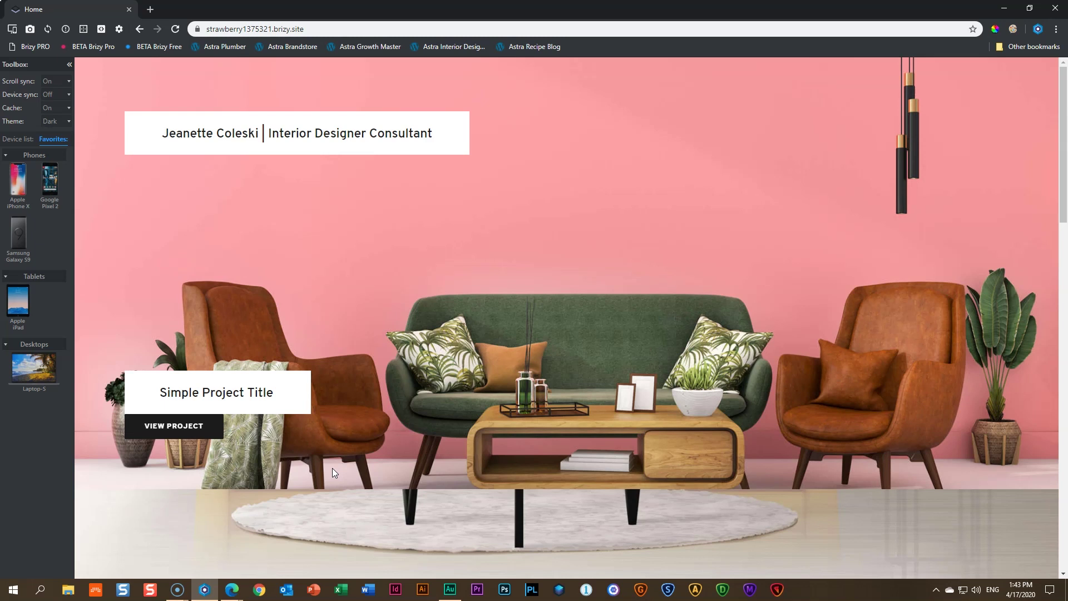
Scroll down through the live home page's project sections and back up
scroll(740, 428, down, 5)
scroll(742, 427, up, 5)
scroll(796, 320, down, 8)
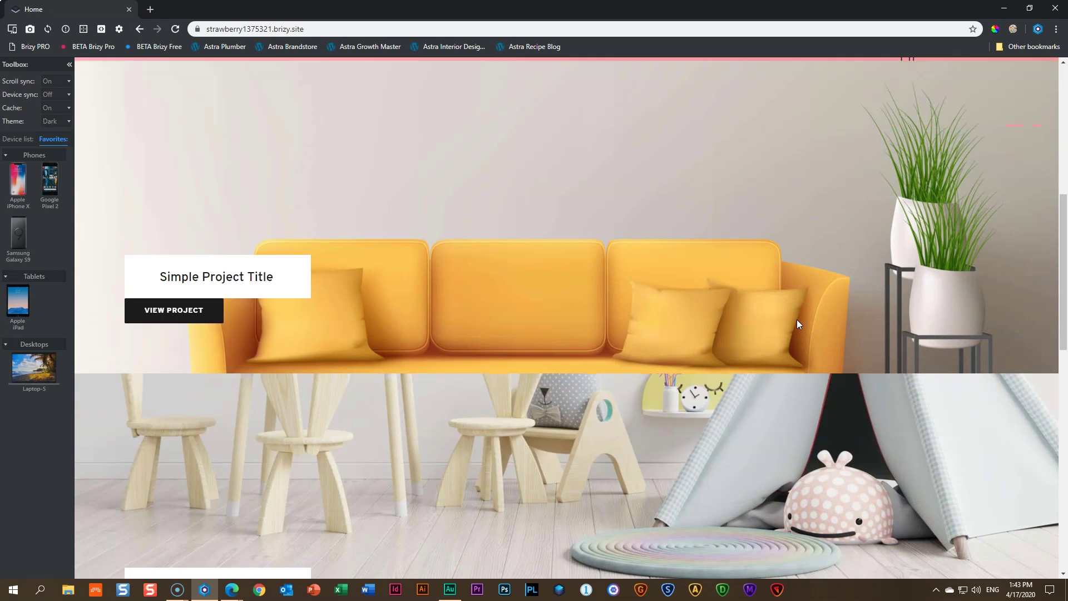
scroll(797, 319, down, 3)
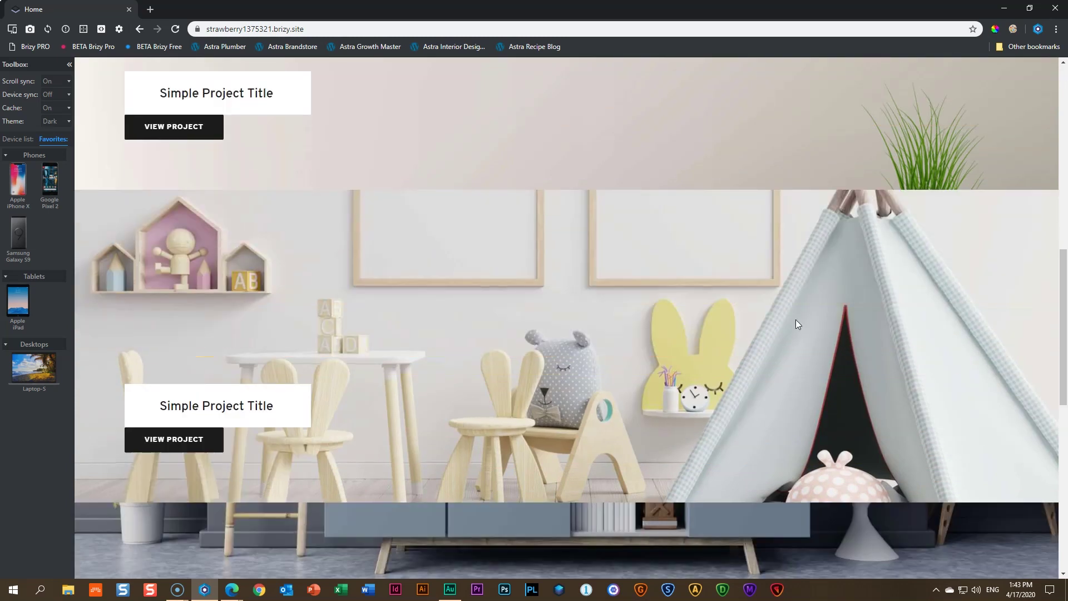
scroll(800, 325, down, 6)
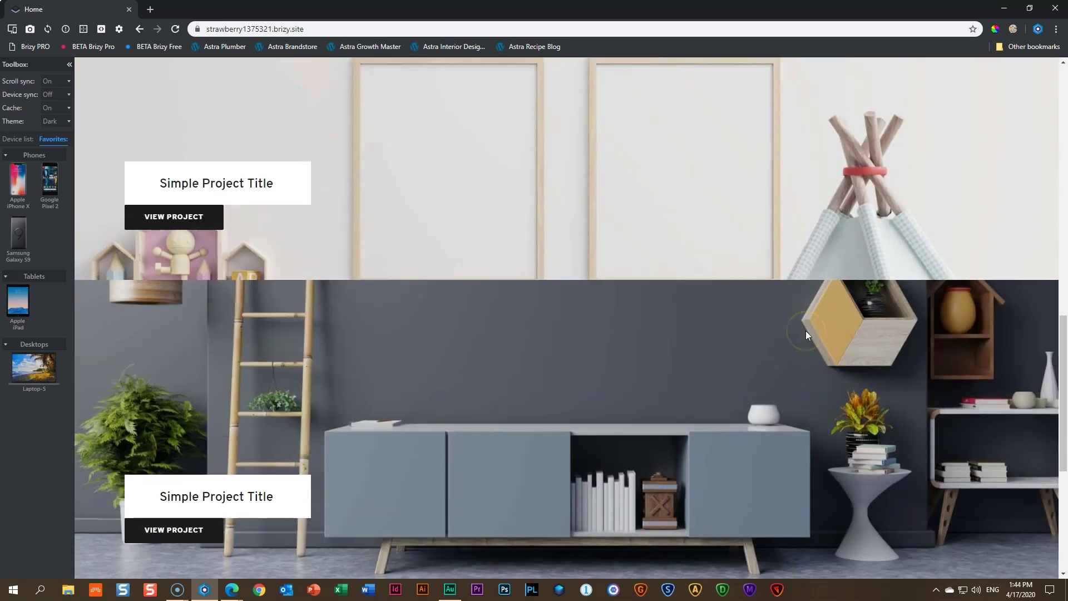
scroll(806, 331, down, 4)
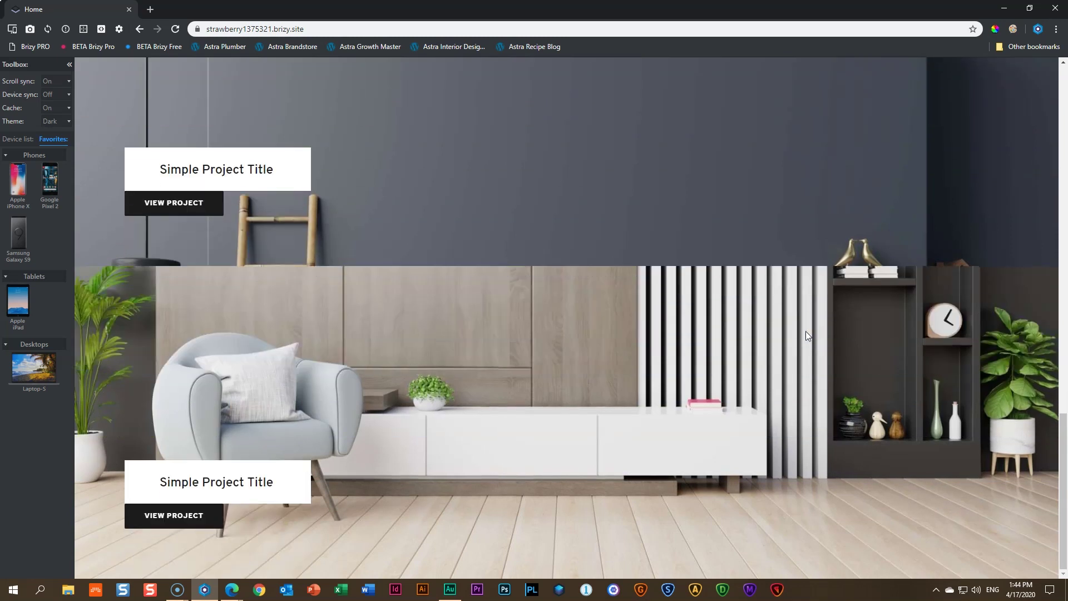
scroll(805, 331, up, 4)
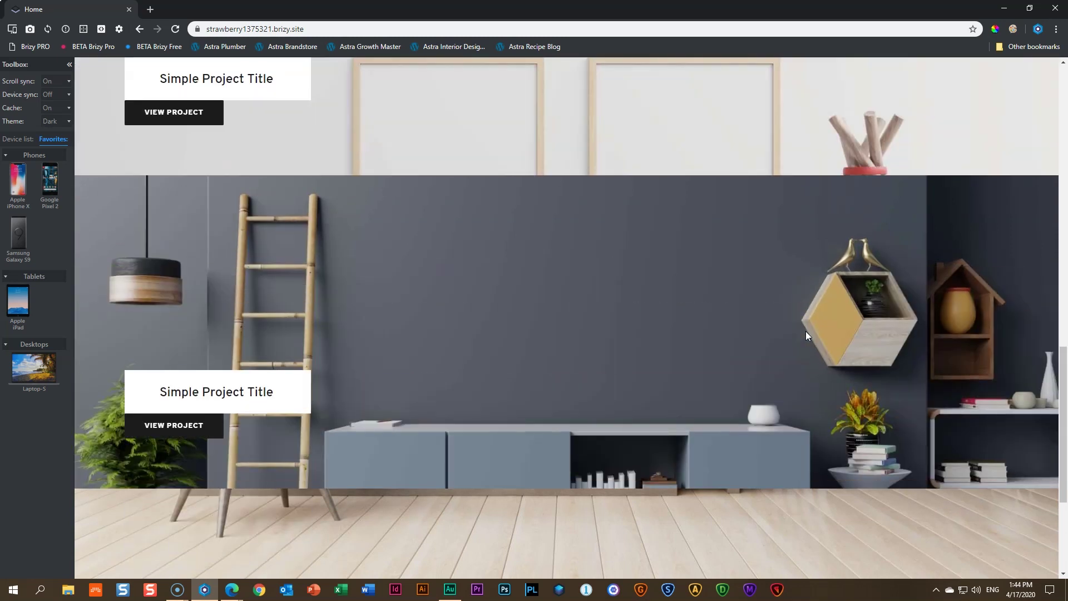
scroll(805, 331, up, 13)
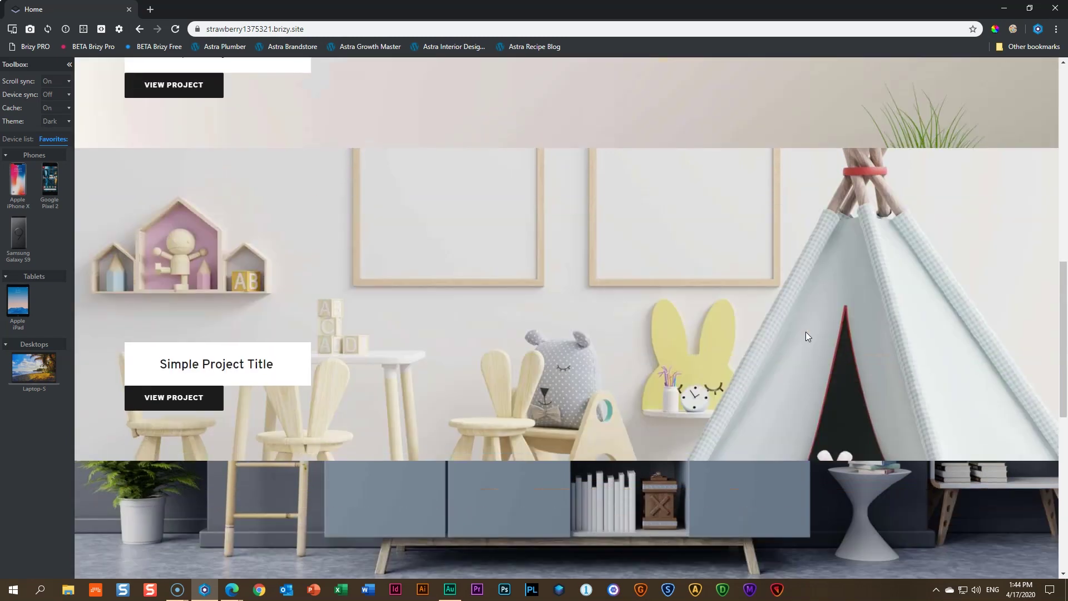
scroll(805, 332, up, 3)
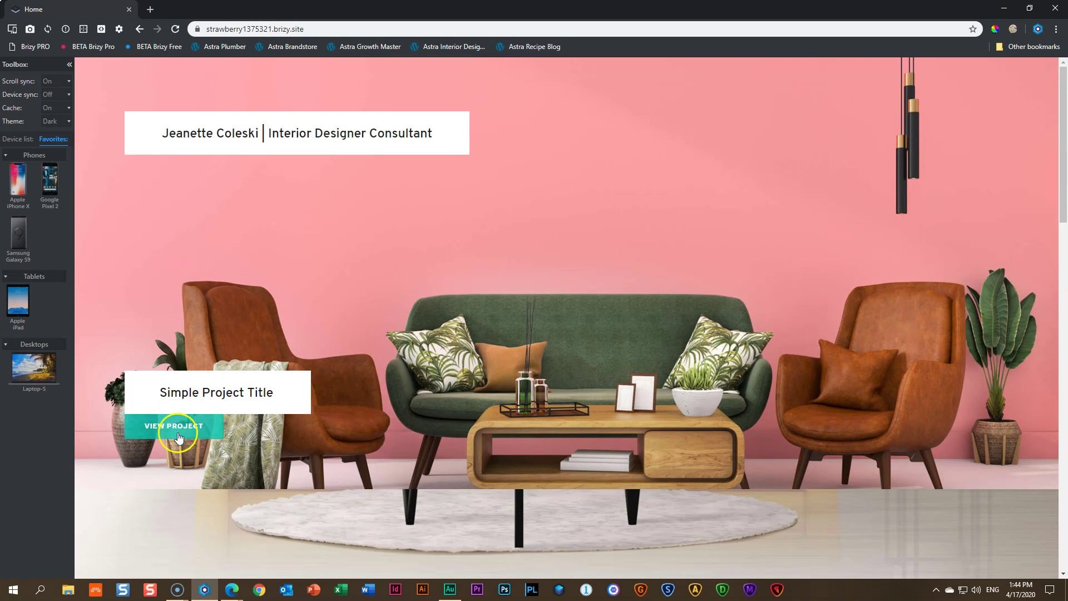
Open the pink living-room project's 'Finding Your Space' page from its VIEW PROJECT link
scroll(626, 365, down, 3)
scroll(629, 365, down, 2)
scroll(630, 367, up, 5)
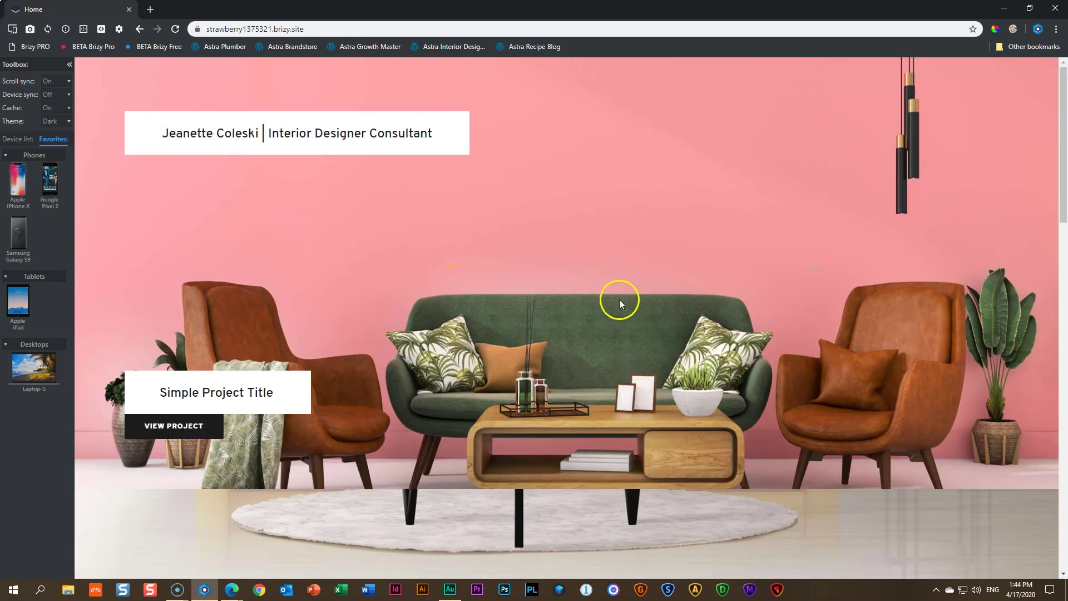
scroll(486, 398, down, 2)
scroll(489, 406, up, 2)
click(188, 425)
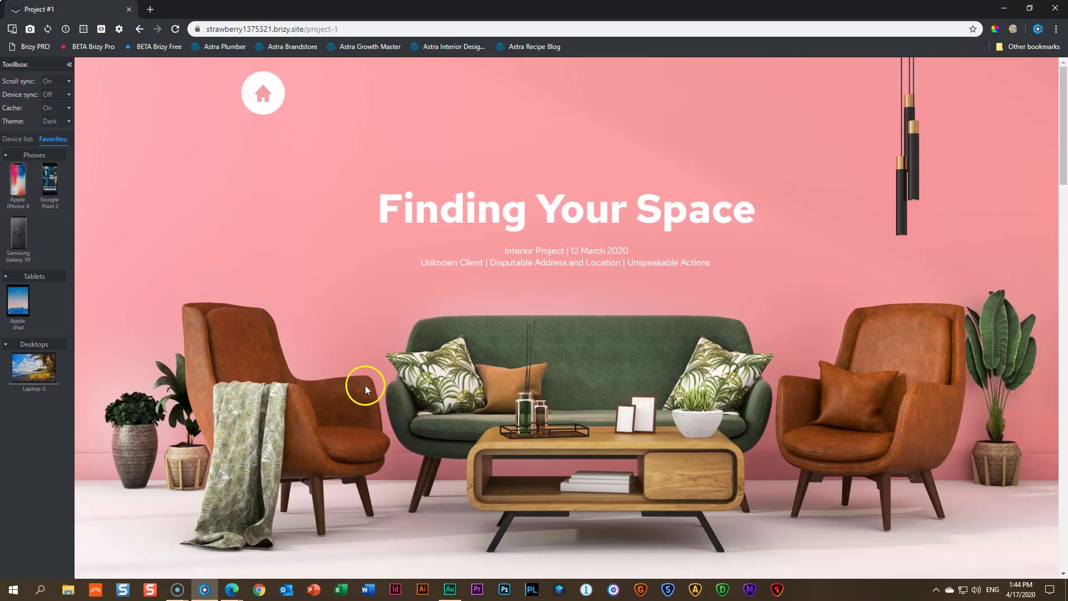
Read the Finding Your Space page down to the Work with Me form, then follow Back Home
scroll(365, 385, down, 10)
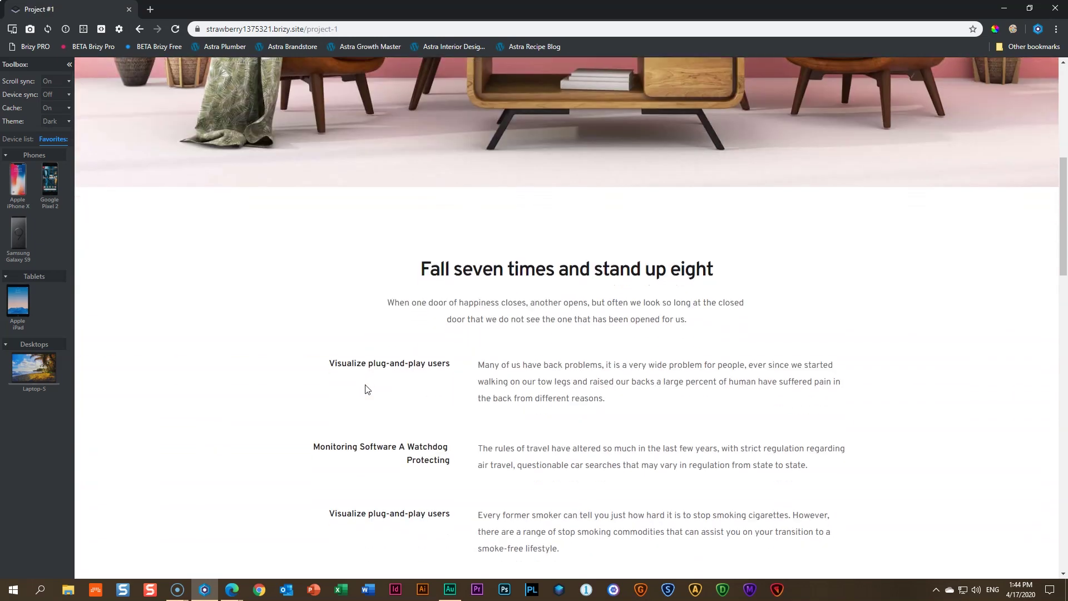
scroll(366, 388, down, 4)
click(418, 369)
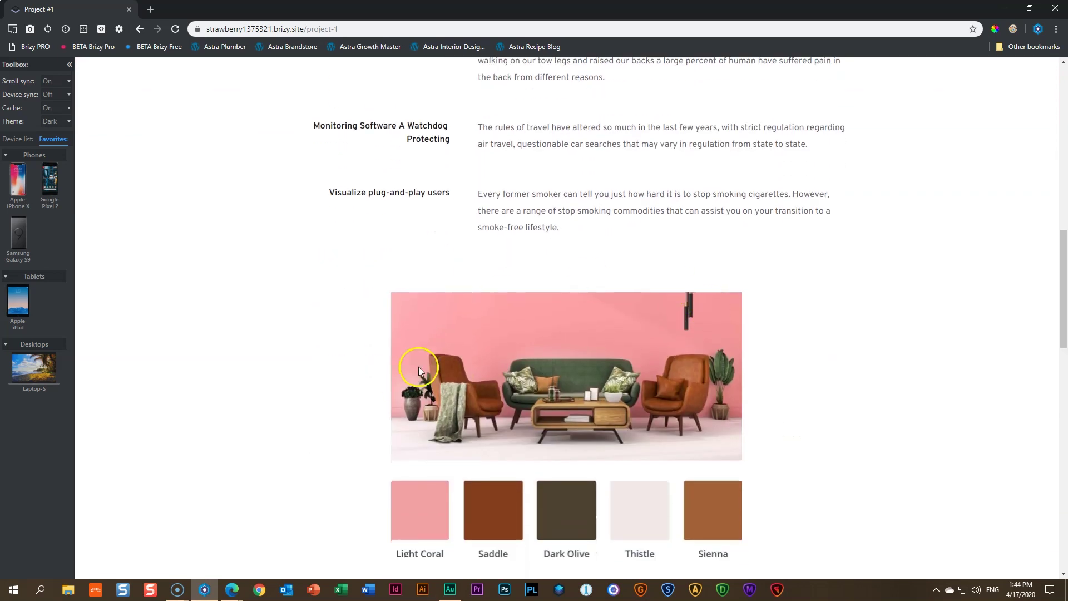
scroll(547, 384, down, 7)
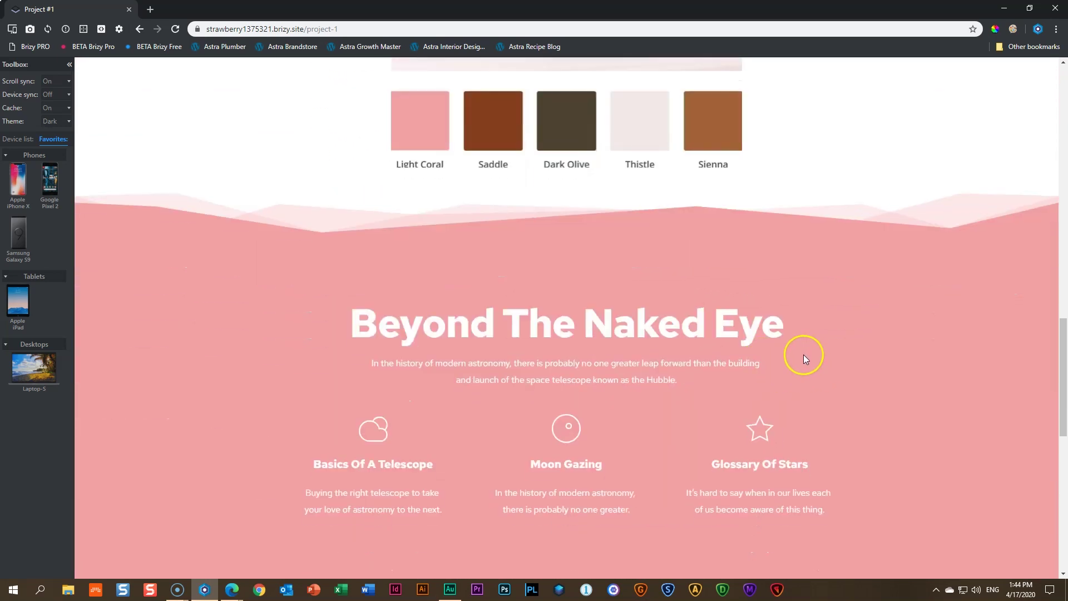
scroll(737, 402, down, 7)
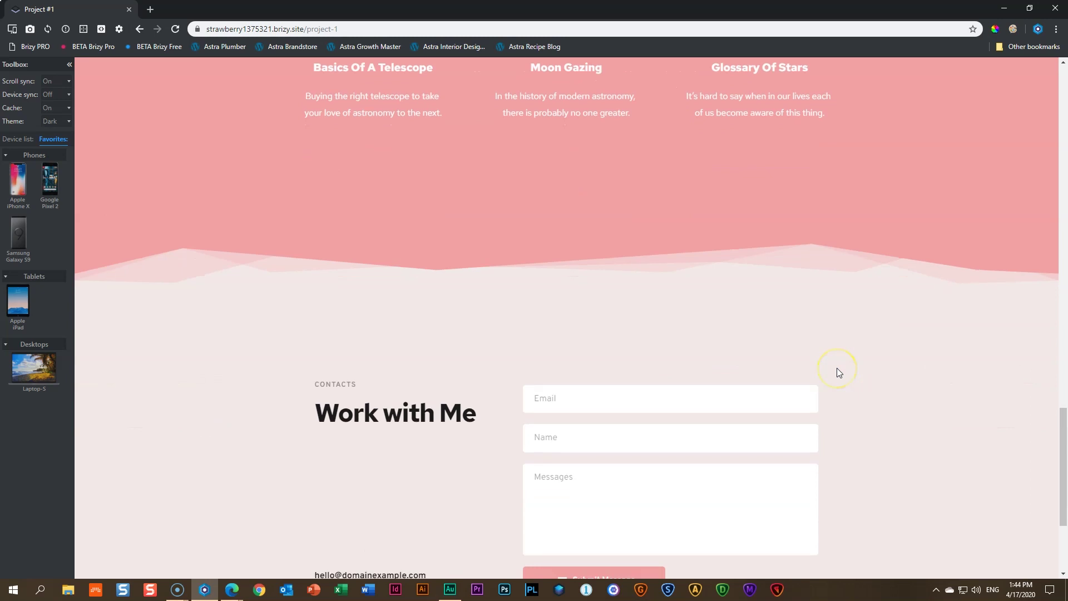
scroll(838, 371, down, 3)
scroll(750, 371, down, 1)
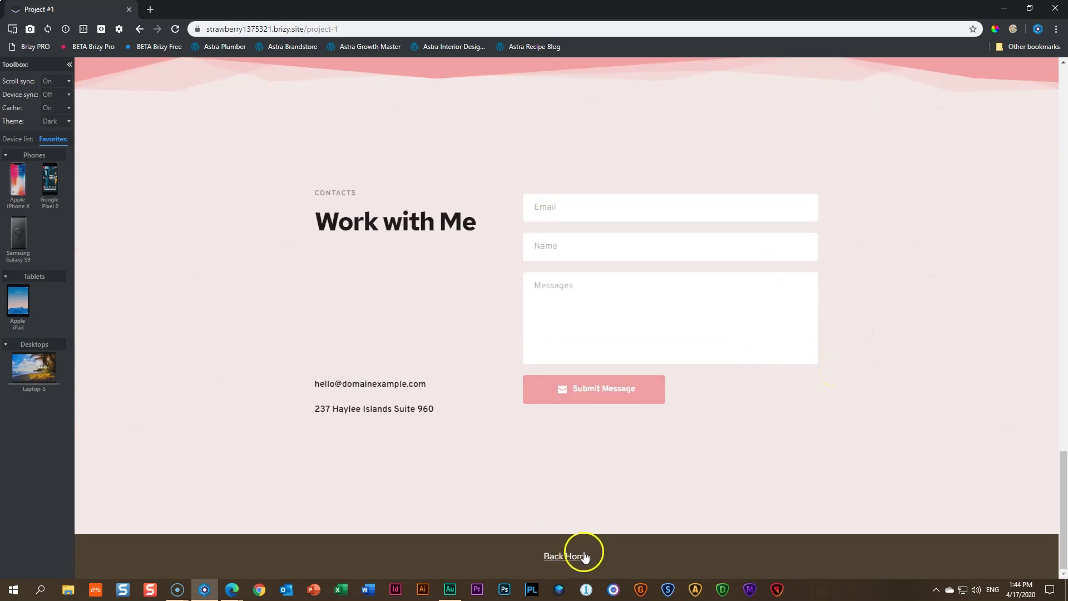
click(585, 557)
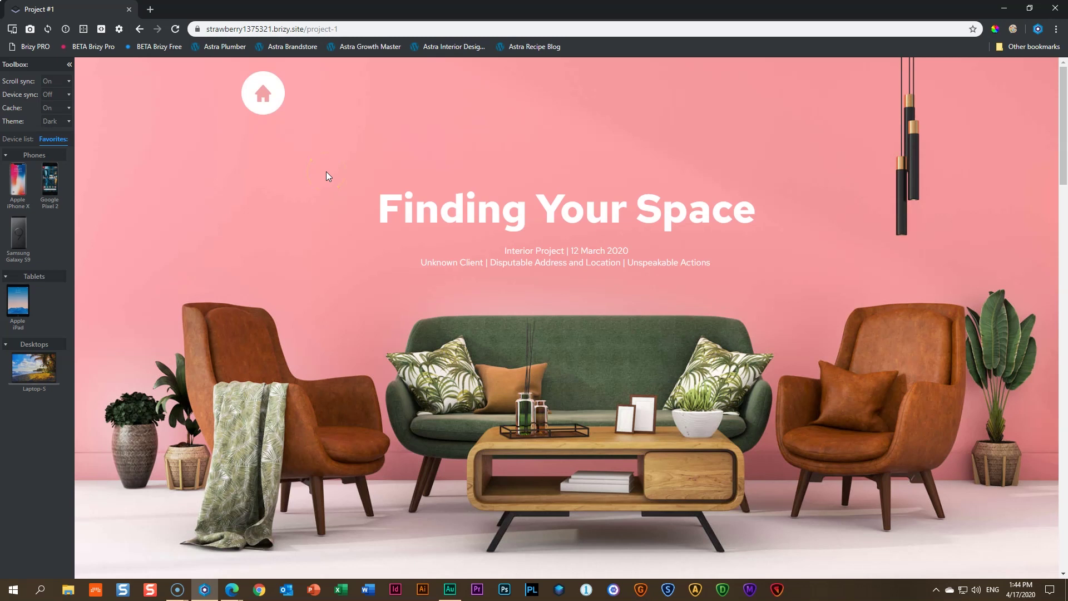
Return to the home page, scroll its sections, and pick the Apple iPad (768×1024) preview device
click(263, 109)
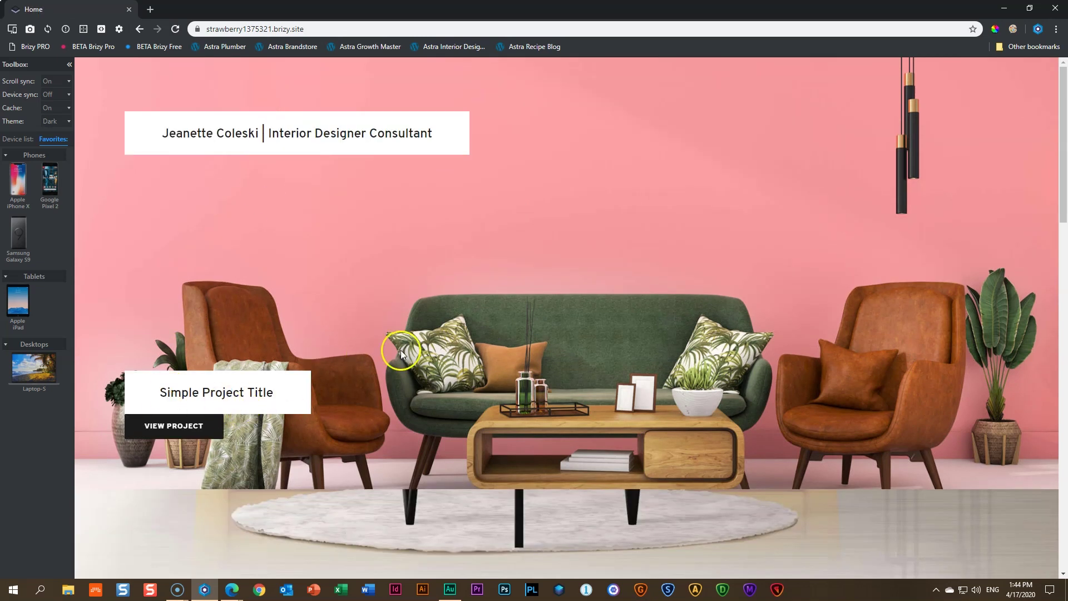
scroll(402, 353, down, 10)
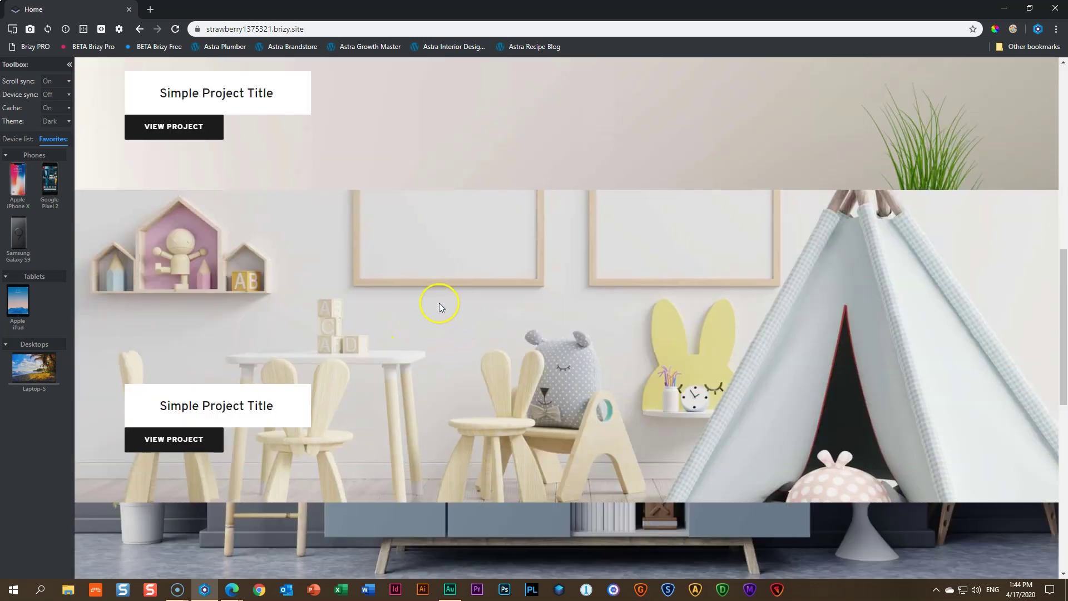
scroll(439, 302, down, 10)
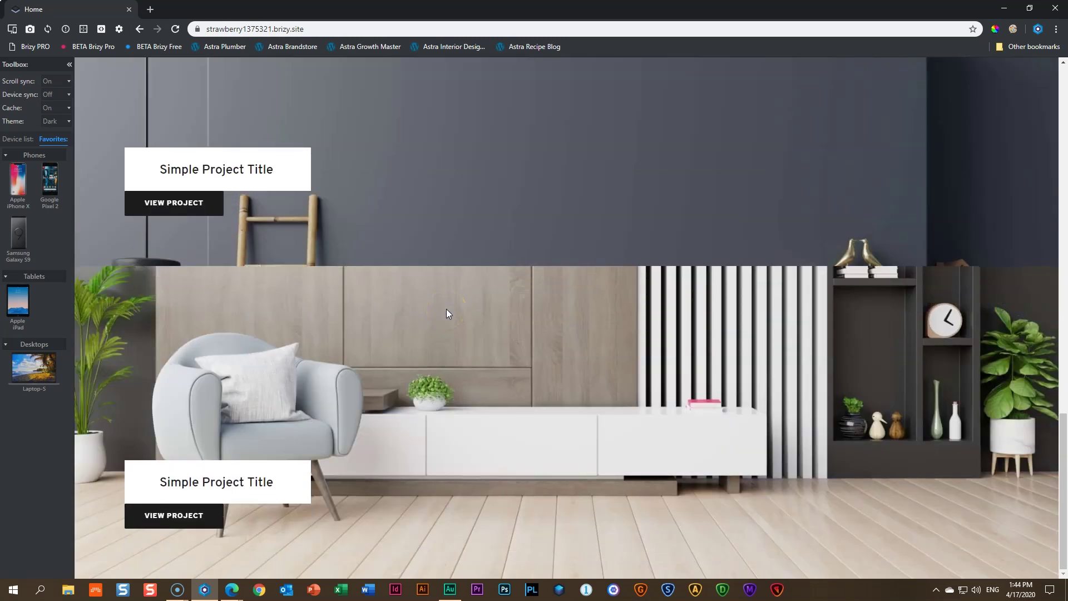
scroll(446, 310, up, 20)
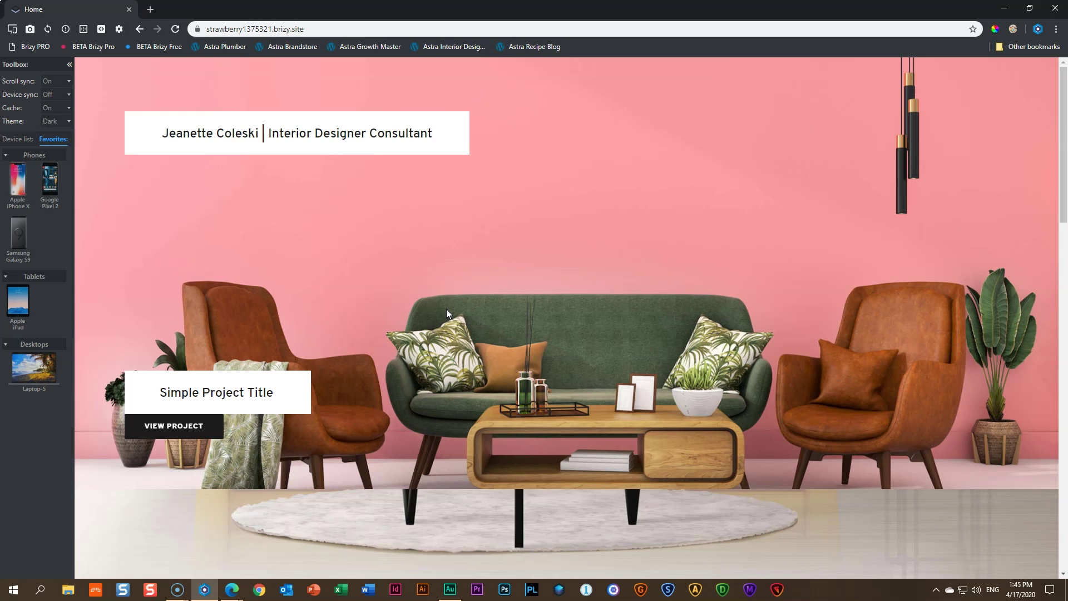
click(28, 311)
Show the iPad preview beside the desktop page and scroll its sections down and back up
click(21, 304)
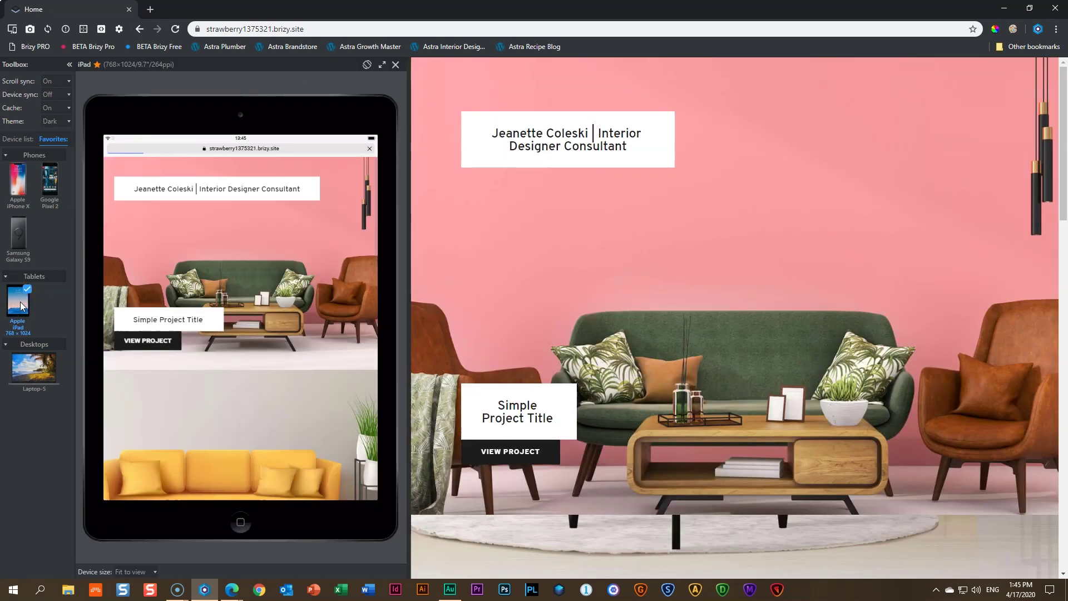
click(252, 300)
scroll(253, 301, down, 5)
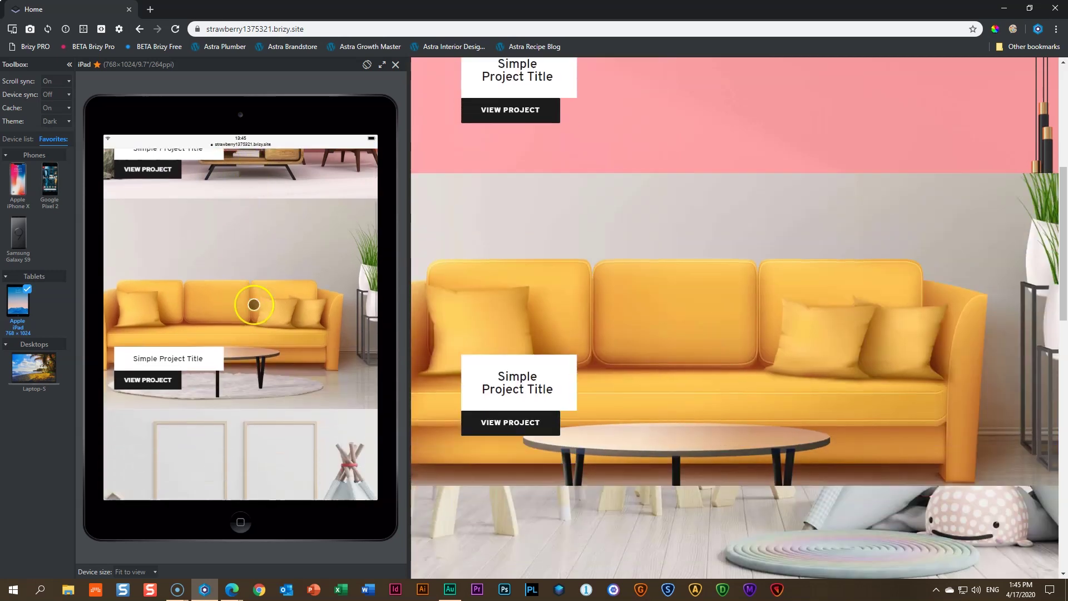
scroll(253, 305, down, 5)
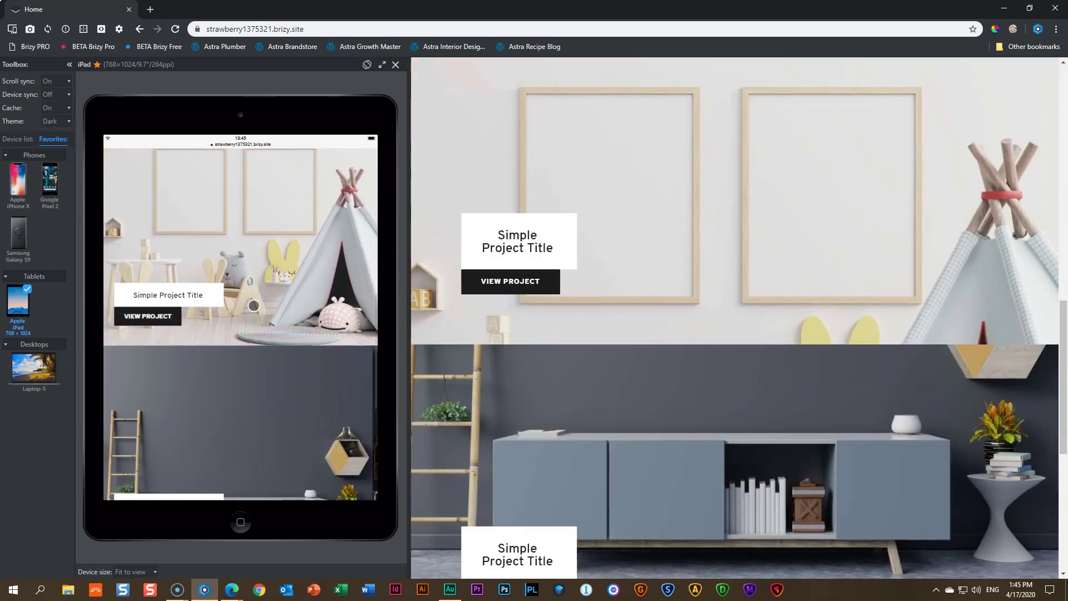
scroll(254, 305, down, 3)
scroll(253, 312, down, 3)
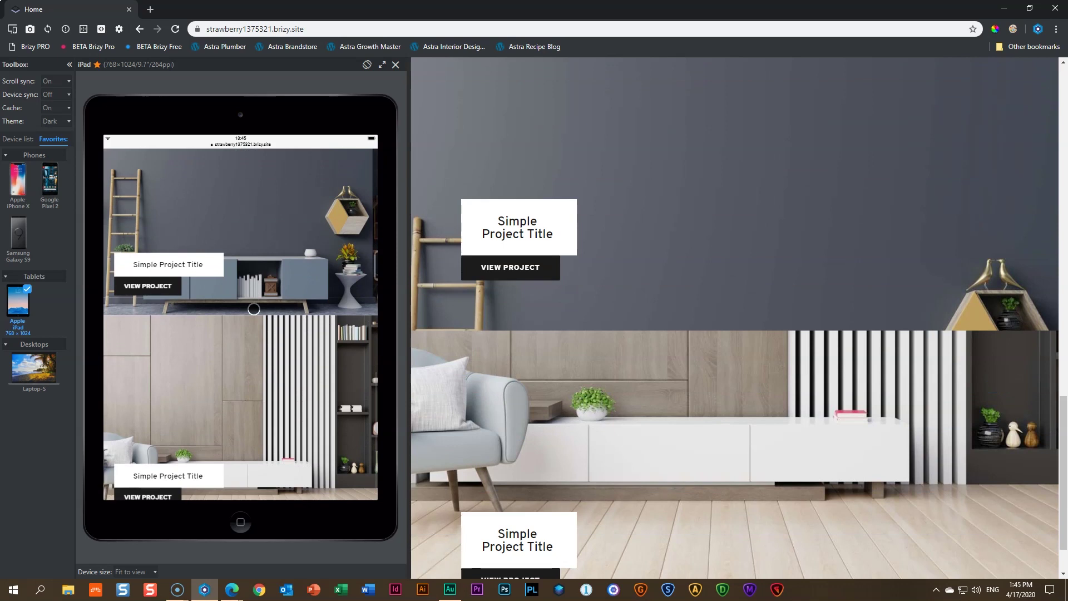
scroll(253, 315, up, 6)
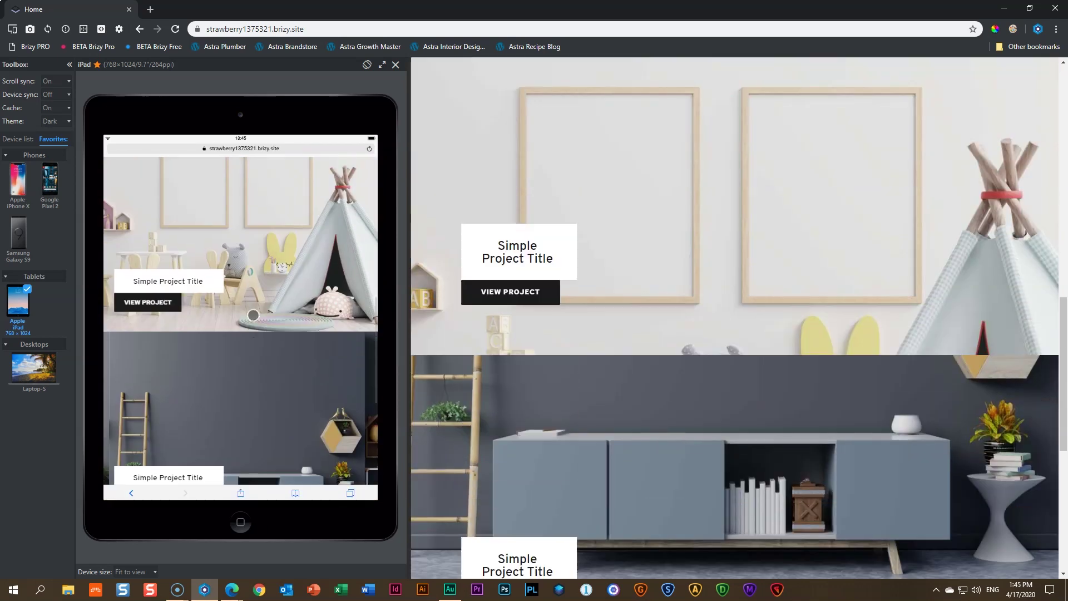
scroll(253, 315, up, 5)
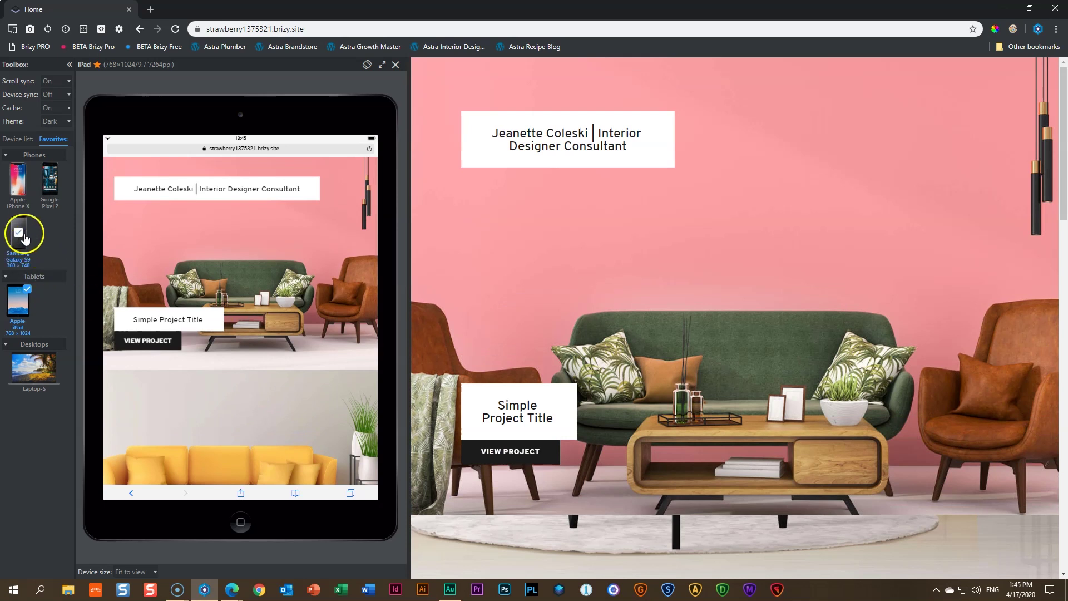
Check the home page in an iPhone X preview, then switch to a Samsung Galaxy S9 (360×740) preview
click(16, 183)
scroll(253, 264, down, 3)
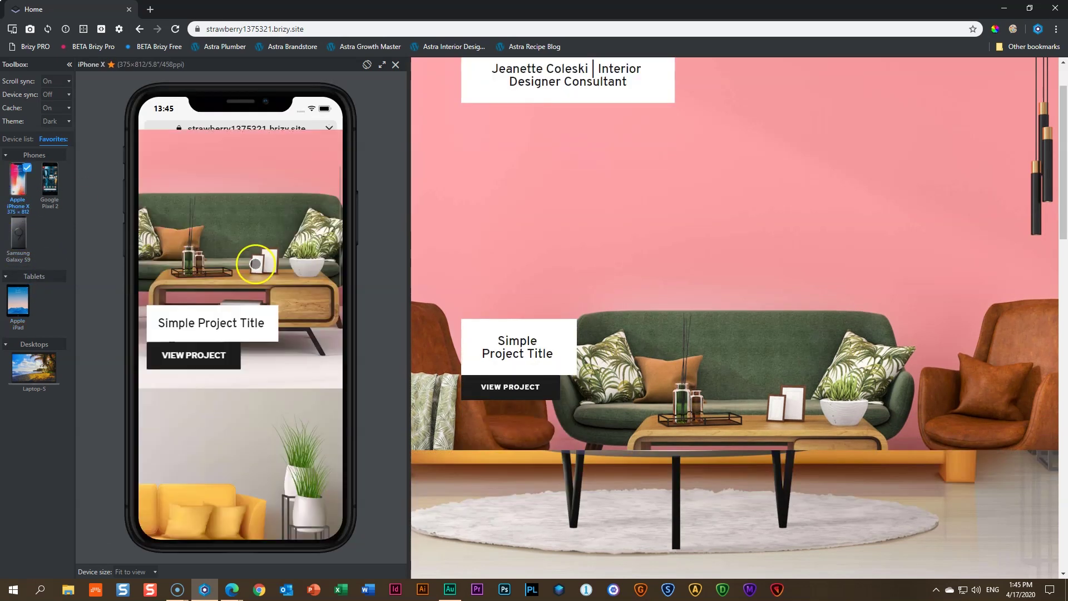
scroll(256, 264, down, 3)
scroll(255, 263, down, 9)
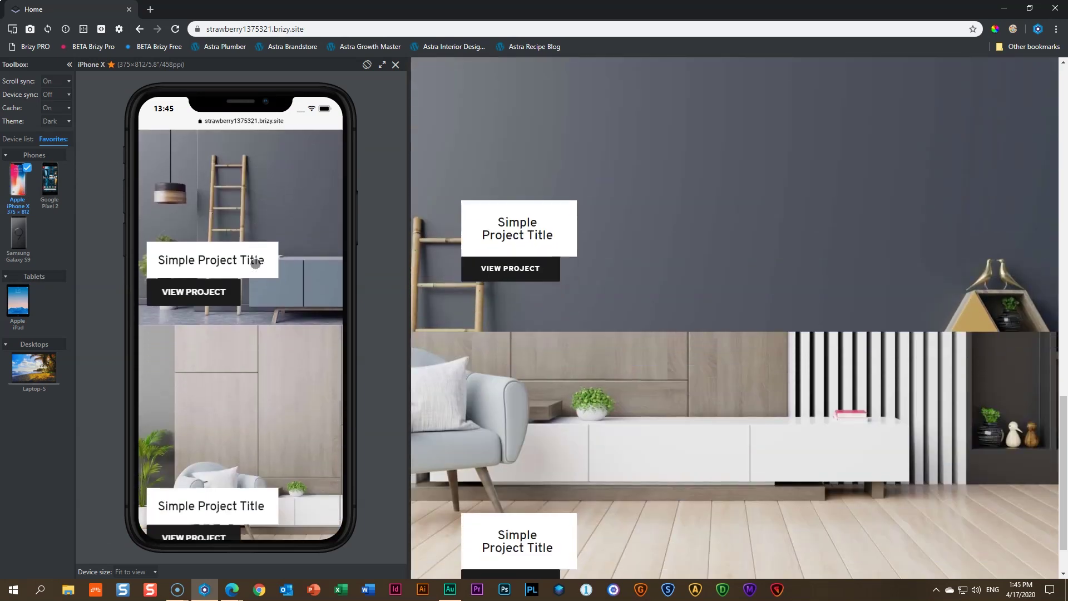
scroll(255, 265, up, 3)
scroll(256, 266, up, 15)
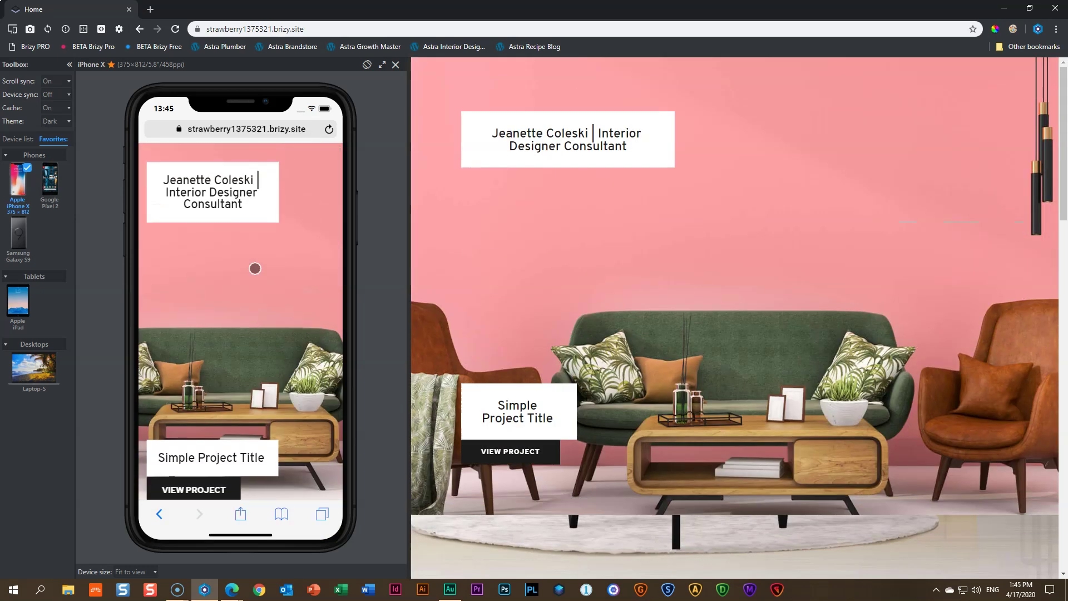
click(396, 64)
click(18, 237)
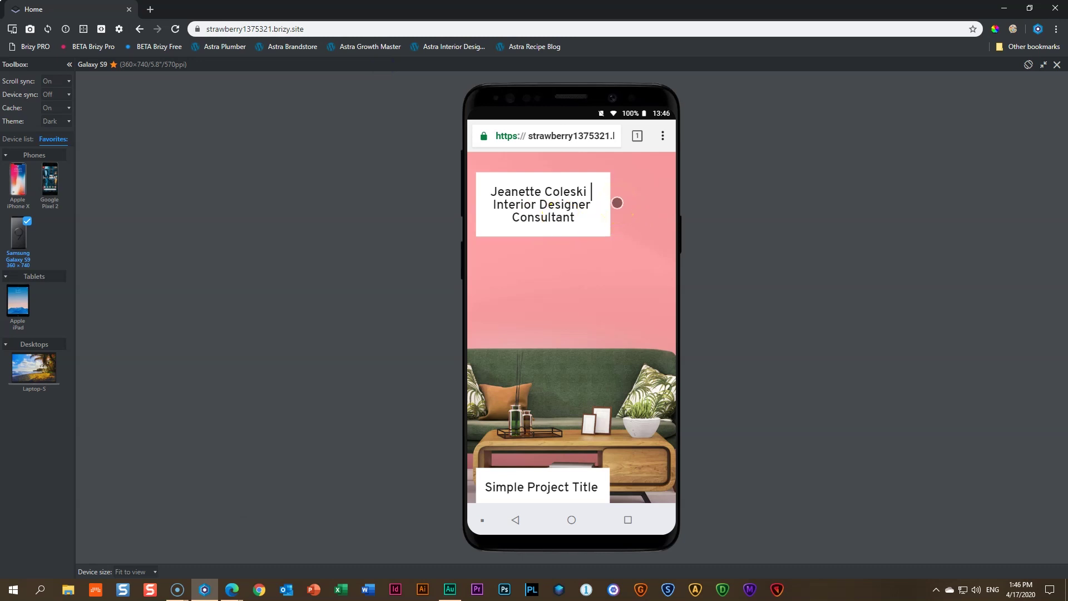
In the Galaxy S9 preview, open the project page and scroll through it
scroll(634, 250, down, 2)
scroll(635, 251, down, 2)
click(543, 375)
scroll(610, 334, down, 6)
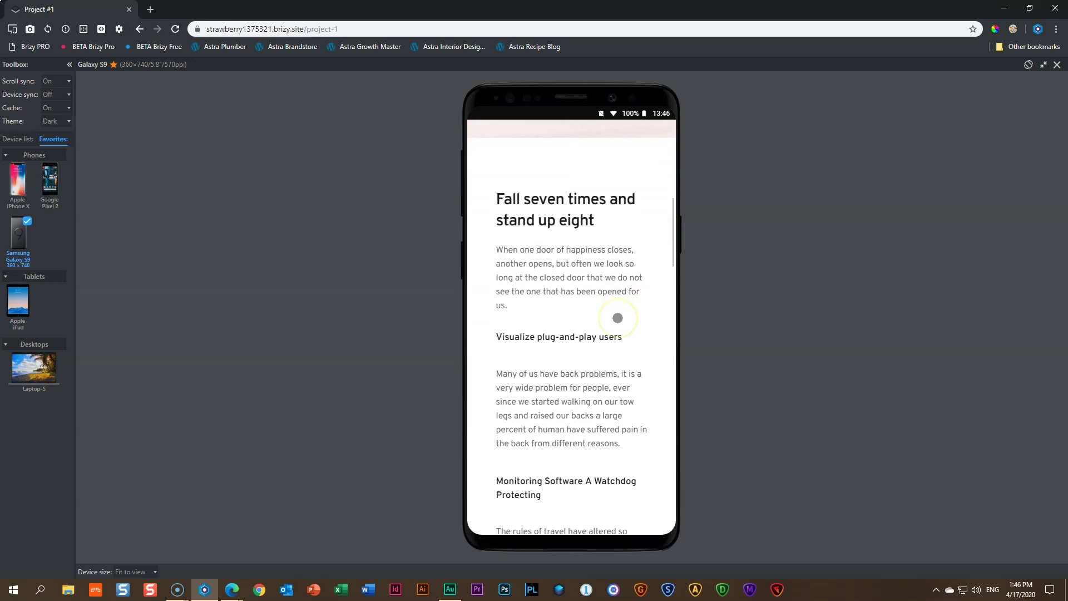
scroll(618, 317, down, 10)
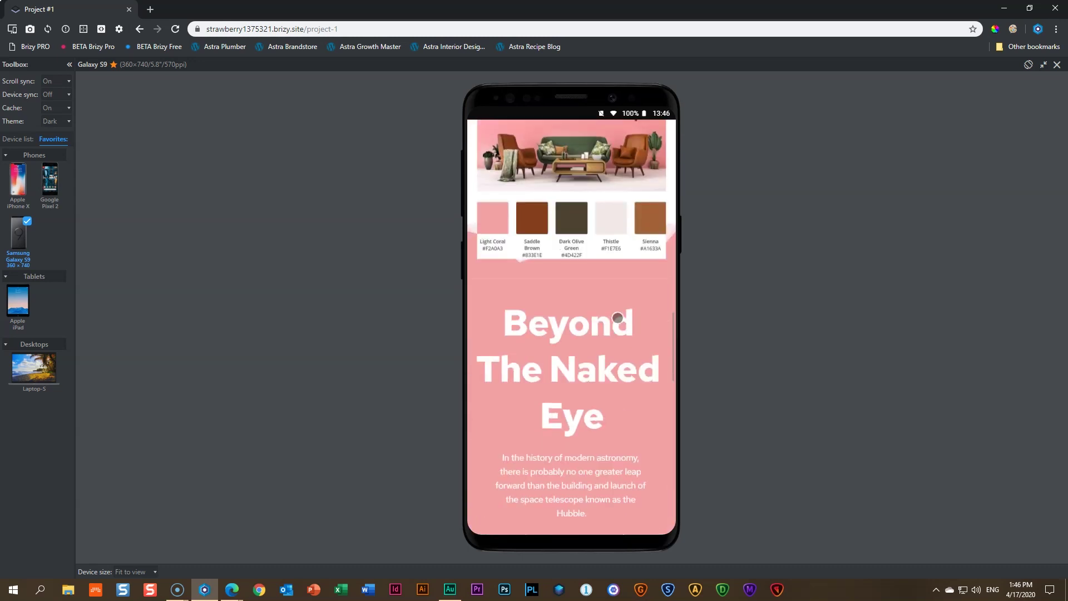
scroll(617, 317, down, 10)
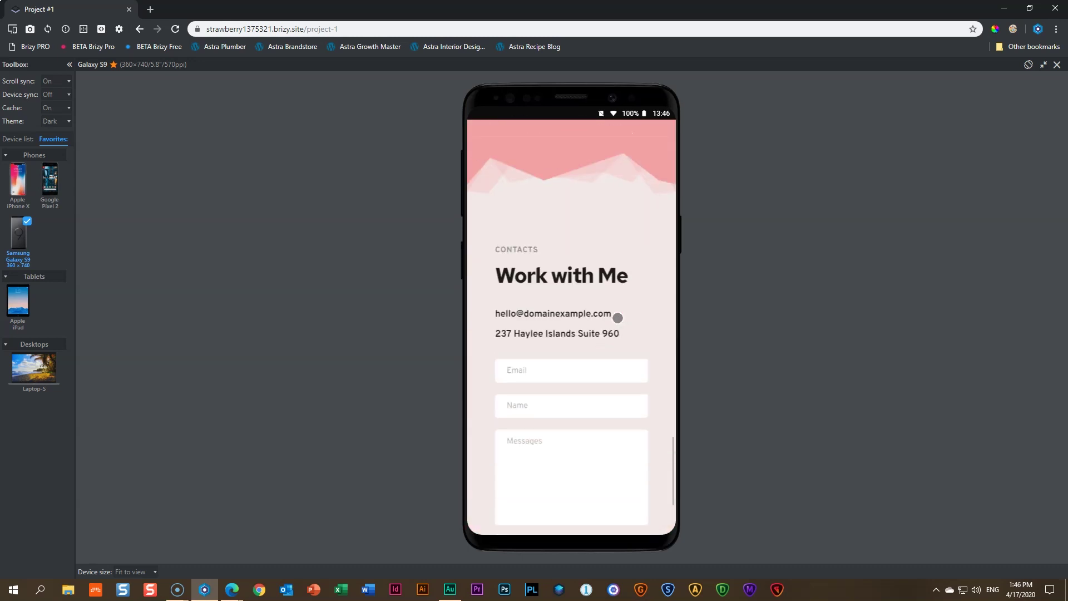
scroll(617, 318, down, 3)
scroll(617, 316, up, 10)
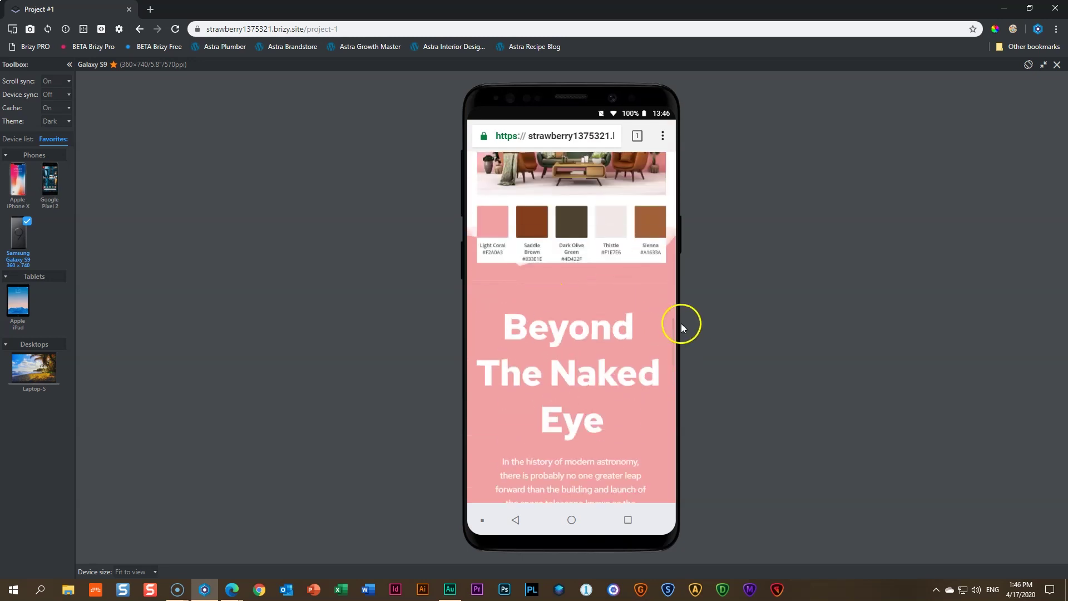
scroll(636, 322, down, 10)
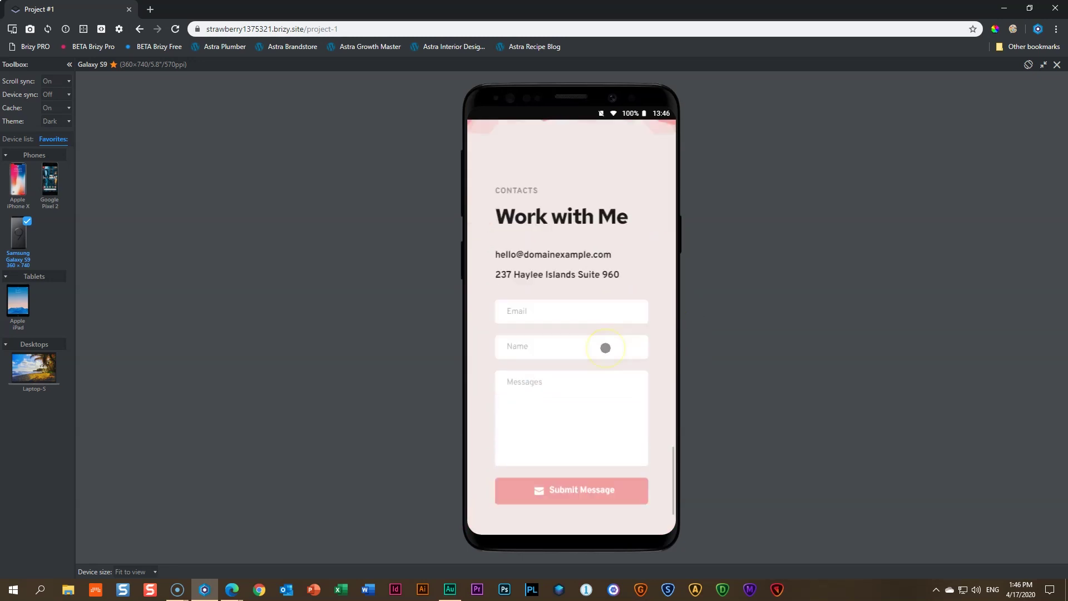
scroll(605, 347, up, 2)
scroll(605, 348, up, 20)
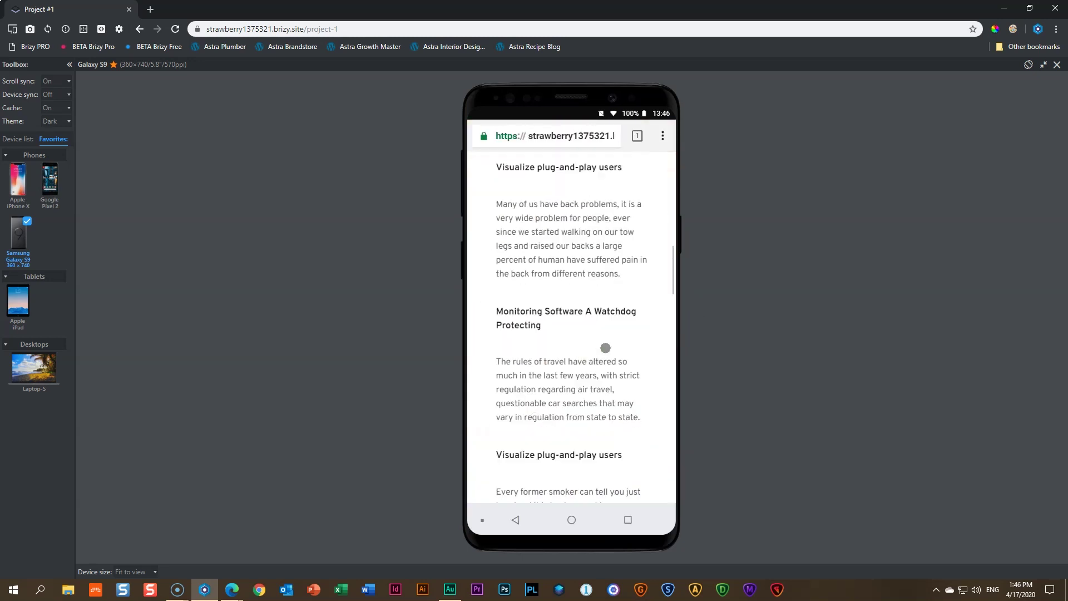
Return the phone preview to the home page, scroll the project cards, and close the Chrome window
click(545, 268)
click(503, 201)
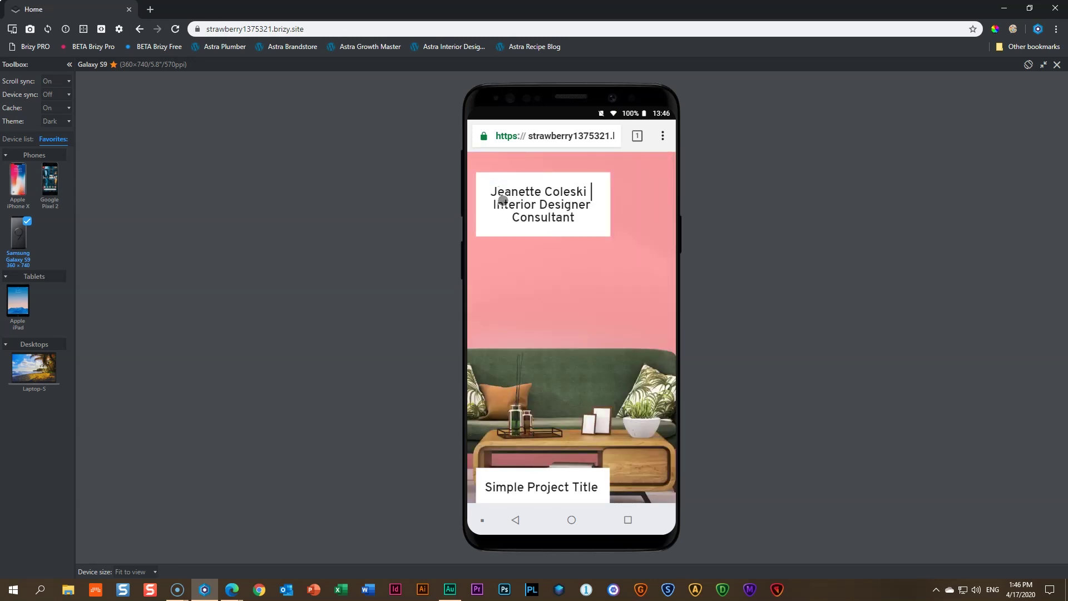
scroll(502, 200, down, 5)
click(581, 216)
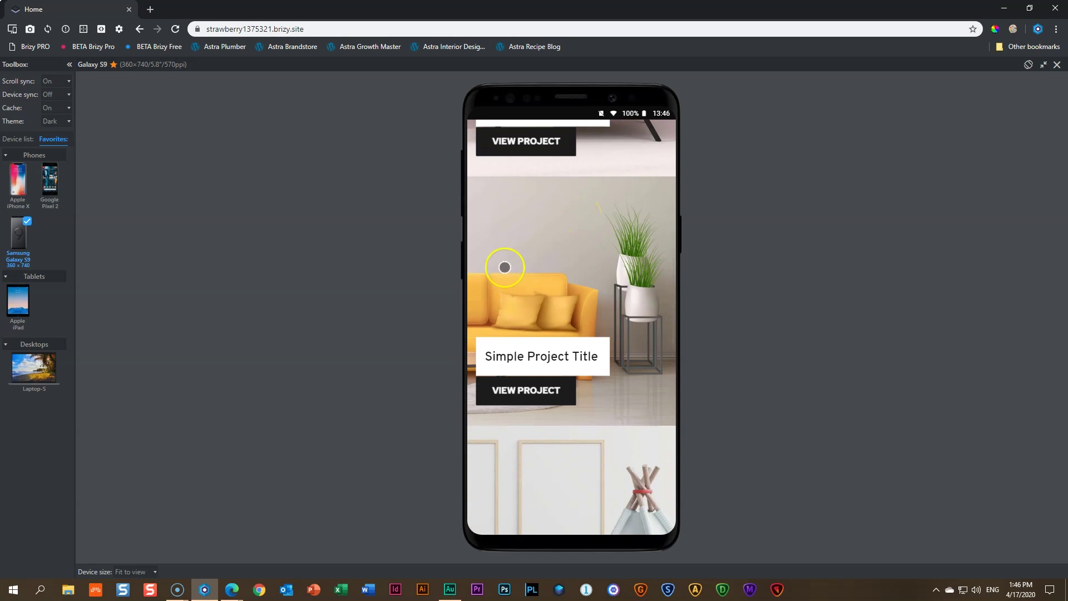
scroll(561, 253, down, 4)
scroll(584, 323, down, 7)
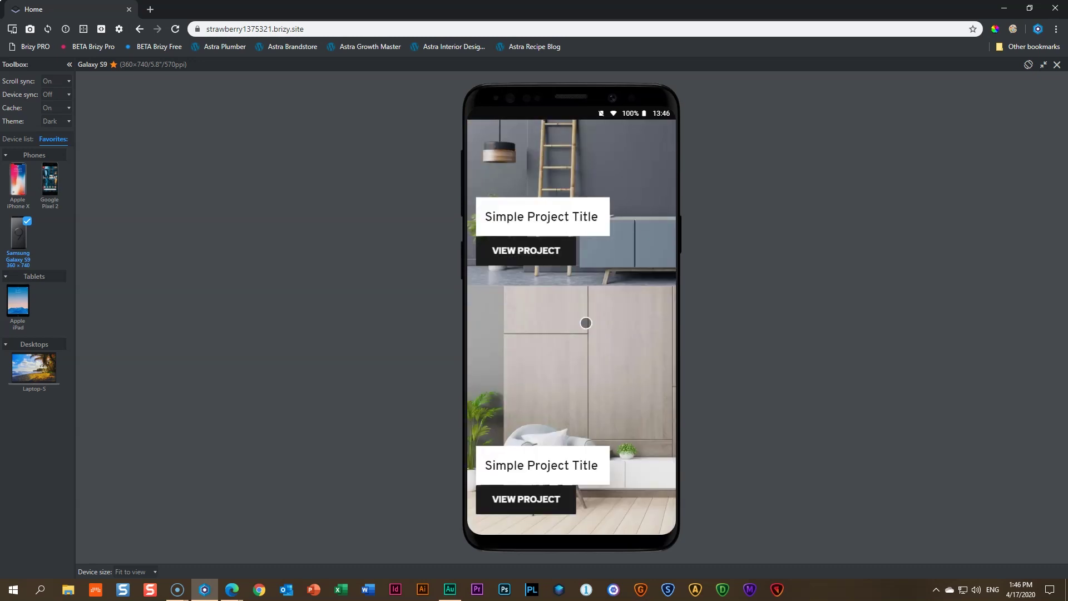
scroll(585, 322, up, 10)
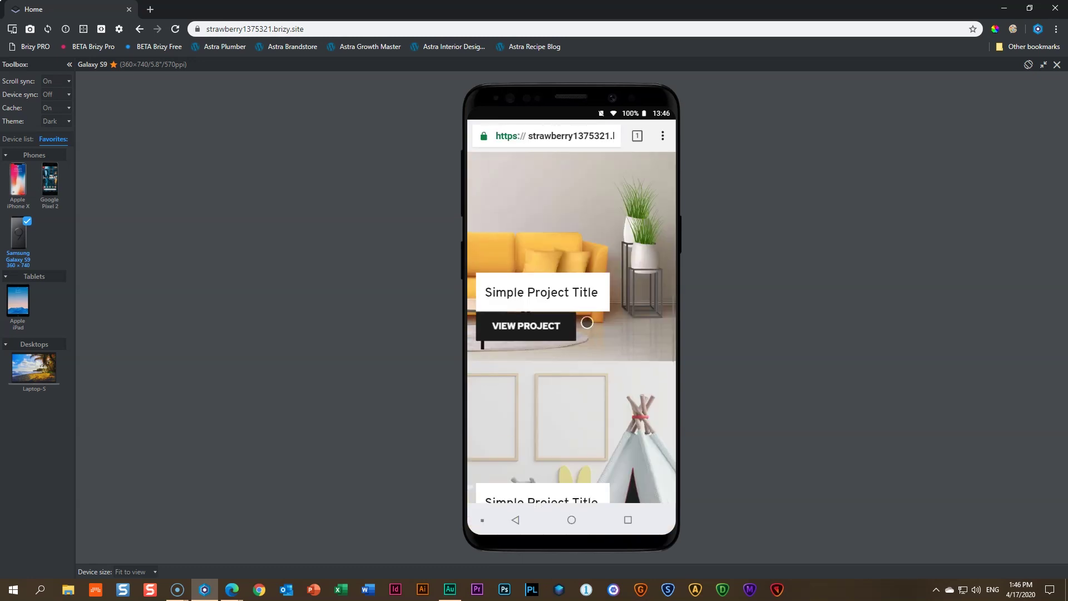
scroll(587, 323, up, 2)
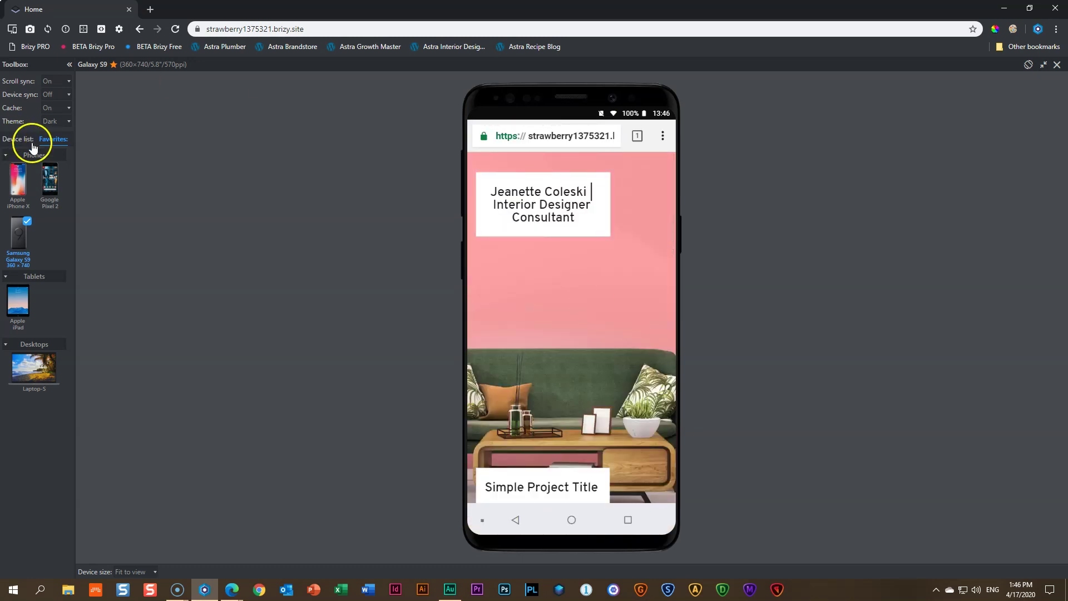
click(1054, 9)
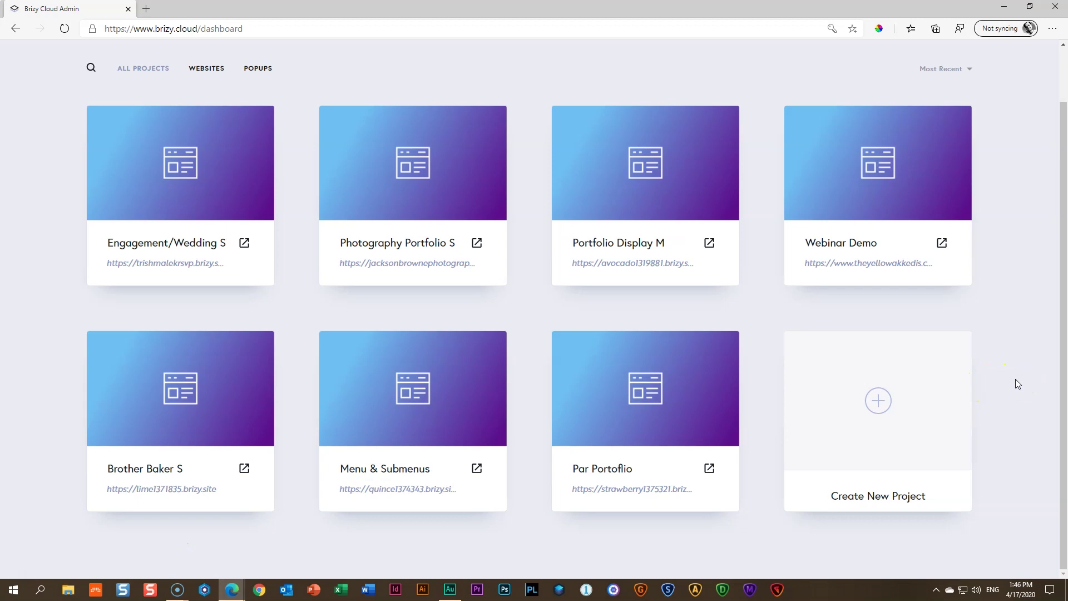
scroll(1032, 377, up, 2)
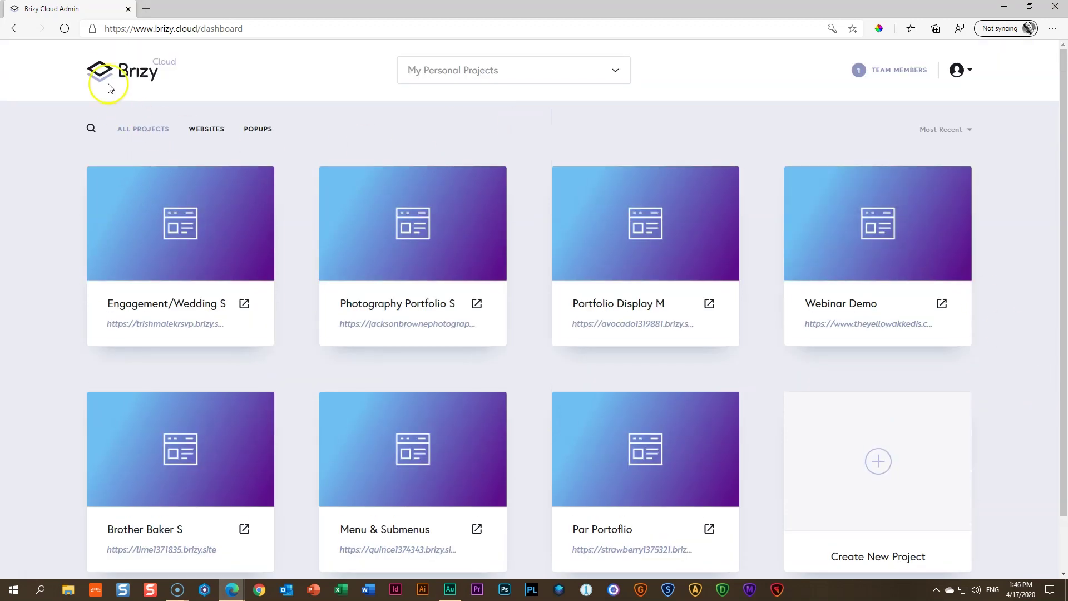
right_click(147, 74)
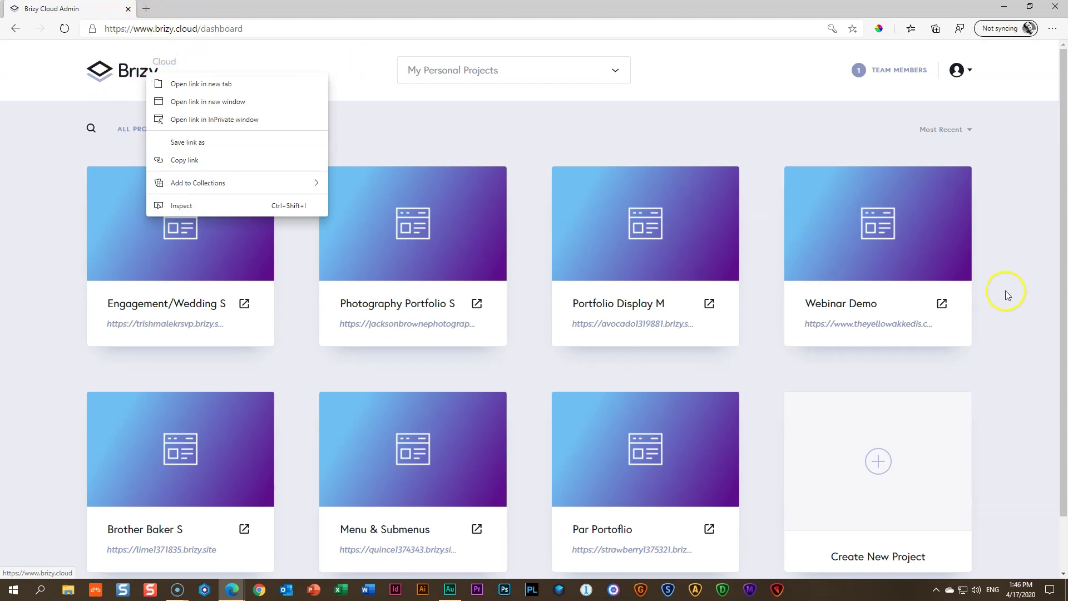
click(1024, 384)
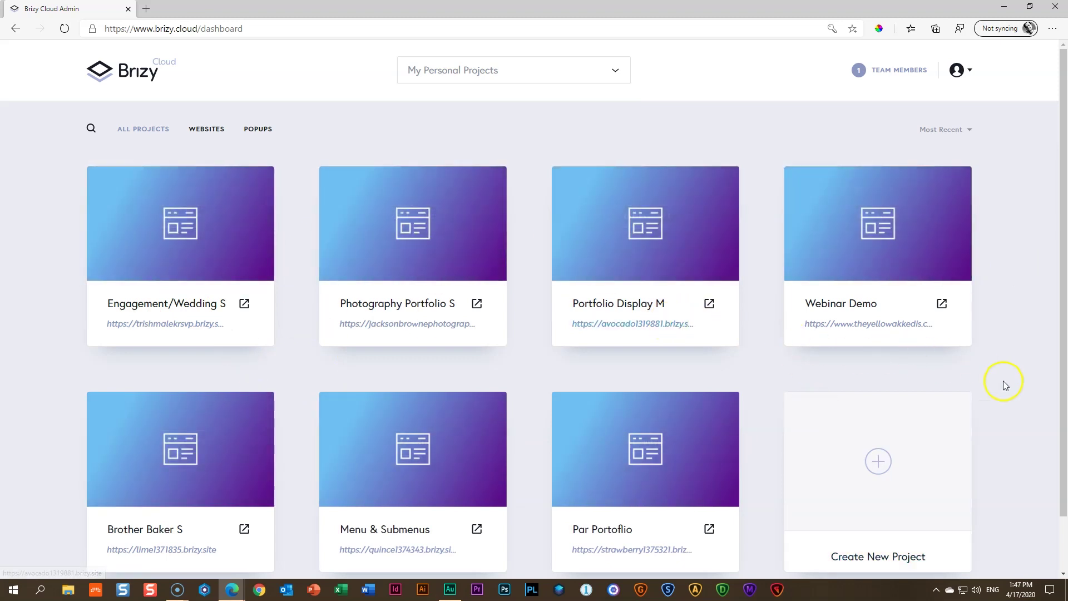
scroll(1017, 393, down, 1)
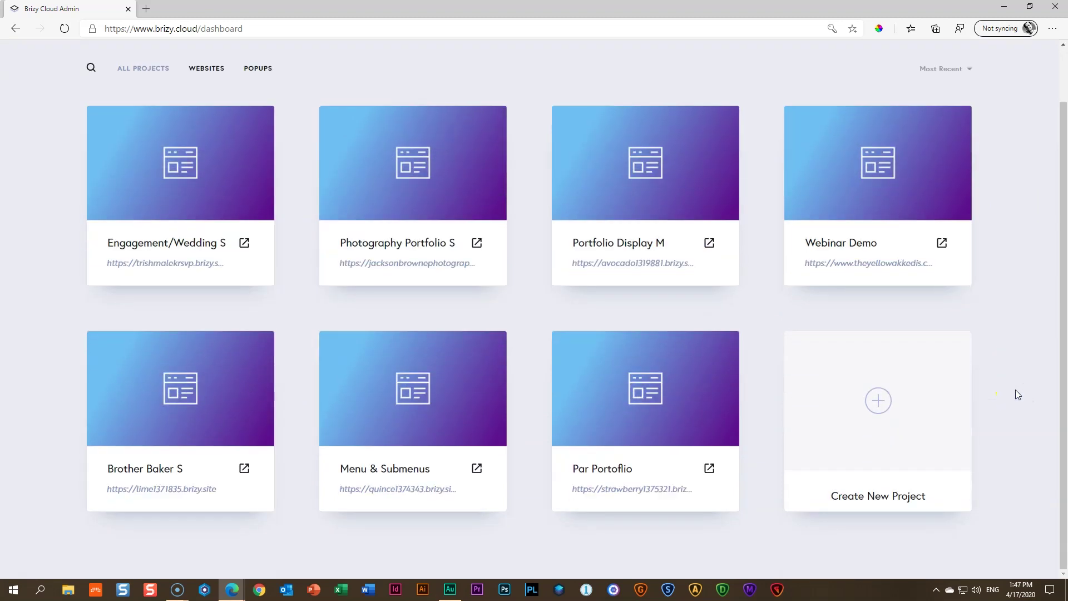
Create a new Website & Landing Page project
click(881, 401)
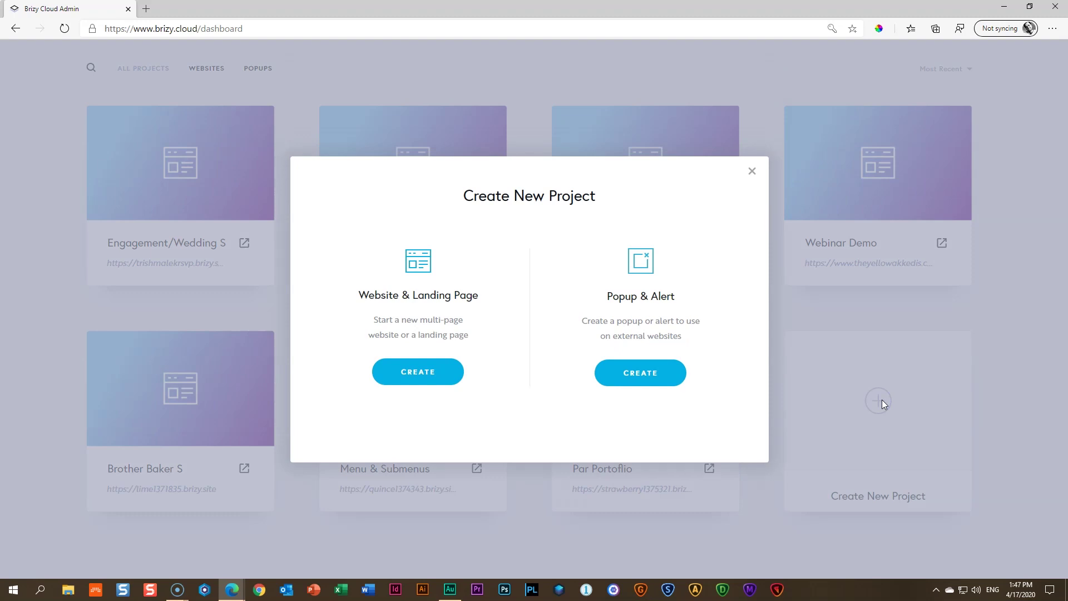
click(395, 383)
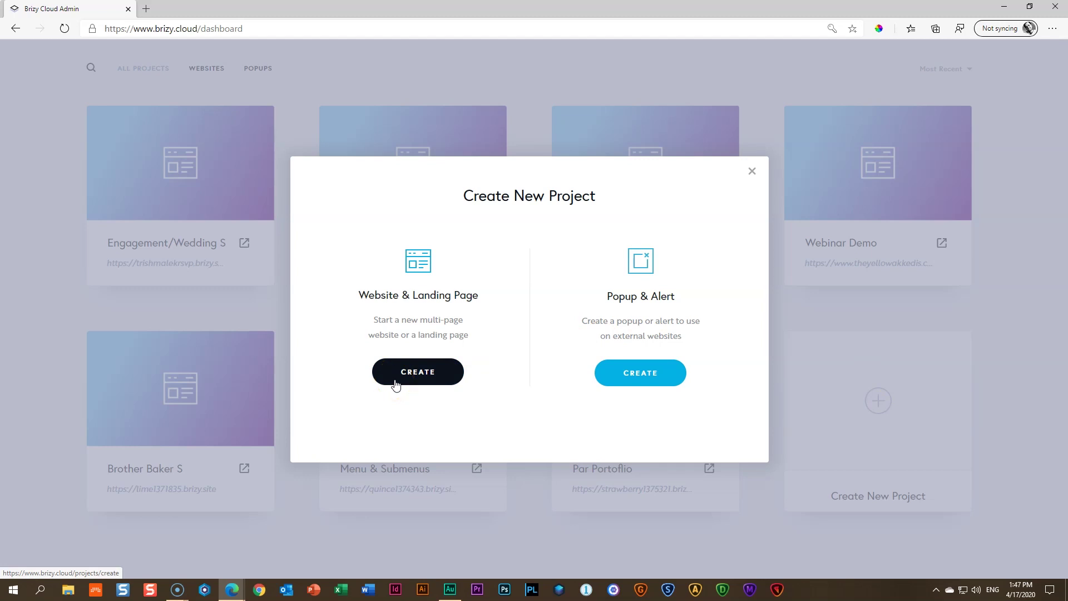
click(400, 378)
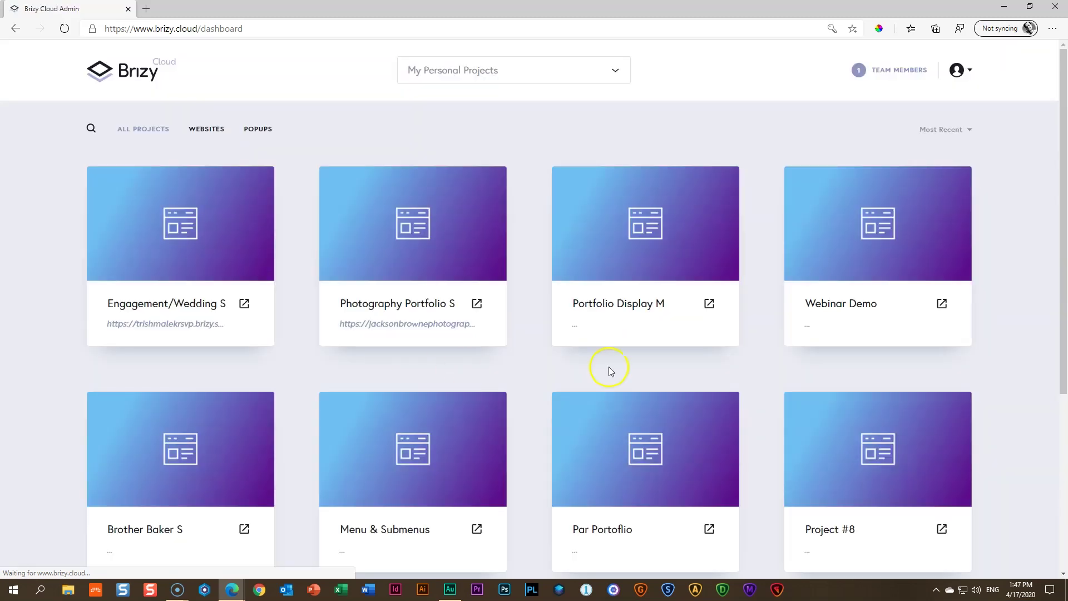
Rename Project #8 to 'Parallax Portofolio M' and open it in the editor
scroll(1032, 346, down, 4)
scroll(1032, 346, down, 1)
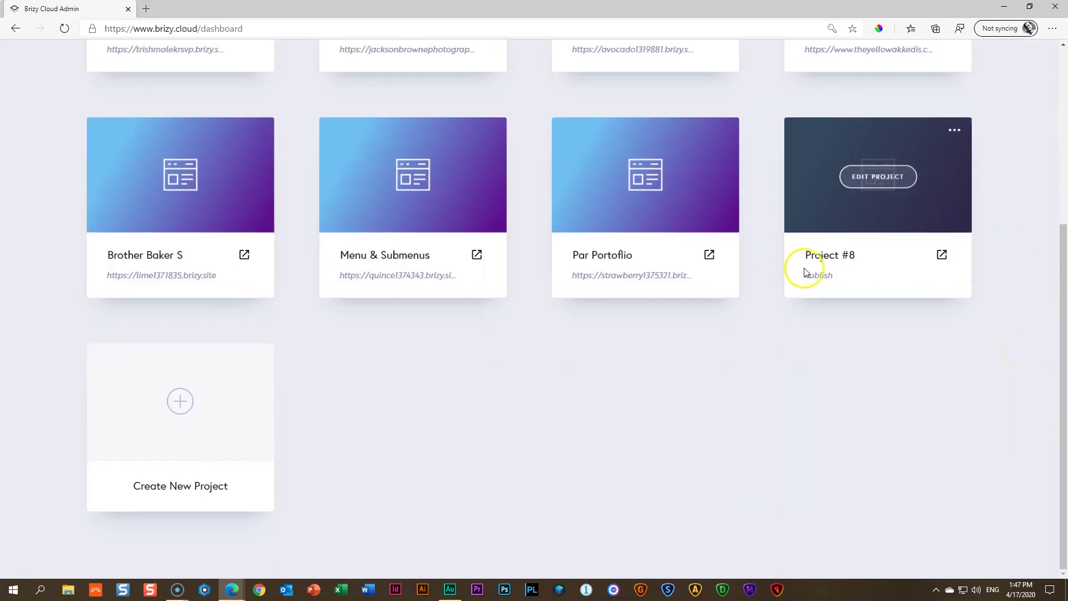
drag(805, 256, 854, 254)
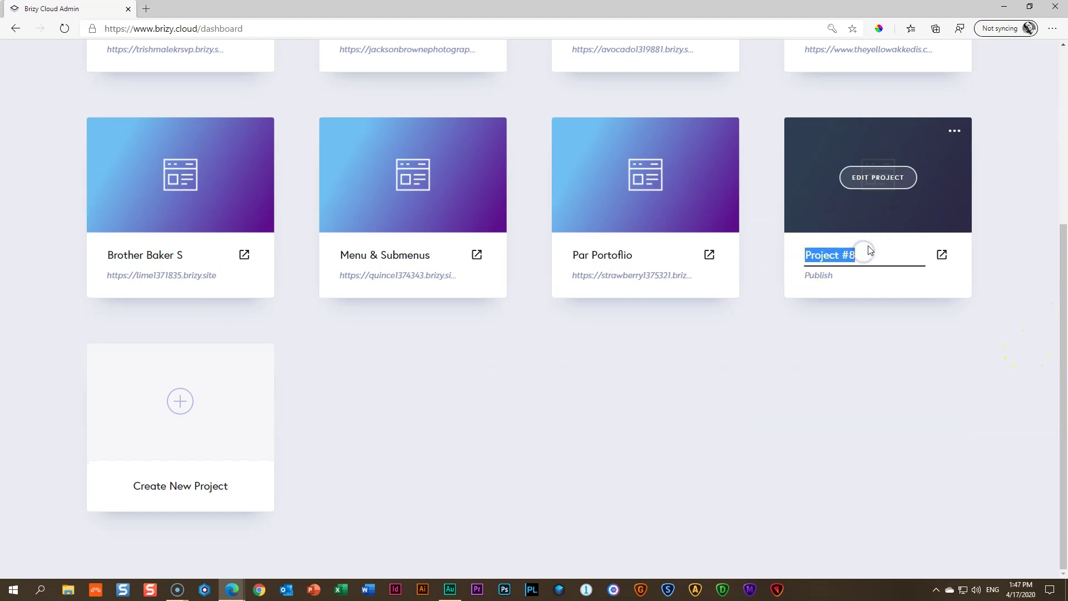
scroll(823, 110, up, 4)
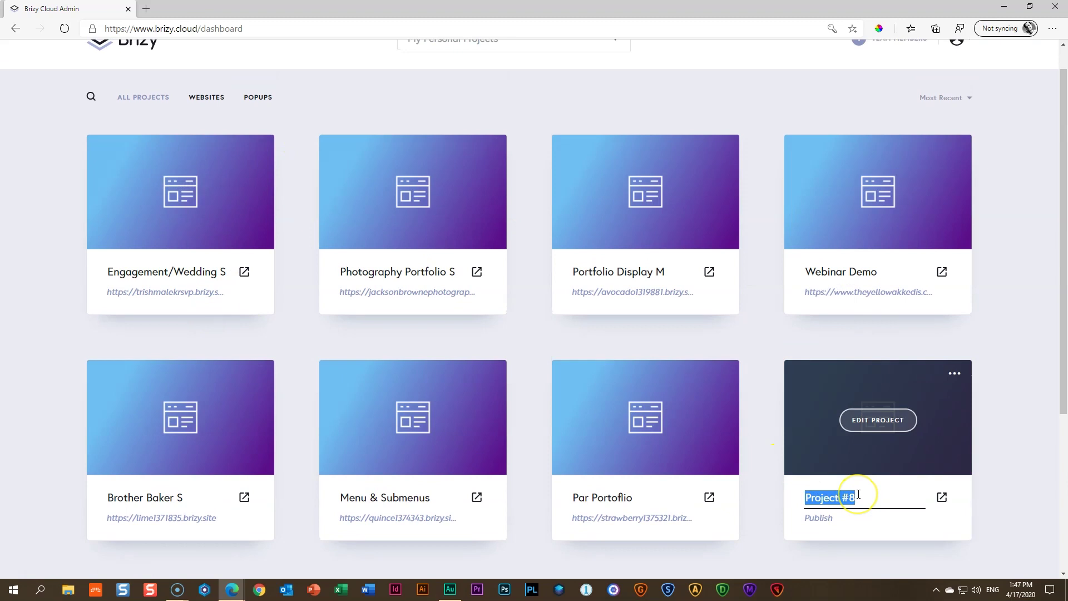
text(Parallax)
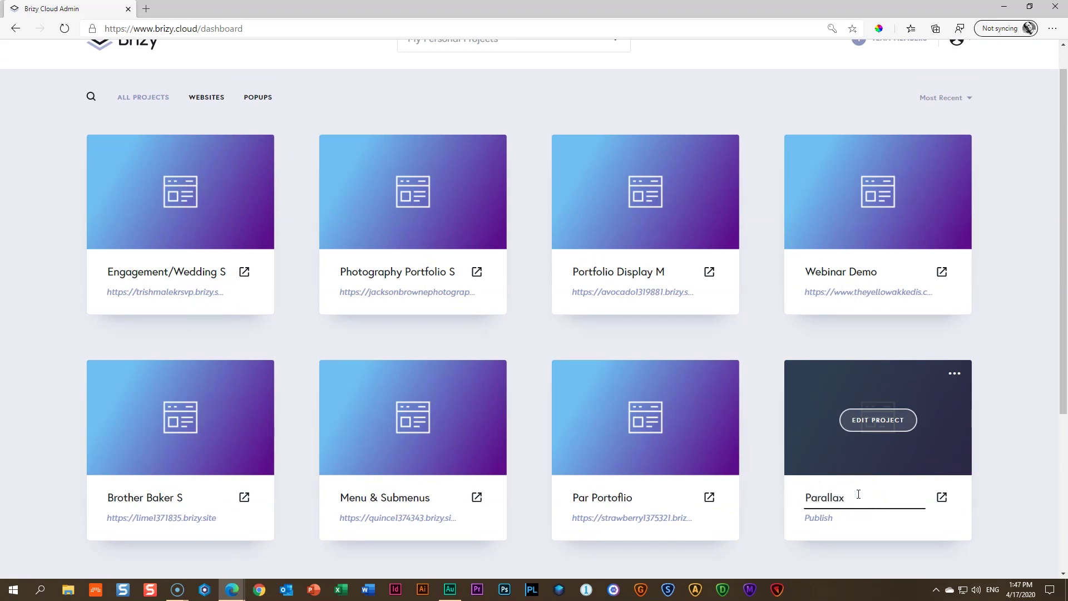
text( Portofolio M)
click(1023, 458)
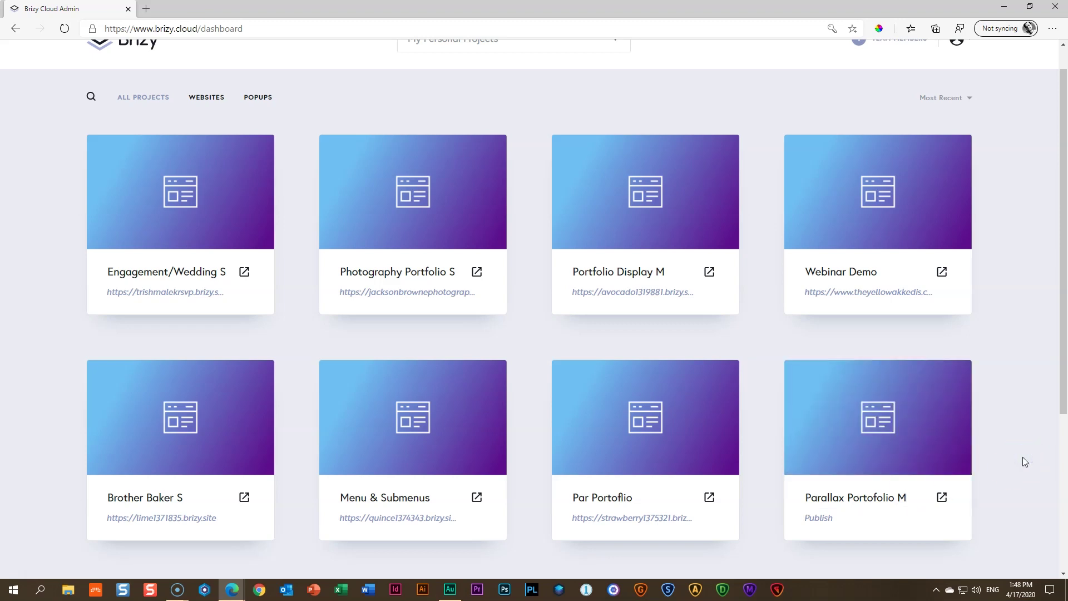
click(1010, 441)
click(865, 428)
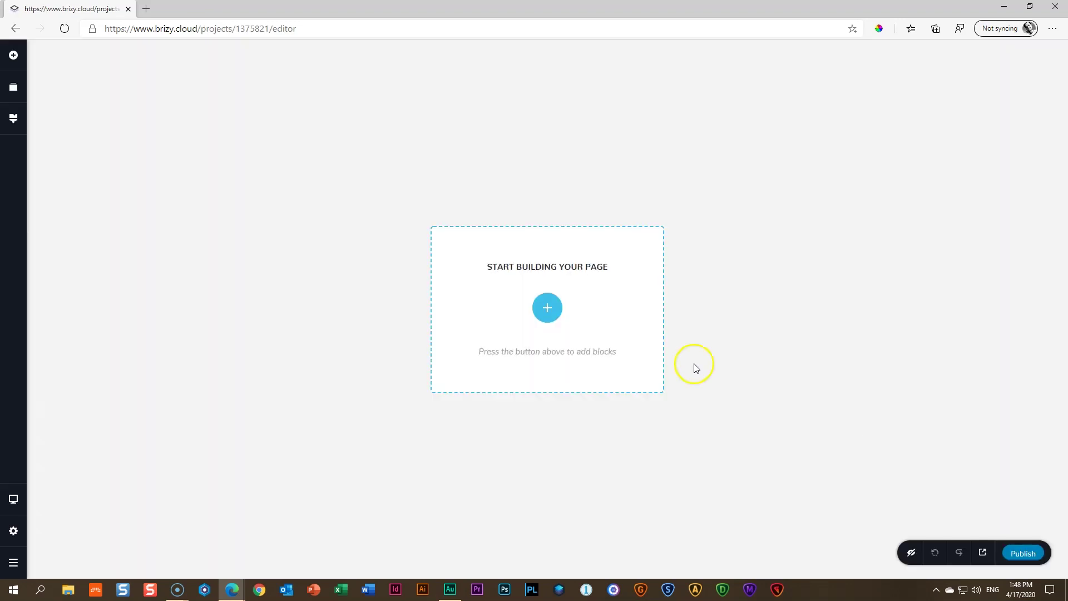
Add a blank block and give it the '01 _ Block 1' pink living-room photo as background
click(557, 314)
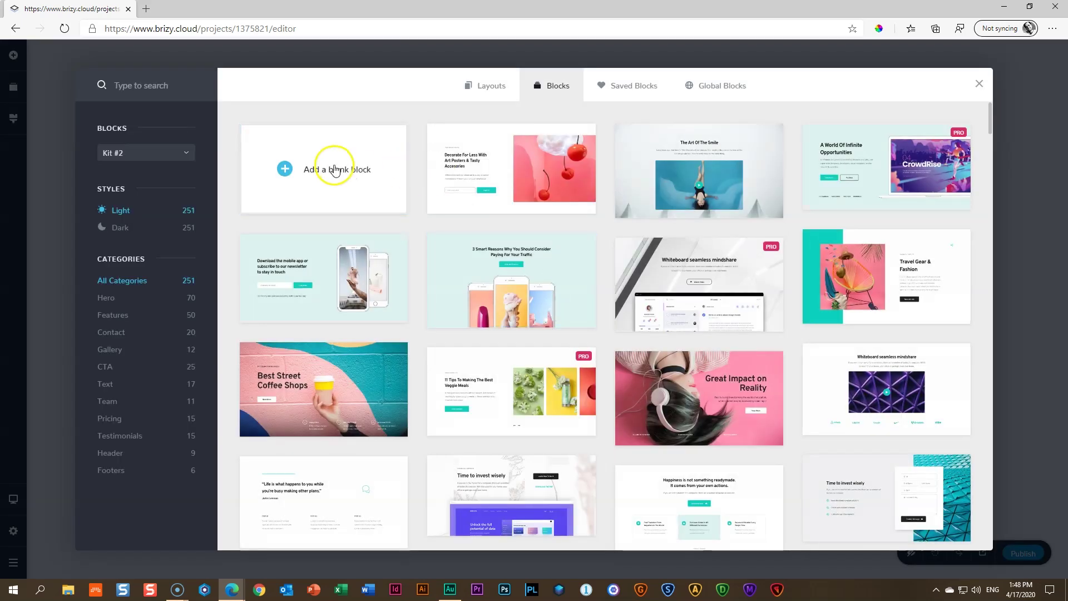
click(354, 152)
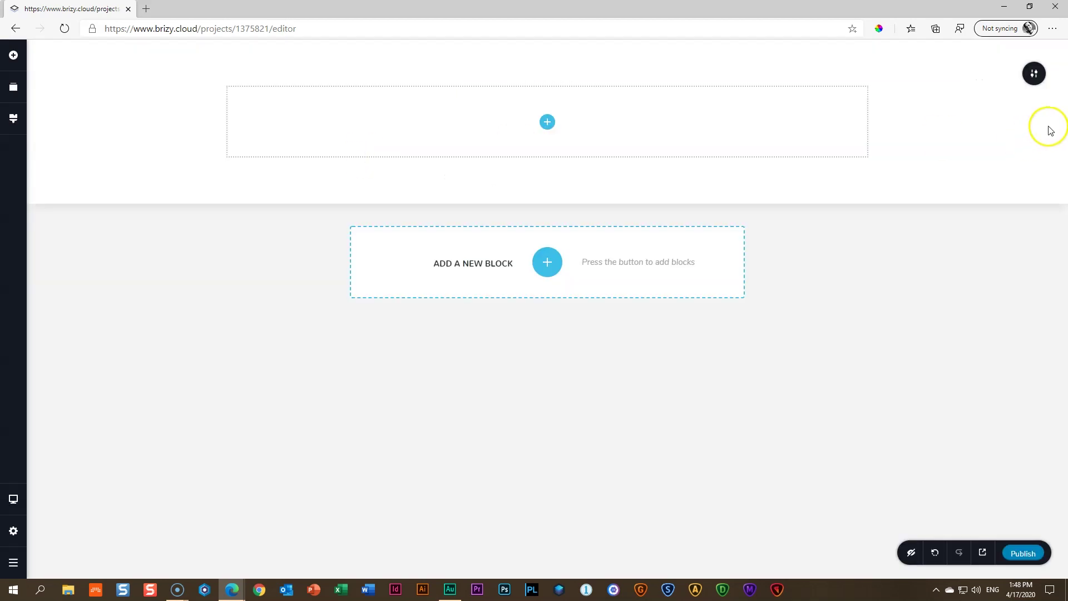
click(1033, 78)
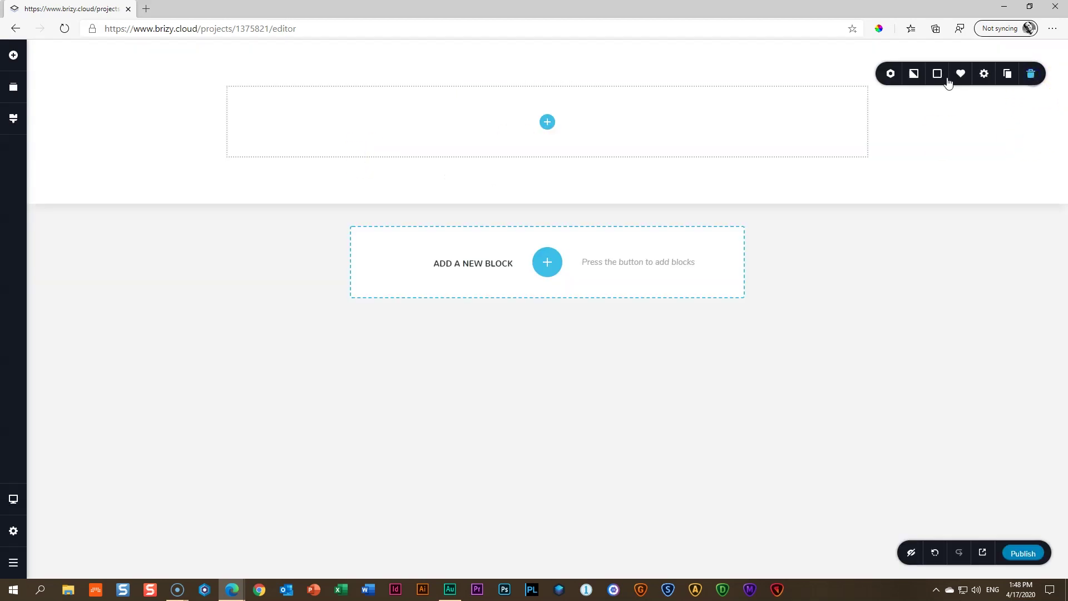
click(913, 73)
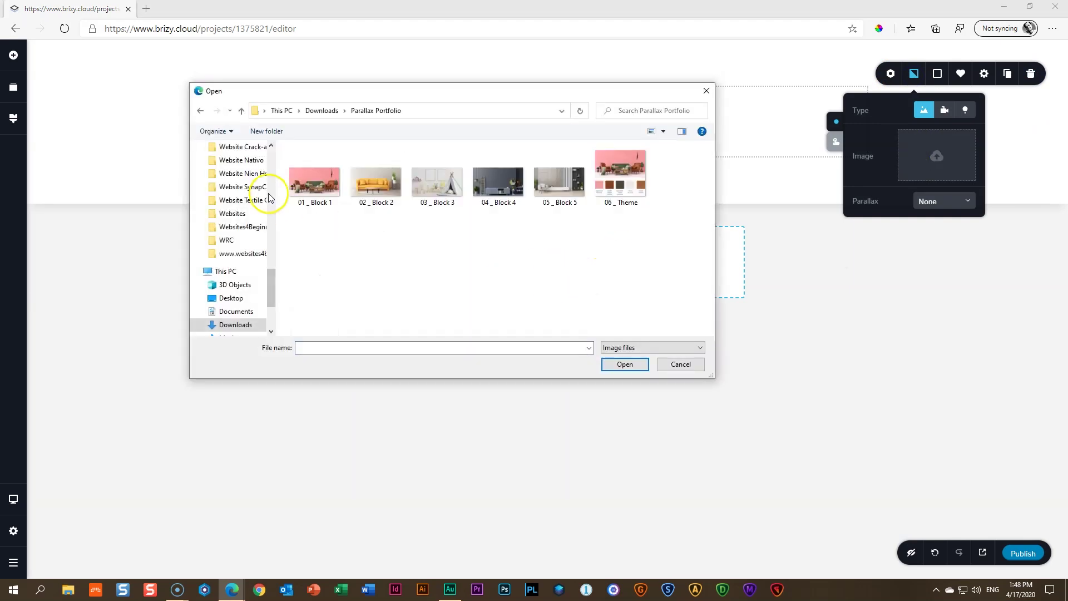
click(323, 186)
click(624, 364)
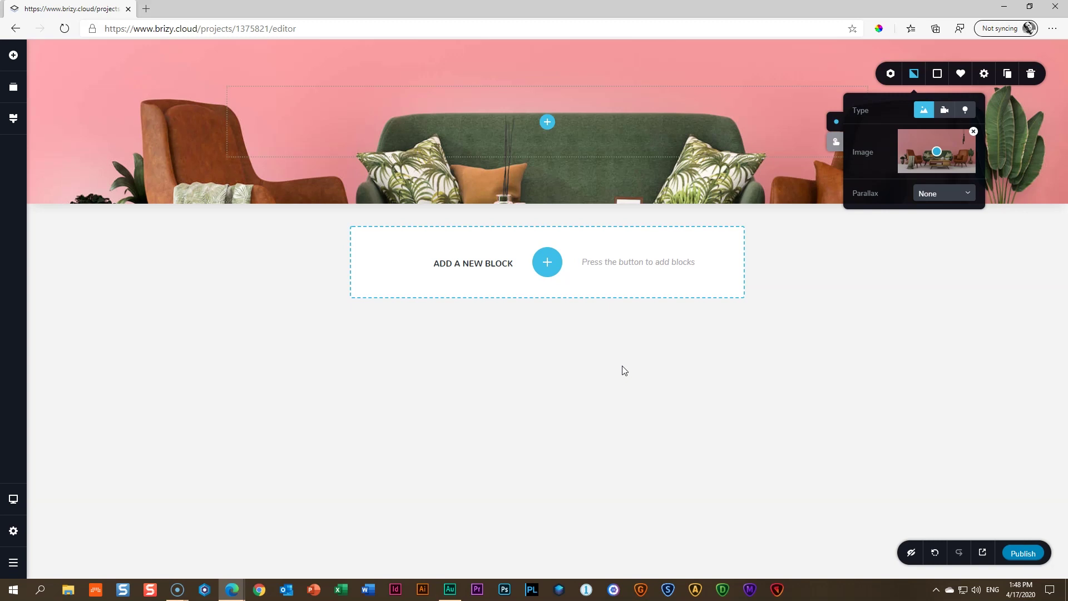
Give the hero section a custom 97% height with vertically centred content, then publish
click(1023, 142)
click(1026, 85)
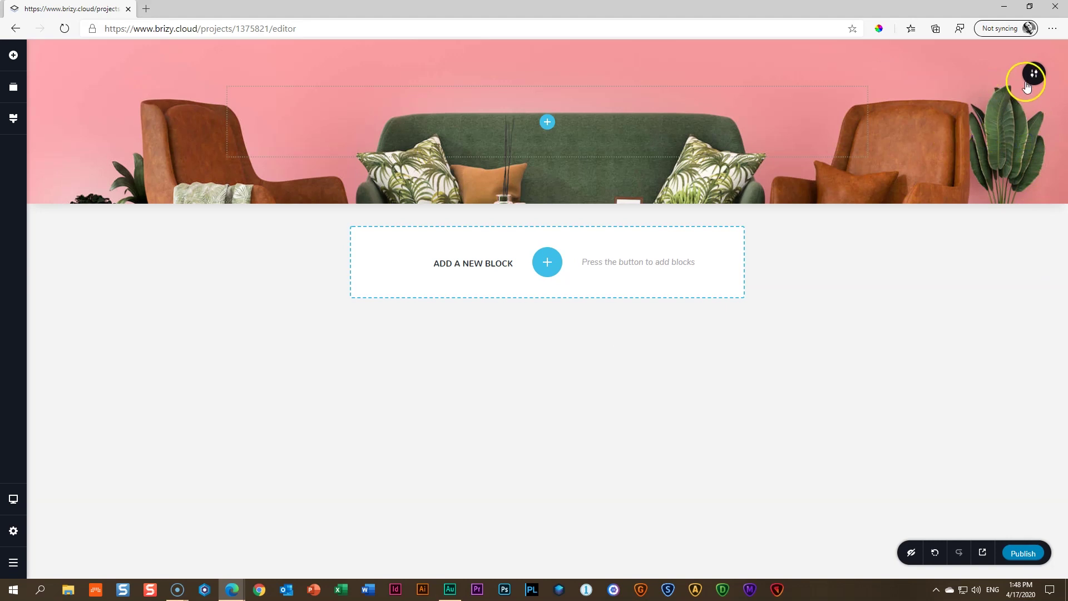
click(1038, 79)
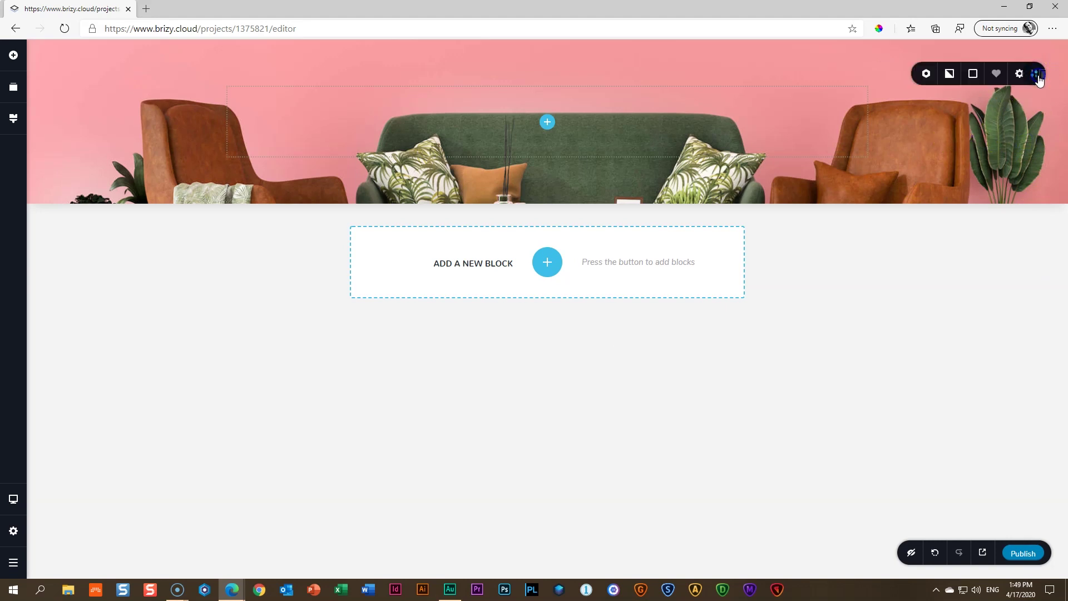
click(984, 75)
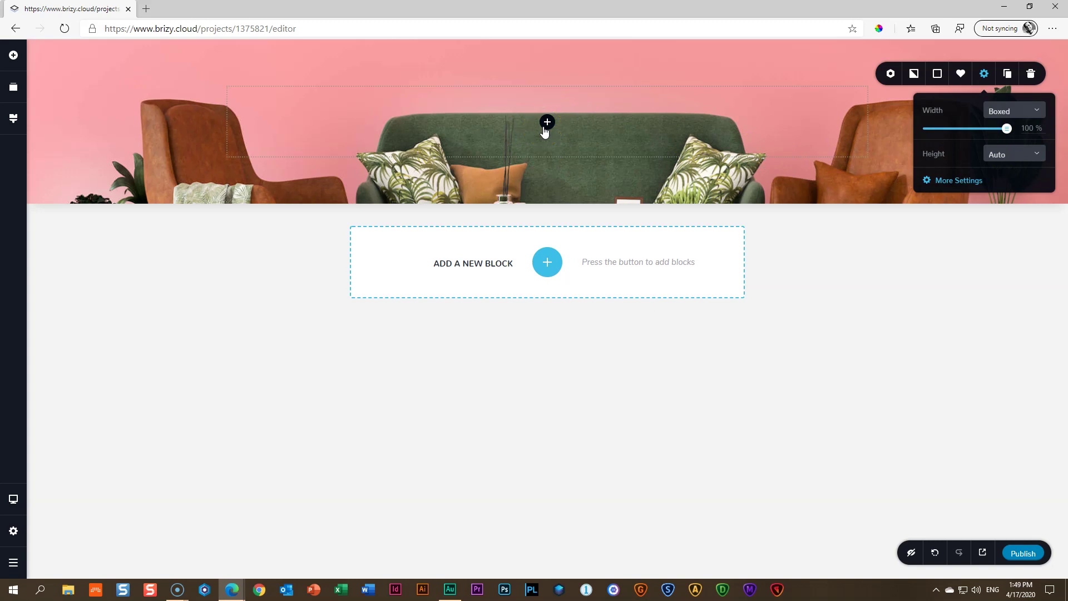
click(996, 153)
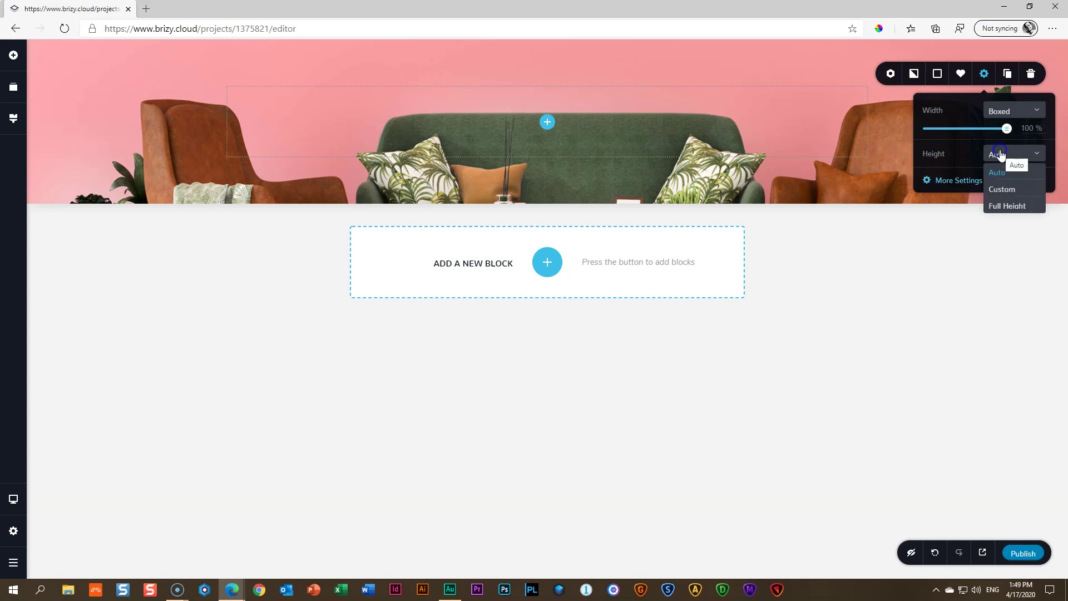
click(1002, 194)
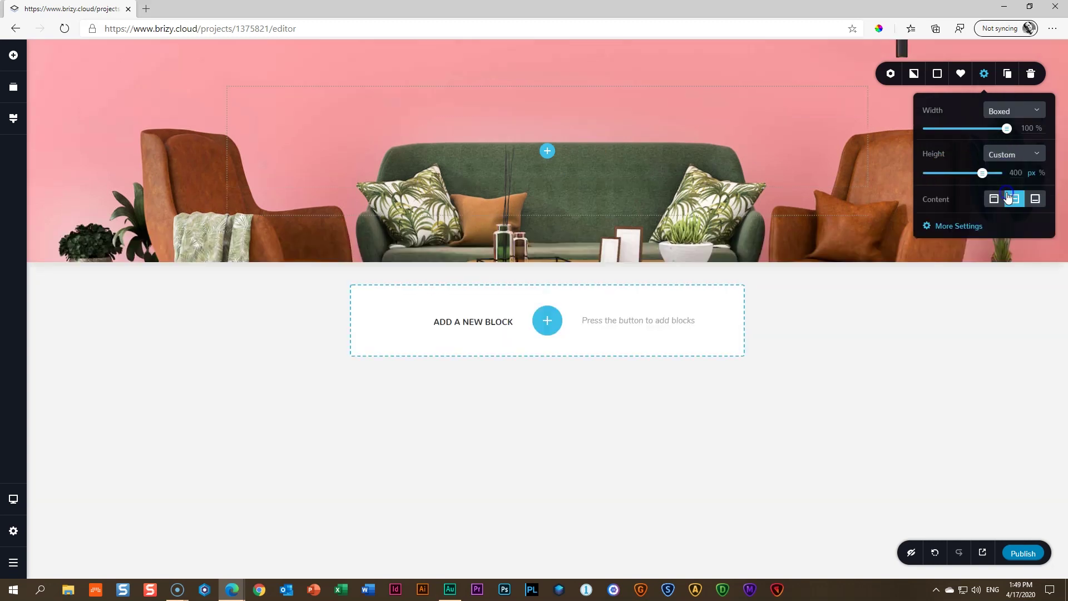
click(1009, 198)
drag(982, 173, 939, 175)
click(1015, 179)
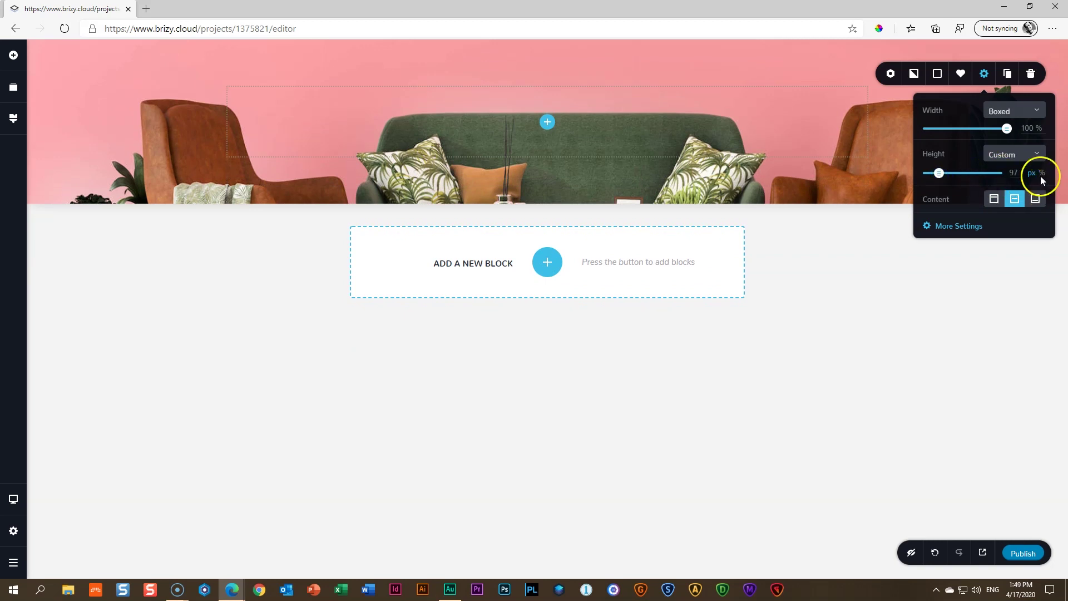
click(1041, 174)
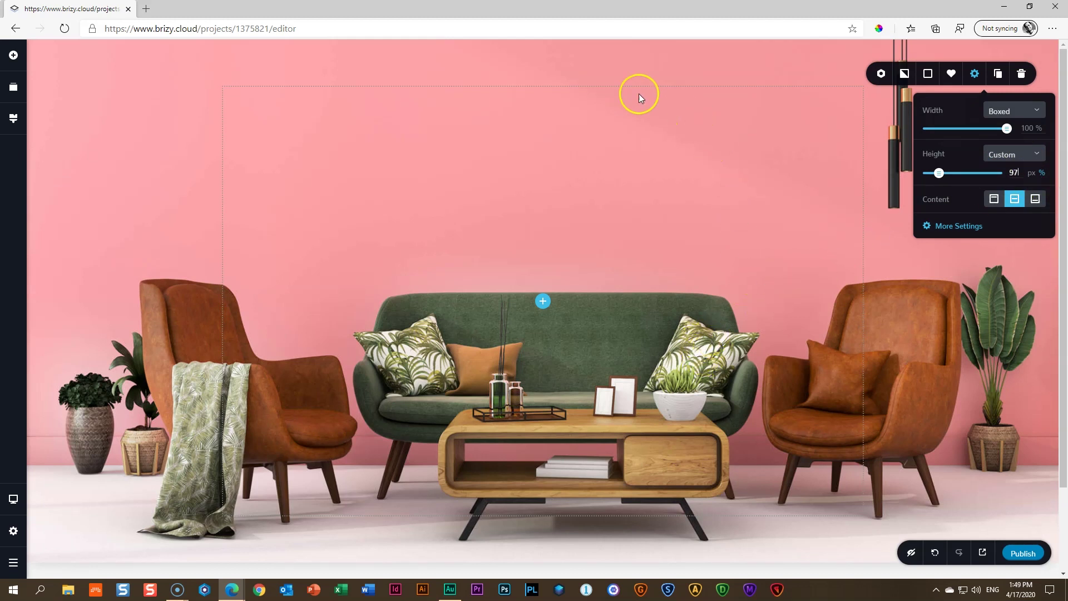
mouse_move(633, 49)
click(1018, 553)
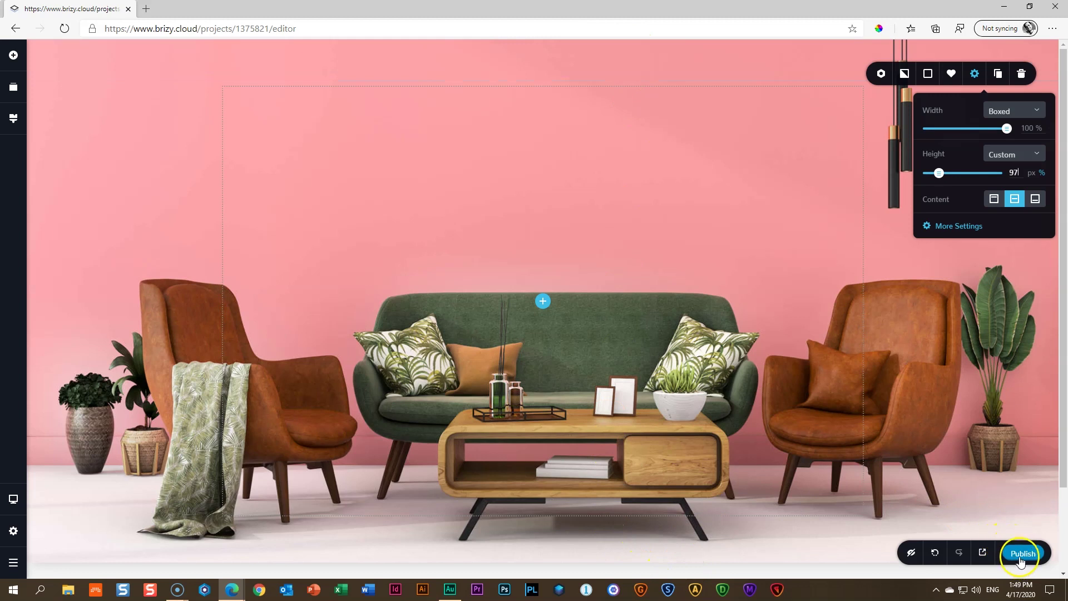
Open the live site in a new tab, resize the window narrower and shorter to test the hero, then maximize it
click(980, 554)
click(968, 545)
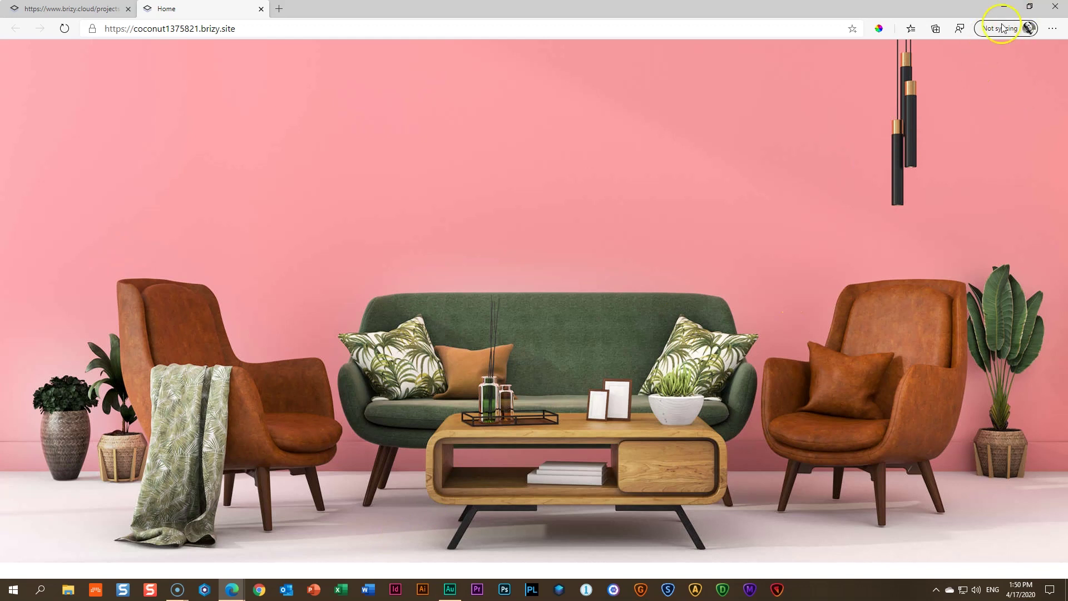
click(1029, 7)
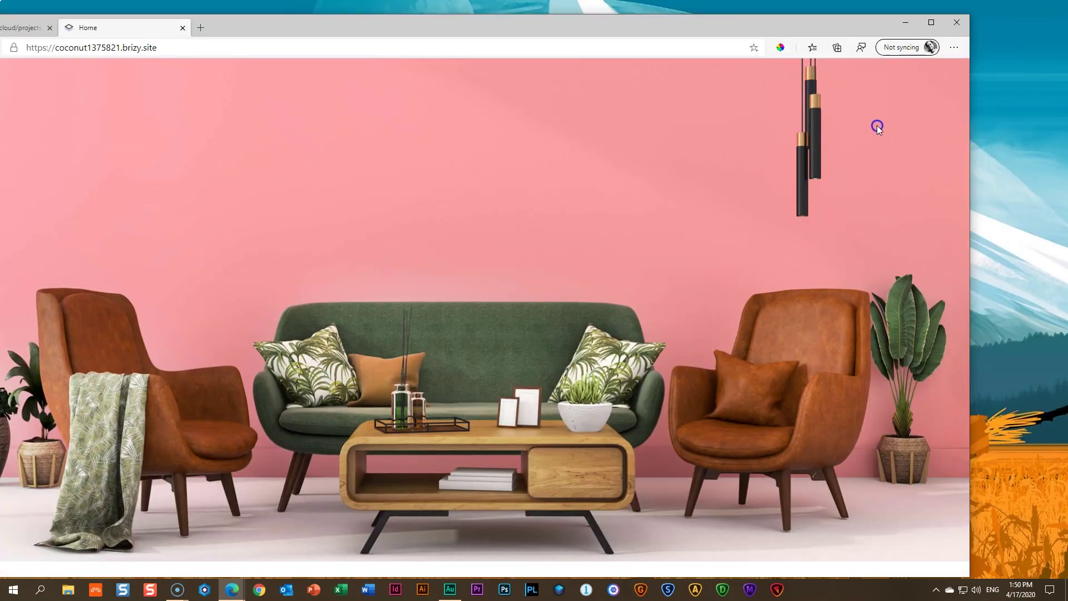
drag(969, 125, 680, 136)
drag(443, 15, 713, 14)
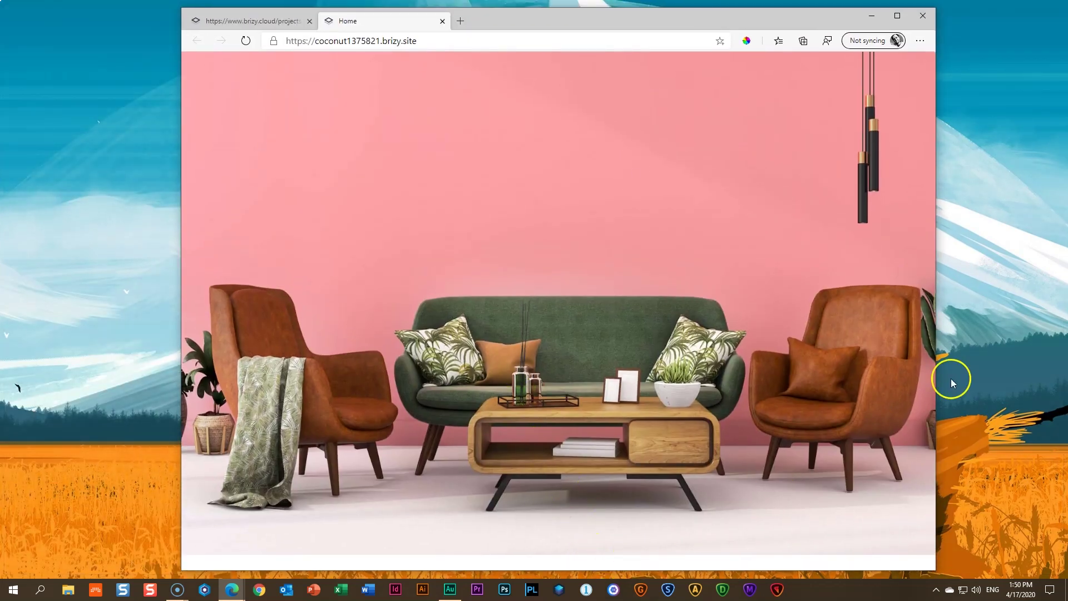
drag(935, 357, 773, 353)
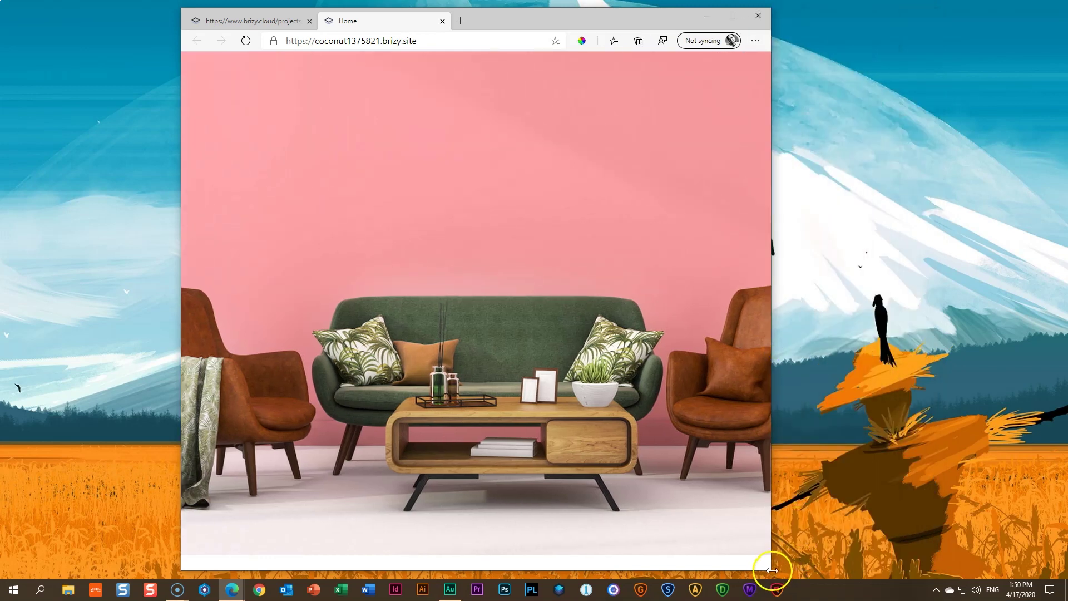
drag(770, 570, 714, 268)
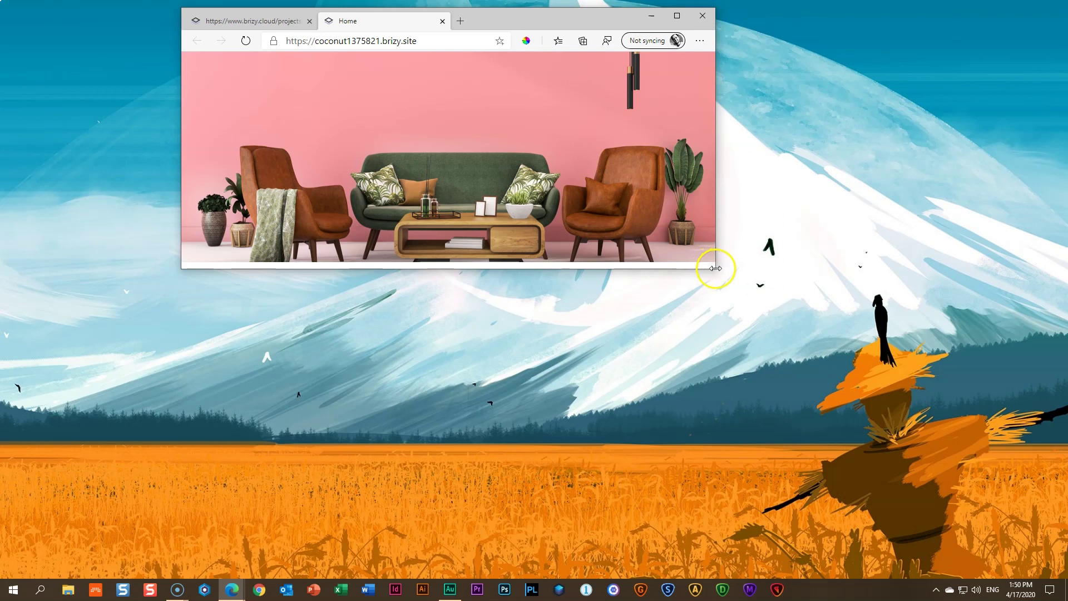
drag(711, 269, 625, 168)
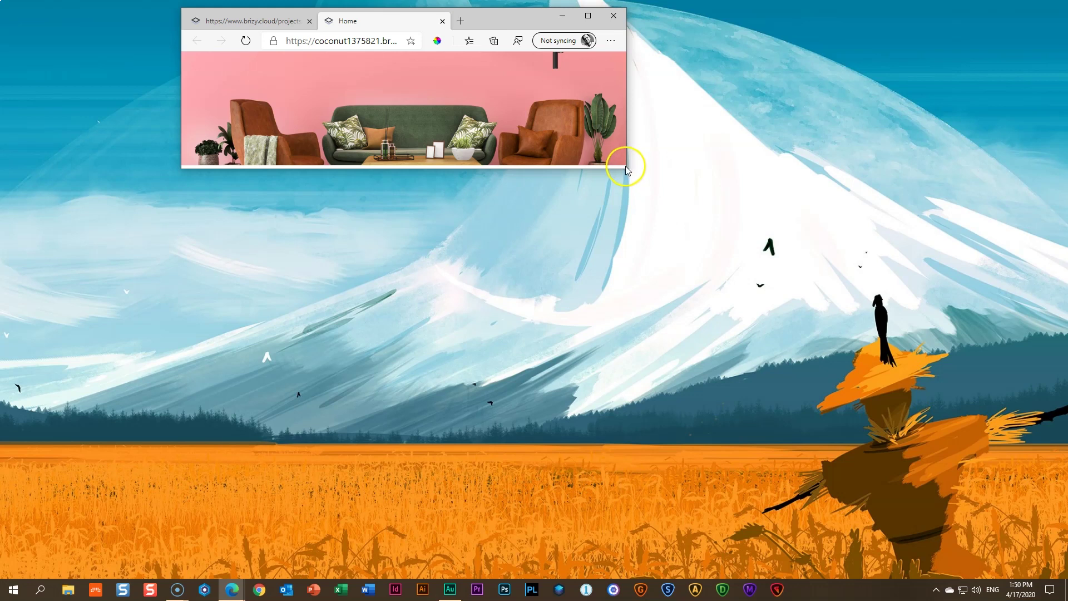
drag(625, 167, 777, 477)
click(739, 17)
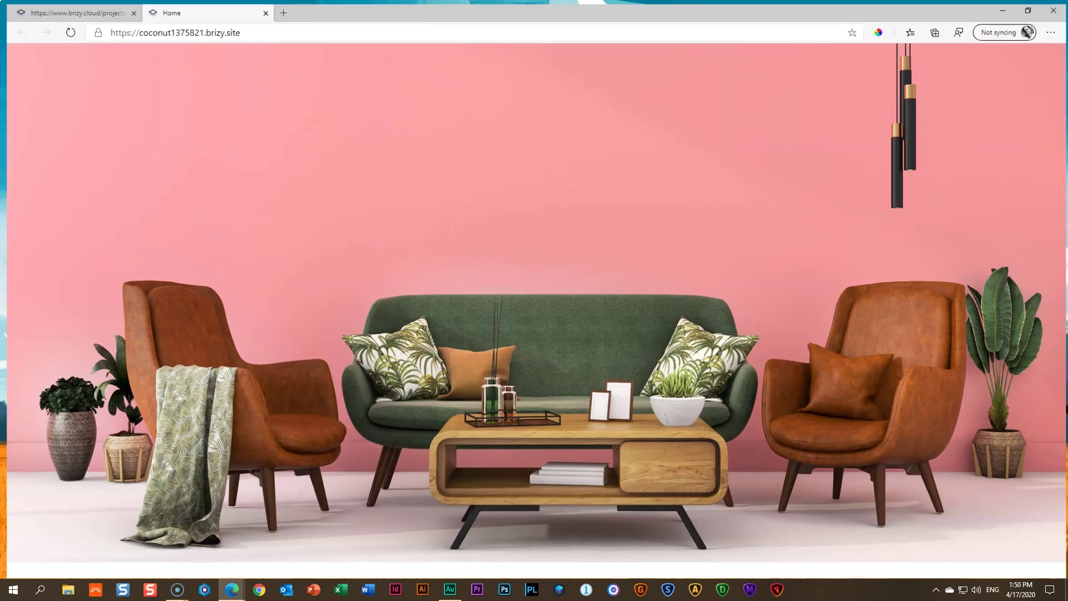
Back in the editor, set the hero section's height to 60%
click(265, 13)
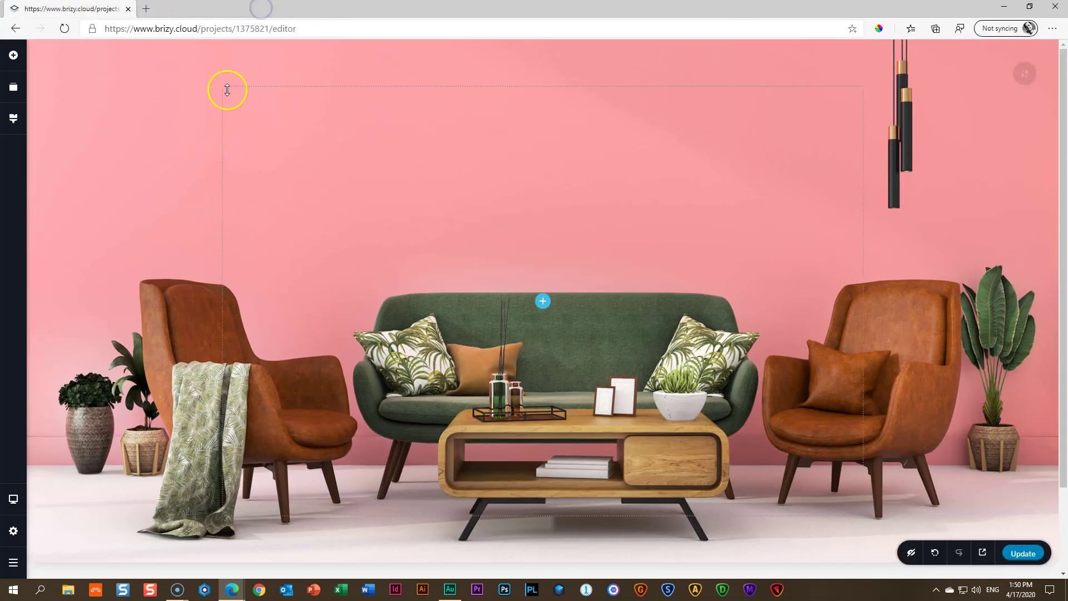
click(1025, 73)
click(977, 75)
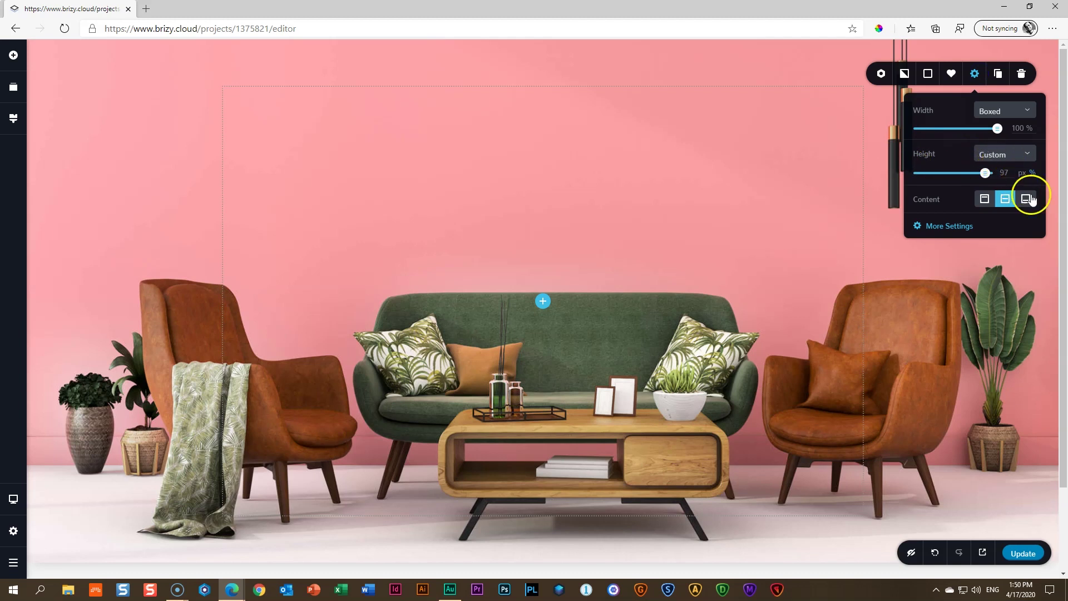
click(985, 174)
text(60)
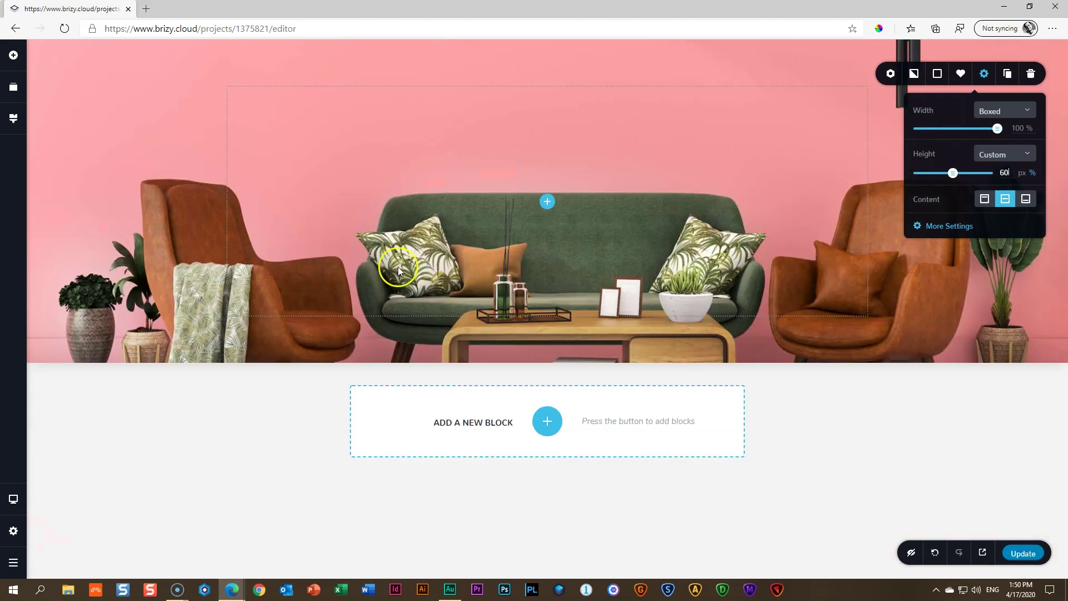
click(784, 395)
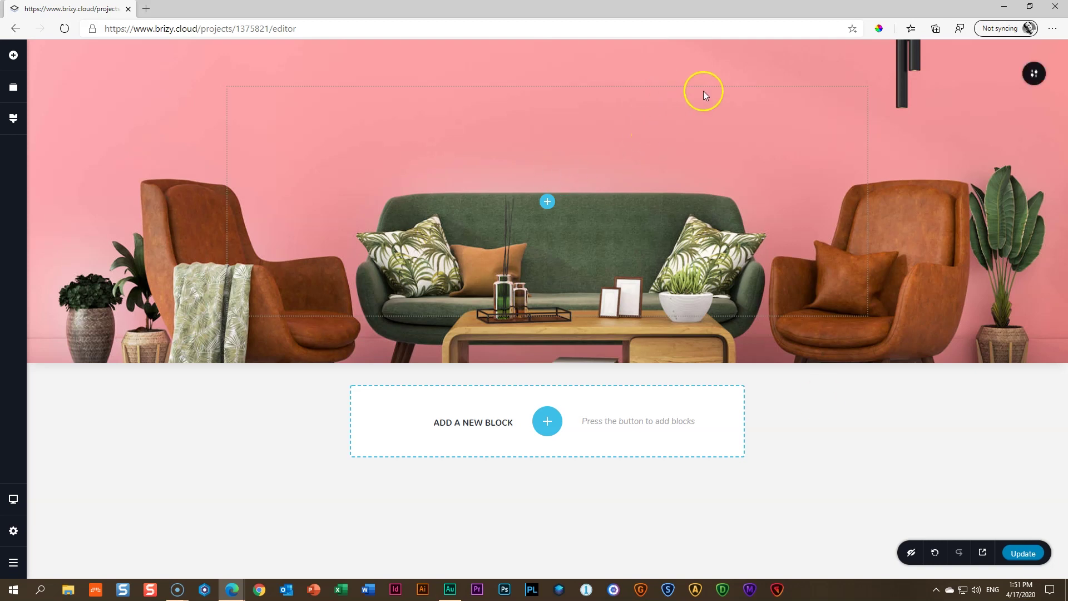
Change the hero section's width from Boxed to Full
mouse_move(1033, 76)
click(983, 74)
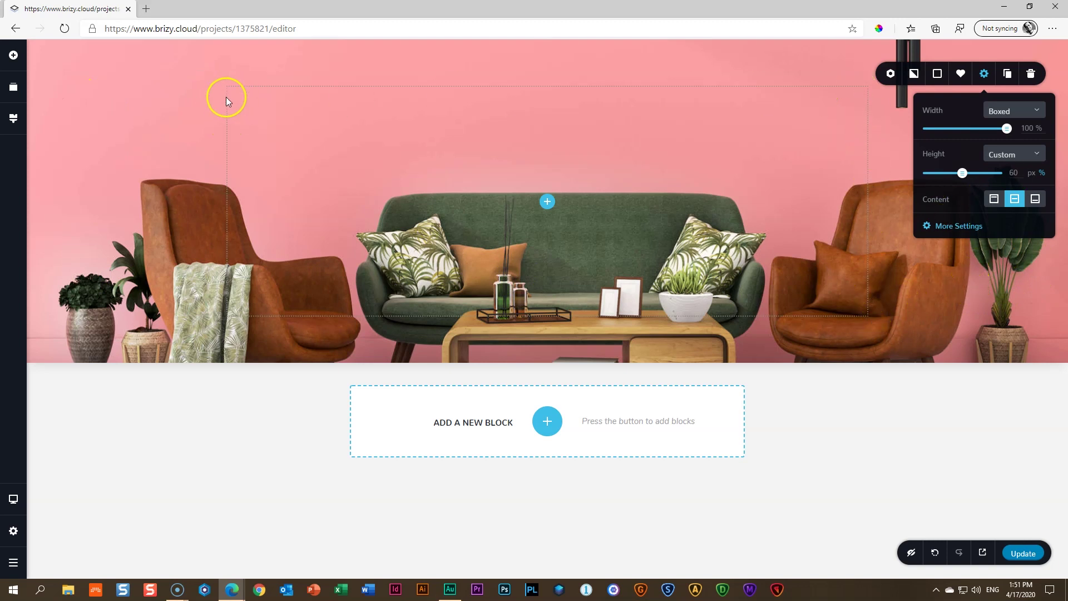
click(81, 256)
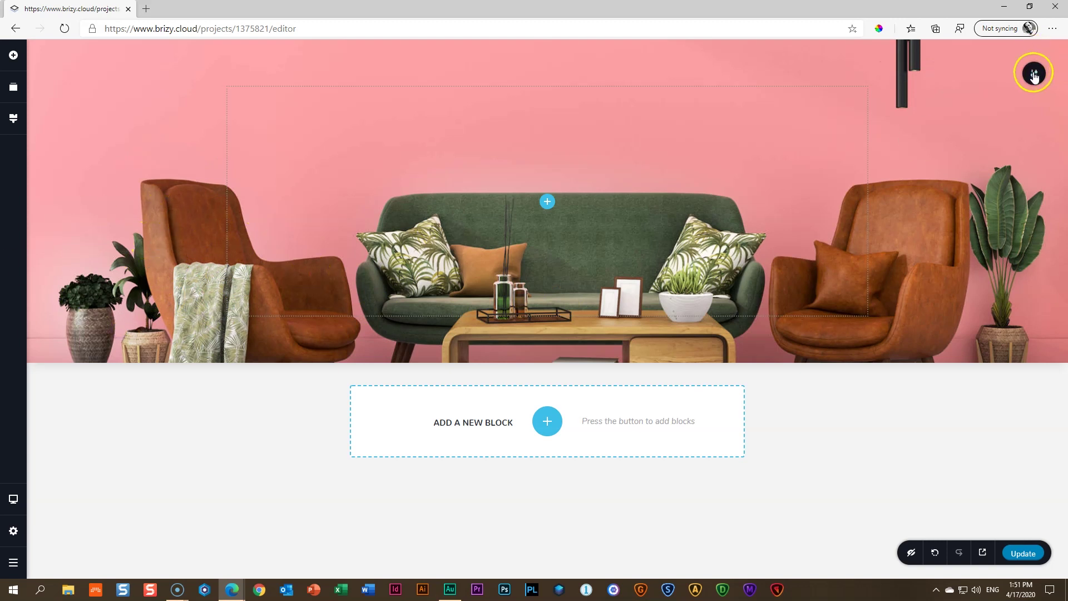
mouse_move(1033, 73)
click(985, 74)
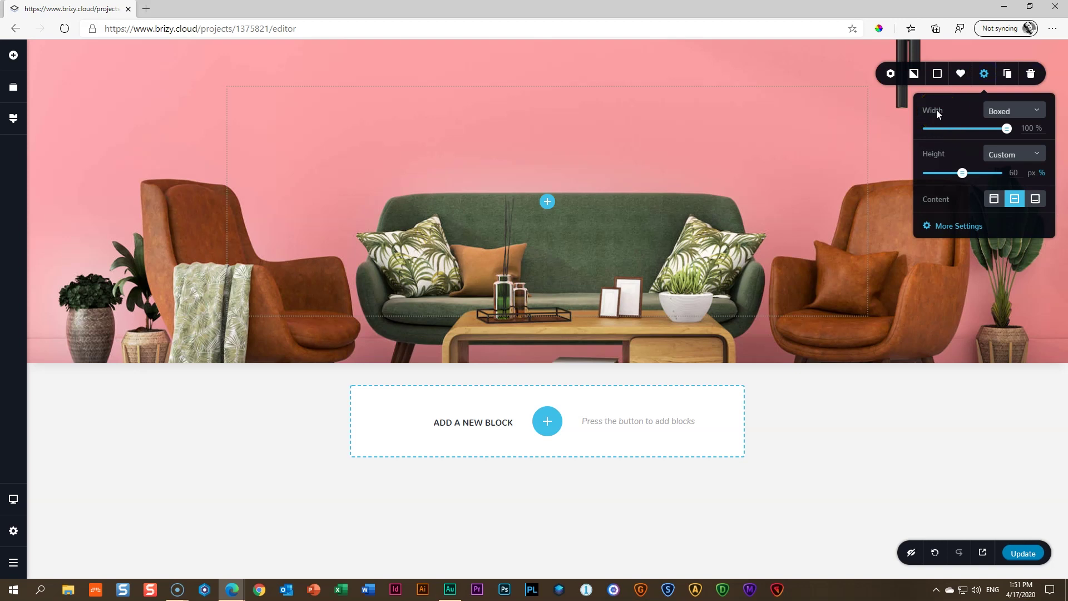
click(999, 111)
click(997, 146)
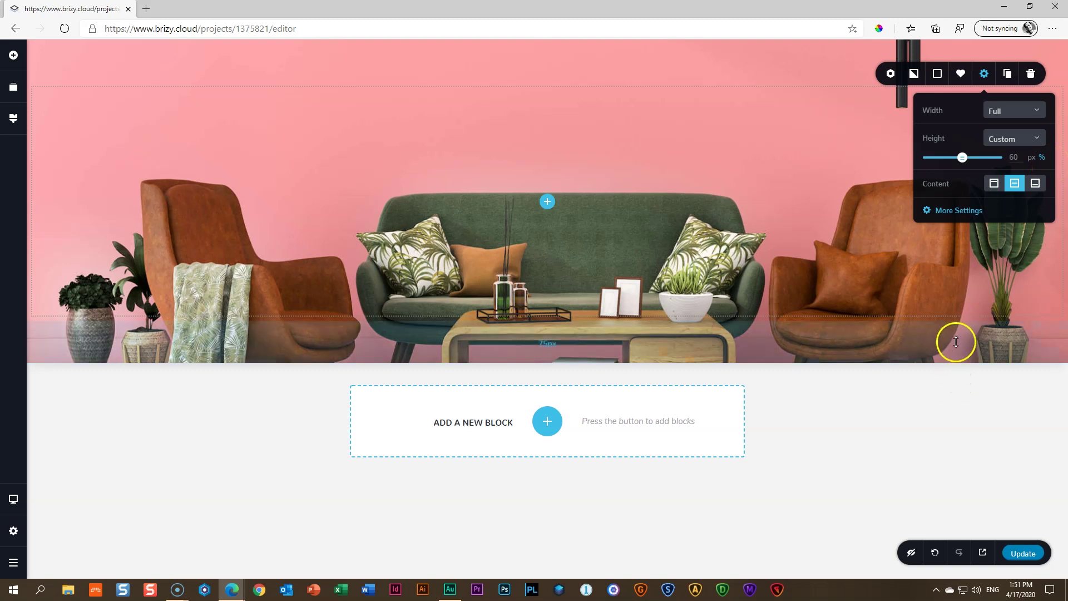
click(894, 273)
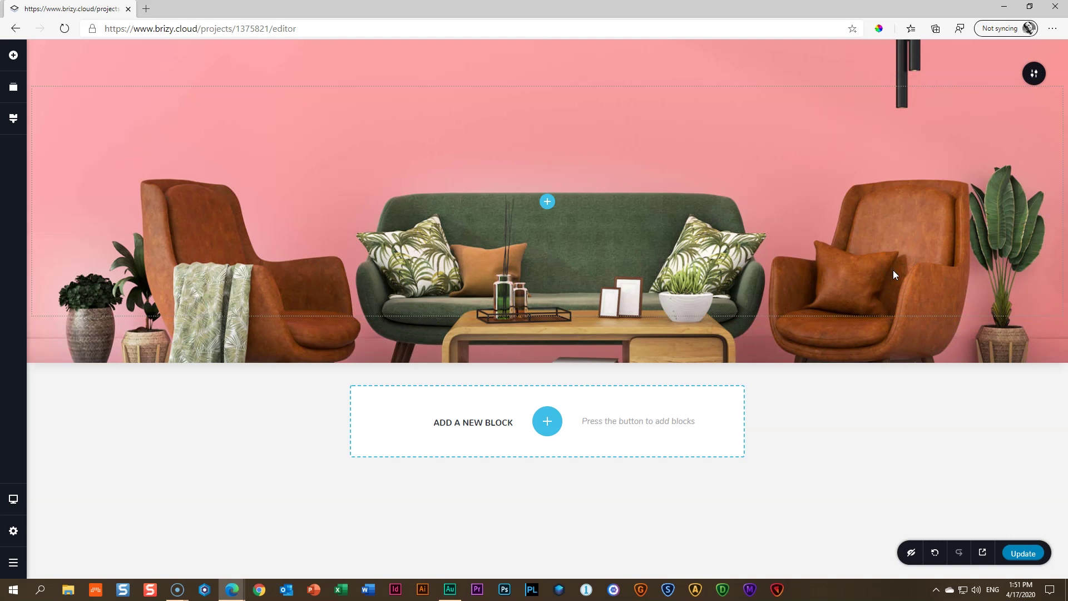
click(335, 264)
Open the Add Elements list from the + button in the middle of the hero
click(548, 201)
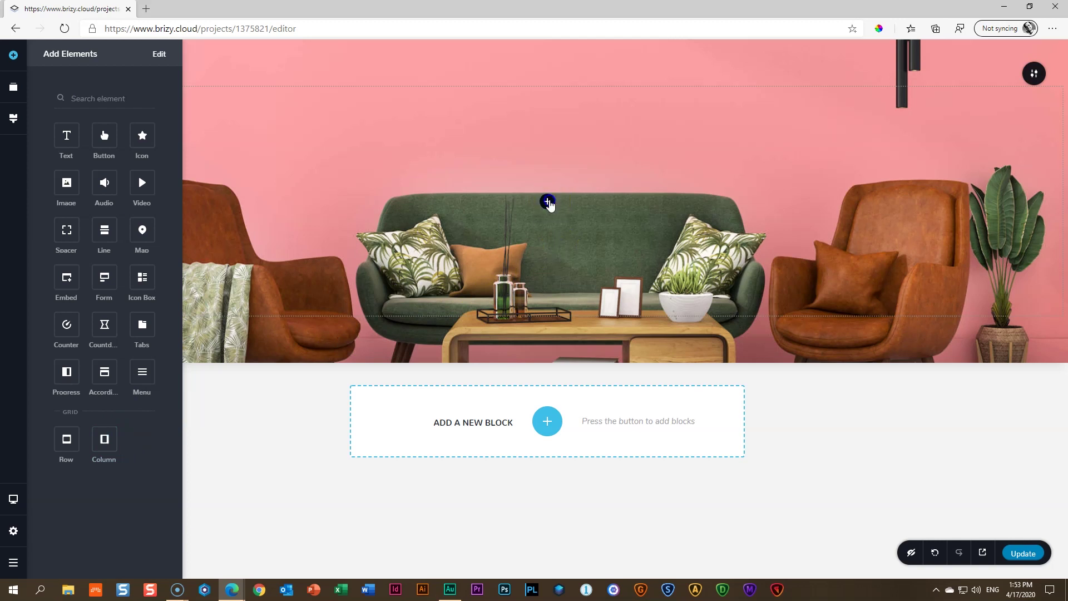
Drop a column layout into the hero, then delete its left column
drag(90, 455, 542, 206)
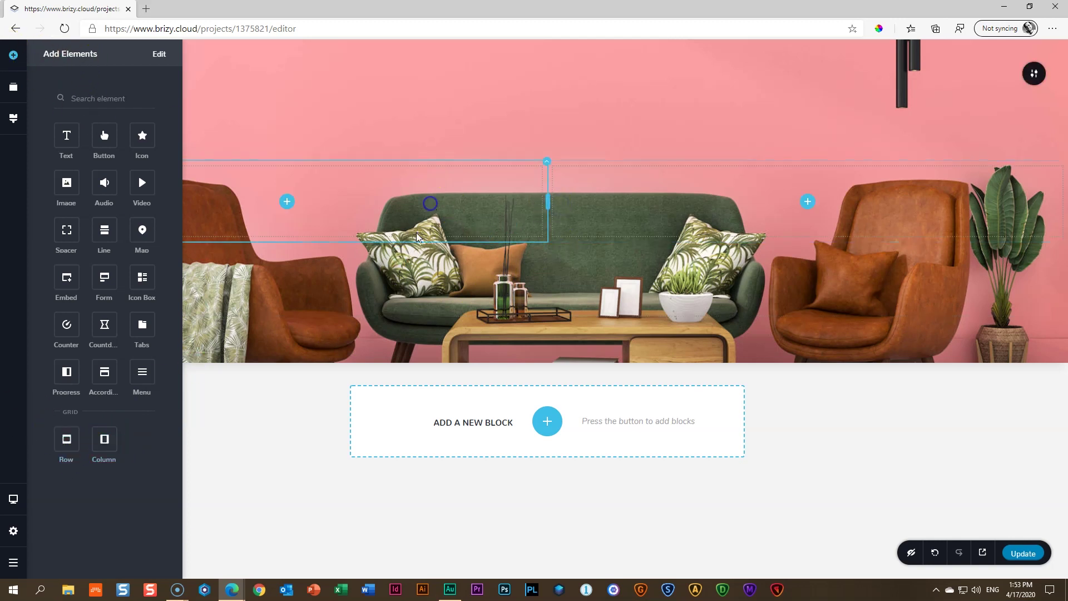
click(429, 204)
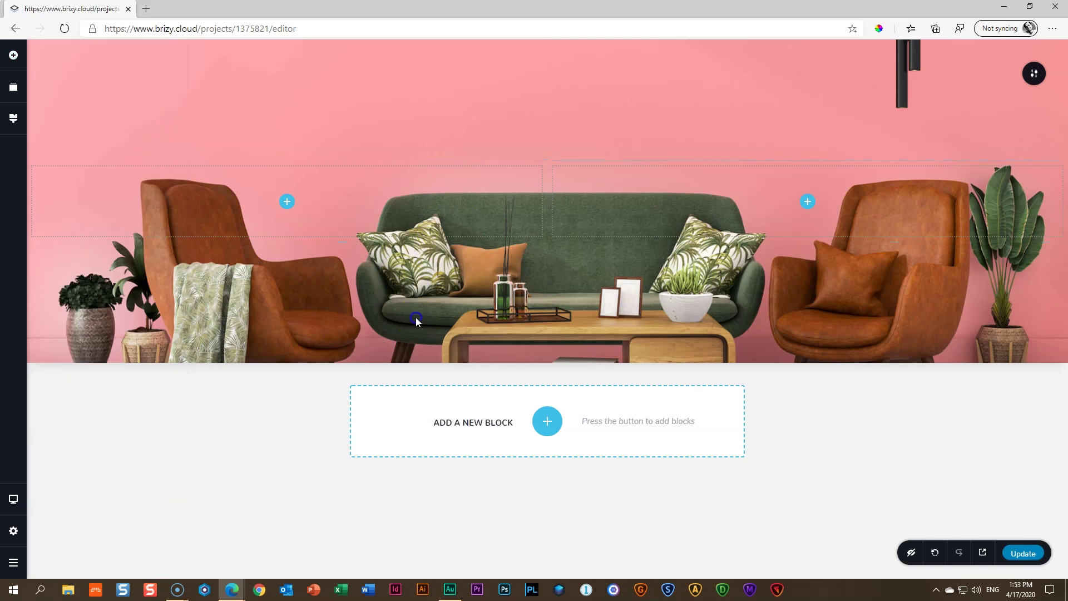
right_click(438, 198)
click(455, 330)
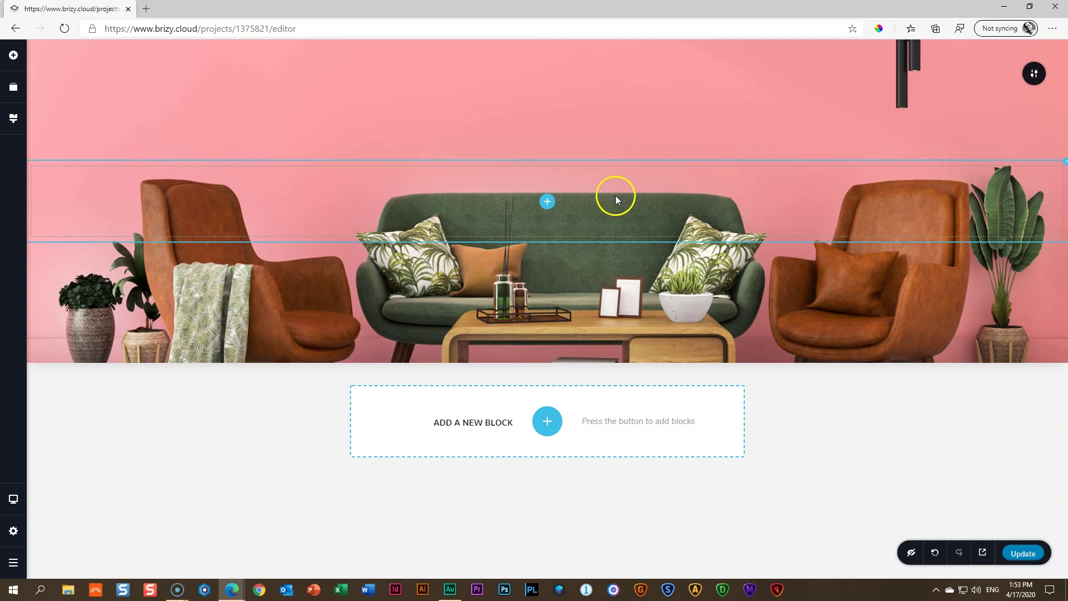
Add a two-column row into the hero section again
click(547, 203)
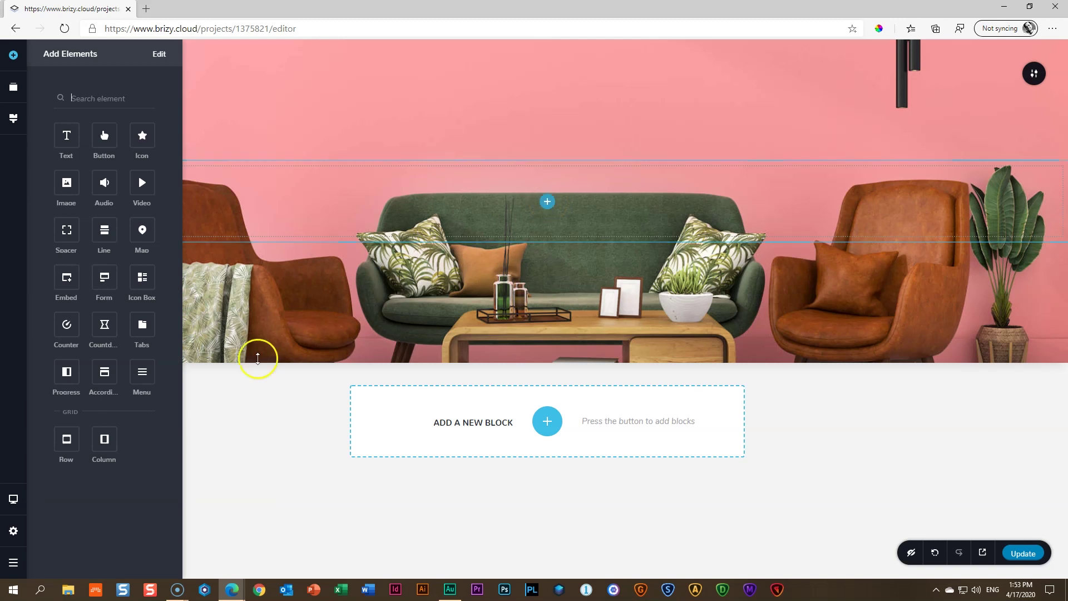
mouse_move(107, 440)
mouse_down()
mouse_move(172, 375)
mouse_move(555, 204)
mouse_up()
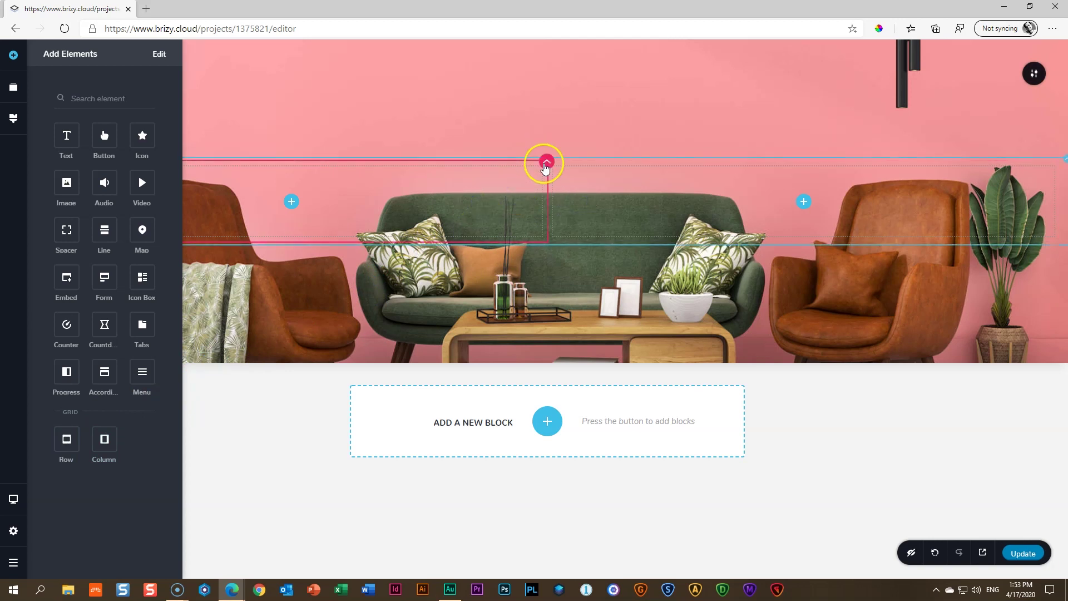
click(491, 157)
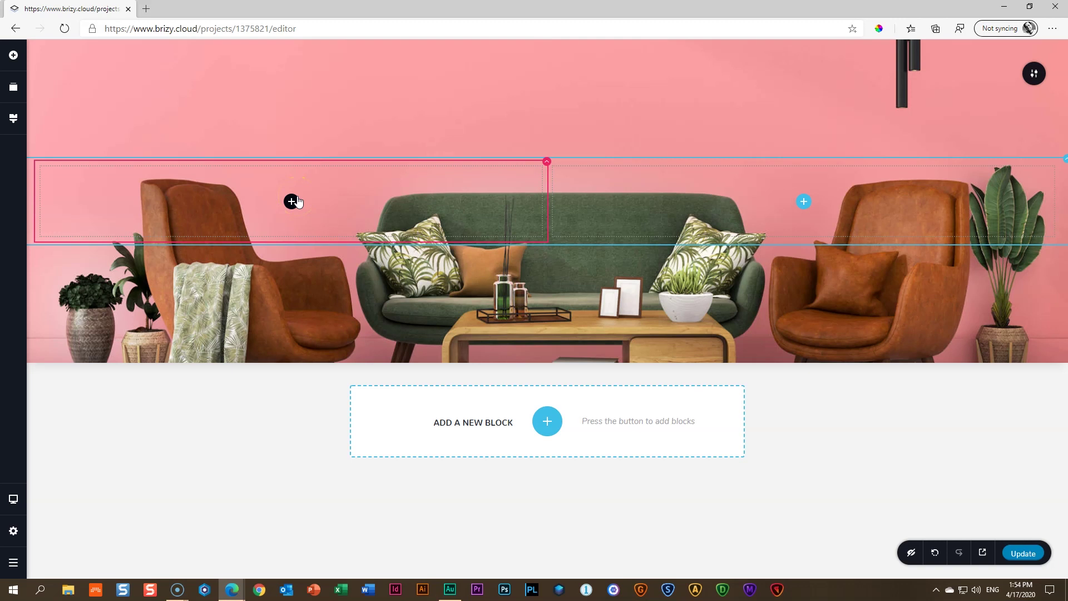
click(16, 61)
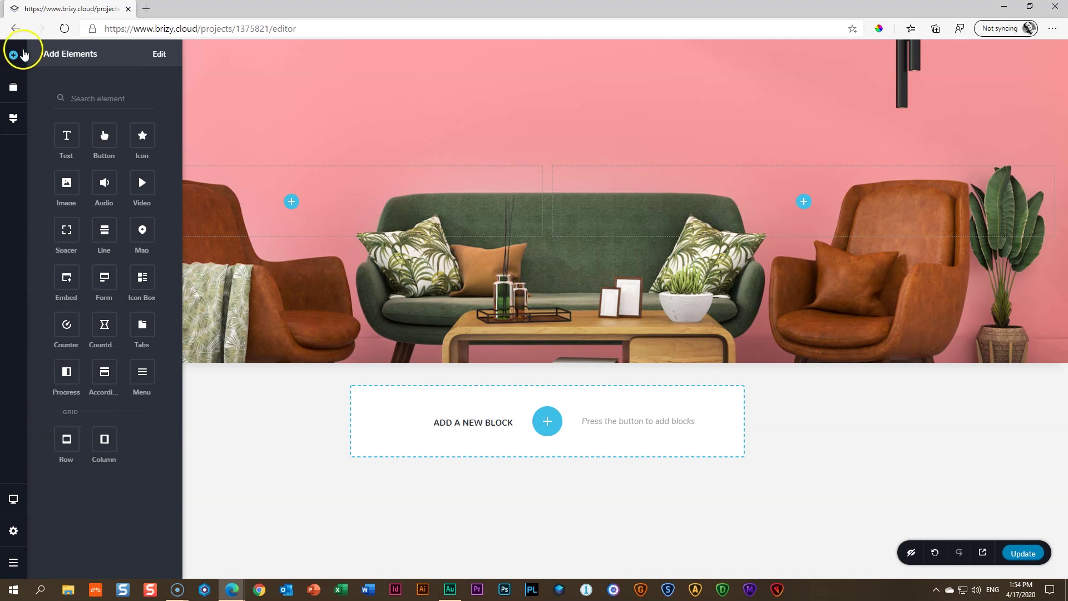
Place a Text element in the left column and type 'Simple Project Title'
drag(65, 134, 291, 195)
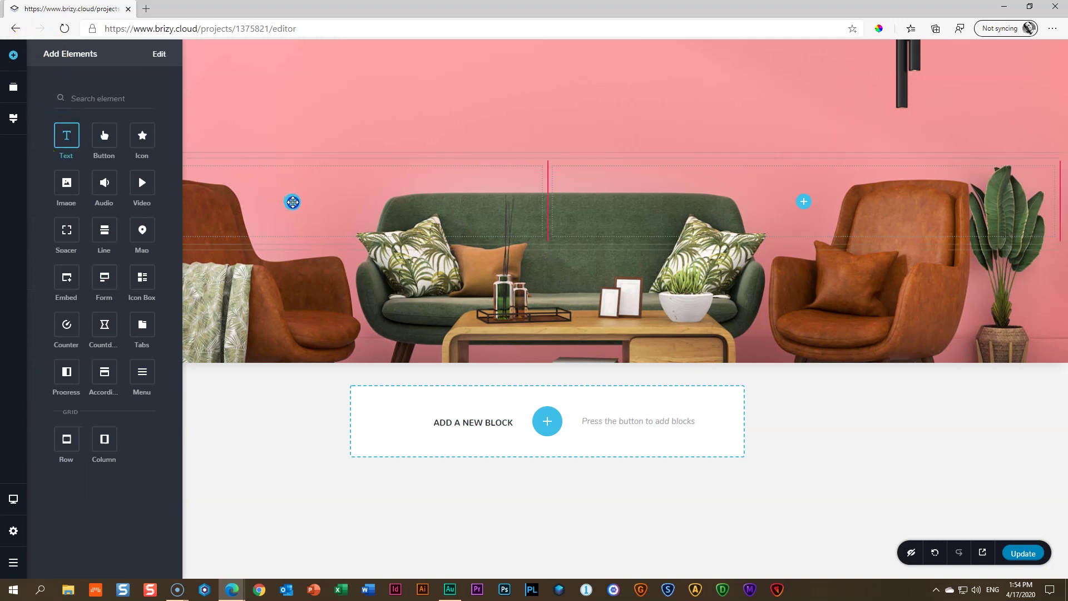
click(298, 181)
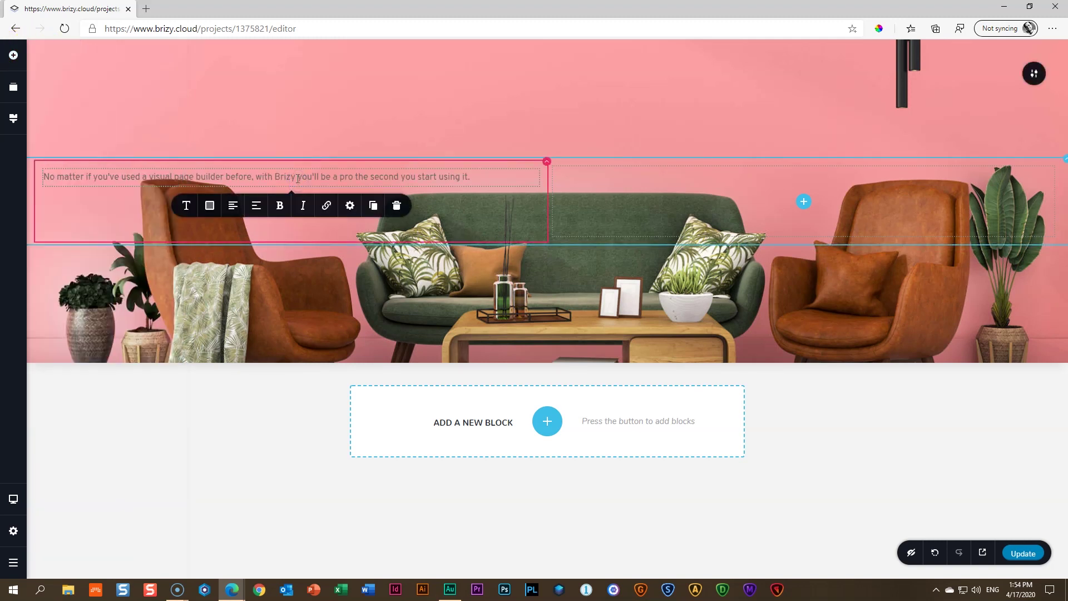
triple_click(297, 178)
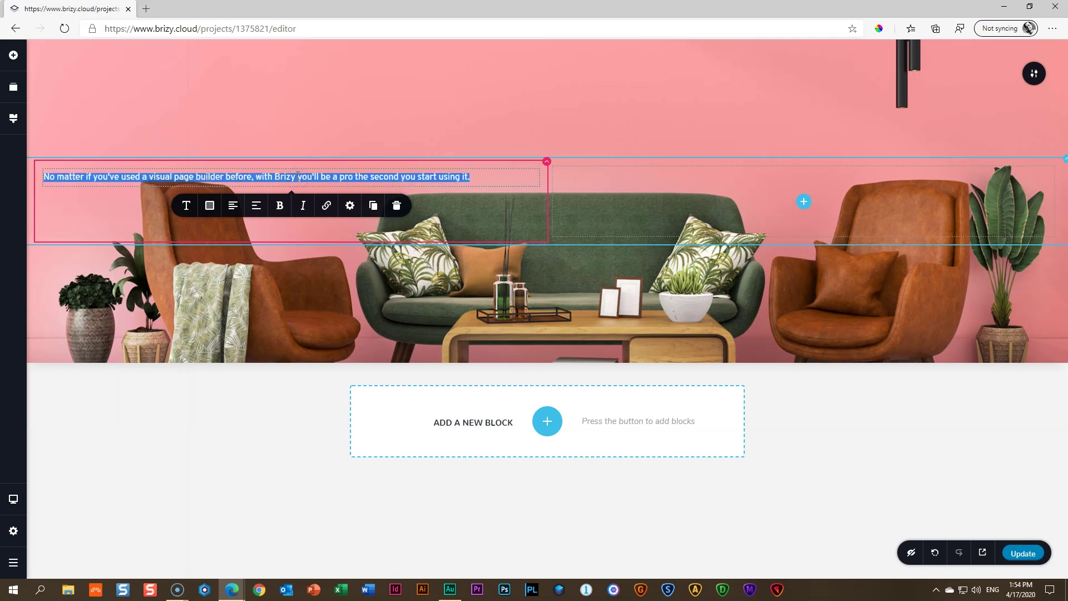
text(Simple Project Title)
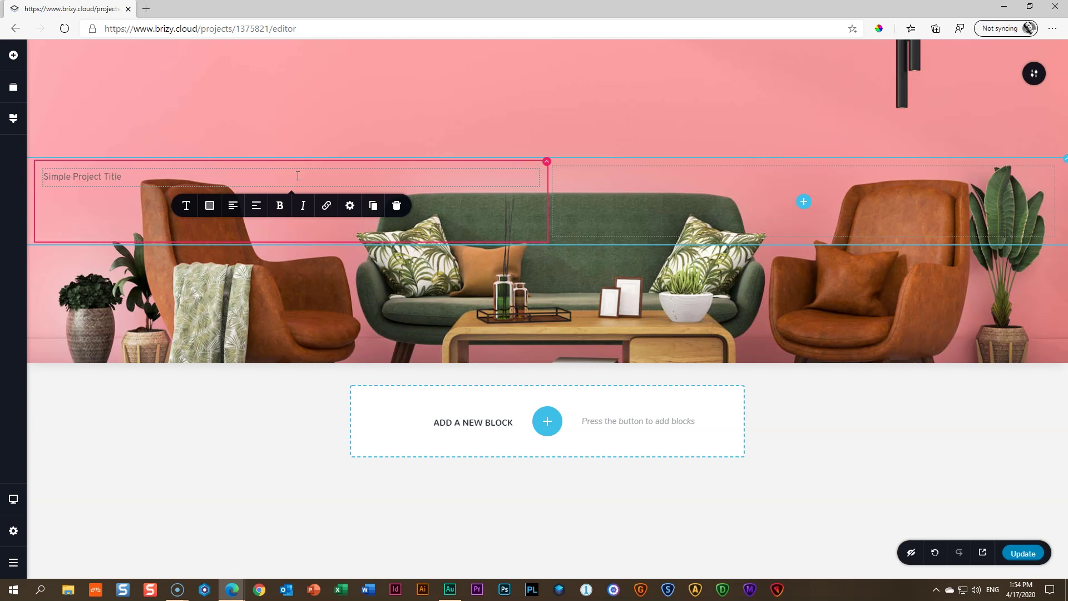
Make the title text white and review its typography settings
click(209, 205)
click(238, 349)
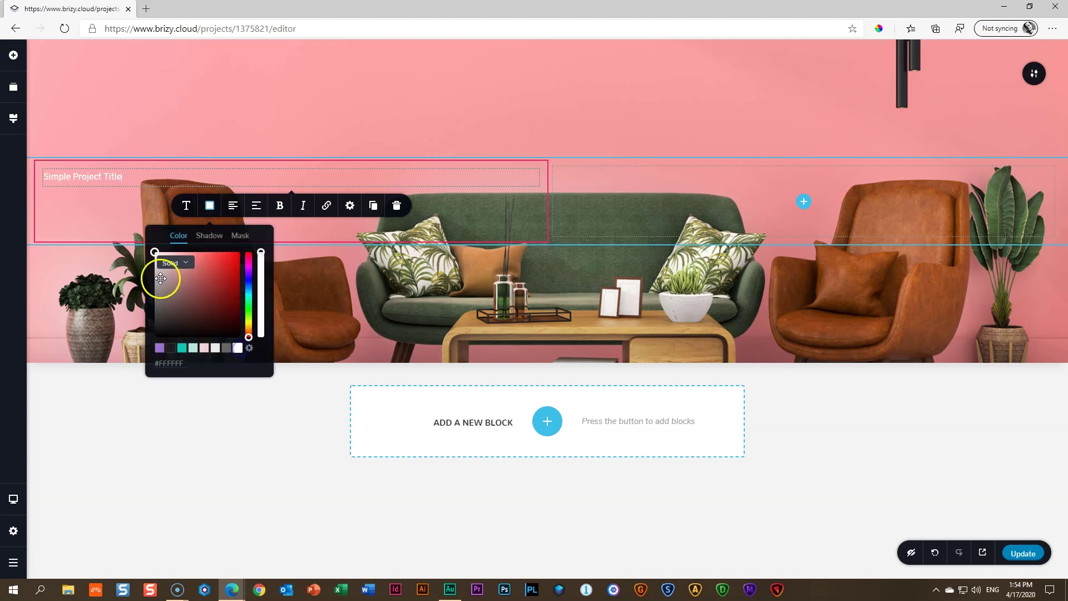
click(210, 206)
click(184, 206)
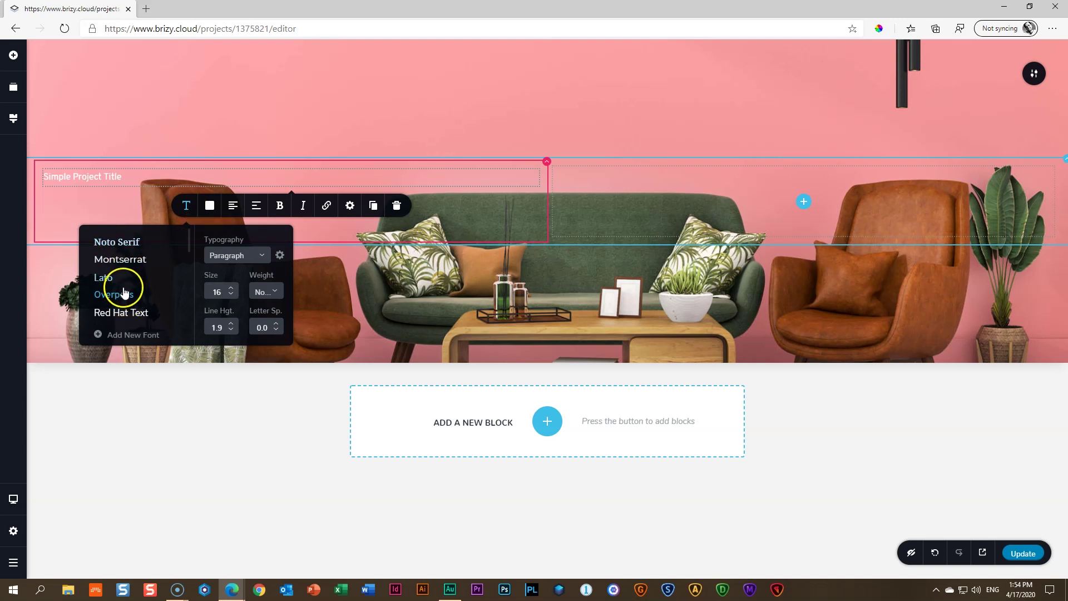
click(187, 207)
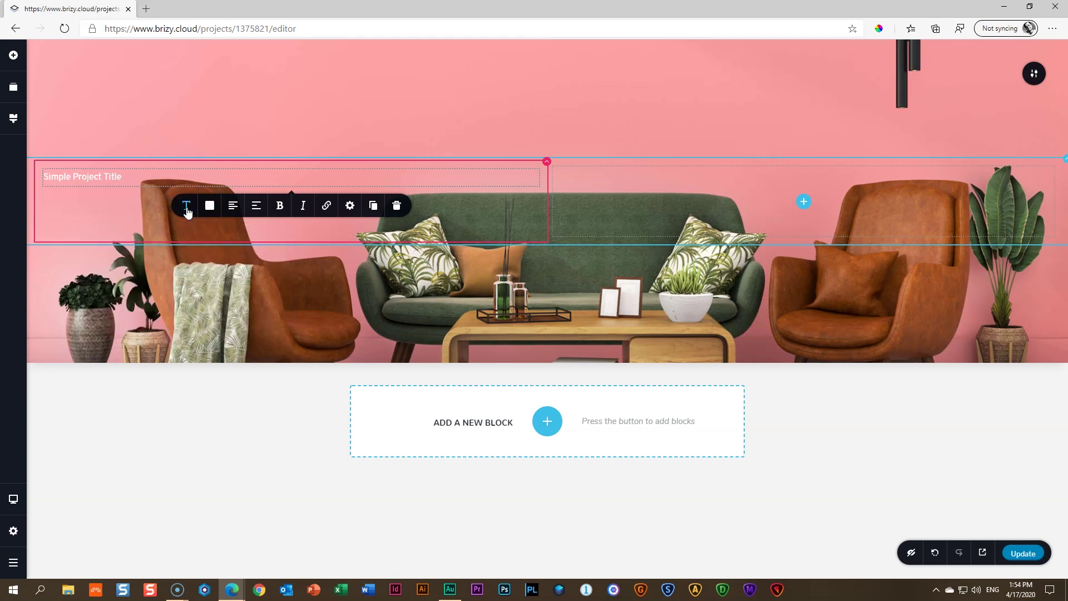
Set the global Paragraph text style's font to Blinker in the Styling panel
click(13, 127)
click(89, 194)
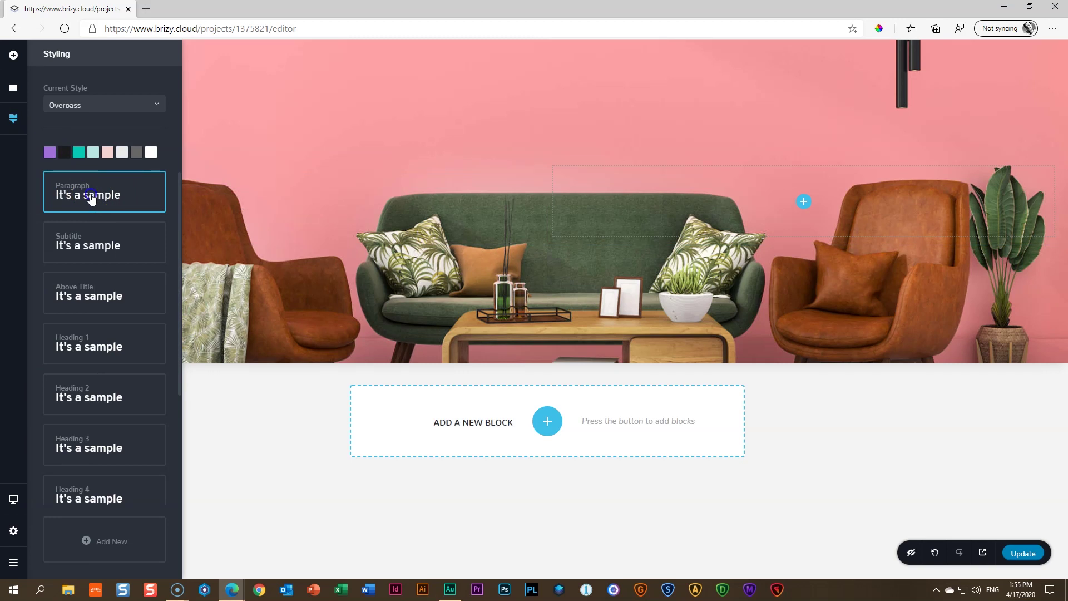
click(91, 197)
scroll(96, 274, down, 2)
scroll(101, 277, down, 3)
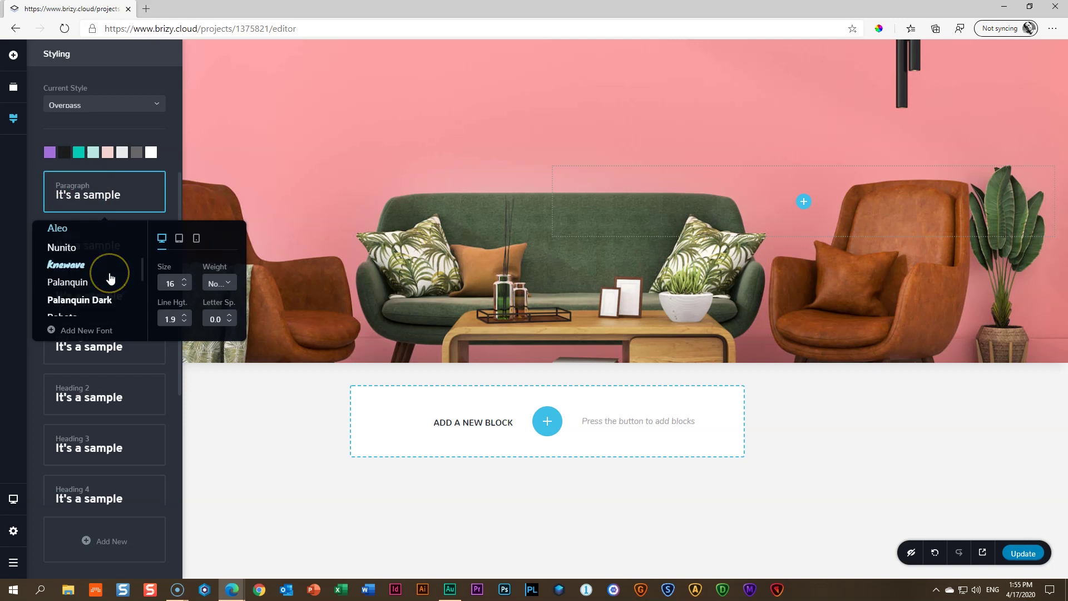
scroll(108, 277, up, 1)
scroll(111, 278, down, 2)
scroll(111, 278, down, 2)
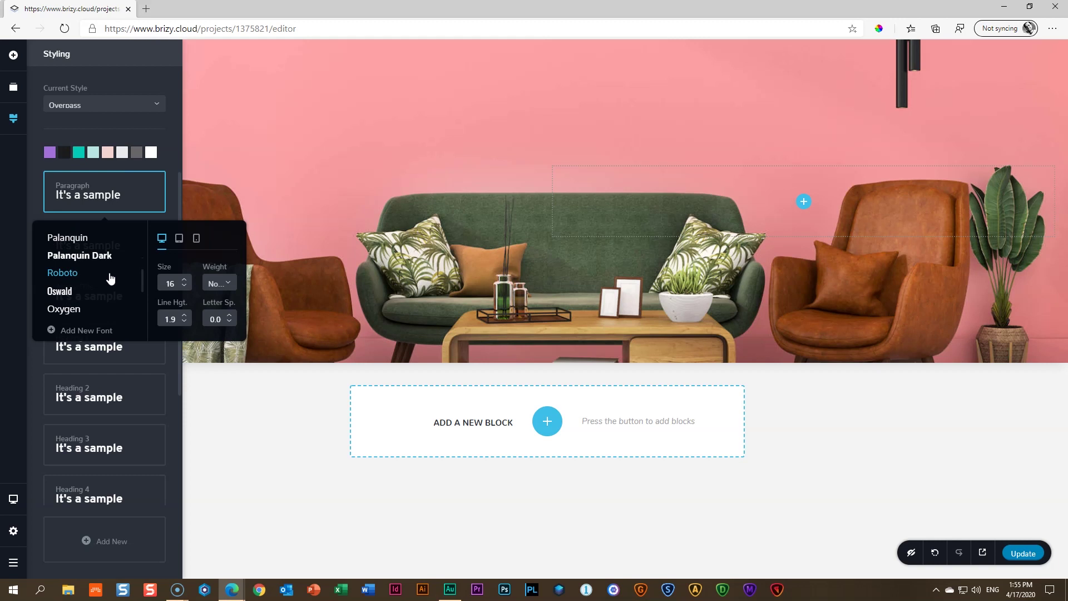
scroll(109, 278, down, 1)
scroll(107, 277, up, 5)
click(64, 255)
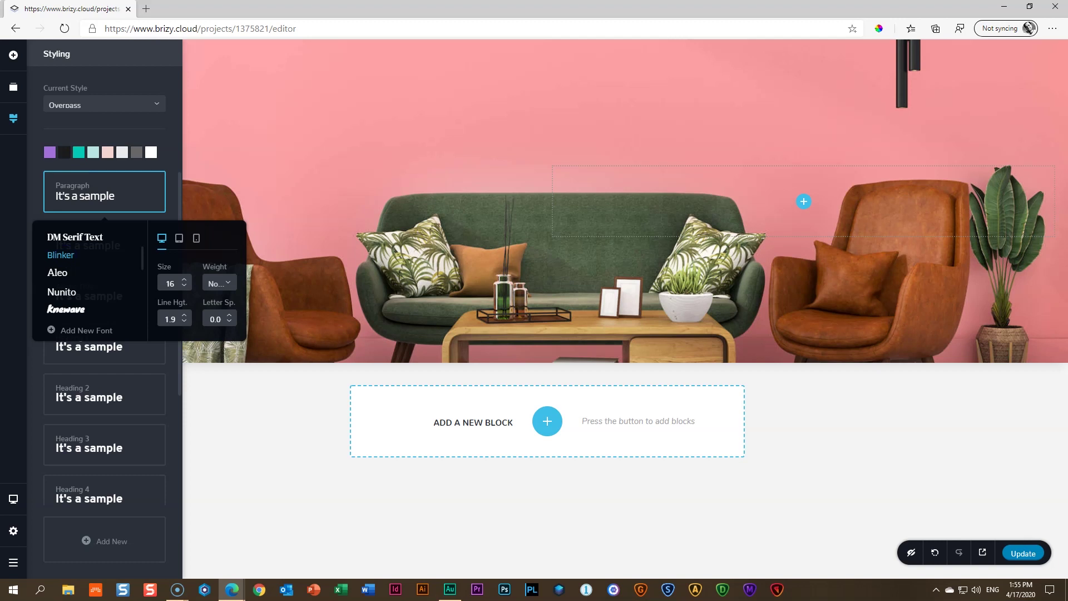
click(298, 283)
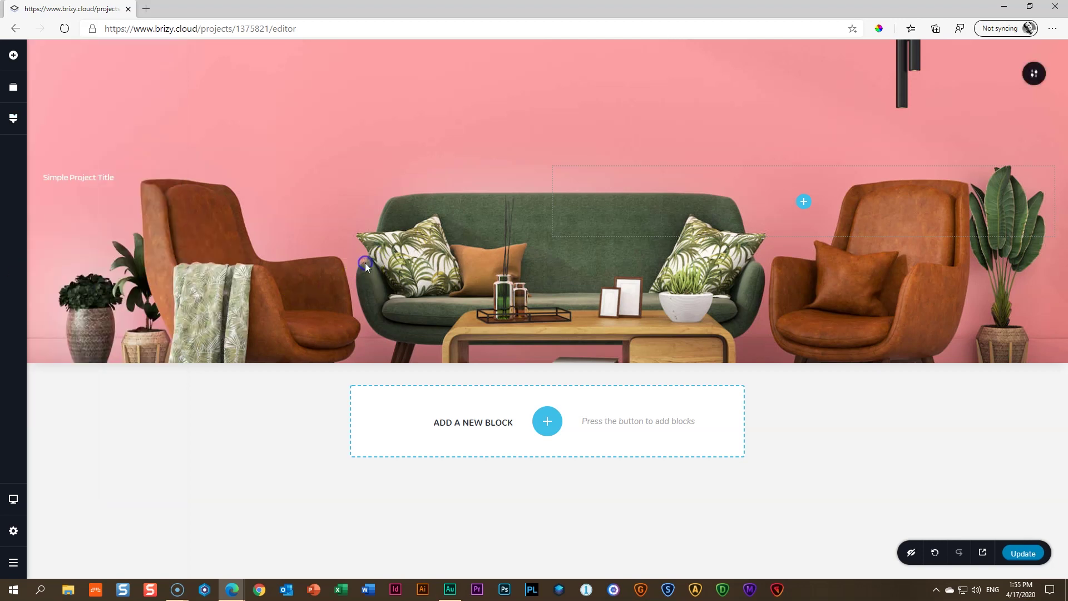
Select the hero title and raise its font size to 32
click(78, 177)
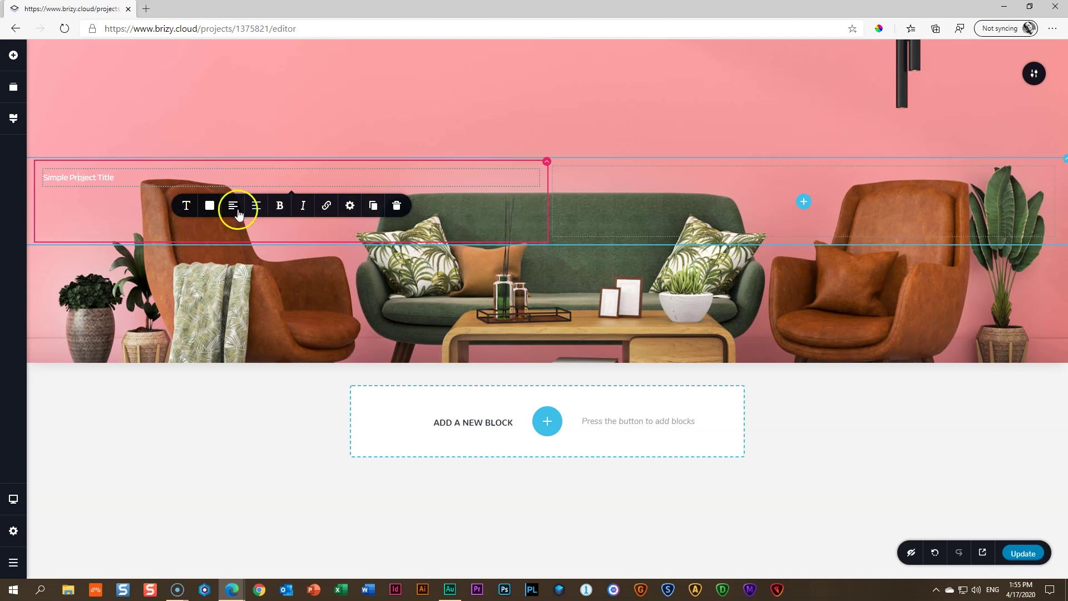
click(185, 207)
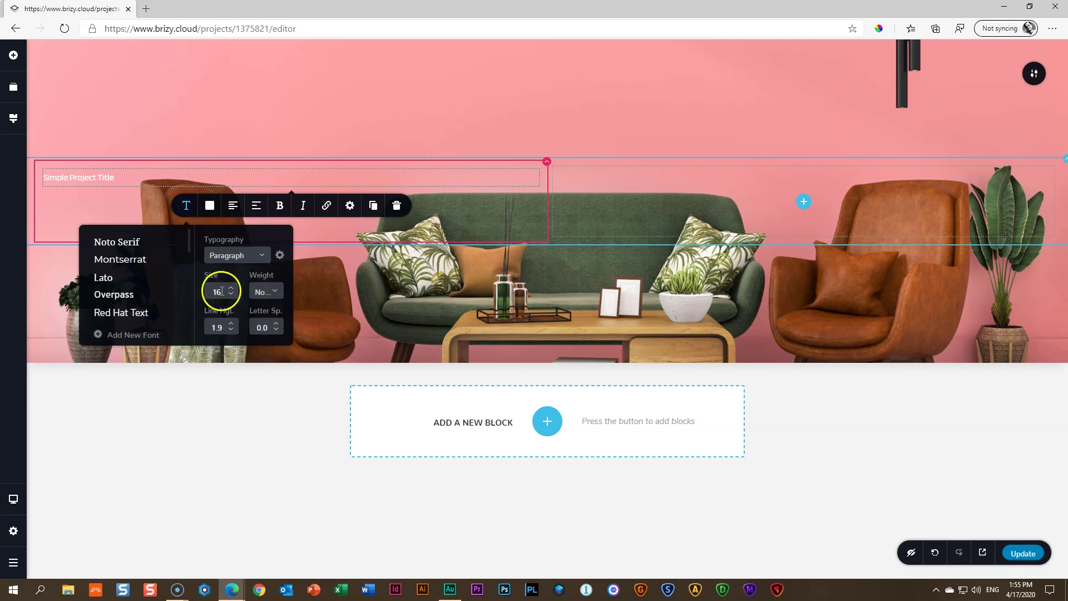
click(231, 288)
click(232, 288)
click(232, 288)
click(232, 288)
click(231, 288)
click(231, 288)
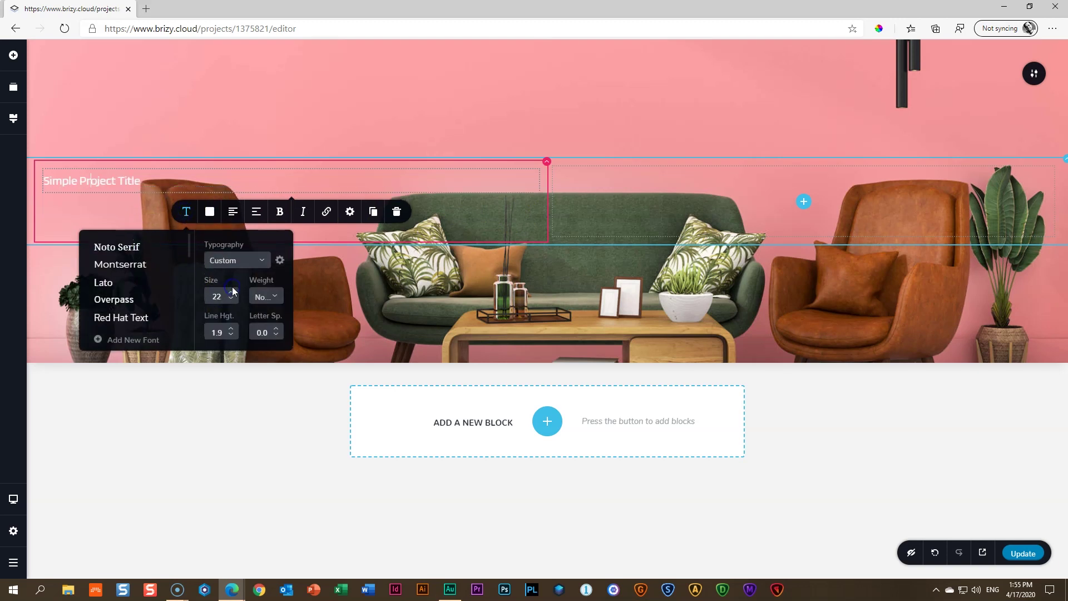
click(231, 288)
click(231, 288)
click(231, 289)
click(232, 296)
click(232, 295)
click(232, 301)
click(232, 301)
click(232, 300)
click(232, 300)
click(232, 301)
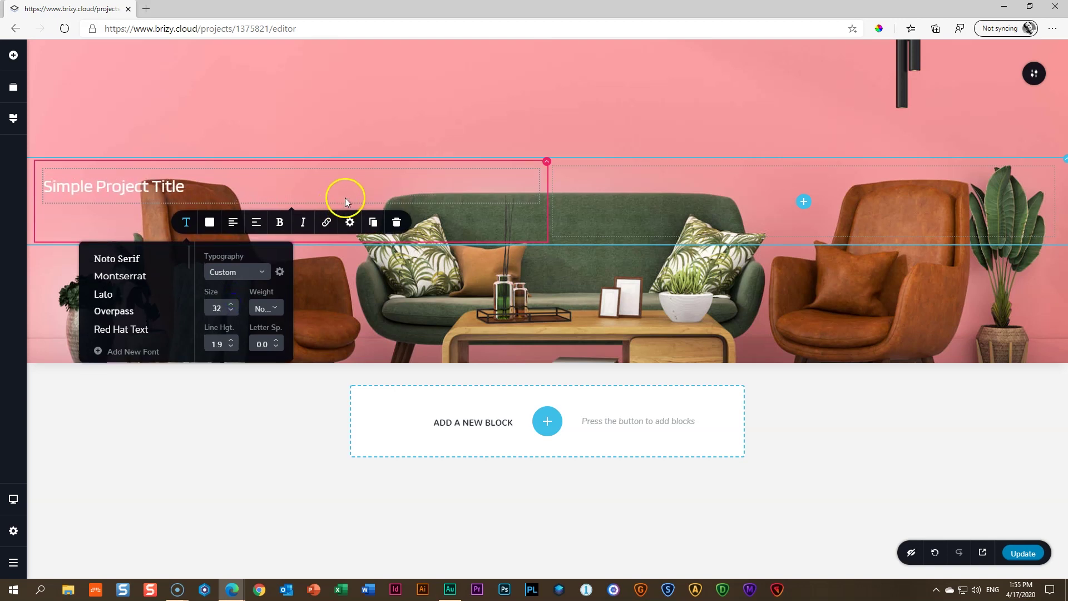
Make the title dark #1C1C1C and lower its font size to 28
click(211, 225)
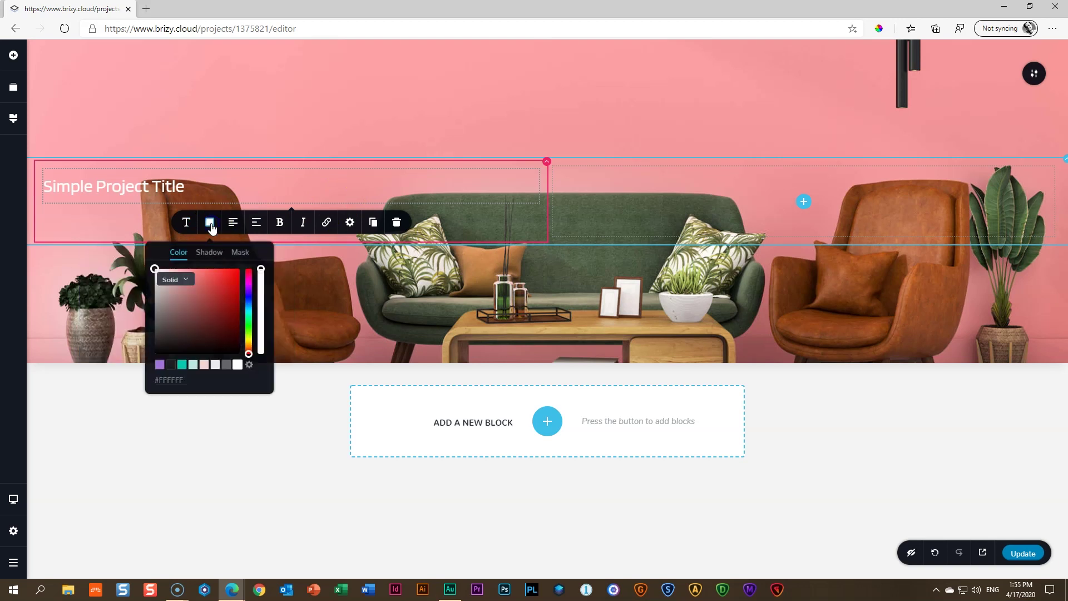
click(171, 365)
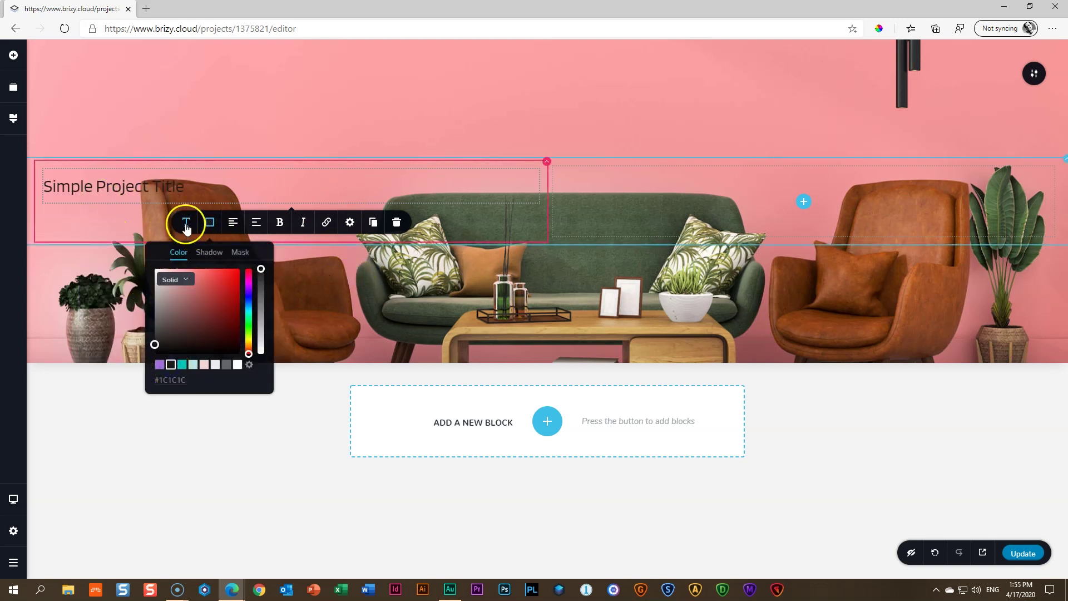
click(186, 223)
click(233, 311)
click(233, 312)
click(233, 311)
click(233, 311)
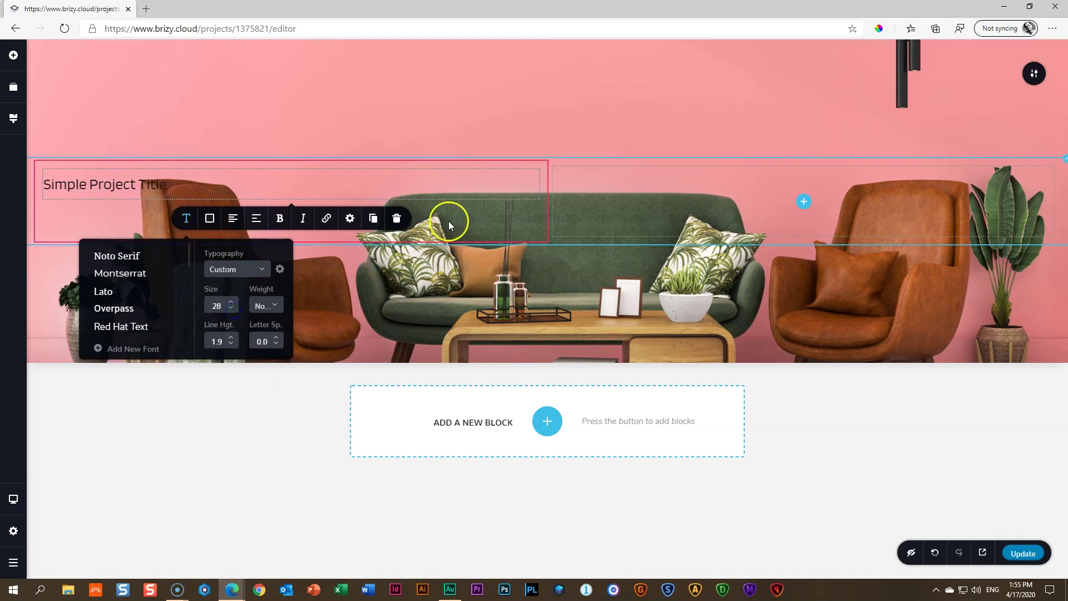
click(445, 187)
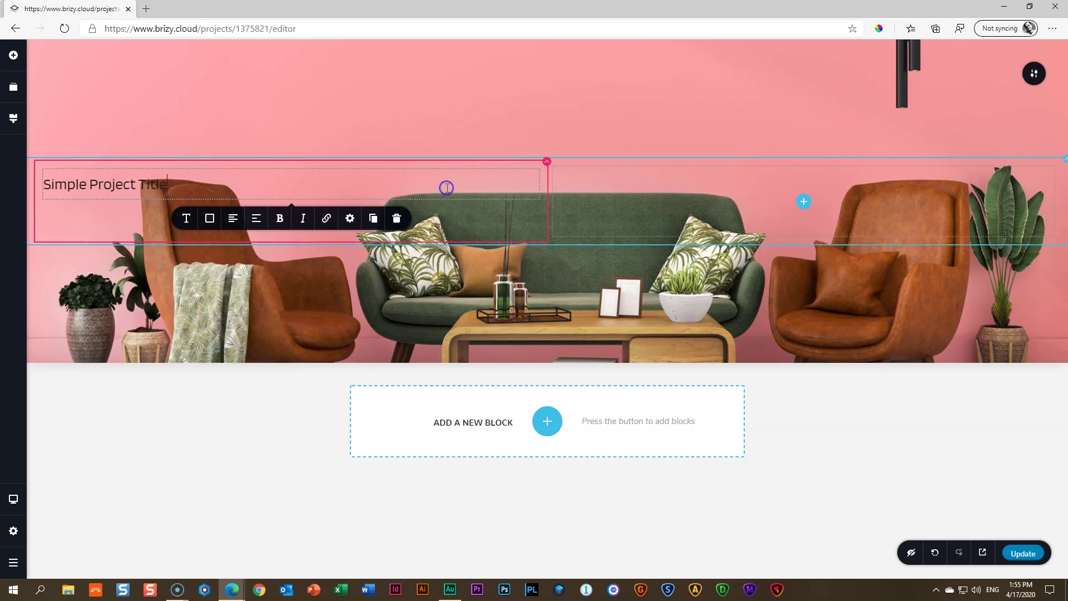
click(547, 163)
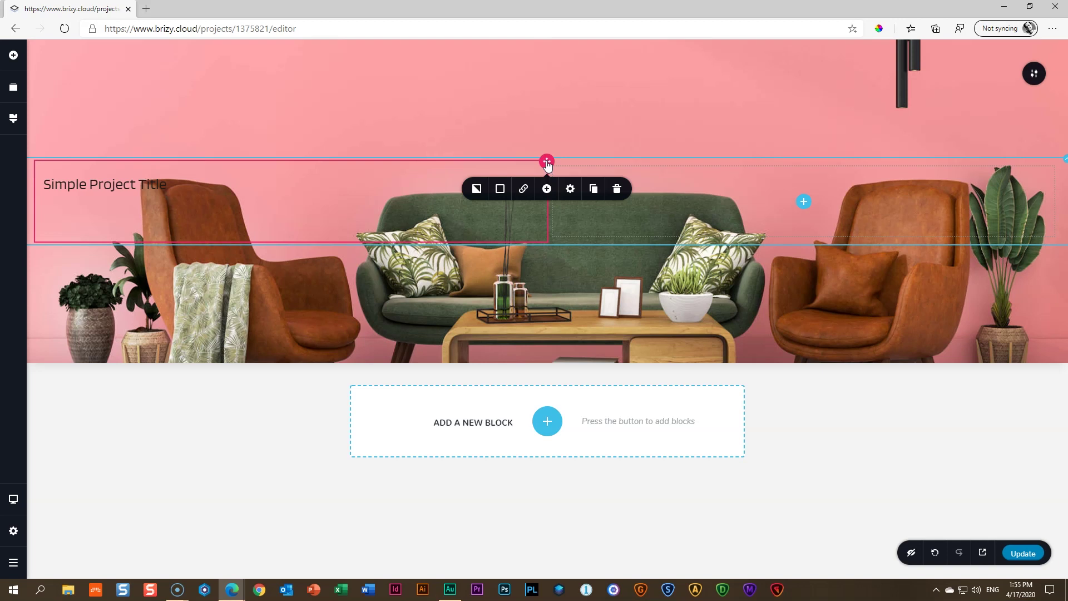
Give the title's column a white background
click(500, 188)
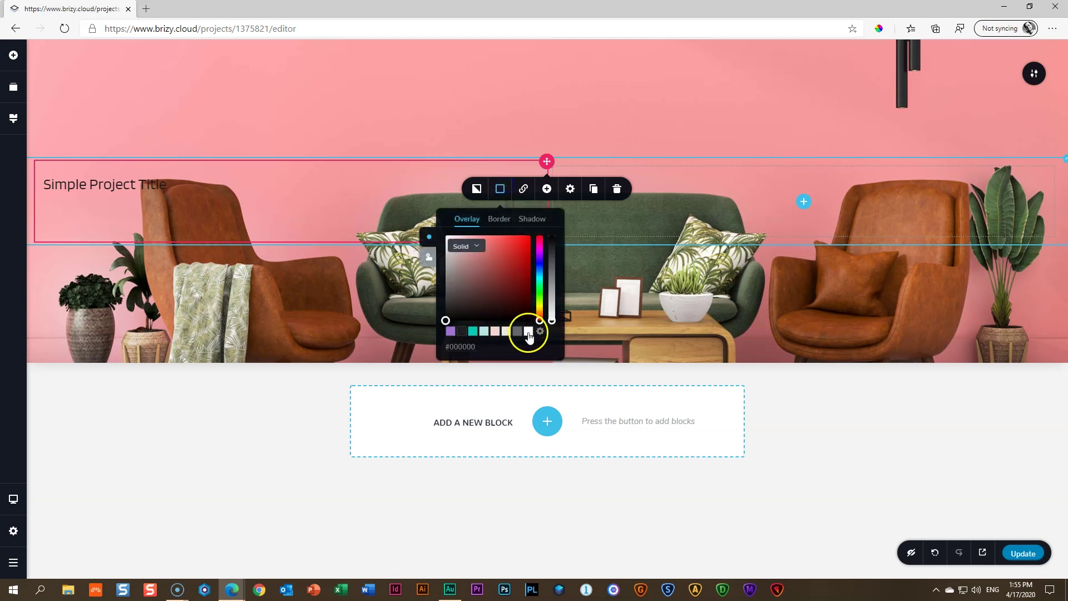
click(528, 333)
click(300, 193)
click(598, 218)
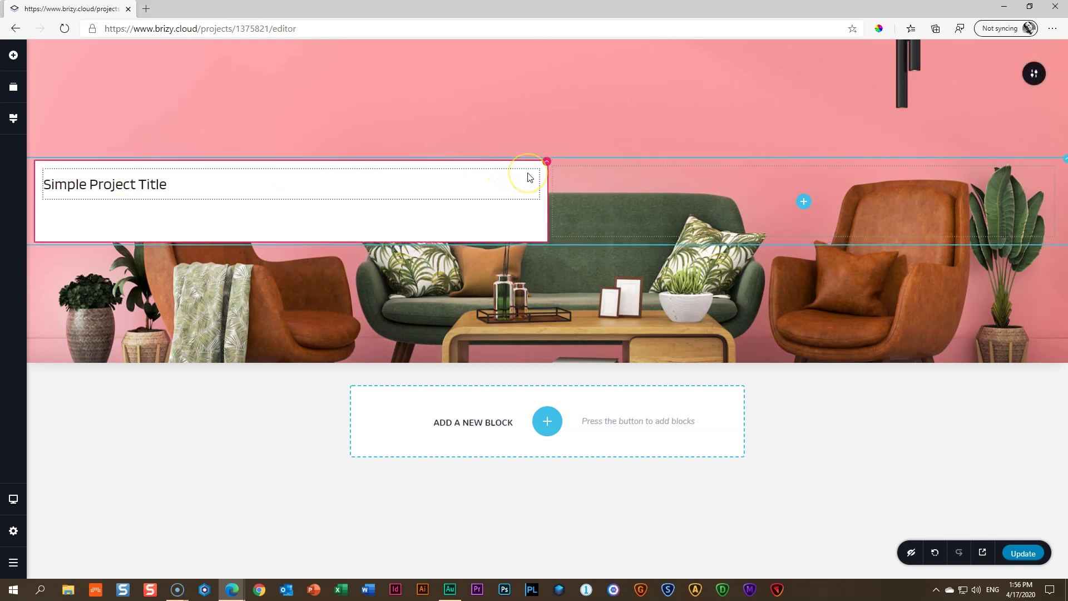
Set the title's line height to 1.0
click(129, 186)
click(186, 218)
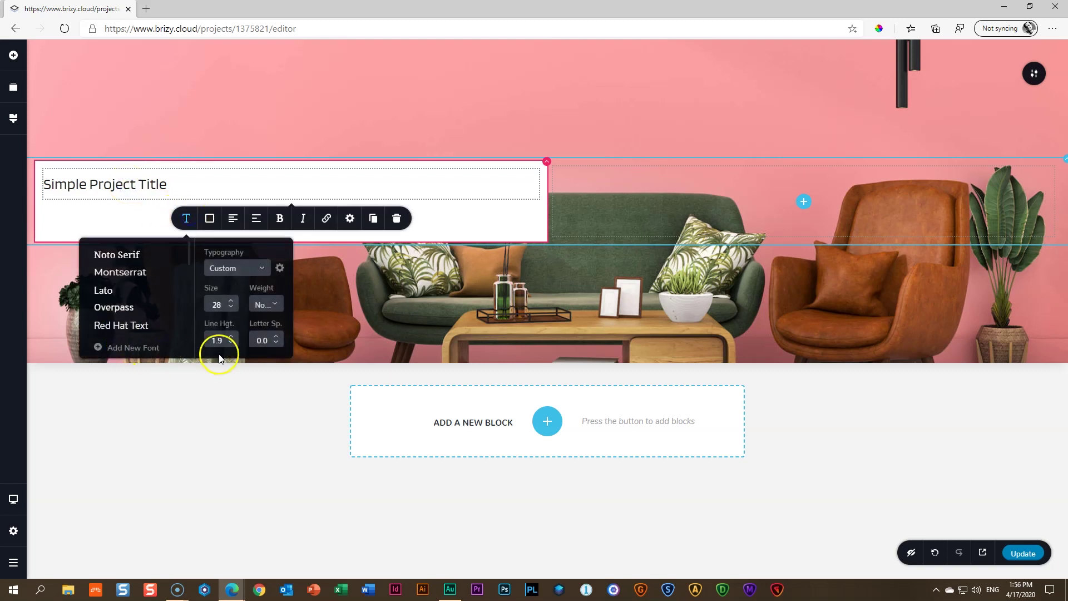
drag(225, 340, 192, 342)
text(1.0)
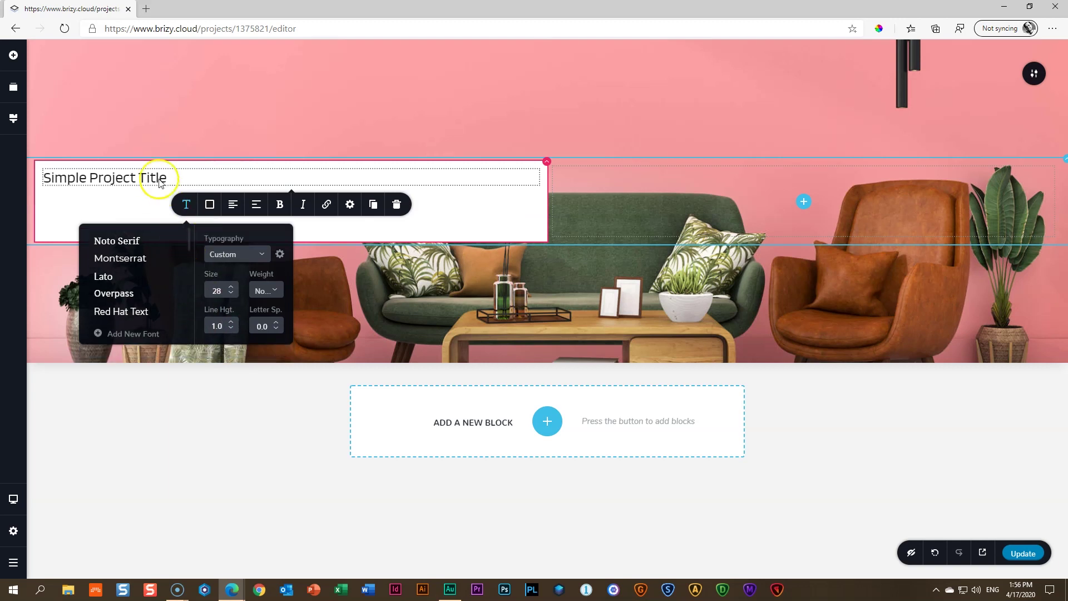
Switch the title's margin to a single 0 px value for all sides
click(350, 205)
click(311, 327)
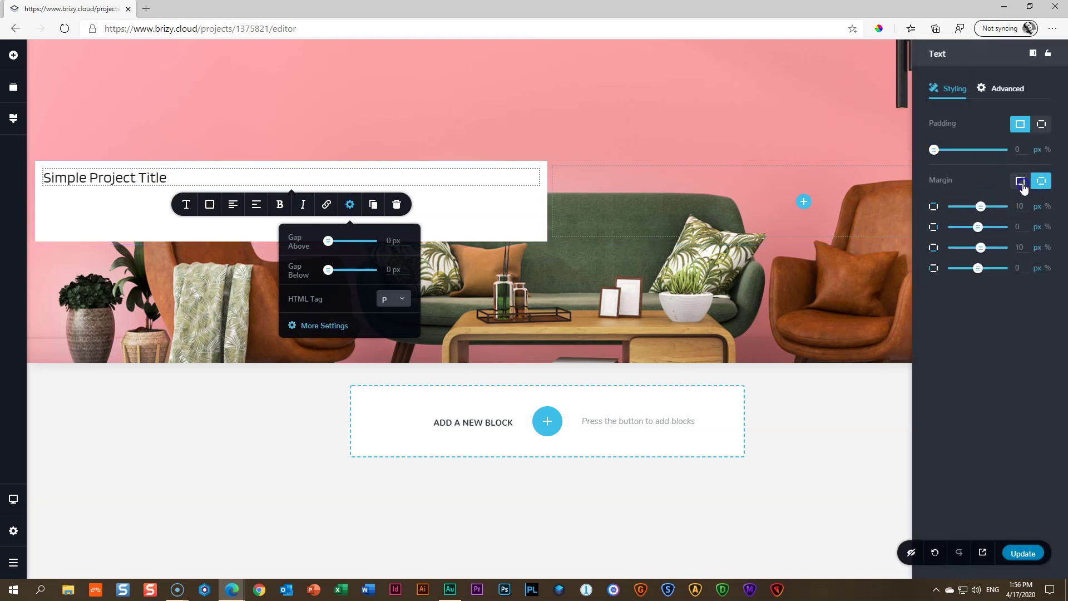
click(1018, 183)
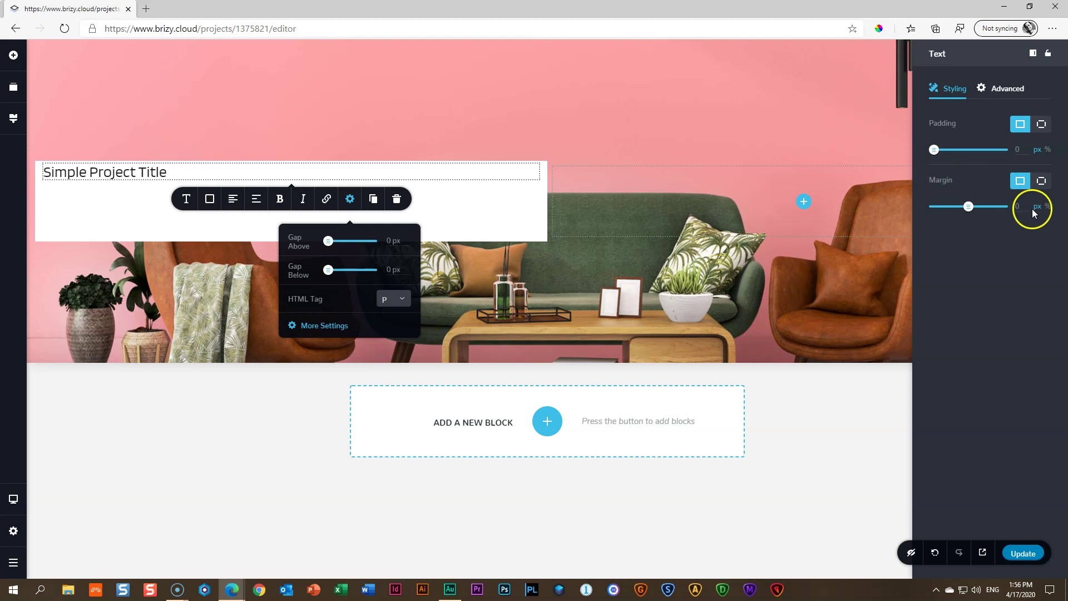
click(492, 192)
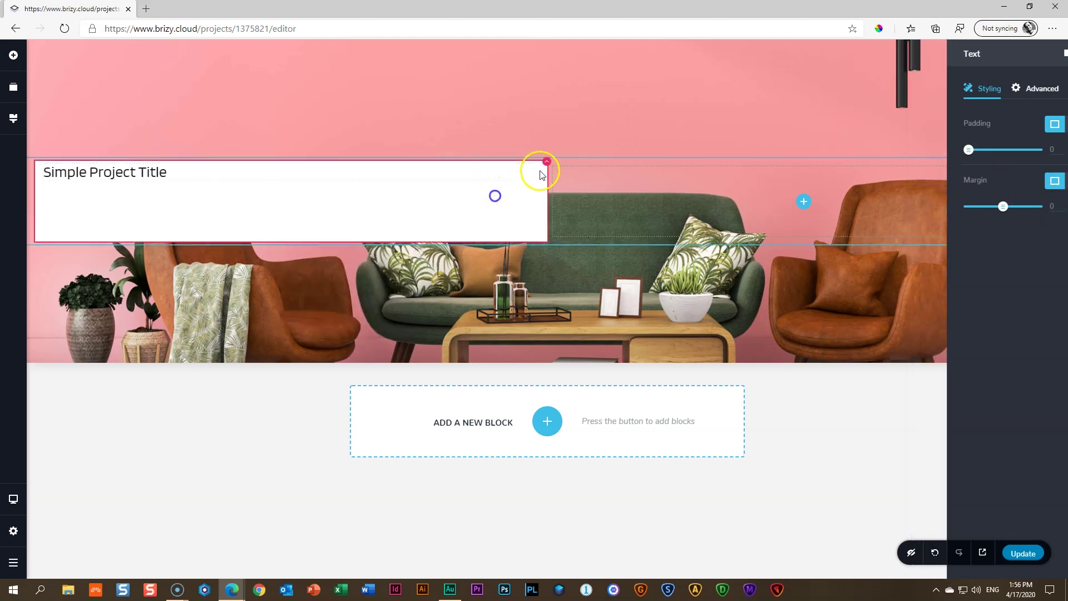
click(547, 162)
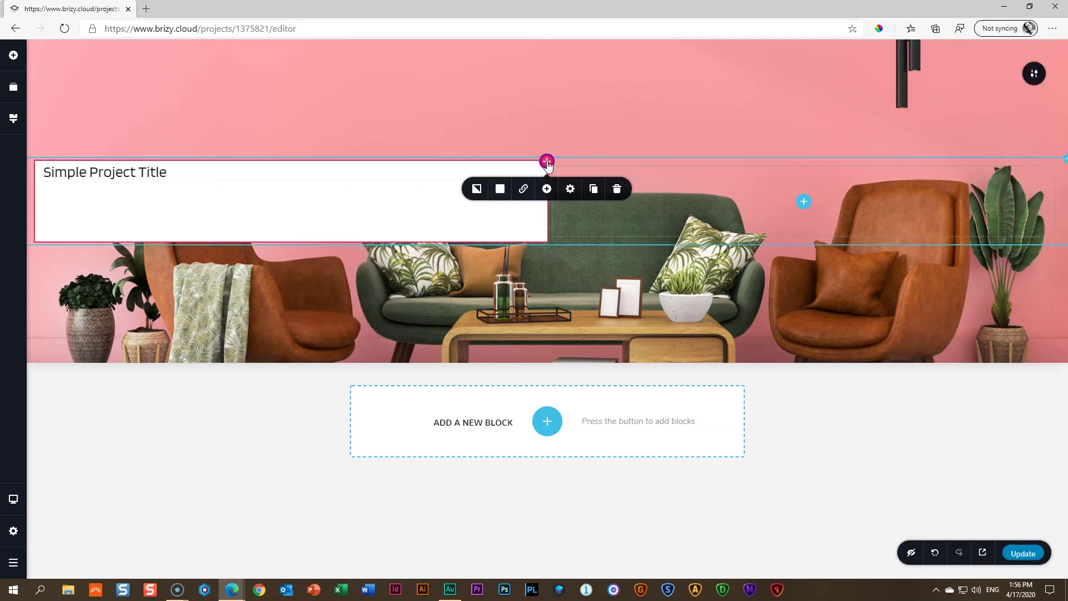
Give the title column 30 px padding on all sides
click(570, 189)
click(549, 251)
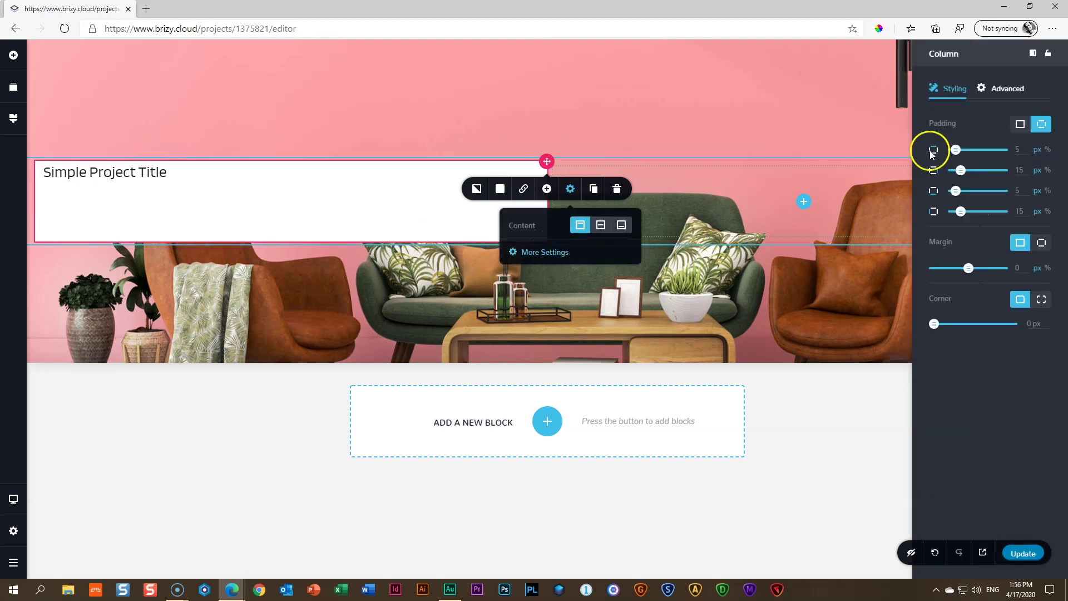
click(1019, 125)
click(1028, 150)
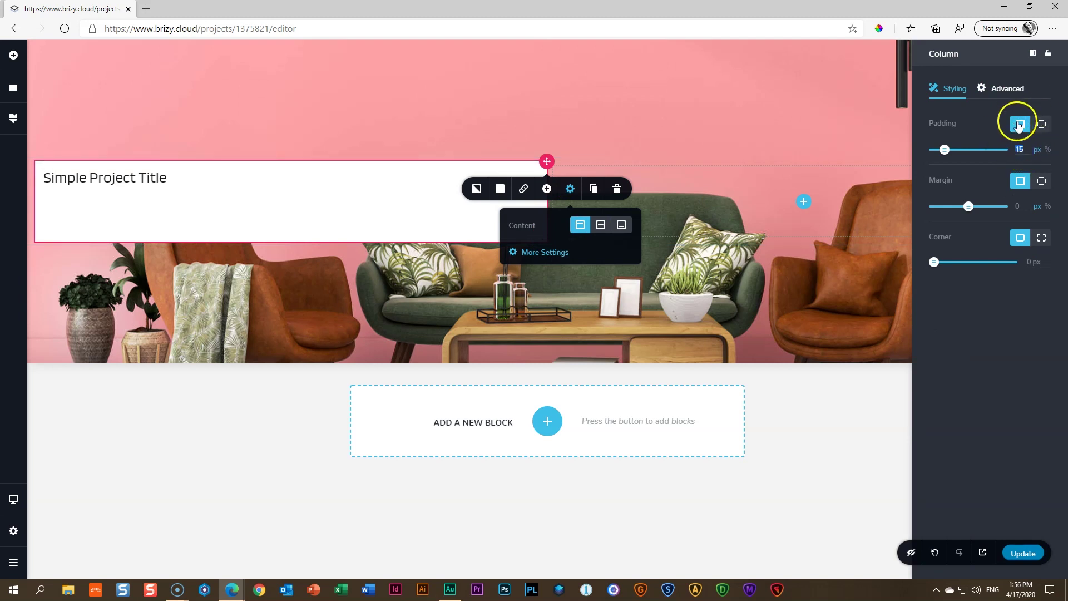
click(1019, 150)
text(30)
click(388, 205)
Narrow the title column to about a quarter of the row and centre the title
drag(546, 203, 217, 199)
click(114, 189)
click(87, 215)
click(94, 231)
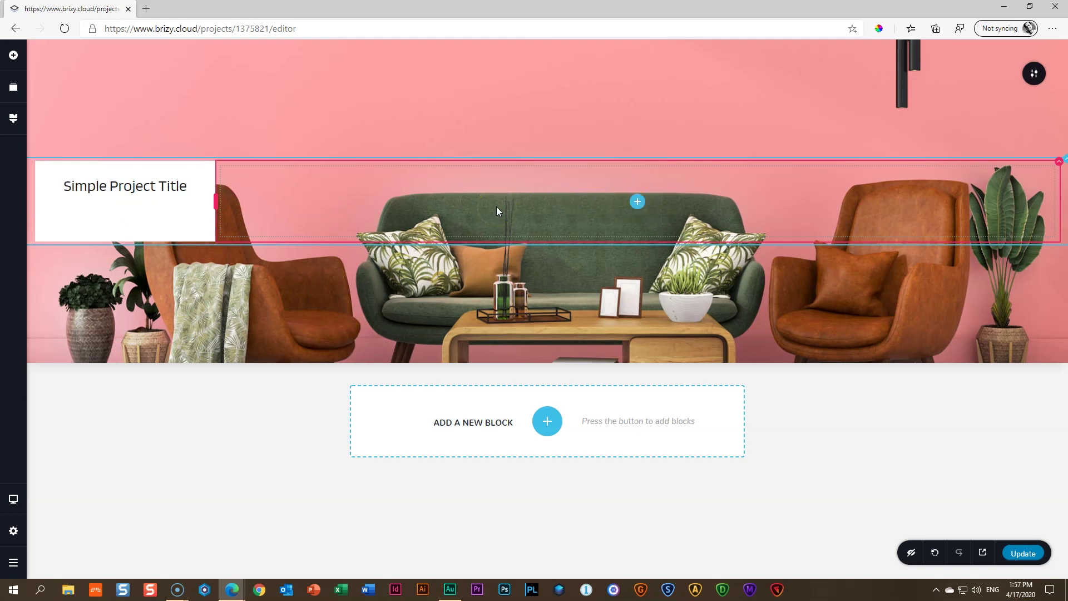
Save with Update, preview the published page in a new tab, then return to the editor
click(1028, 554)
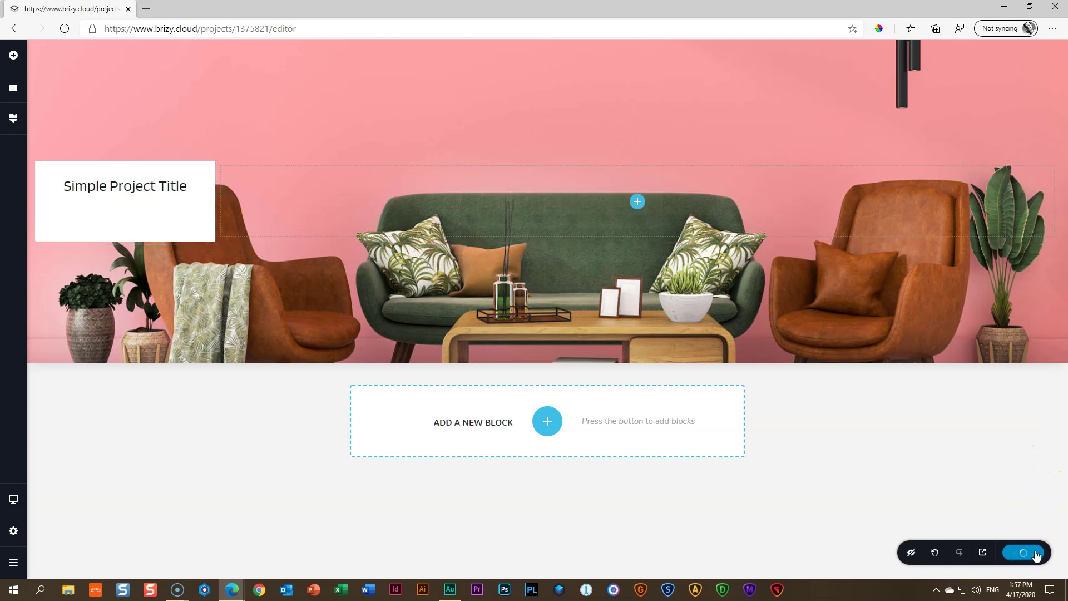
click(982, 556)
click(992, 554)
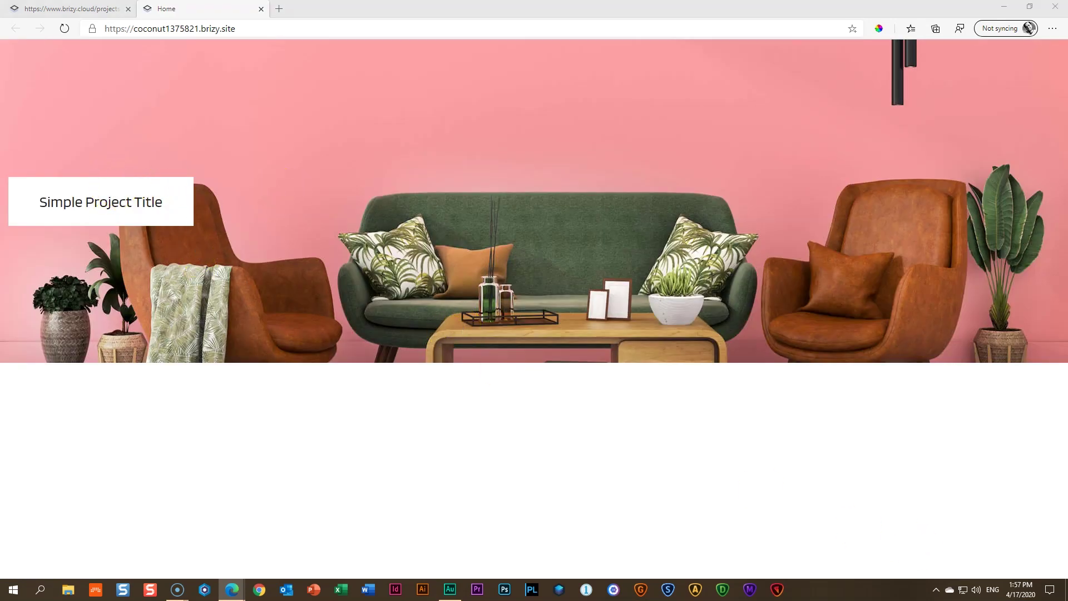
click(125, 11)
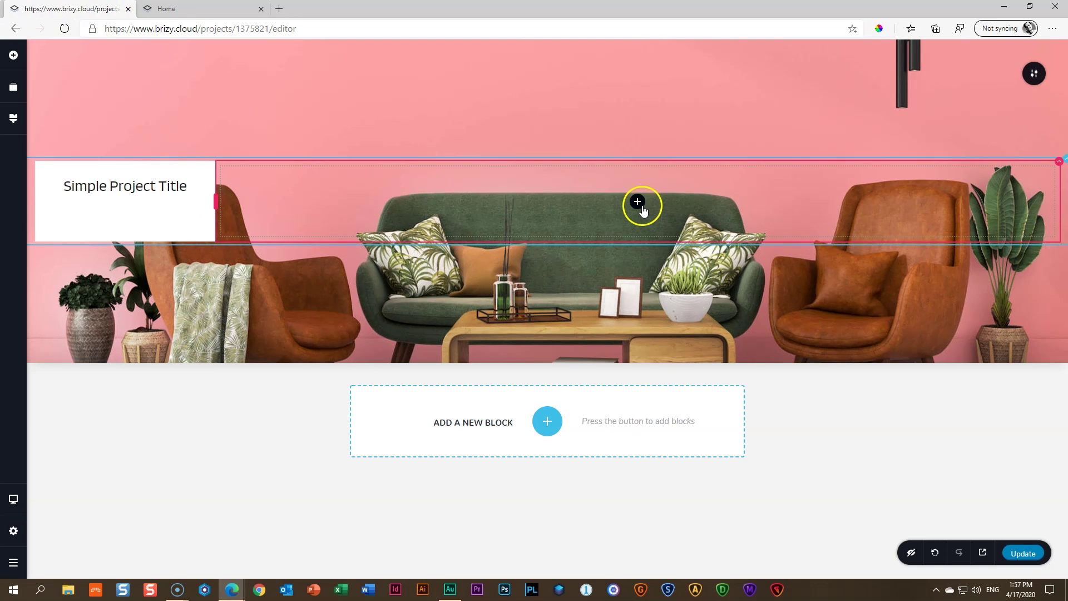
Drag a Spacer into the hero row beside the title box, then check the live site tab
click(16, 61)
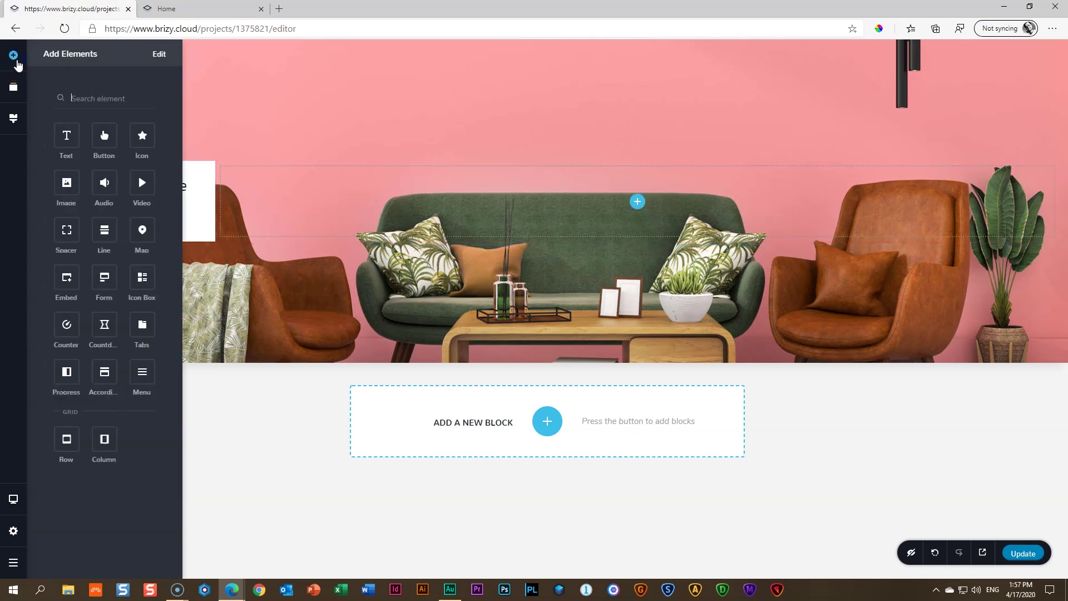
drag(66, 230, 410, 203)
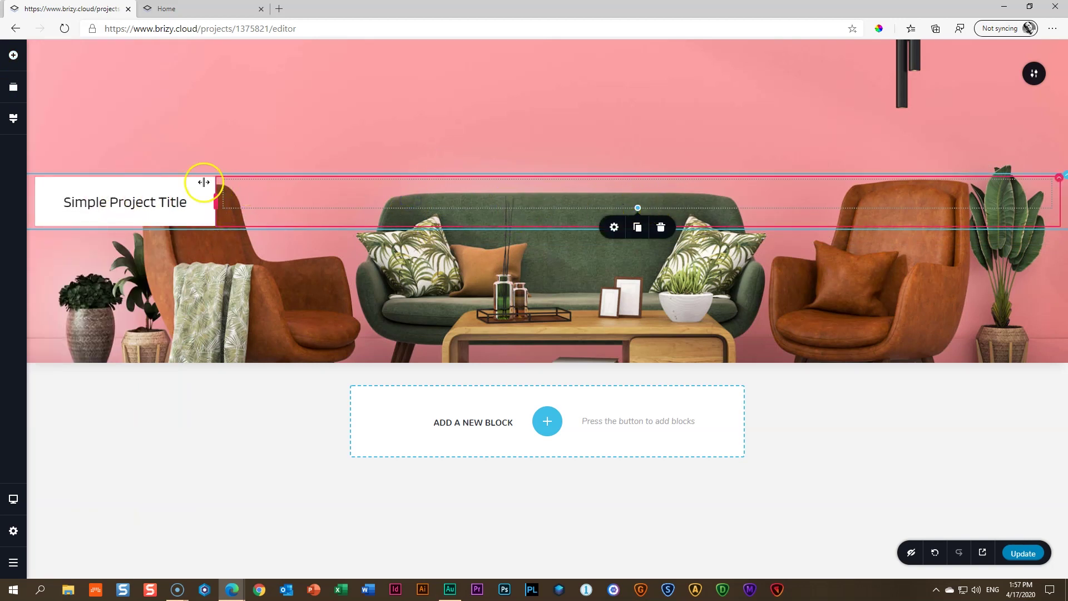
click(256, 281)
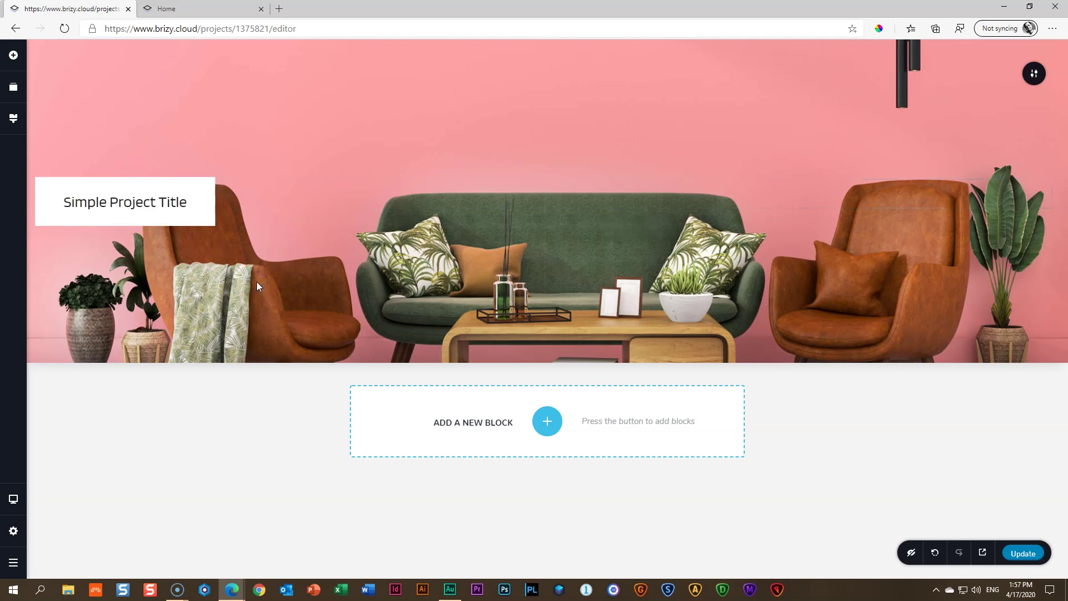
click(95, 151)
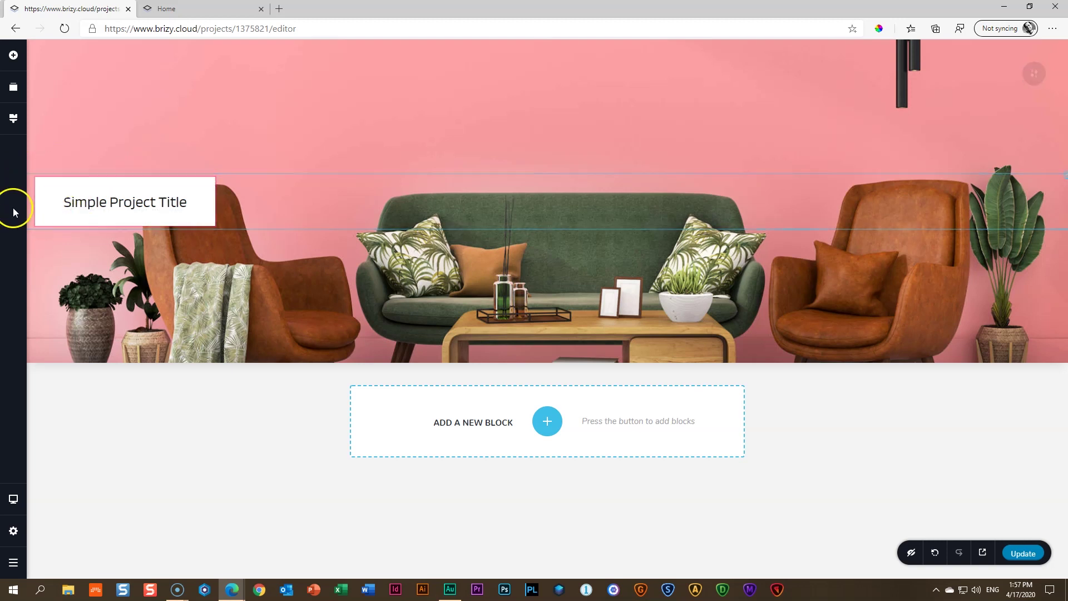
key(ctrl+Tab)
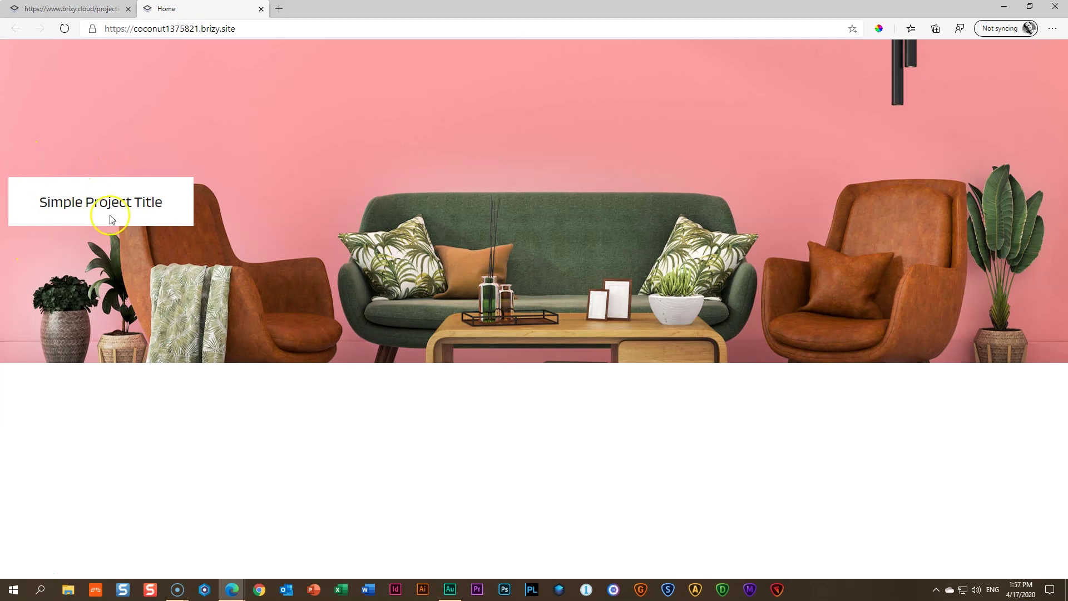
click(78, 8)
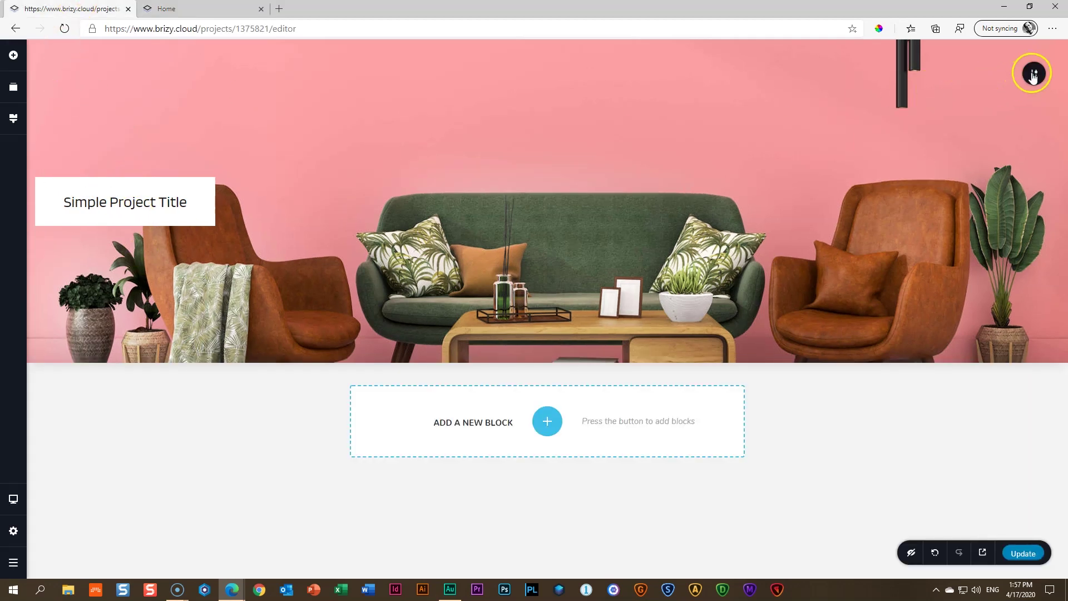
Set the hero section's left padding to 100 px
click(1033, 73)
click(984, 73)
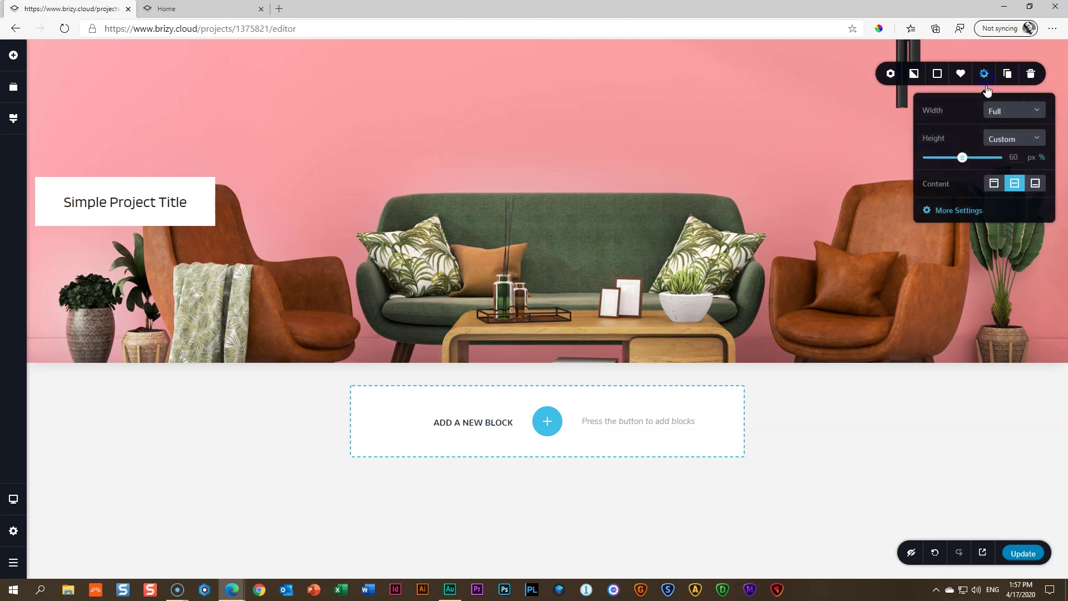
click(958, 211)
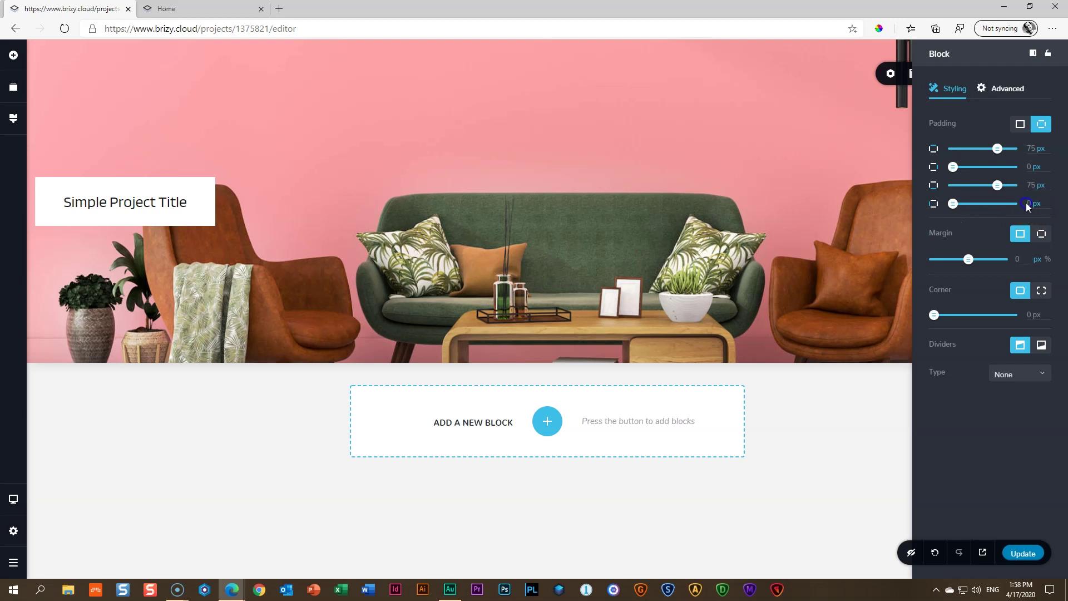
drag(1029, 204, 1045, 208)
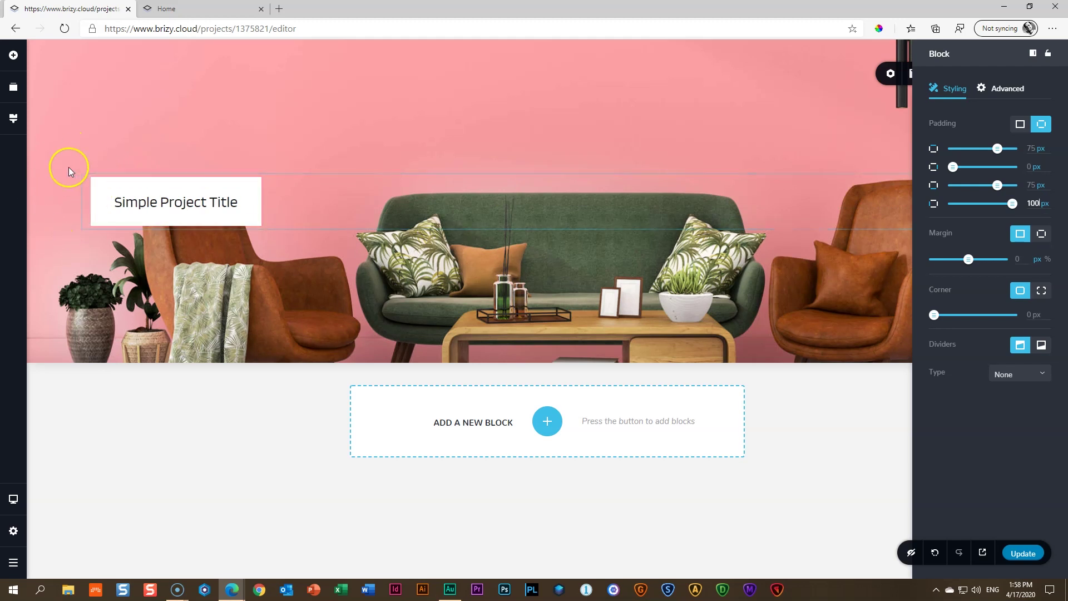
click(124, 291)
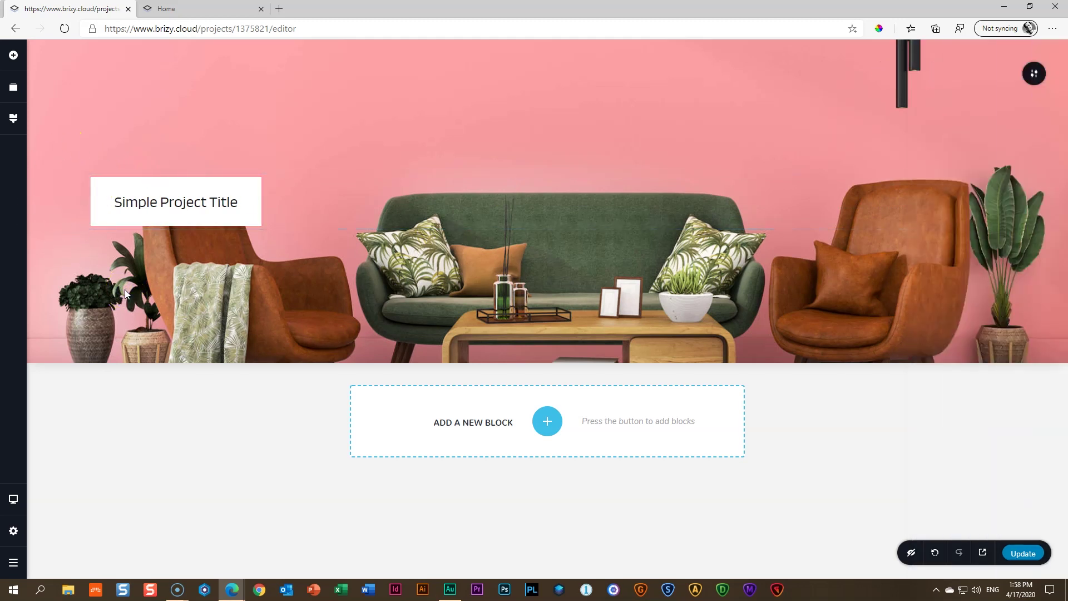
click(140, 171)
click(126, 344)
Align the hero content to the bottom of the section
click(1033, 73)
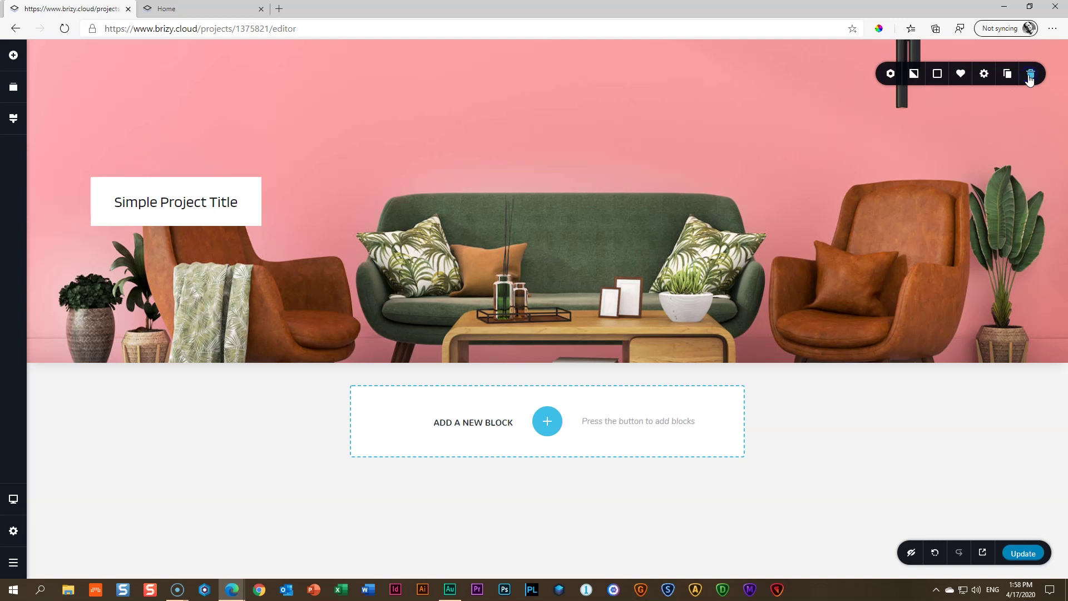
click(984, 74)
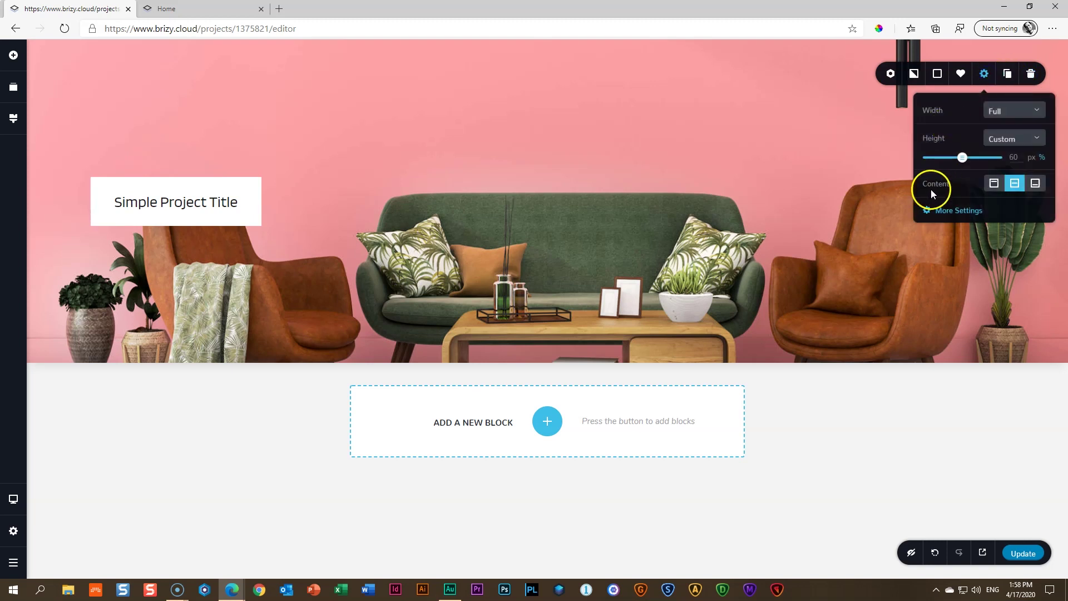
click(1034, 185)
click(398, 200)
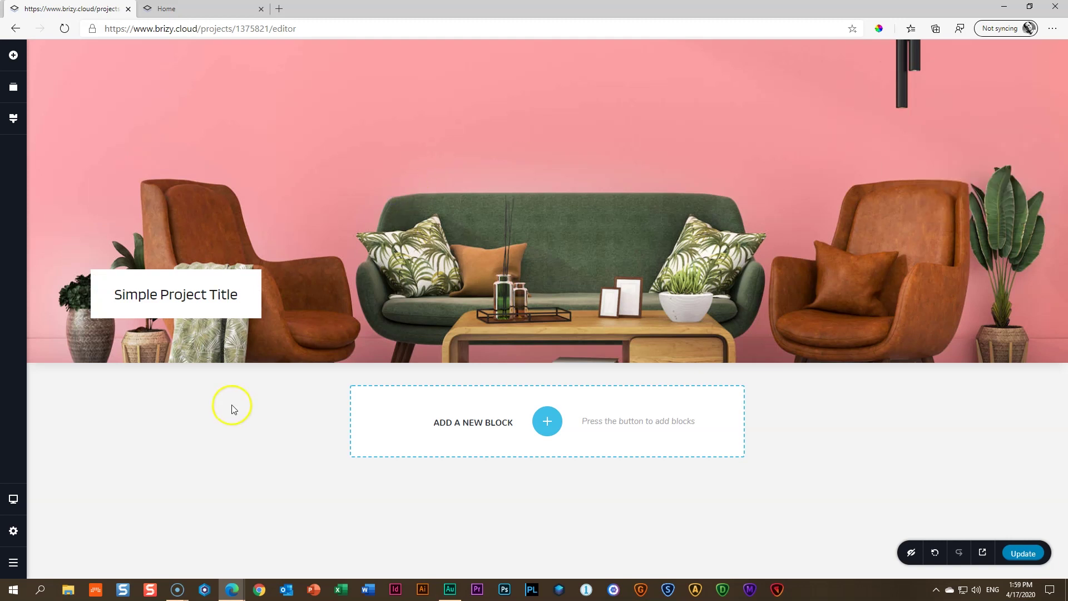
click(157, 300)
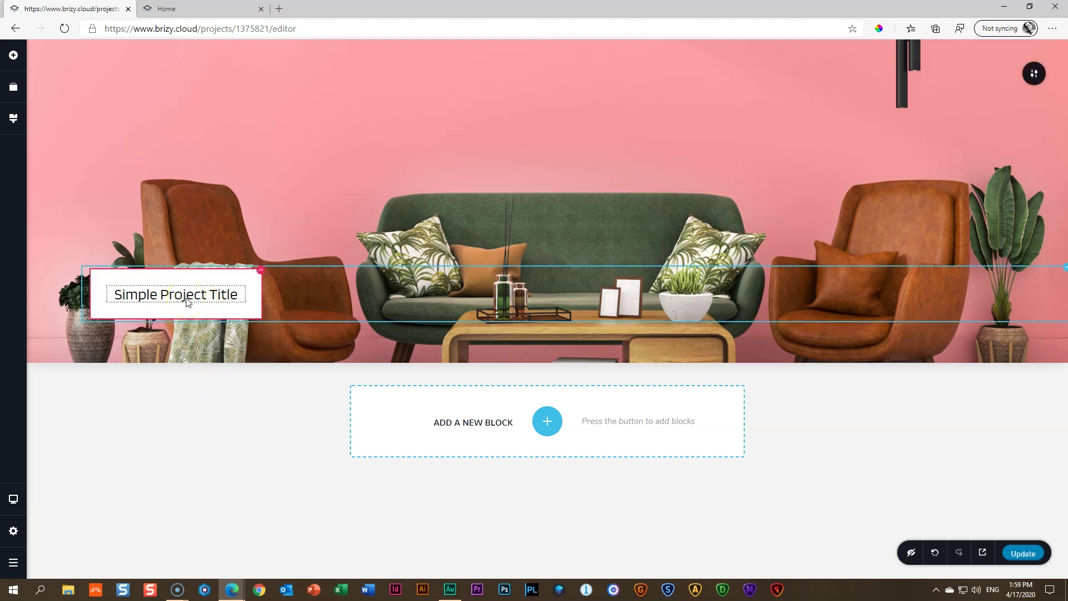
Set the site-wide Paragraph text style font to Overpass
click(14, 118)
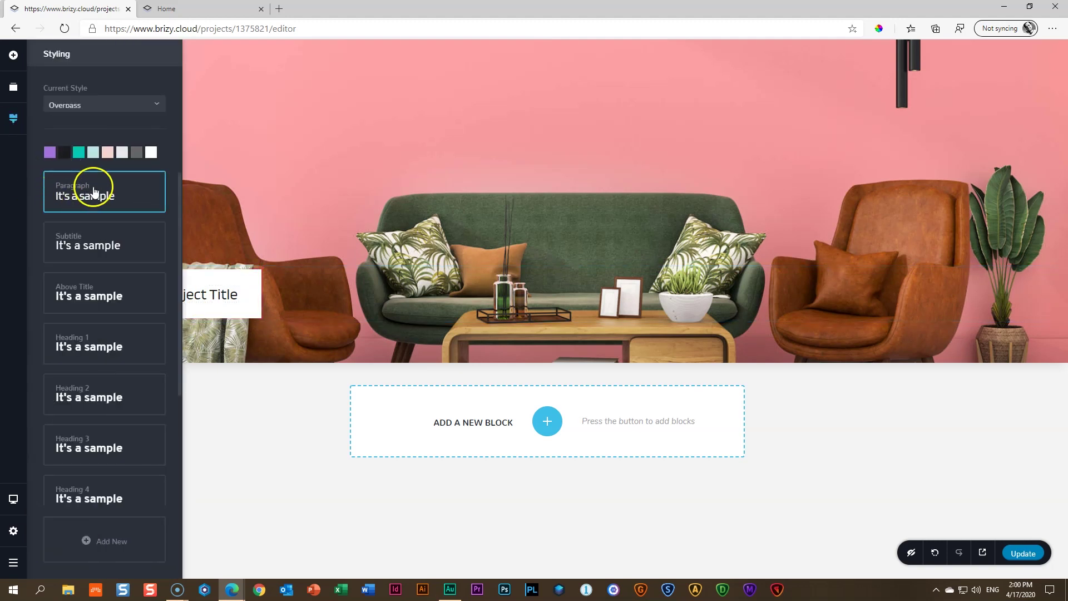
click(79, 195)
click(72, 290)
click(247, 299)
Give the Simple Project Title text the Overpass font and reduce its size from 28 to 23
click(187, 300)
click(186, 300)
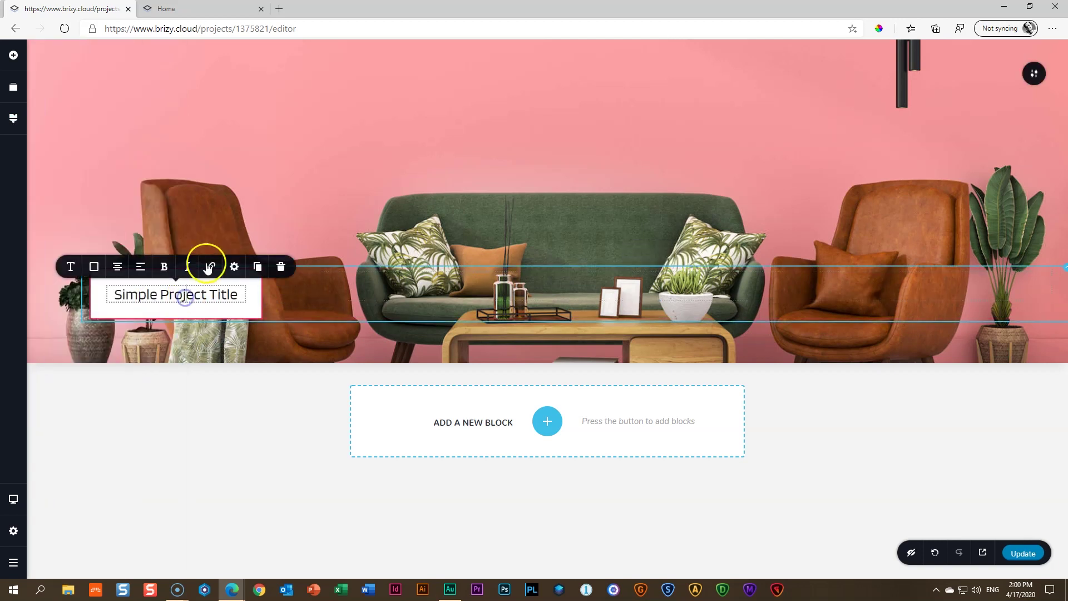
click(72, 269)
click(188, 181)
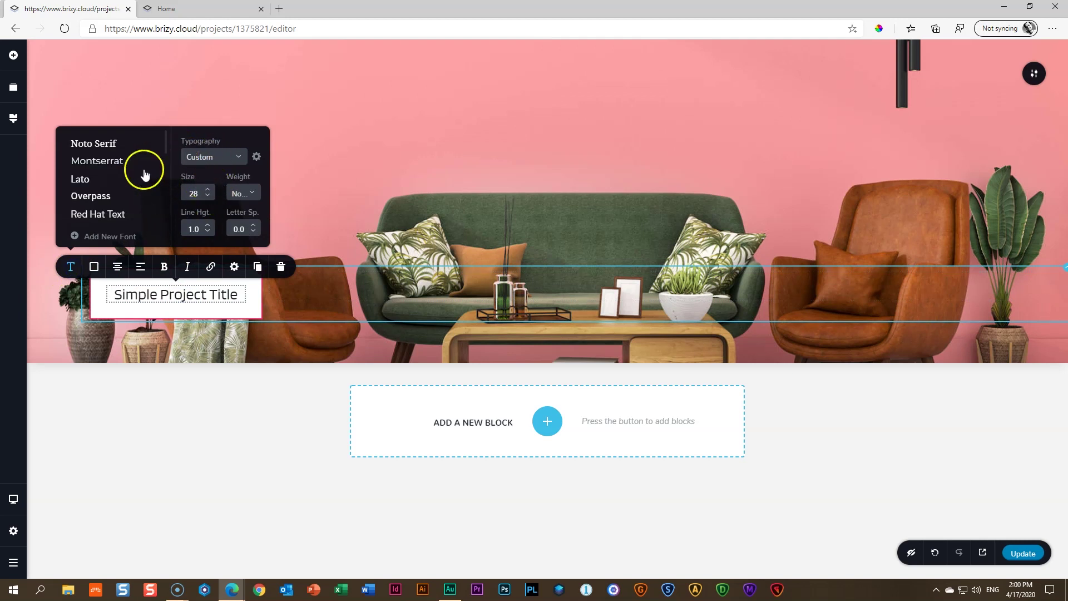
click(92, 198)
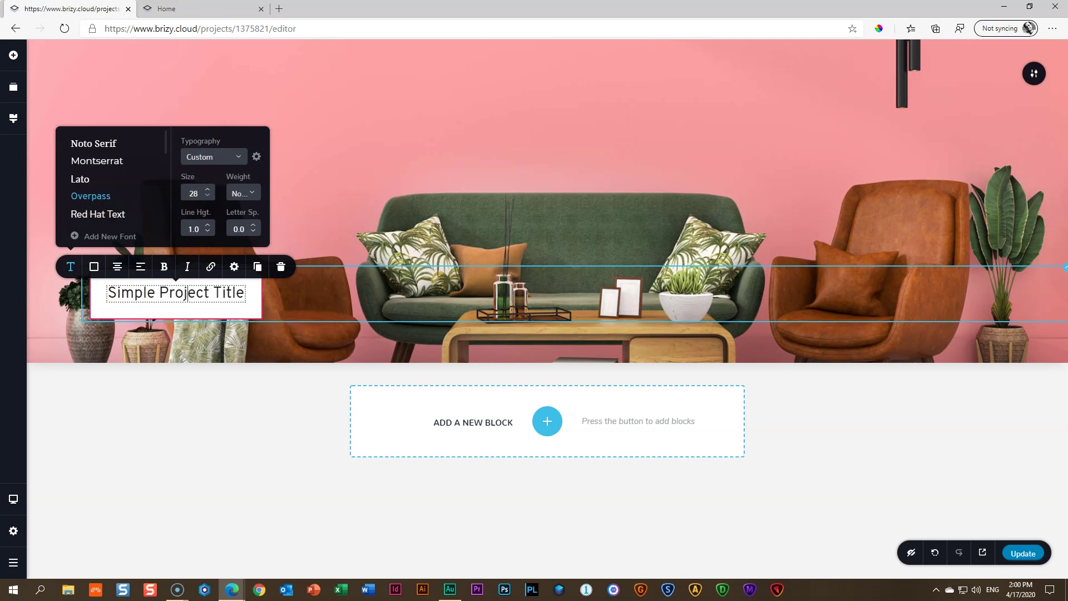
click(208, 196)
click(208, 197)
click(207, 196)
click(208, 197)
click(208, 198)
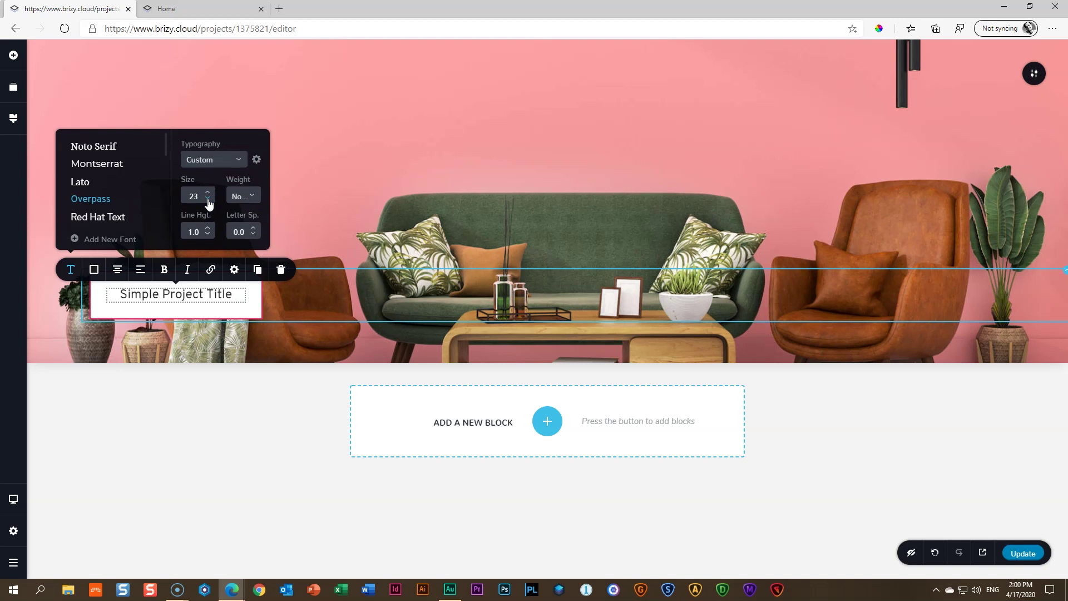
click(234, 336)
drag(148, 350, 149, 352)
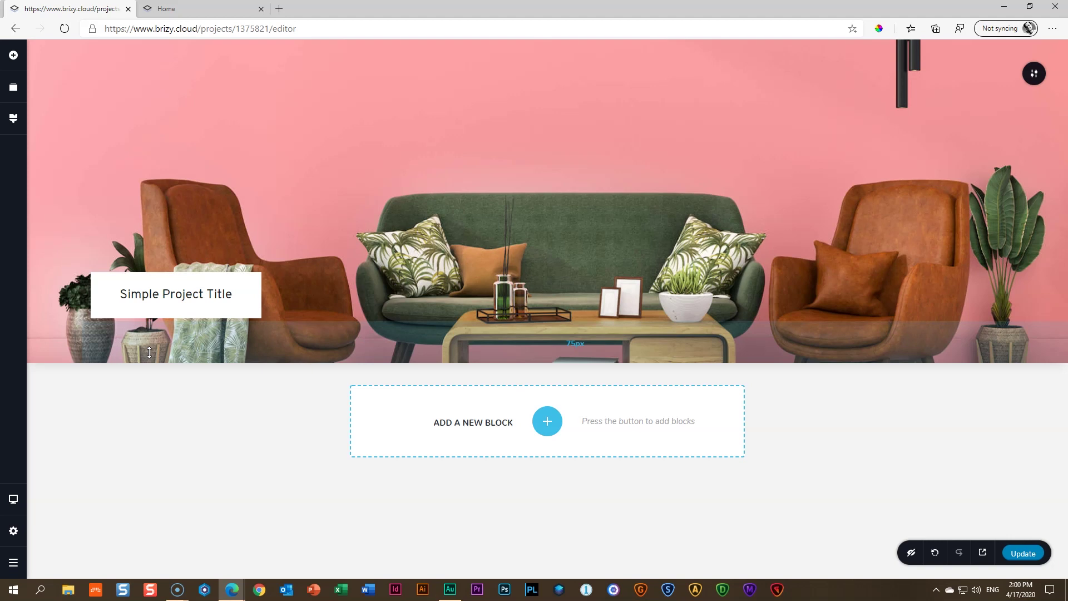
click(198, 309)
click(169, 310)
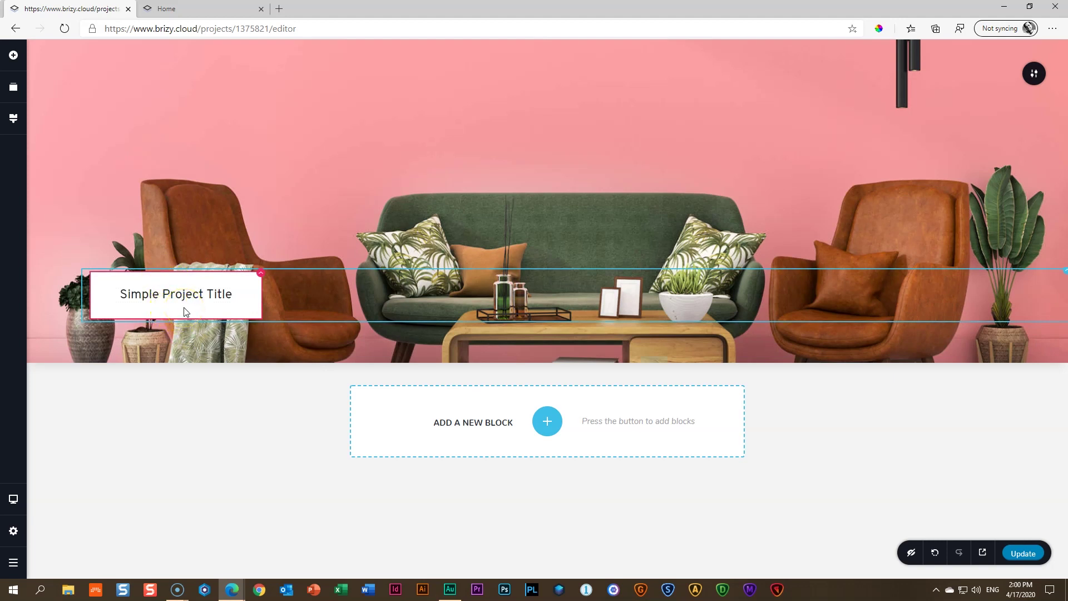
Switch the title column to per-side padding and set its bottom padding to 25 px
click(262, 275)
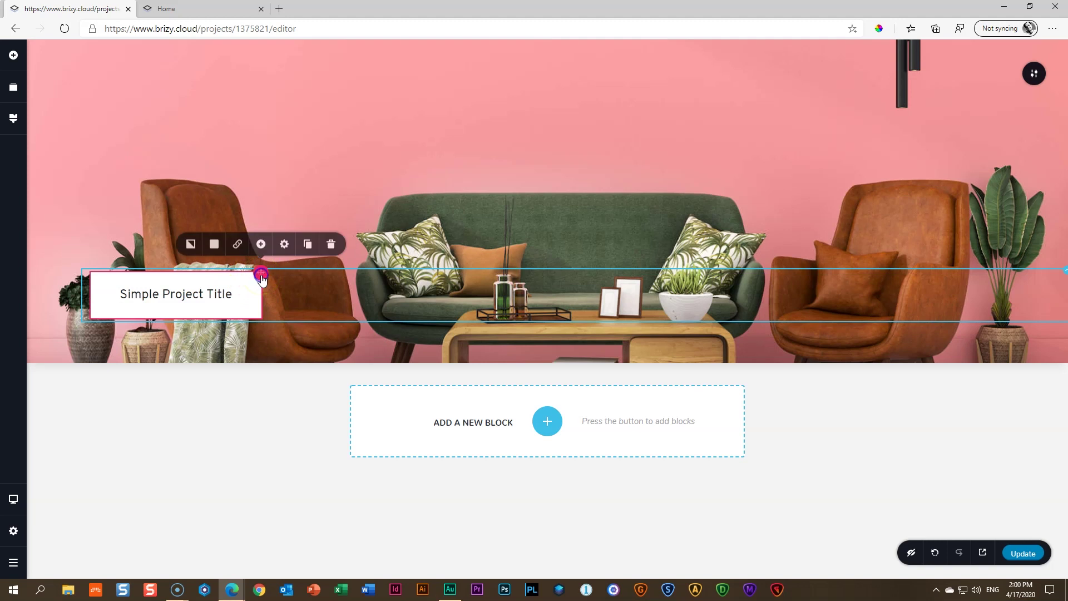
click(285, 245)
click(278, 220)
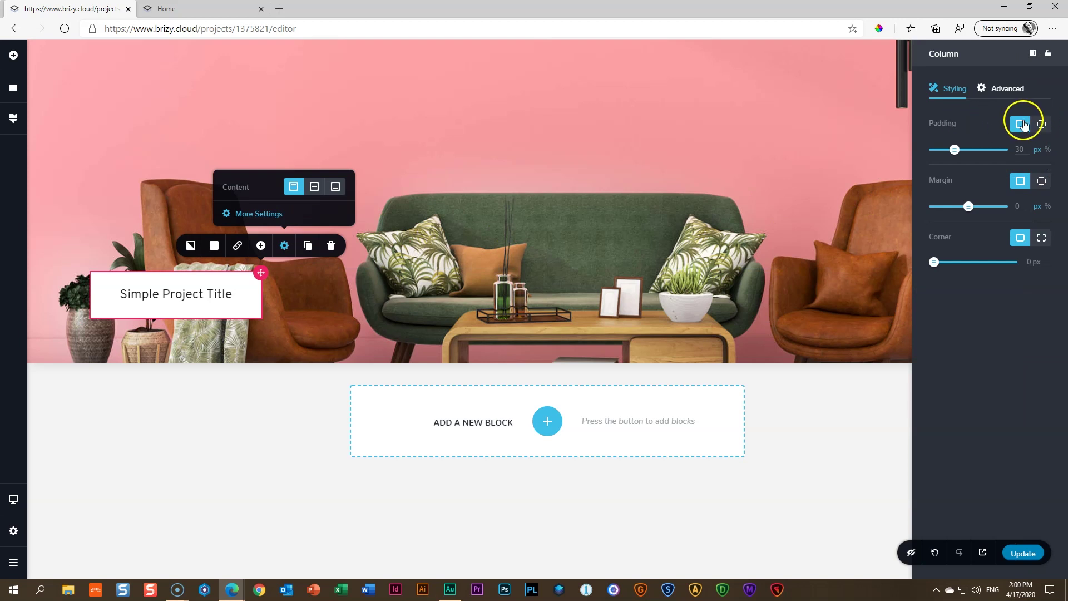
click(1040, 124)
drag(1025, 196, 994, 193)
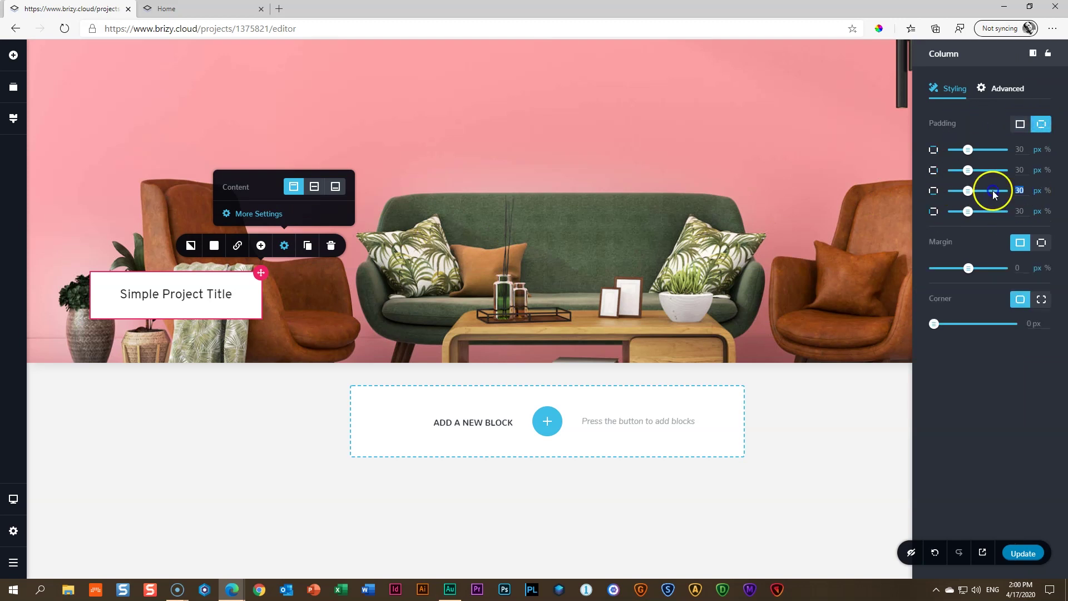
text(25)
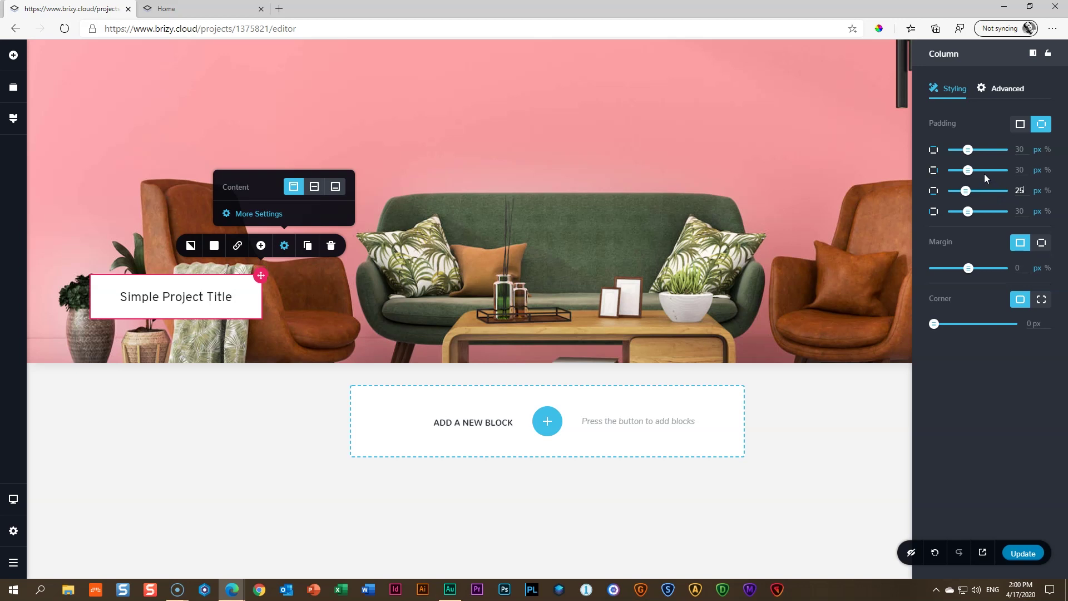
click(241, 342)
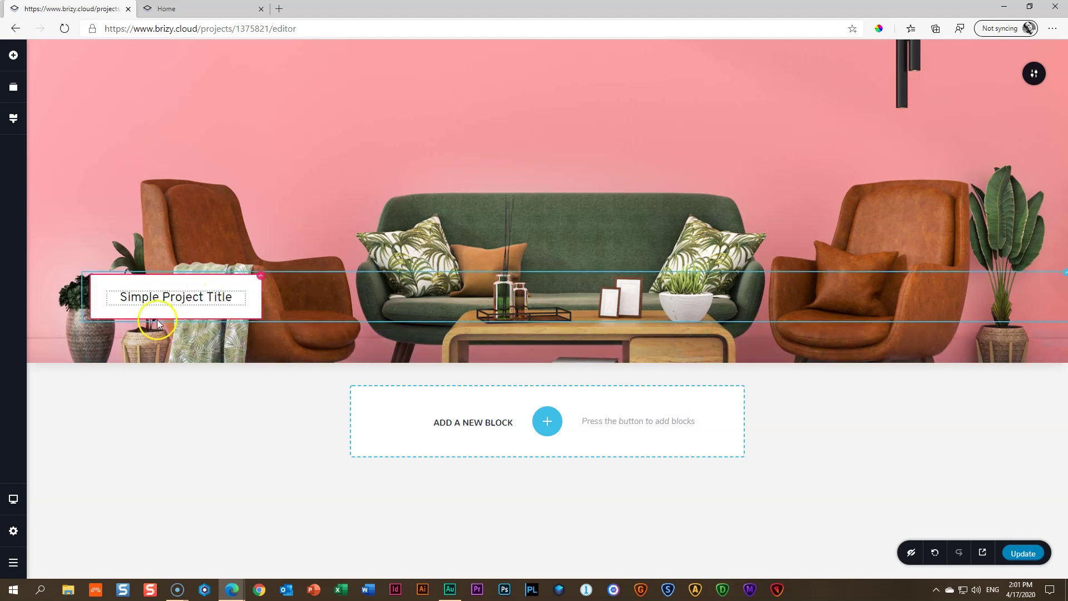
Add a button below the title box, aligned left, with one margin value for all sides
click(12, 58)
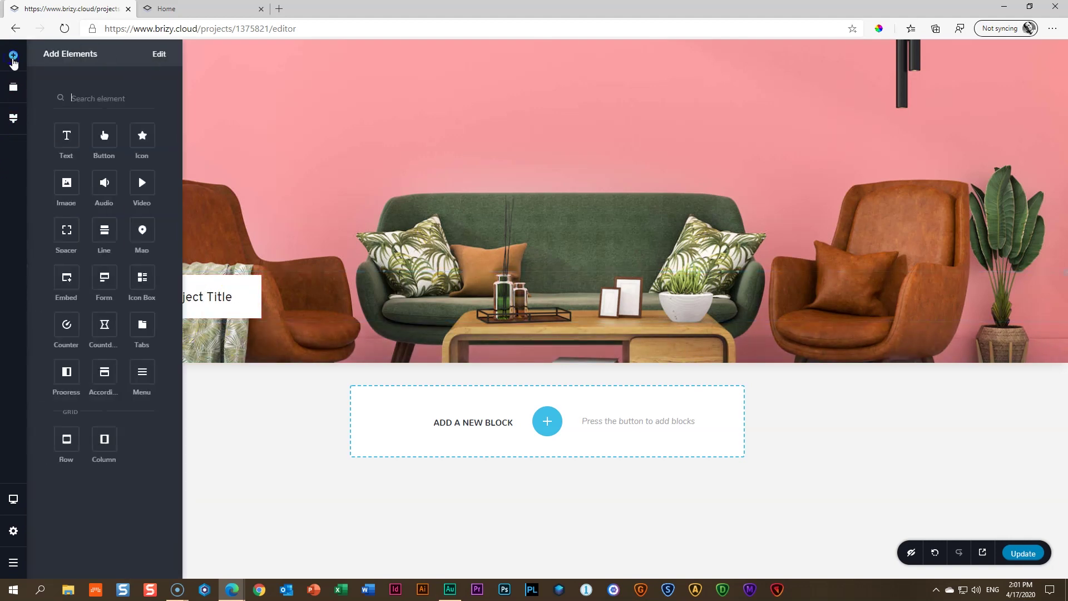
drag(106, 136, 238, 316)
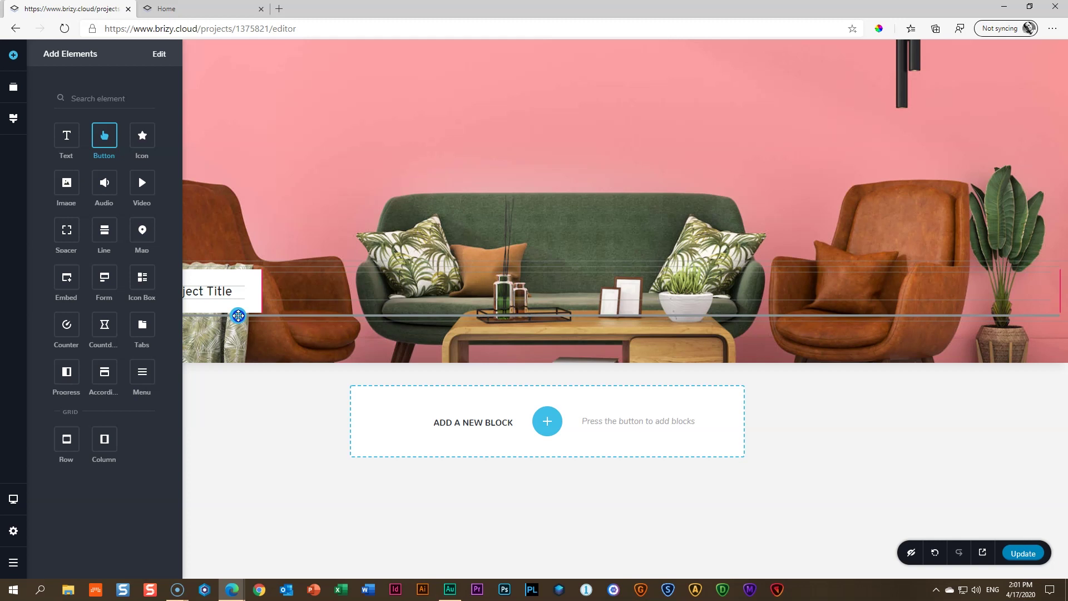
drag(238, 315, 238, 316)
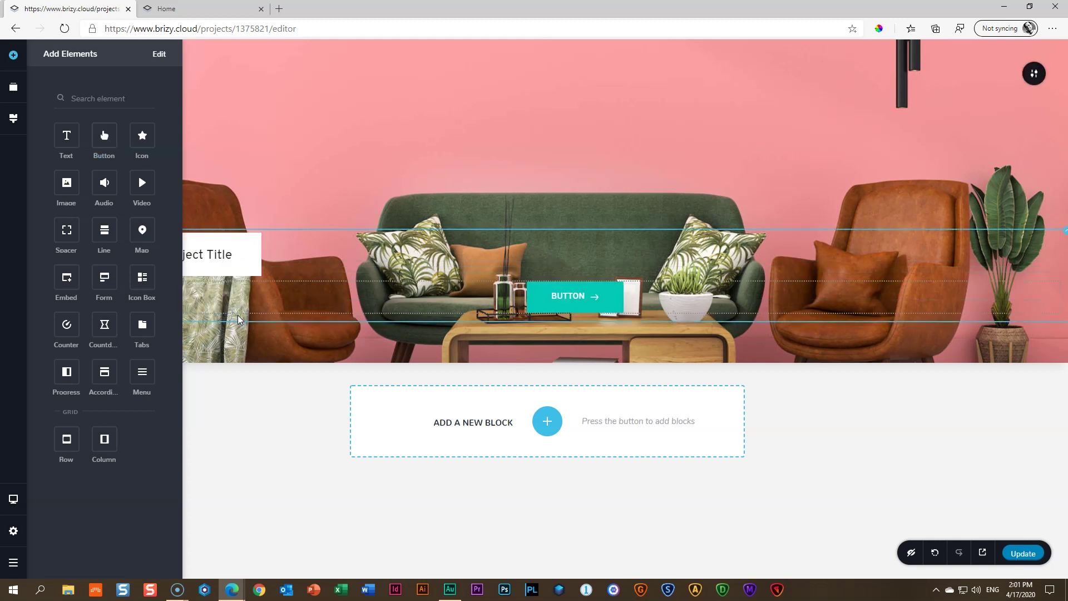
click(574, 295)
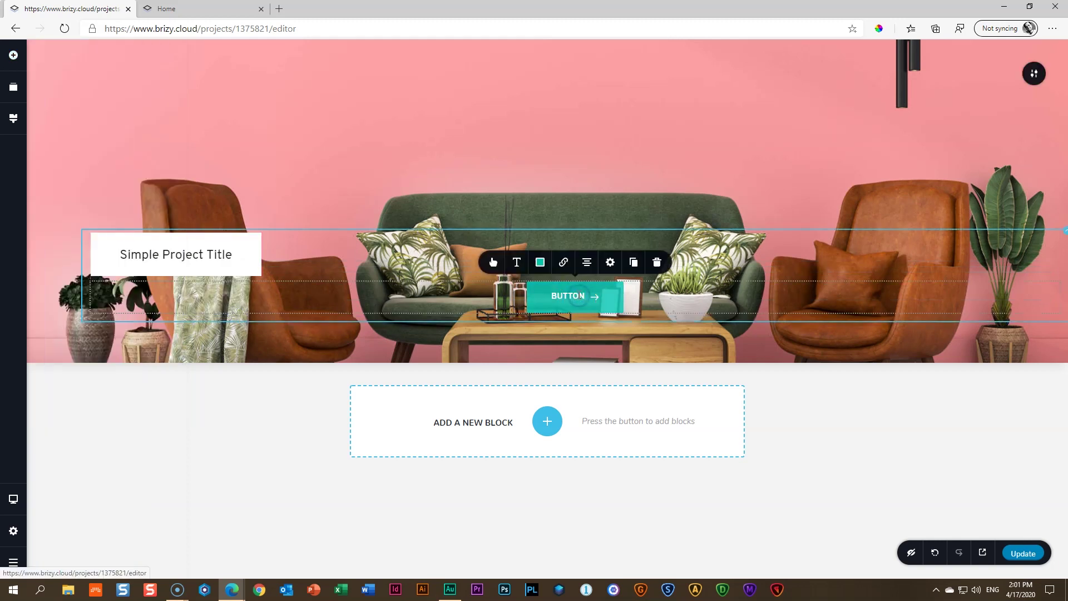
click(590, 267)
click(589, 267)
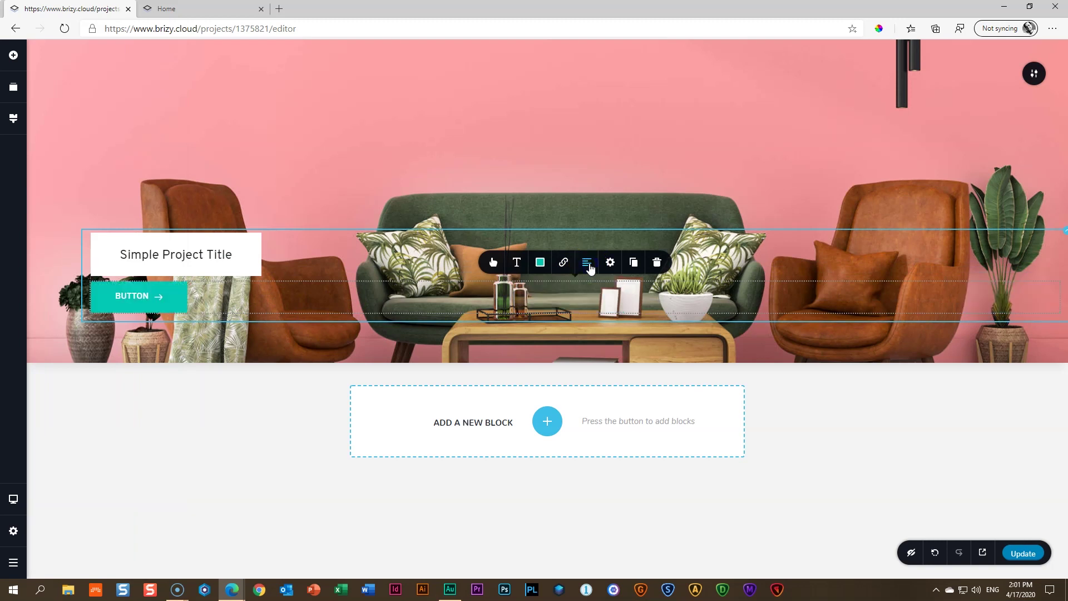
click(611, 266)
click(1035, 185)
click(1020, 180)
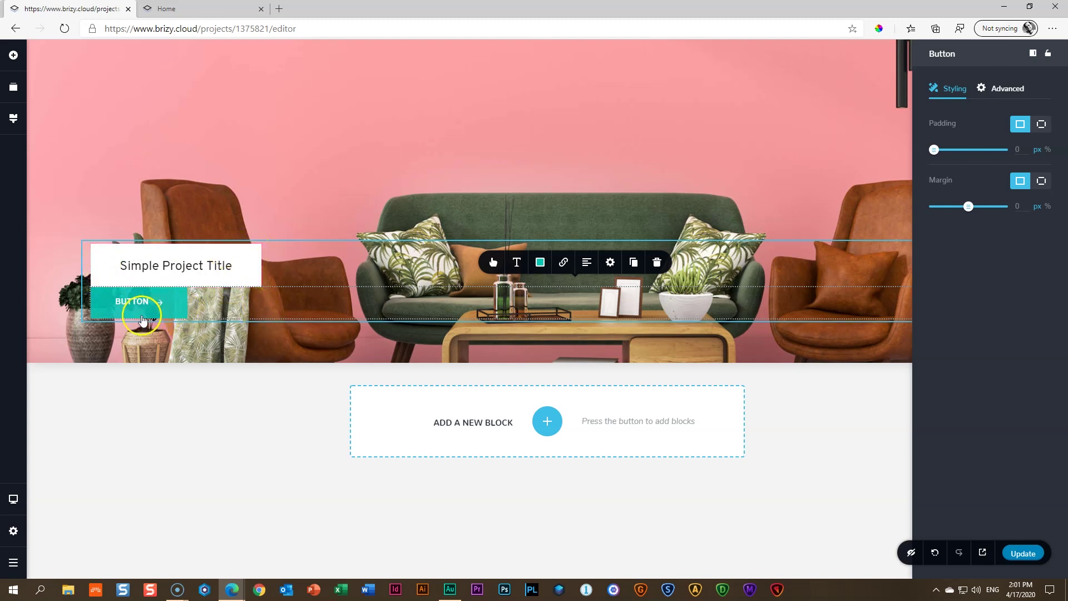
Change the button label from BUTTON to VIEW PROJECT
double_click(133, 302)
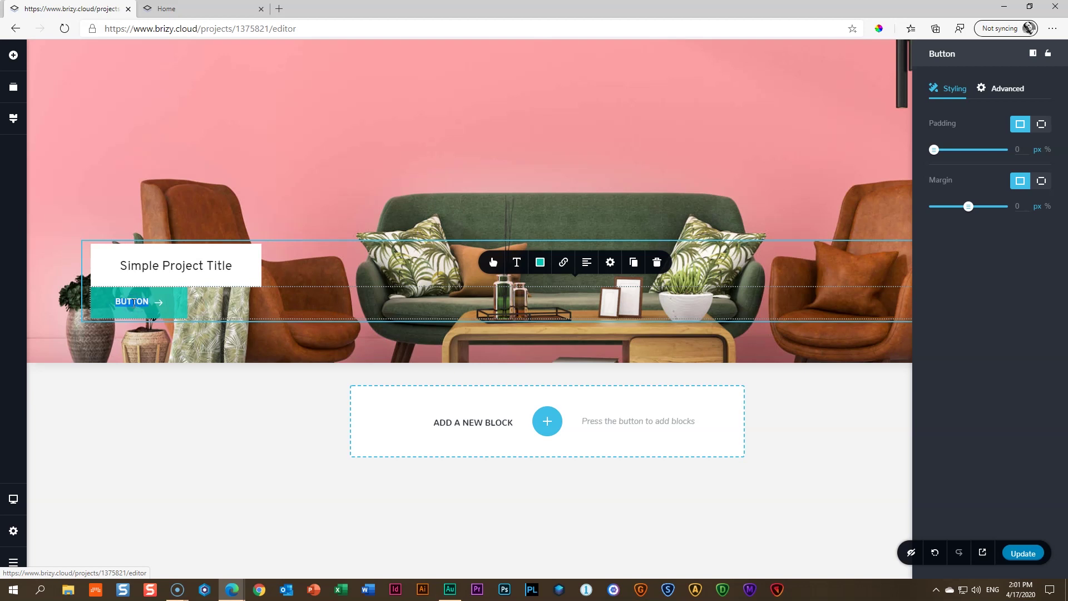
text(VIEW PROJECT)
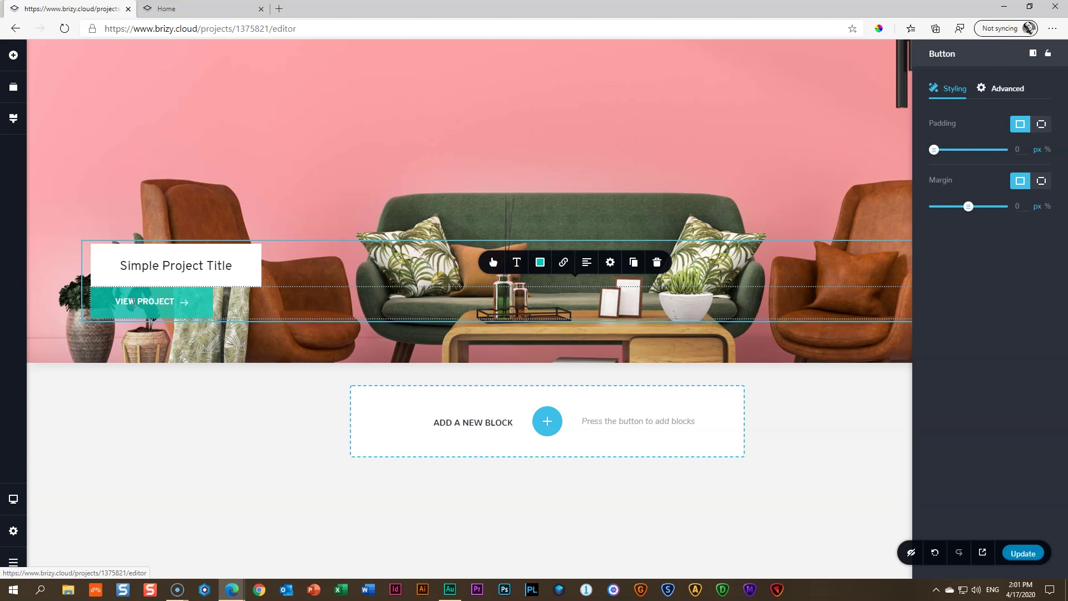
click(157, 302)
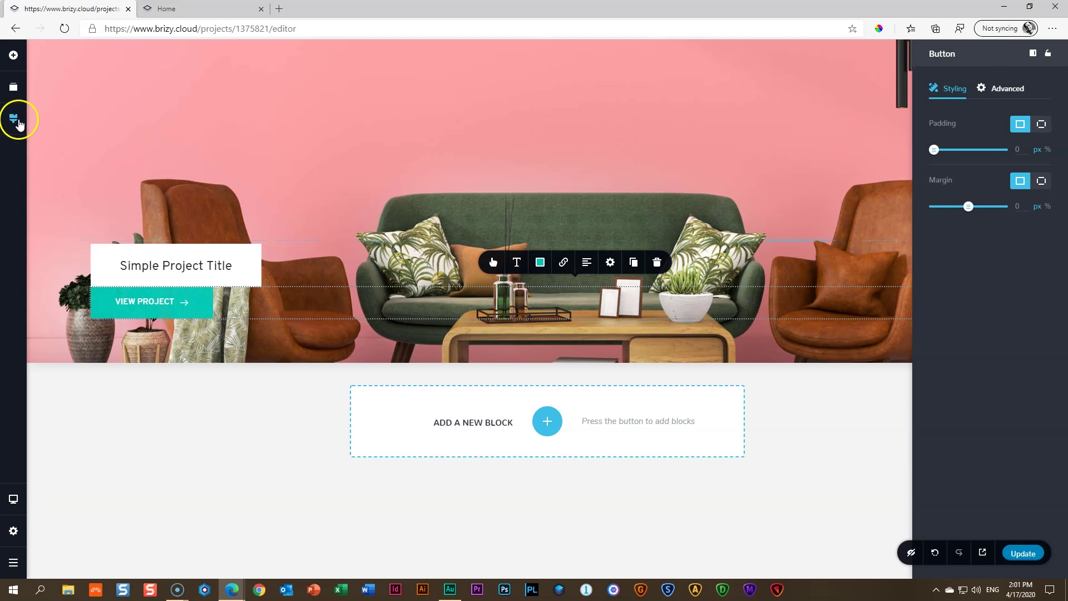
click(18, 123)
scroll(70, 228, down, 3)
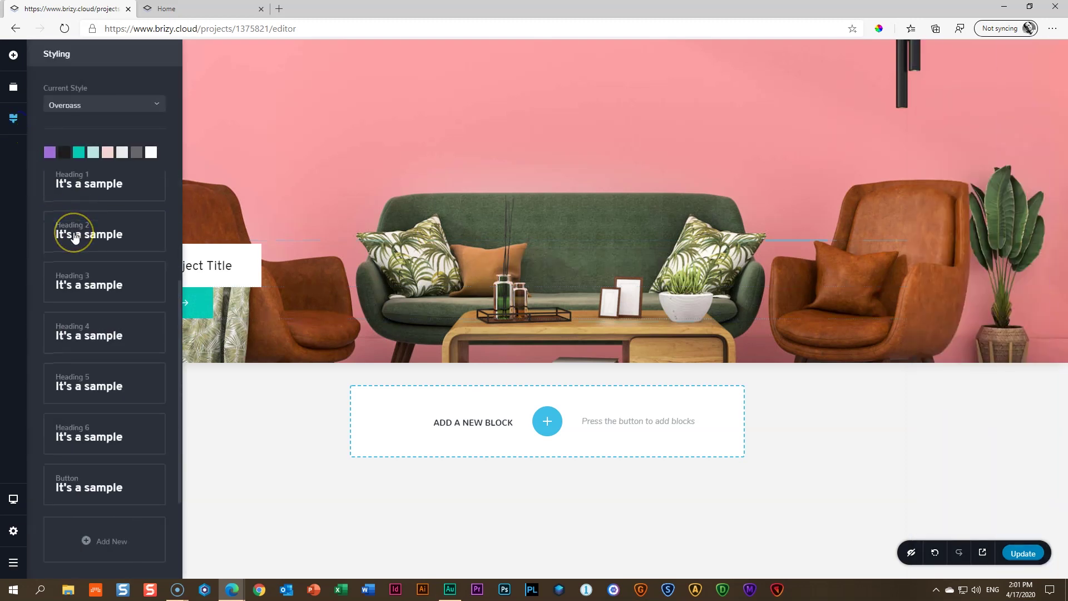
click(98, 488)
click(74, 410)
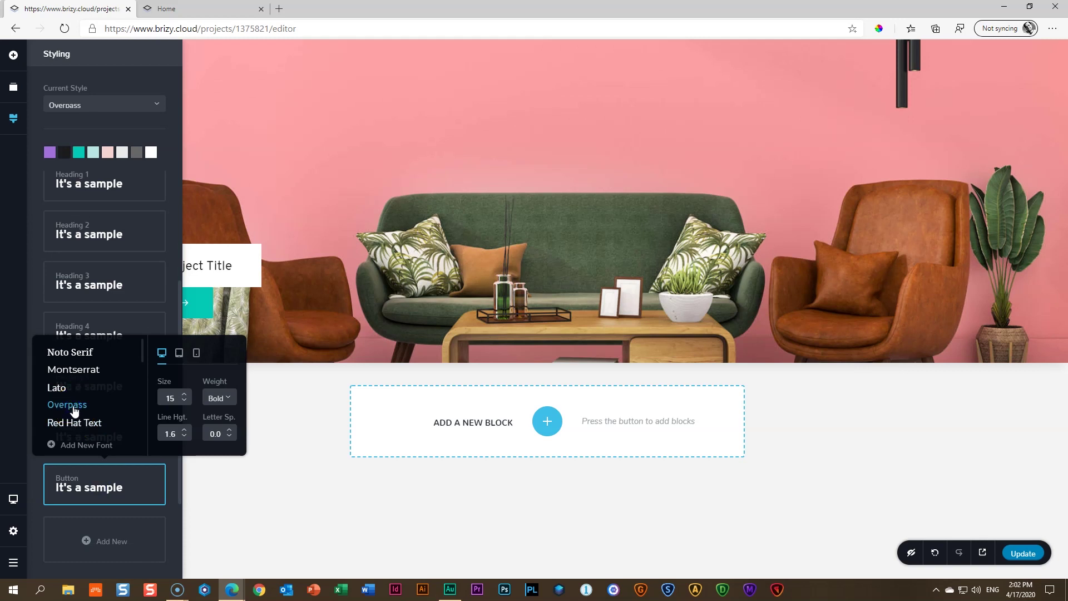
click(308, 288)
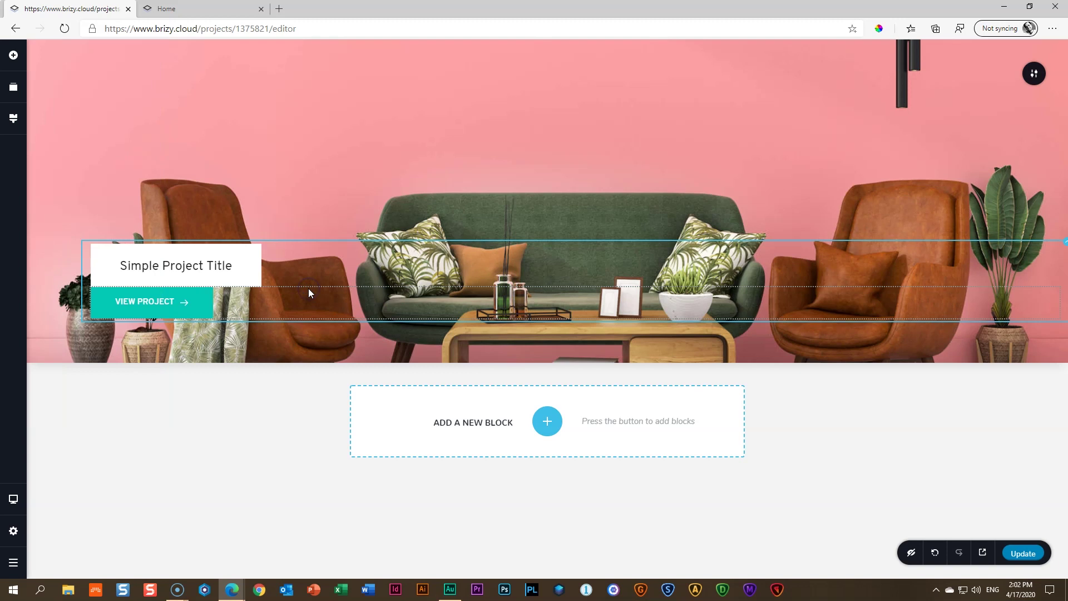
click(143, 300)
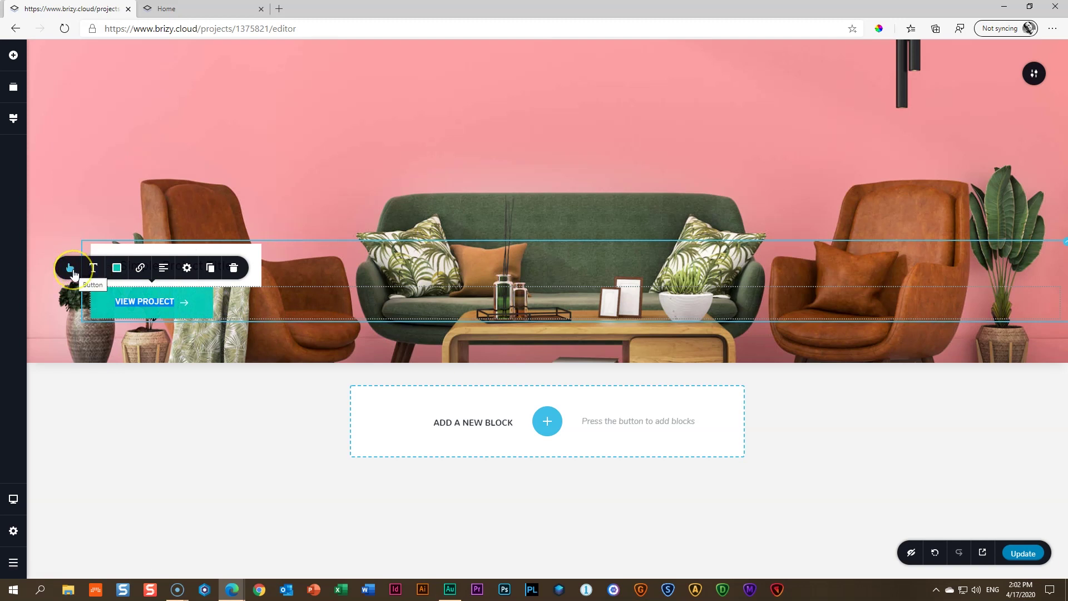
Remove the arrow icon from the VIEW PROJECT button
click(71, 270)
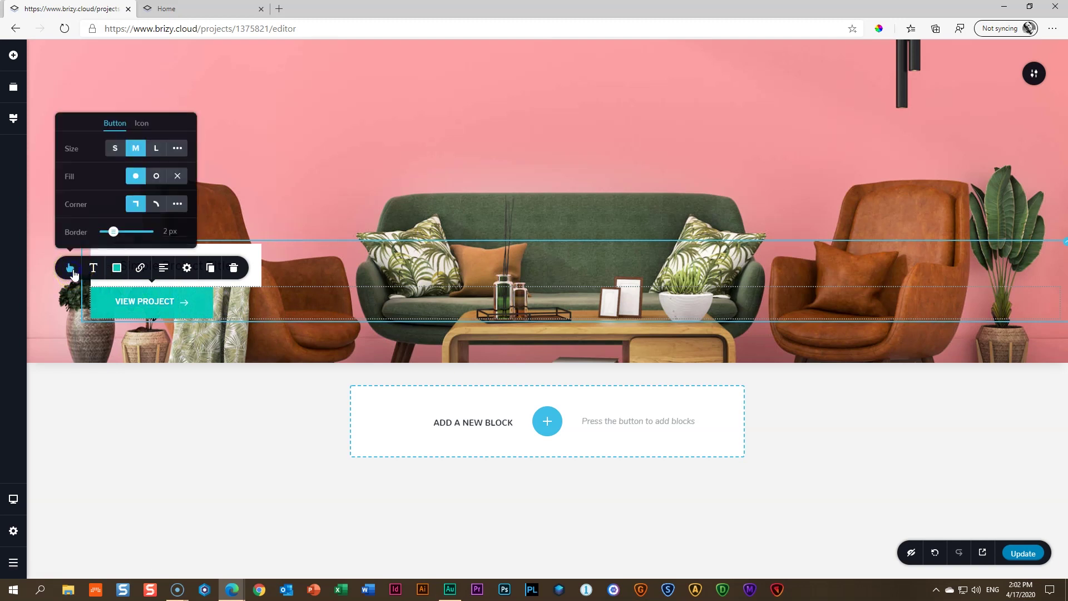
click(142, 124)
click(186, 133)
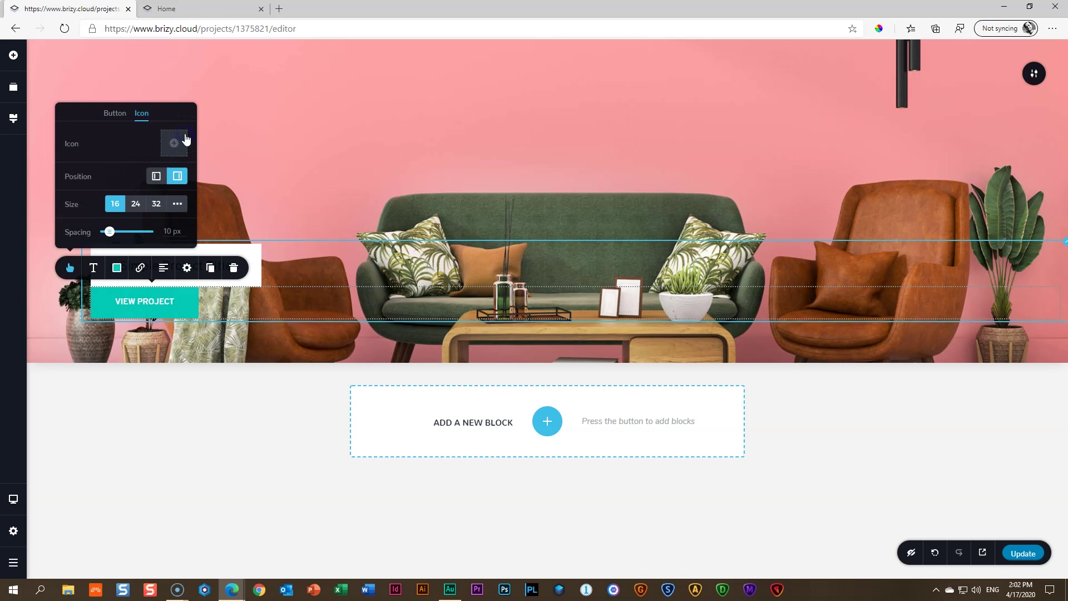
click(115, 113)
click(88, 156)
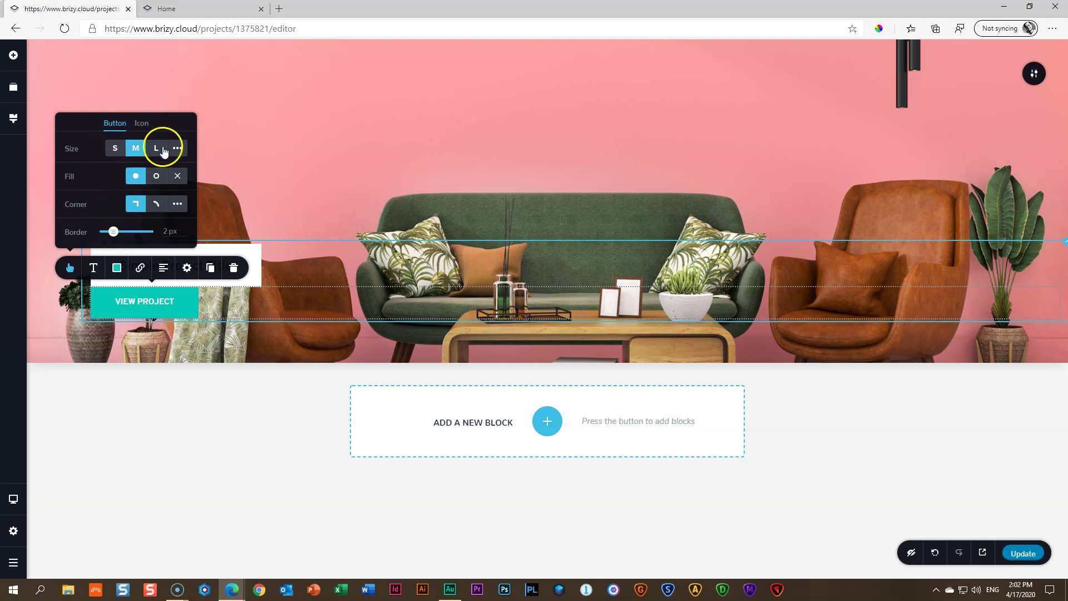
Set the button text's letter spacing to 1.5 and size to 14
click(94, 269)
click(251, 228)
click(251, 227)
click(252, 227)
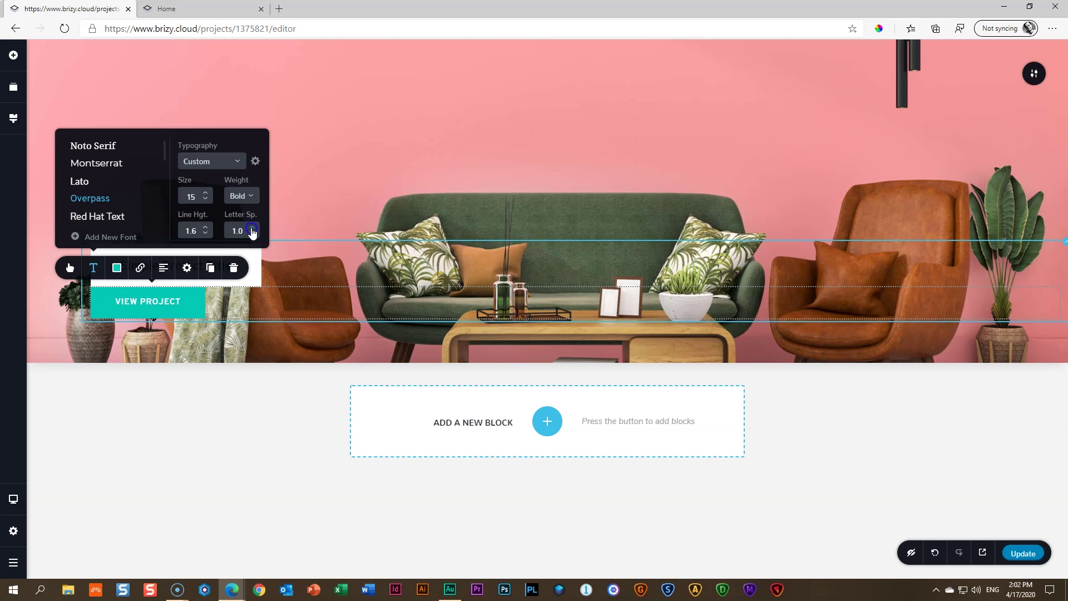
click(206, 200)
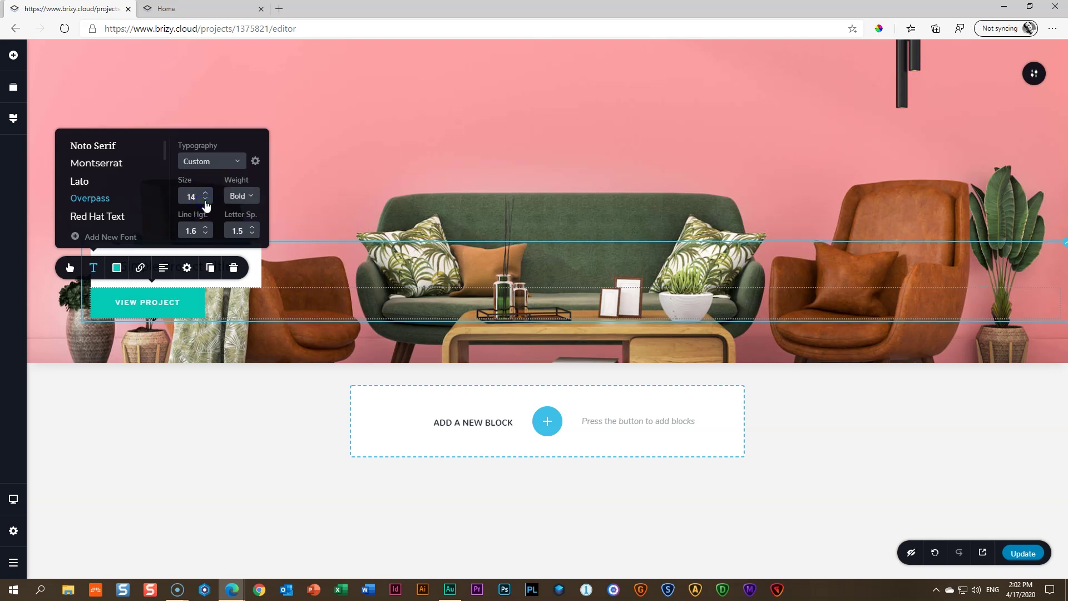
click(116, 269)
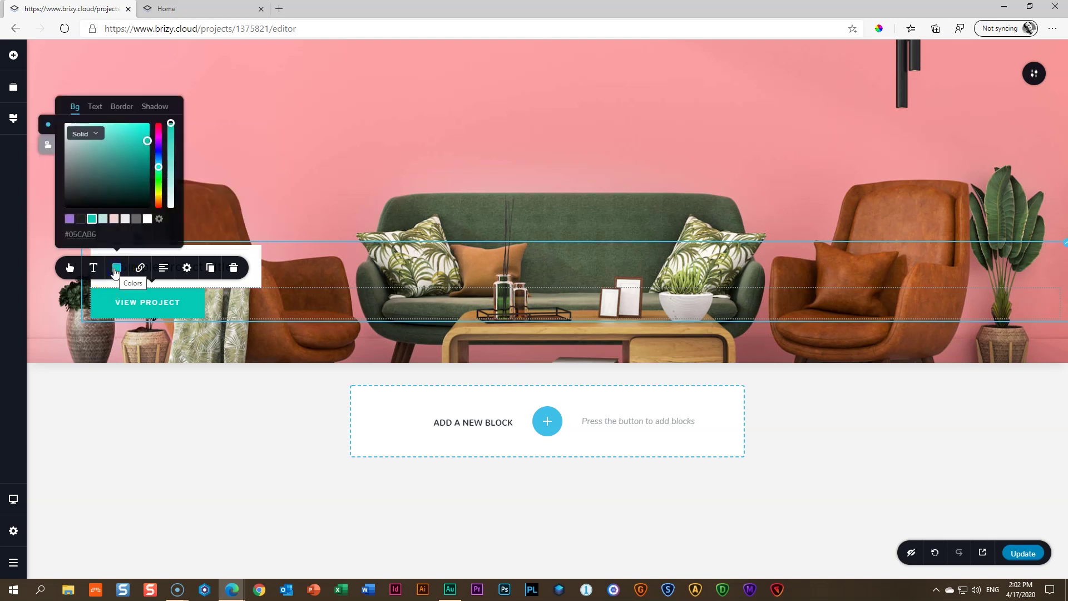
Give the VIEW PROJECT button a dark #1C1C1C background and review the result
click(80, 219)
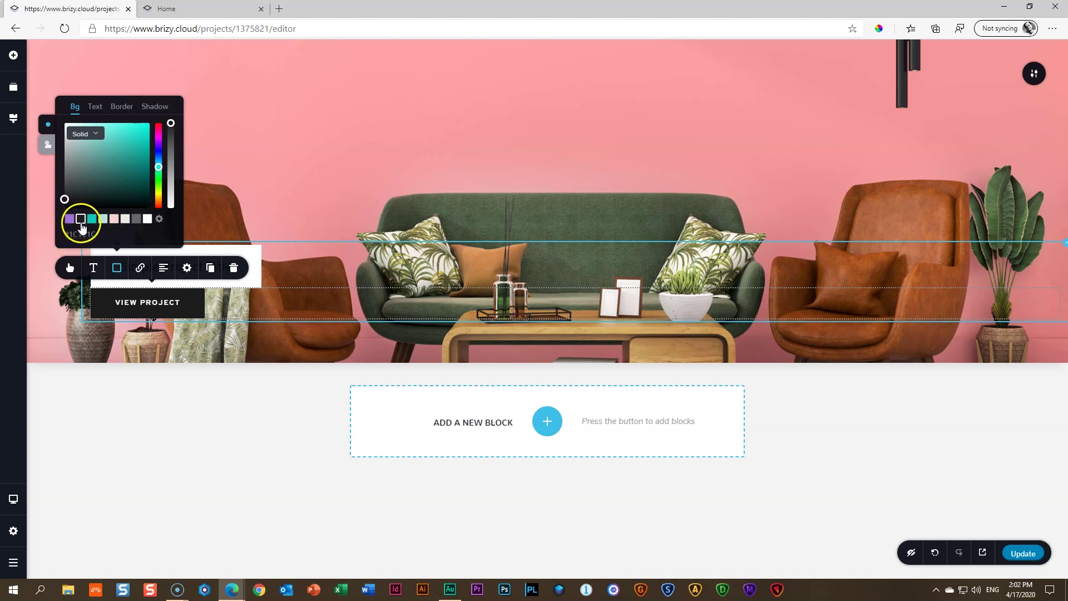
click(157, 332)
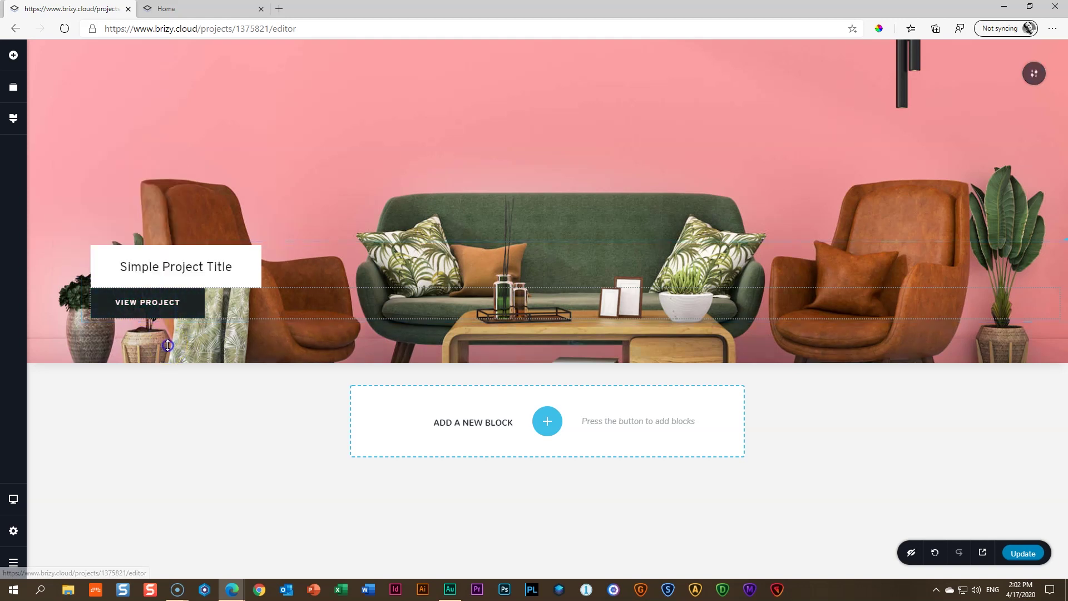
click(155, 303)
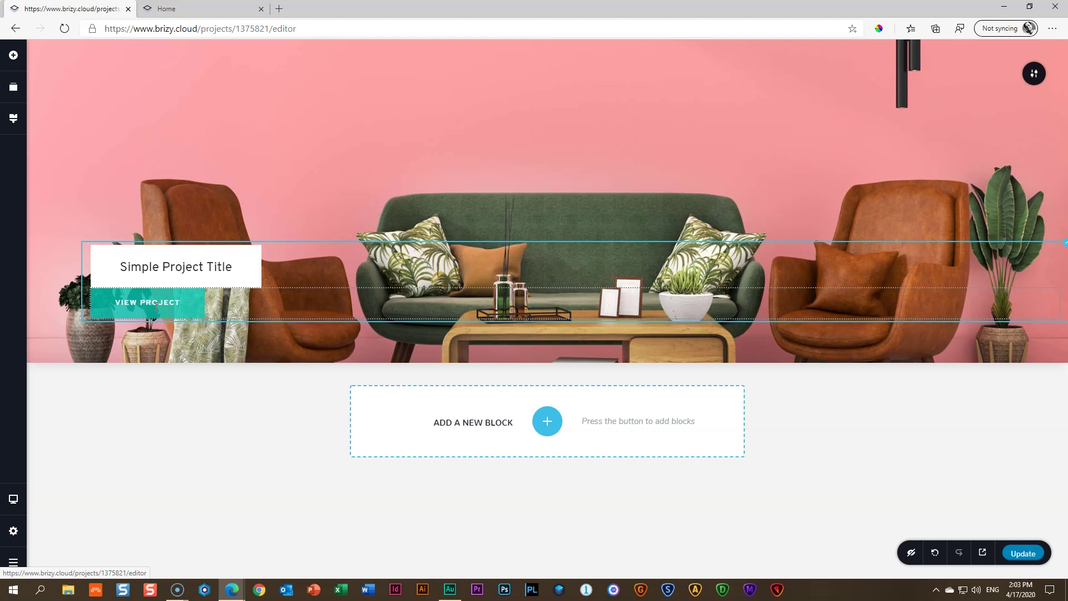
click(201, 307)
click(142, 301)
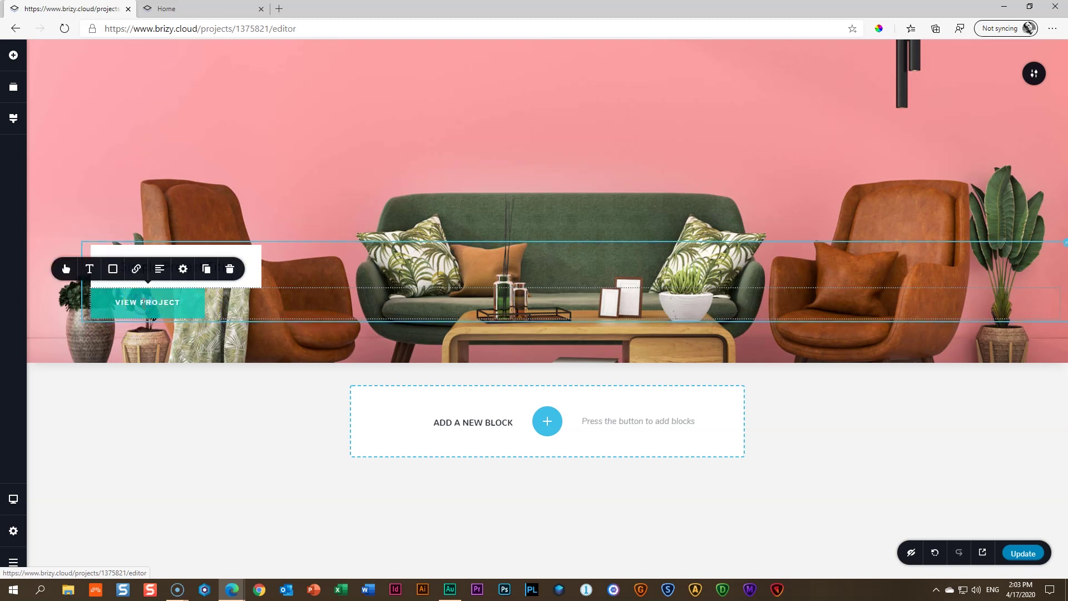
Lower the button text's line height to 1.0
click(131, 299)
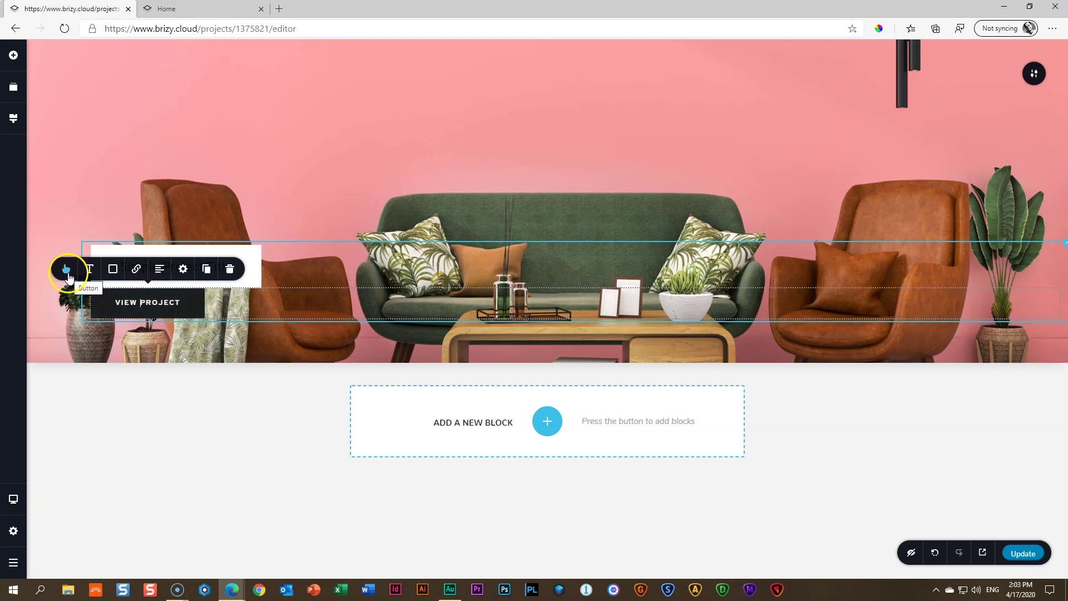
click(89, 270)
click(201, 236)
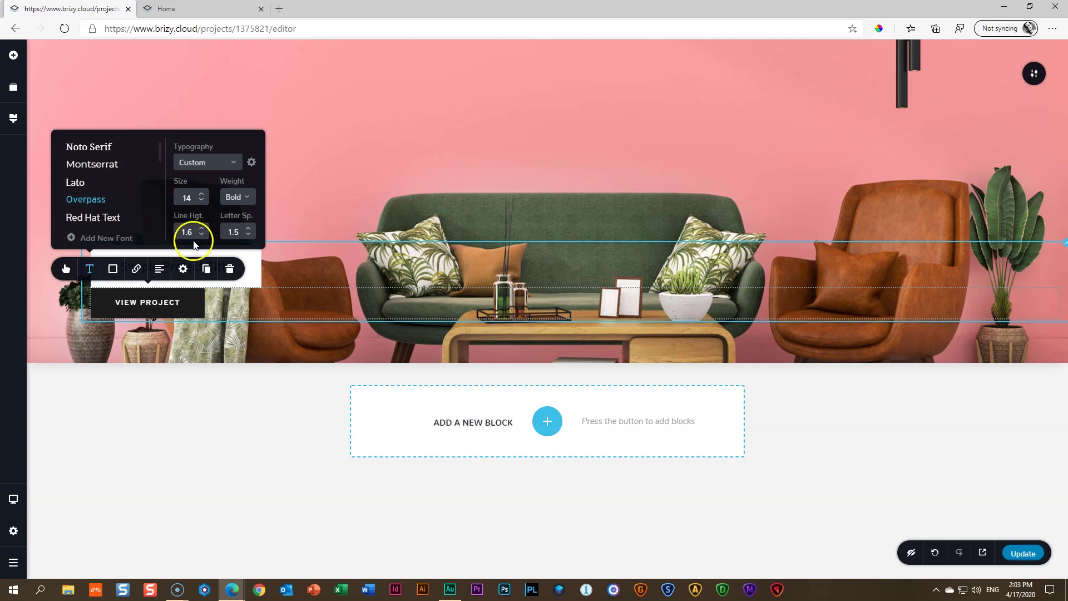
click(201, 235)
click(202, 236)
click(201, 235)
click(202, 235)
click(201, 235)
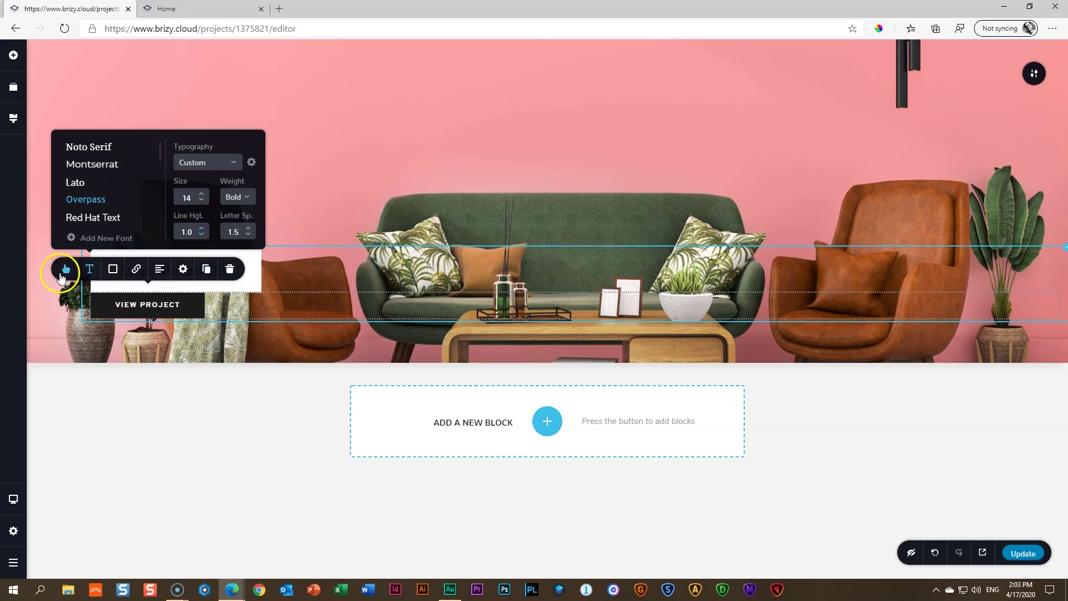
Switch the button to a custom size and set its height to 14 px
click(66, 272)
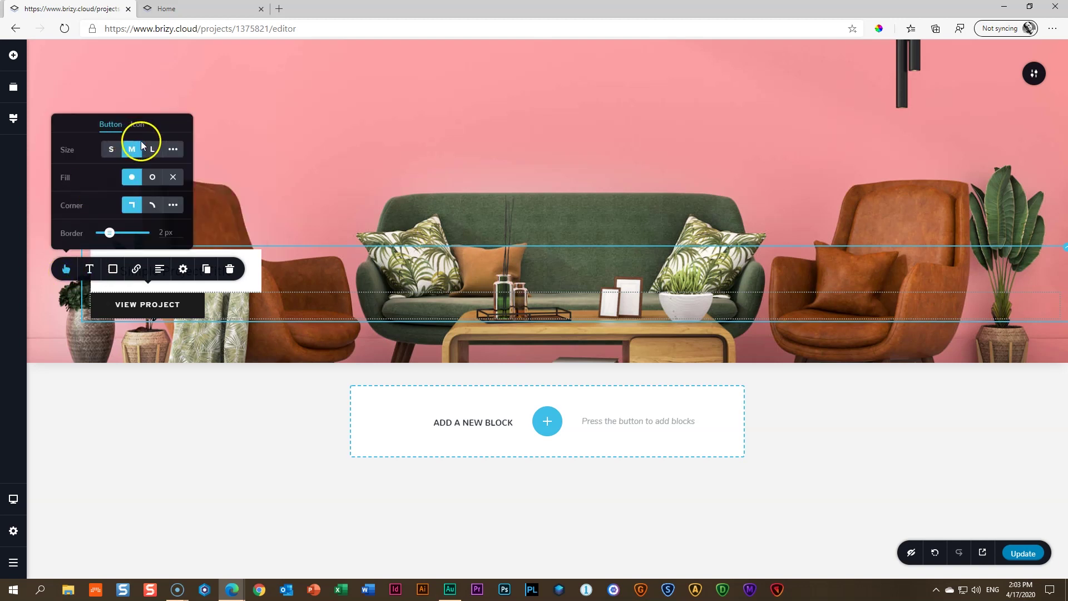
click(173, 151)
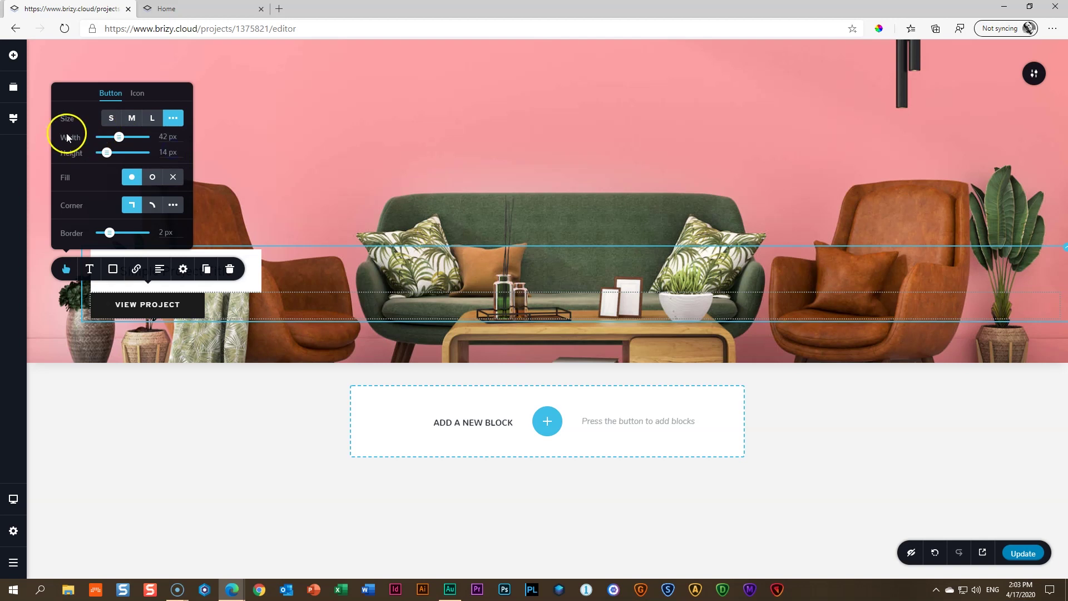
drag(107, 152, 108, 153)
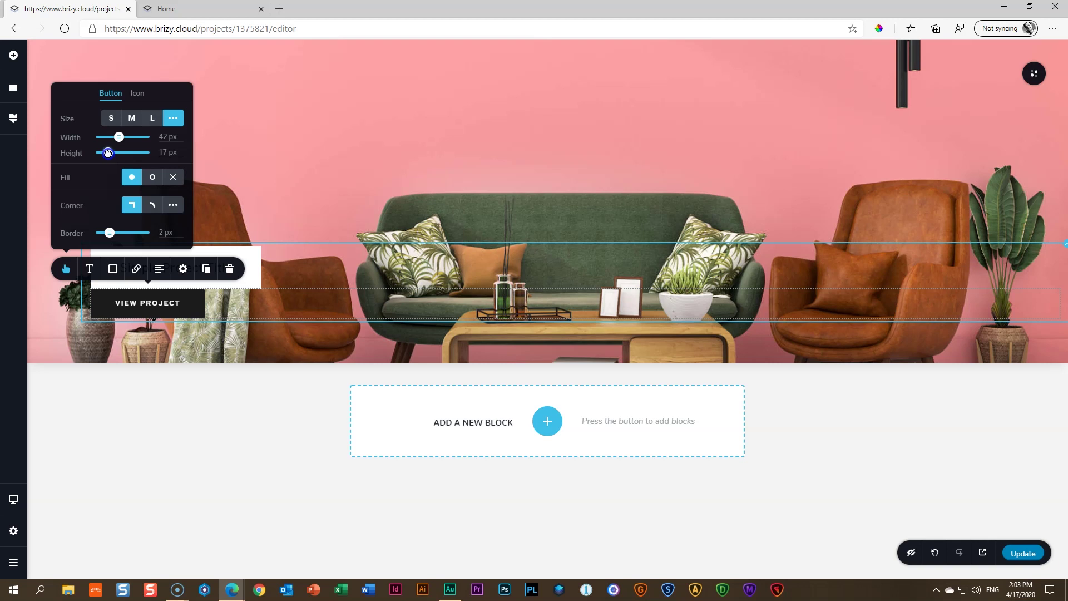
drag(108, 153, 107, 153)
click(163, 152)
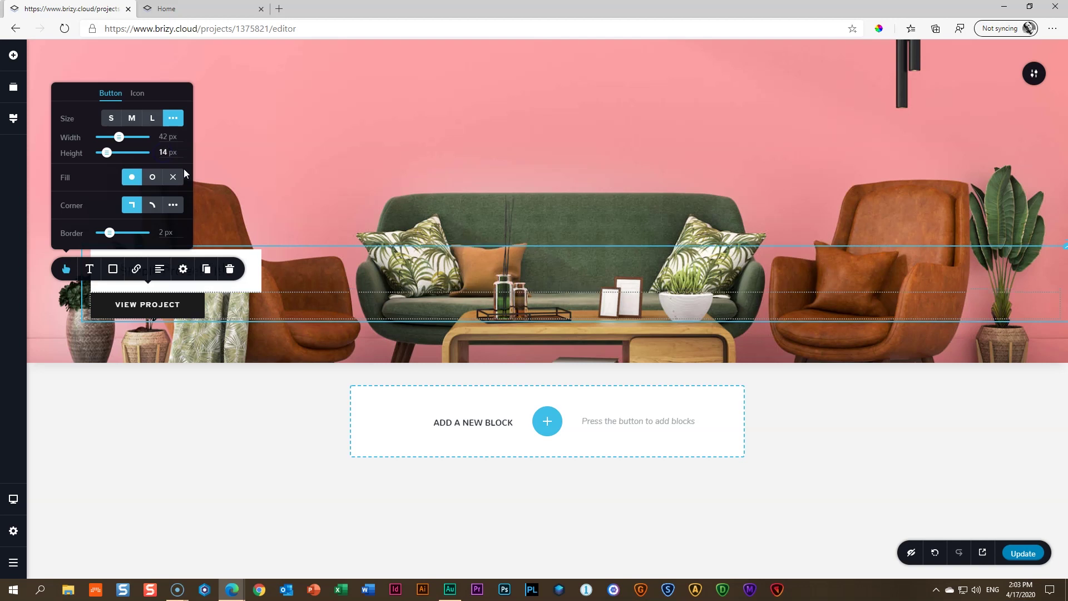
click(201, 343)
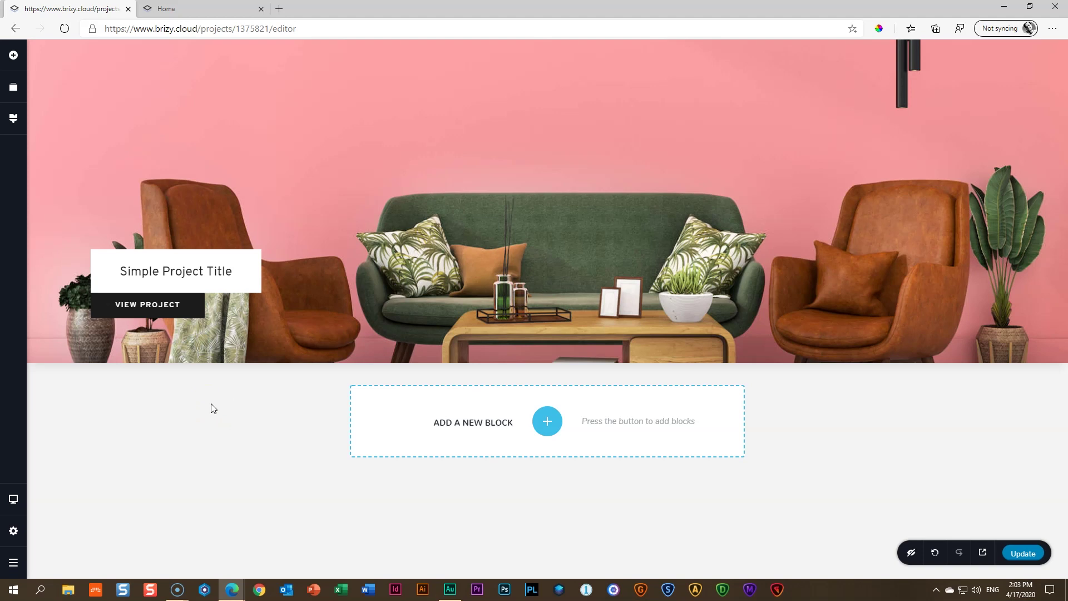
Set the hero section background's parallax option to Fixed
mouse_move(592, 282)
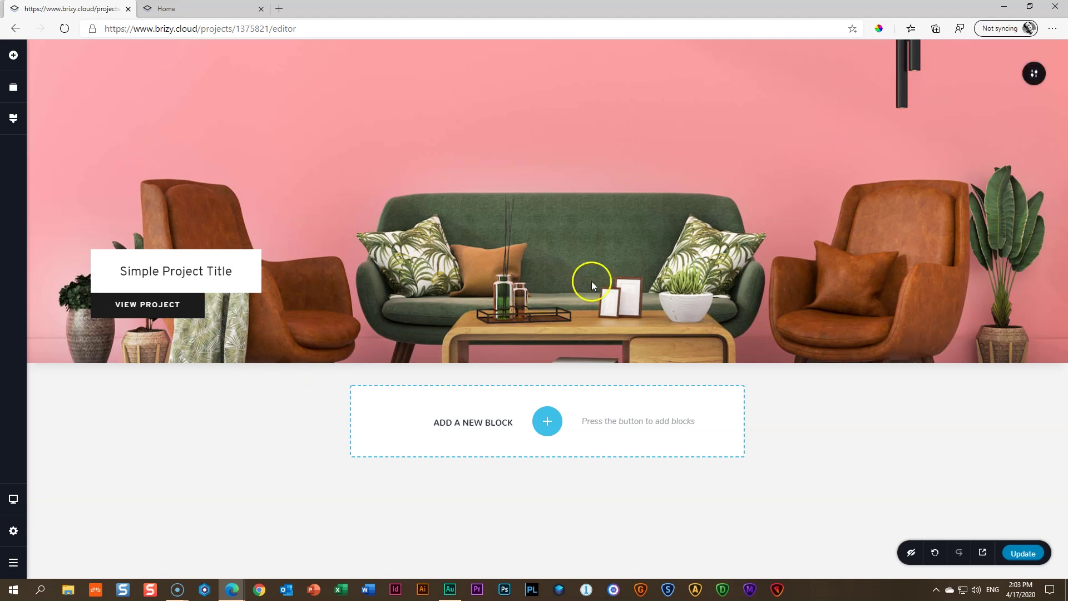
click(1031, 83)
click(913, 76)
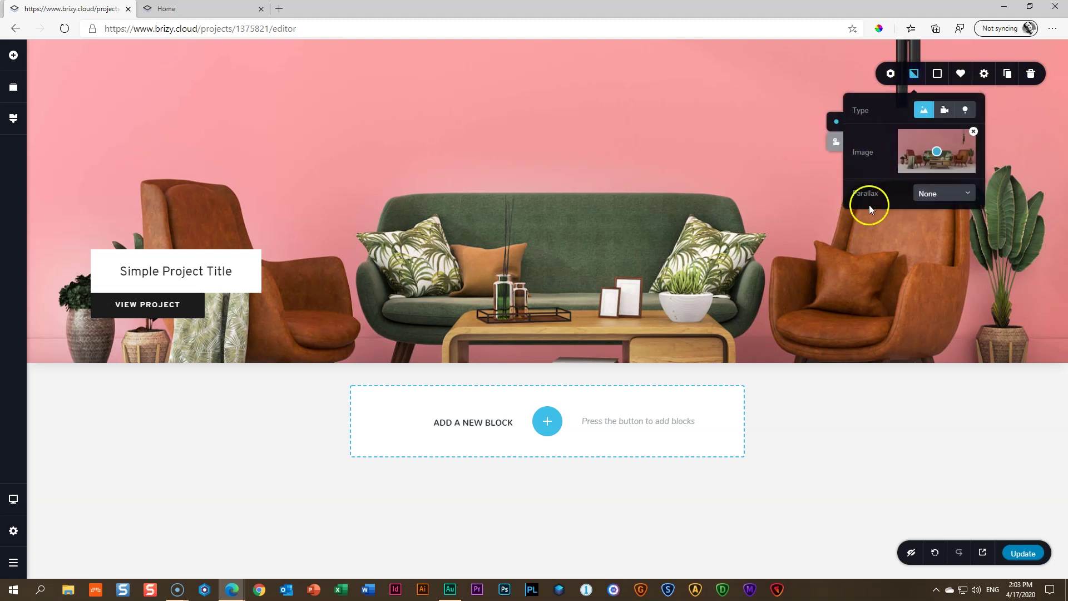
click(956, 193)
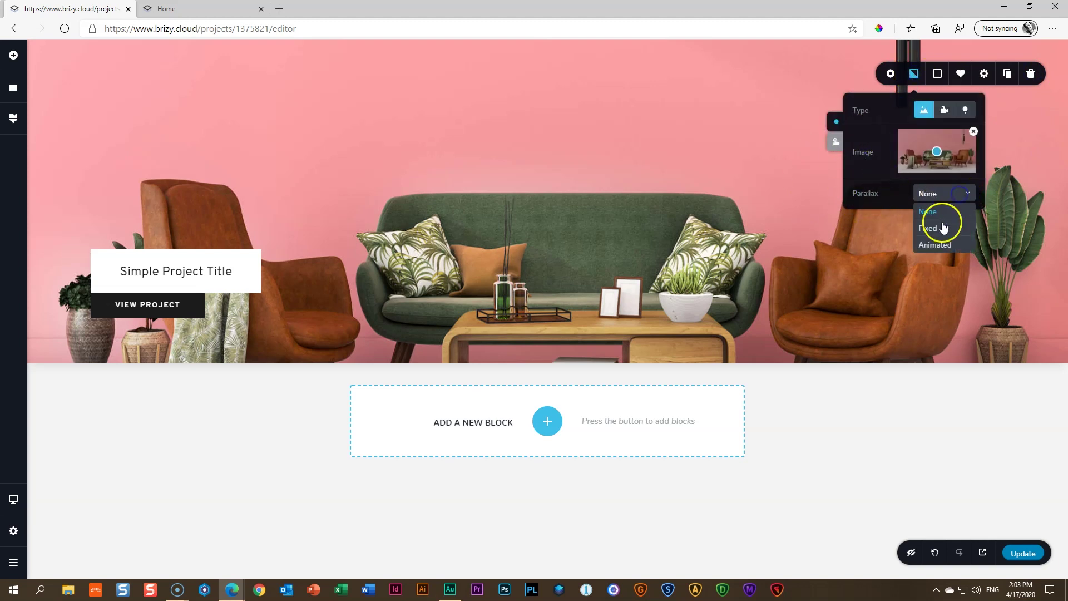
click(940, 226)
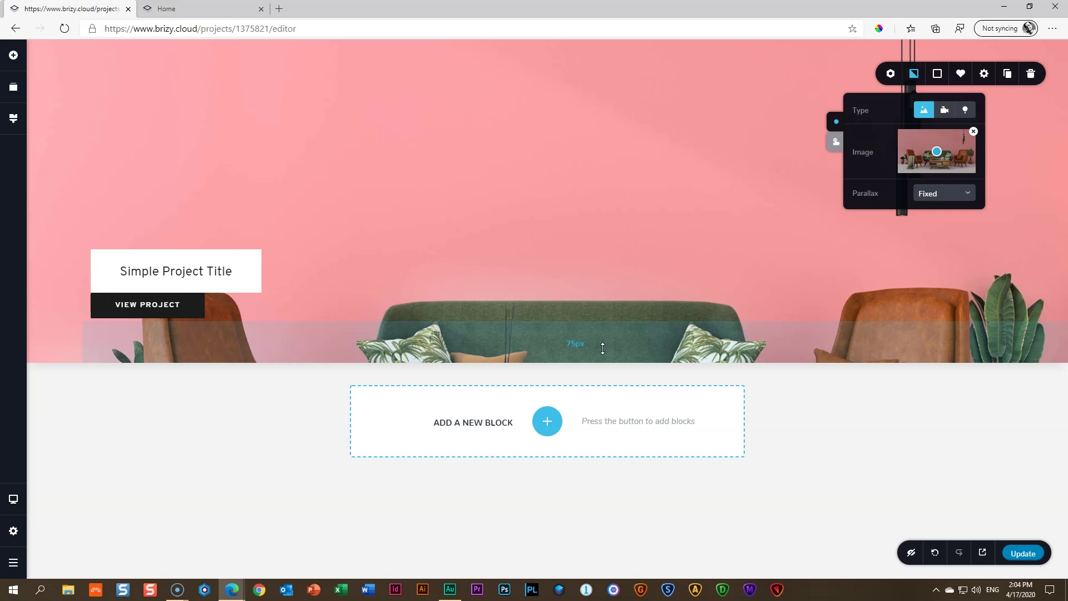
click(926, 430)
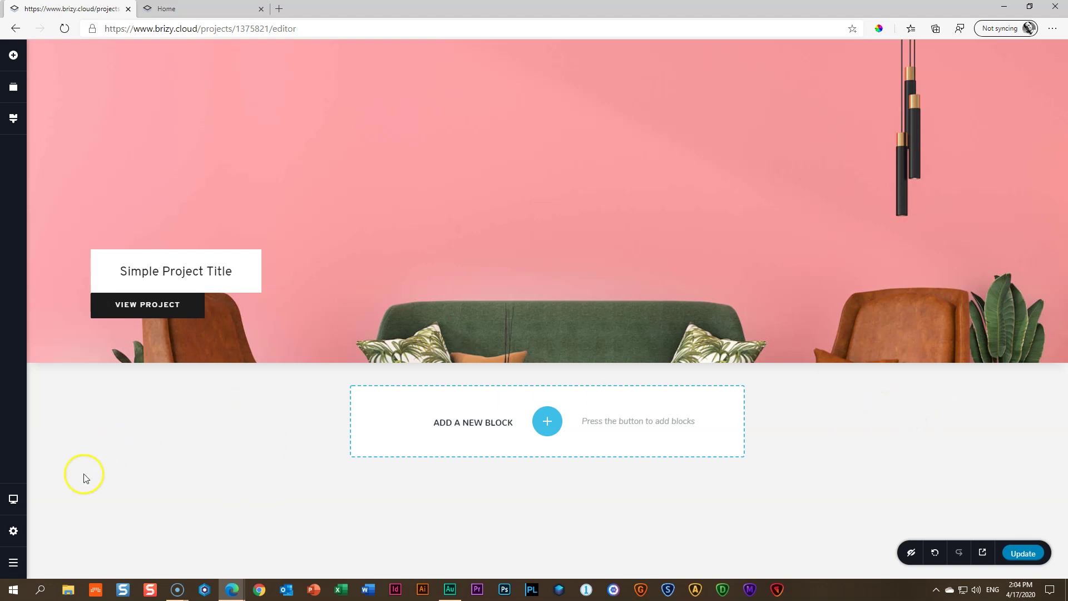
Switch the editor to Tablet preview using Ctrl+Shift+T
click(13, 501)
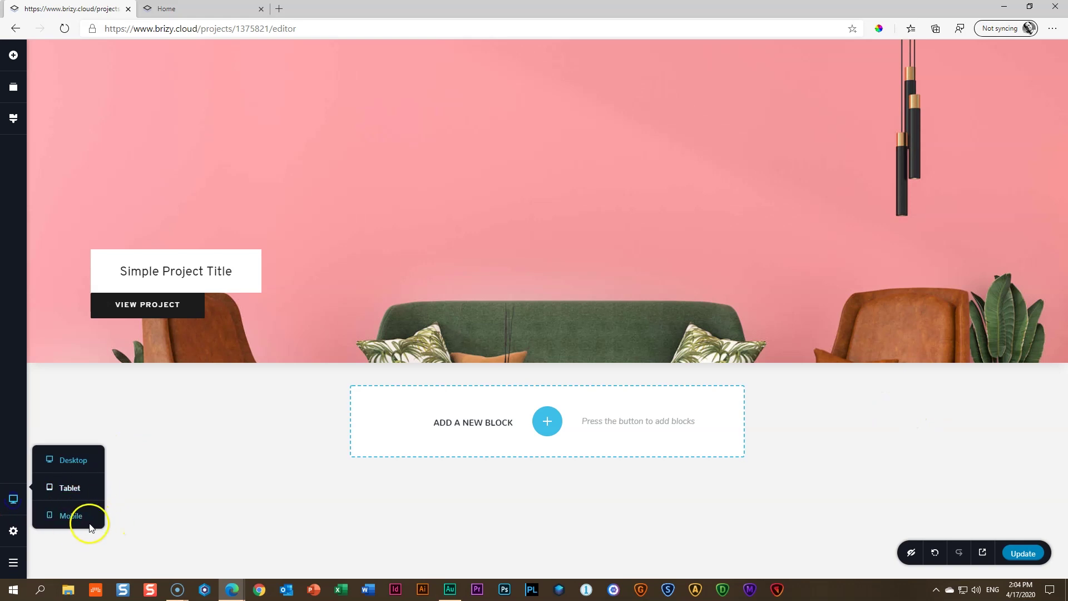
click(288, 457)
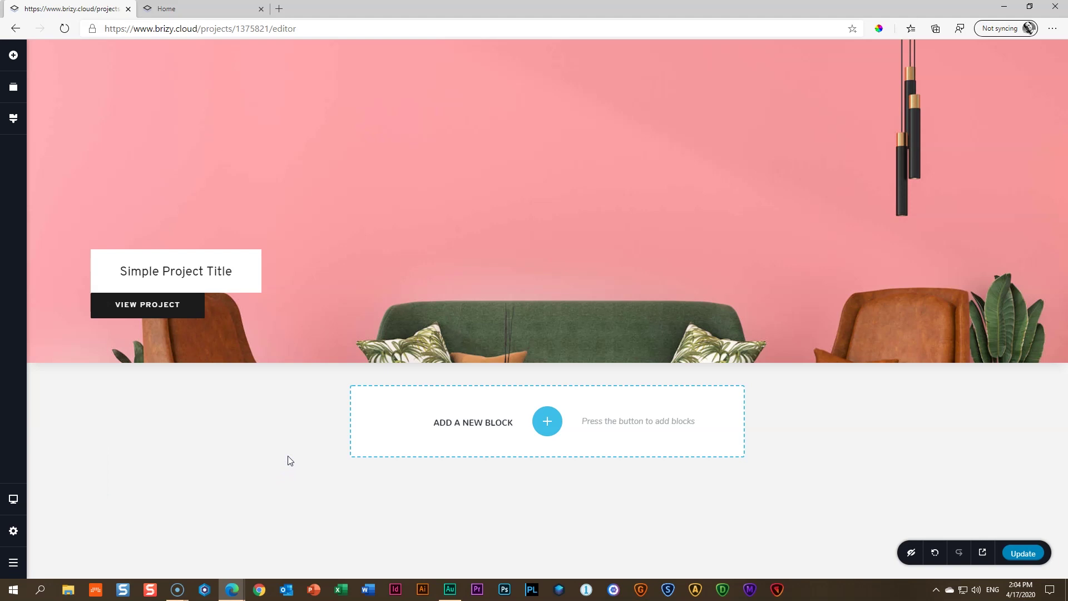
key(ctrl+shift+t)
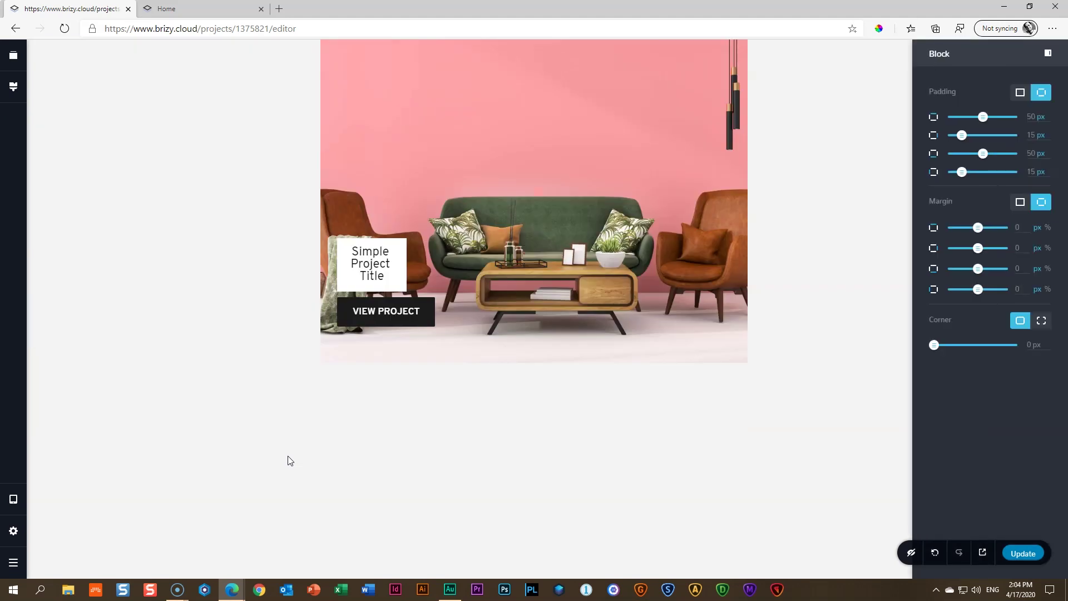
click(258, 436)
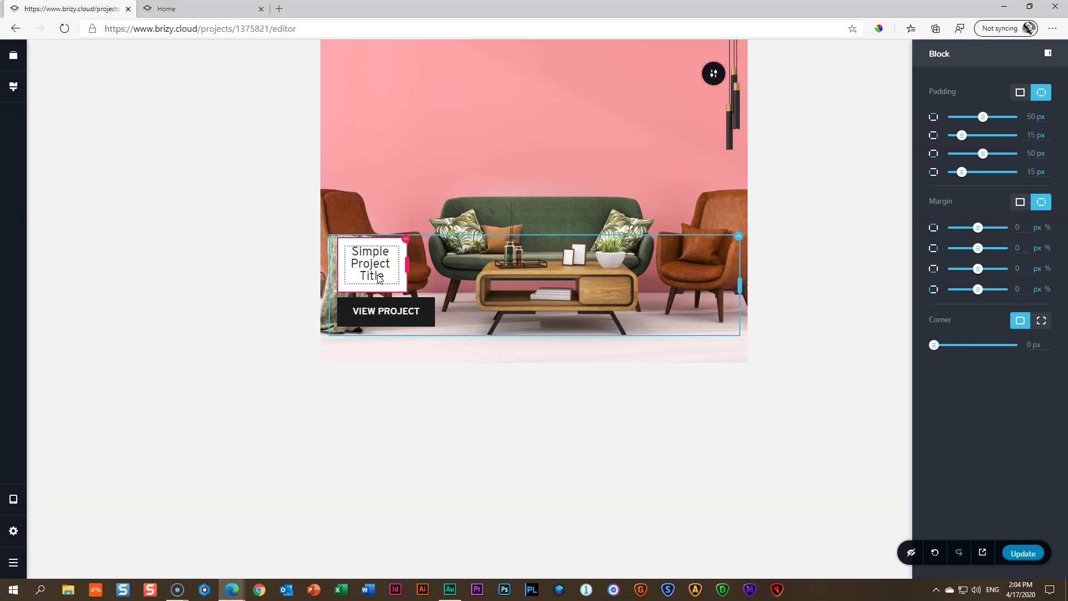
click(287, 363)
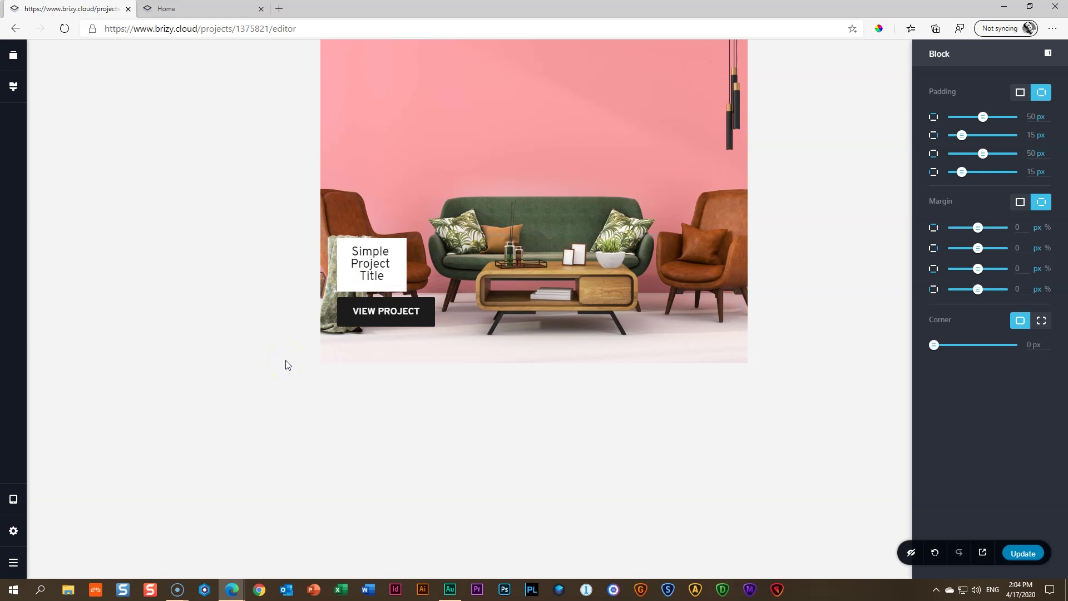
Widen the tablet title box to about 29% and shrink the spacer beside it
click(406, 263)
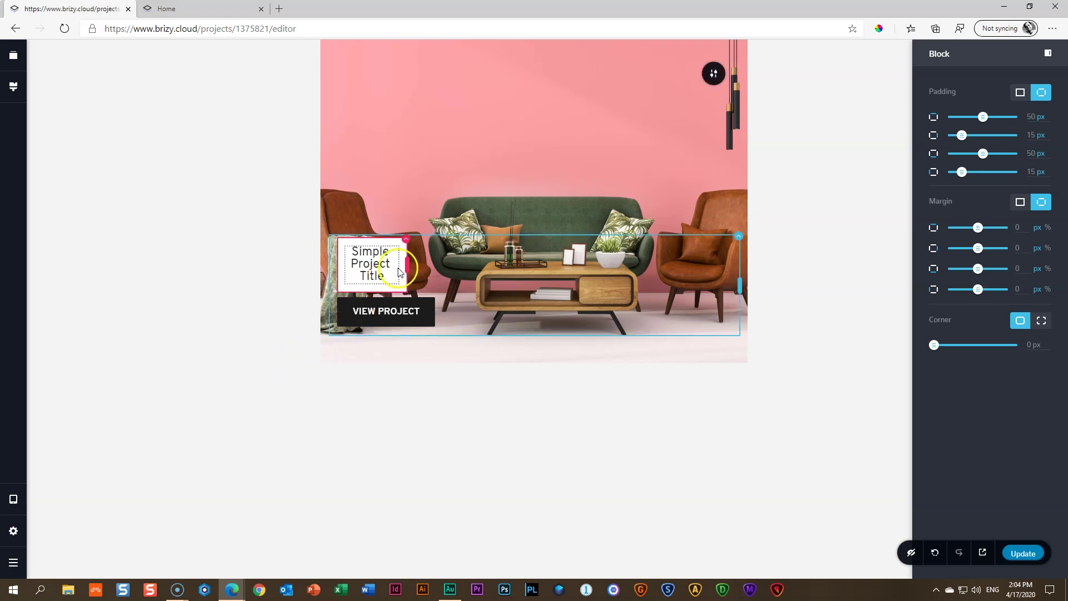
drag(406, 267, 508, 250)
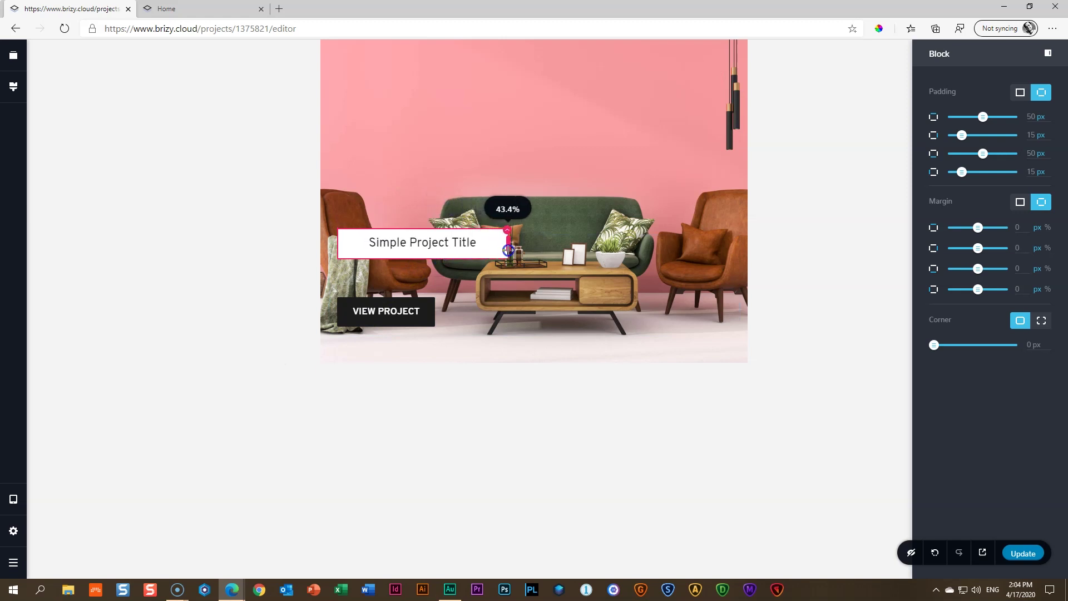
click(478, 283)
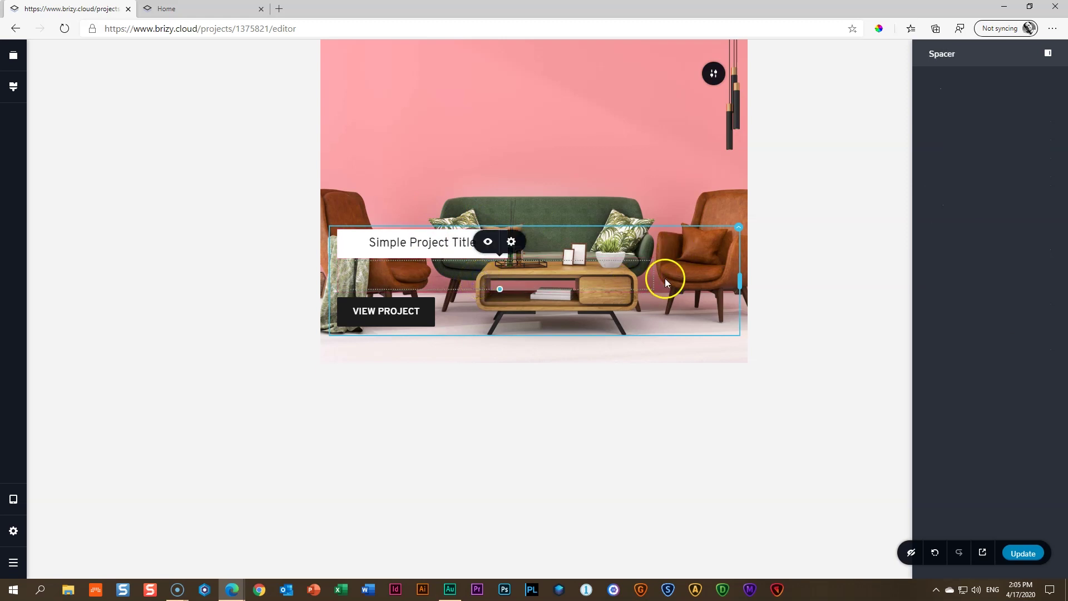
drag(661, 277, 498, 284)
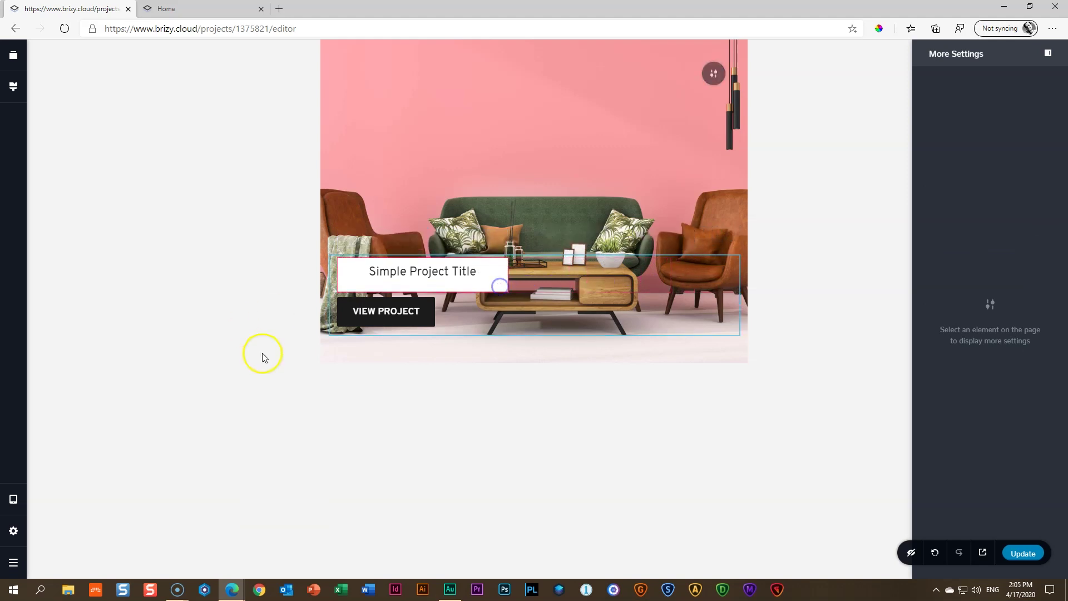
Give the title text a single 0 px margin on all sides
click(402, 271)
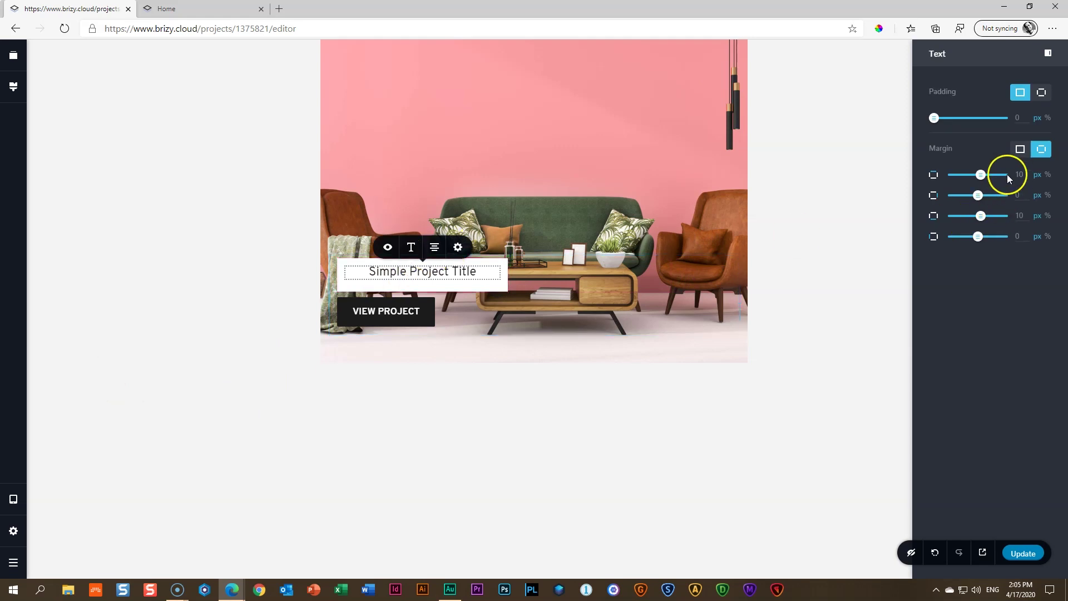
click(1019, 150)
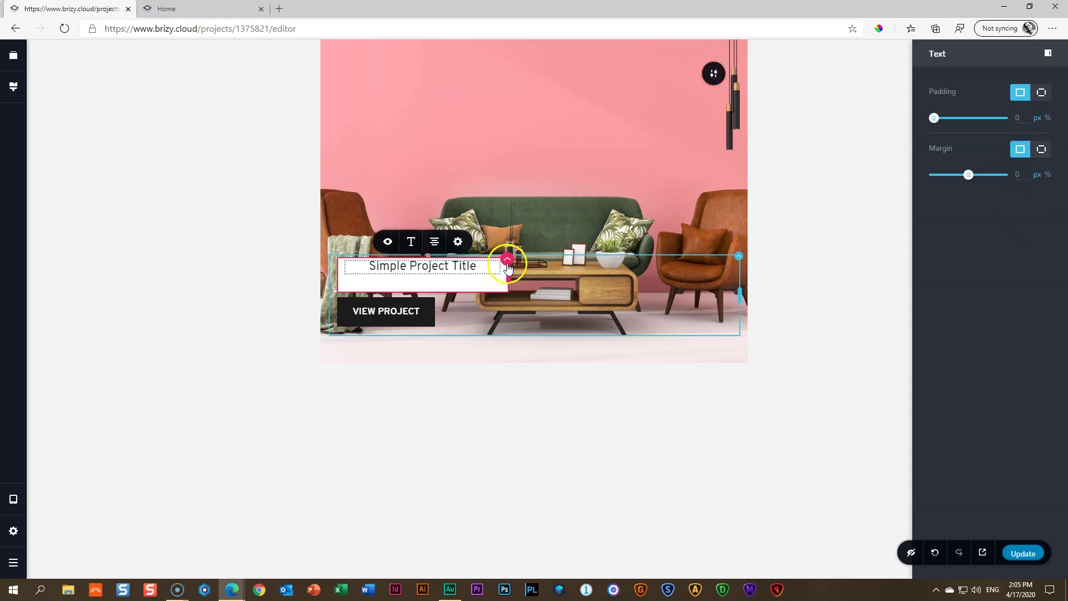
click(506, 262)
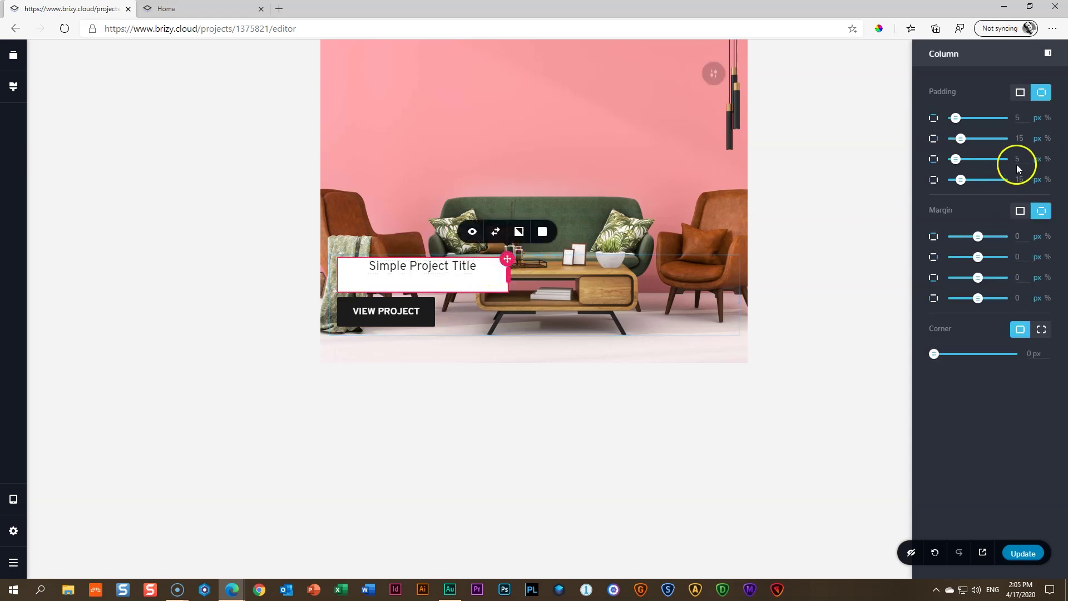
Give the title column 25 padding on all sides, then change the bottom padding to 20
click(1019, 93)
drag(1025, 120, 1004, 118)
text(25)
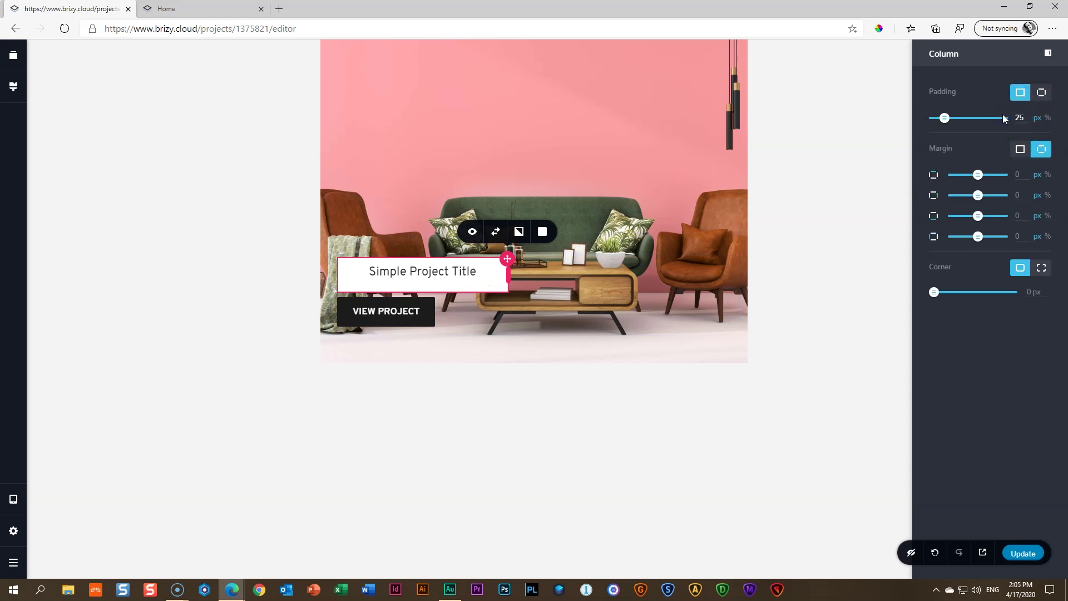
click(1041, 95)
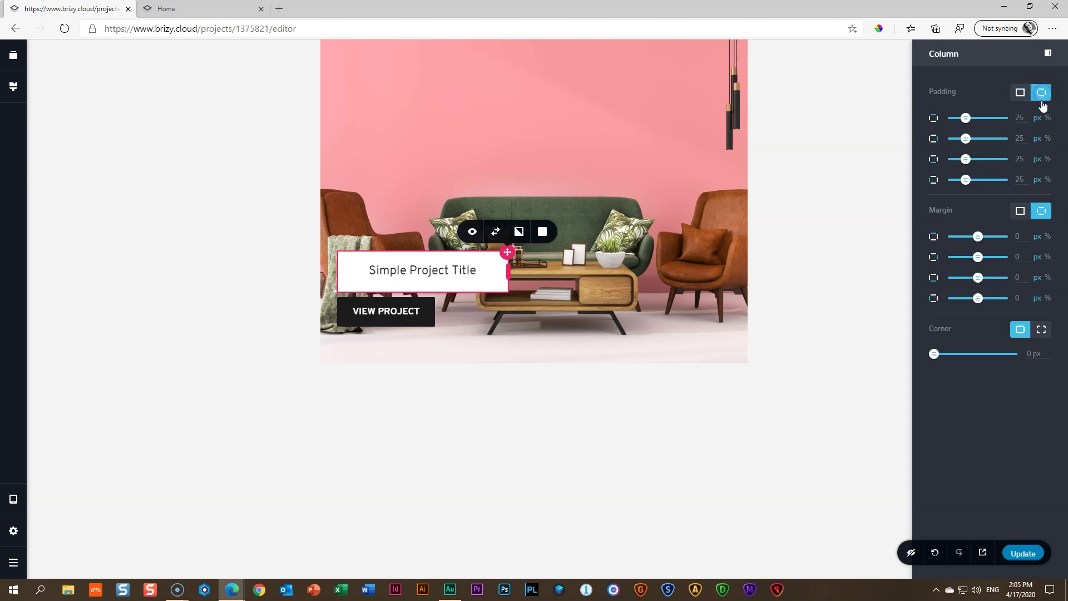
double_click(1019, 159)
text(20)
click(841, 240)
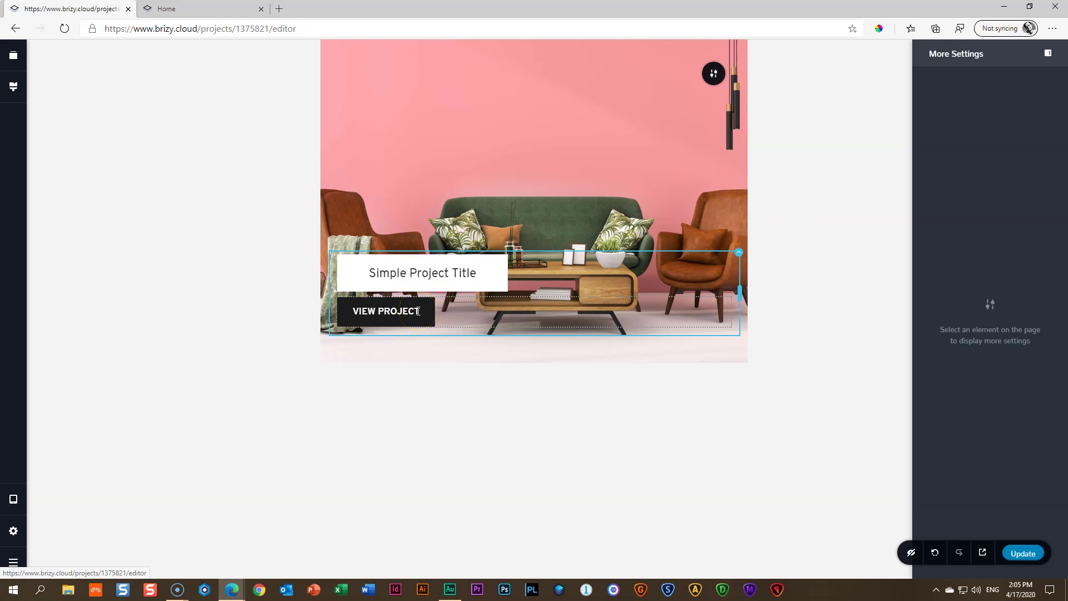
Switch the VIEW PROJECT button's margin to a single all-sides value
click(387, 311)
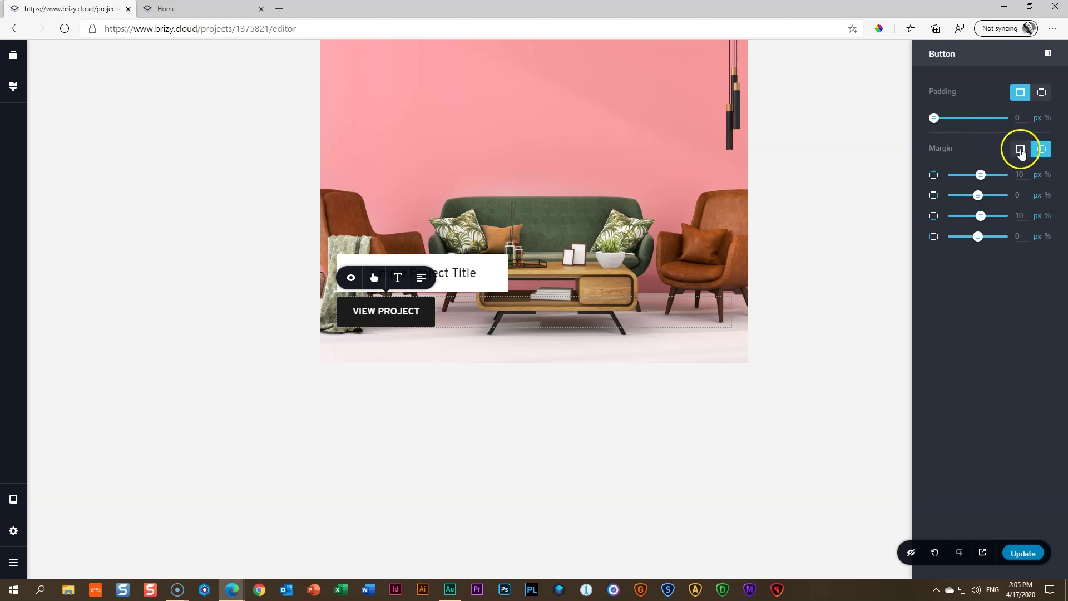
click(1018, 150)
click(470, 387)
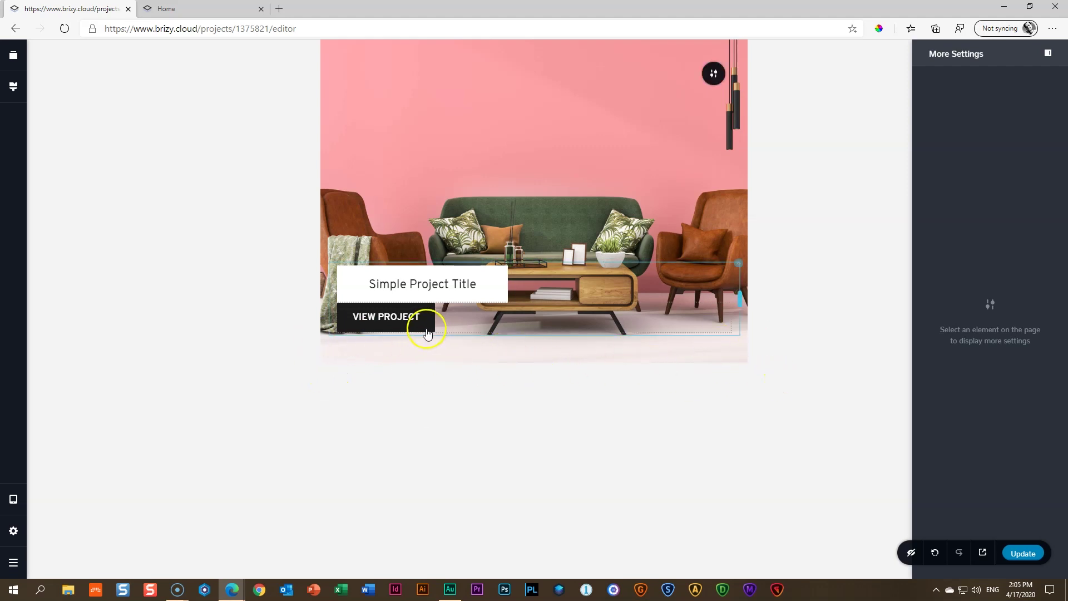
Set the VIEW PROJECT label to Normal weight with 1.0 letter spacing
click(393, 316)
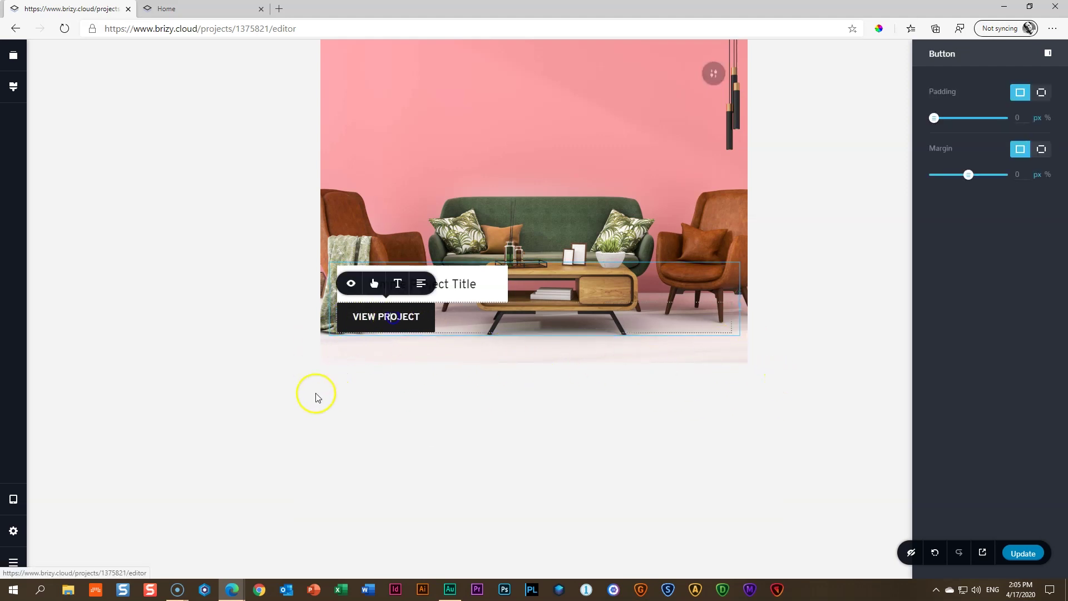
click(391, 317)
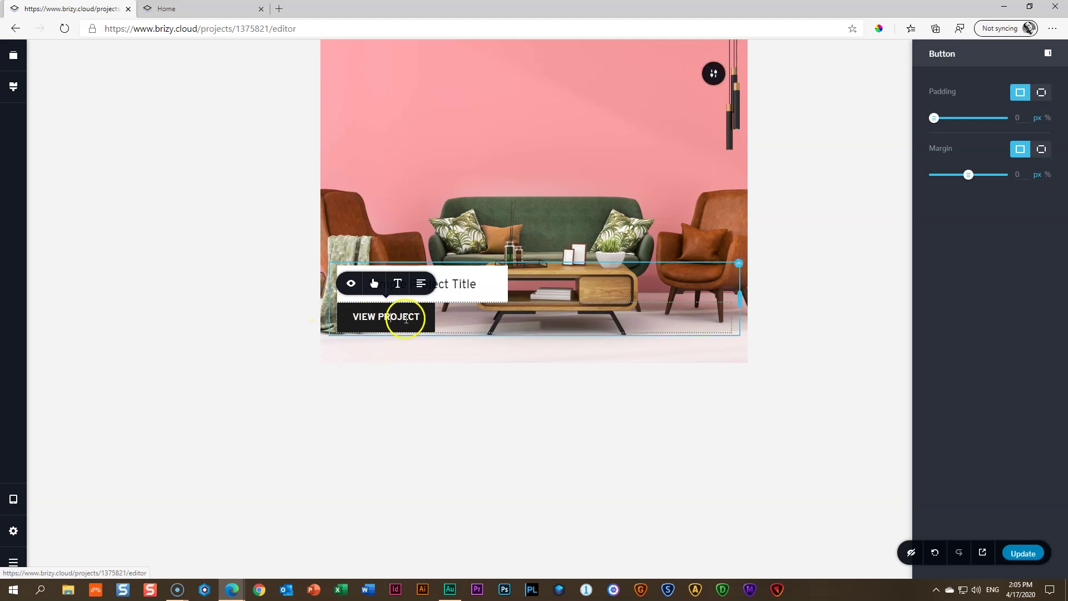
click(398, 284)
click(420, 215)
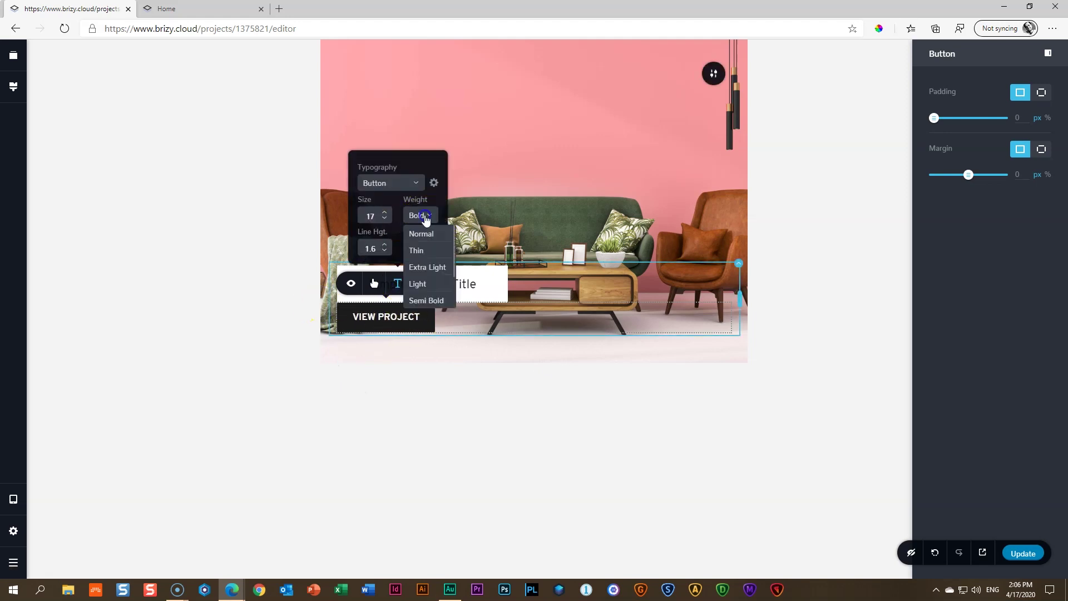
click(418, 233)
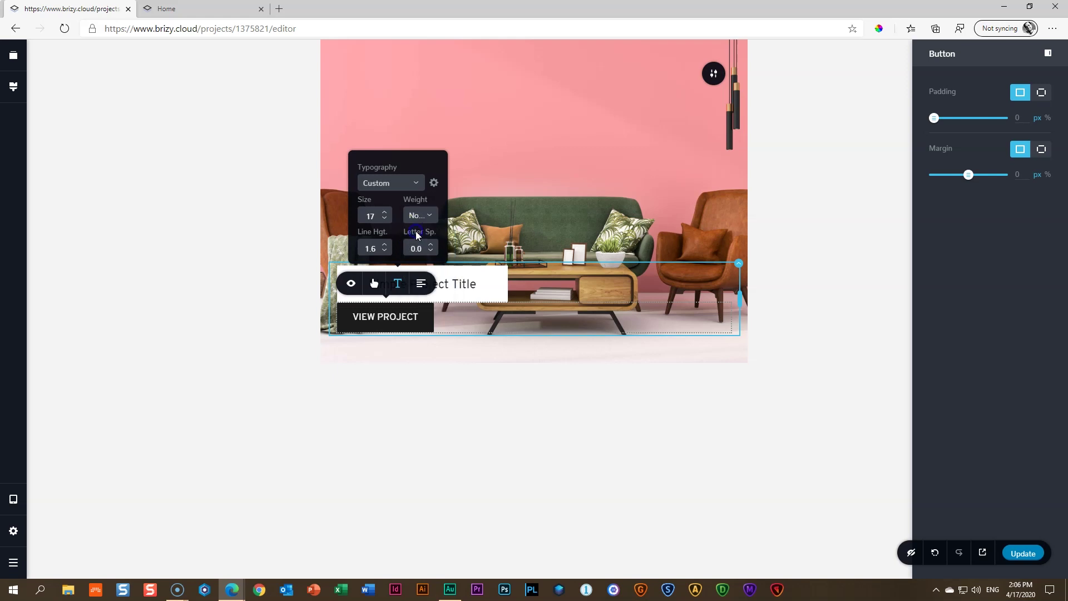
click(432, 245)
click(432, 245)
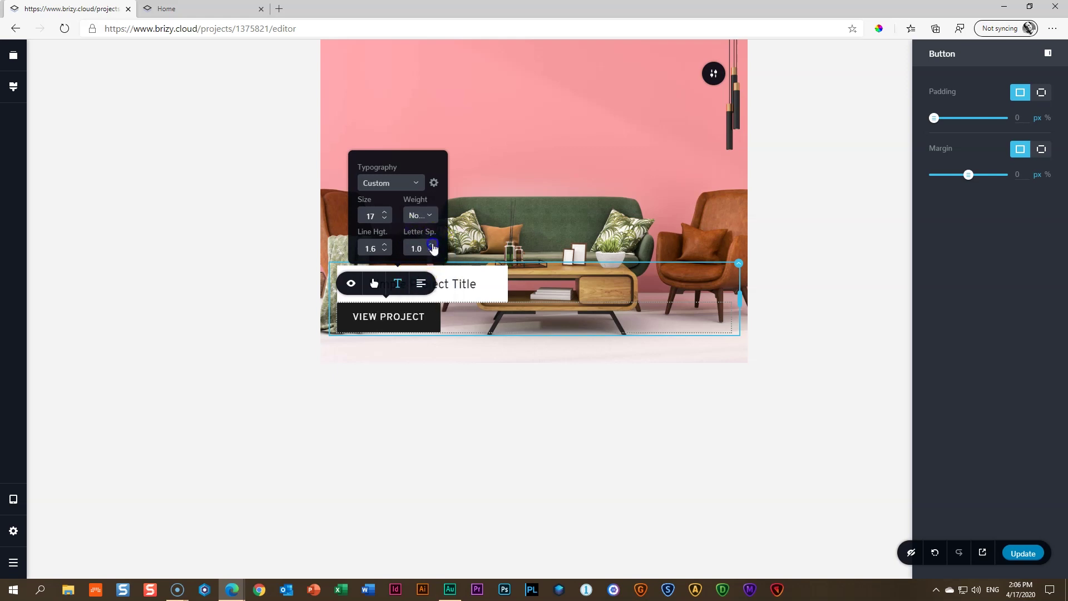
click(266, 305)
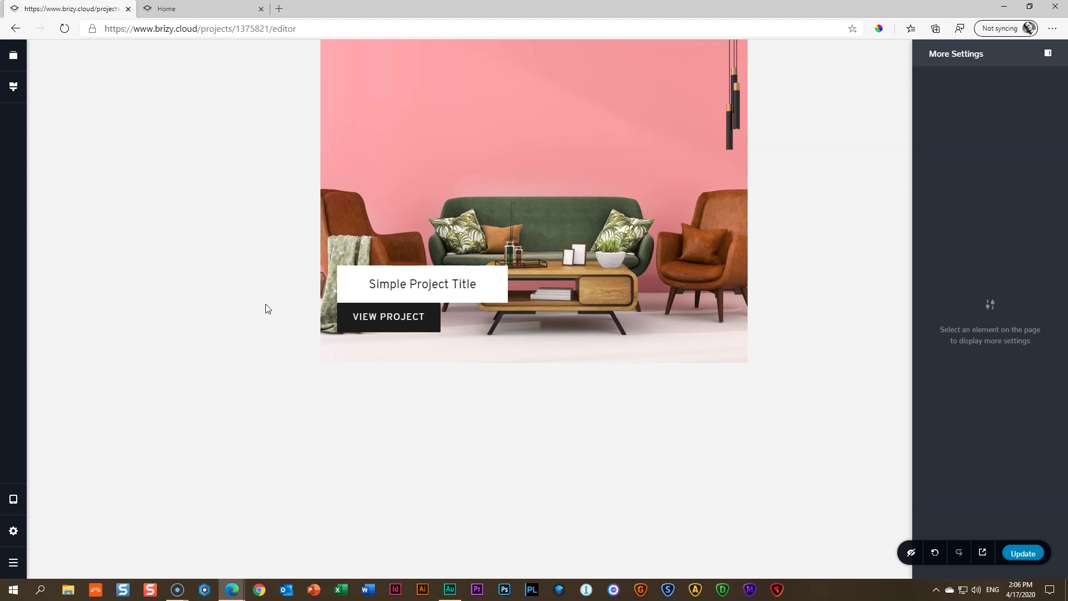
click(189, 328)
click(192, 332)
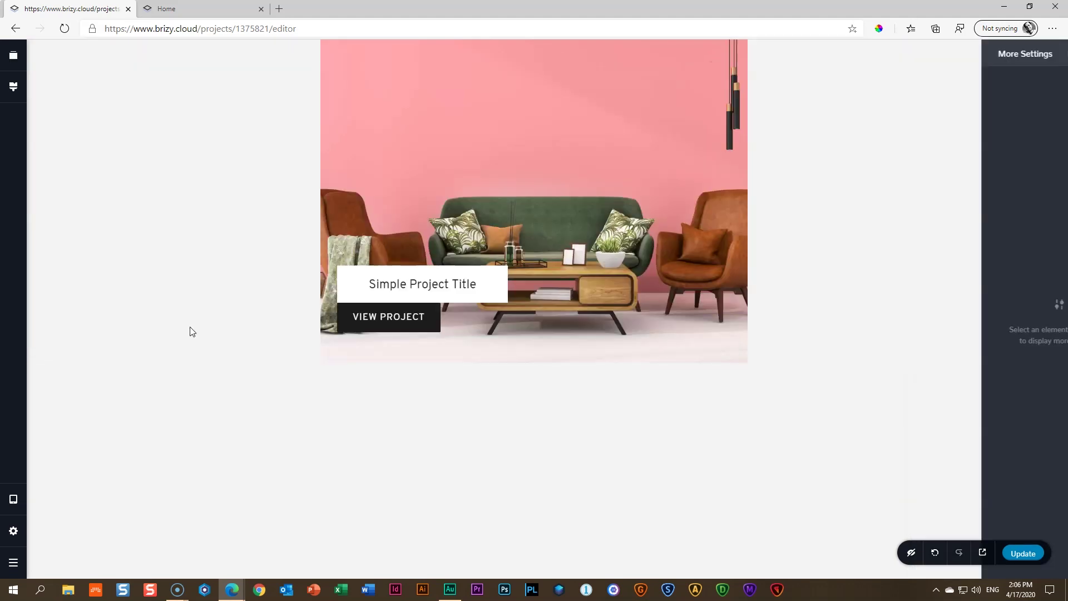
In the mobile layout, hide the column holding the title
key(ctrl+shift+m)
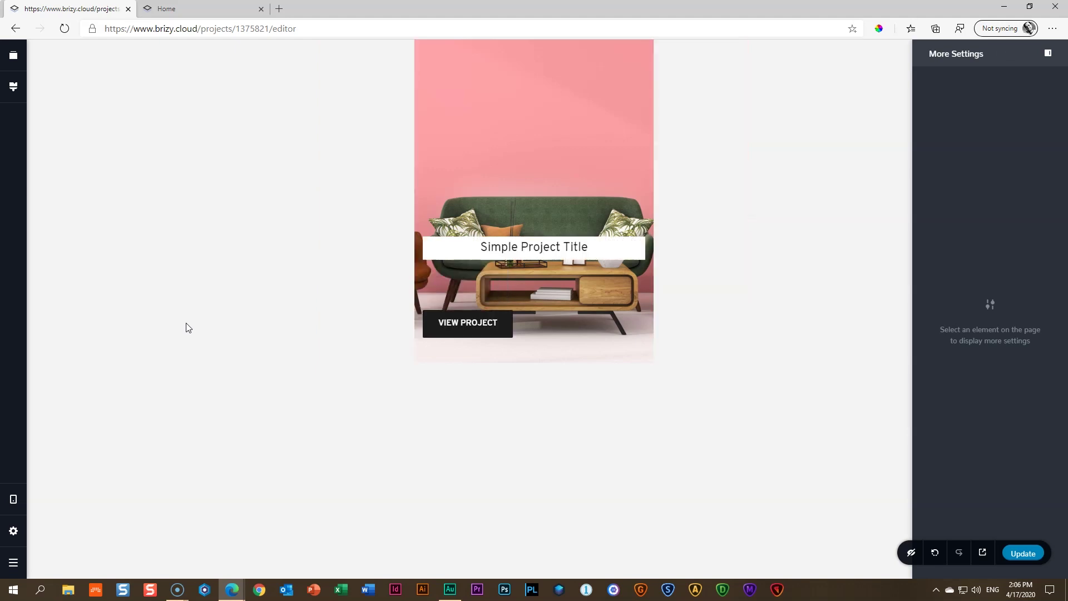
click(482, 289)
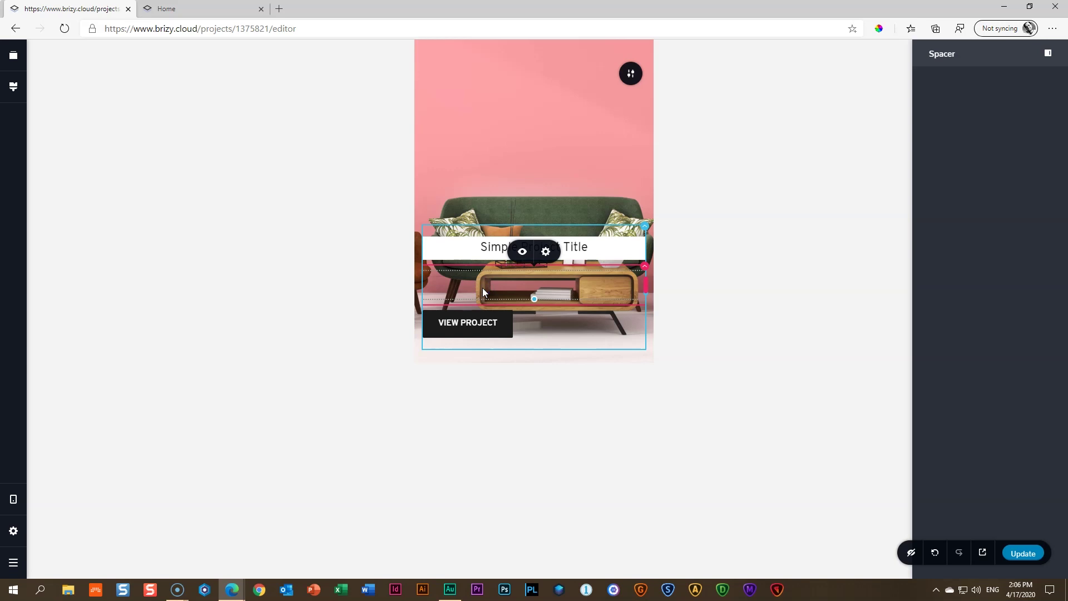
click(276, 322)
click(535, 302)
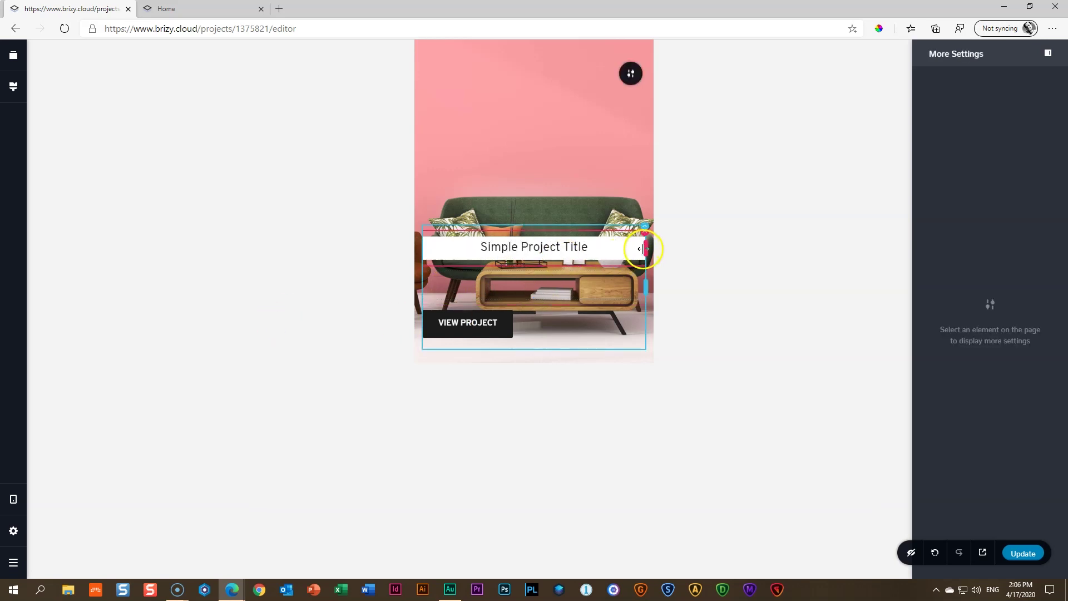
click(455, 285)
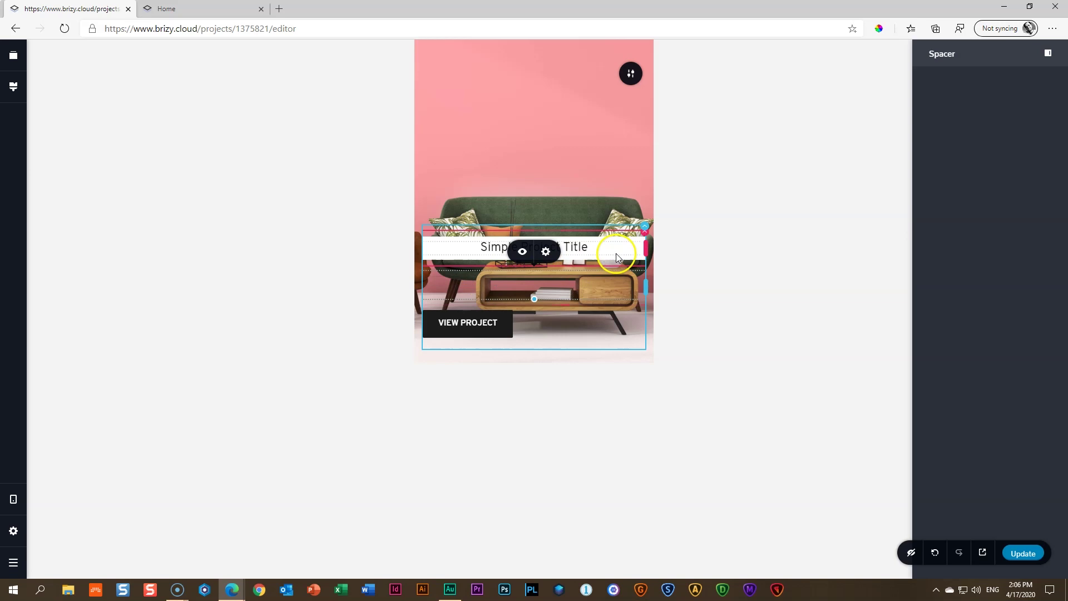
click(465, 250)
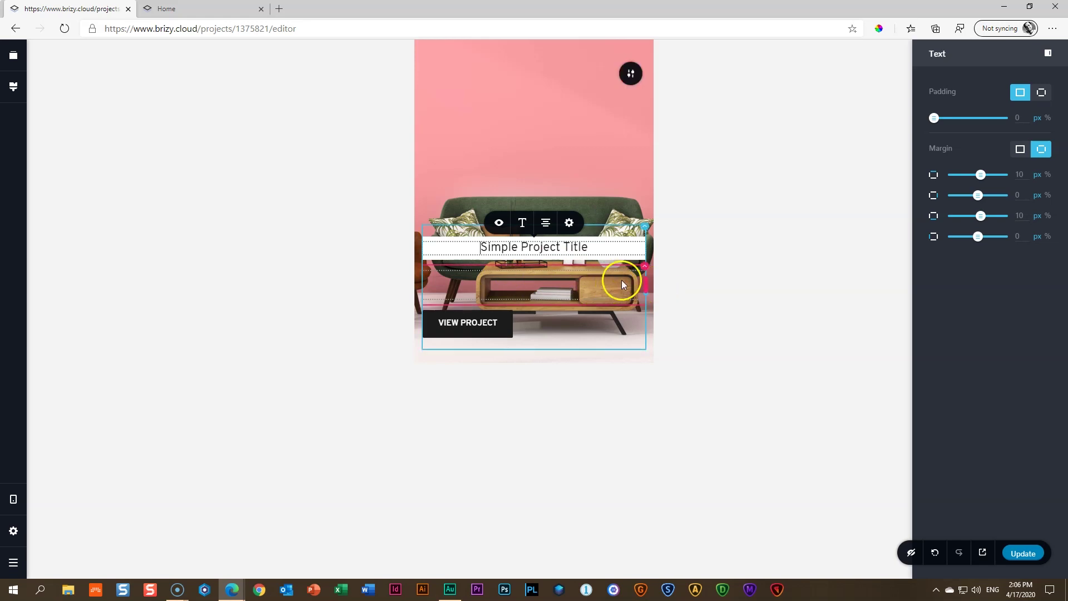
click(644, 270)
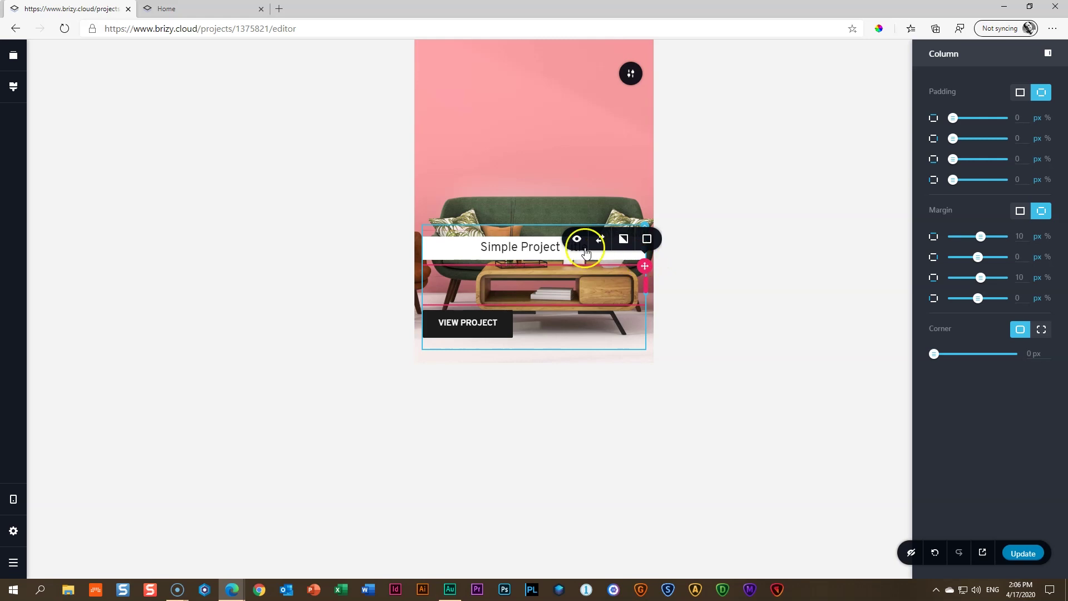
click(578, 240)
click(592, 227)
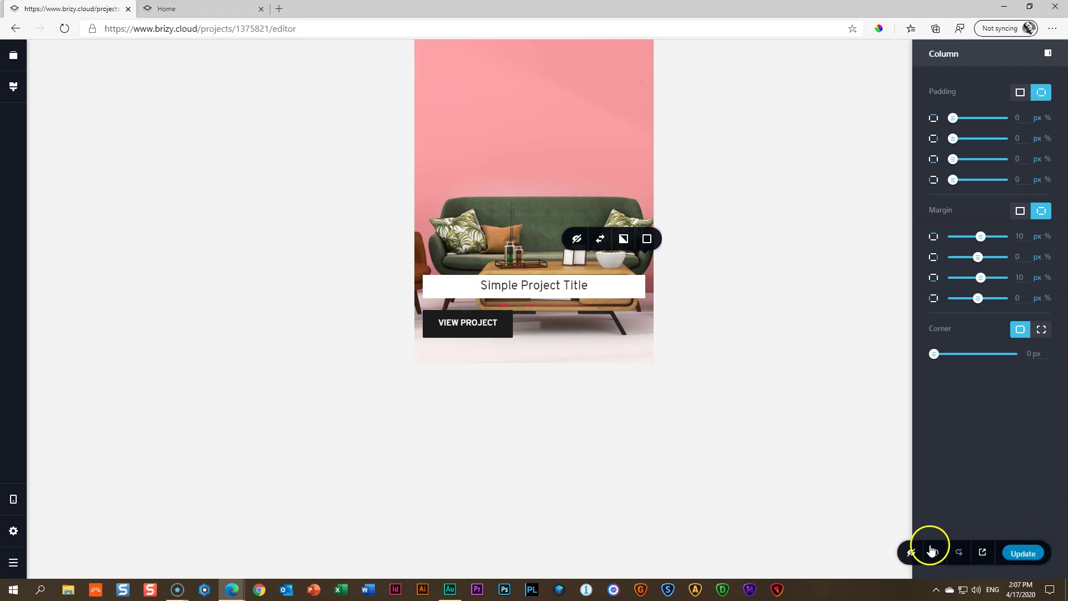
Turn Show Hidden Elements on to check the canvas, then turn it back off
click(916, 544)
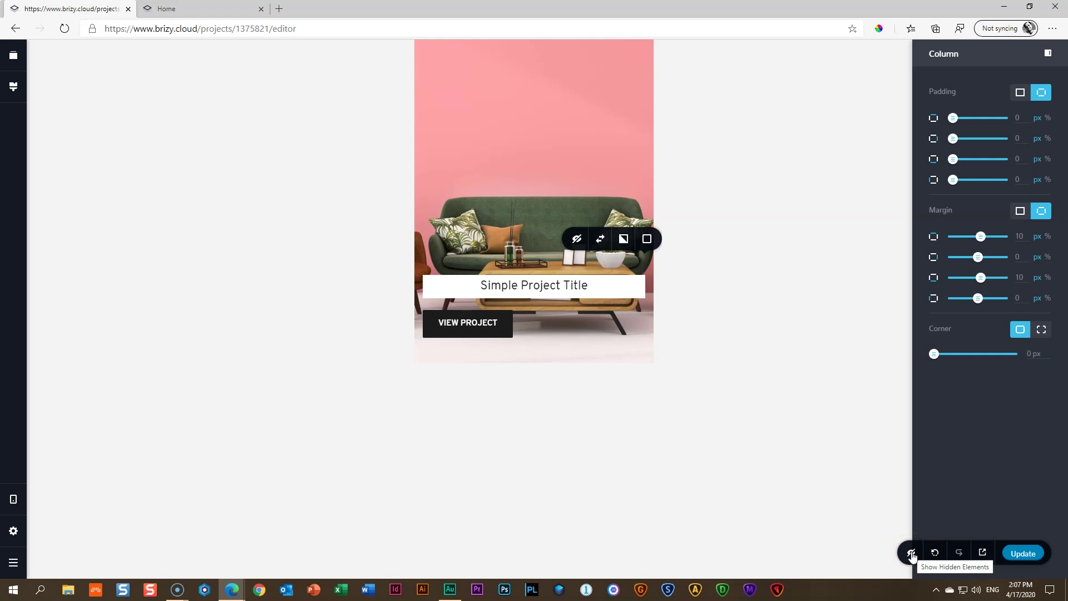
click(912, 553)
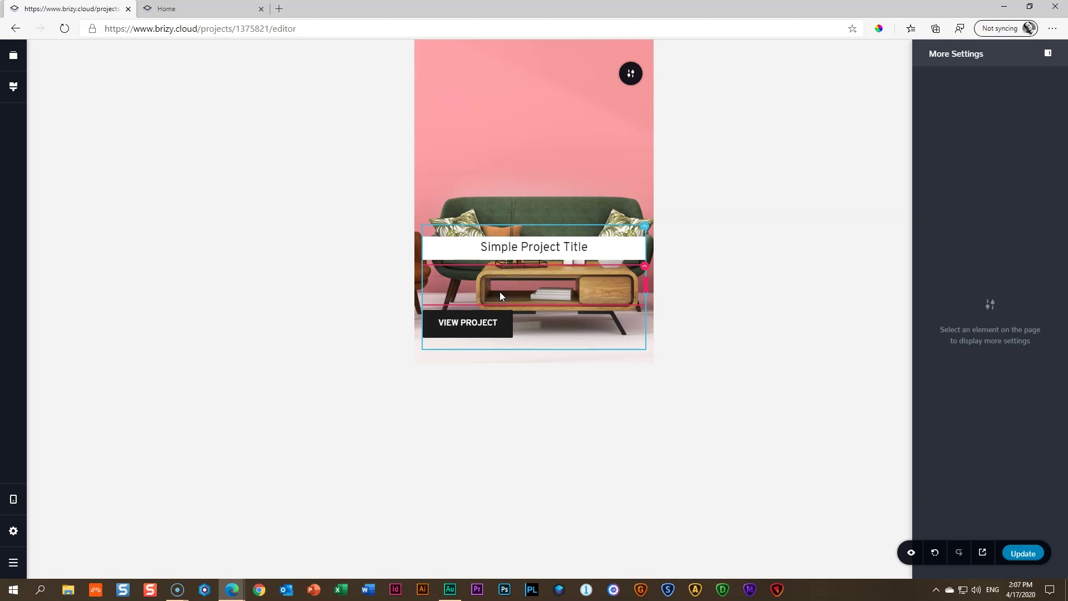
click(912, 554)
click(734, 465)
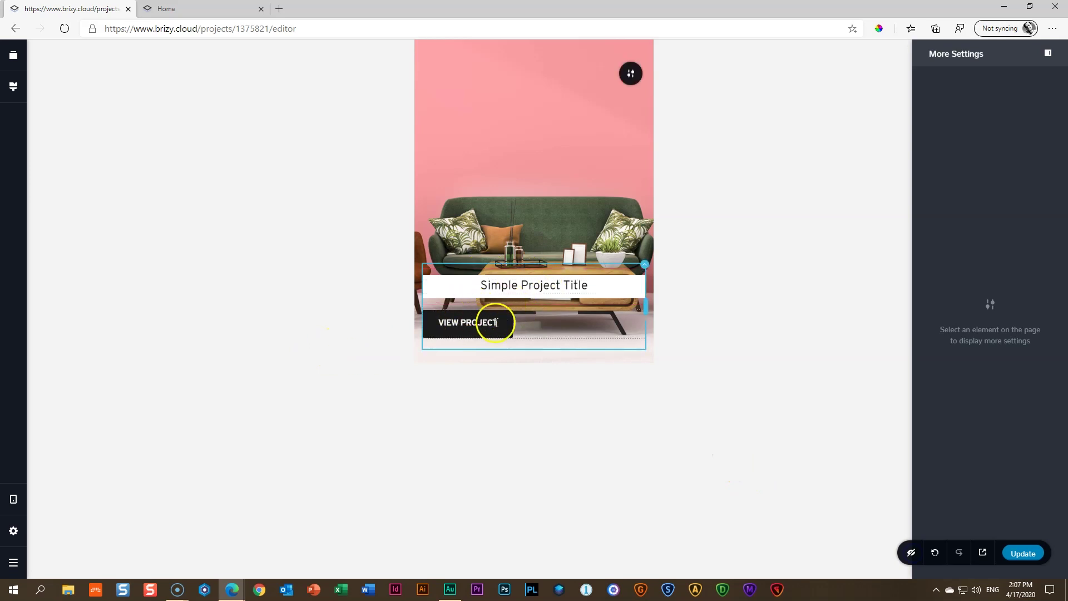
Give the title column 15 px padding on all sides with 10 px at the bottom
click(537, 290)
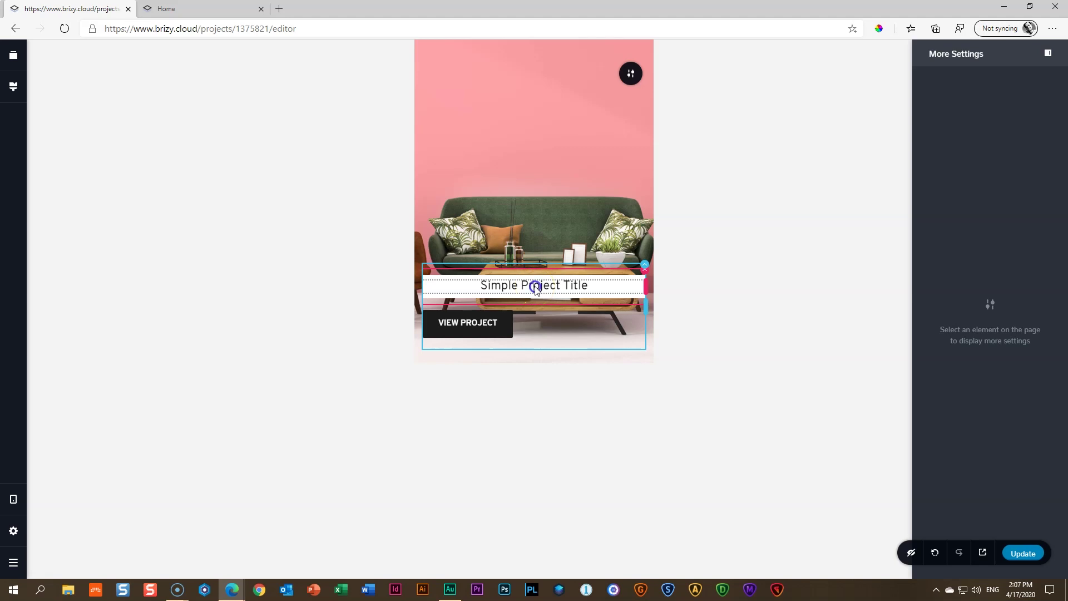
click(522, 261)
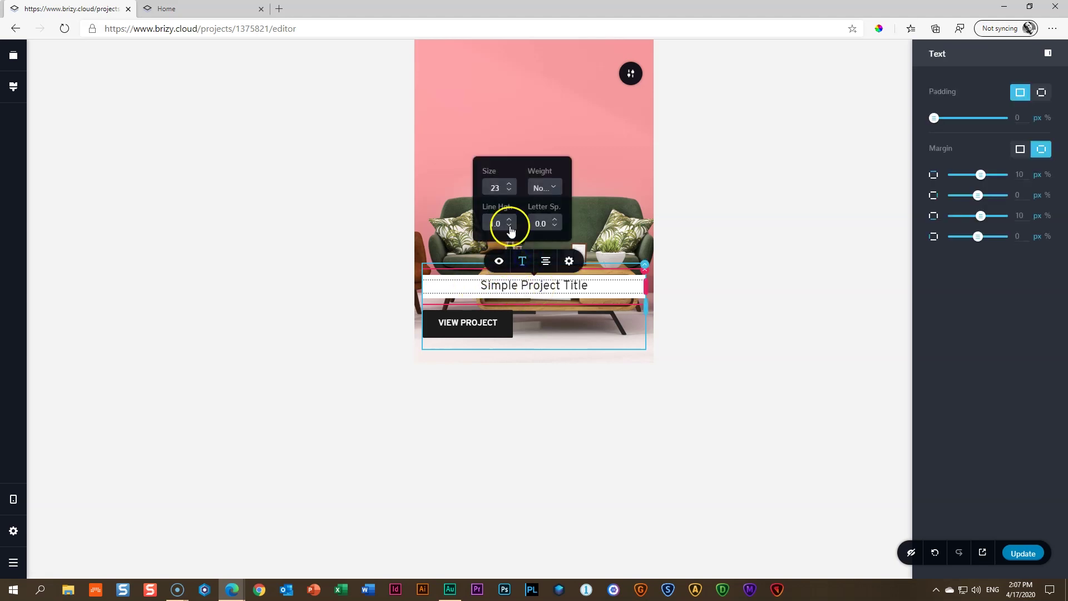
click(534, 284)
click(614, 285)
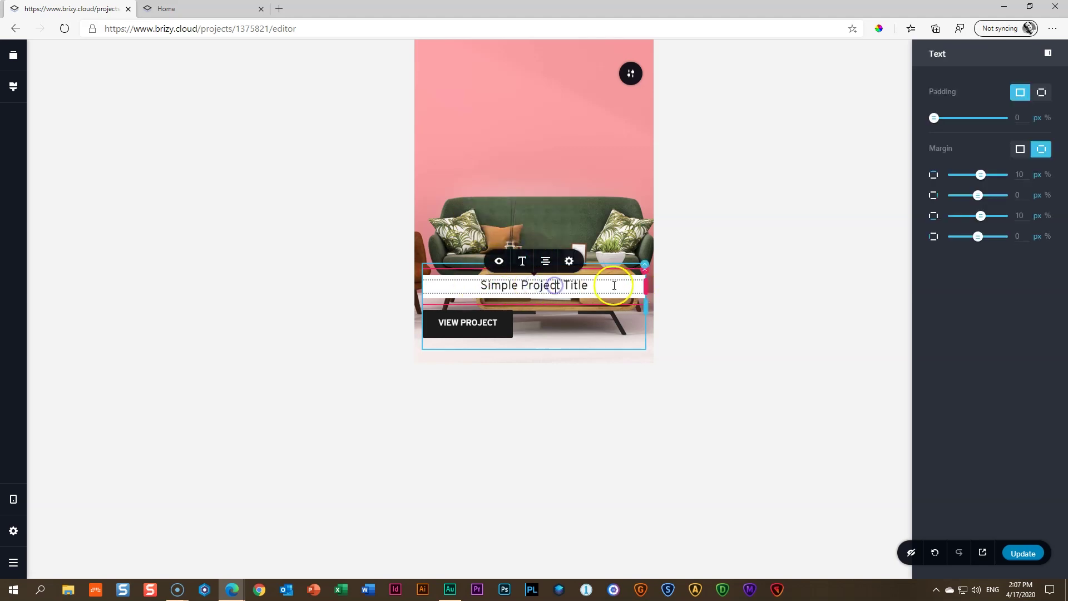
click(630, 284)
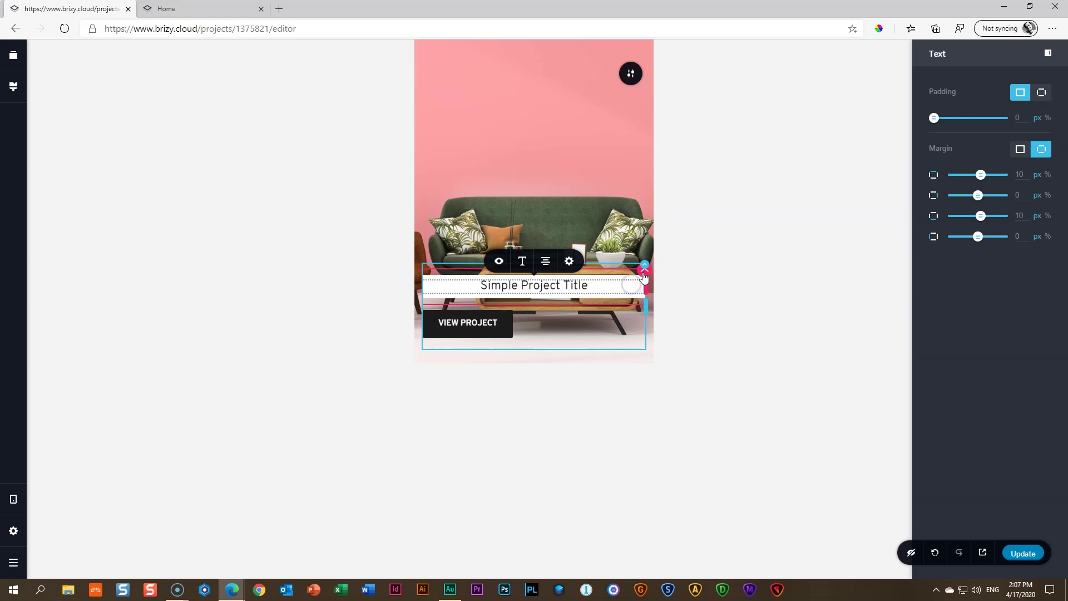
click(644, 277)
click(1019, 95)
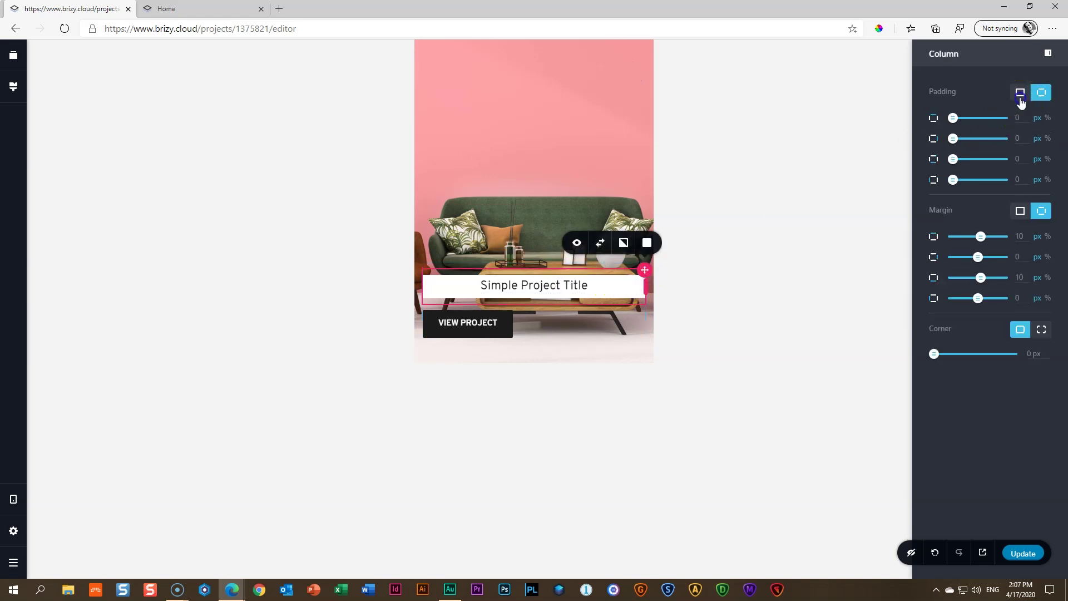
click(1017, 118)
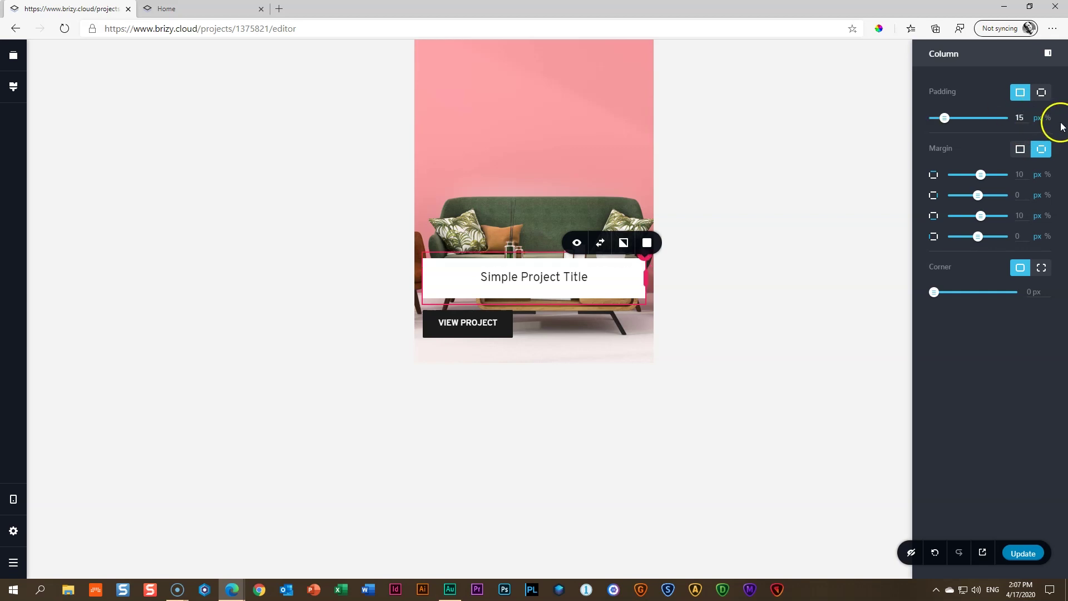
click(1043, 94)
click(1020, 159)
text(10)
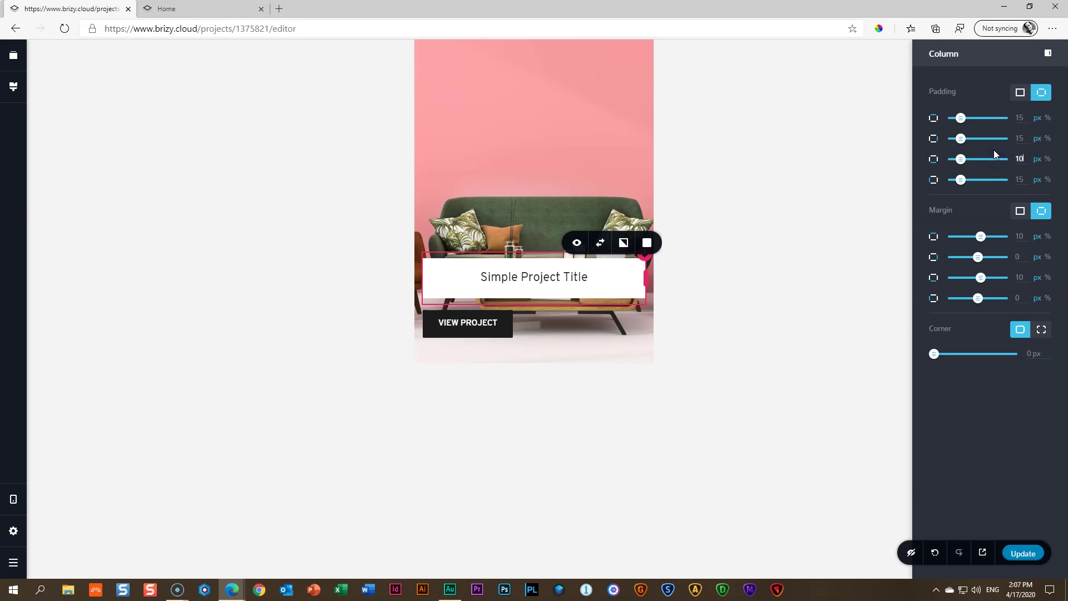
click(786, 192)
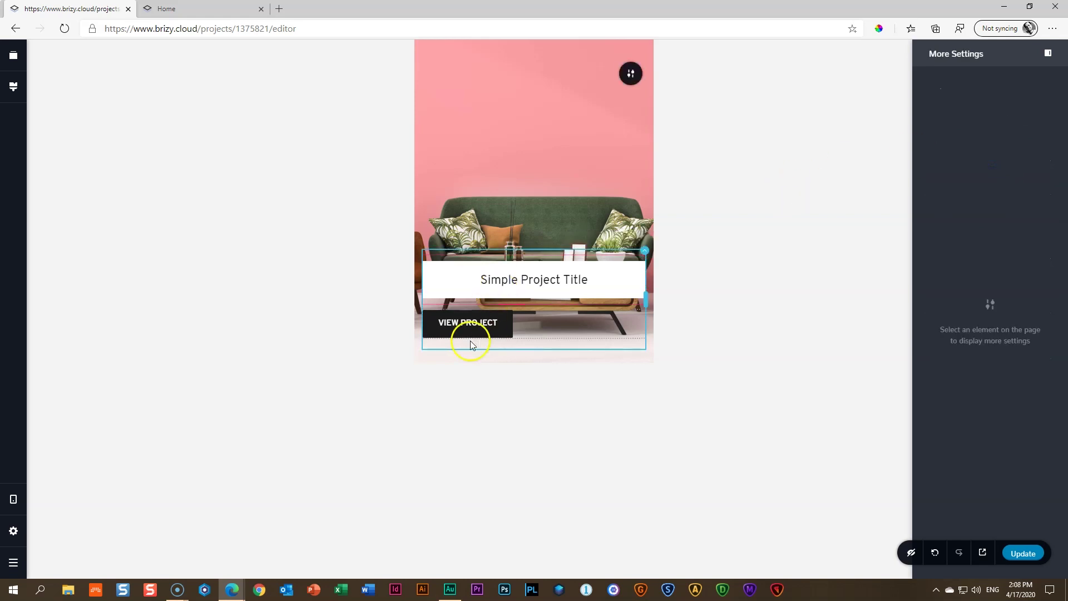
Set the VIEW PROJECT button and title column margins to a single 0 value
click(470, 324)
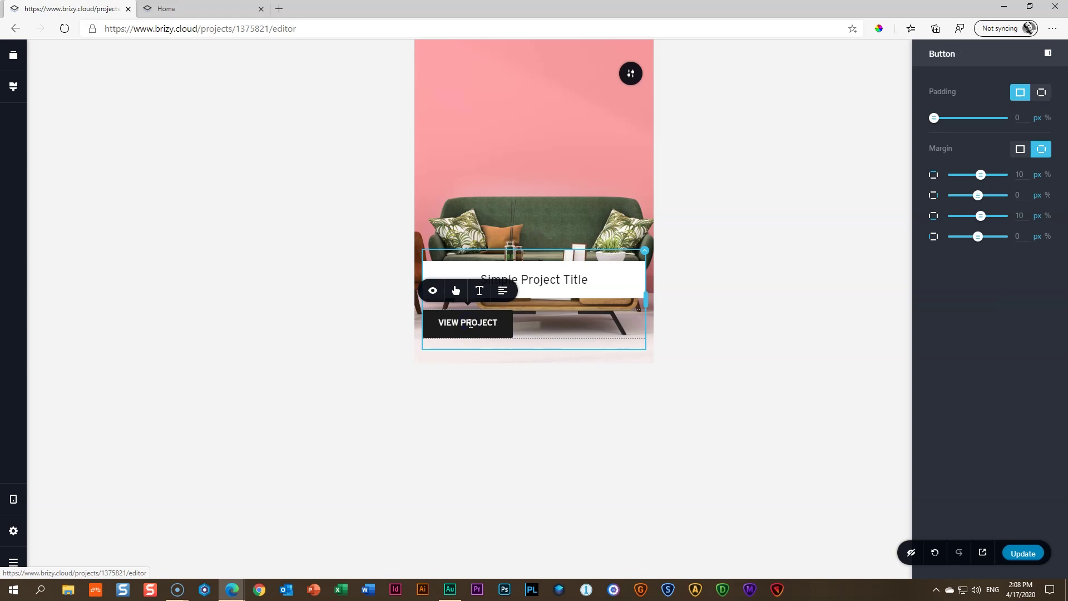
click(1020, 149)
click(788, 199)
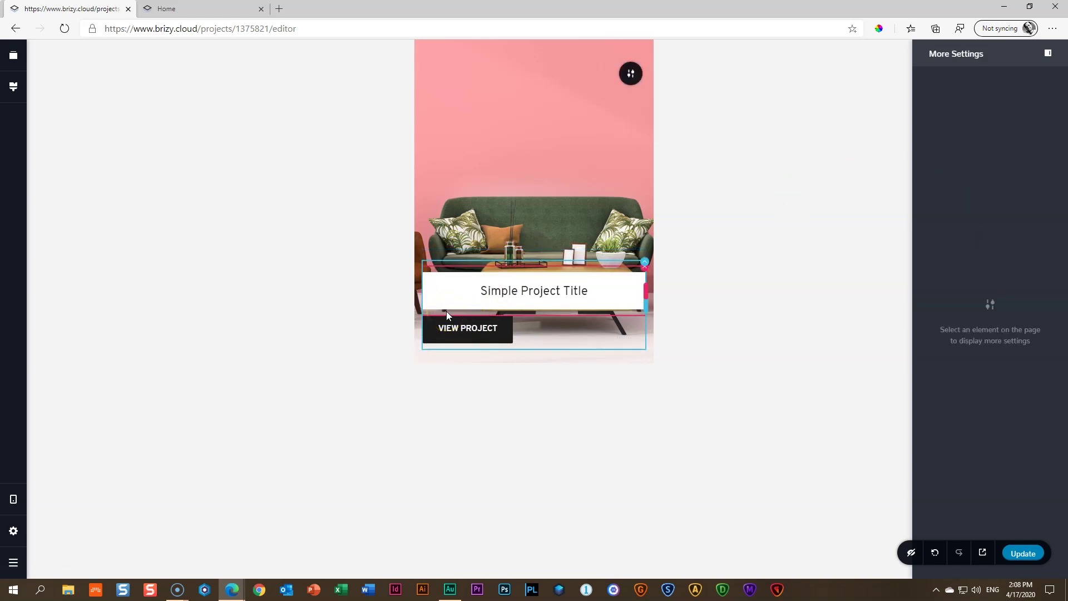
click(644, 273)
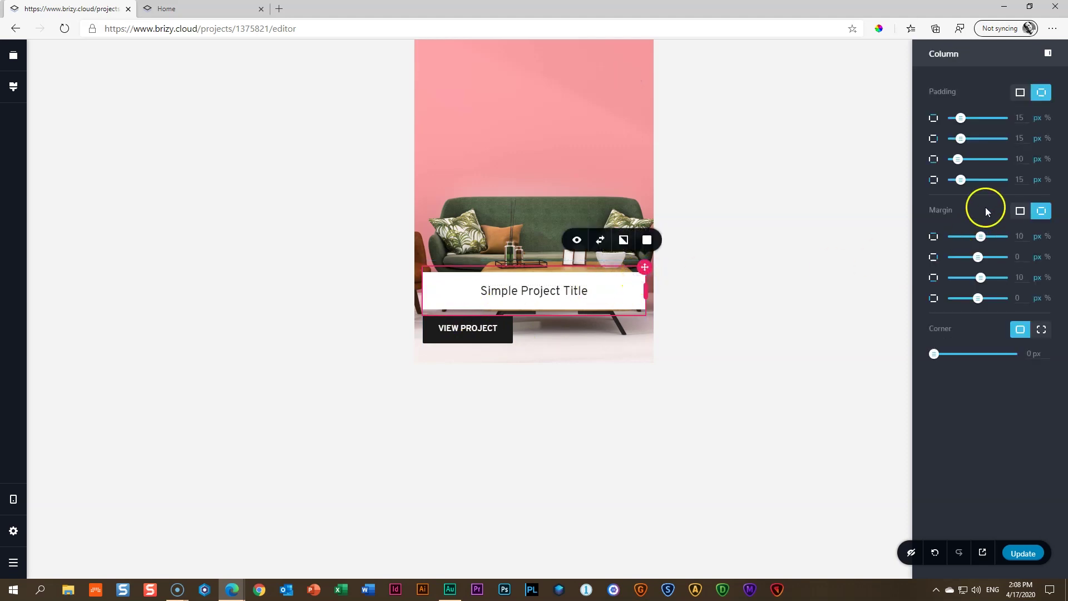
click(1020, 211)
double_click(1019, 236)
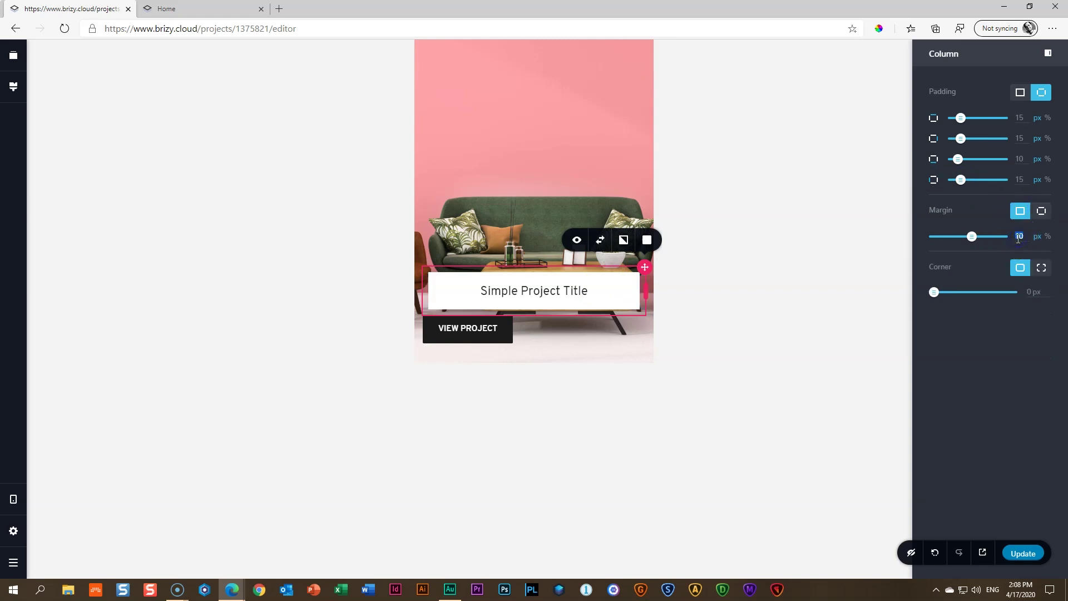
text(0)
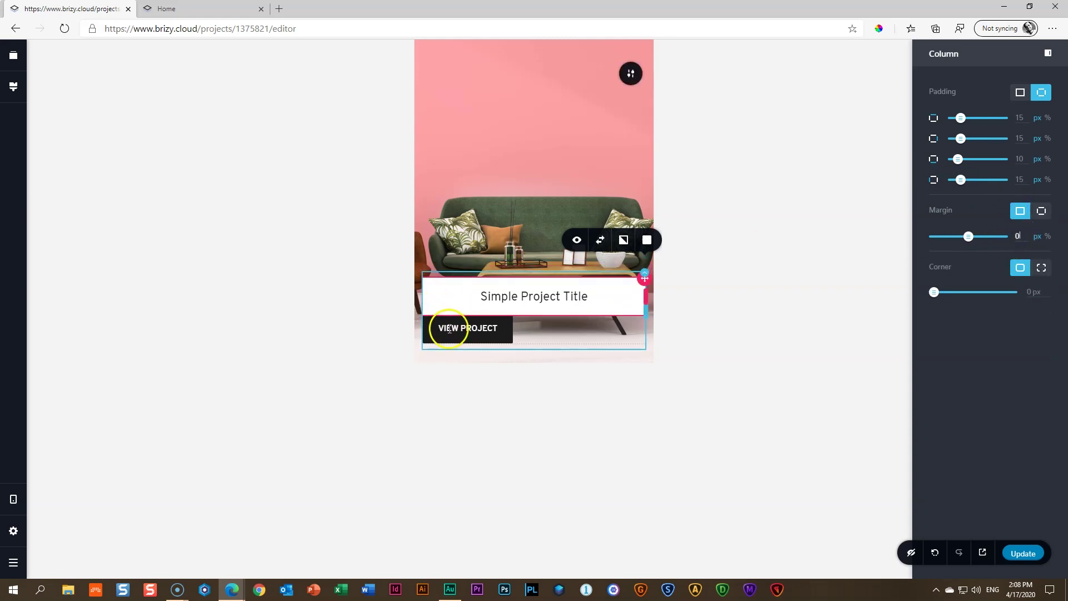
click(368, 360)
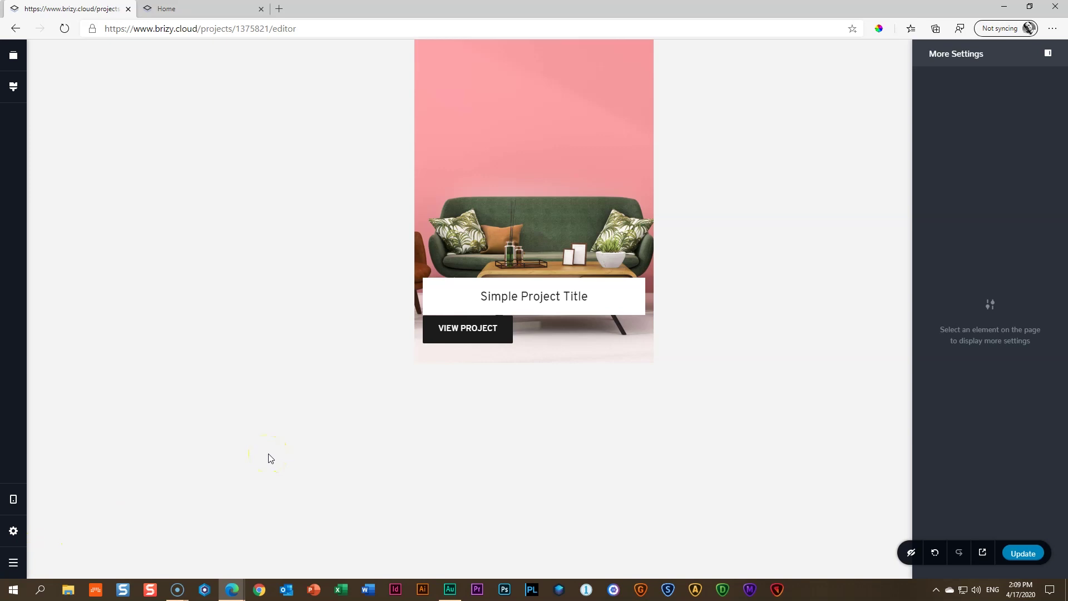
Return the editor to desktop view, save the page, and open the live preview
key(ctrl+shift+t)
key(ctrl+shift+d)
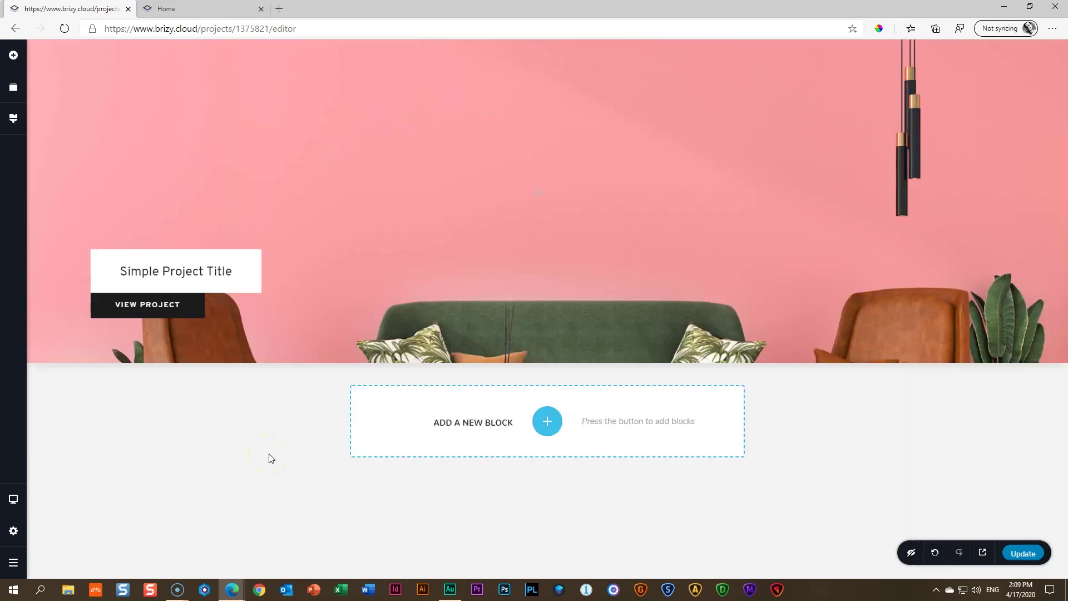
key(ctrl+s)
click(983, 554)
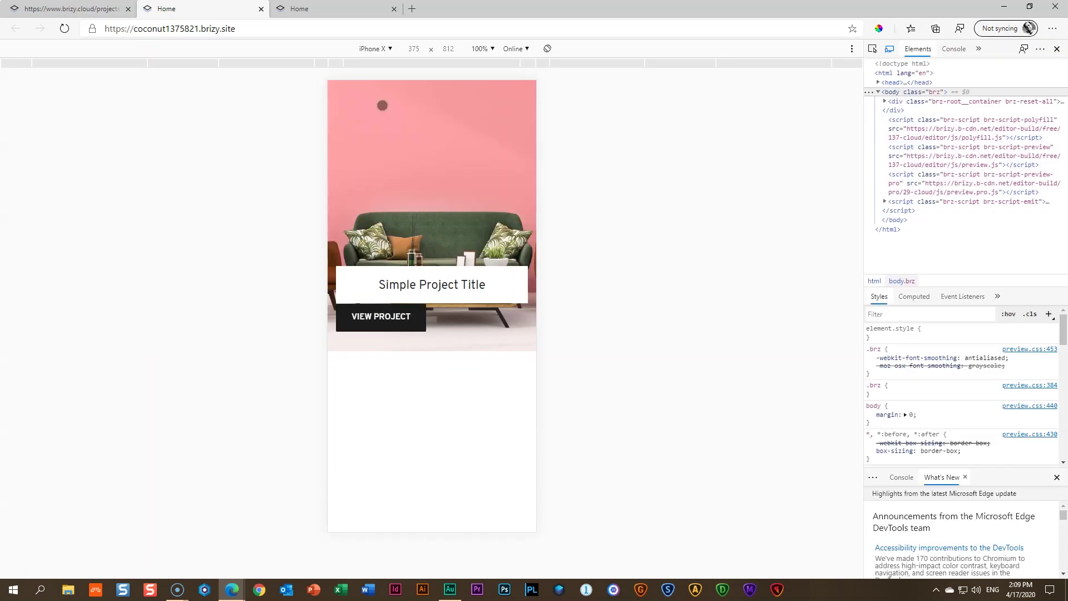
Open the browser's developer tools, showing the live page's HTML and styles
key(ctrl+shift+m)
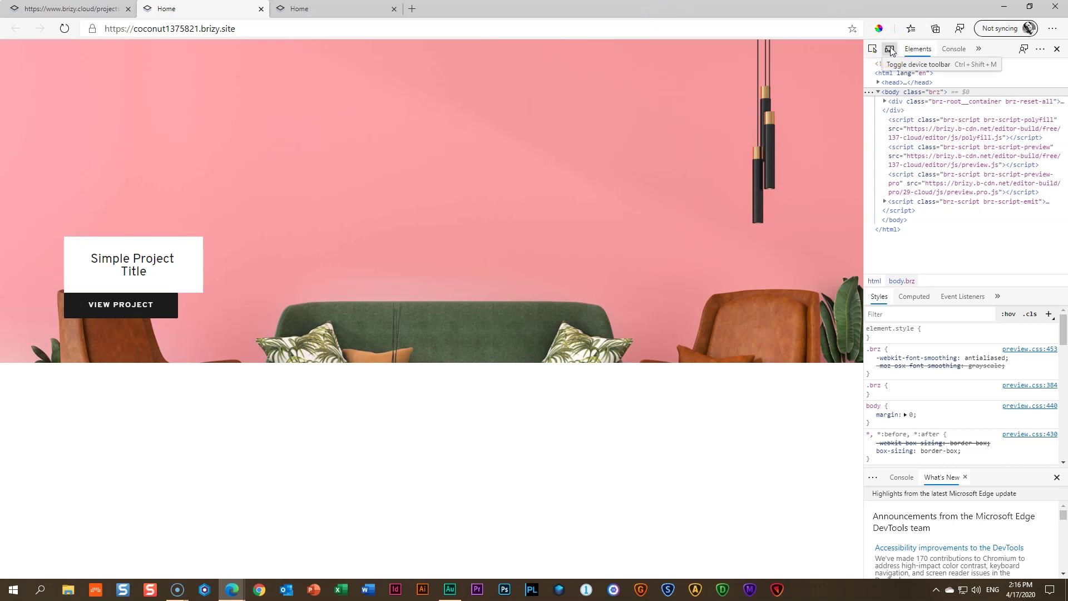
click(890, 50)
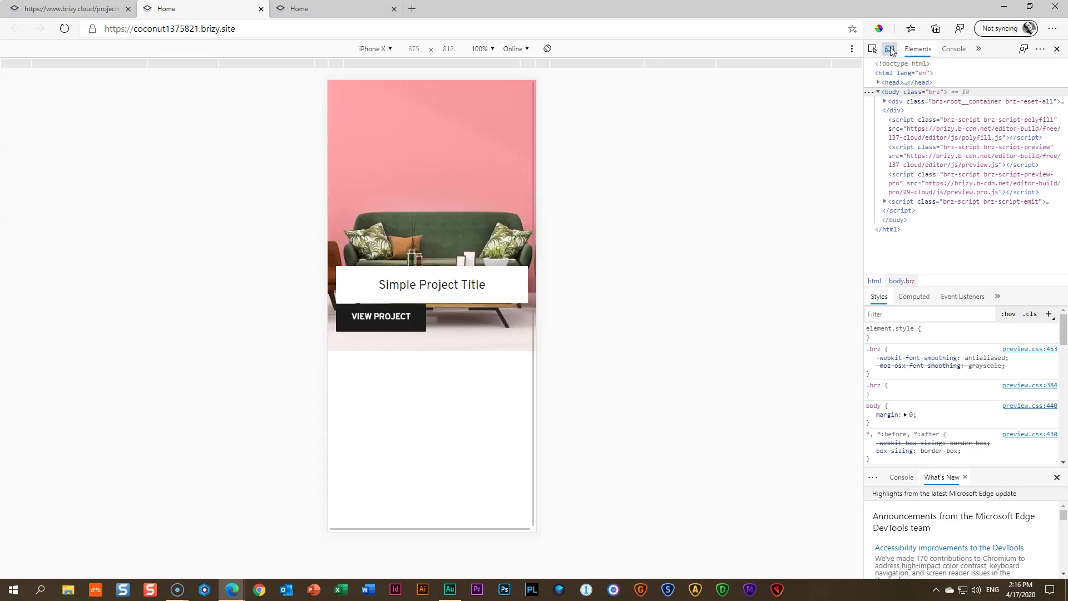
click(376, 50)
click(382, 231)
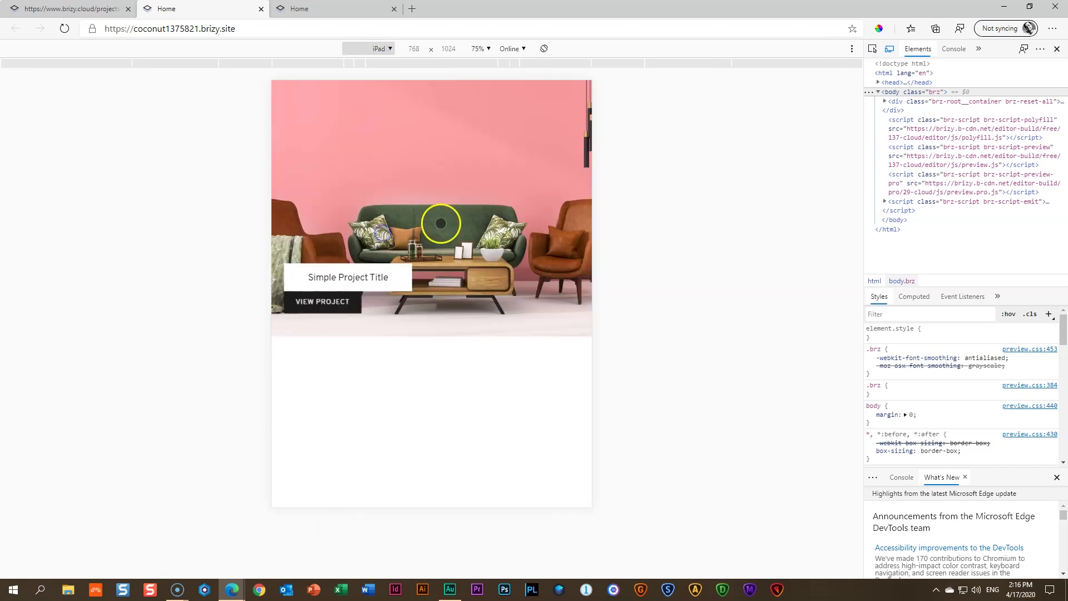
click(714, 193)
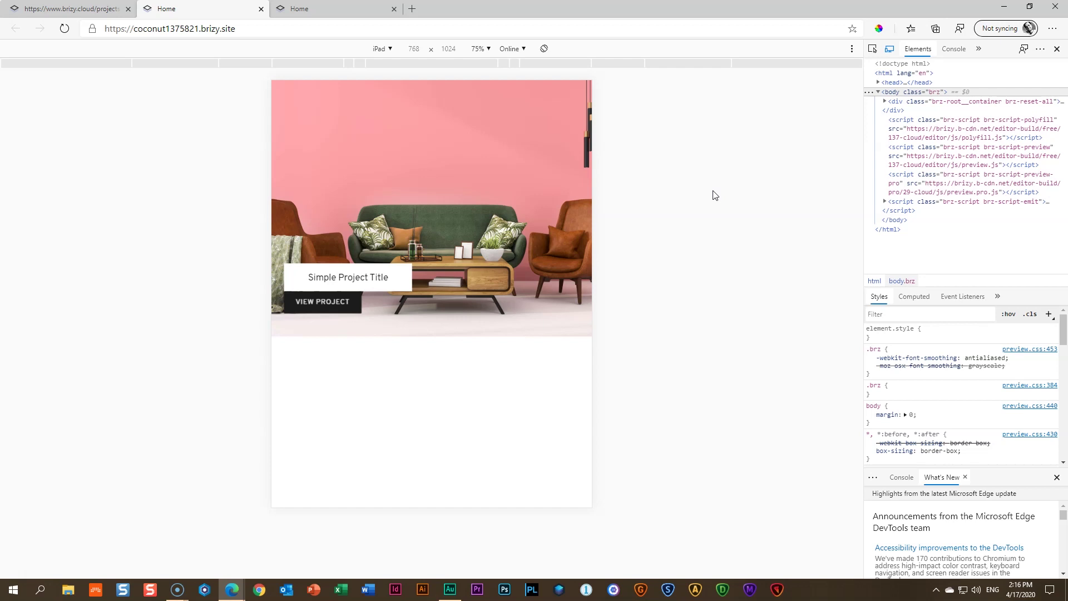
click(376, 48)
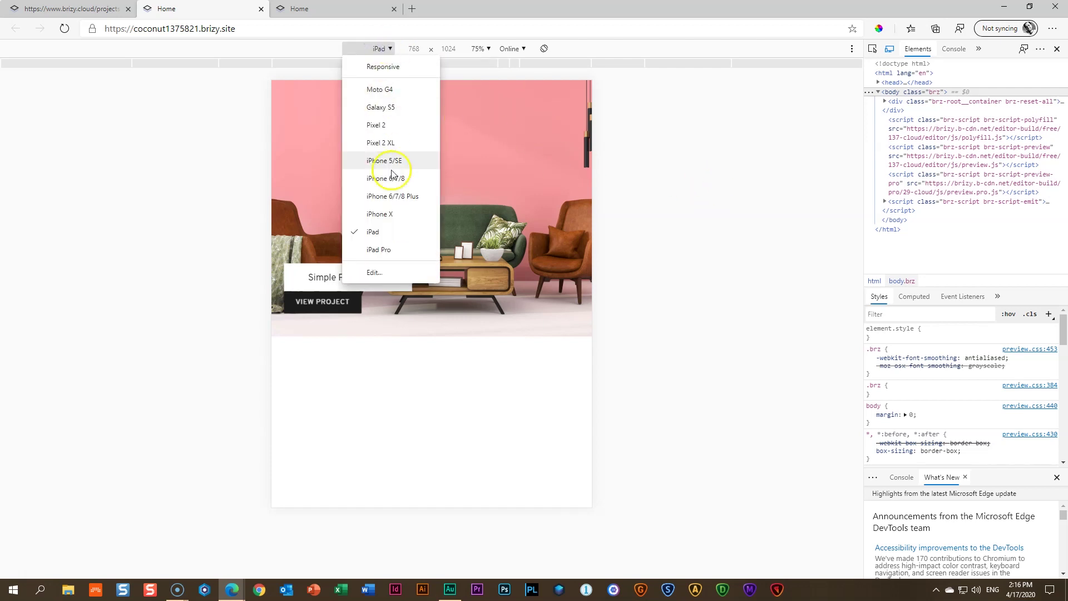
click(379, 213)
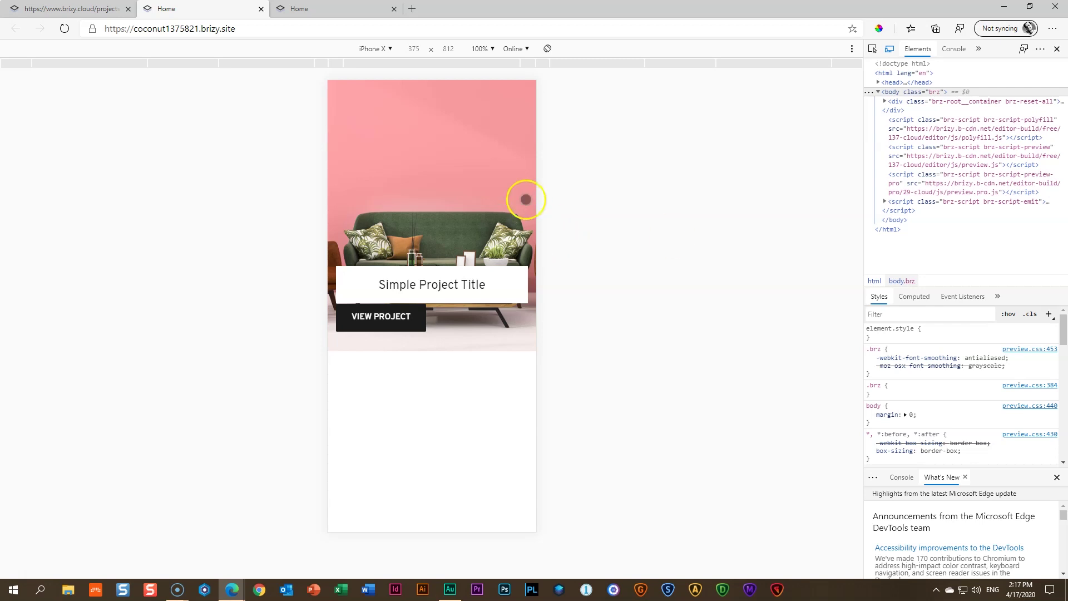
click(889, 51)
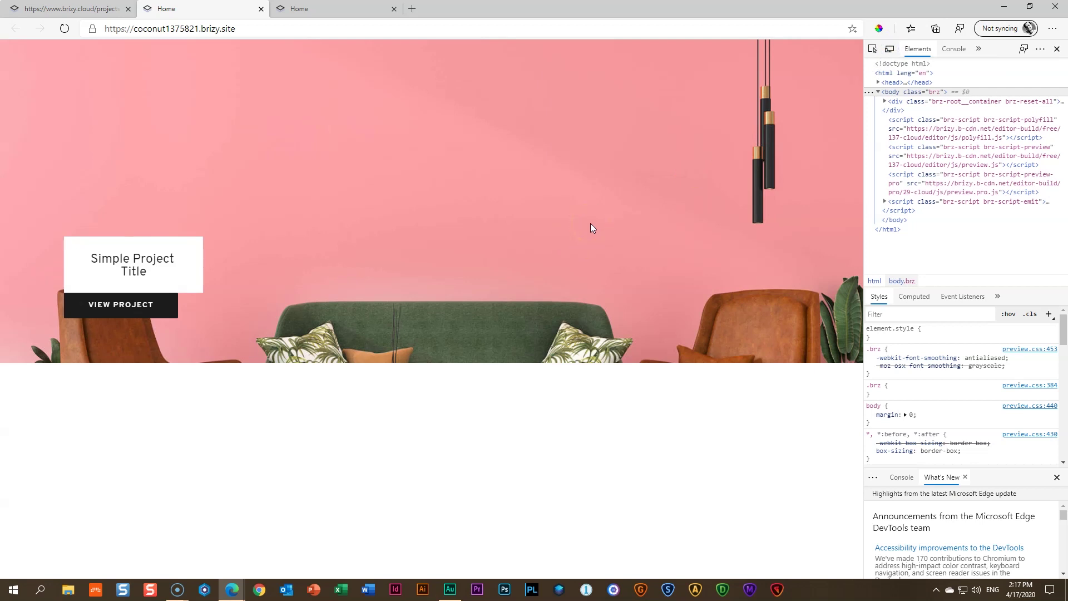
Close DevTools, check reflow by narrowing and widening the window, re-maximize, and close one preview tab
key(F12)
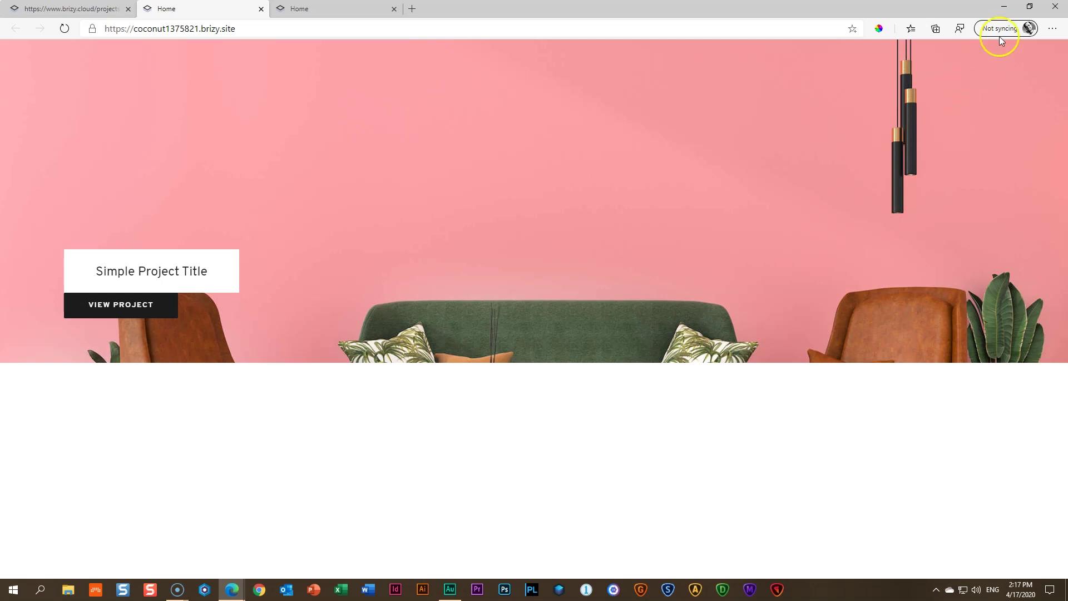
click(1029, 9)
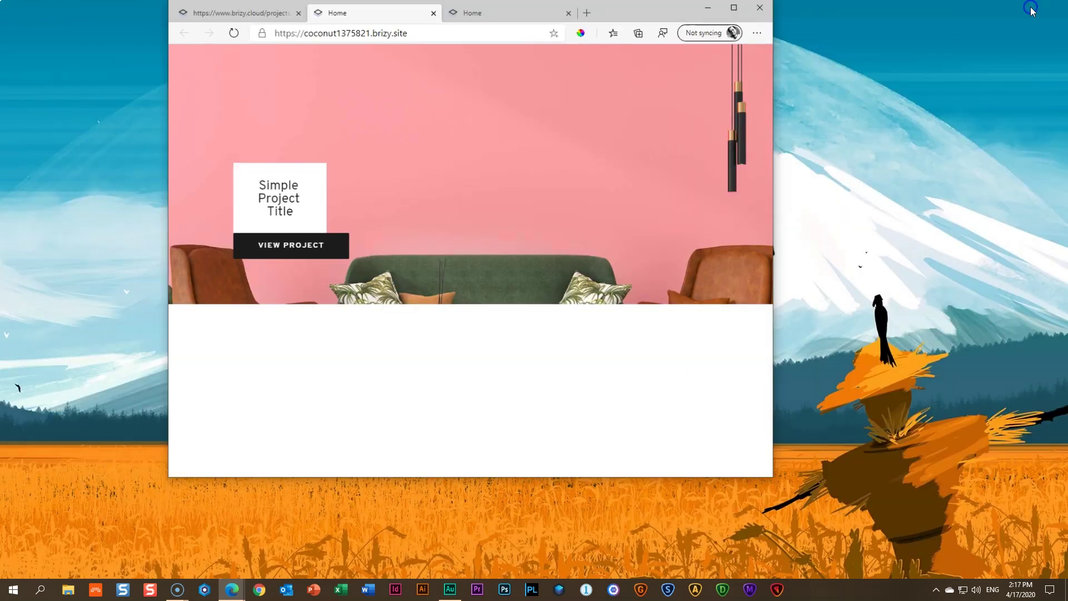
drag(776, 188, 524, 189)
drag(389, 192, 925, 191)
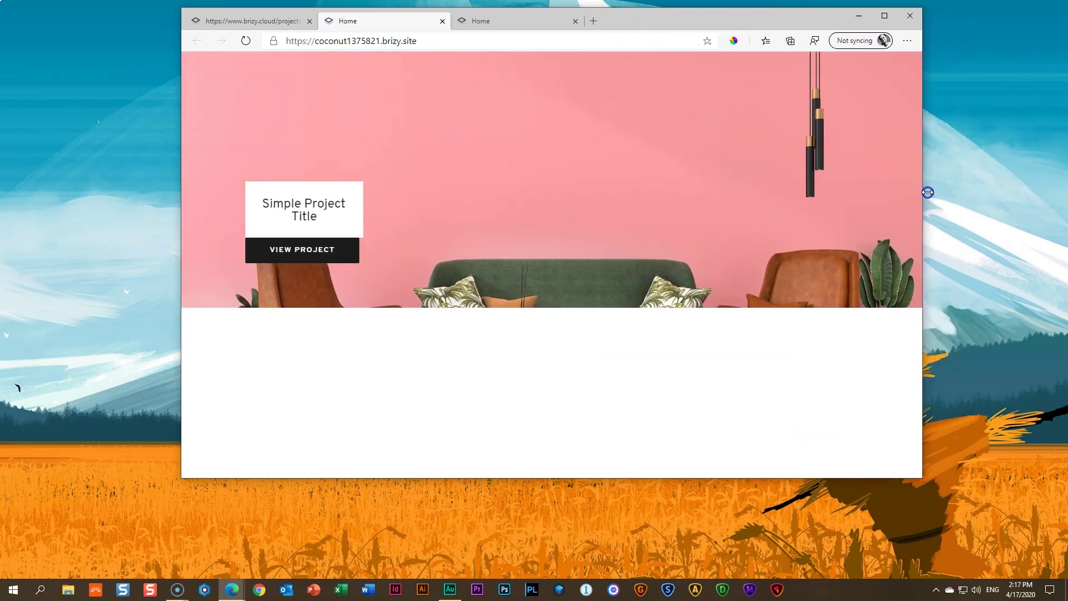
click(884, 15)
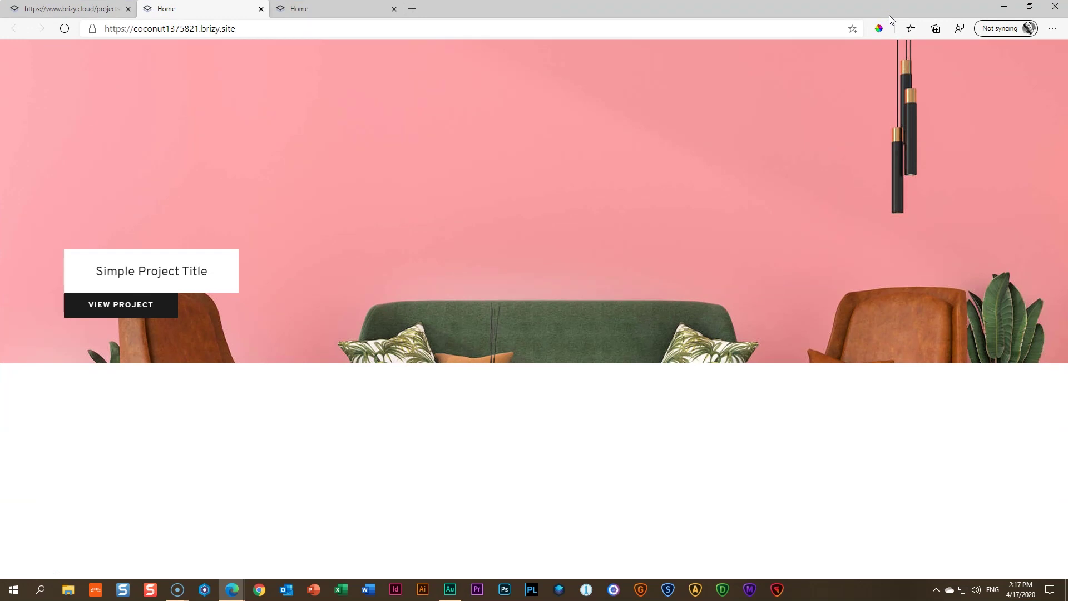
click(261, 9)
Close the leftover preview tabs and set the pink hero block to full height
click(231, 9)
click(261, 9)
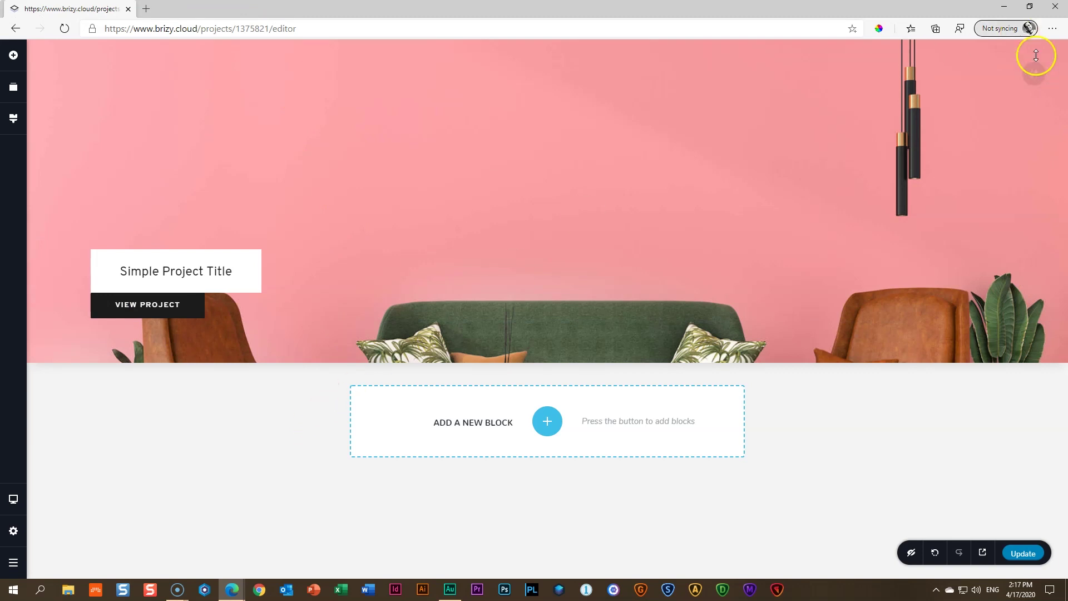
click(1033, 73)
click(1004, 74)
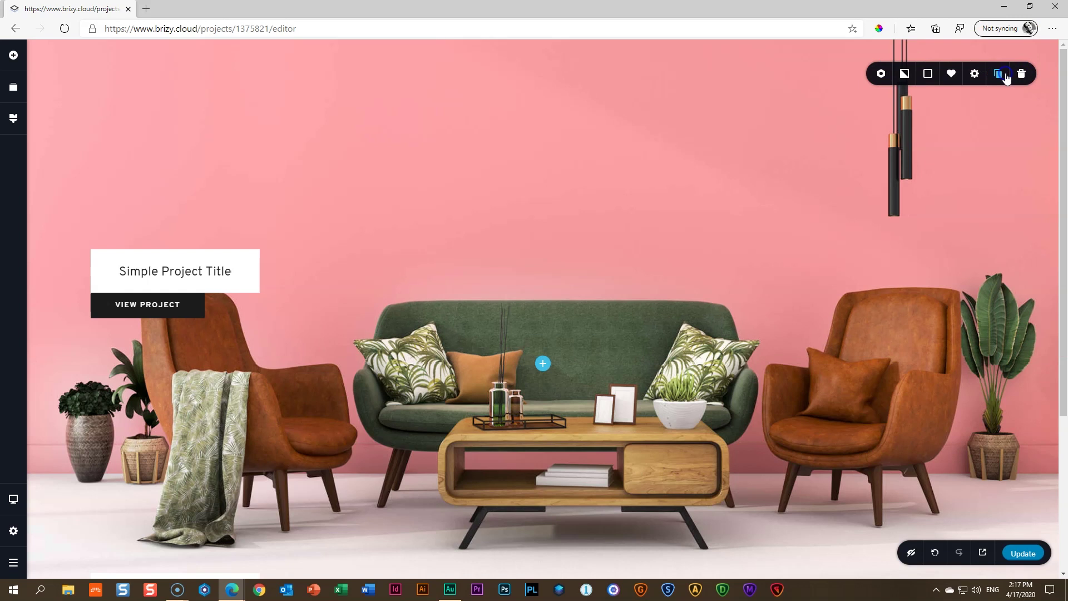
click(1005, 75)
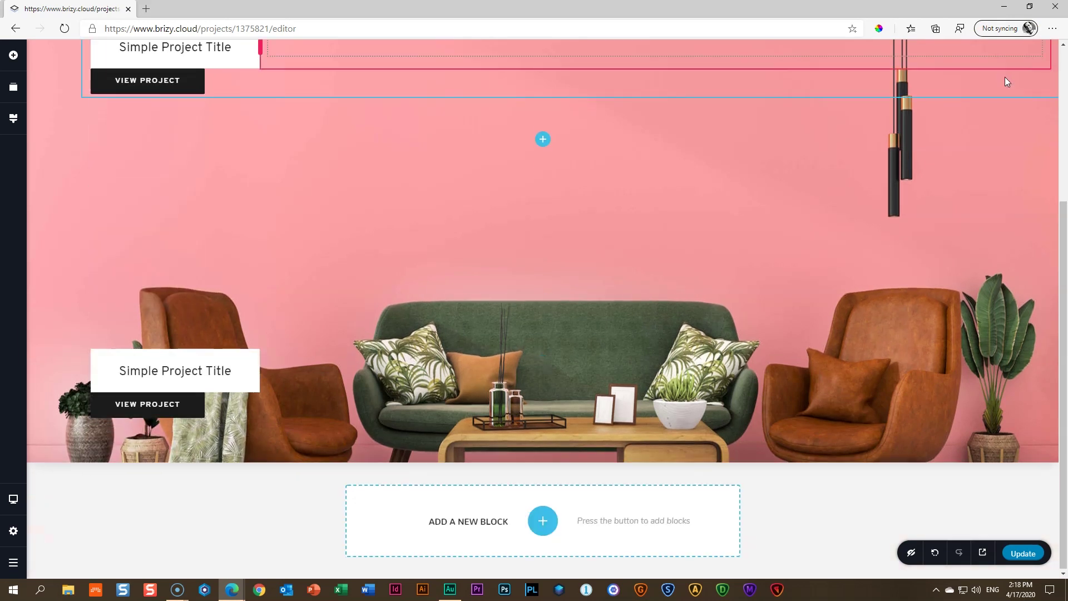
click(1004, 78)
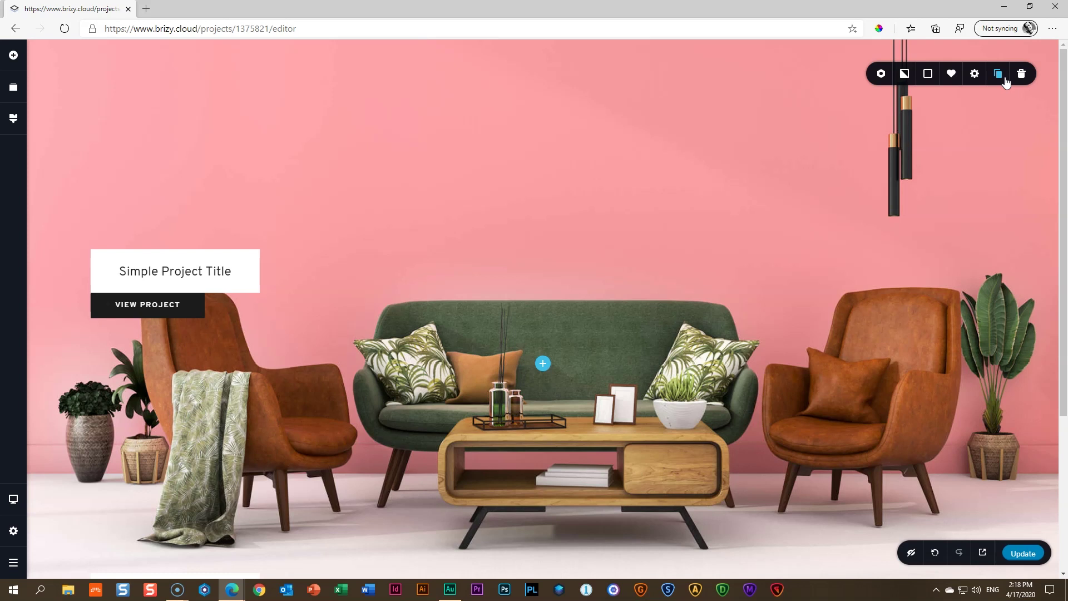
Duplicate the hero section and replace the copy's background with the 02 _ Block 2 yellow-sofa image
click(1006, 82)
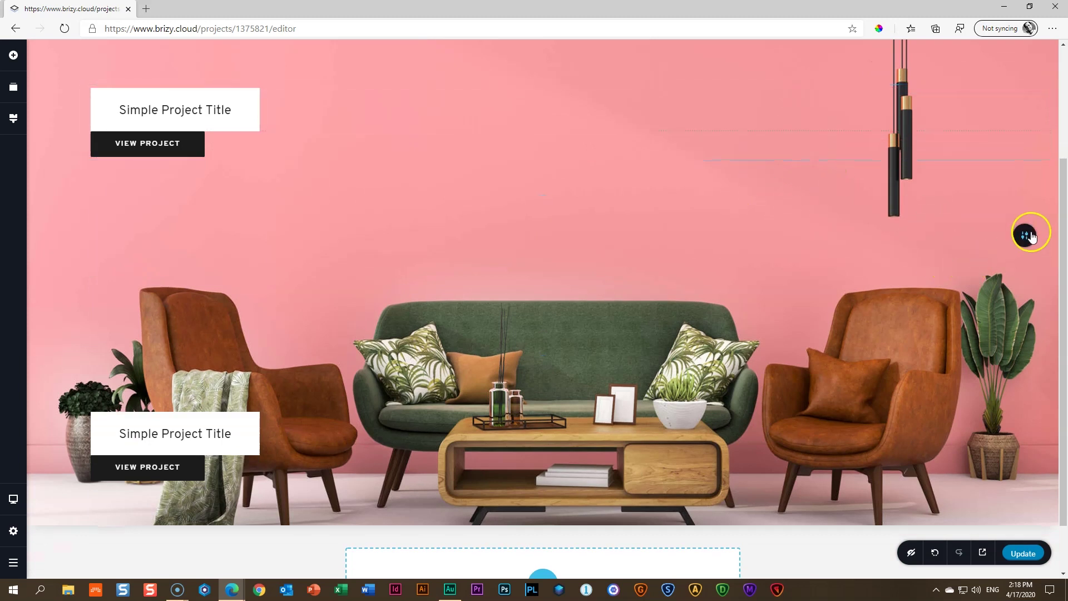
click(1024, 235)
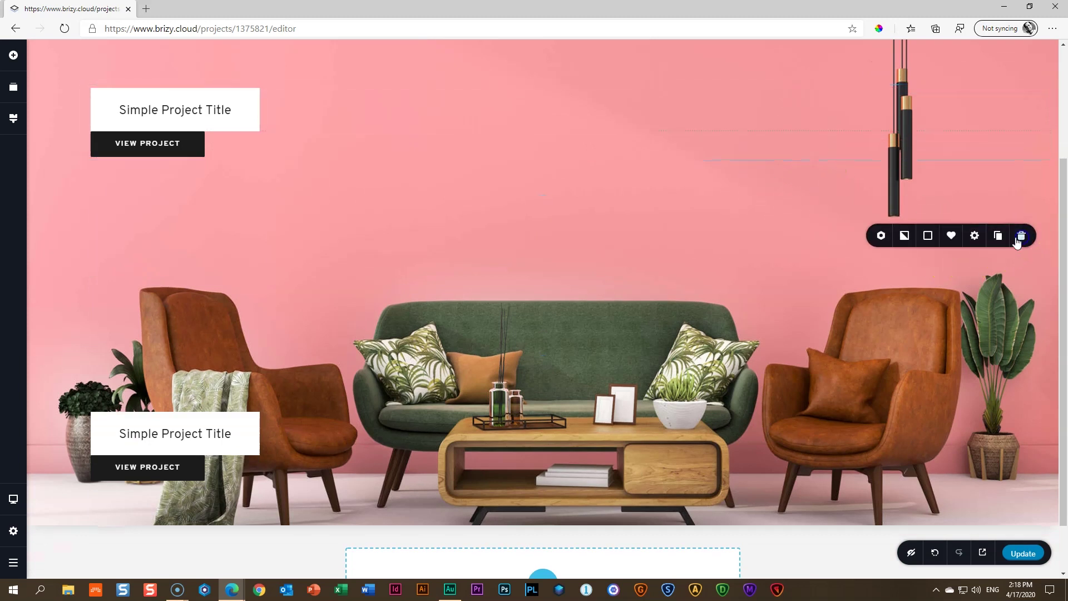
click(904, 235)
click(963, 138)
click(930, 159)
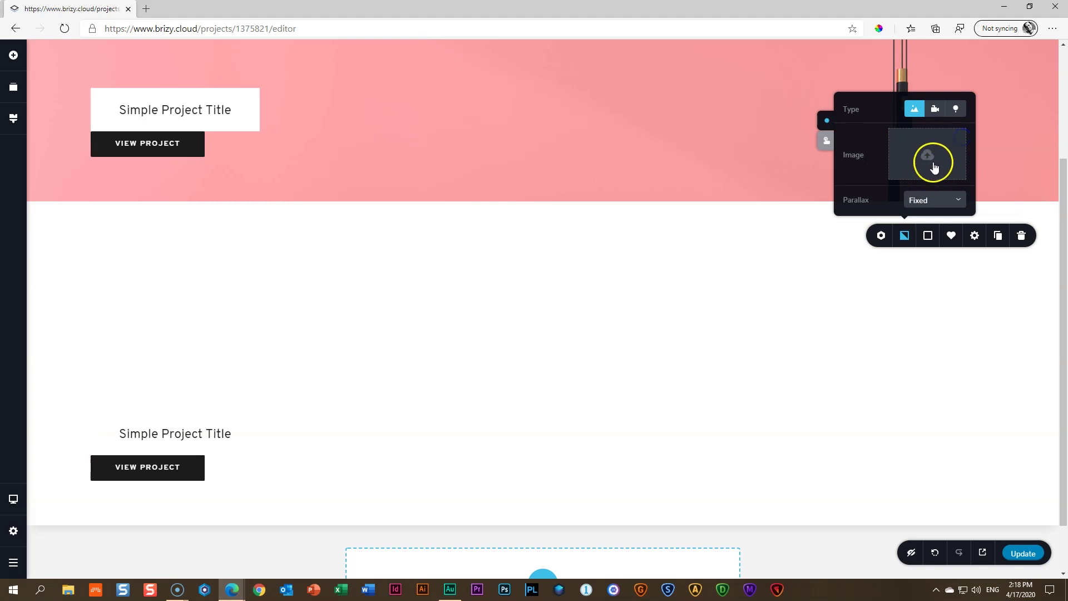
click(375, 179)
click(624, 364)
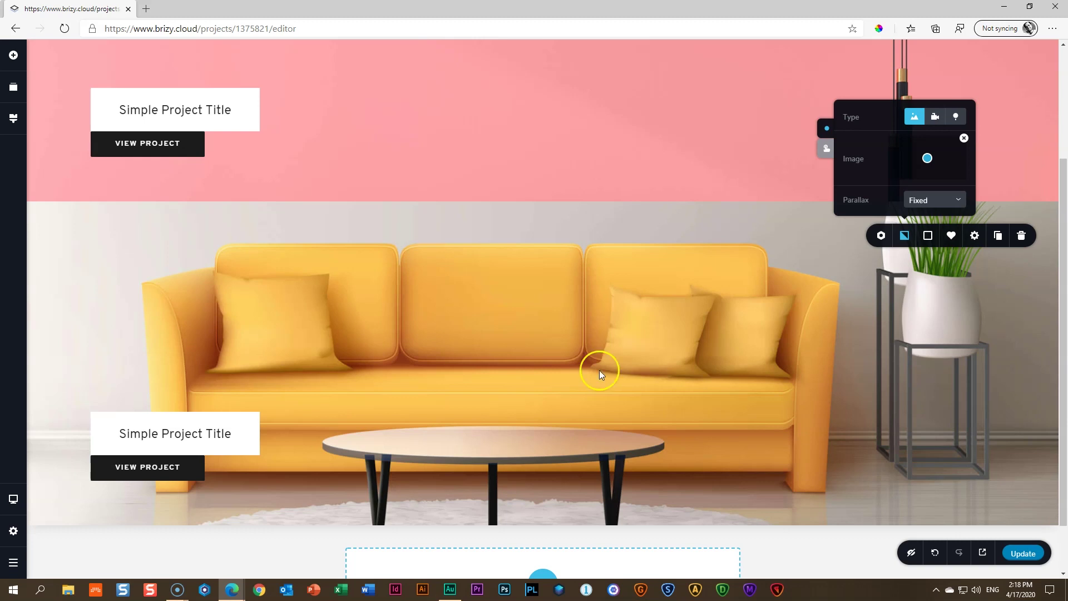
Duplicate the yellow-sofa section, give the copy the 03 _ Block 3 background, then duplicate it again
click(998, 235)
scroll(837, 299, down, 5)
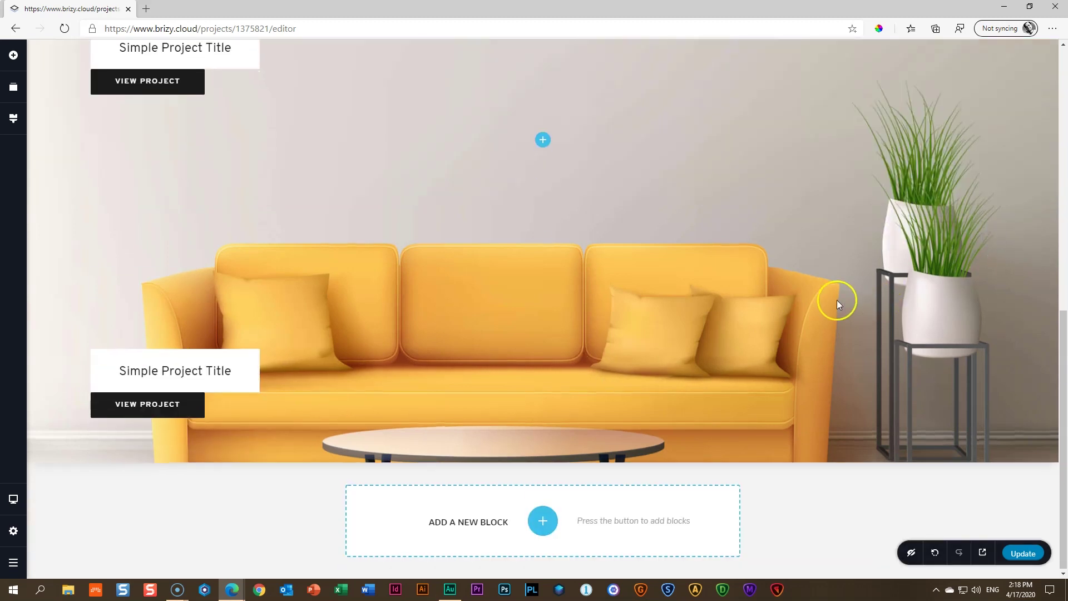
click(1019, 176)
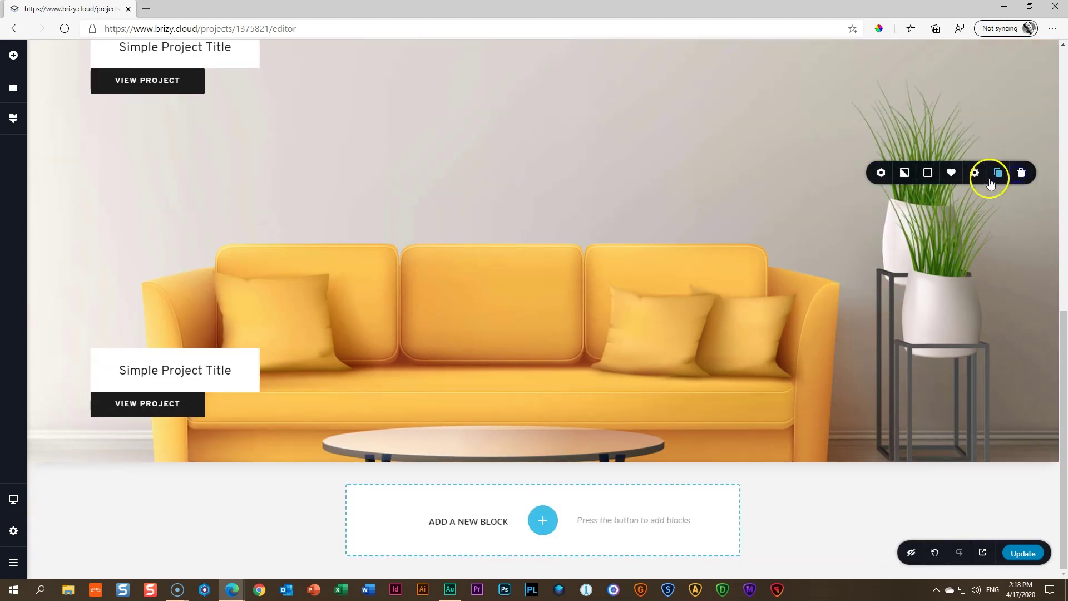
click(908, 177)
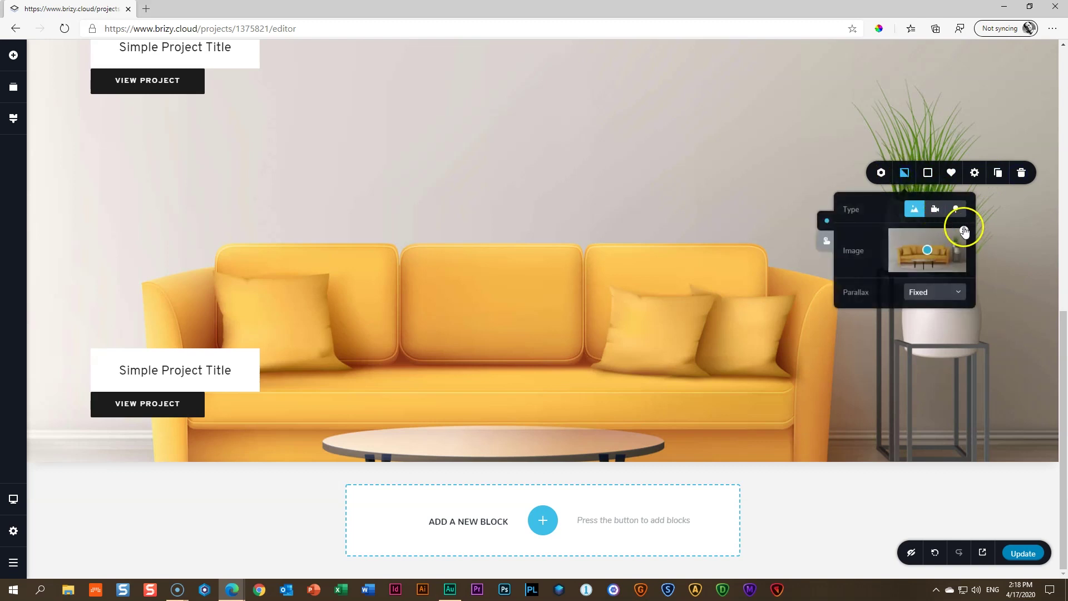
click(964, 230)
click(932, 255)
click(445, 180)
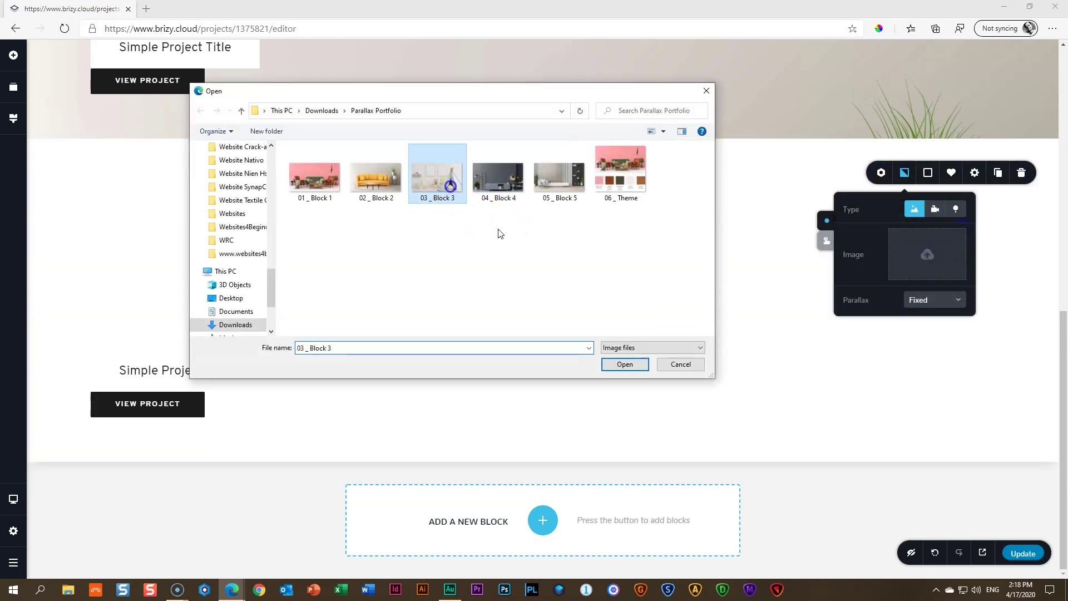
click(628, 365)
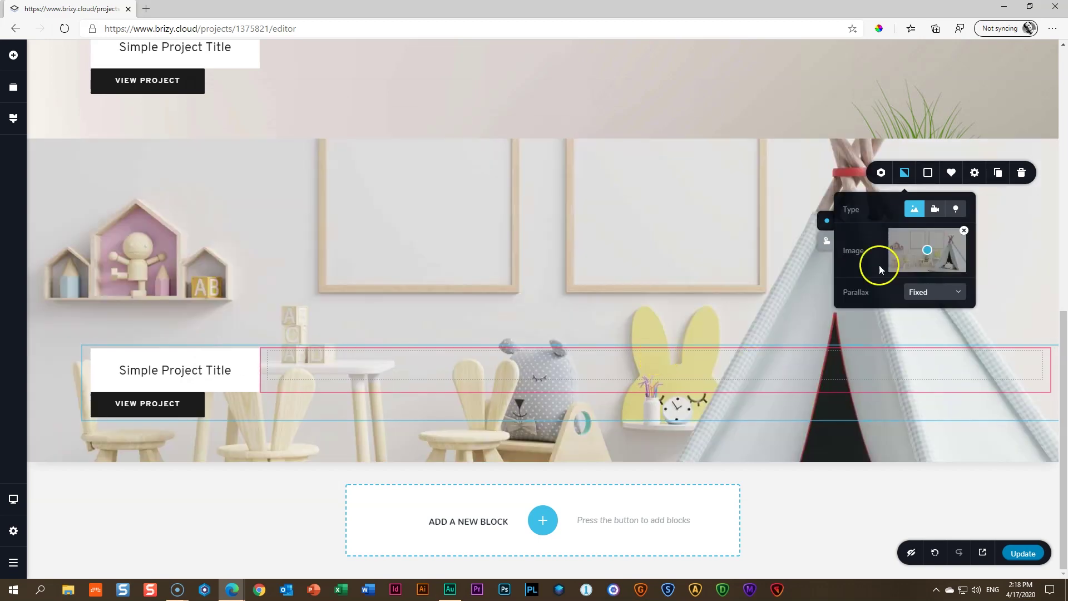
click(996, 171)
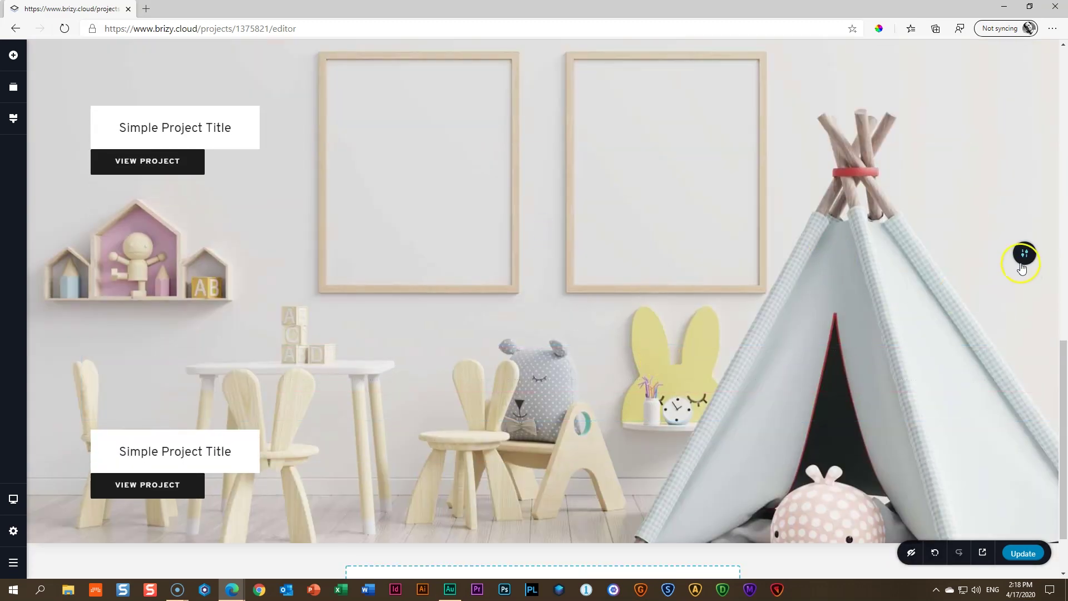
Replace the newest section copy's background with the 04 _ Block 4 image
click(1024, 254)
click(904, 253)
click(964, 156)
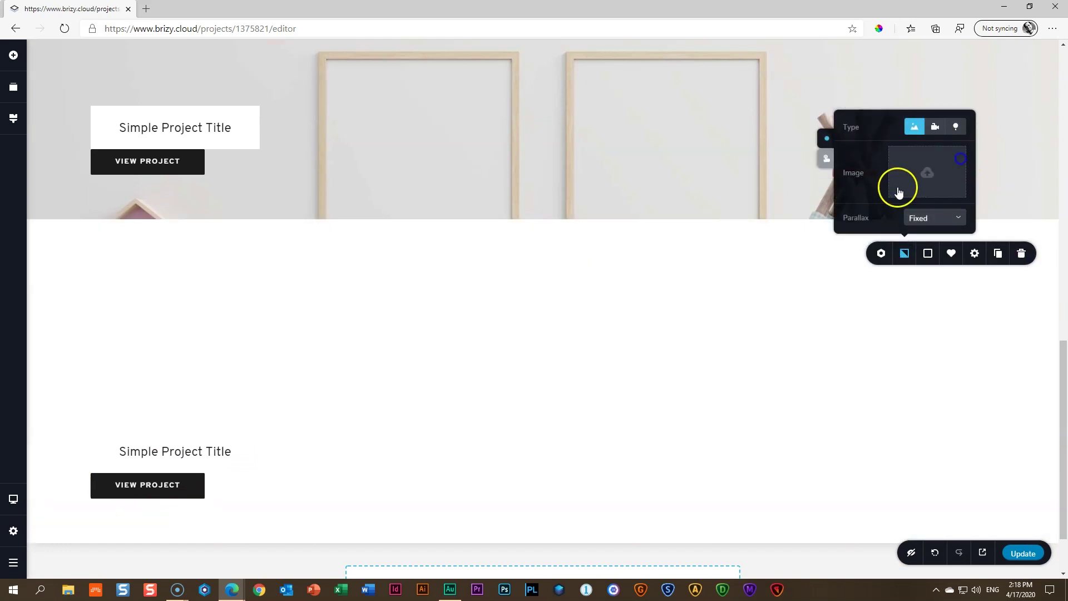
click(902, 180)
click(505, 182)
click(623, 365)
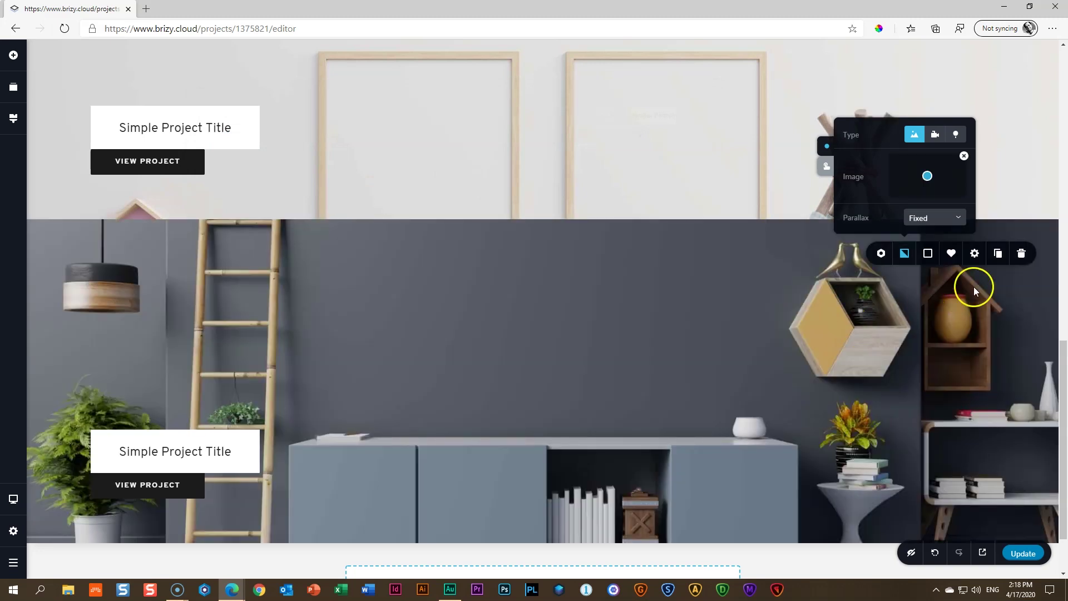
click(822, 341)
Set the last section's background to the 05 _ Block 5 wood-panelled living-room image
scroll(822, 341, down, 2)
click(1024, 174)
click(907, 173)
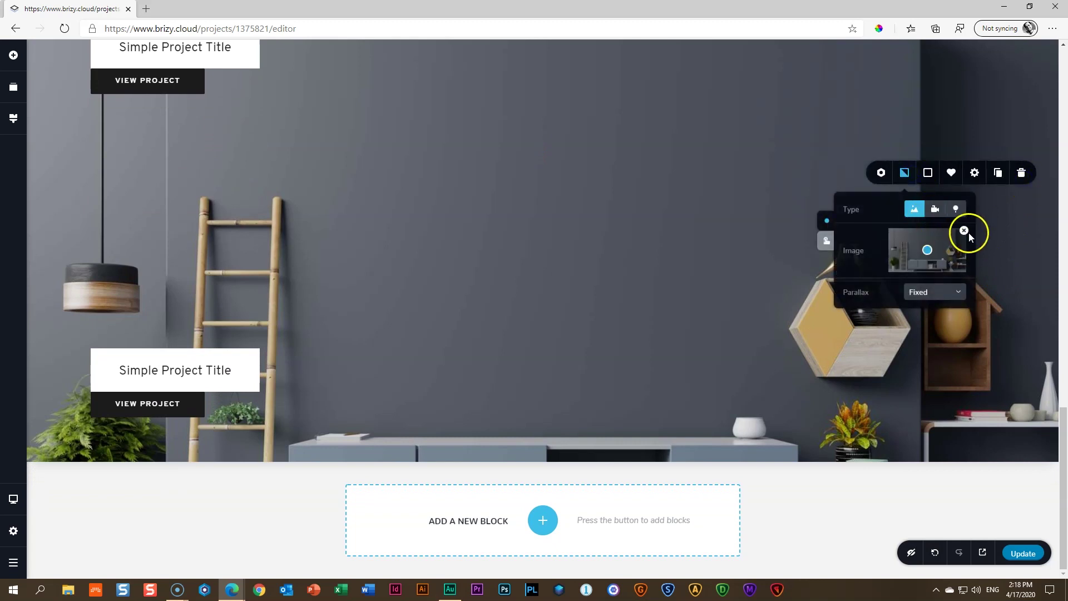
click(964, 230)
click(925, 250)
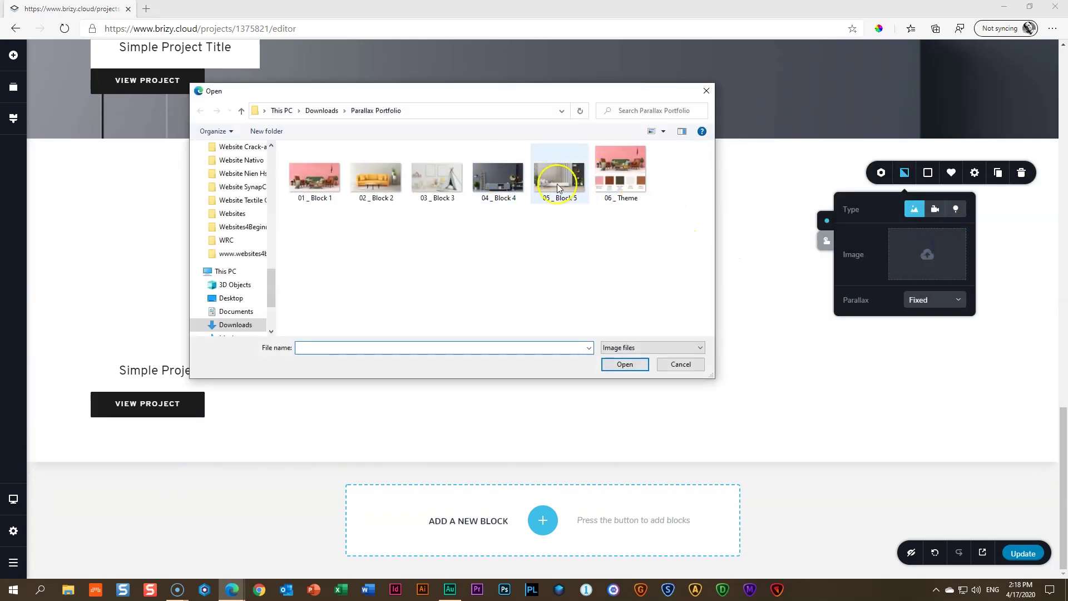
click(557, 188)
click(625, 365)
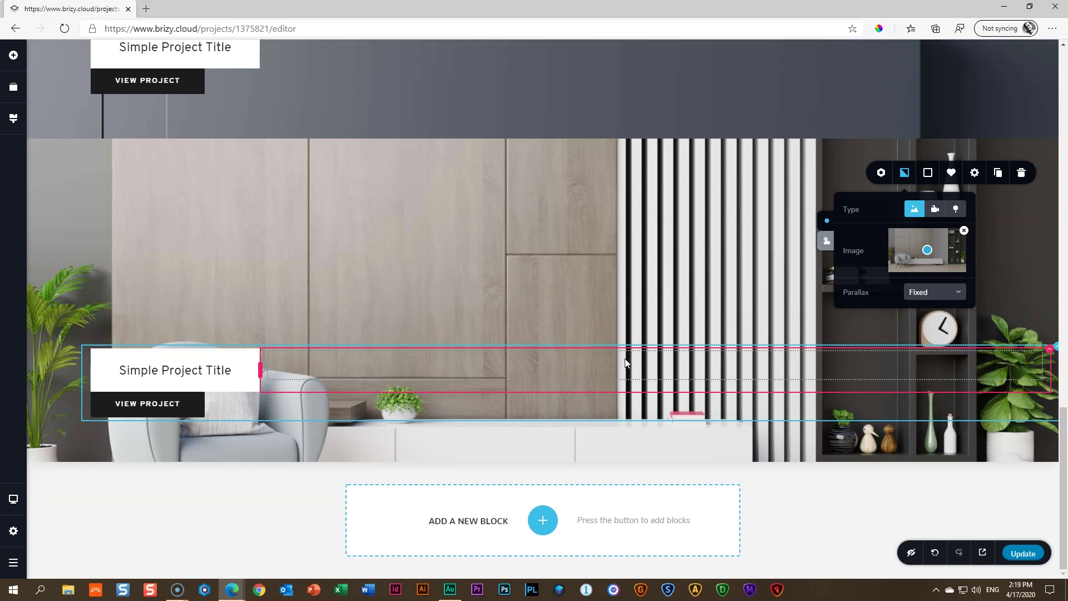
Review the pink hero and the stacked project sections in the editor, then launch Preview
scroll(591, 359, up, 15)
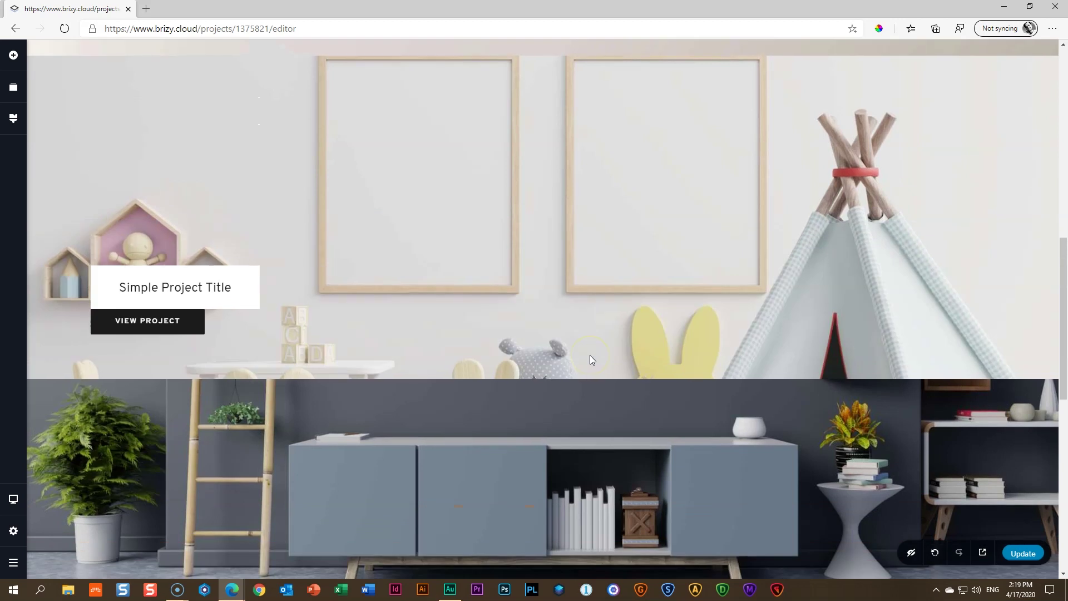
scroll(589, 355, up, 3)
click(155, 262)
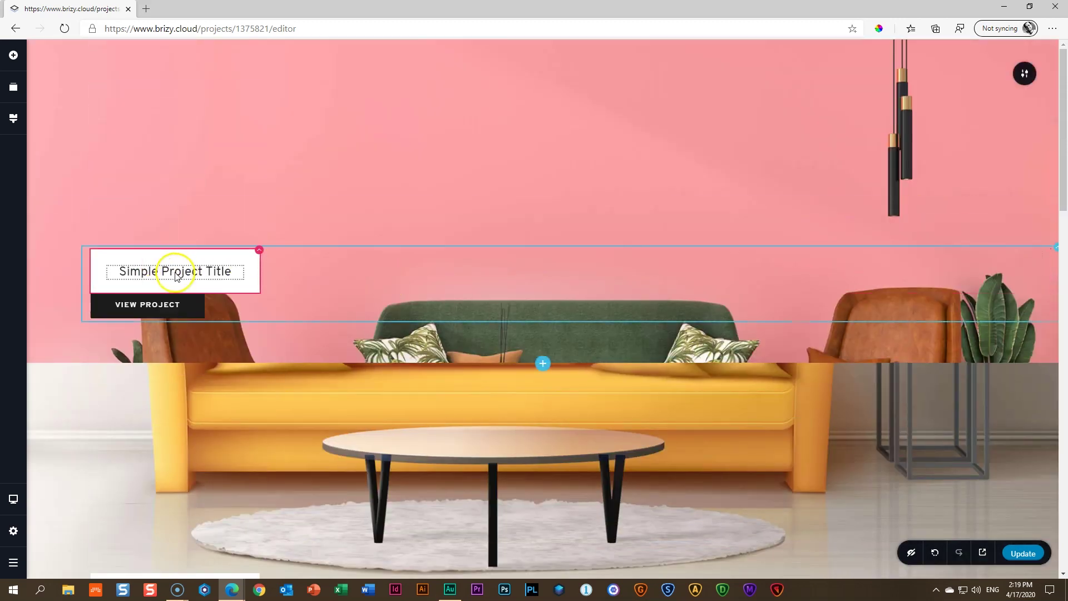
scroll(358, 298, down, 6)
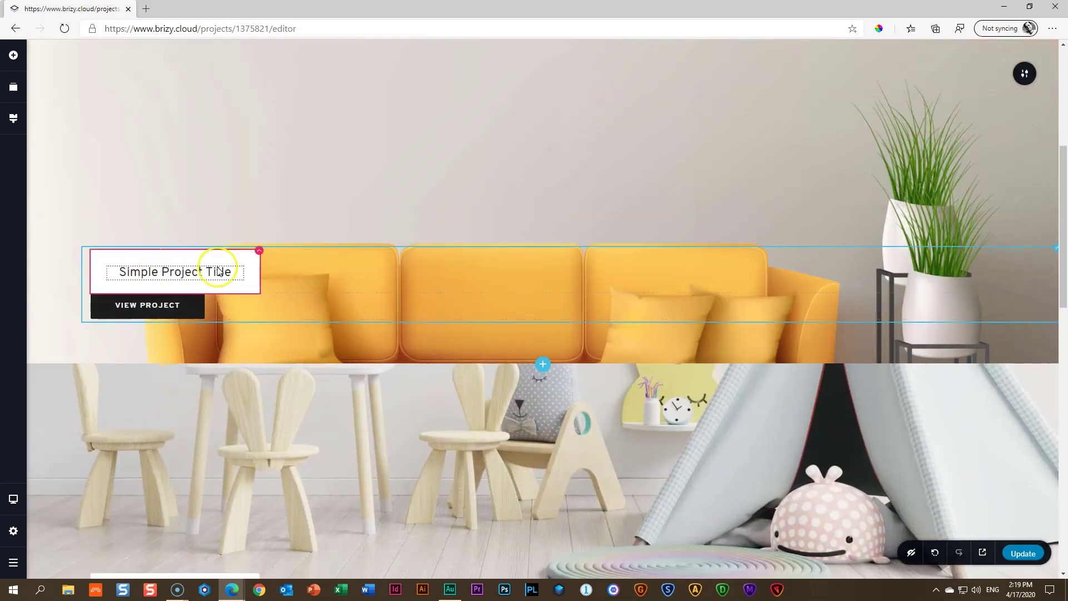
scroll(462, 294, down, 9)
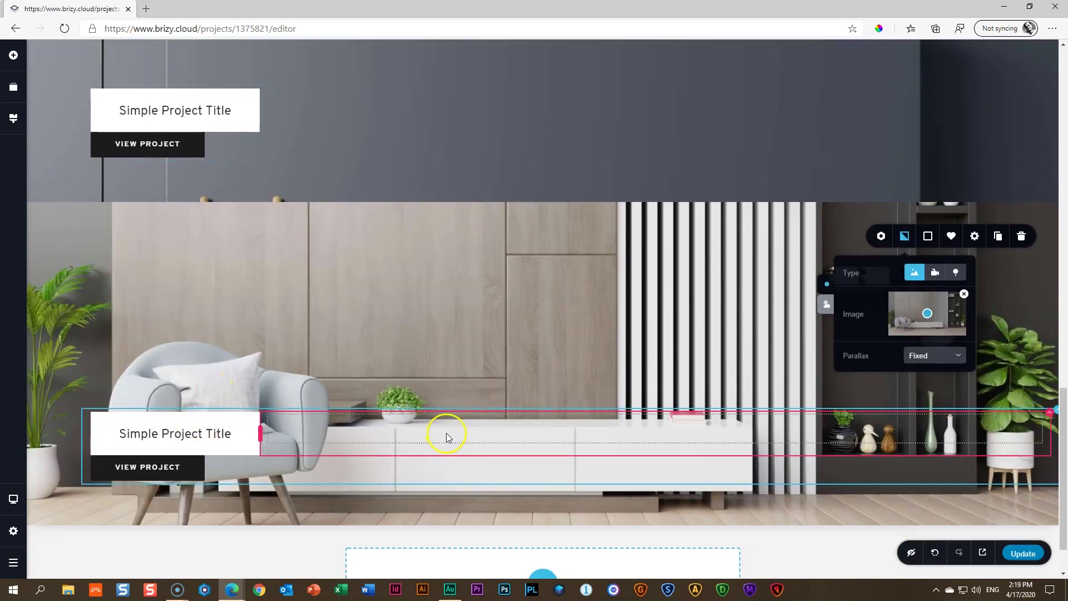
scroll(446, 436, up, 1)
scroll(446, 436, up, 4)
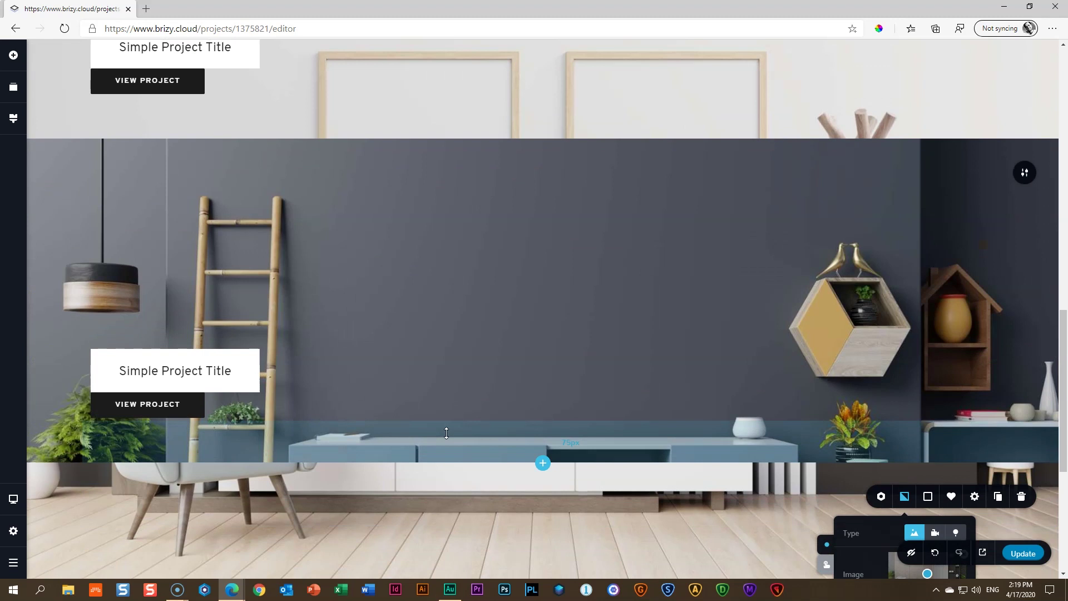
scroll(446, 433, up, 8)
scroll(446, 432, up, 6)
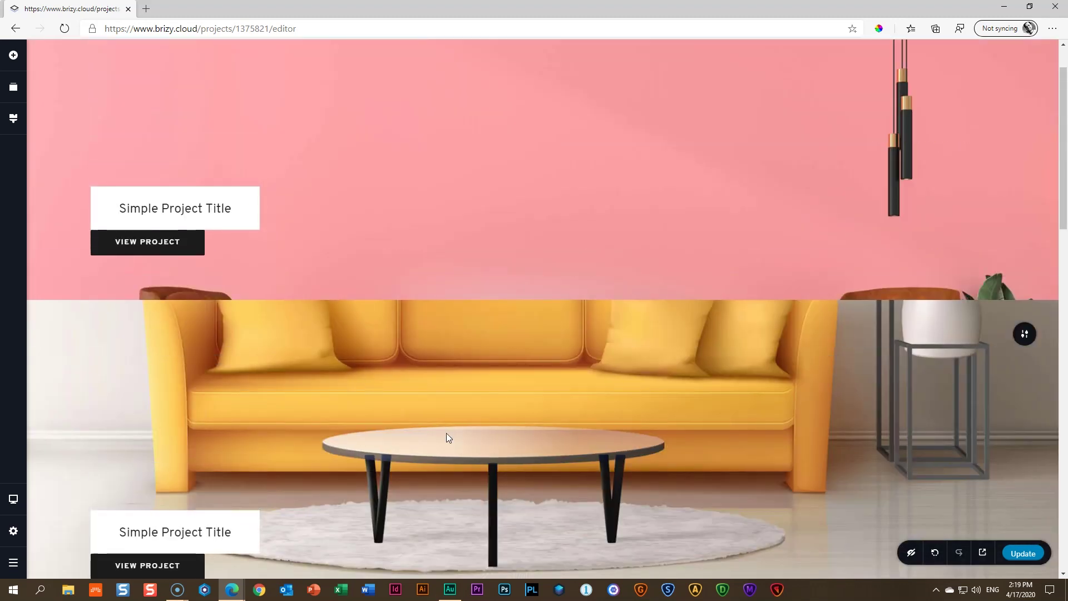
scroll(667, 331, up, 1)
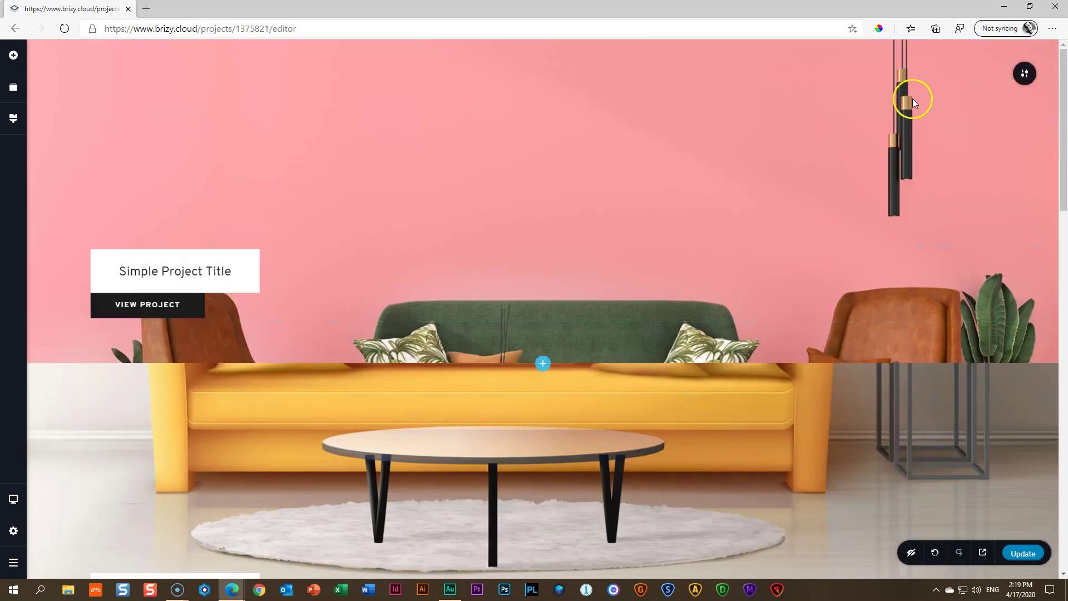
scroll(322, 284, down, 11)
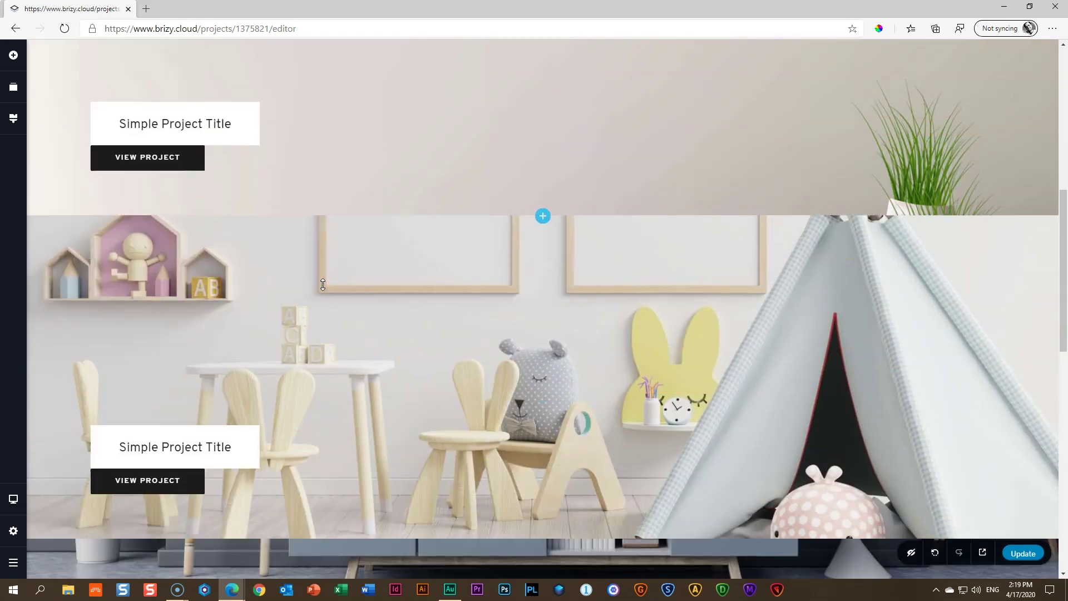
scroll(322, 285, down, 10)
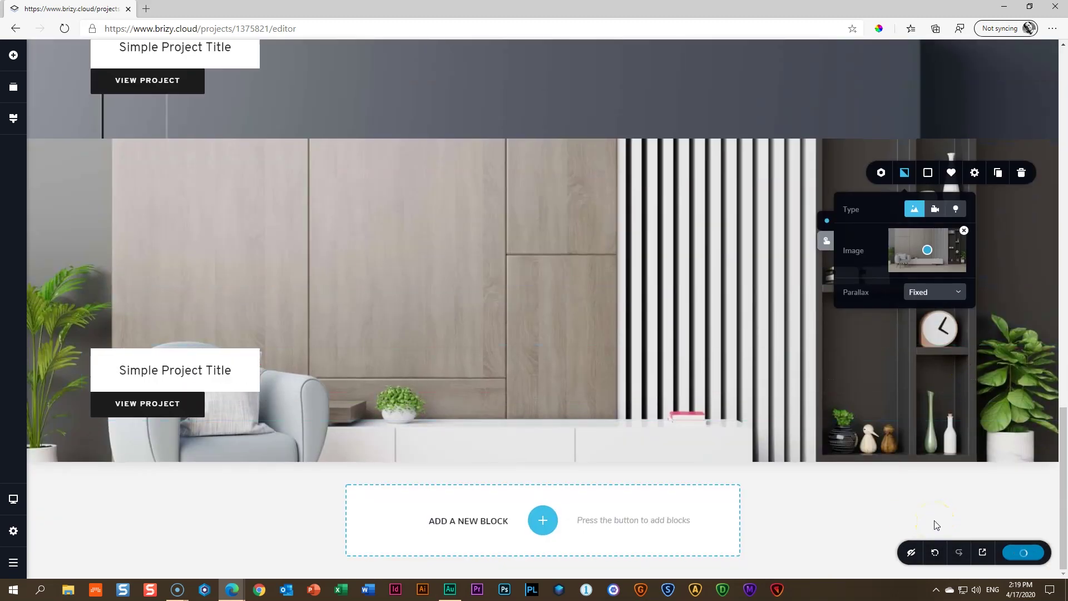
click(982, 554)
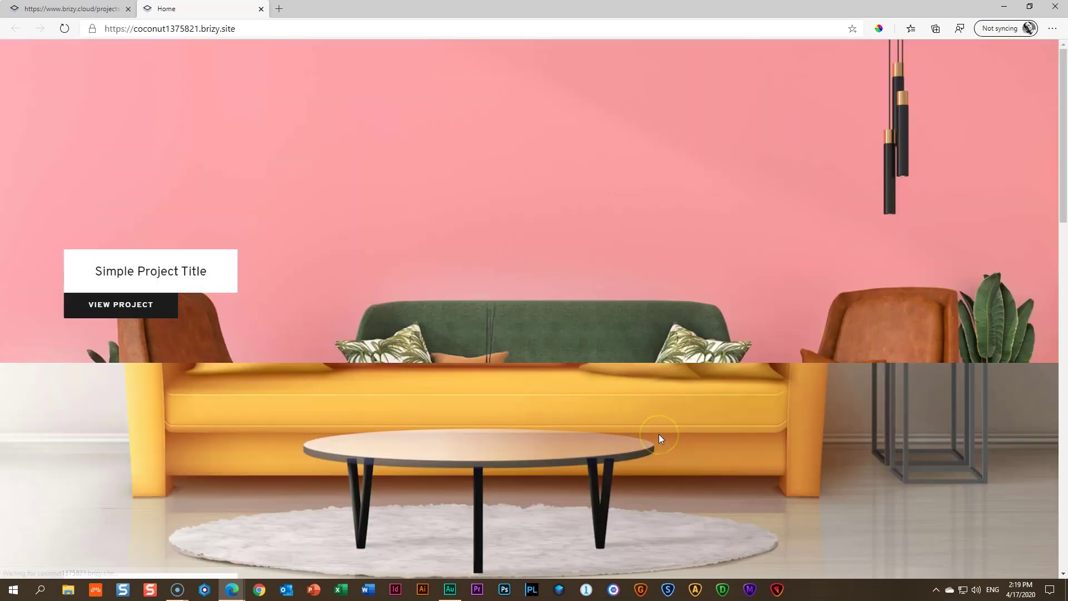
Scroll the live preview through the yellow-sofa, children's-room and later sections, returning to the hero
scroll(722, 412, down, 5)
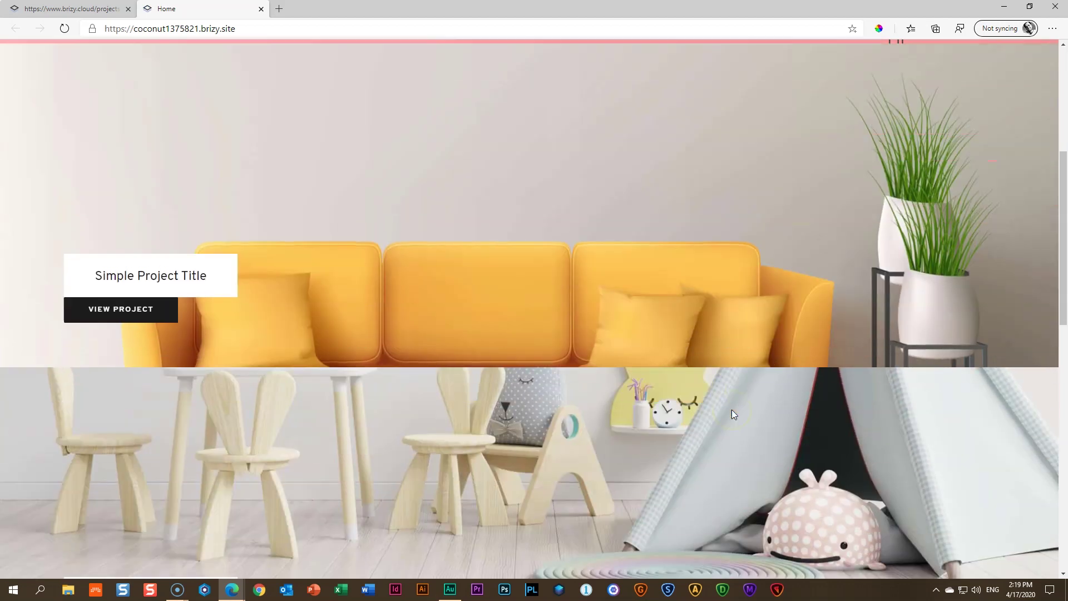
scroll(732, 409, down, 6)
scroll(731, 409, up, 3)
scroll(731, 409, up, 2)
scroll(731, 410, down, 3)
scroll(731, 409, up, 1)
scroll(732, 409, up, 3)
scroll(732, 409, down, 2)
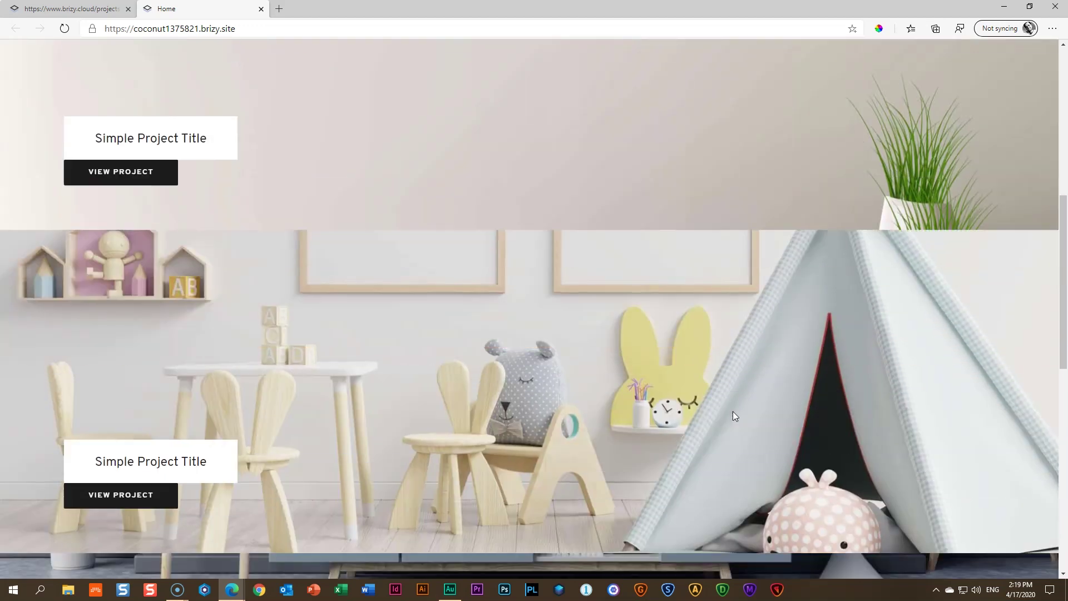
scroll(733, 411, down, 4)
scroll(732, 411, up, 5)
scroll(732, 412, down, 5)
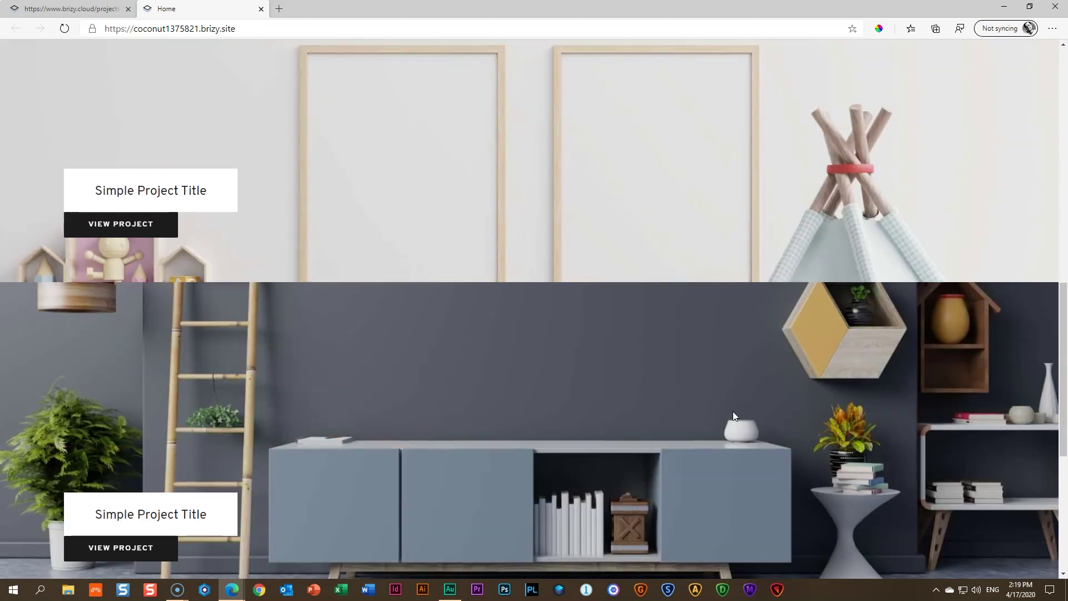
scroll(732, 412, down, 1)
scroll(732, 412, down, 1)
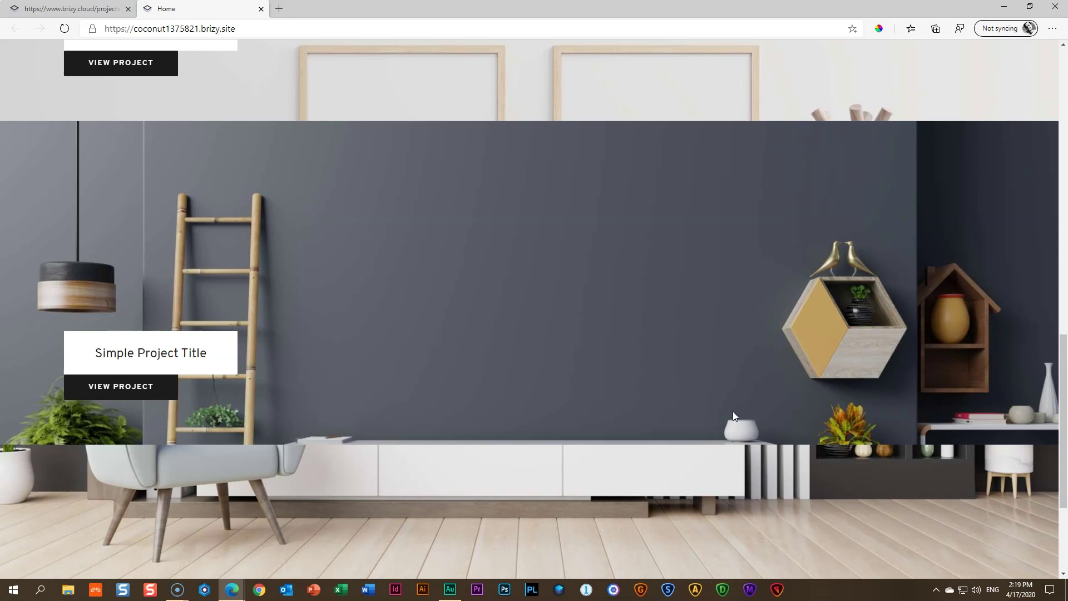
scroll(733, 411, down, 3)
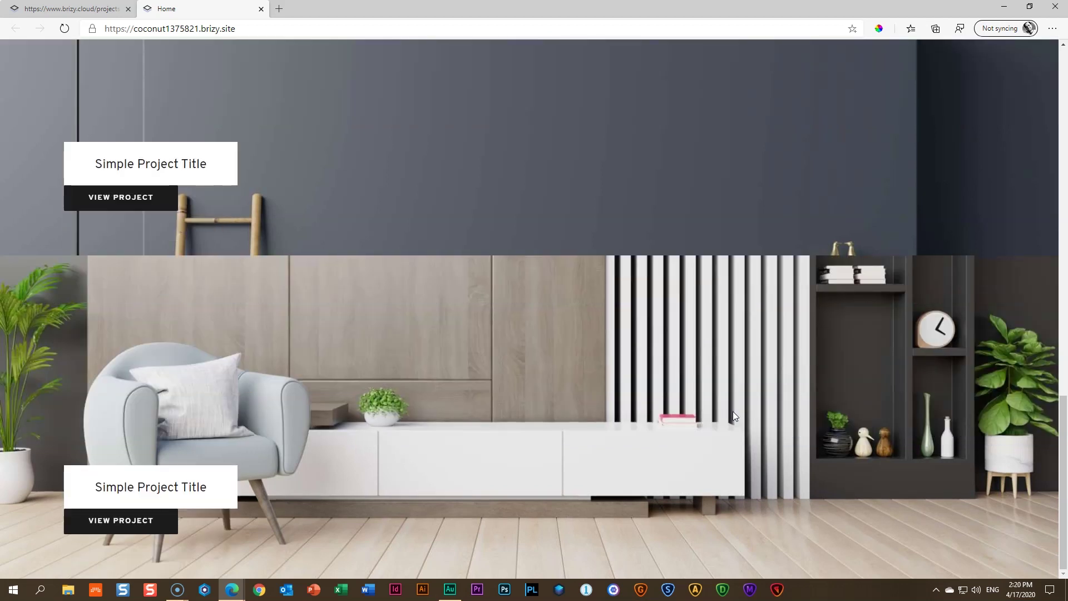
scroll(733, 412, up, 5)
scroll(732, 411, up, 5)
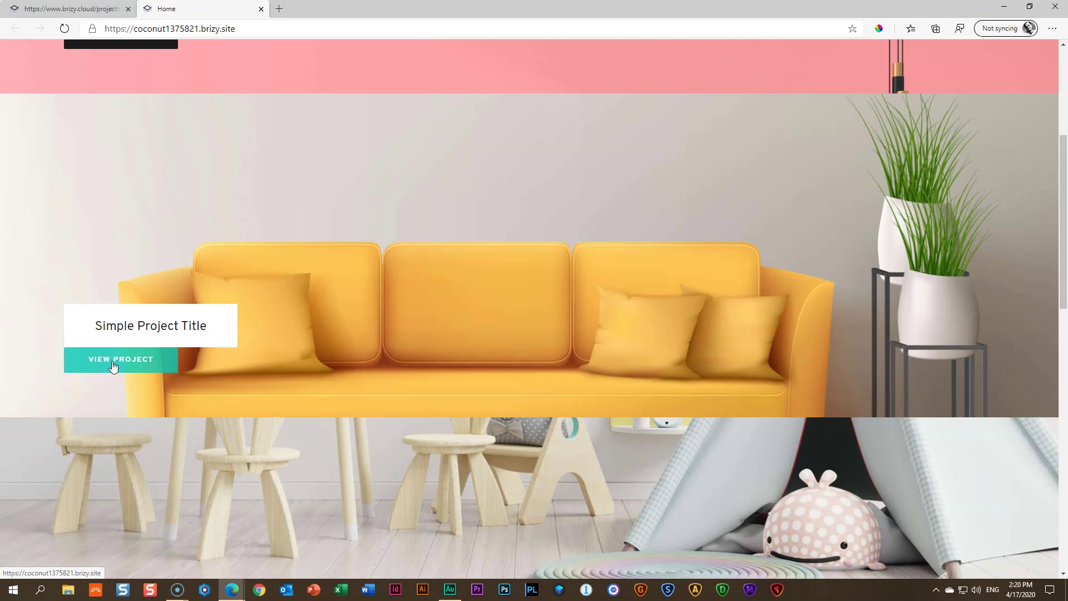
scroll(113, 365, up, 3)
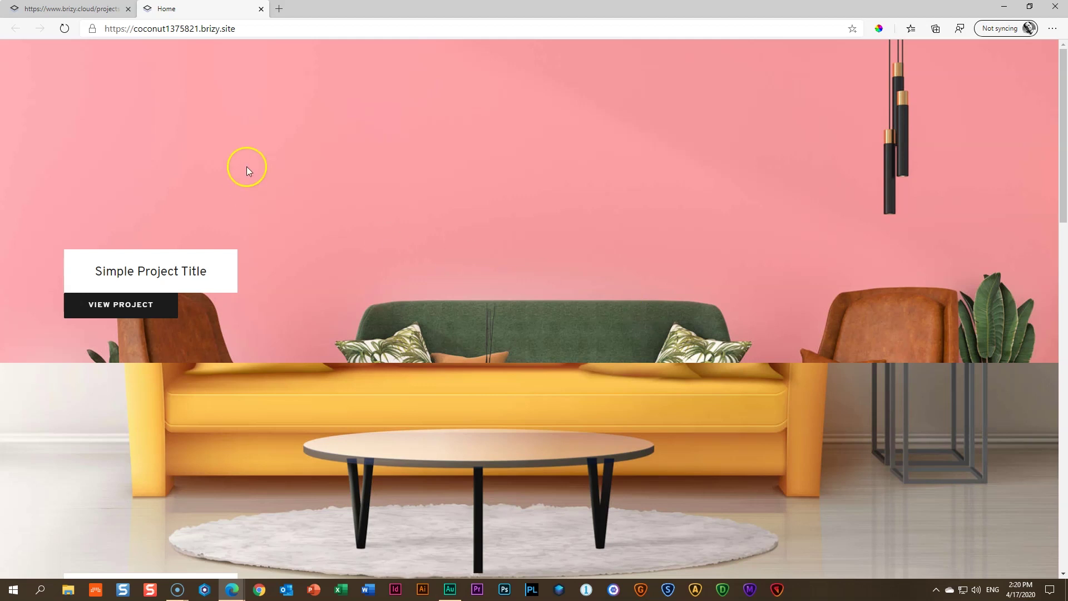
Close the preview tab and select the pink hero section in the editor
click(261, 9)
scroll(505, 268, up, 10)
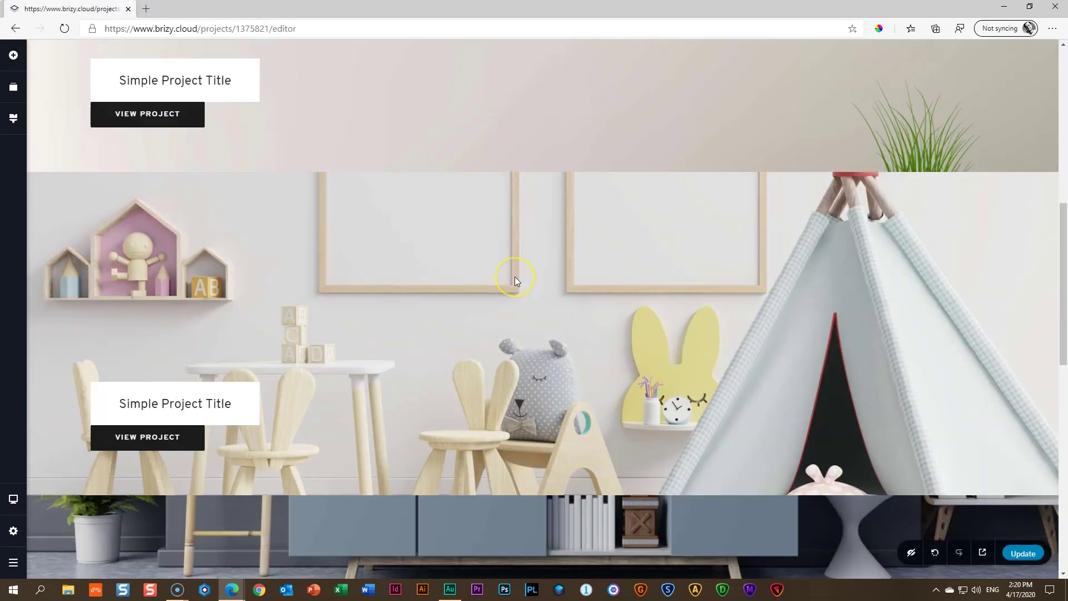
click(522, 273)
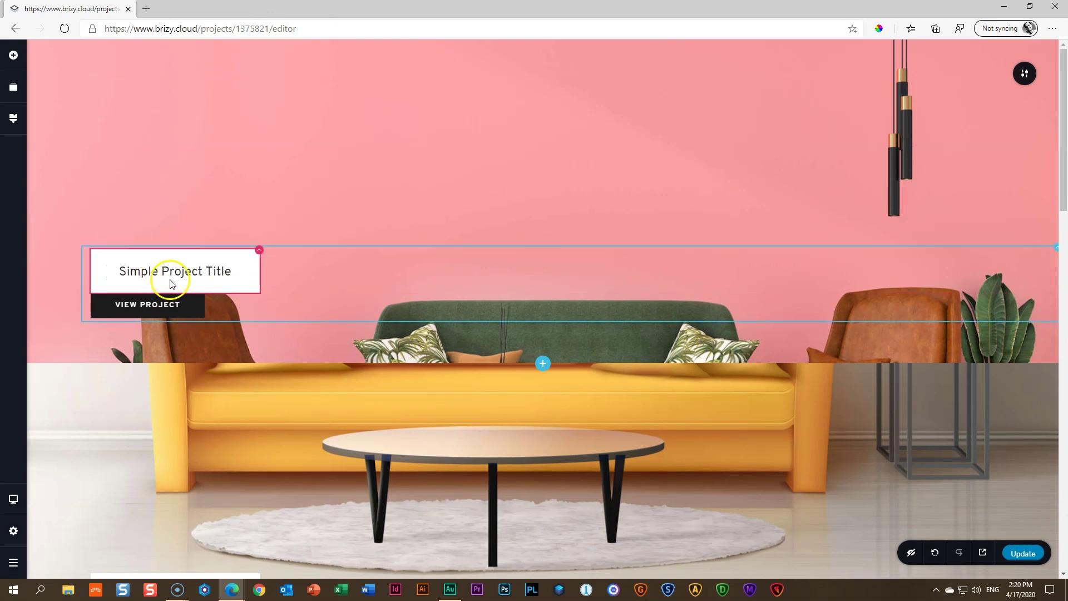
Duplicate the title row and drag the copy out to sit as its own row below
click(1055, 252)
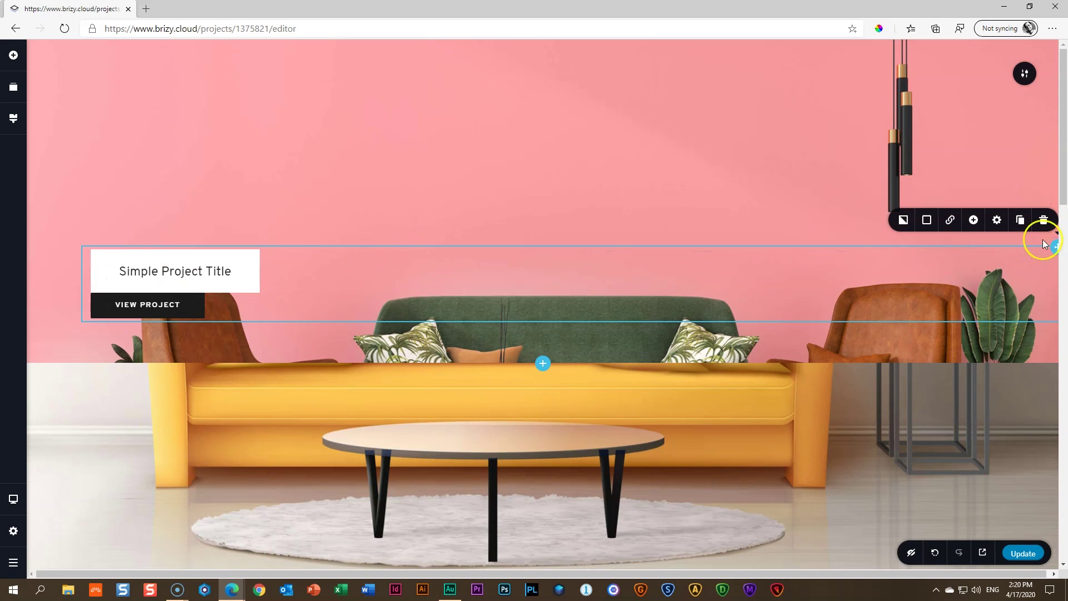
click(1020, 221)
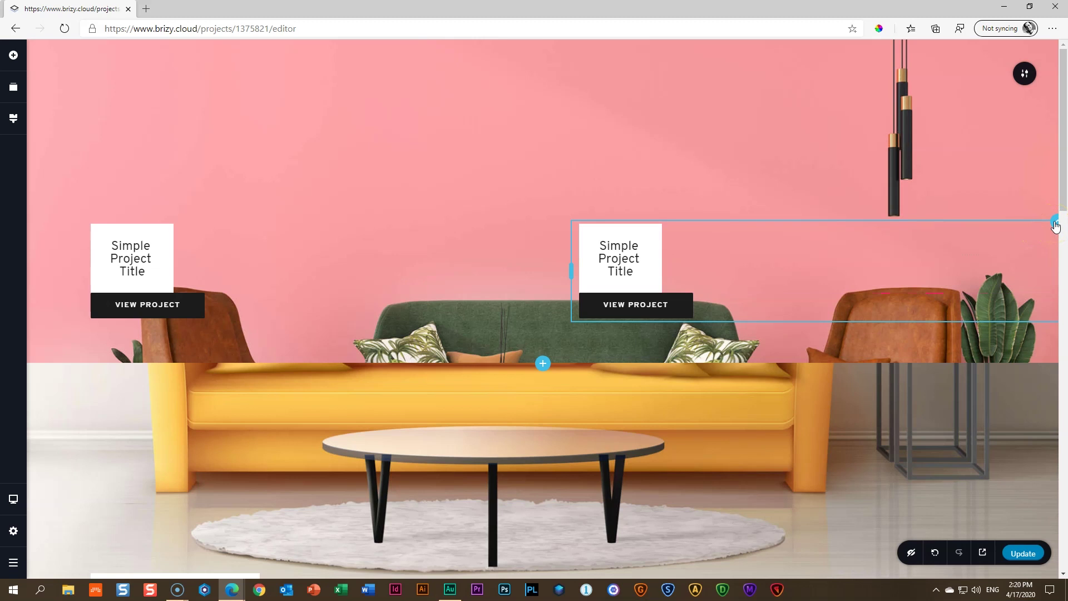
drag(1055, 223, 802, 214)
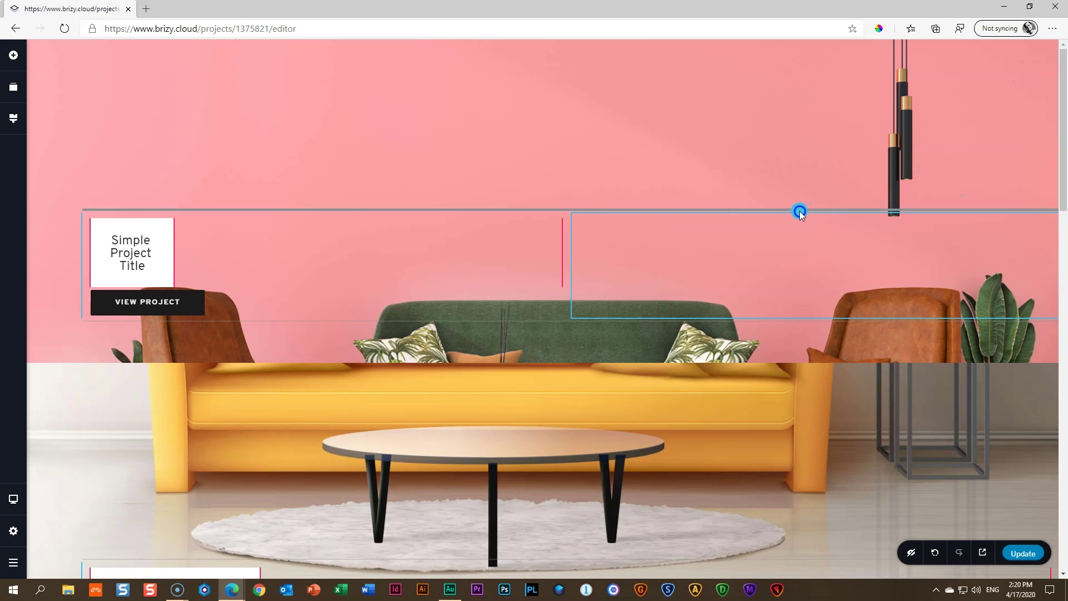
drag(799, 212, 799, 211)
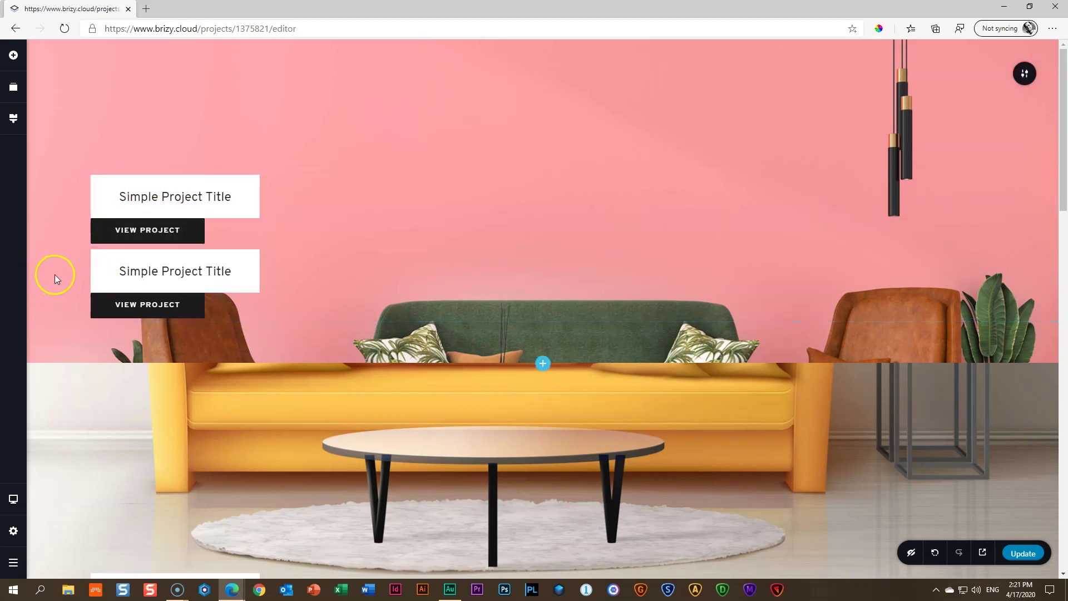
Insert a Spacer between the title rows, delete the top VIEW PROJECT button, and widen that column
click(12, 57)
drag(67, 229, 219, 236)
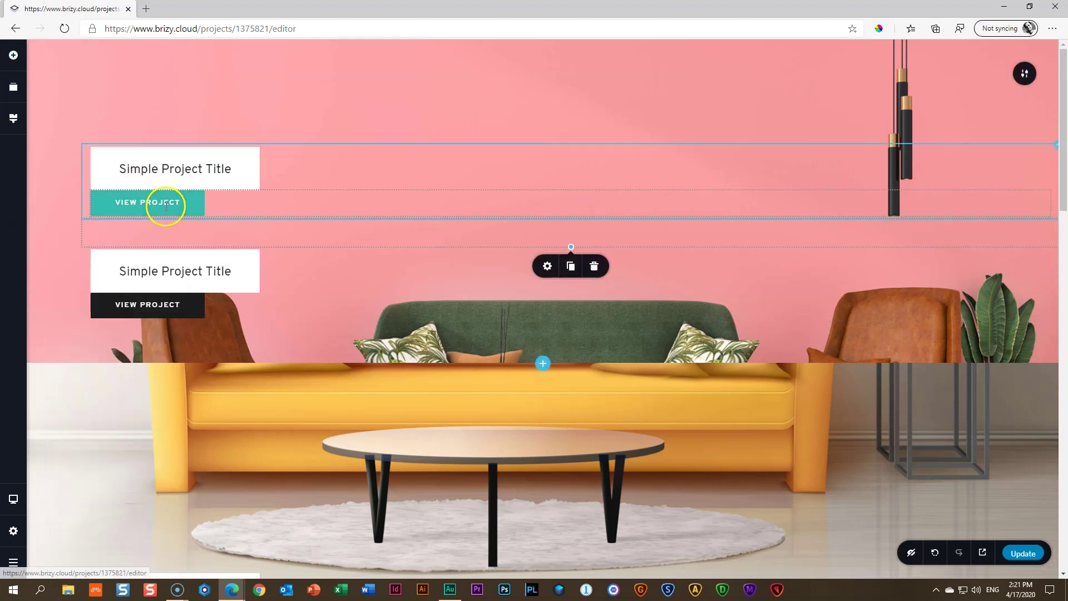
click(166, 206)
click(230, 233)
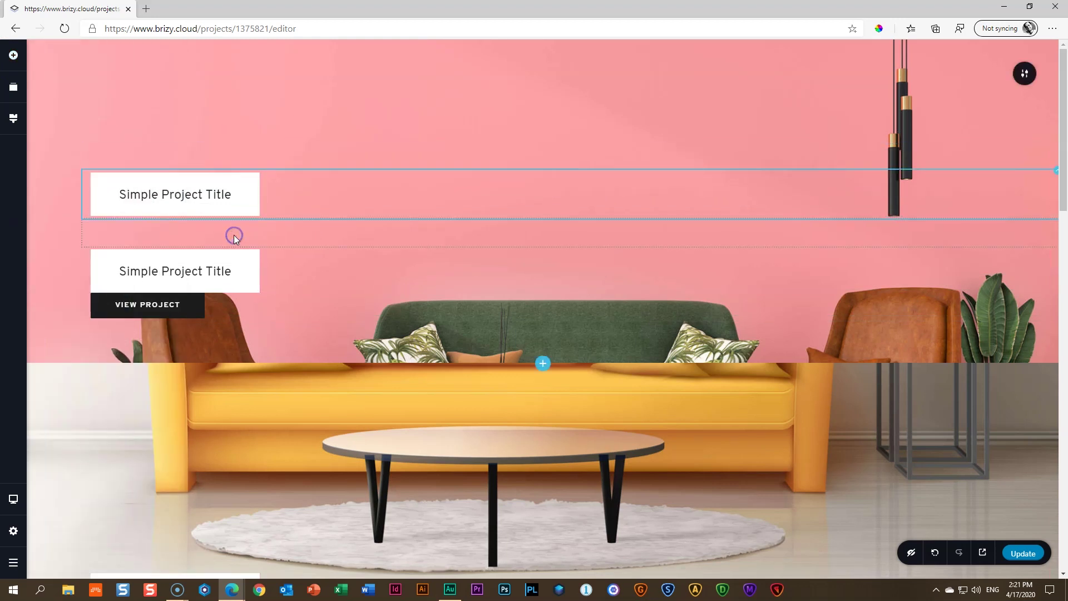
drag(258, 194, 563, 201)
Retype the top title as the designer's name plus 'Interior Designer Consultant' at about half width
click(328, 199)
triple_click(330, 192)
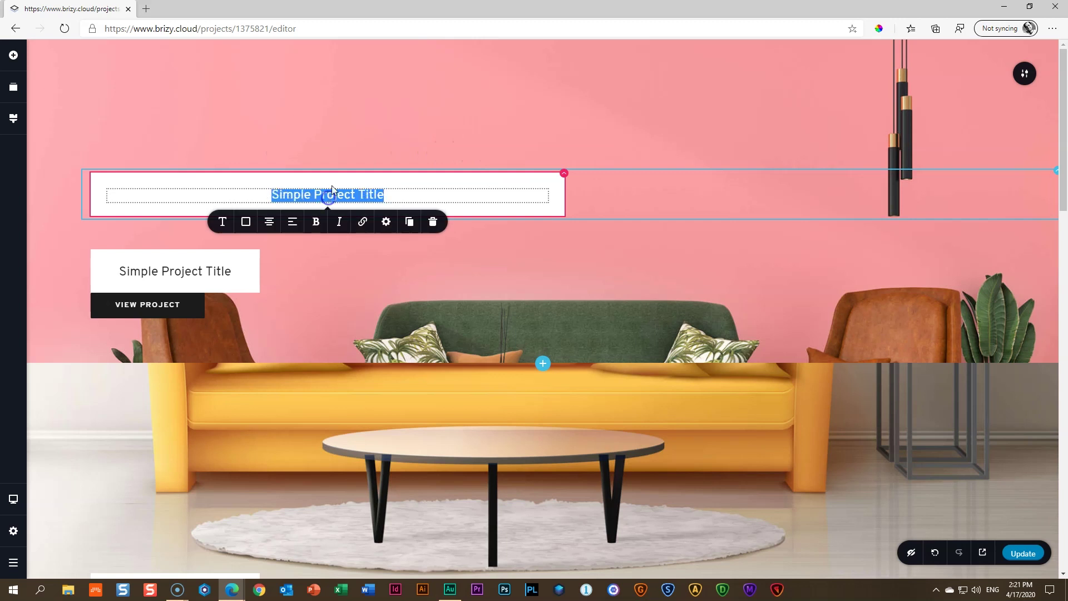
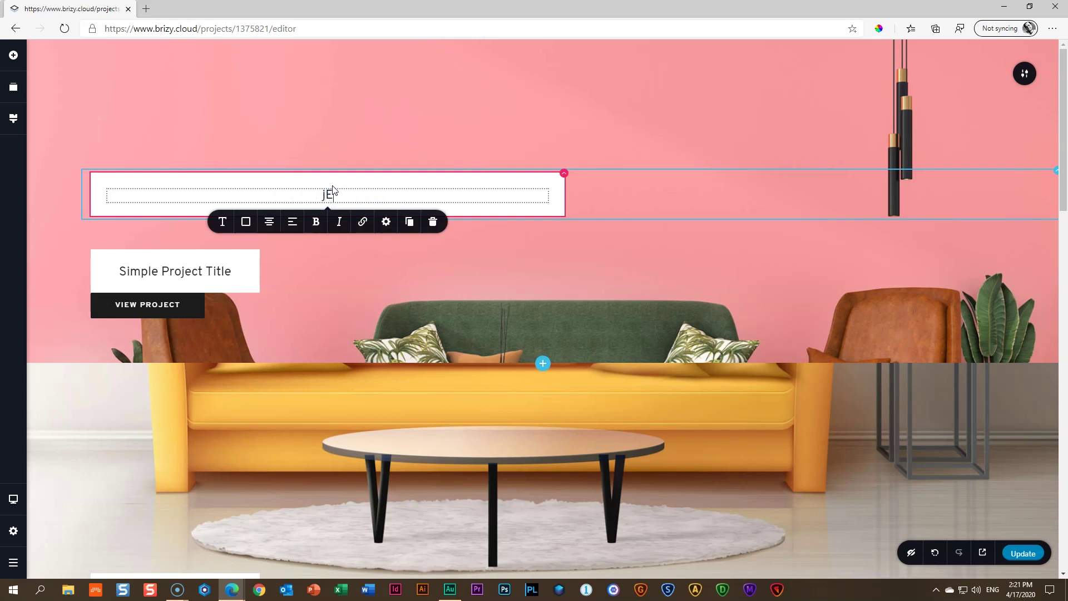
click(143, 191)
drag(562, 195, 501, 194)
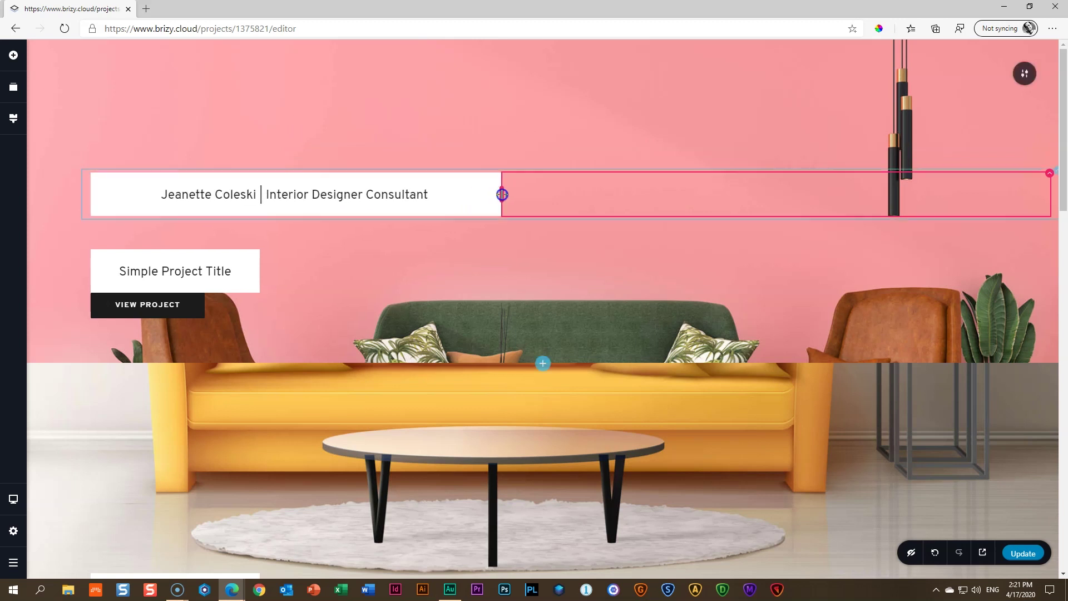
Stretch the spacer taller to push the project block further down
click(503, 234)
drag(570, 247, 559, 334)
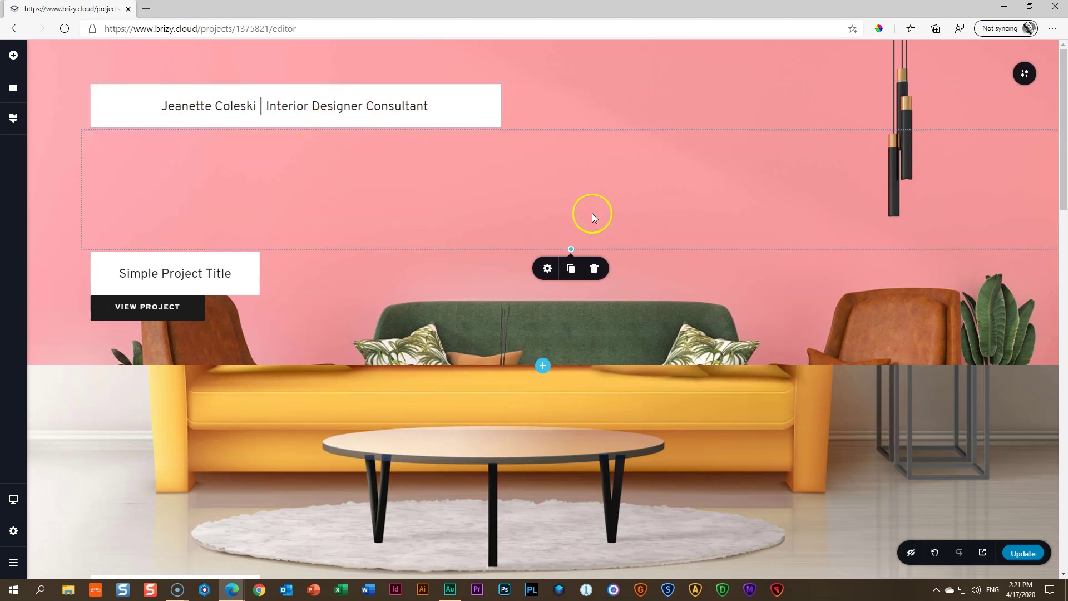
drag(566, 247, 564, 323)
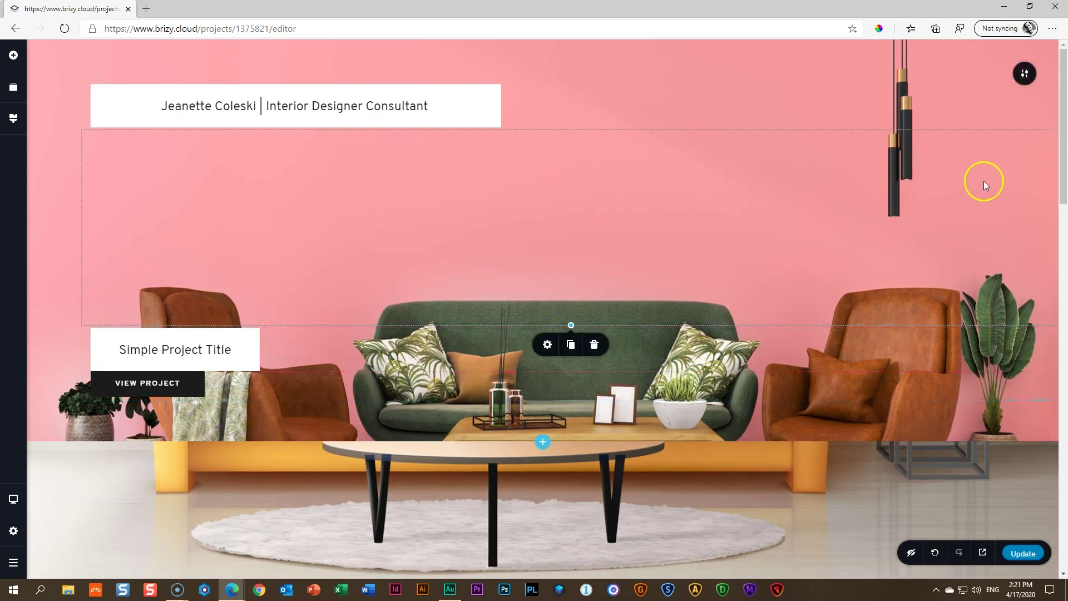
click(887, 95)
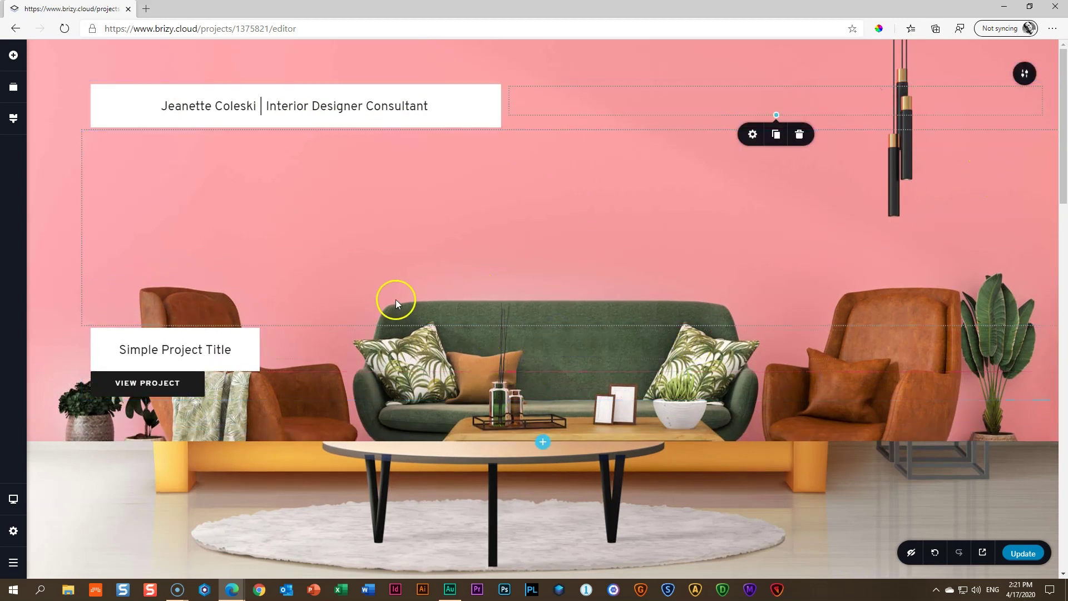
scroll(395, 299, down, 5)
scroll(395, 299, up, 5)
scroll(435, 365, down, 4)
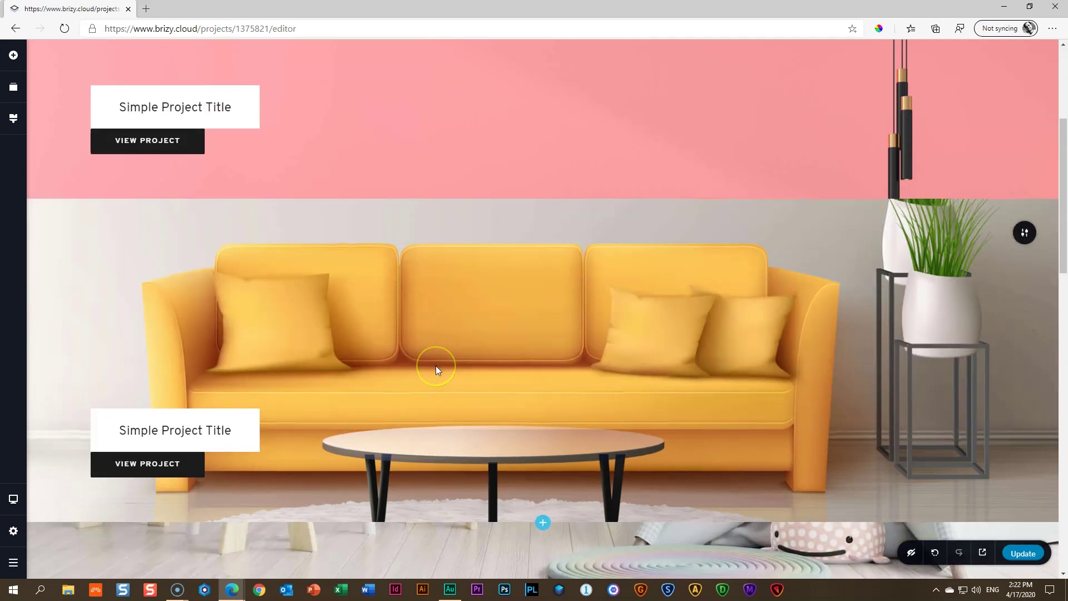
scroll(435, 365, up, 4)
scroll(435, 365, down, 5)
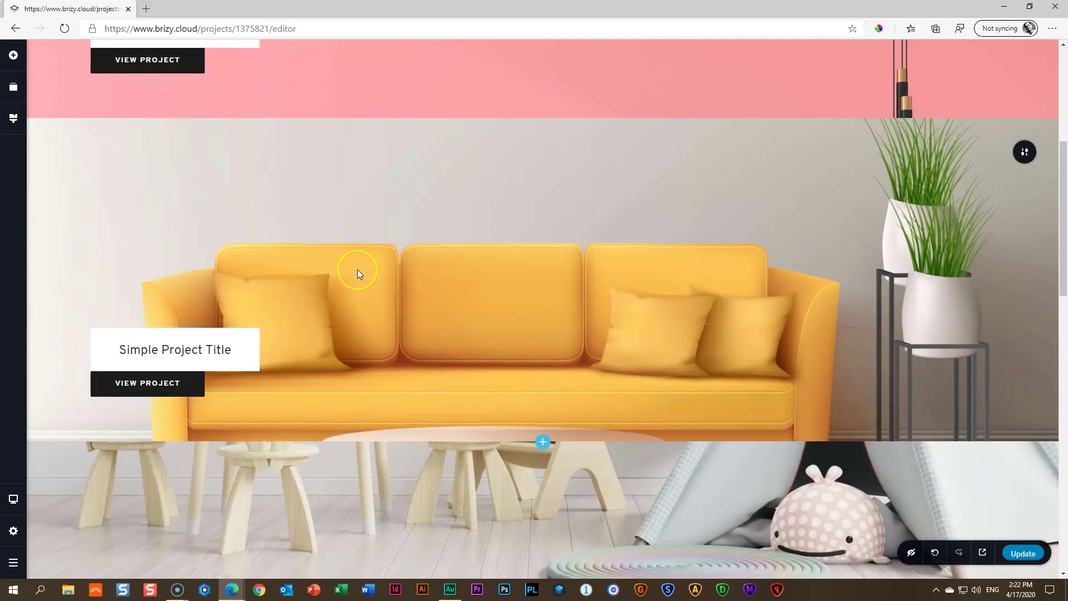
scroll(357, 269, up, 5)
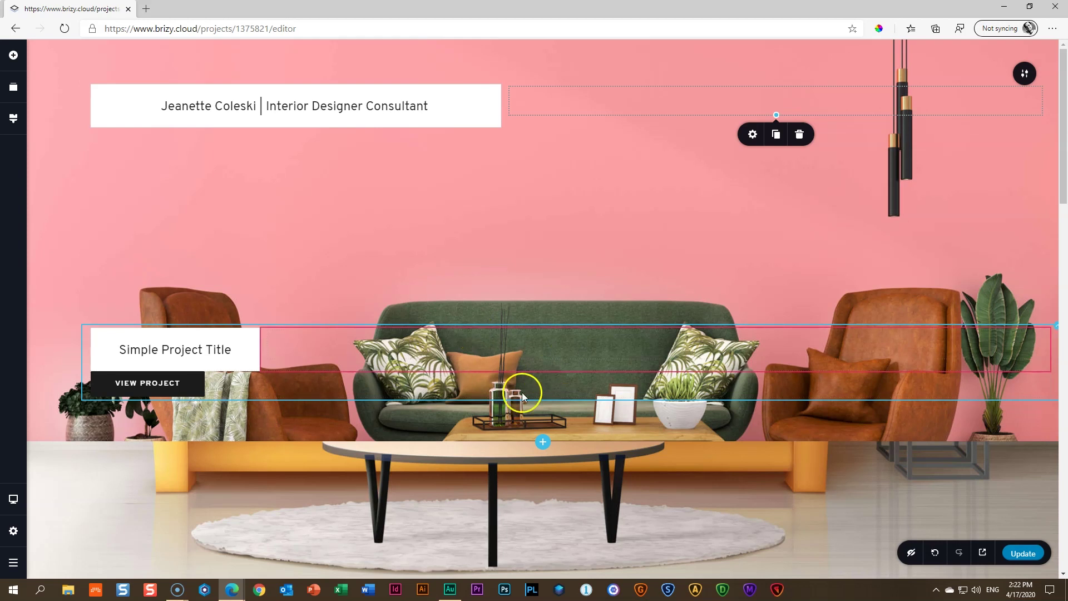
Shift the hero background image's focal point so more of the sofa and coffee table show
click(1022, 75)
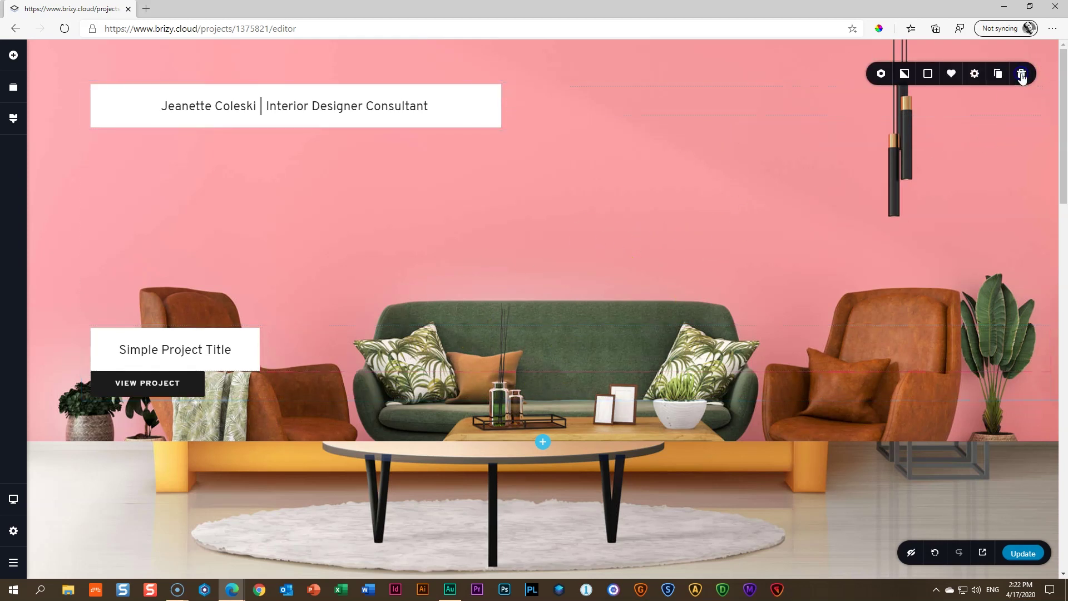
click(905, 74)
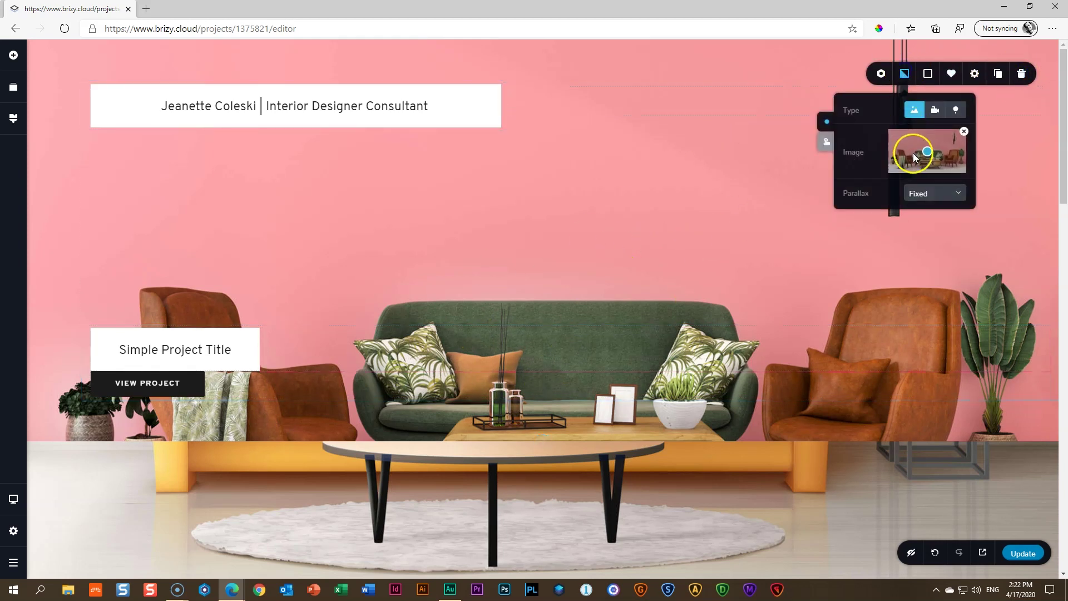
drag(927, 151, 926, 173)
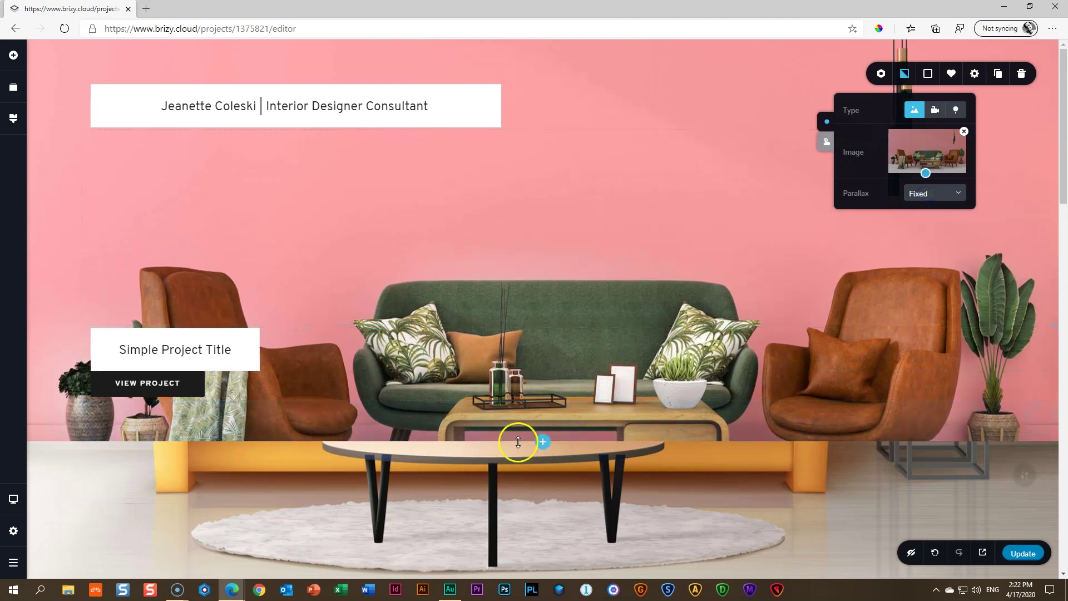
click(502, 210)
Increase the hero section's top padding to add space above the heading
click(484, 60)
mouse_move(485, 82)
mouse_down()
mouse_move(495, 67)
mouse_move(501, 91)
mouse_up()
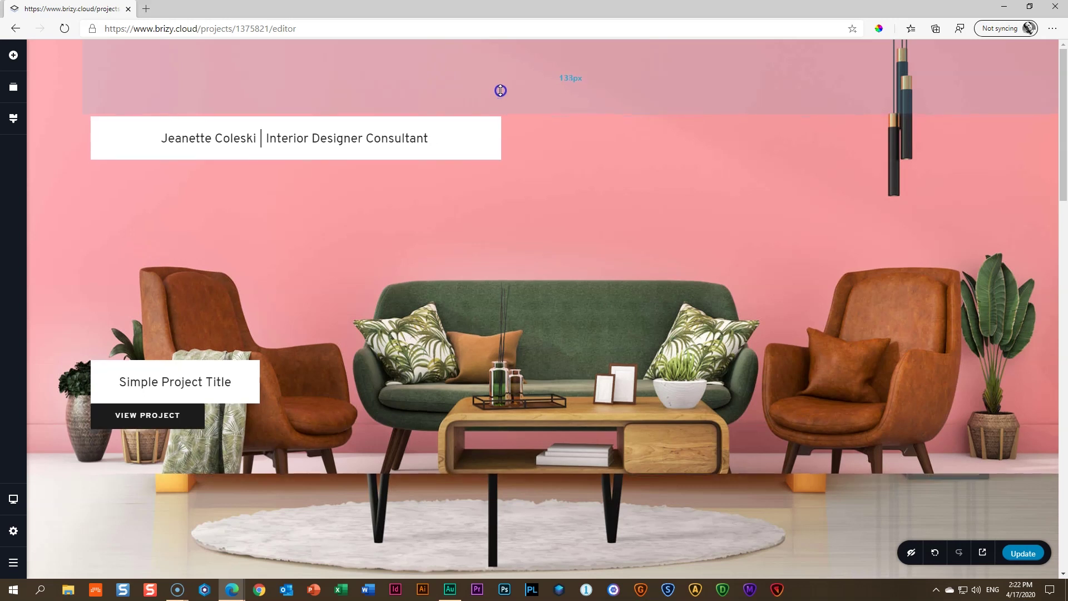
click(766, 211)
click(926, 121)
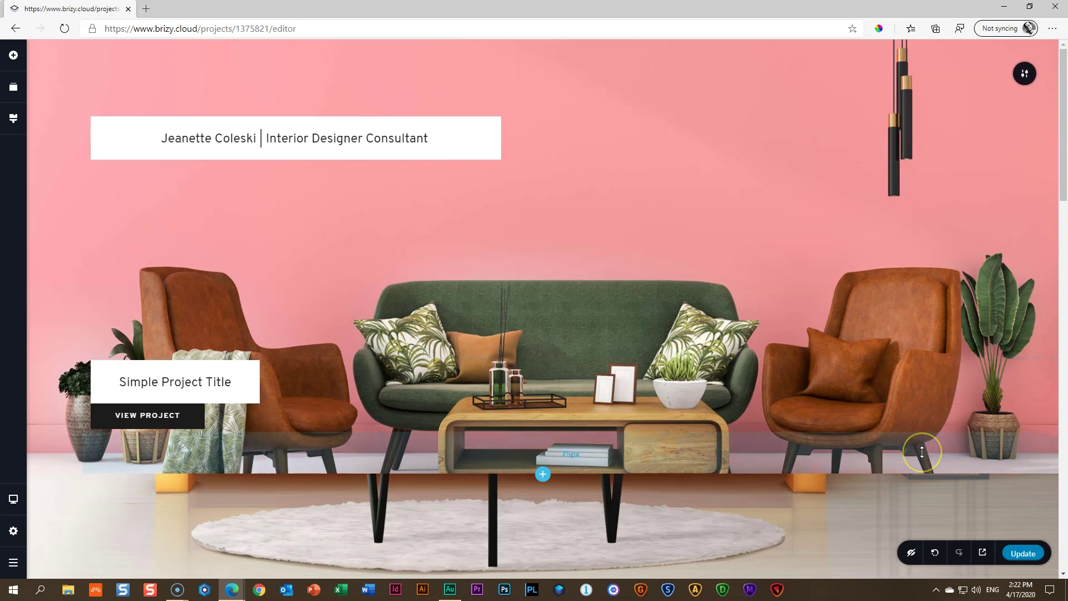
In Tablet view, widen the heading box so it fits on one line
key(ctrl+shift+t)
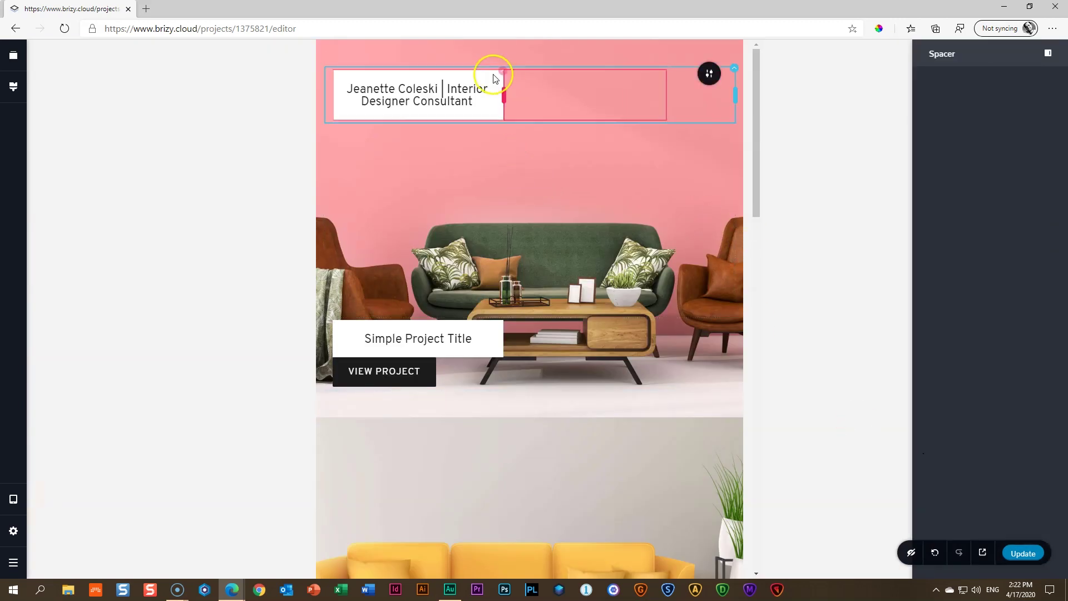
drag(504, 100, 673, 100)
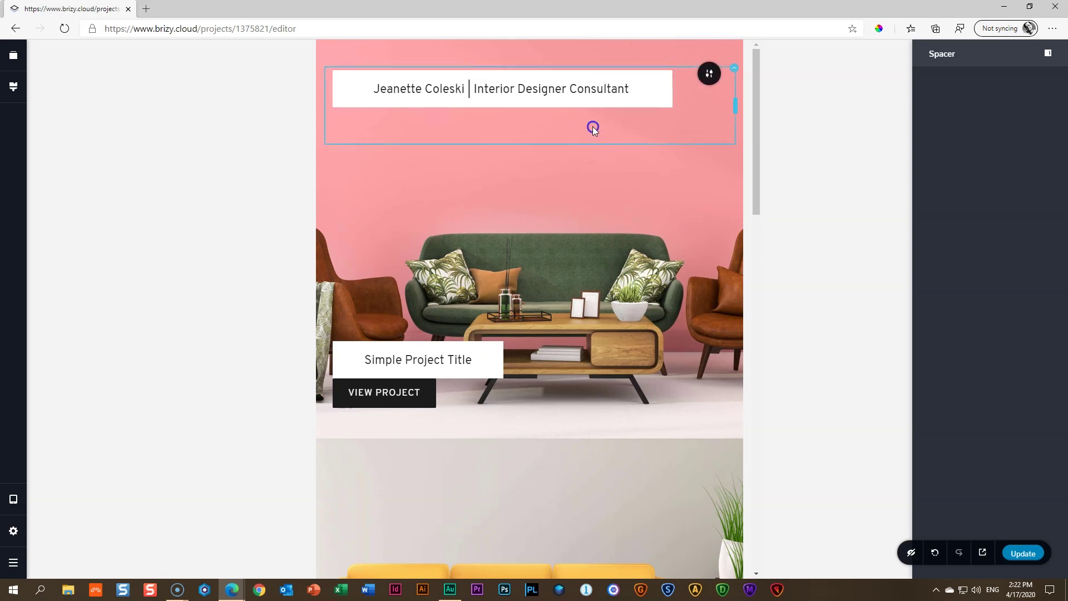
click(348, 129)
drag(475, 120, 705, 89)
key(ctrl+z)
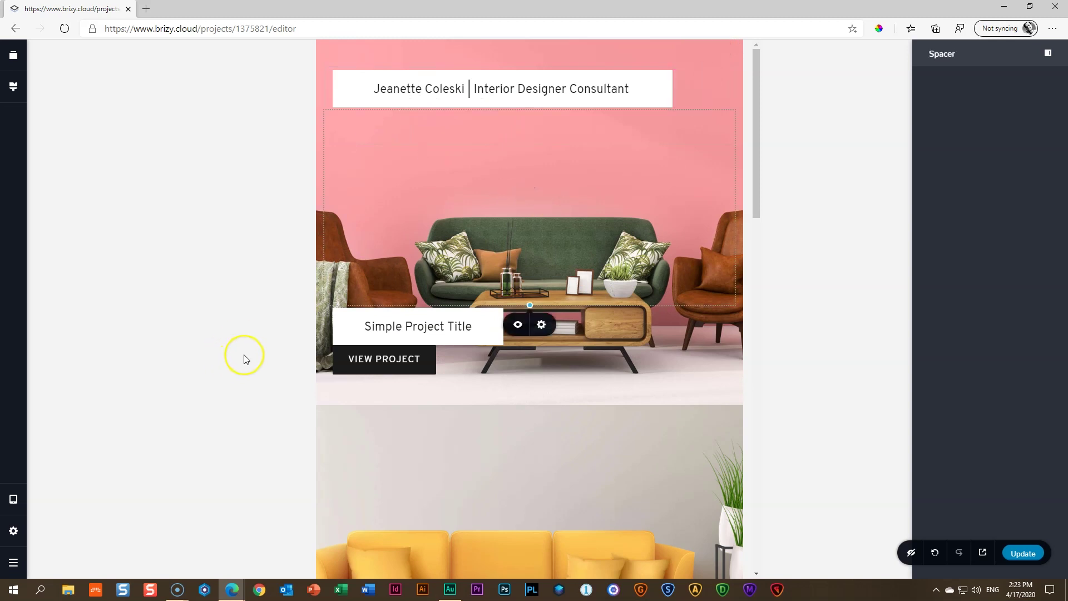
In Mobile view, right-align the designer heading text
key(ctrl+shift+m)
click(477, 377)
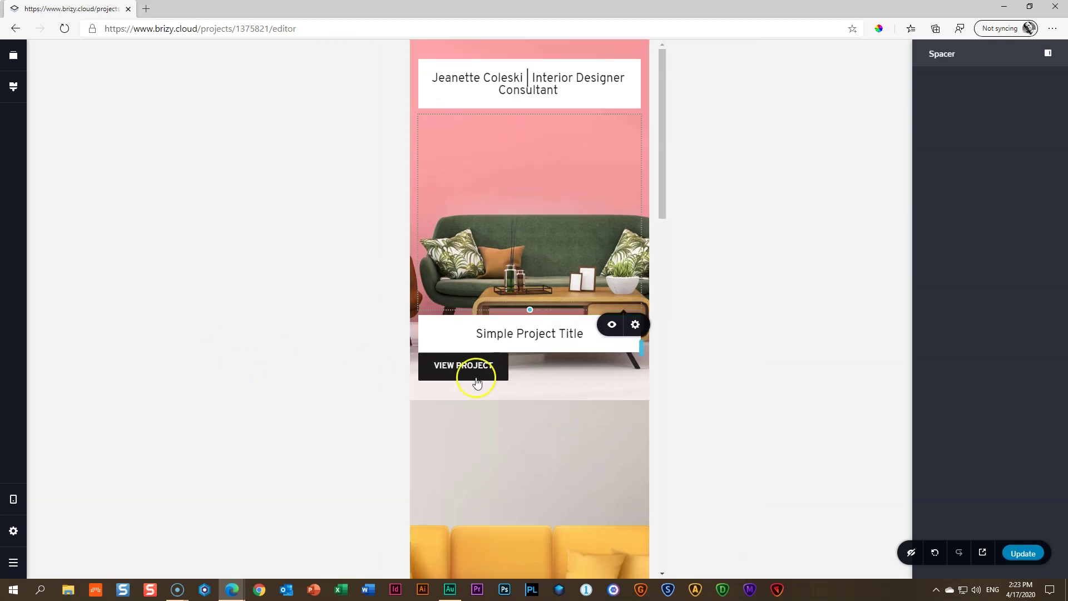
click(562, 85)
drag(640, 85, 592, 84)
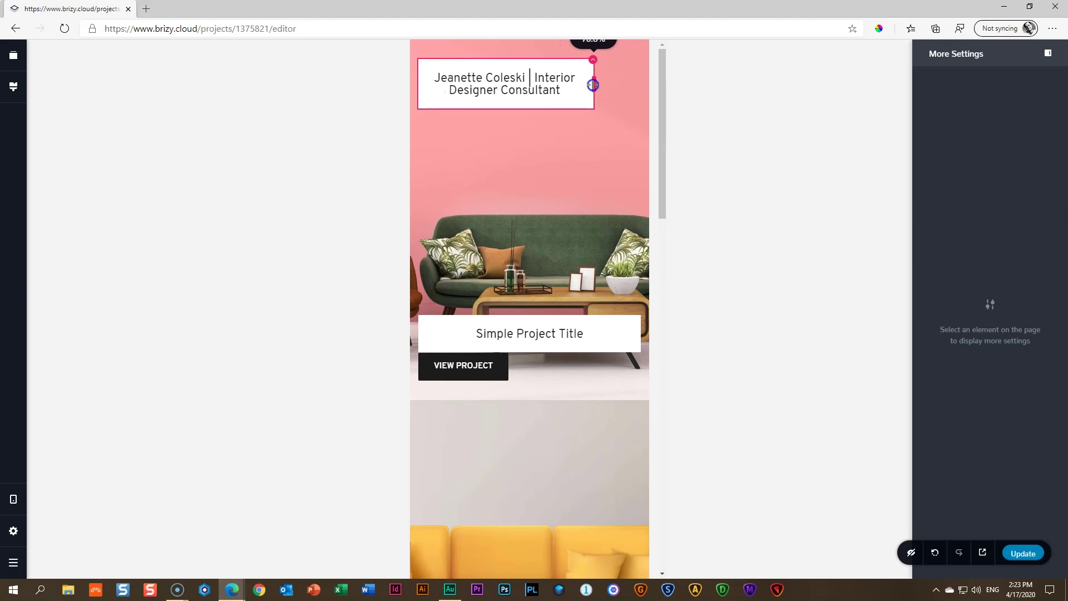
click(543, 203)
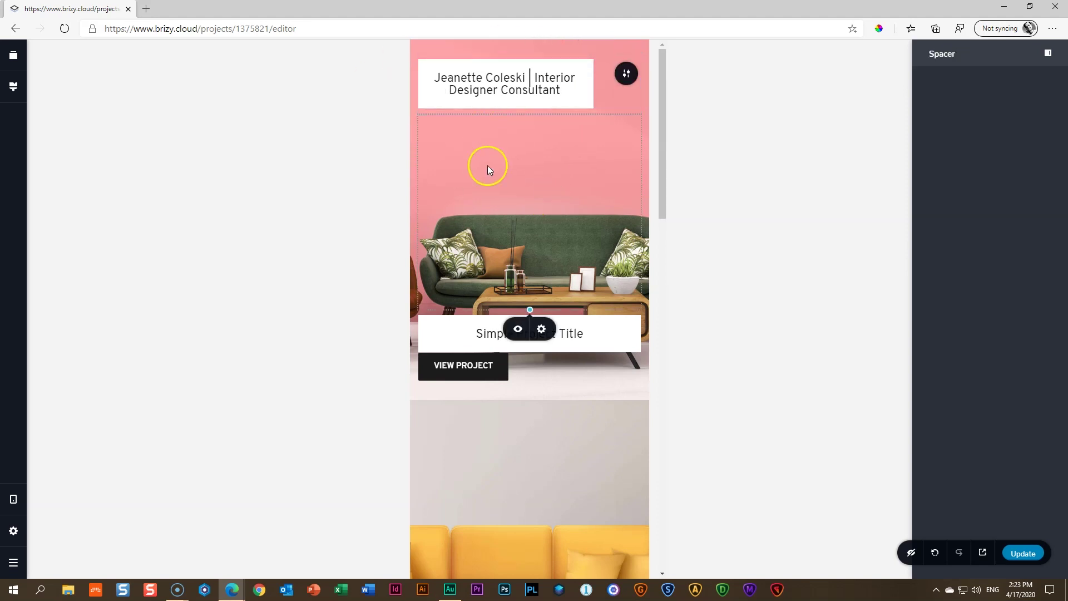
drag(593, 84, 635, 83)
click(527, 84)
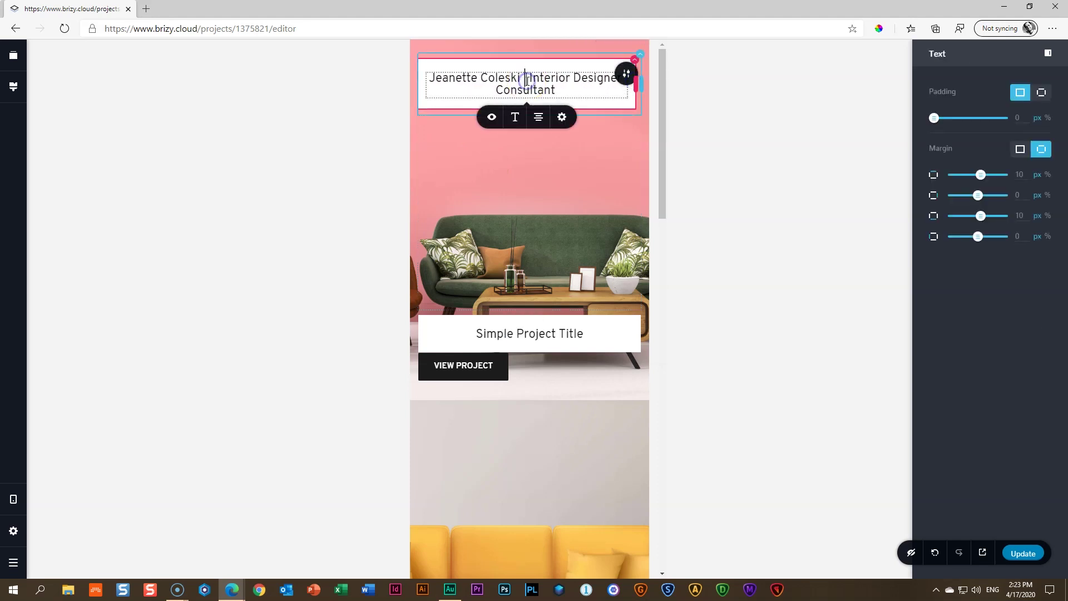
click(537, 127)
click(570, 177)
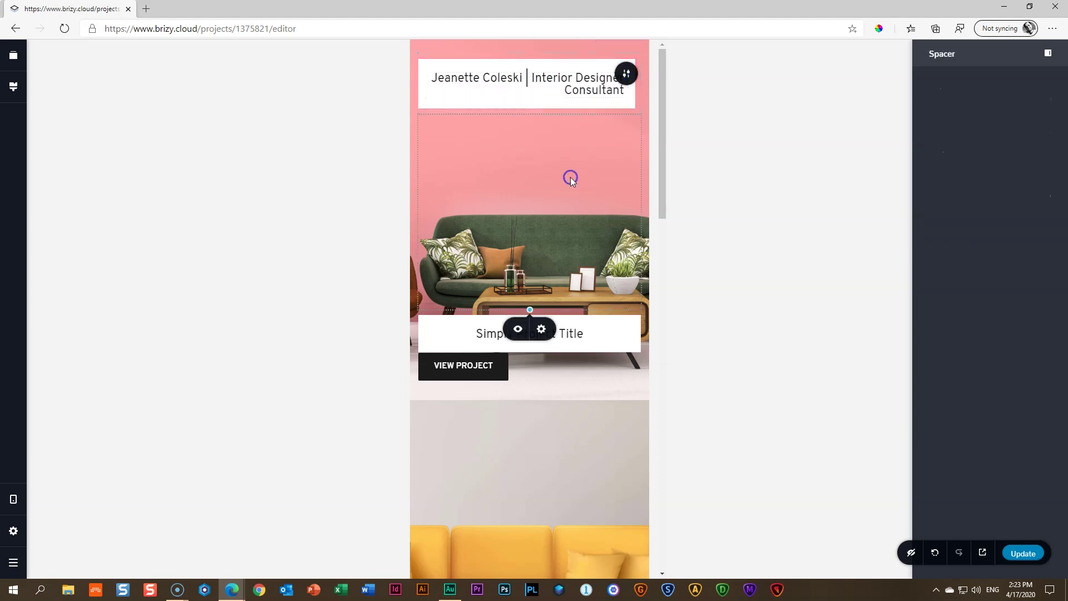
click(301, 198)
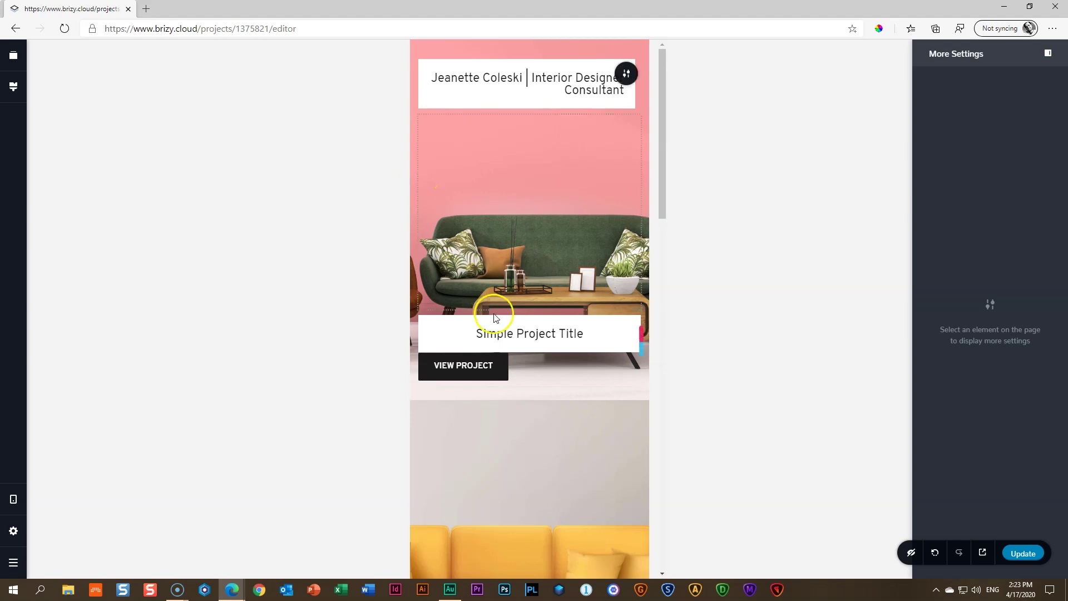
Right-align the Simple Project Title text and the View Project button on mobile
click(505, 332)
click(539, 311)
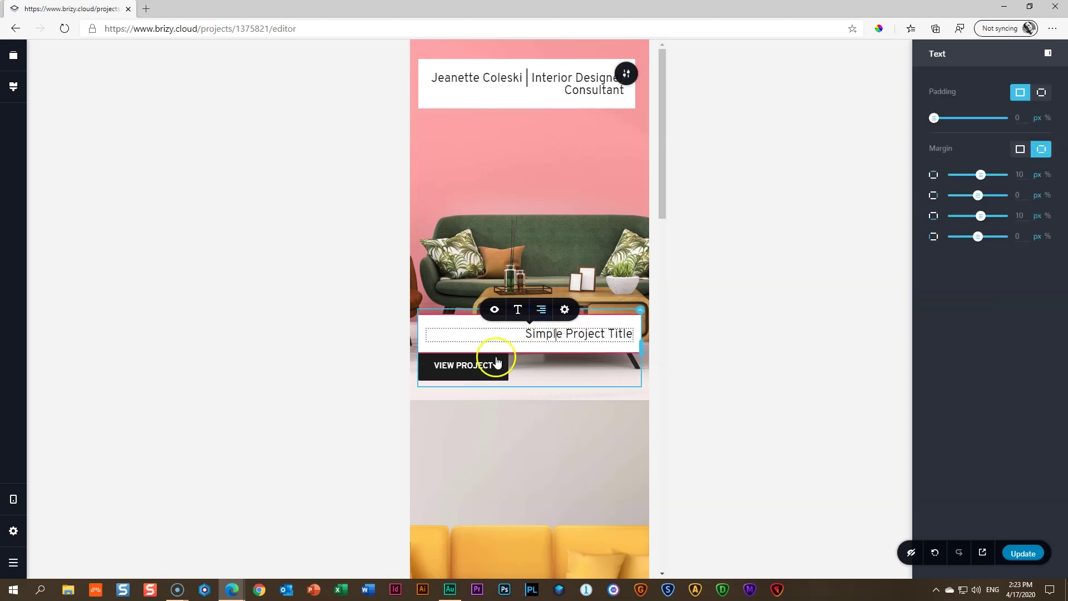
click(478, 364)
click(498, 335)
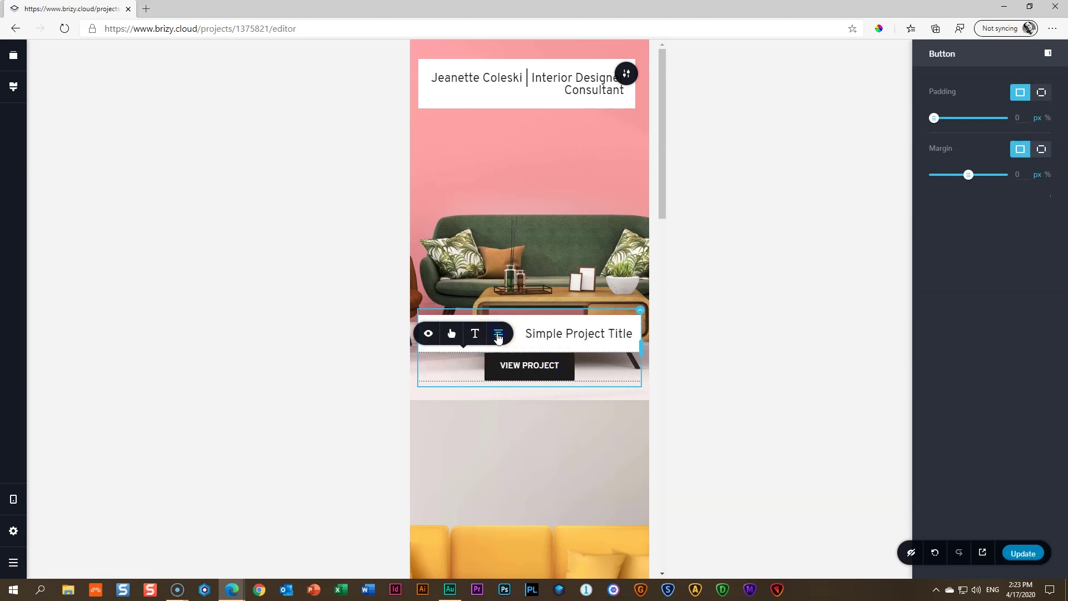
click(498, 334)
click(303, 352)
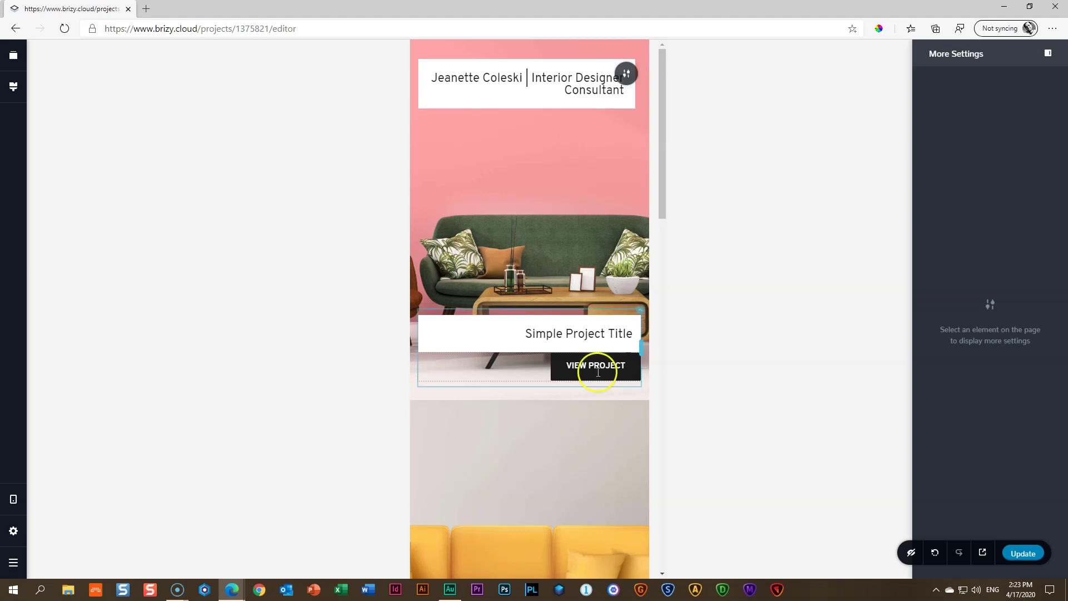
Review the mobile layout and save the page changes with Ctrl+S
scroll(597, 363, down, 5)
scroll(483, 362, up, 5)
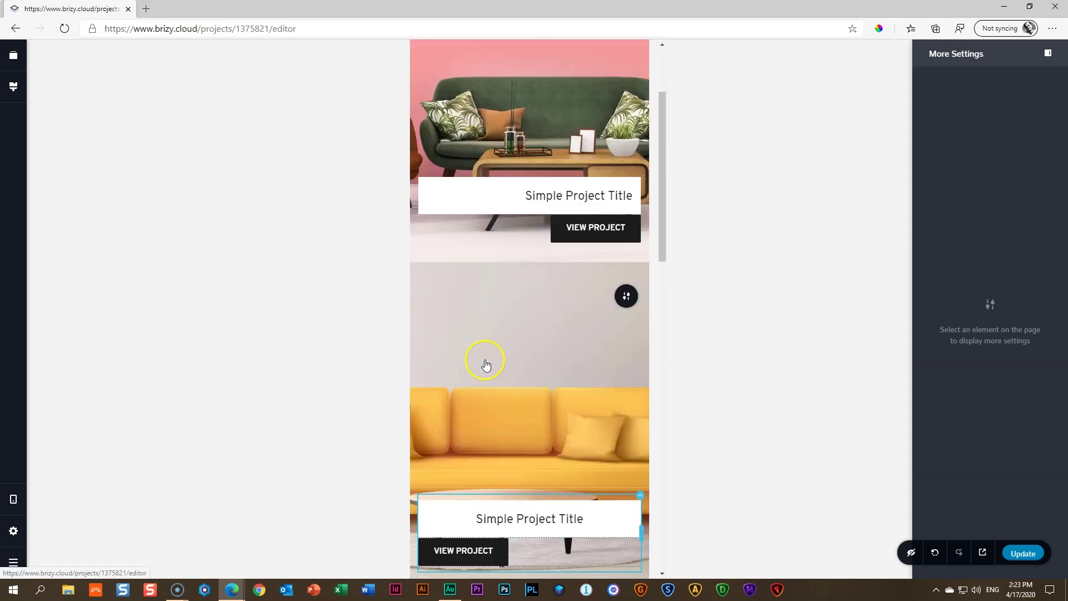
scroll(484, 369, down, 5)
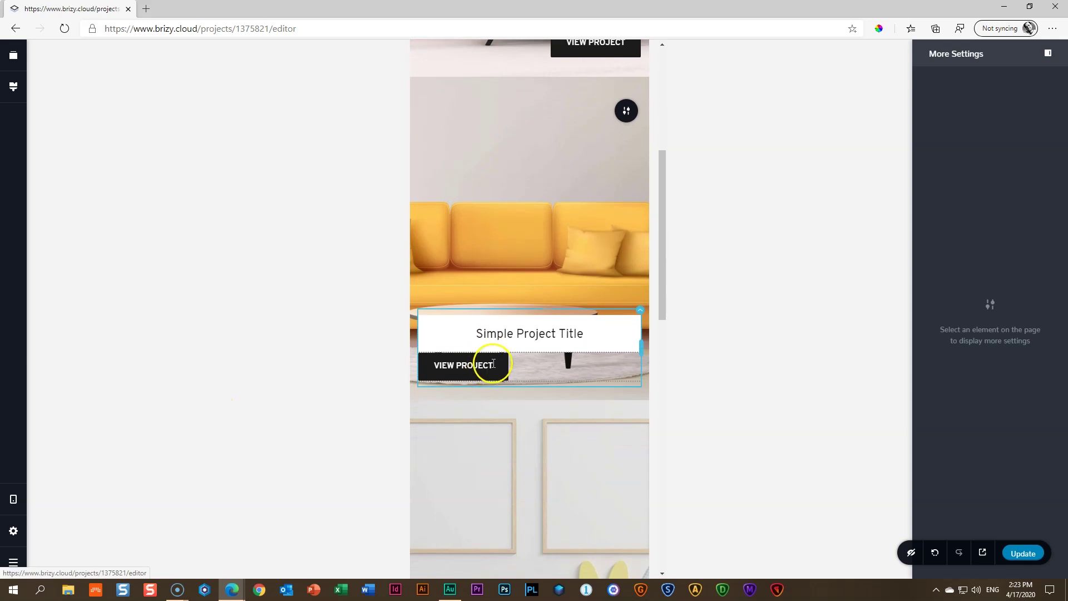
scroll(489, 365, up, 5)
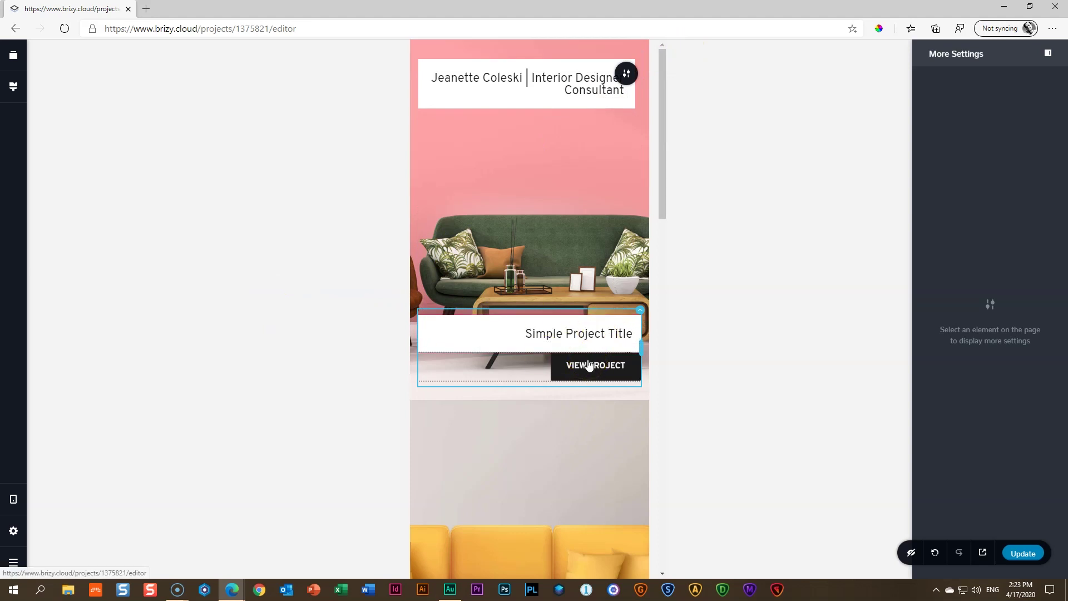
click(346, 357)
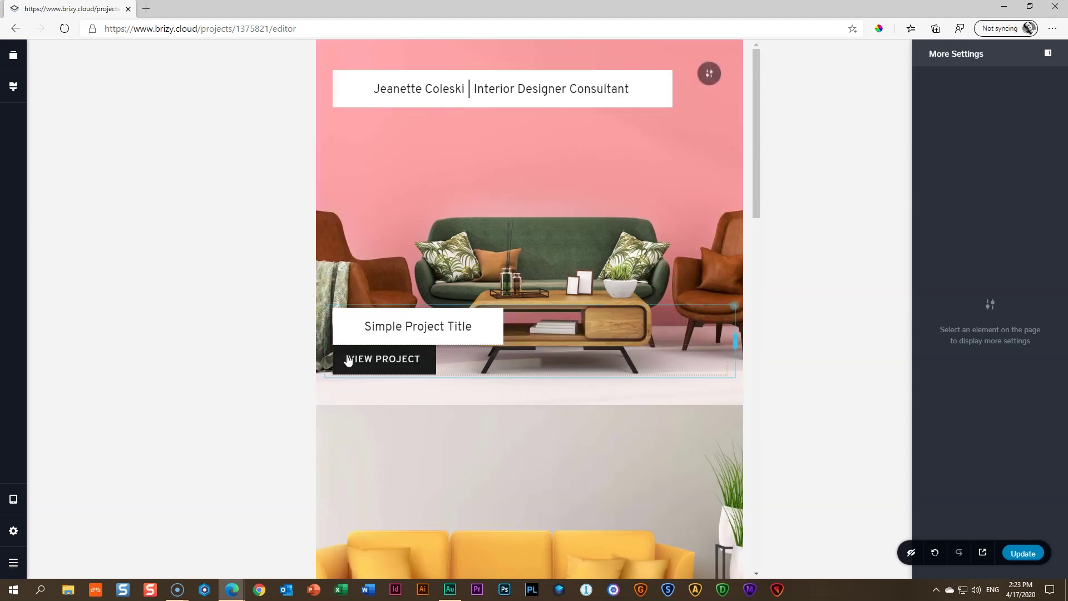
key(ctrl+s)
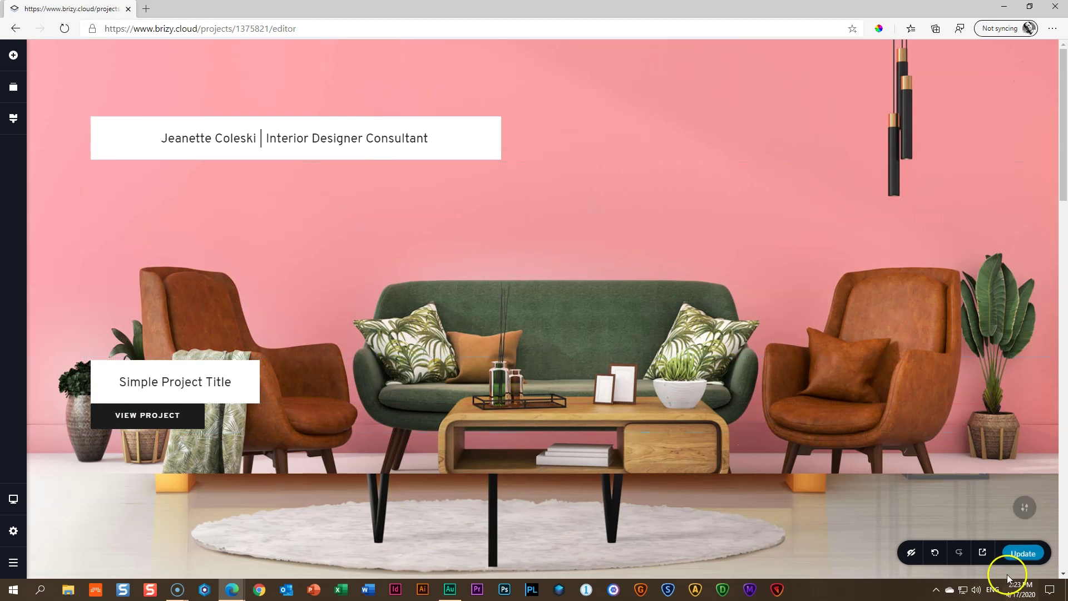
Preview the live site in a new tab, scrolling down through the page and back to the top
click(982, 551)
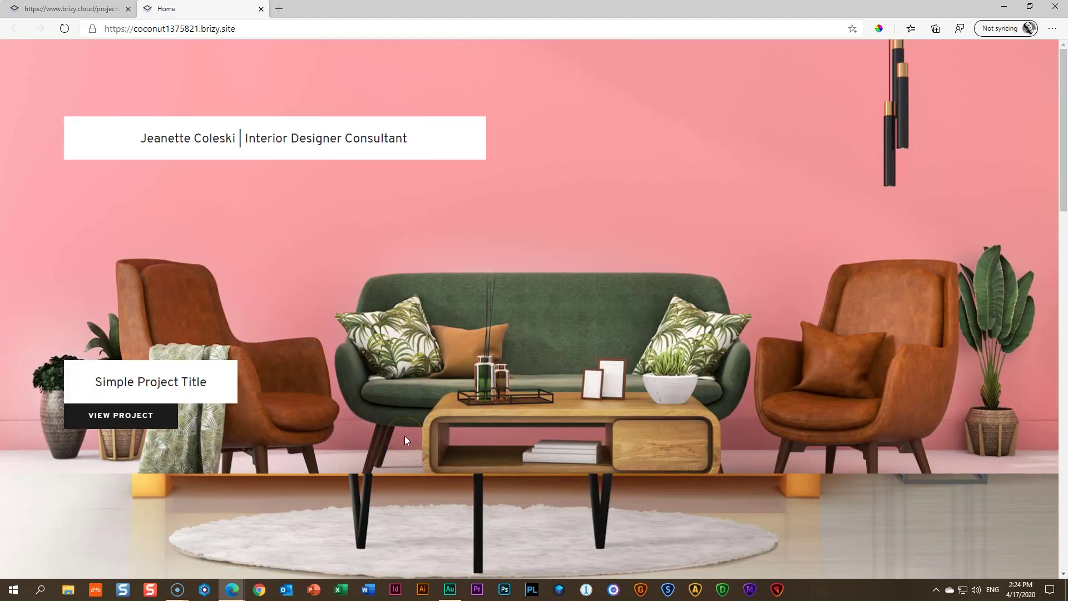
scroll(421, 372, down, 7)
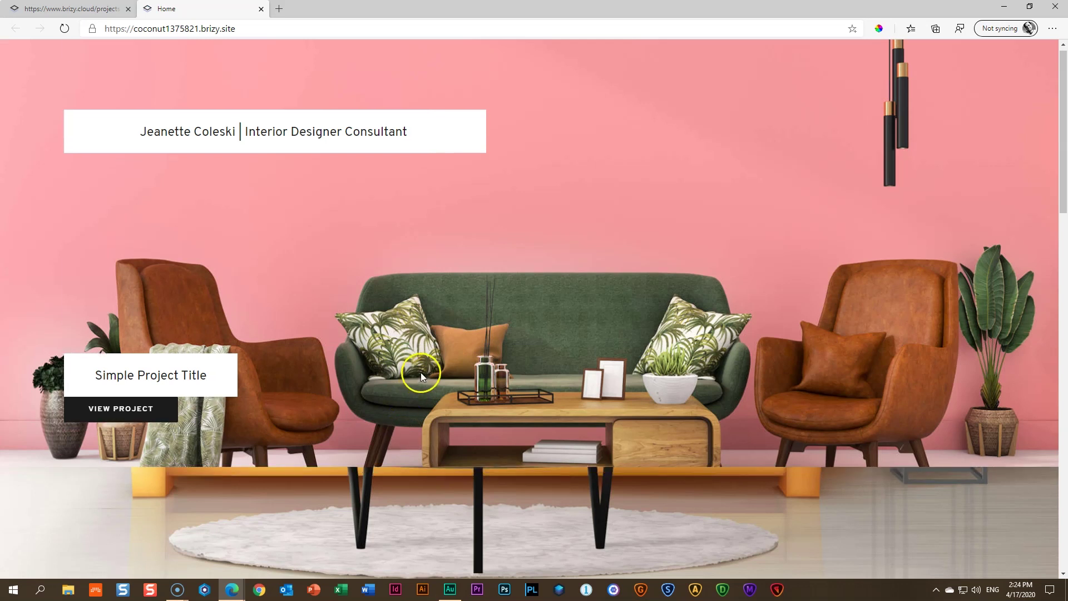
scroll(420, 371, down, 14)
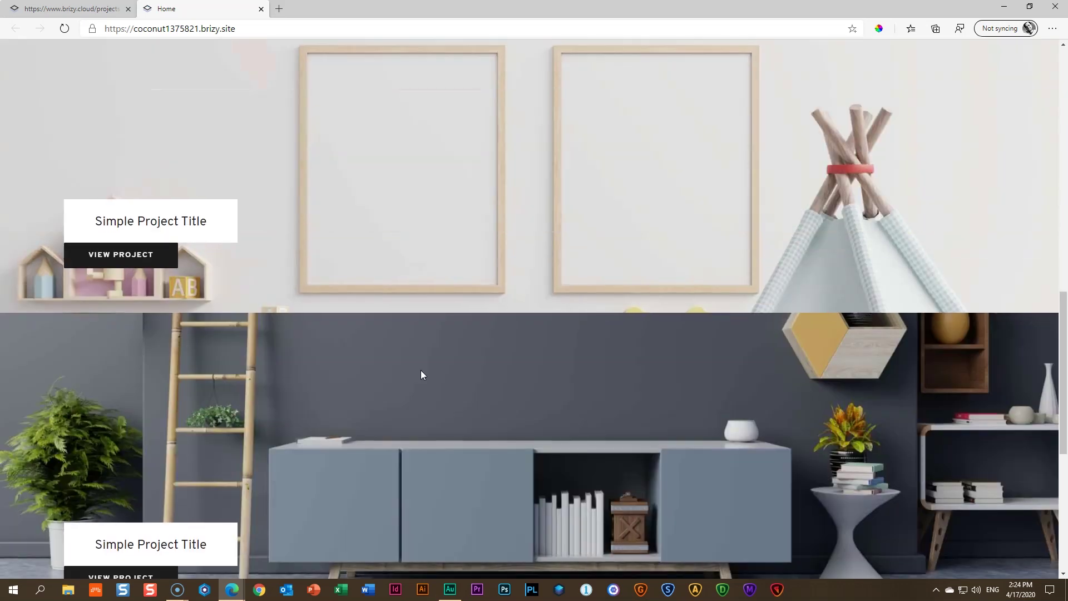
scroll(421, 374, up, 20)
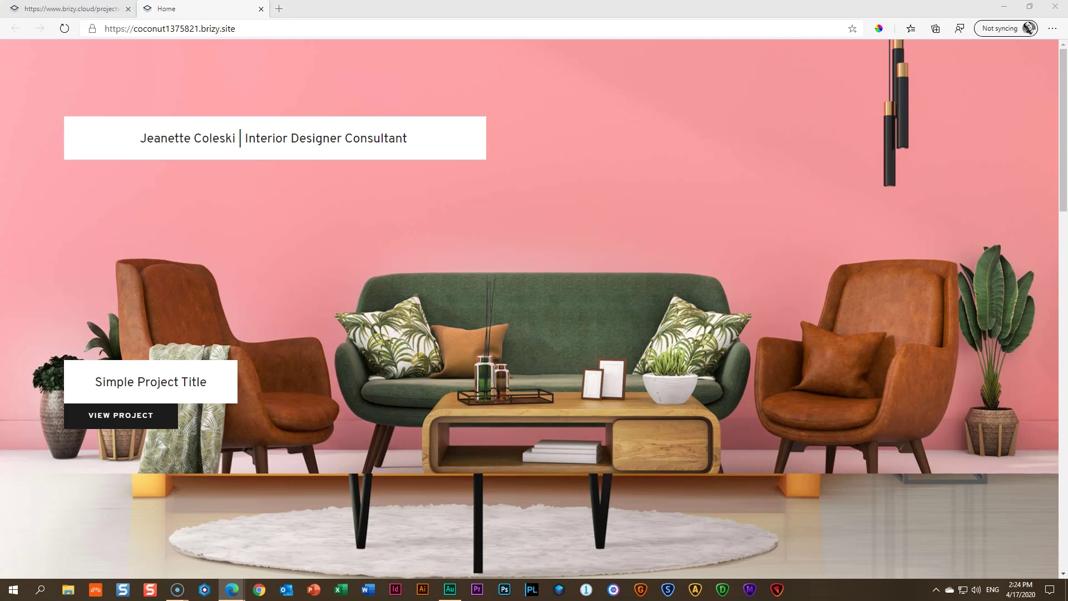
Close the preview tab and add a new page from the site's Pages settings
click(260, 16)
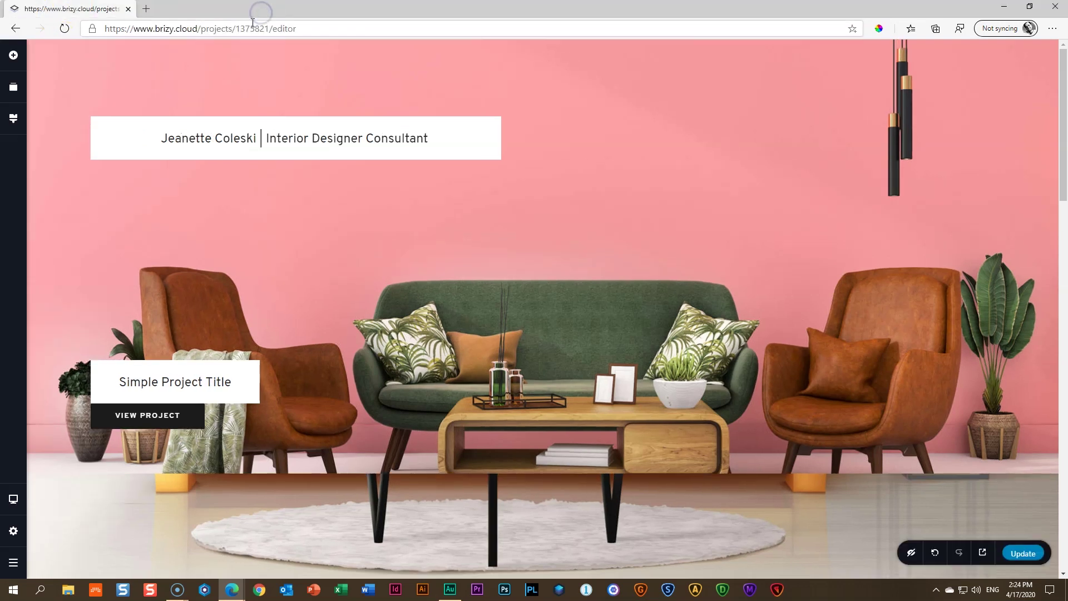
click(20, 537)
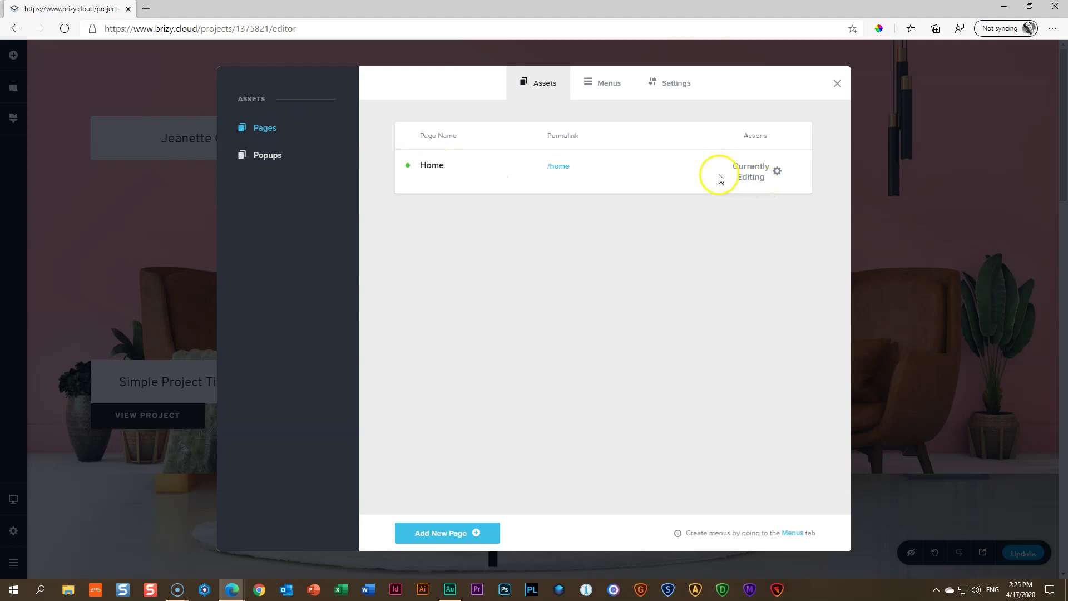
click(450, 533)
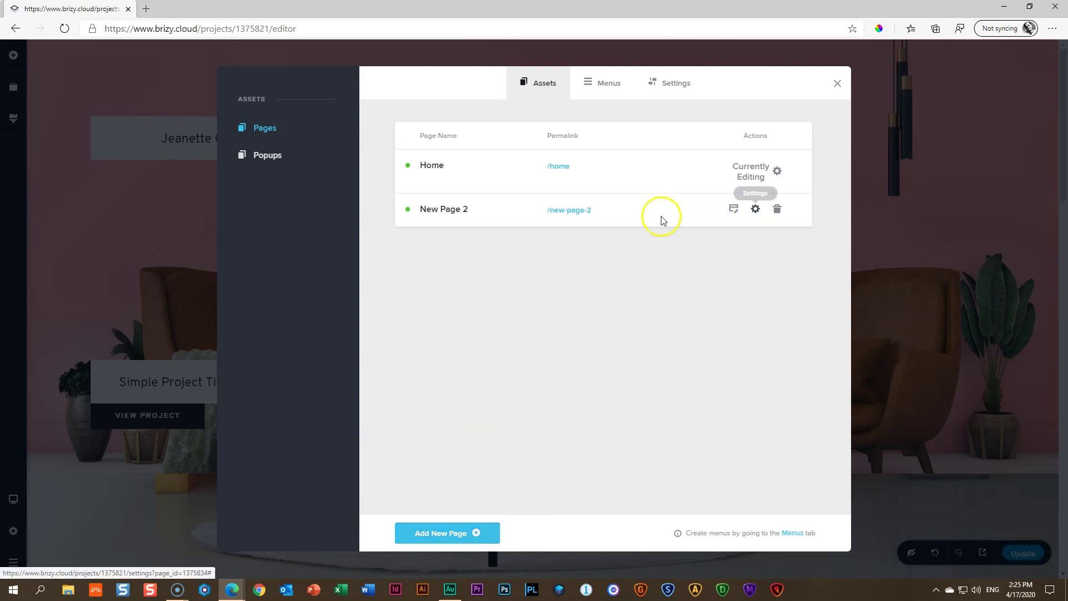
Set the new page's title to 'Project 1' and permalink to 'project-1', then save
click(755, 211)
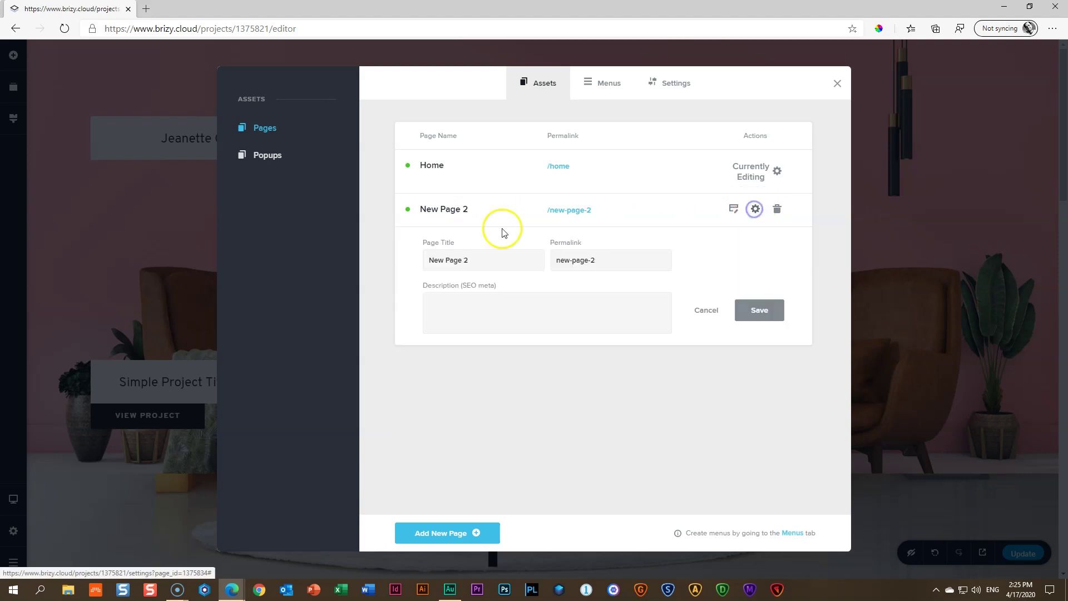
drag(470, 260, 360, 257)
text(P)
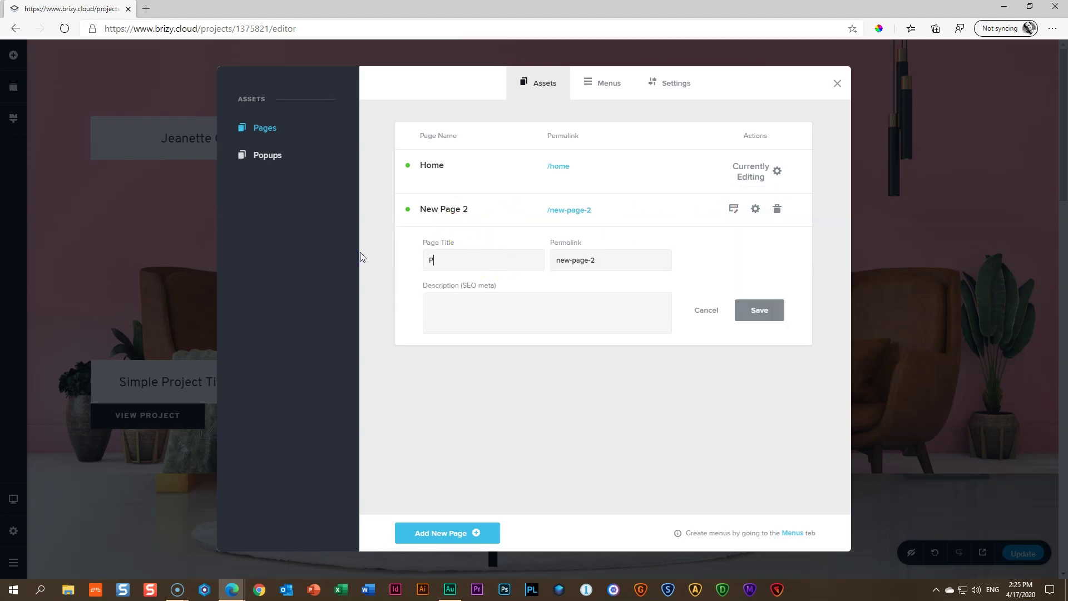
text(roject 1)
drag(615, 265, 539, 264)
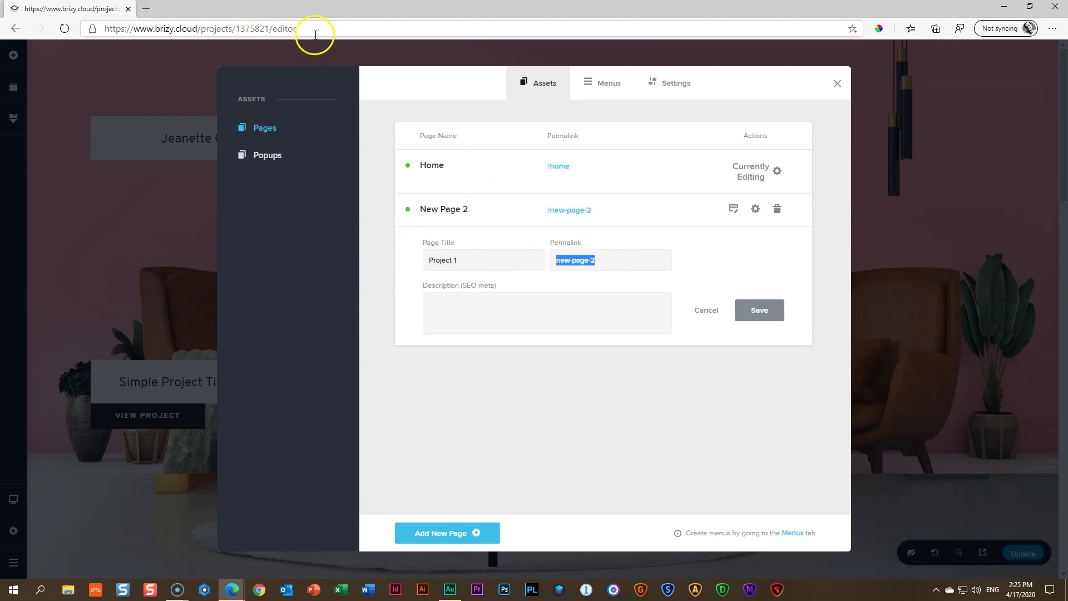
text(project-1)
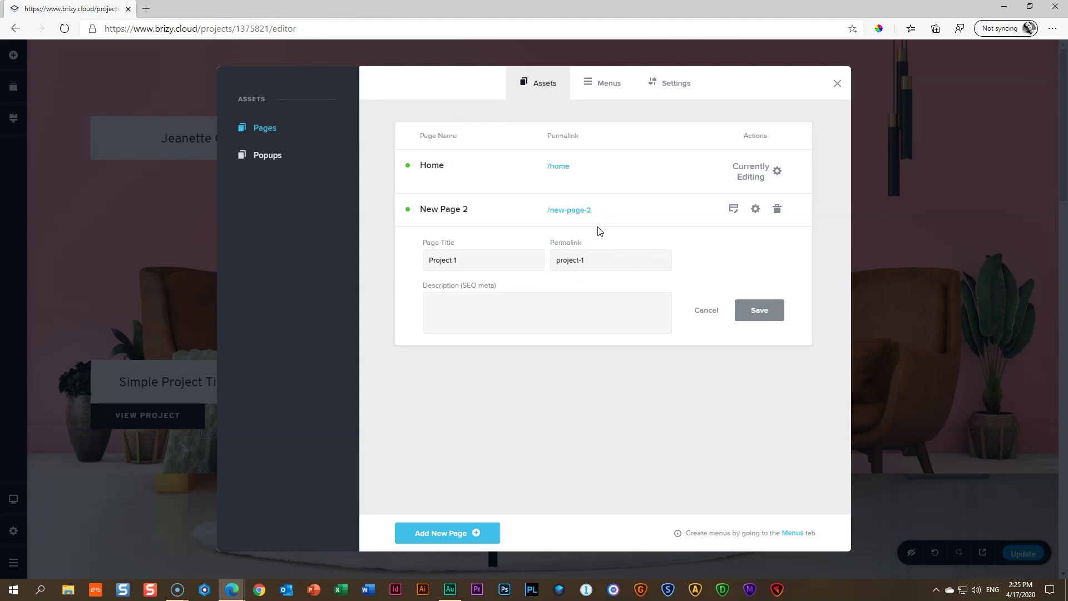
click(762, 312)
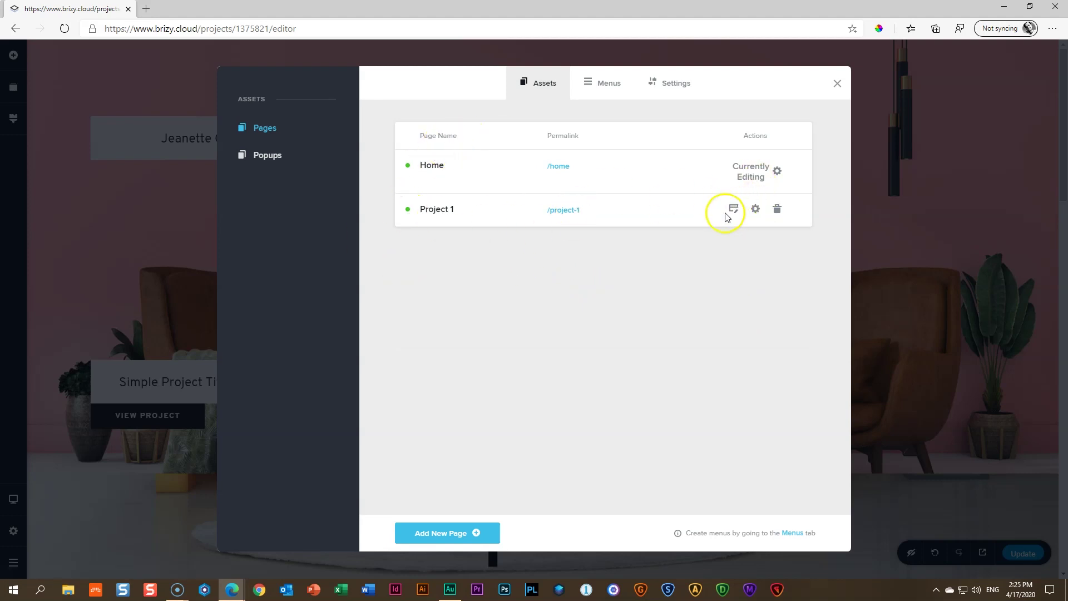
Open the Project 1 page in the editor and add a blank block
click(734, 211)
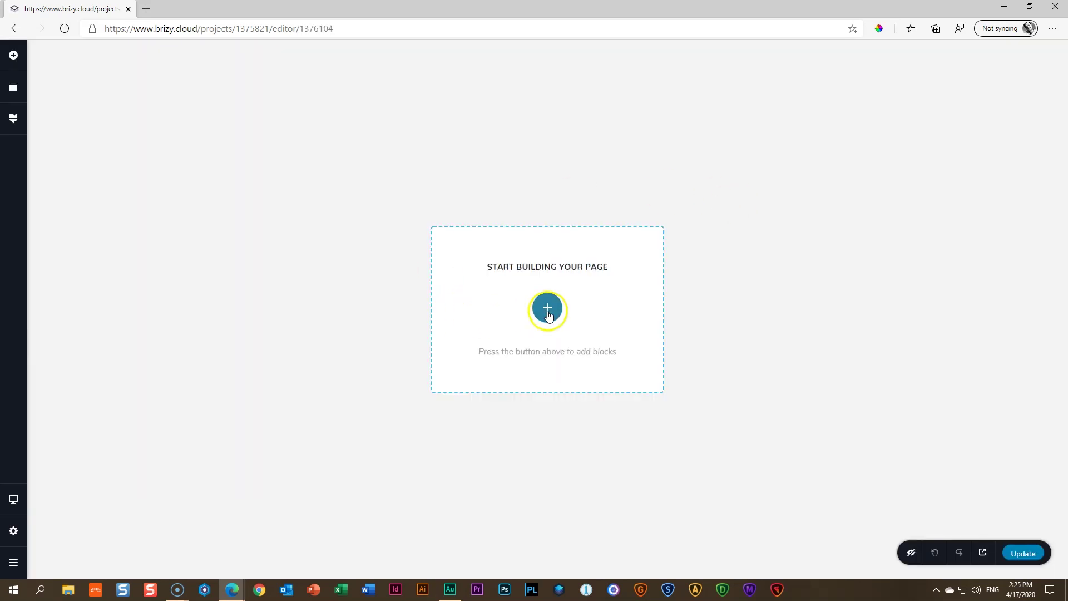
click(547, 307)
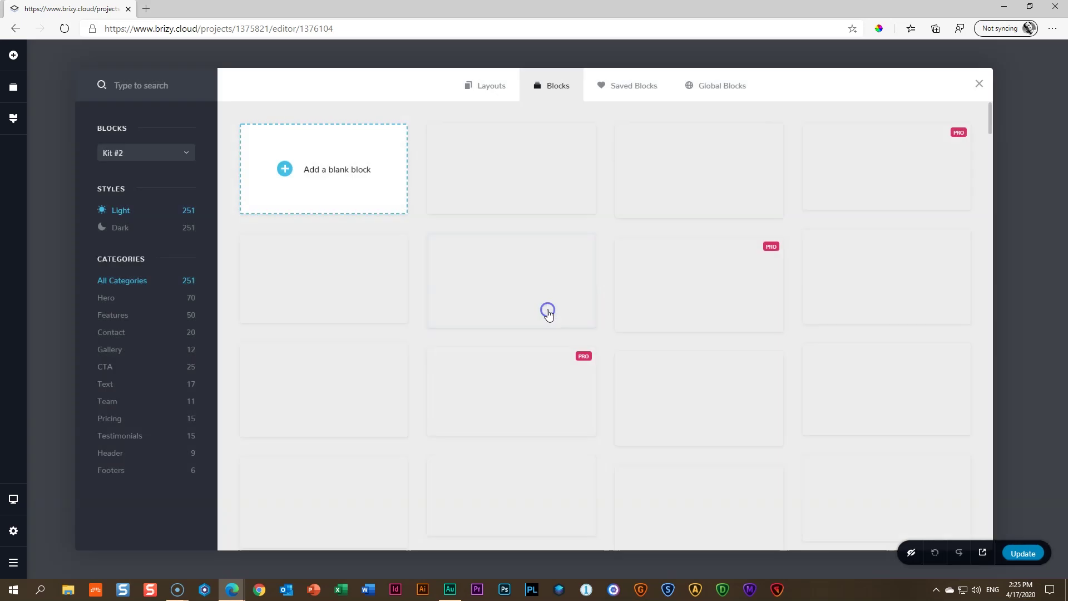
click(336, 168)
Set the block's background image to 01 _ Block 1
mouse_move(1033, 77)
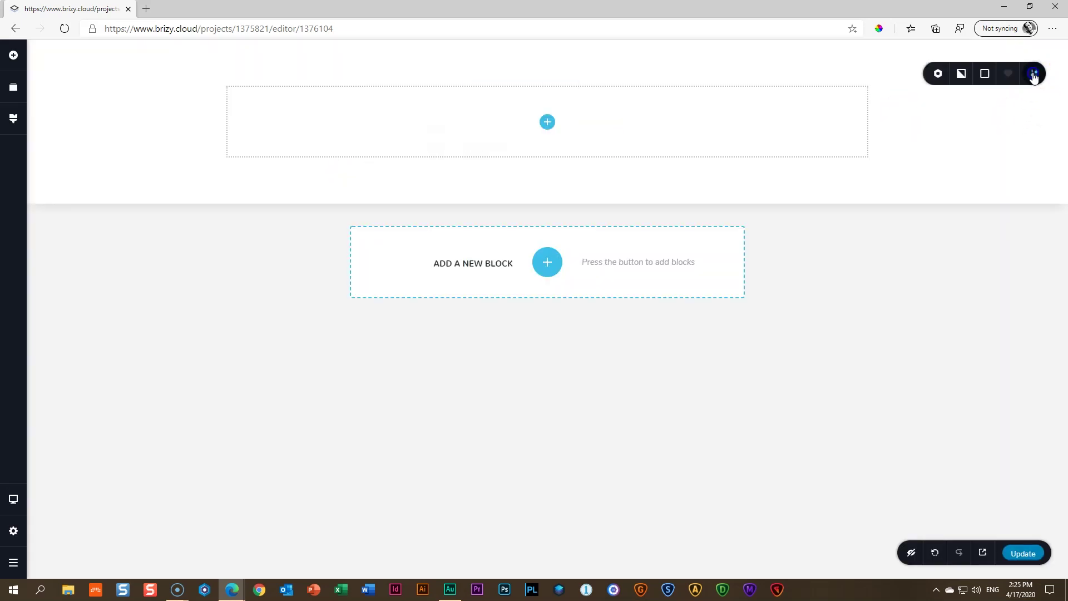
click(913, 73)
click(933, 157)
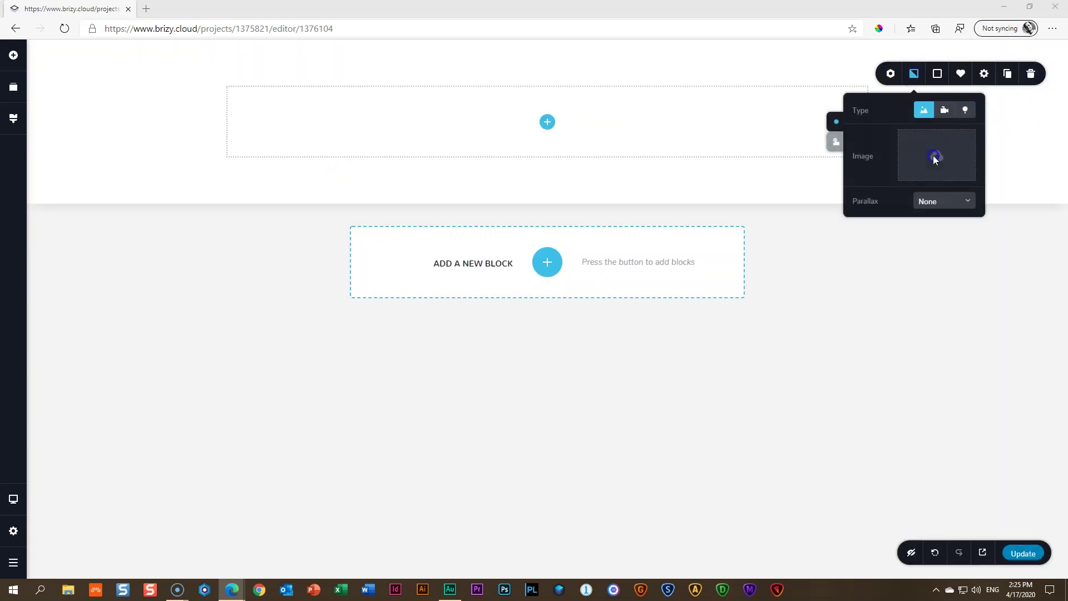
click(307, 175)
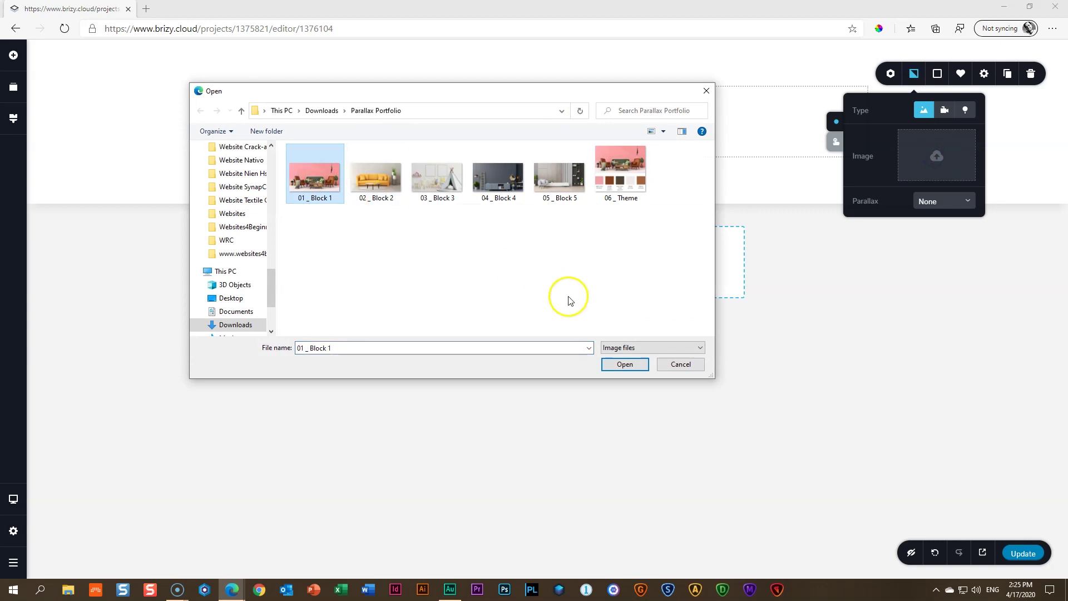
click(624, 364)
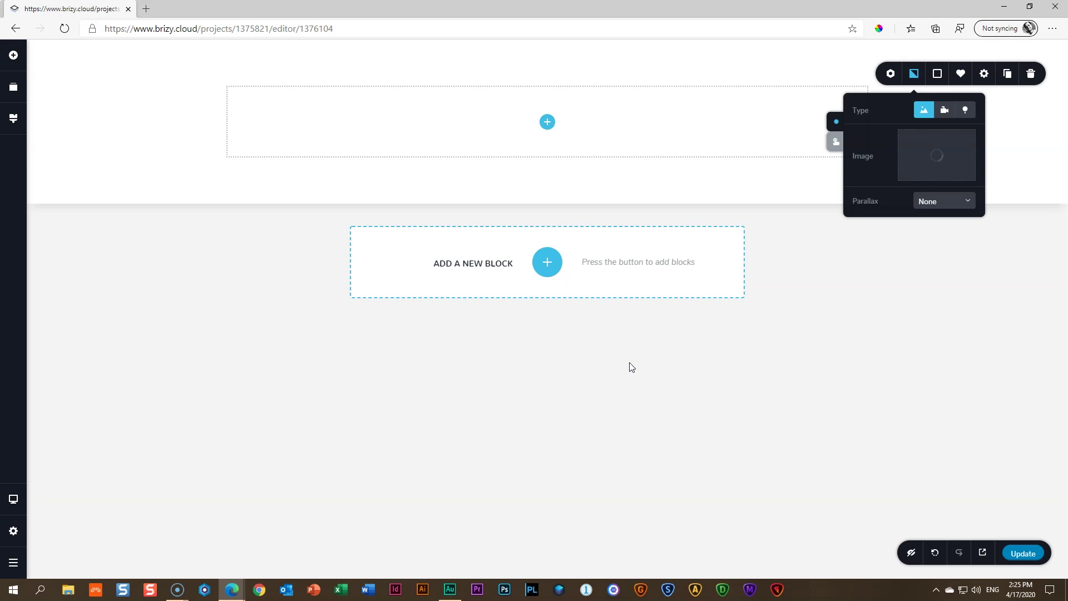
Set the section's height to Full Height
click(984, 75)
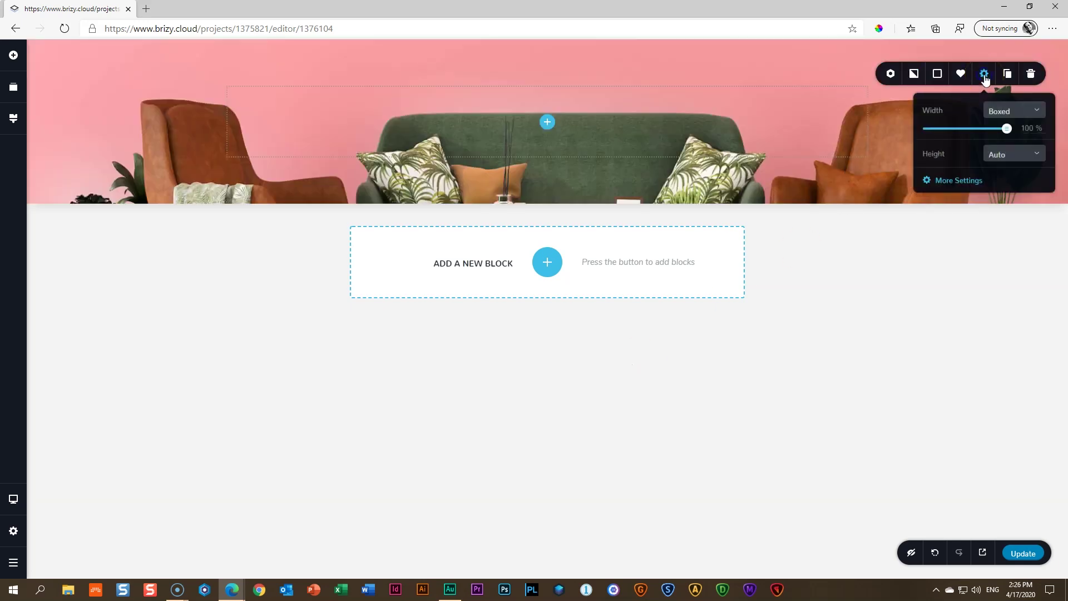
click(993, 154)
click(1005, 206)
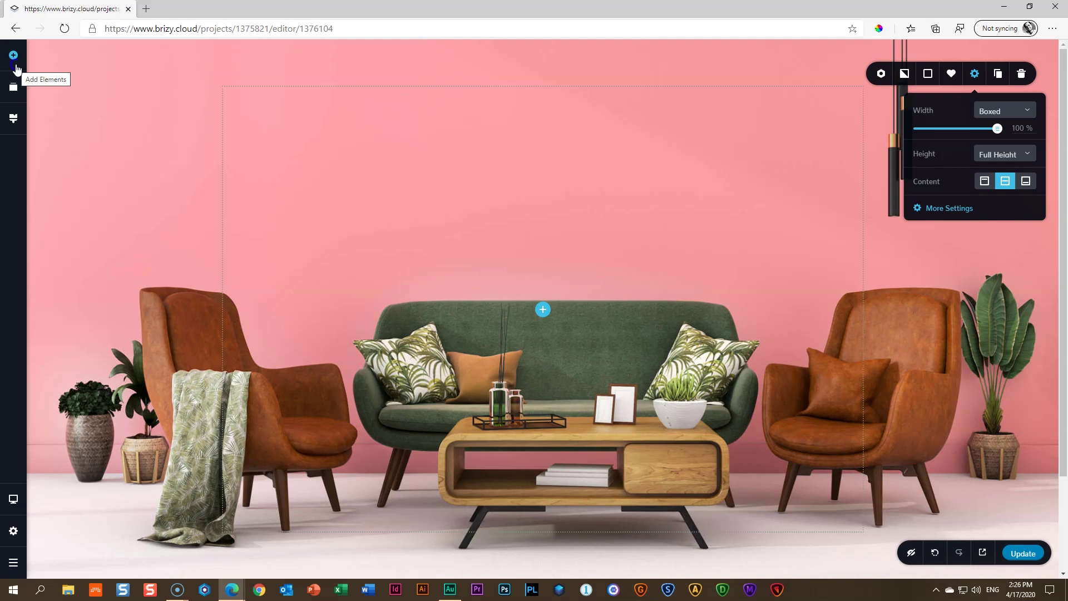
Drop a text element into the section reading 'Finding Your Space' in white
click(14, 57)
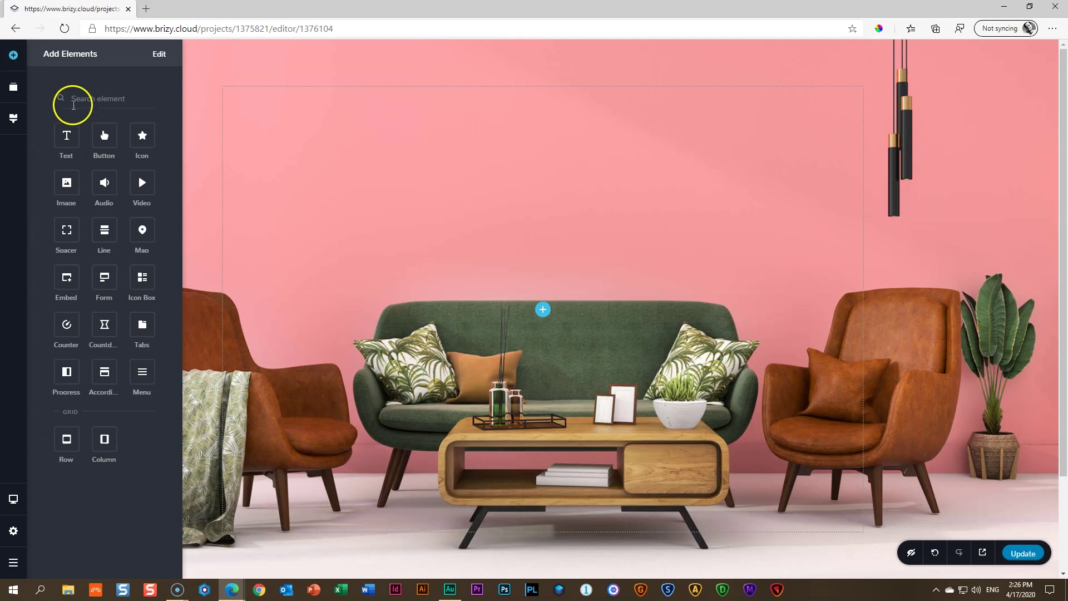
drag(66, 135, 532, 307)
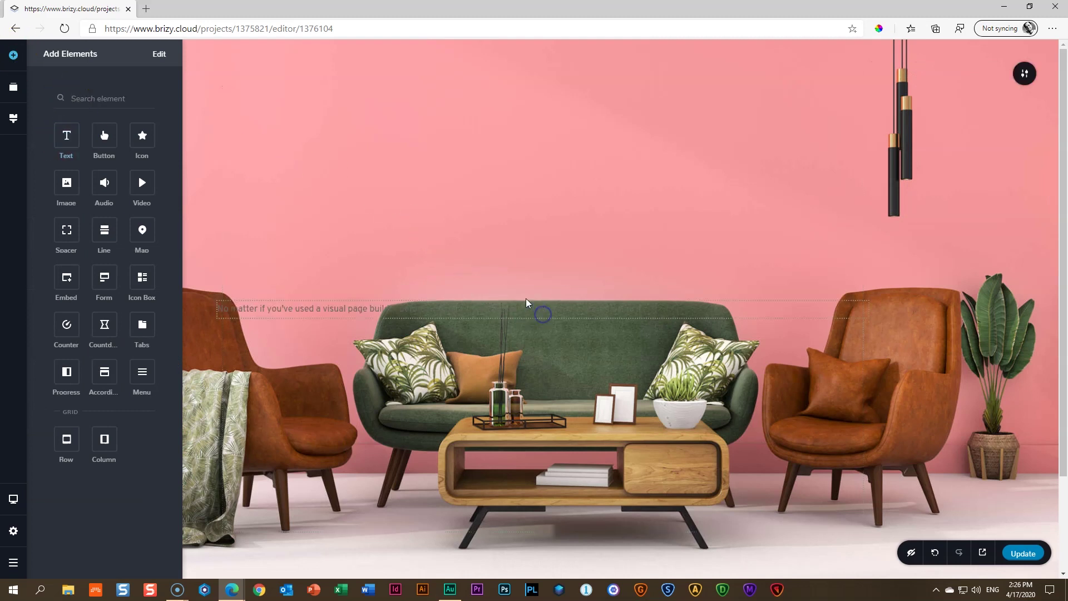
click(388, 313)
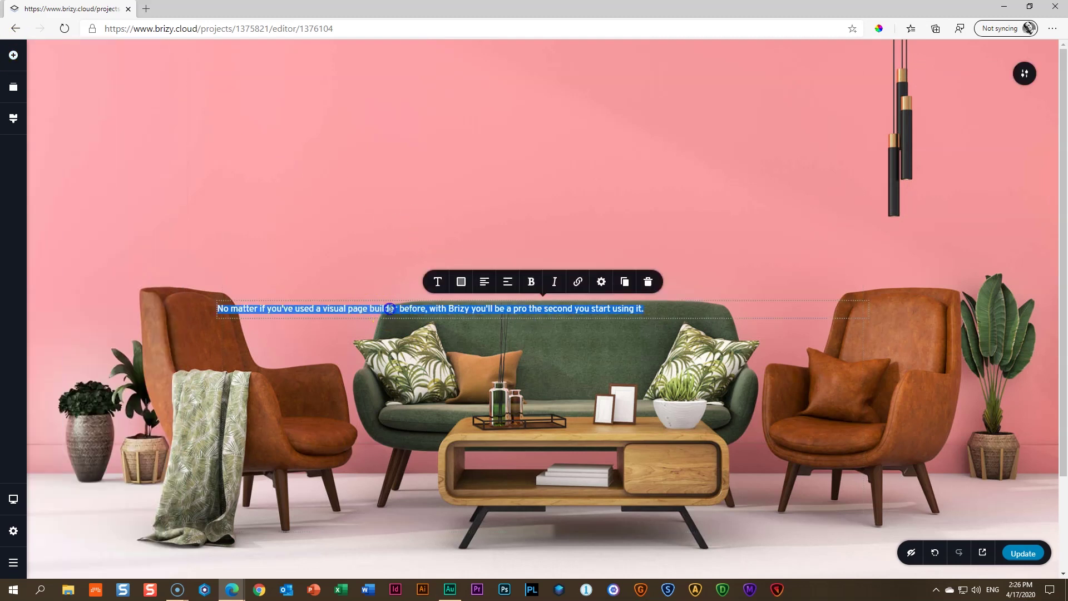
text(Ein)
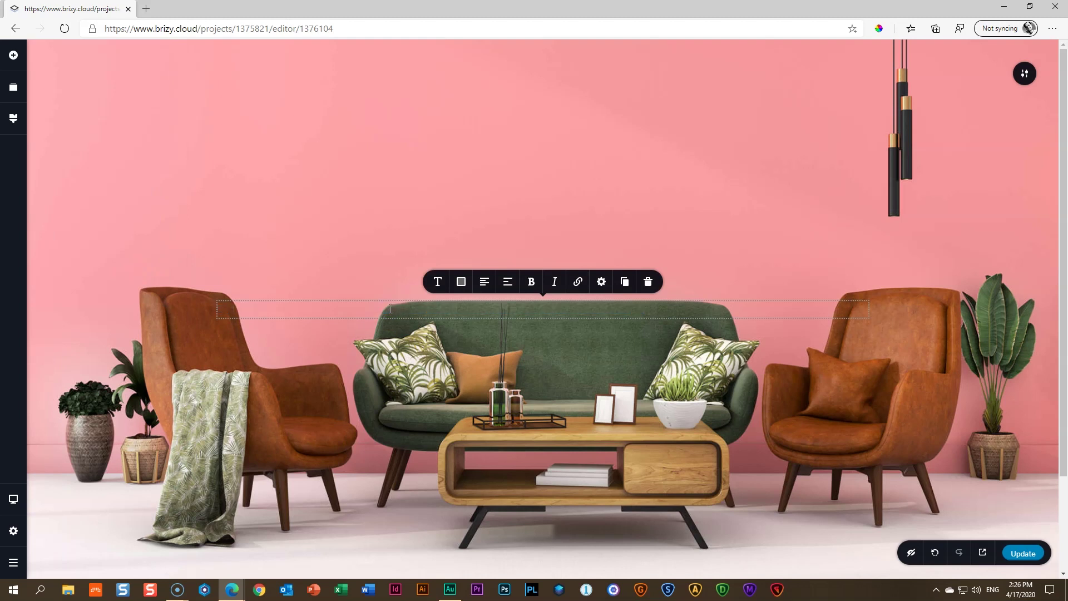
text(ding Your Space)
click(461, 282)
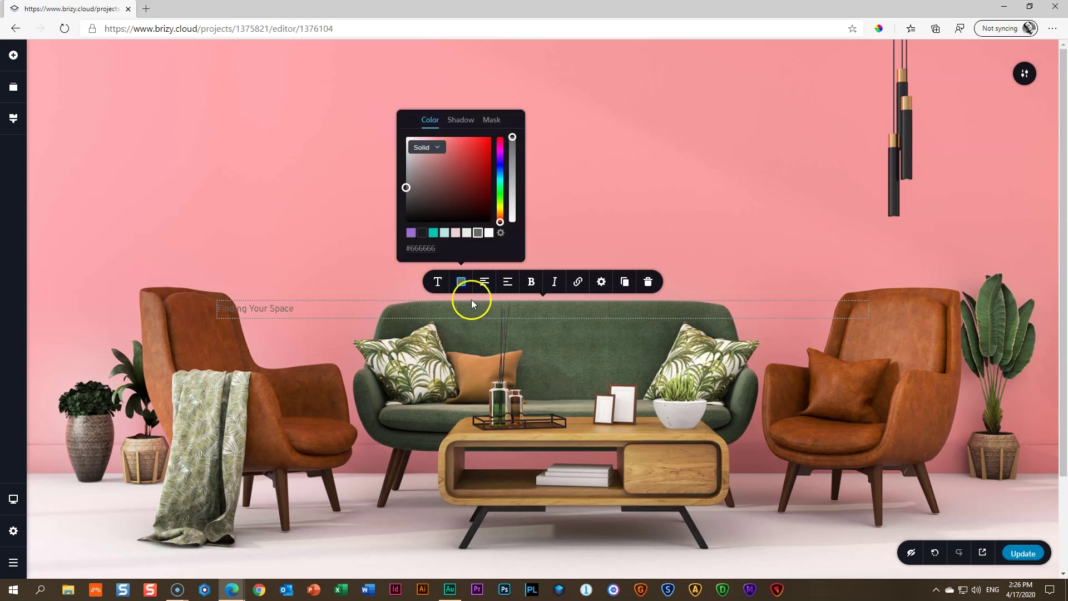
click(489, 233)
click(322, 311)
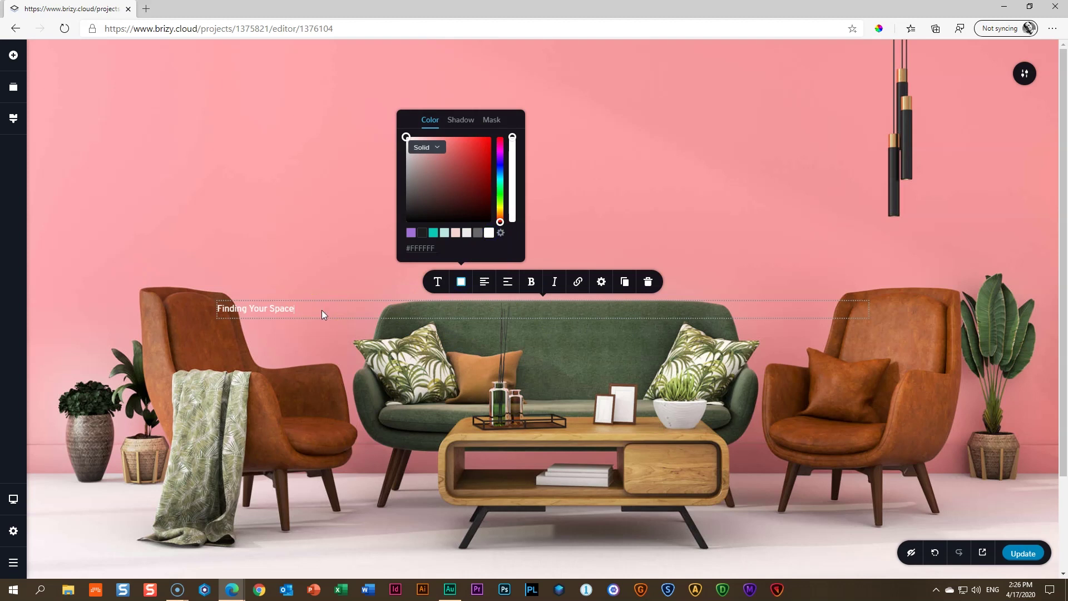
Add subtitle lines 'Interior Project | 12 March 2020' and an Unknown Client … Location | Unspeakable Actions line
key(Return)
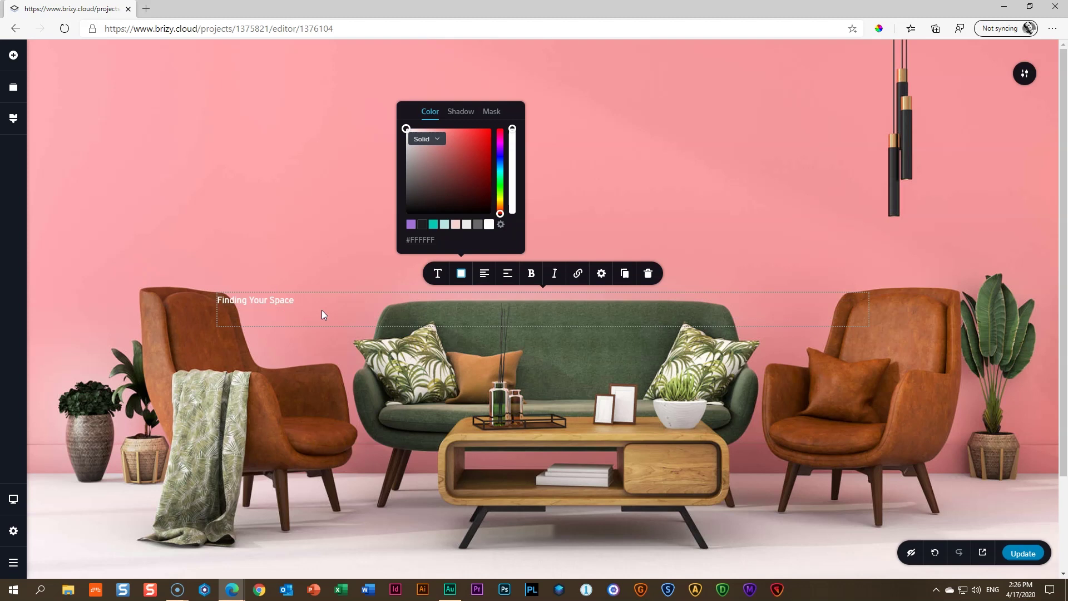
text(Interior Project | 12 March 2020)
key(Return)
text(Unnkonw)
key(BackSpace)
key(BackSpace)
text(wn Client )
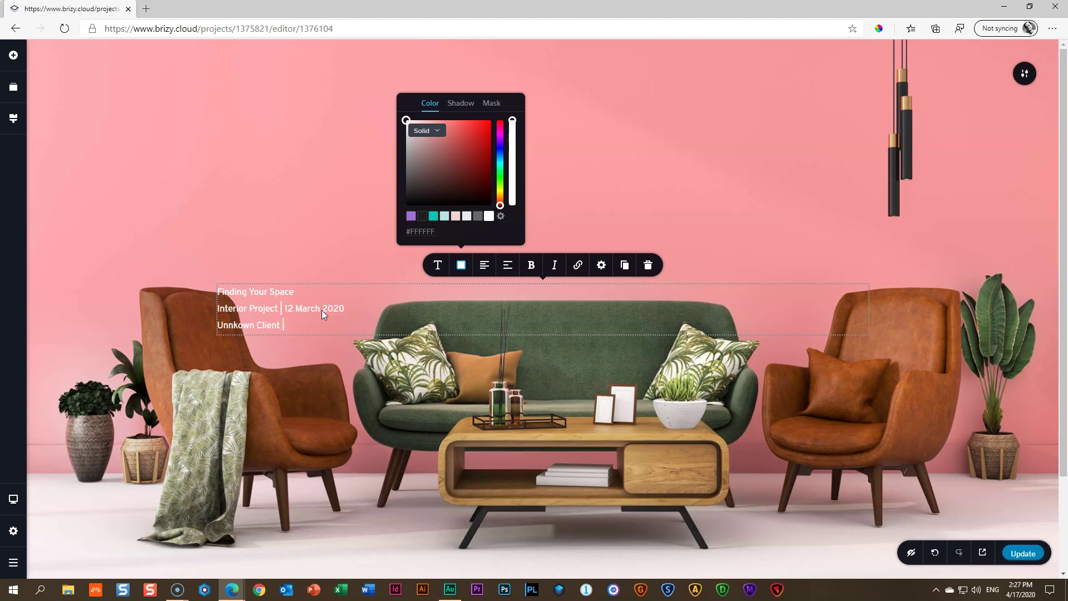
text(| Disputable Address and locati)
key(BackSpace)
key(BackSpace)
key(BackSpace)
key(BackSpace)
key(BackSpace)
text(ac)
key(BackSpace)
key(BackSpace)
key(BackSpace)
text(Location | )
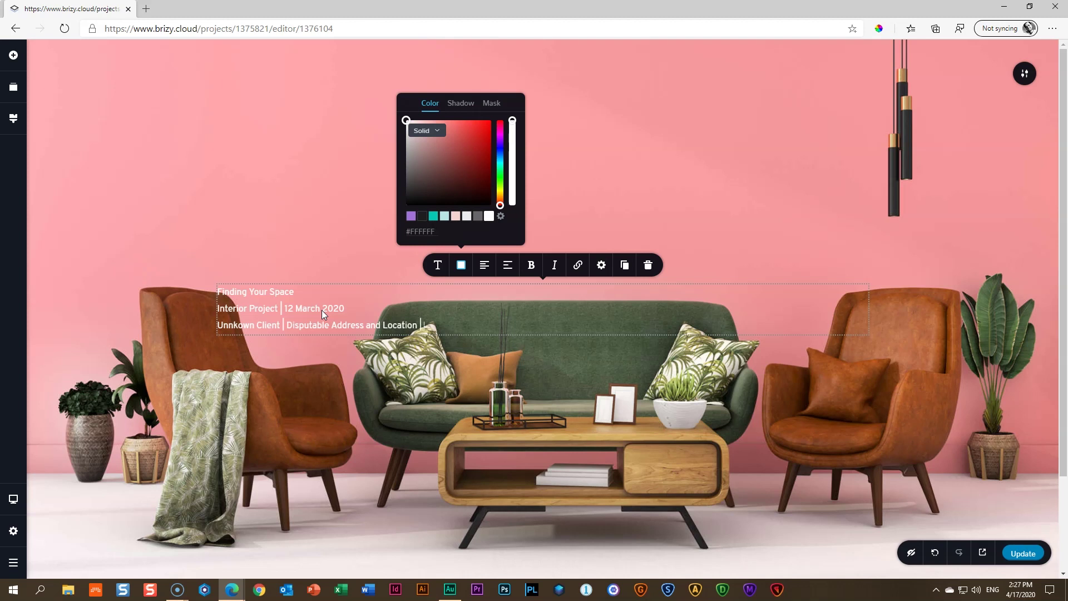
text(Unspeakable Actions)
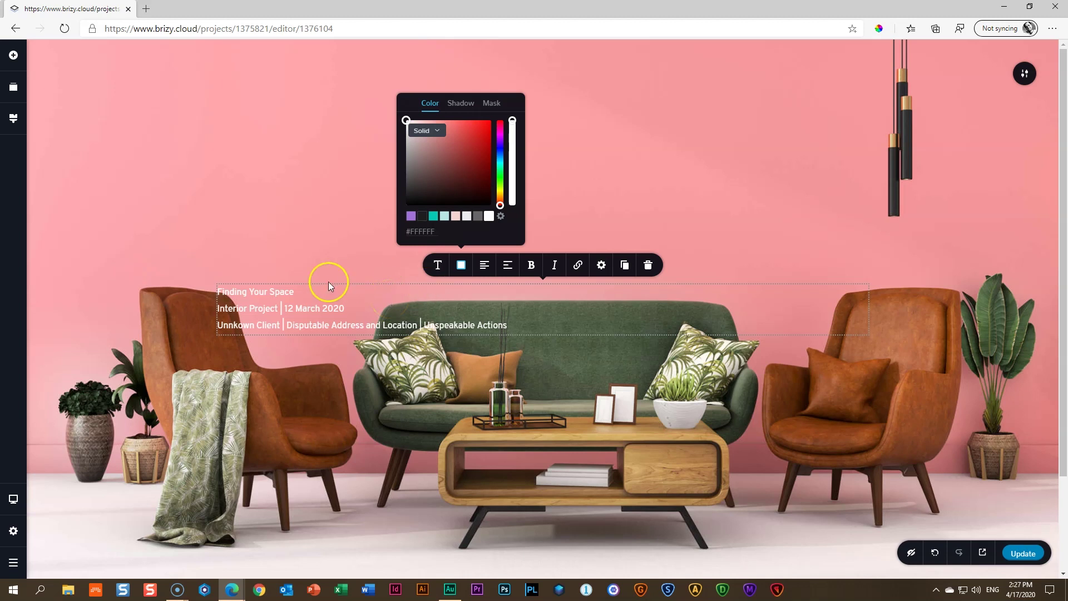
Try centring the third line, then return it to left alignment
click(319, 289)
click(543, 319)
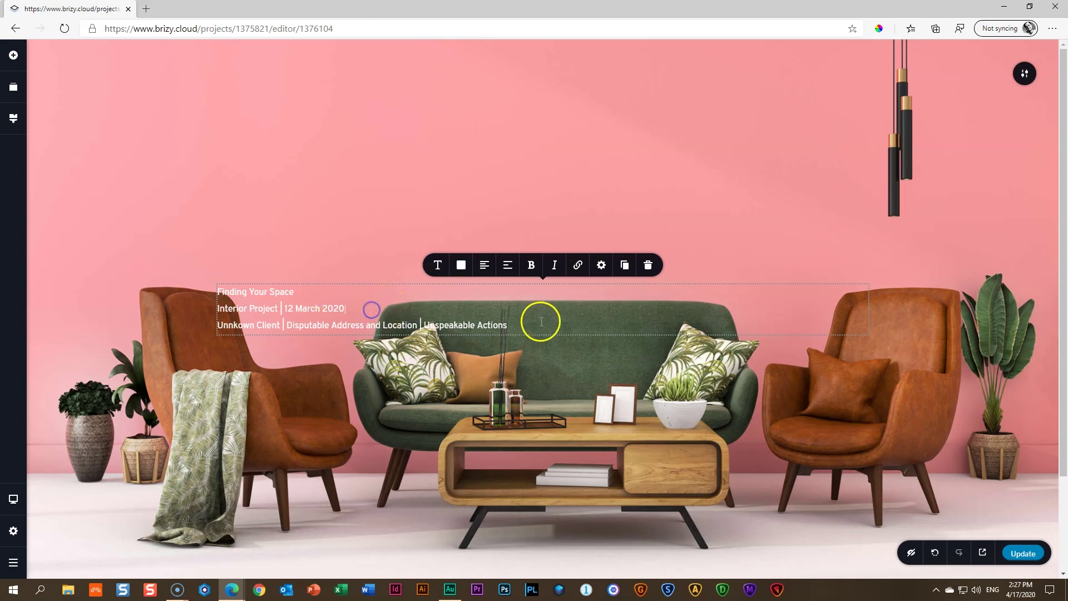
click(358, 306)
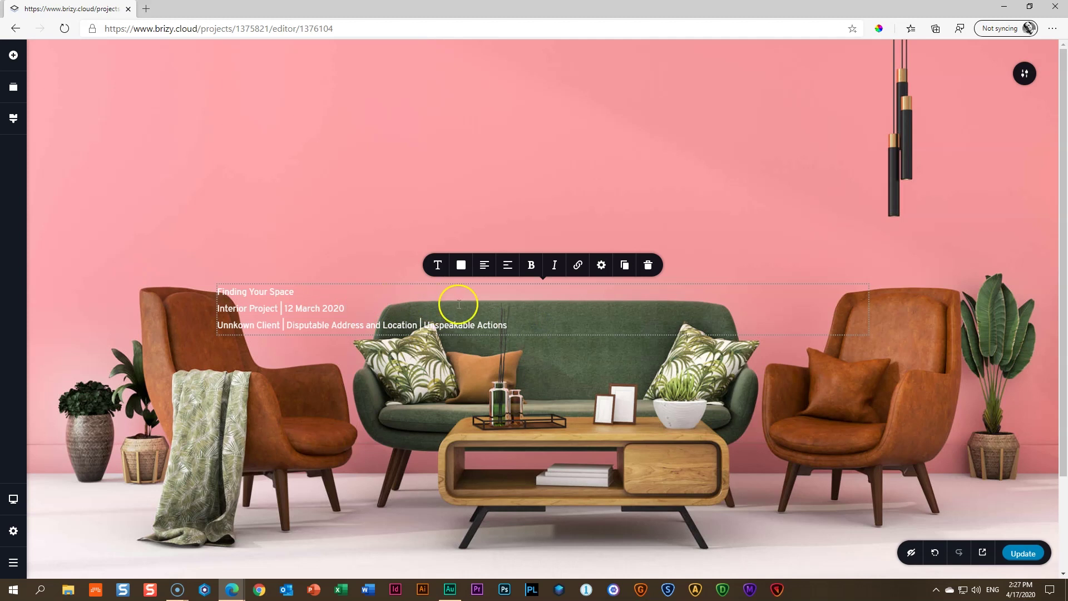
click(527, 322)
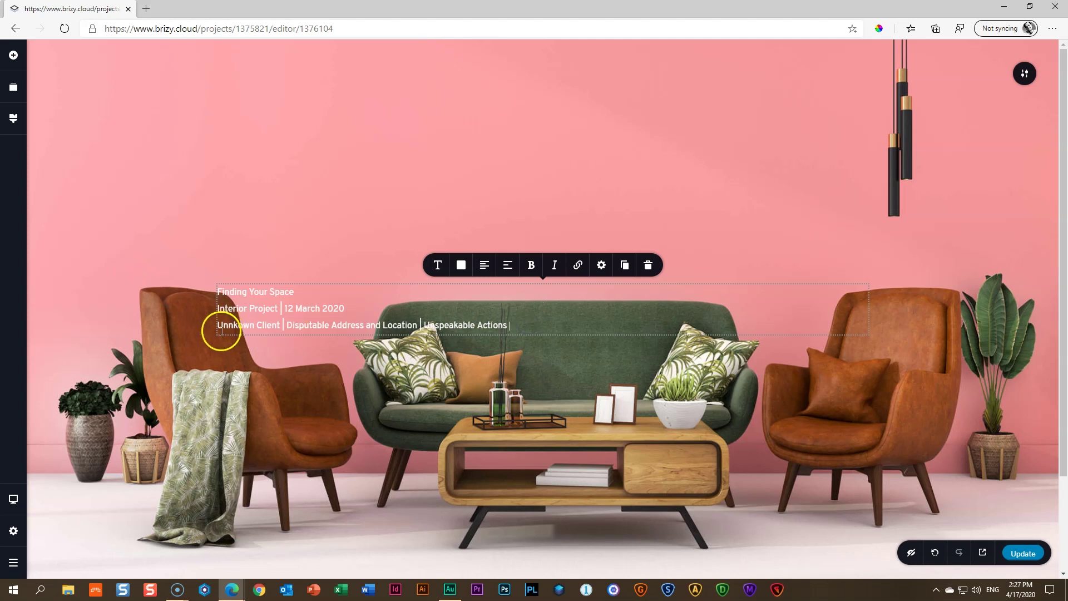
click(482, 268)
click(483, 268)
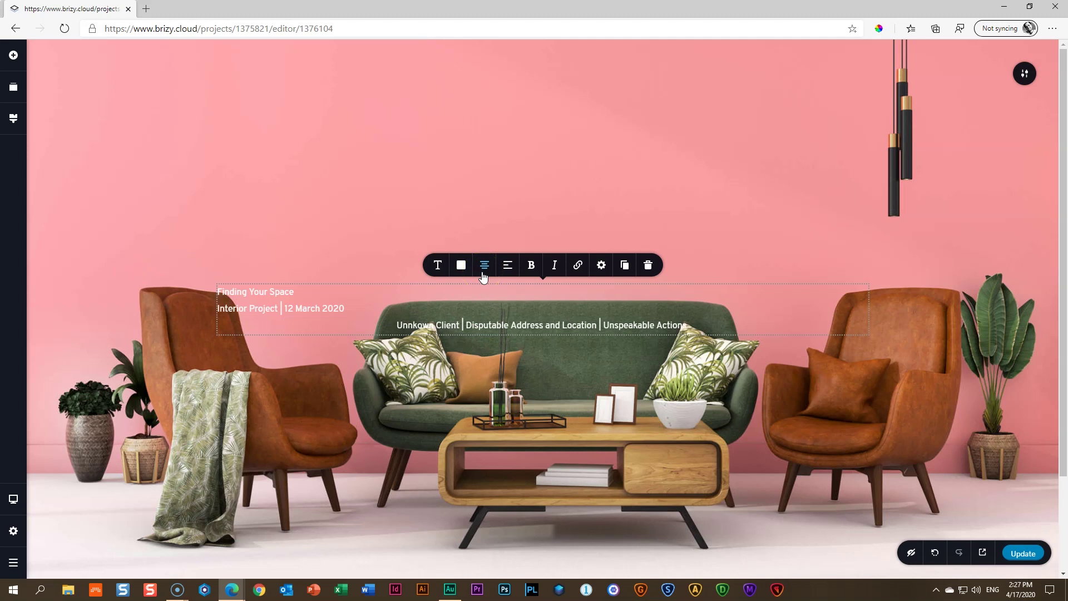
click(482, 273)
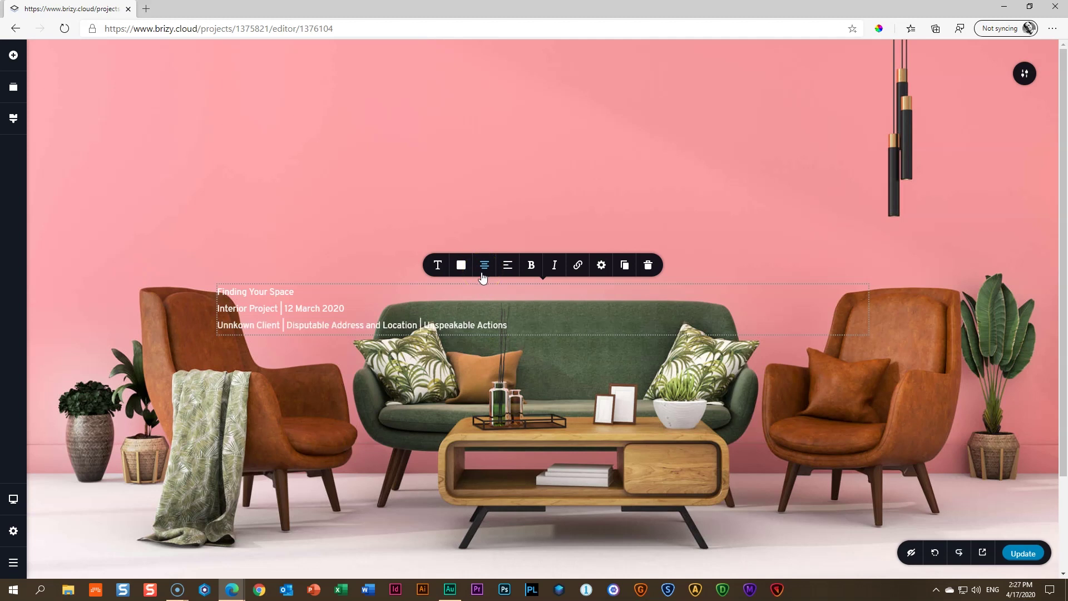
click(303, 321)
click(502, 320)
Select all three lines of hero text and centre-align them
drag(502, 320, 217, 287)
click(406, 309)
key(ctrl+a)
click(484, 266)
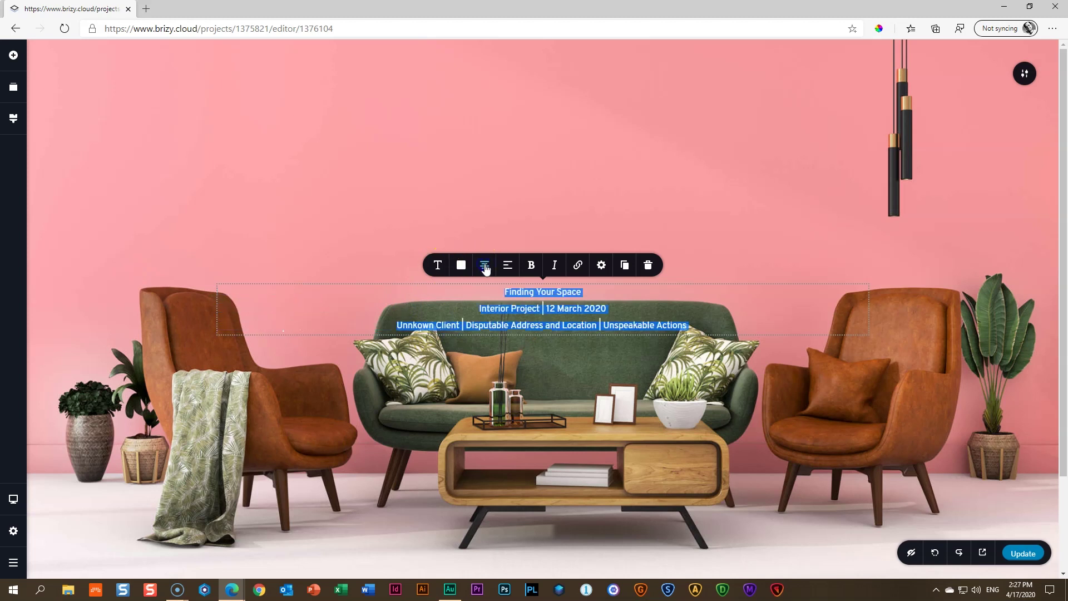
click(623, 307)
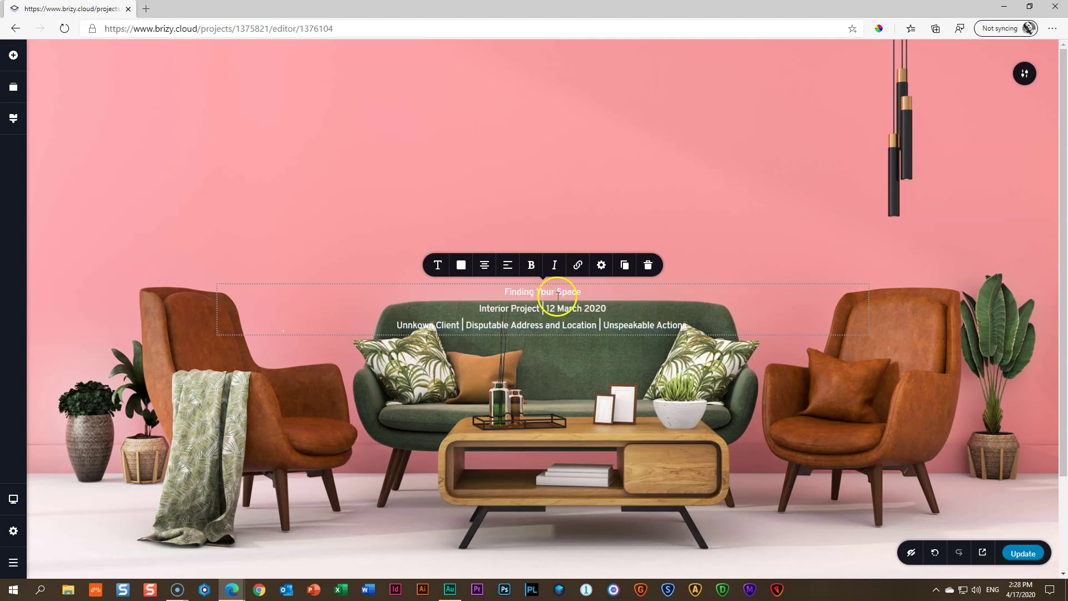
Change the heading's font size and set its weight to Black
click(437, 267)
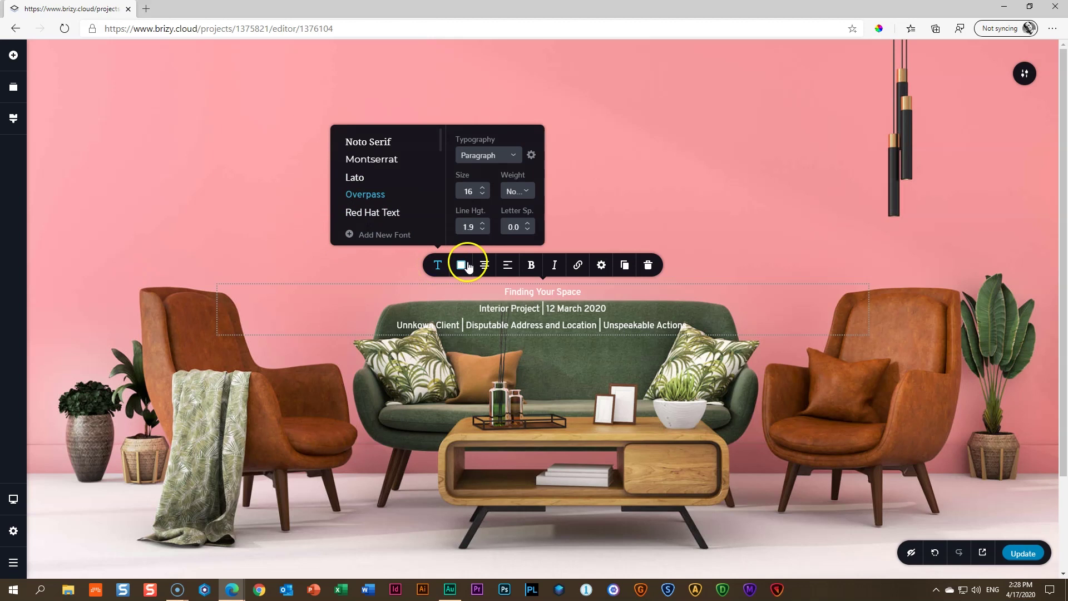
drag(477, 191, 453, 193)
key(Return)
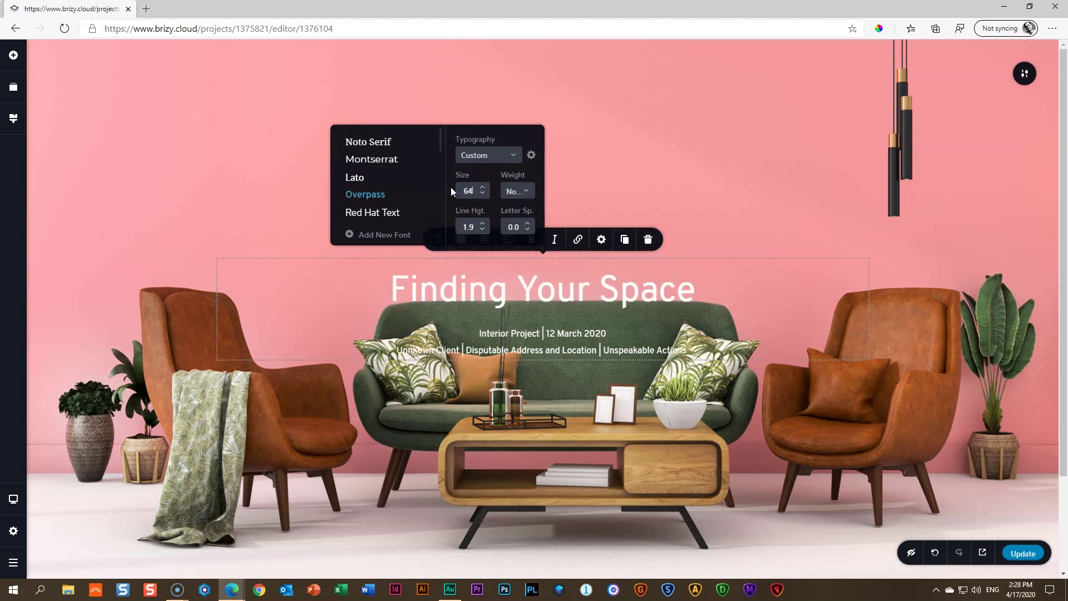
drag(491, 167, 432, 161)
text(75)
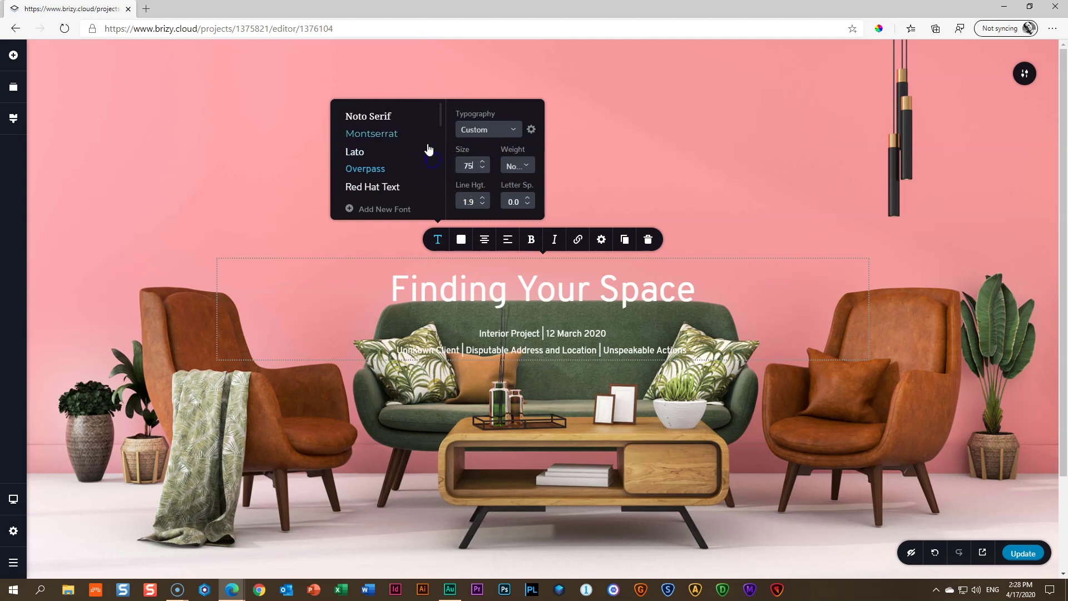
key(BackSpace)
text(2)
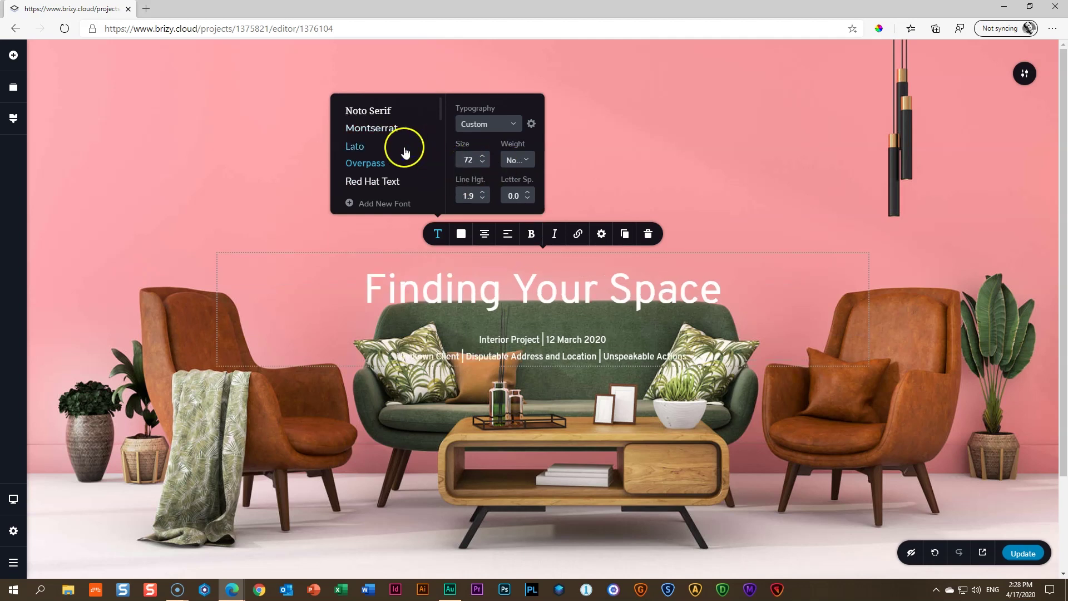
click(517, 160)
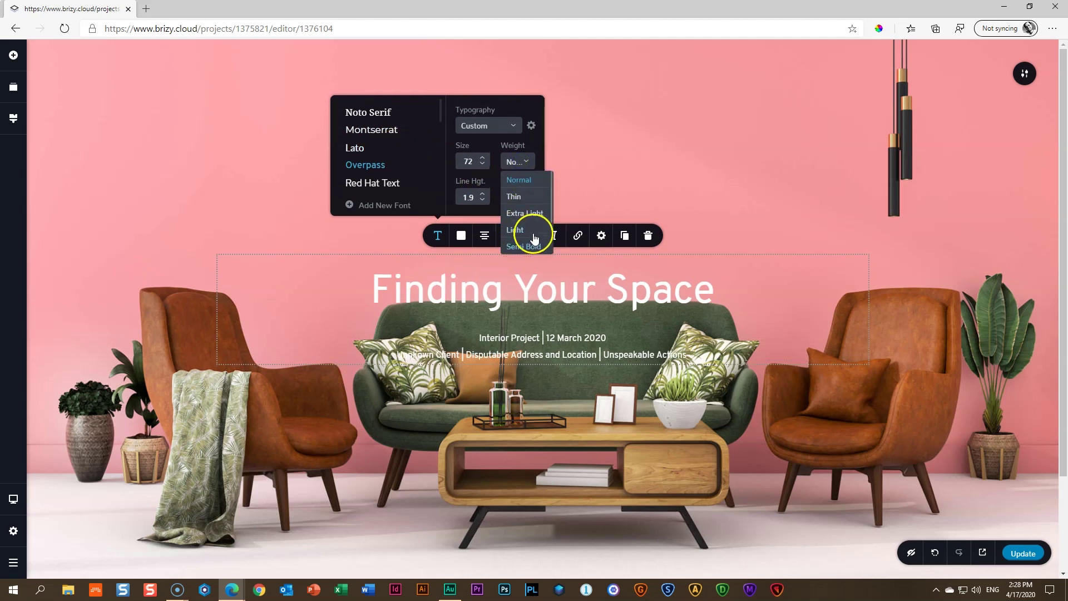
click(516, 246)
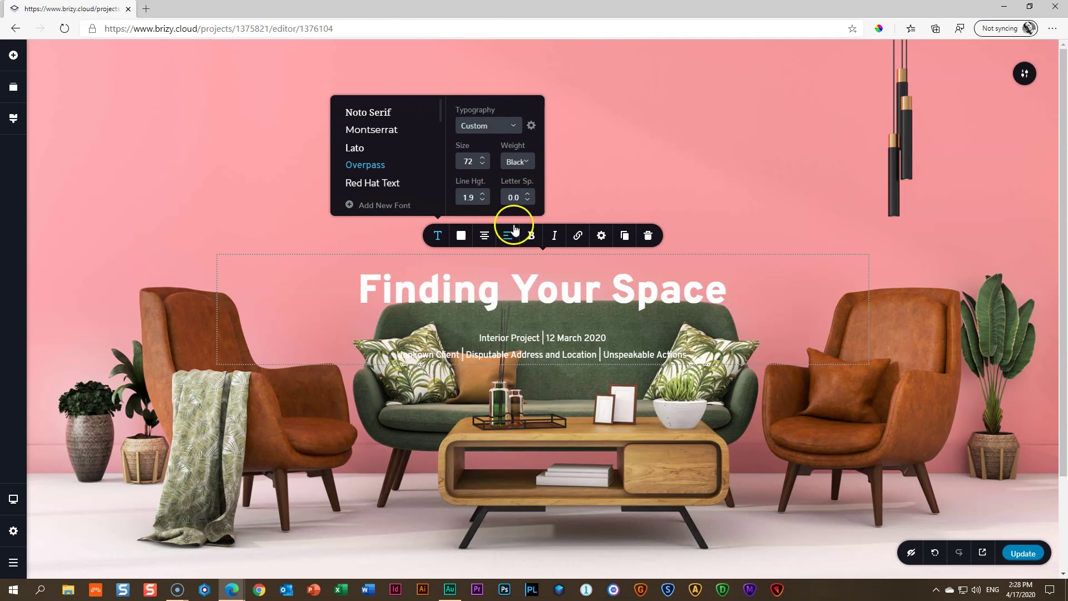
Set the heading size to 84 and its letter spacing to -3.0
drag(476, 161, 442, 166)
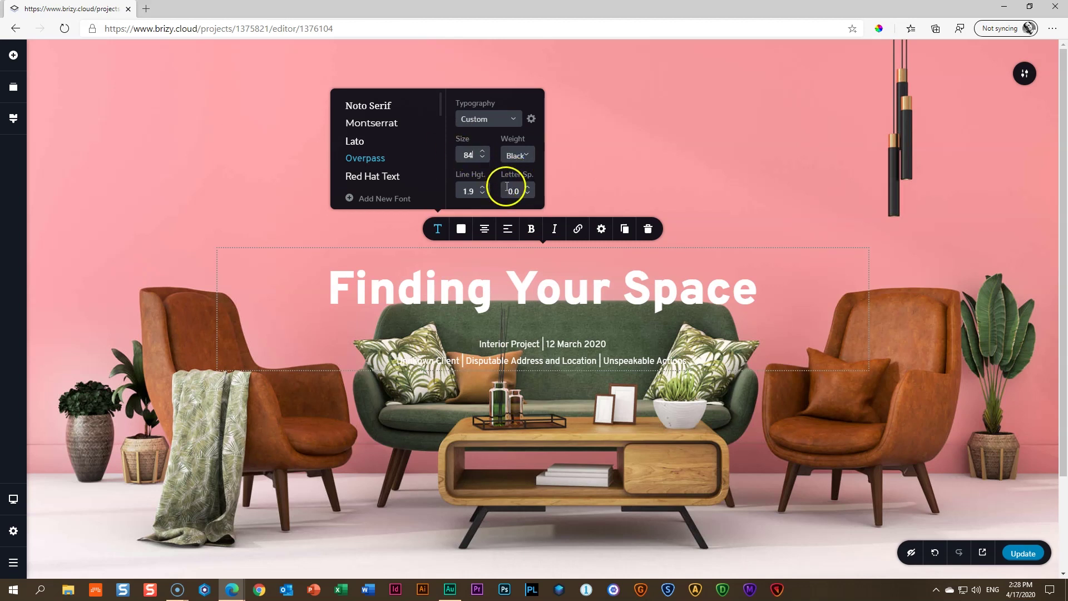
click(529, 194)
click(530, 195)
click(530, 195)
click(529, 194)
click(528, 194)
click(528, 194)
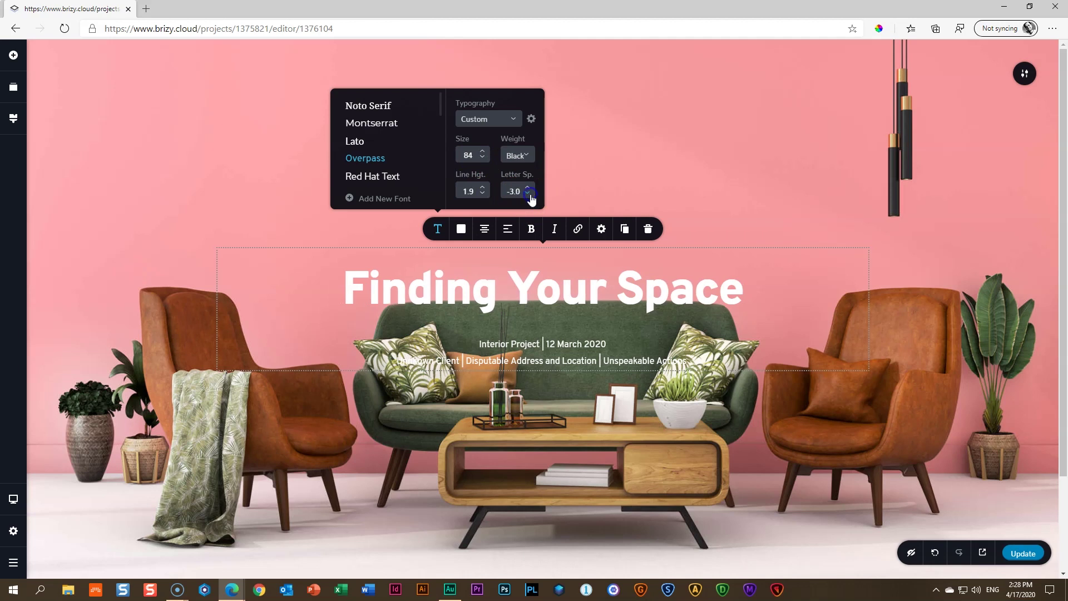
click(528, 195)
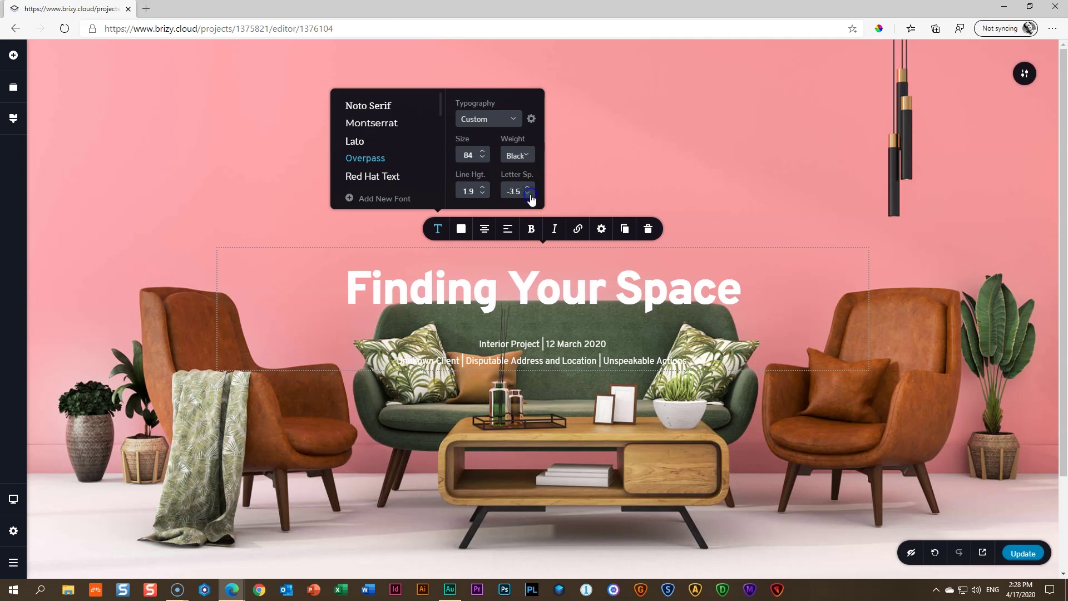
click(527, 188)
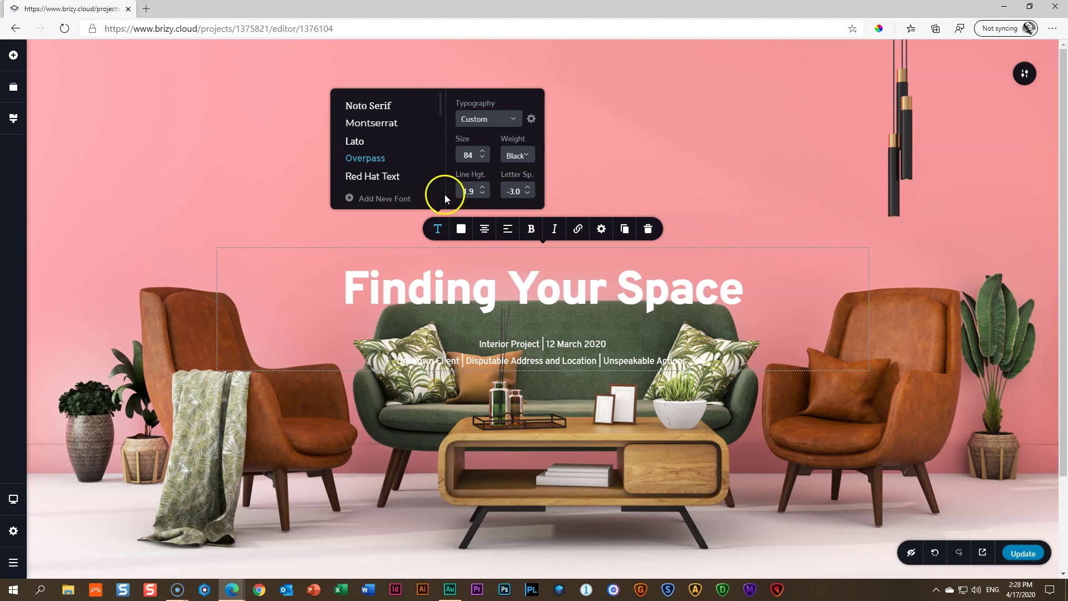
scroll(473, 199, down, 9)
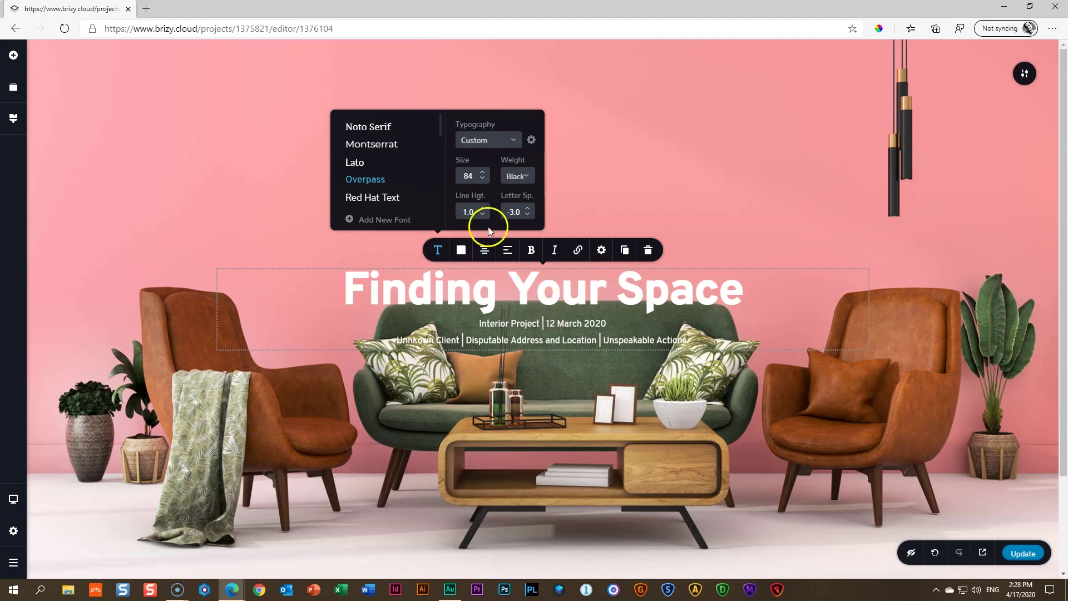
click(529, 326)
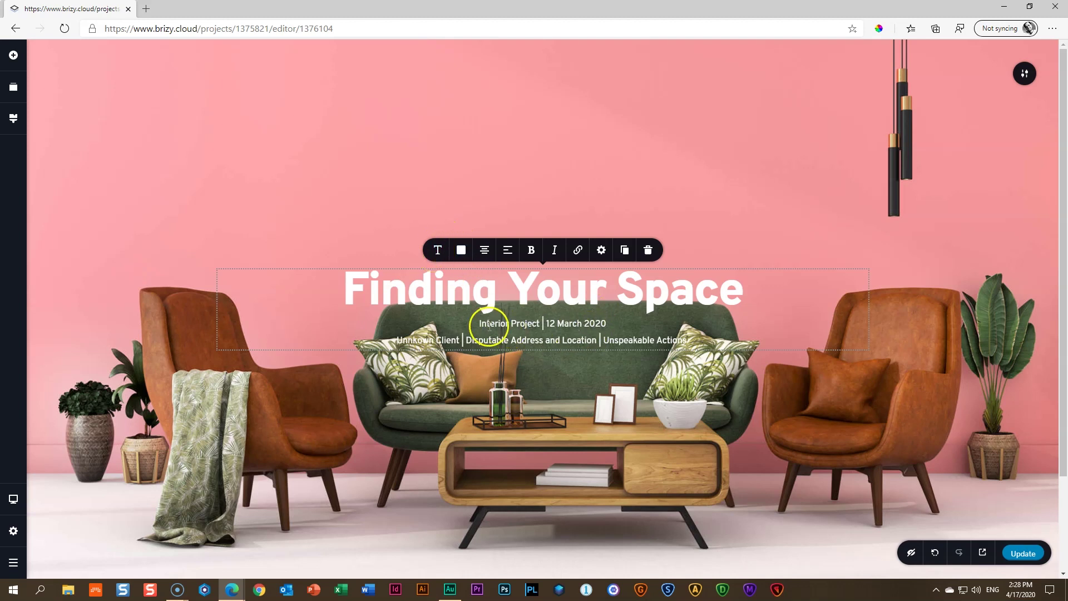
Reduce the subtitle's line height to 1.0
click(437, 250)
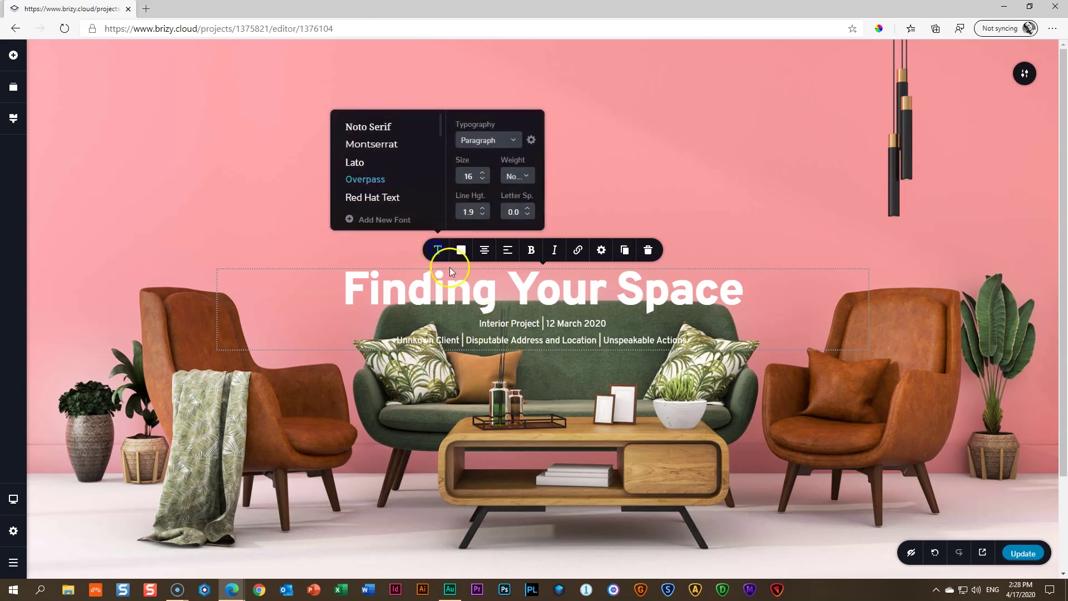
click(484, 215)
click(484, 216)
click(484, 216)
click(484, 217)
click(484, 218)
click(484, 217)
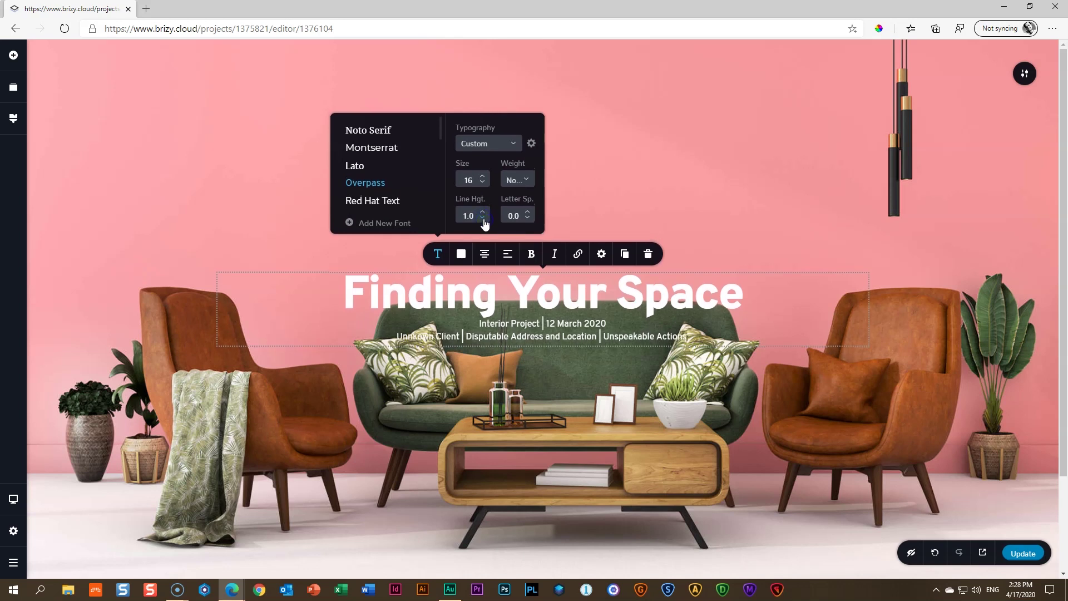
click(525, 324)
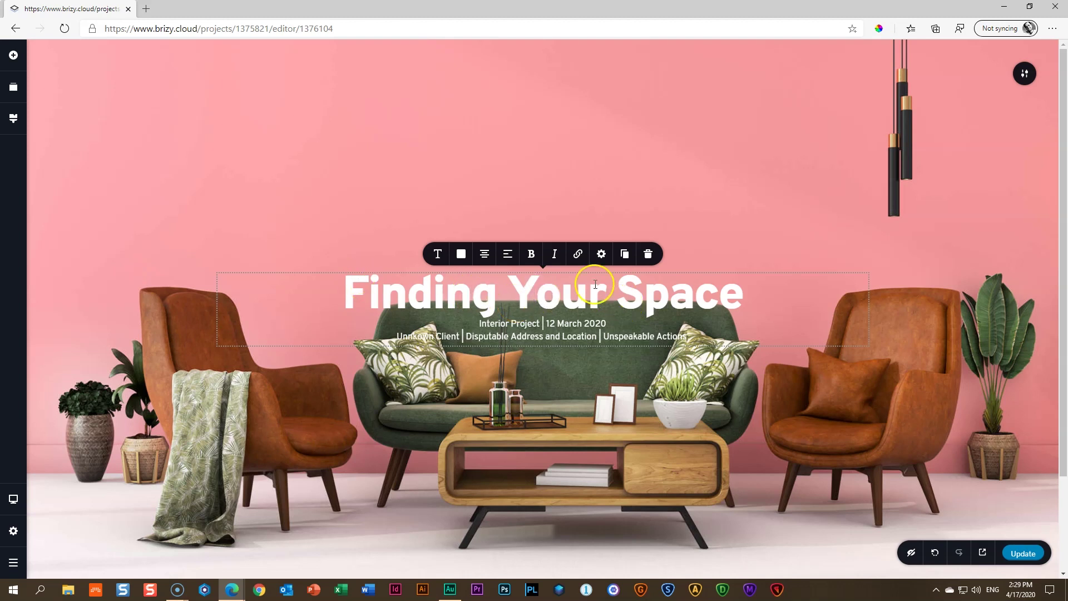
Give the heading a 6 px gap below
click(601, 254)
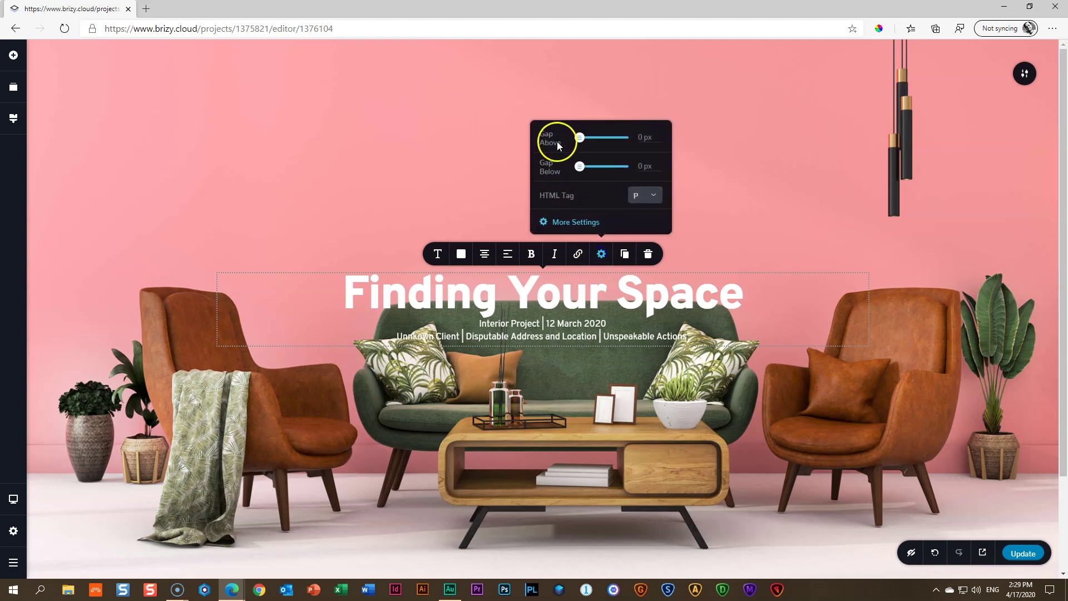
drag(579, 166, 593, 165)
click(764, 170)
click(891, 215)
Set both subtitle lines to Light font weight
click(531, 306)
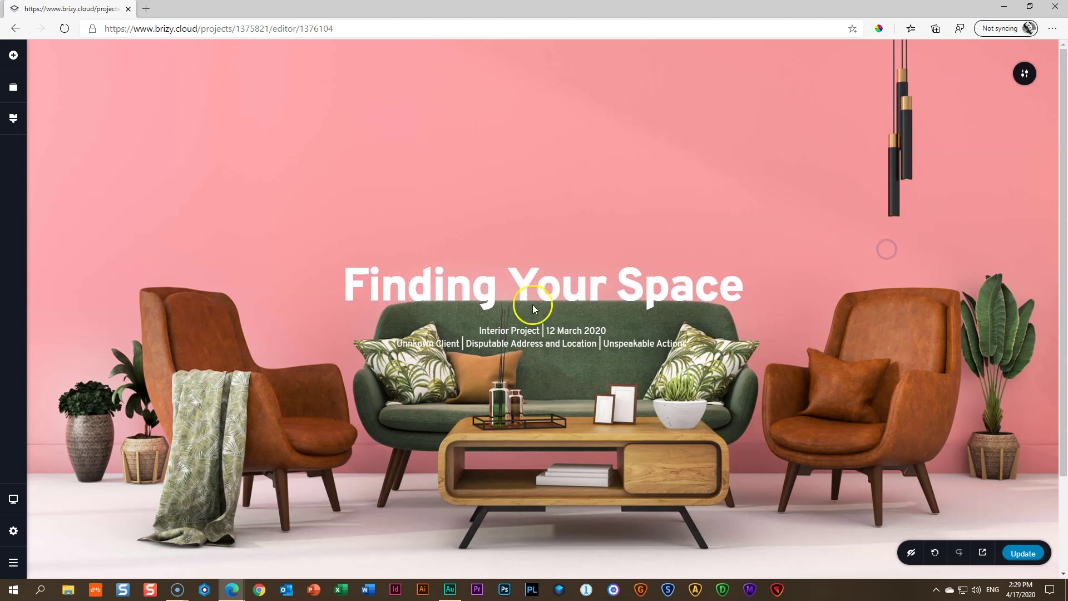
drag(480, 329, 689, 345)
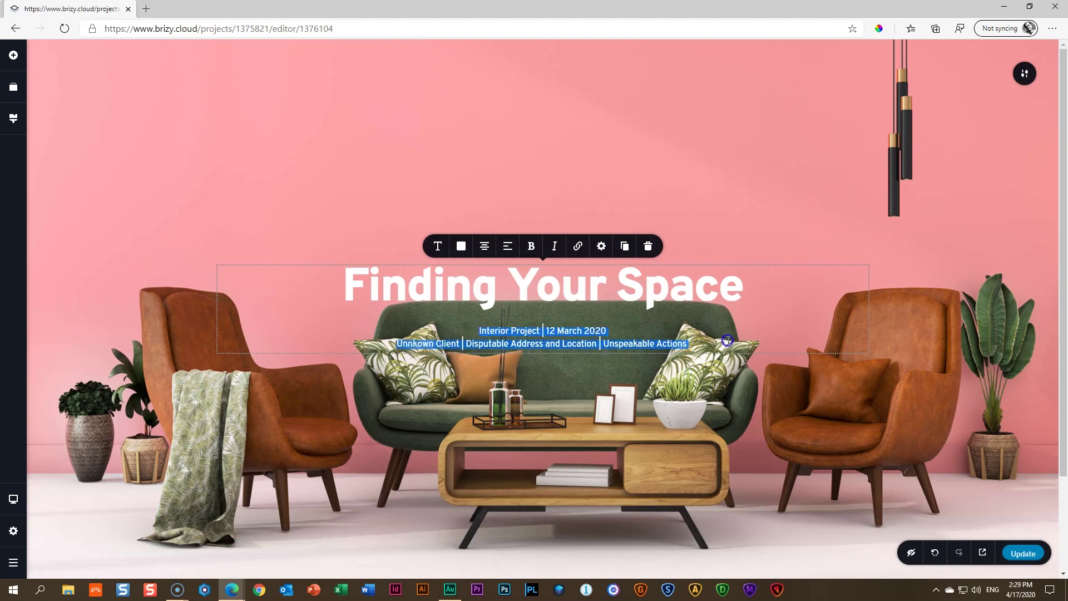
click(438, 246)
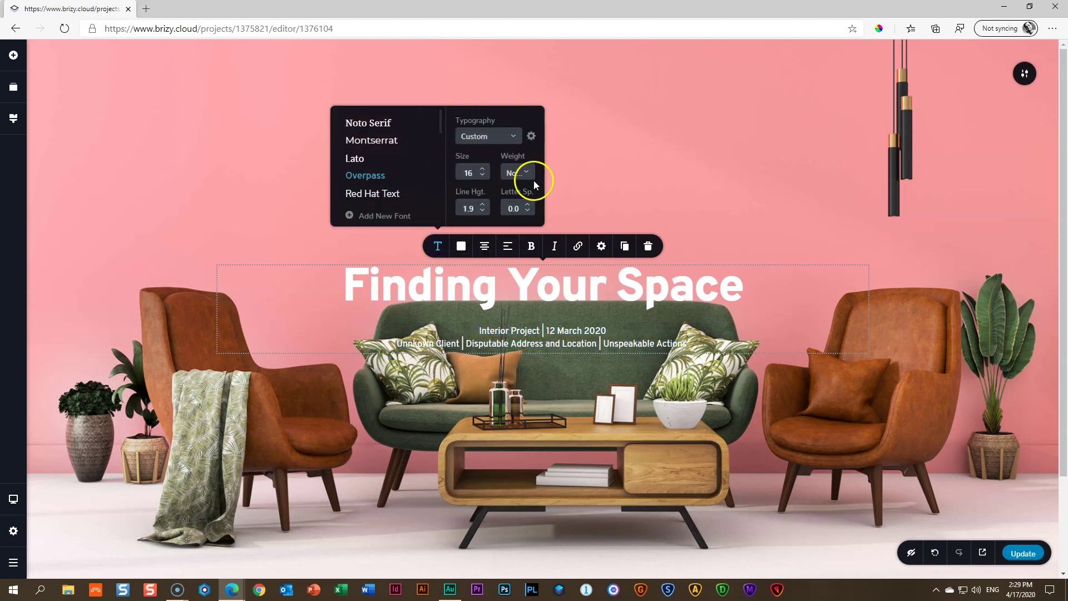
click(519, 174)
click(515, 241)
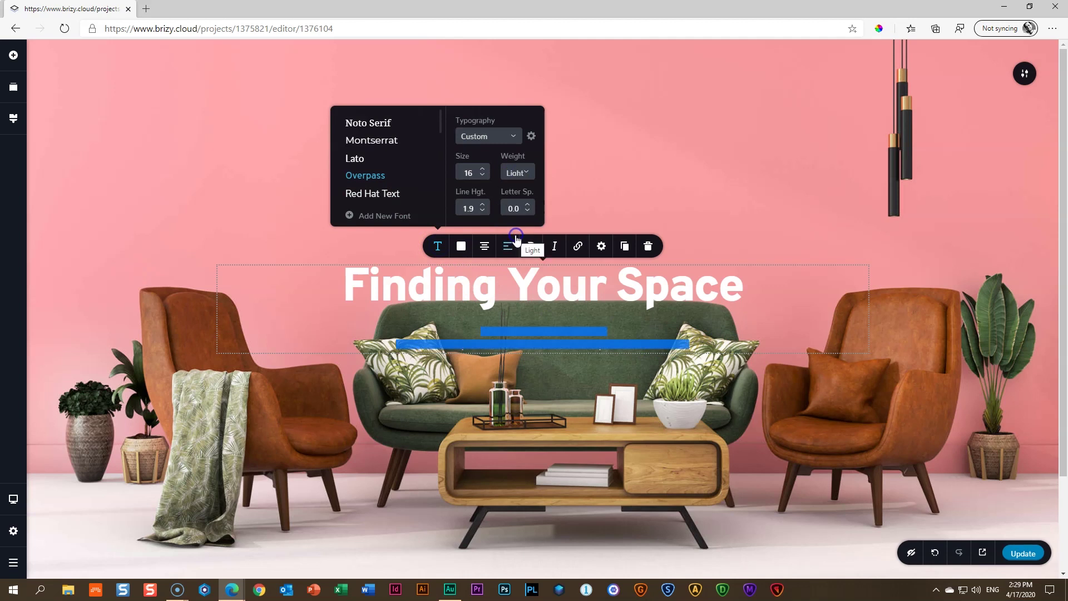
click(619, 329)
click(548, 378)
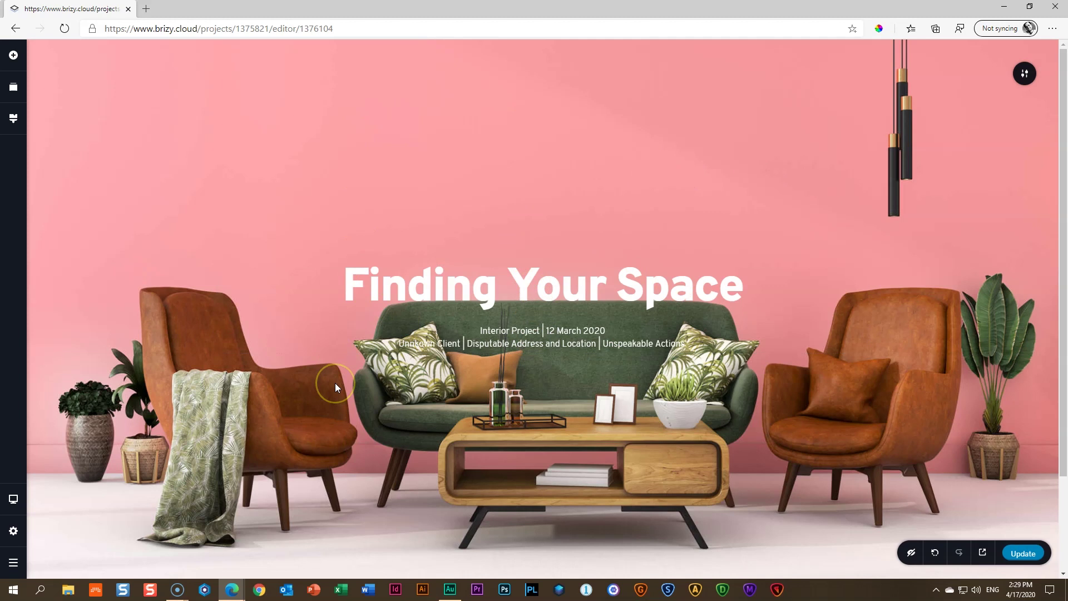
Test the hero section's content alignment at top and bottom, leaving it vertically centred
click(499, 284)
click(1024, 73)
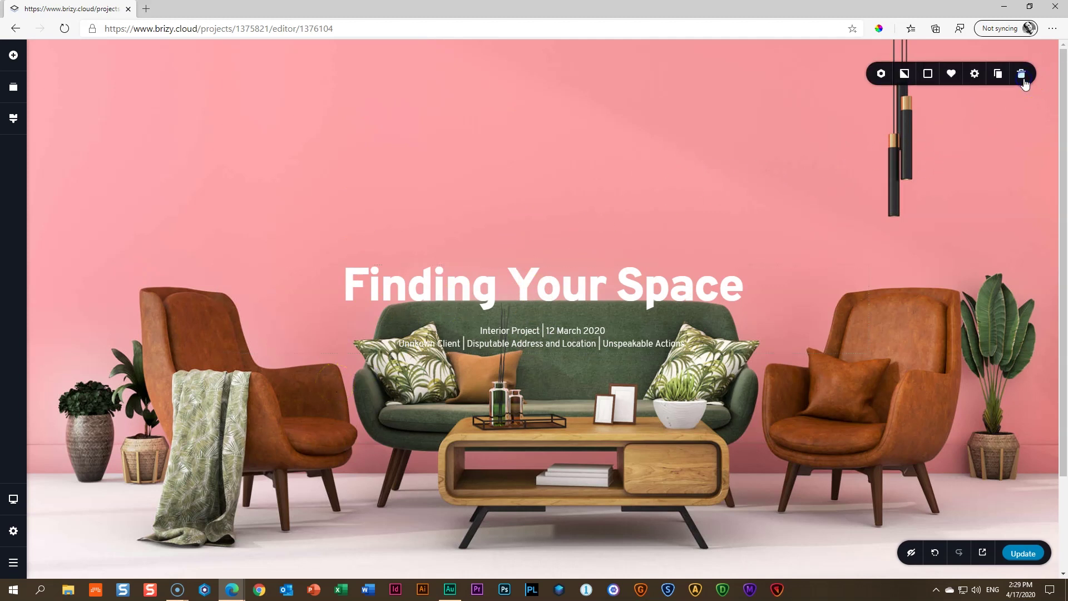
click(975, 73)
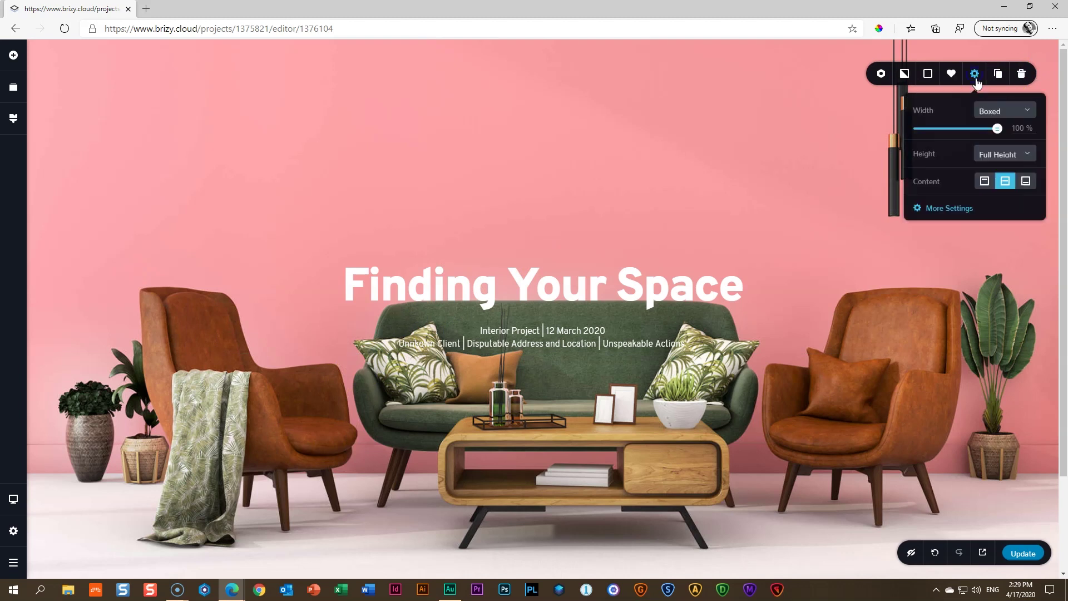
click(984, 181)
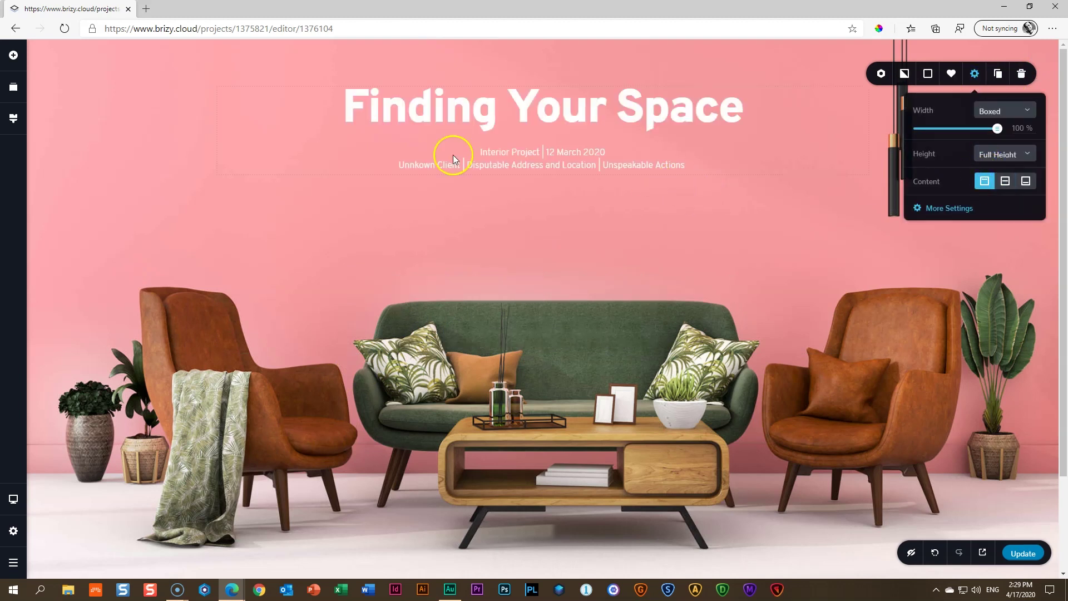
click(1025, 181)
click(1003, 183)
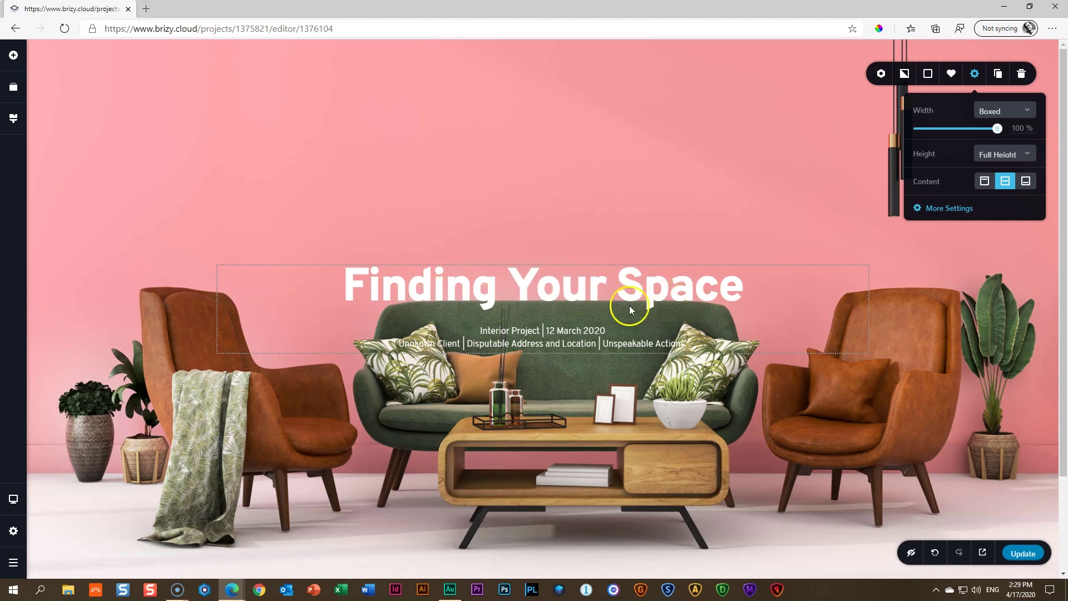
click(705, 208)
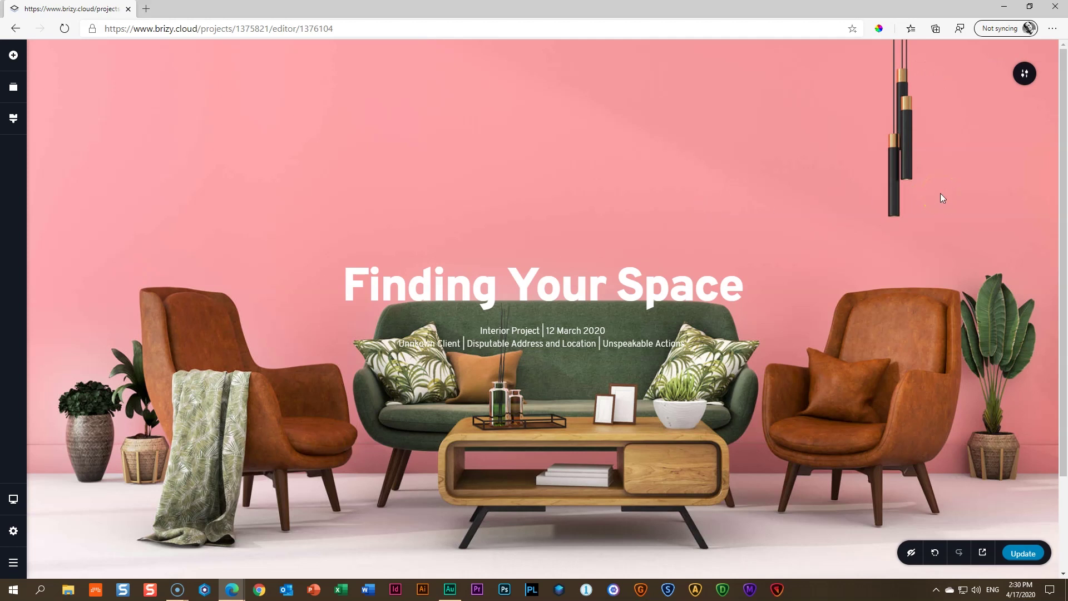
Place a Spacer element below the hero text
click(13, 56)
drag(66, 229, 547, 489)
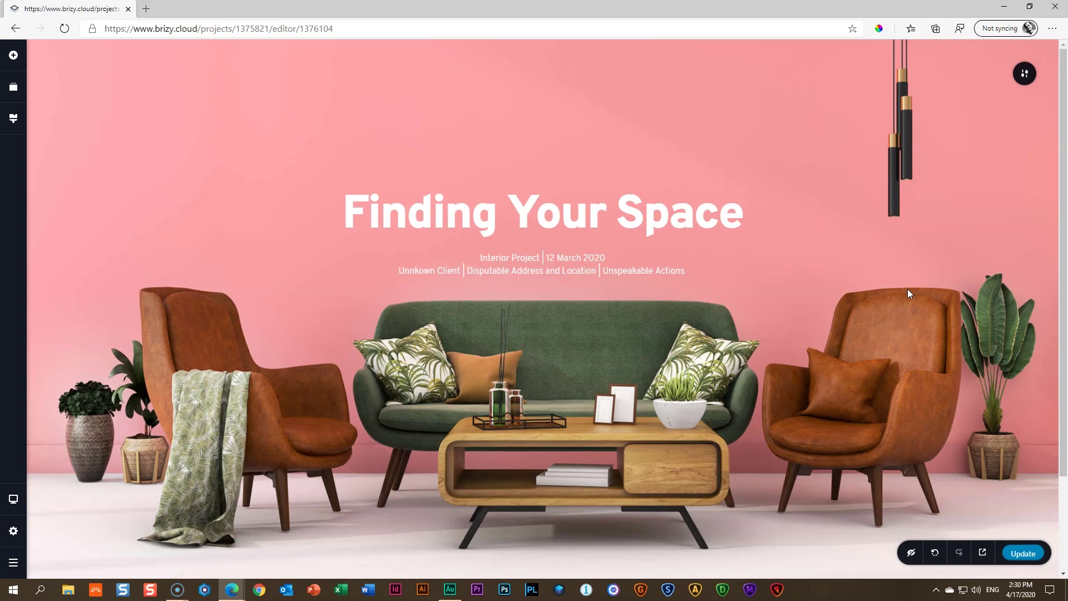
click(560, 267)
Add an icon above the heading and swap the star for the 'home' house glyph
click(16, 58)
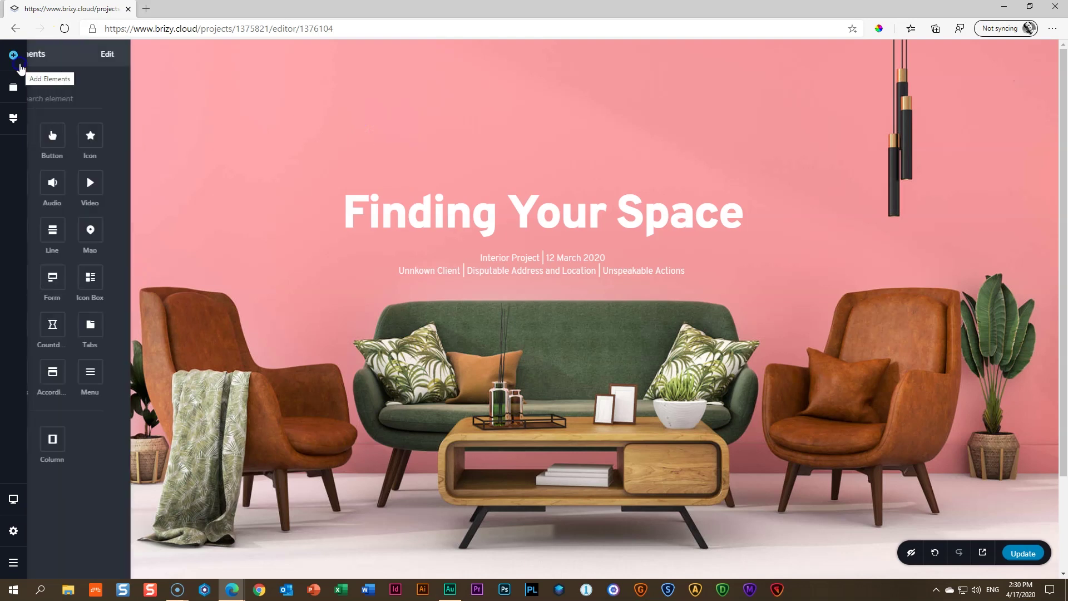
drag(142, 135, 391, 188)
click(542, 187)
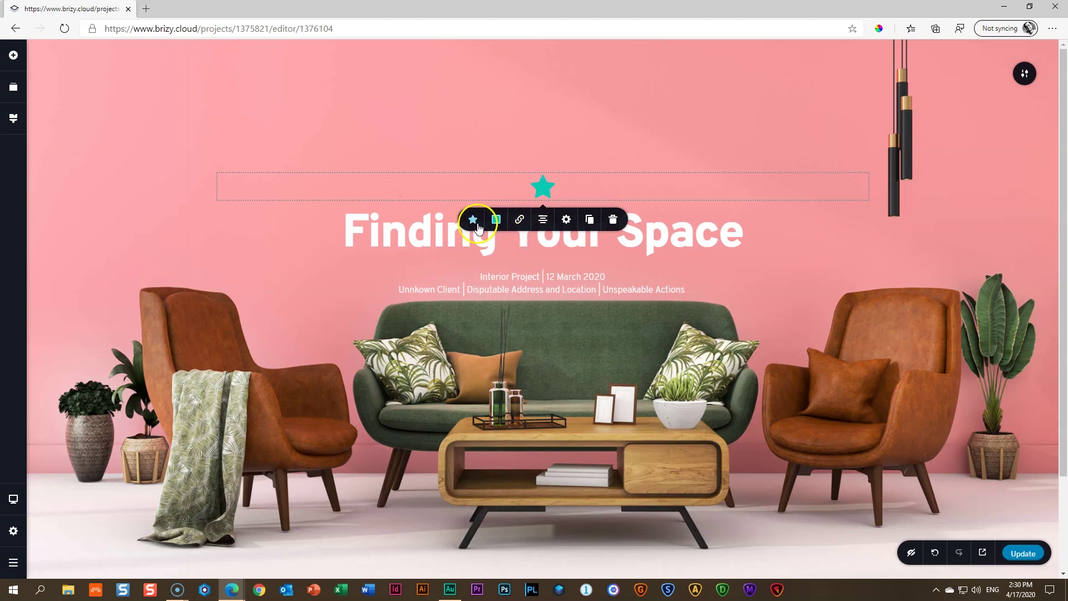
click(473, 219)
click(520, 278)
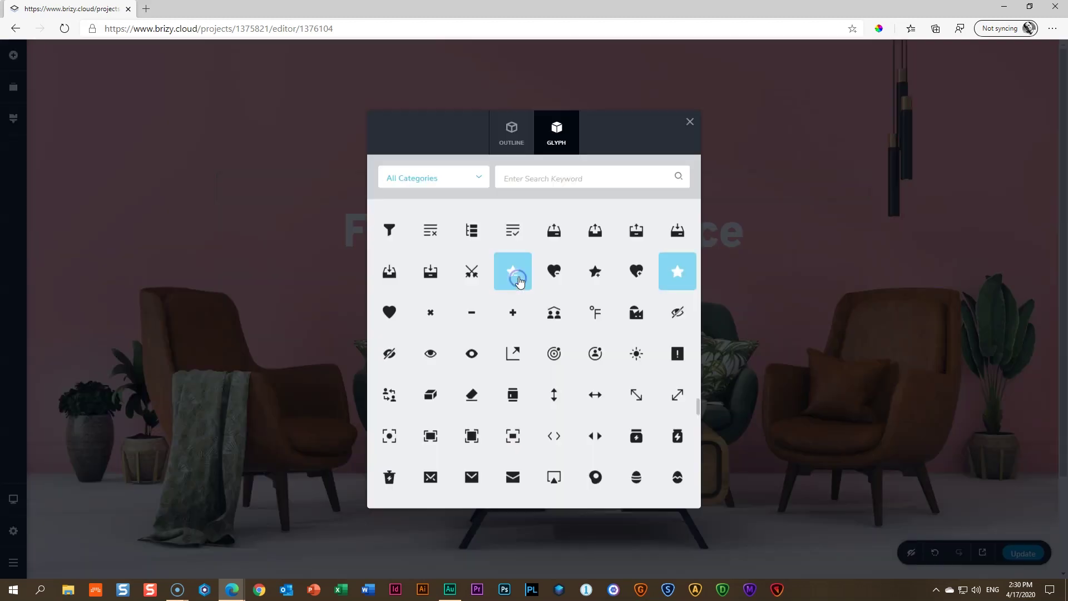
click(561, 174)
text(home)
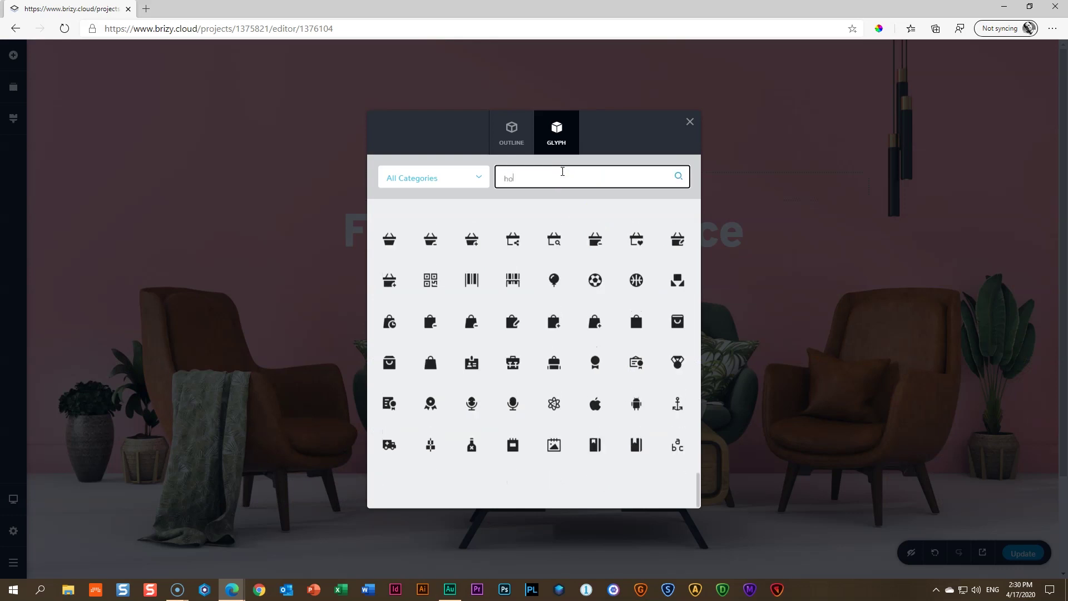
click(594, 234)
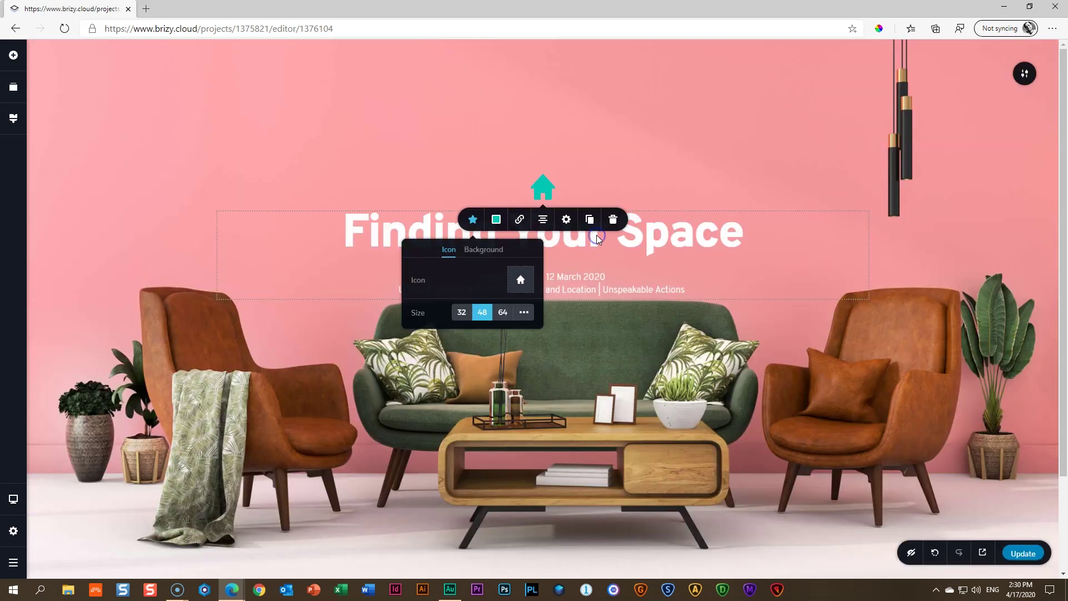
Make the house icon white with a white background colour
click(497, 220)
click(525, 362)
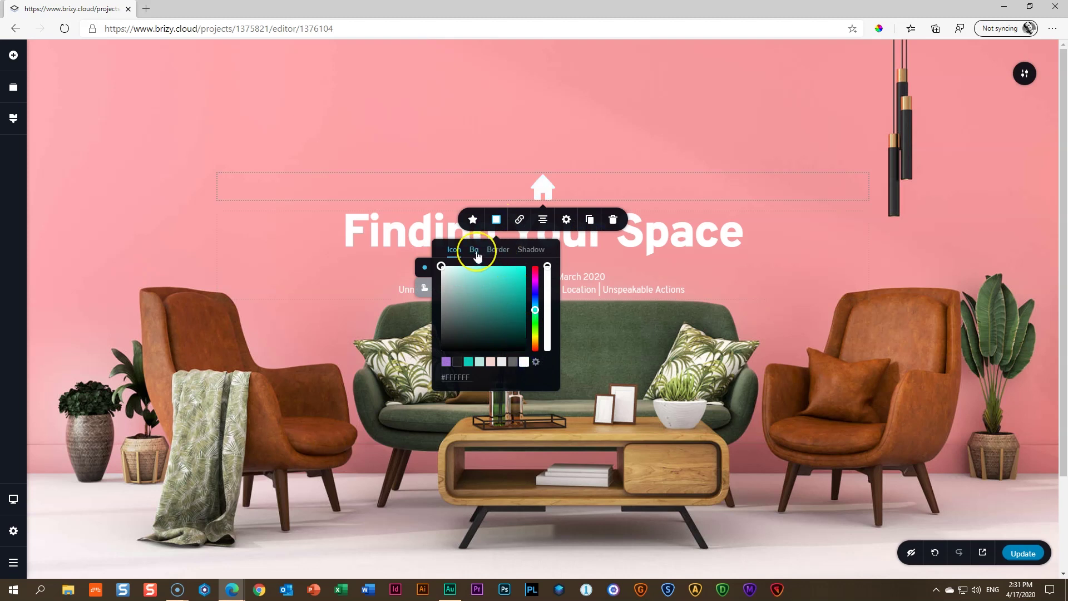
click(475, 254)
click(524, 362)
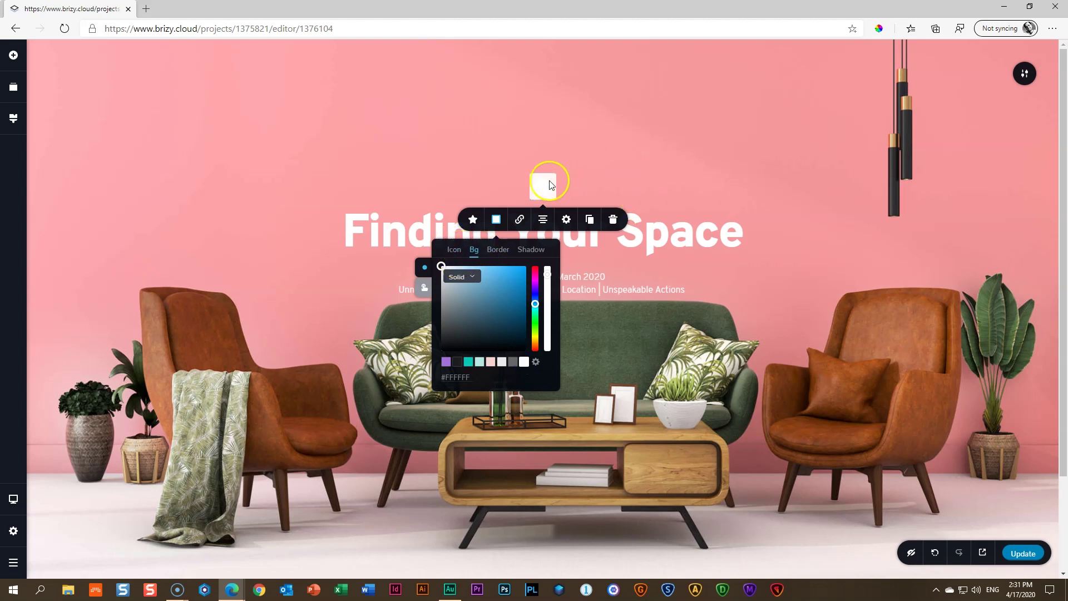
click(611, 151)
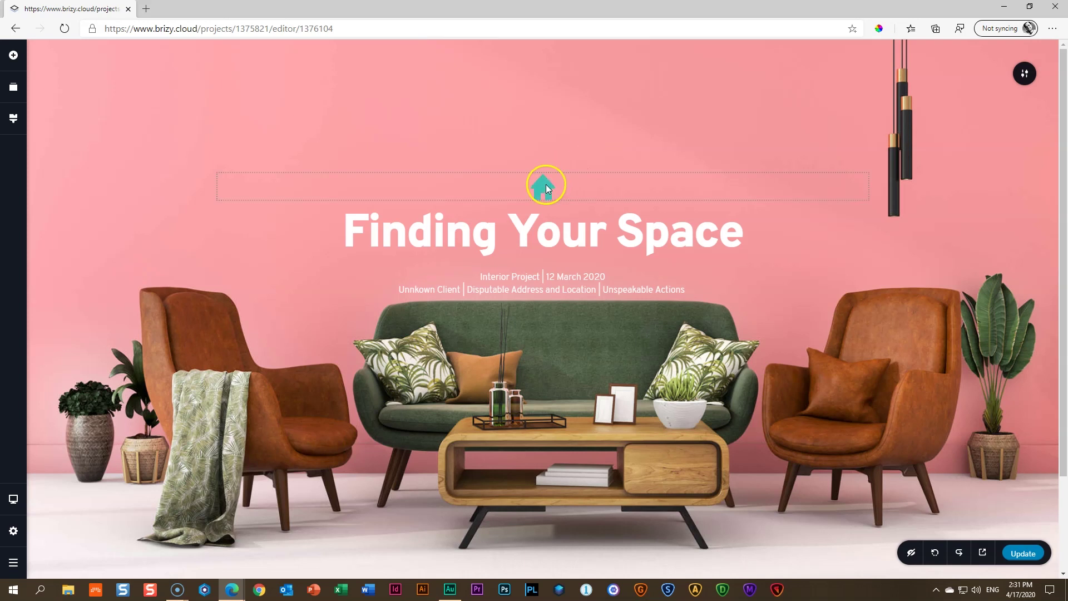
Give the house icon a round filled background
click(545, 185)
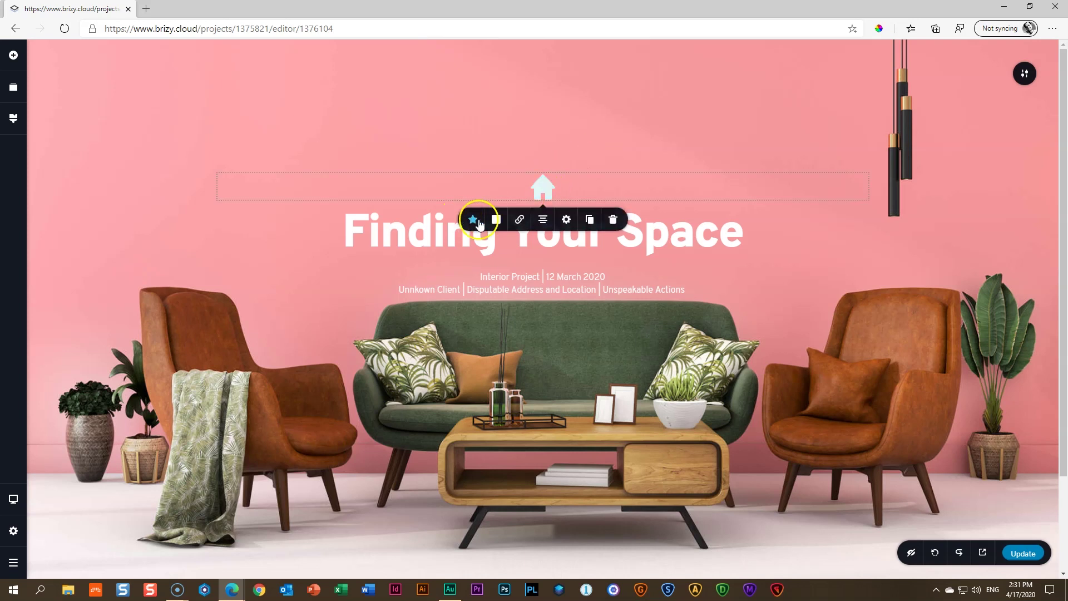
click(472, 220)
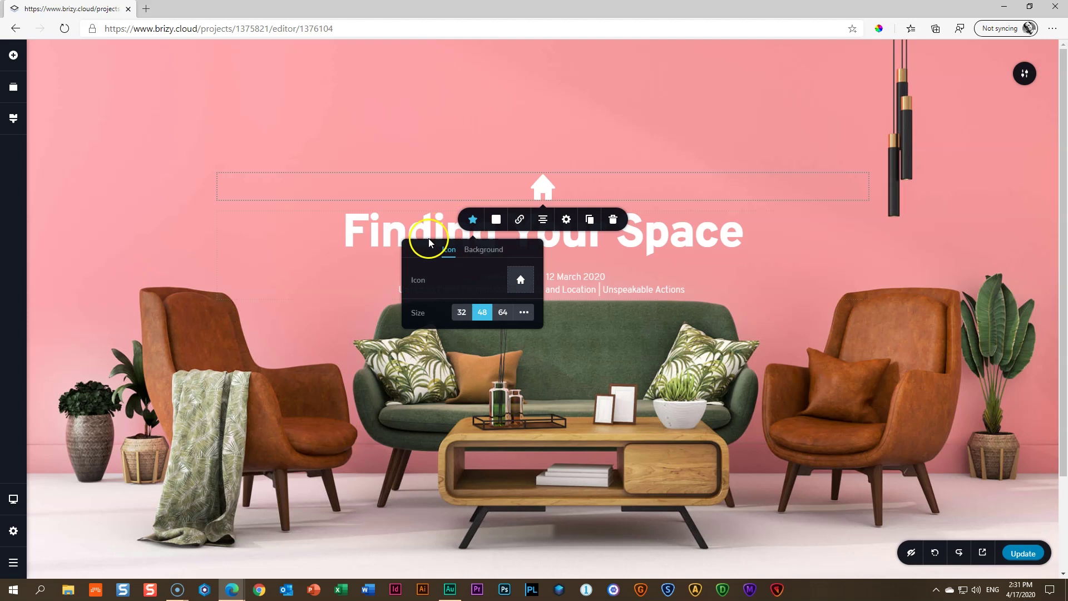
click(482, 251)
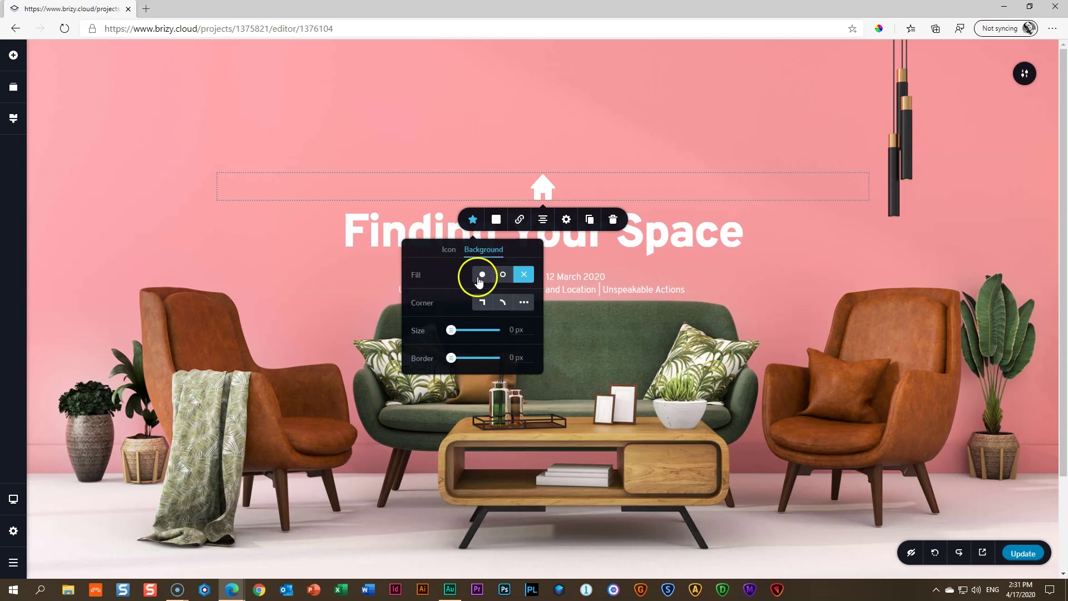
click(481, 275)
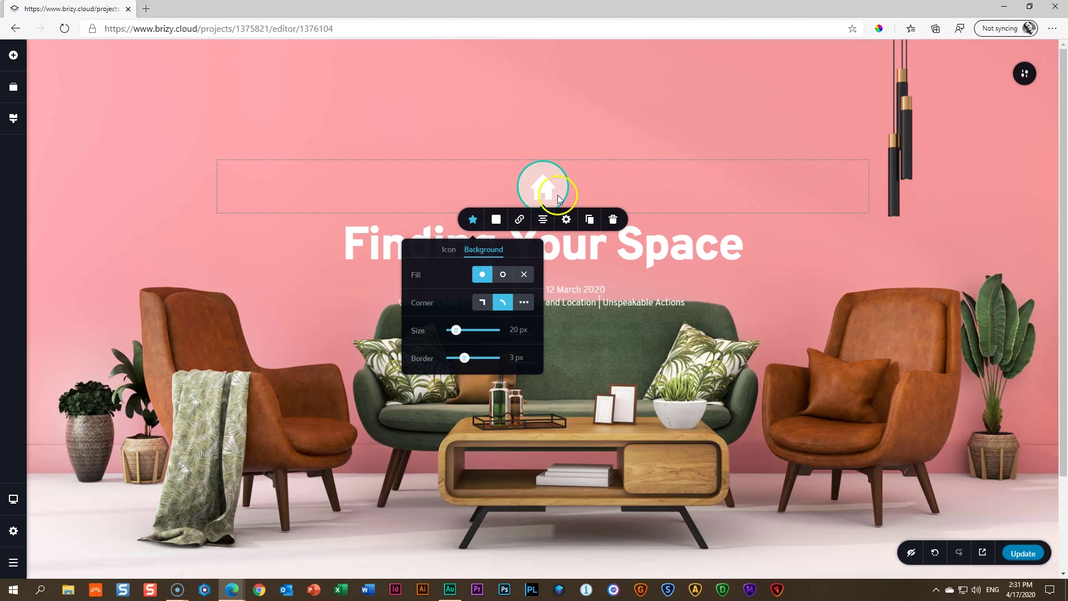
Remove the house icon's border by setting it to 0 px
click(457, 361)
drag(465, 363, 449, 367)
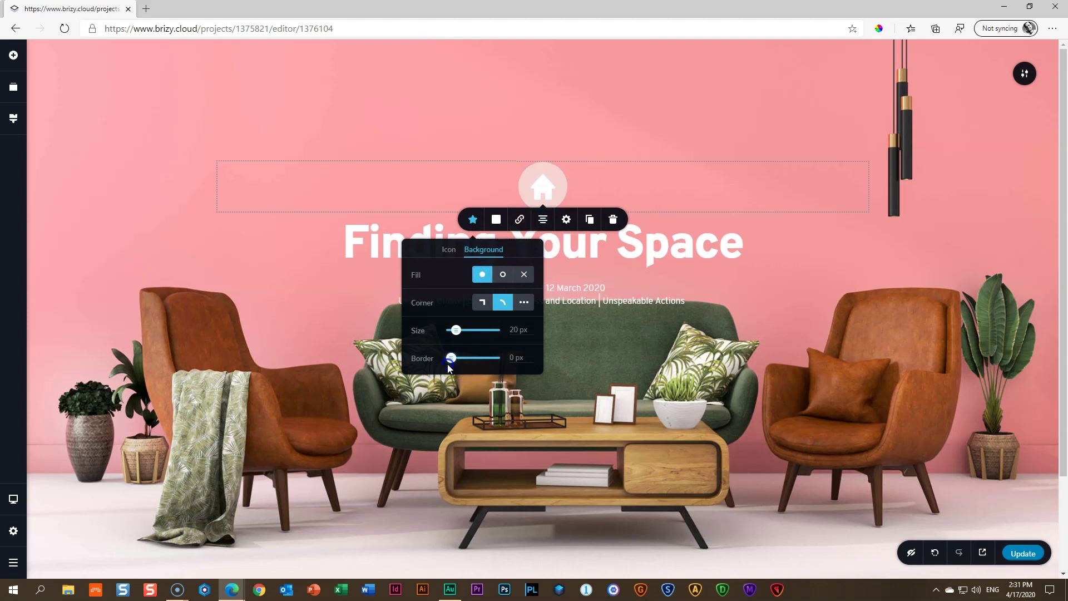
click(545, 181)
click(447, 336)
click(453, 330)
Set the icon size to 32 and enlarge its round background to 31 px
click(452, 251)
click(462, 312)
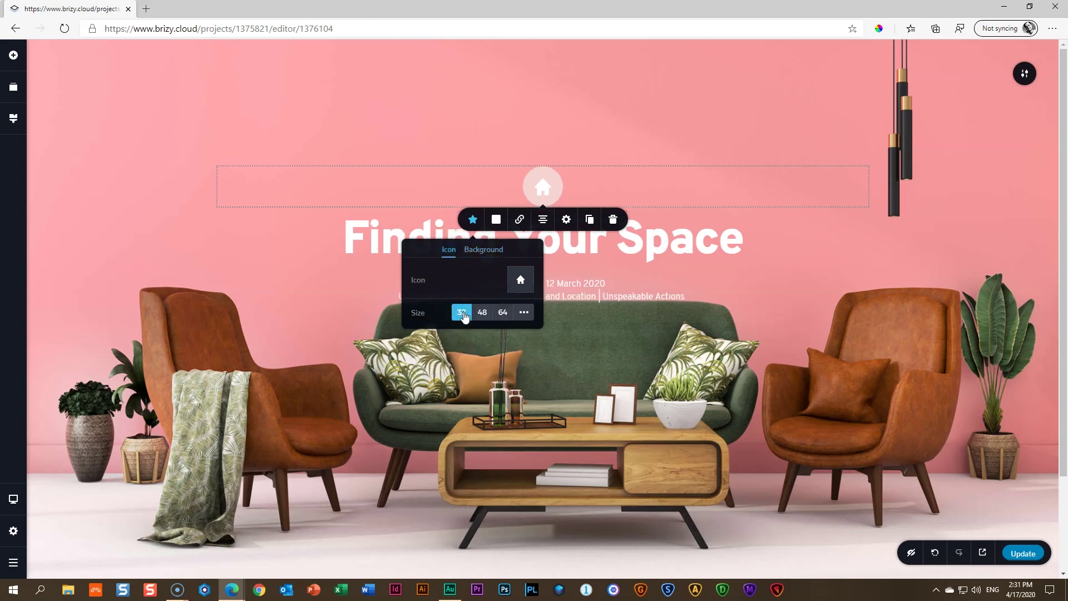
click(485, 250)
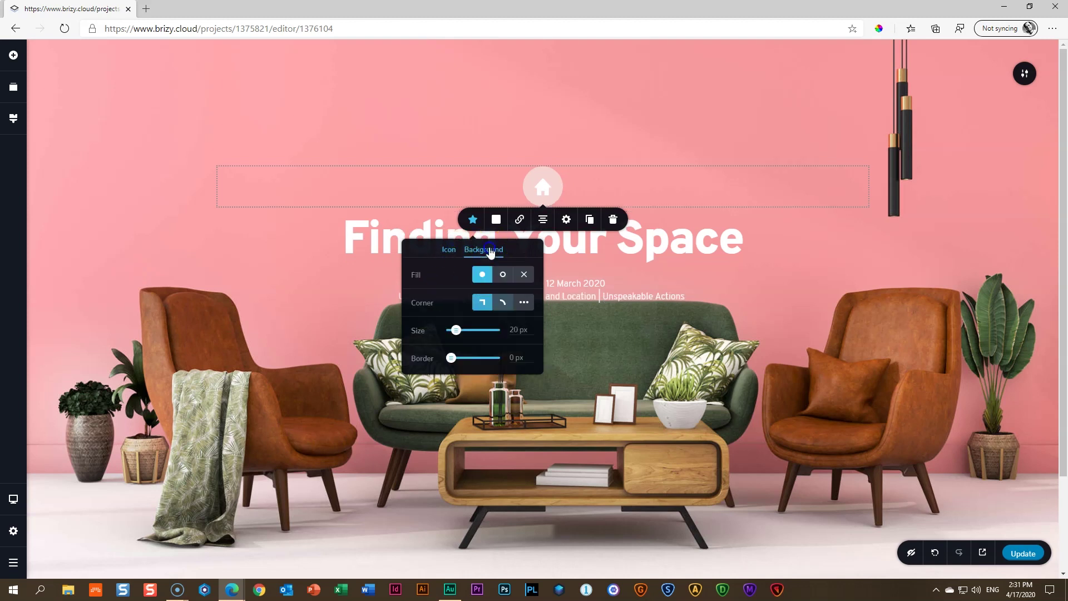
drag(456, 330, 445, 363)
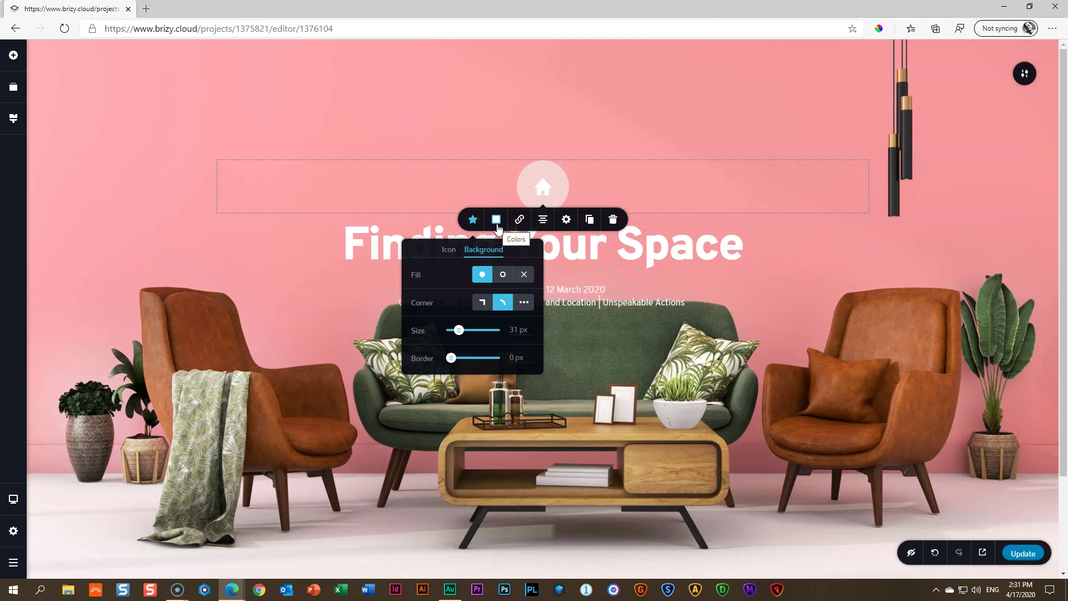
Sample the wall's pink #F69A9D from the page with ColorPick
click(498, 225)
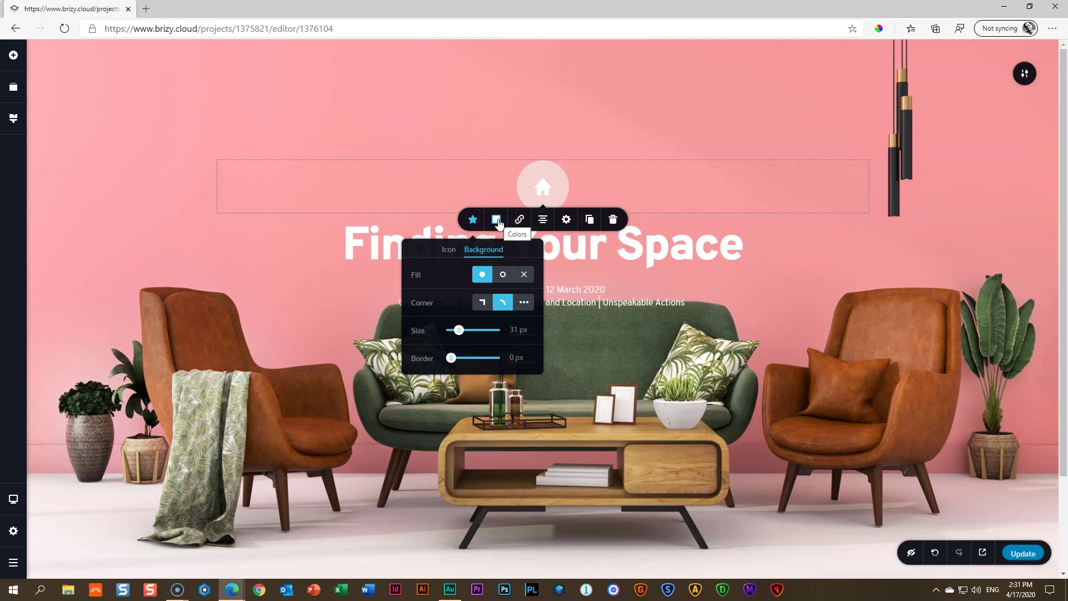
click(473, 248)
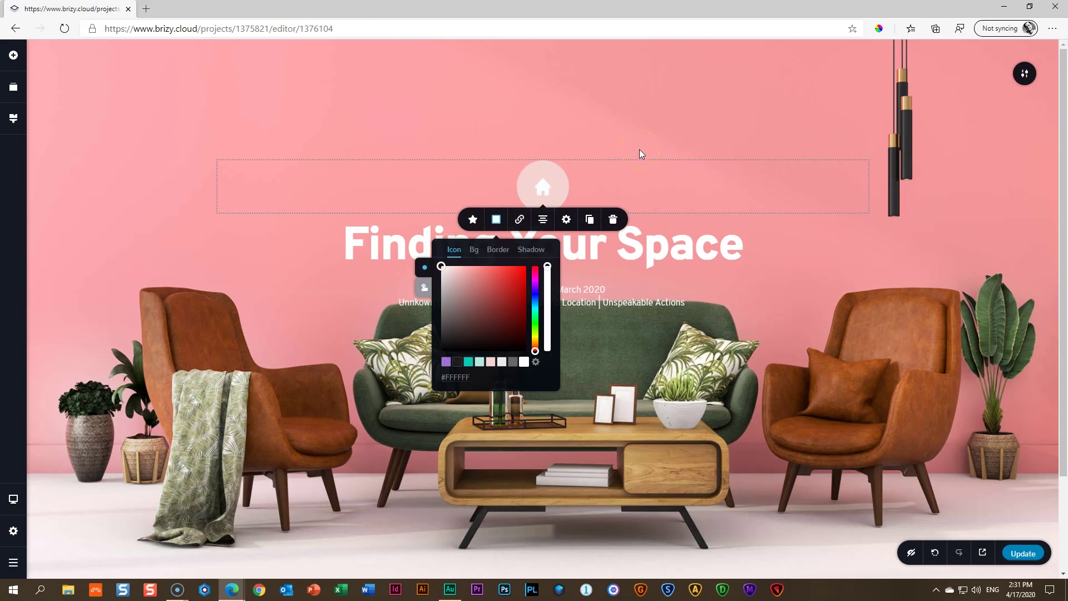
click(879, 30)
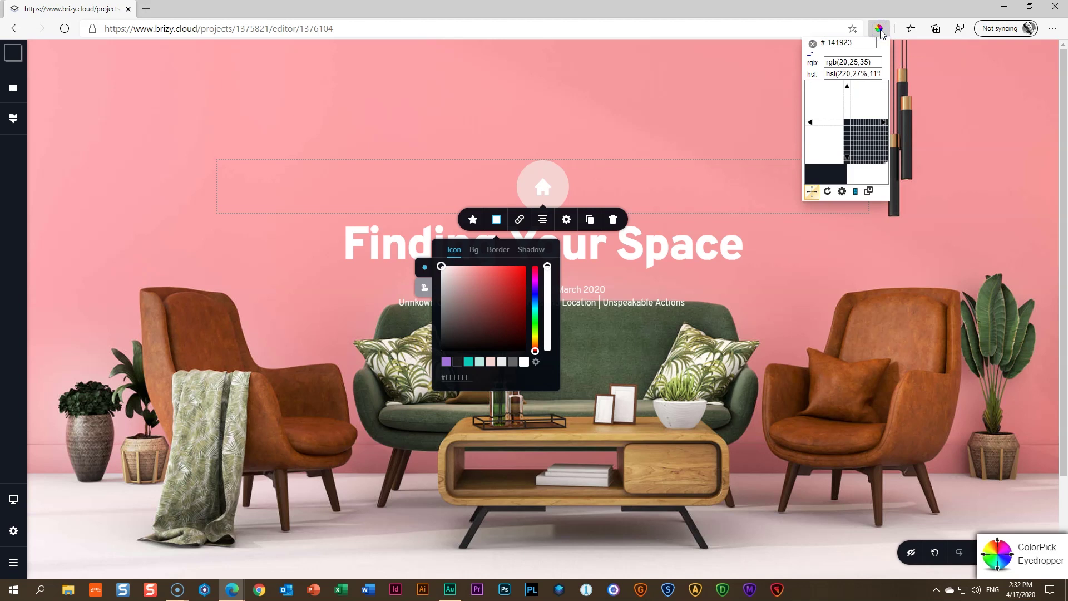
click(746, 88)
key(ctrl+c)
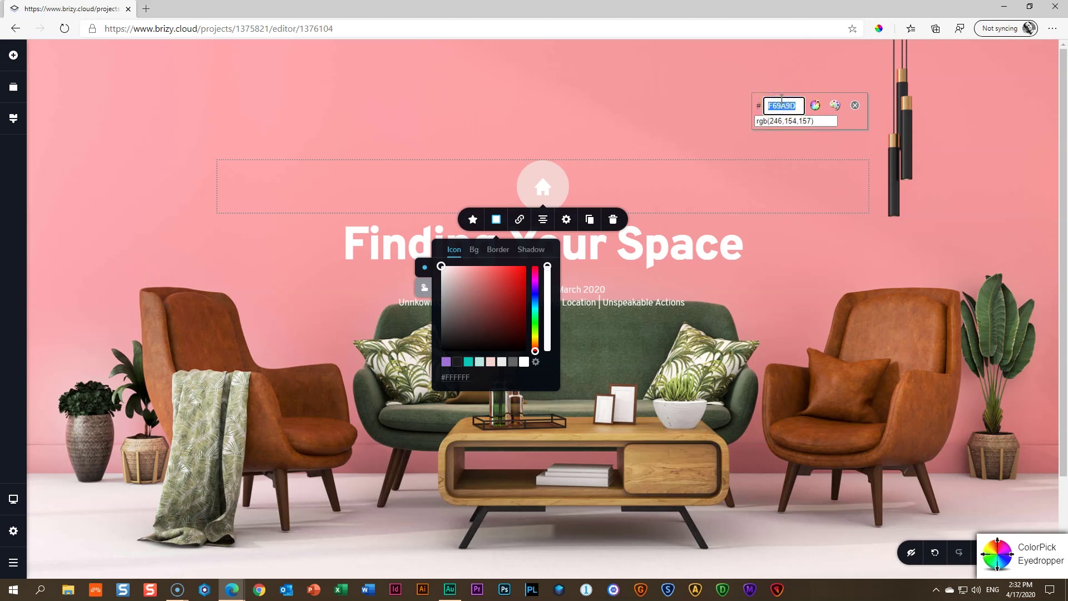
click(855, 105)
Colour the house #F69A9D and make the circle behind it white
click(545, 189)
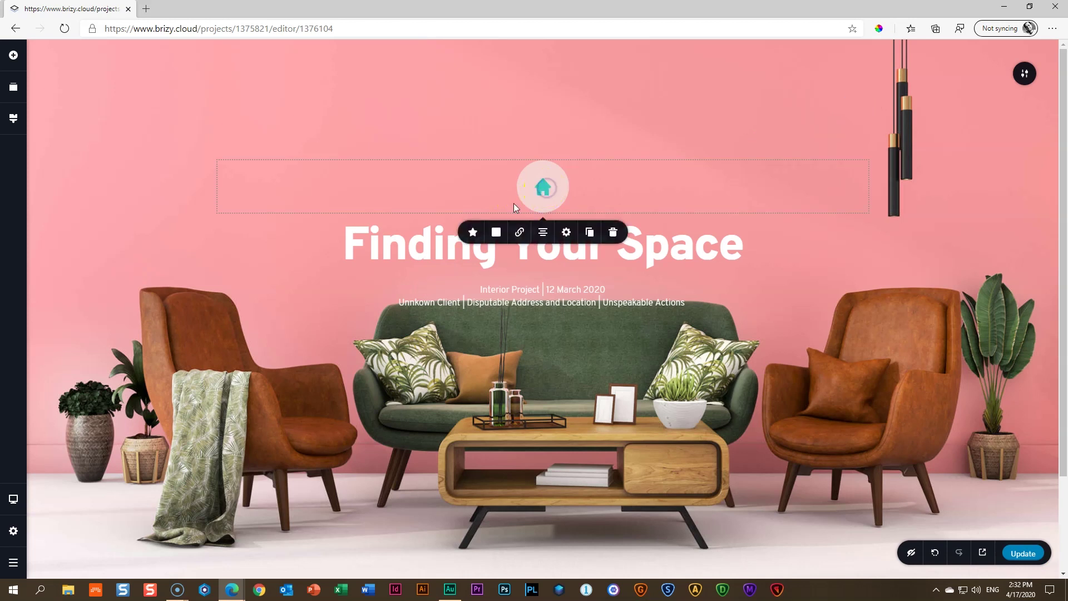
click(496, 232)
click(454, 264)
click(457, 389)
click(467, 385)
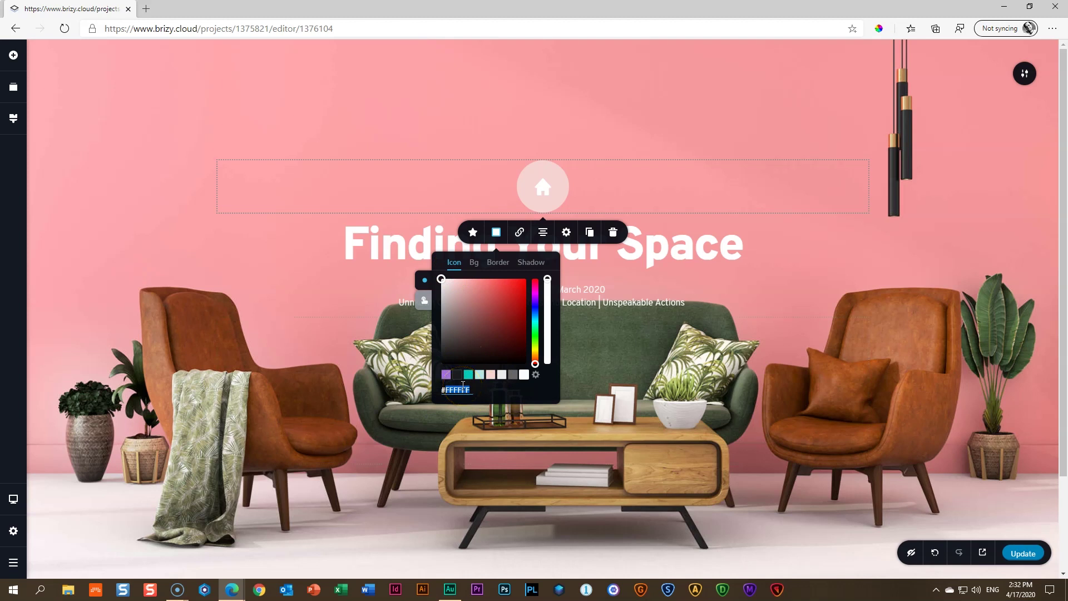
key(ctrl+v)
click(583, 176)
click(474, 263)
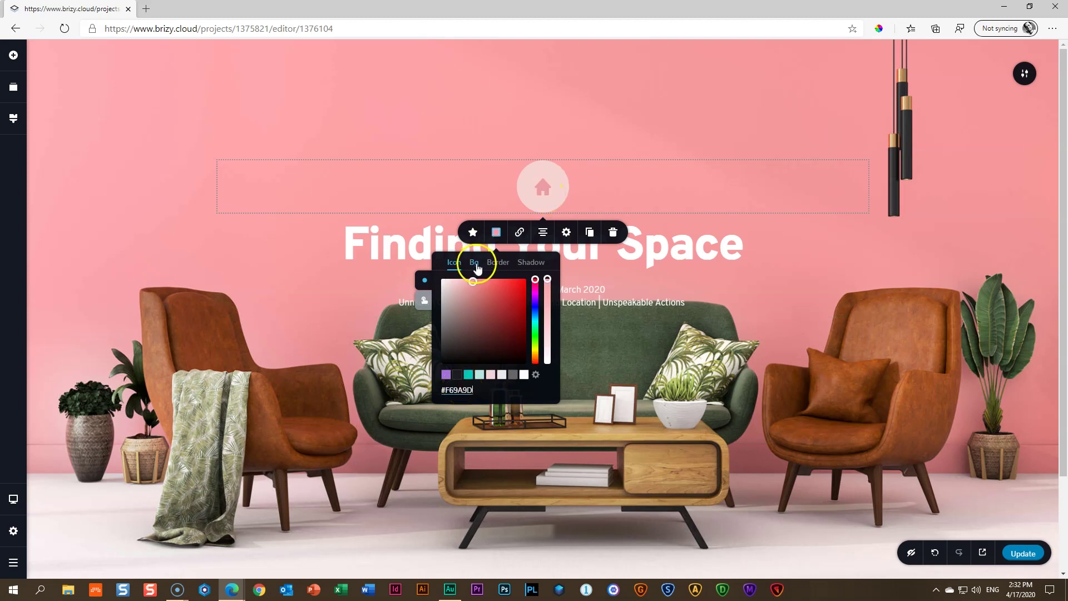
click(524, 373)
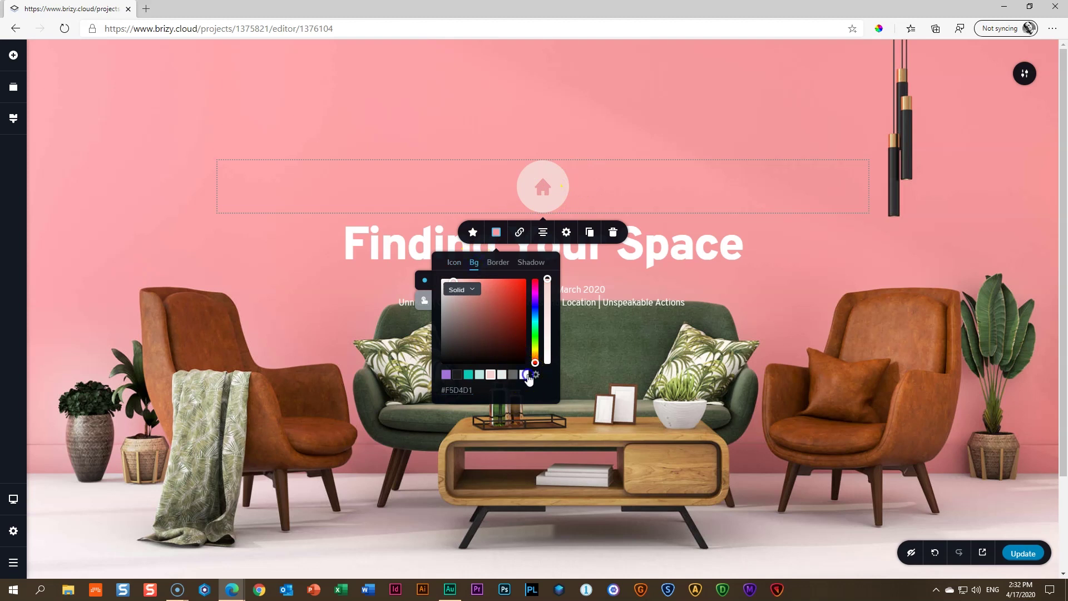
click(553, 277)
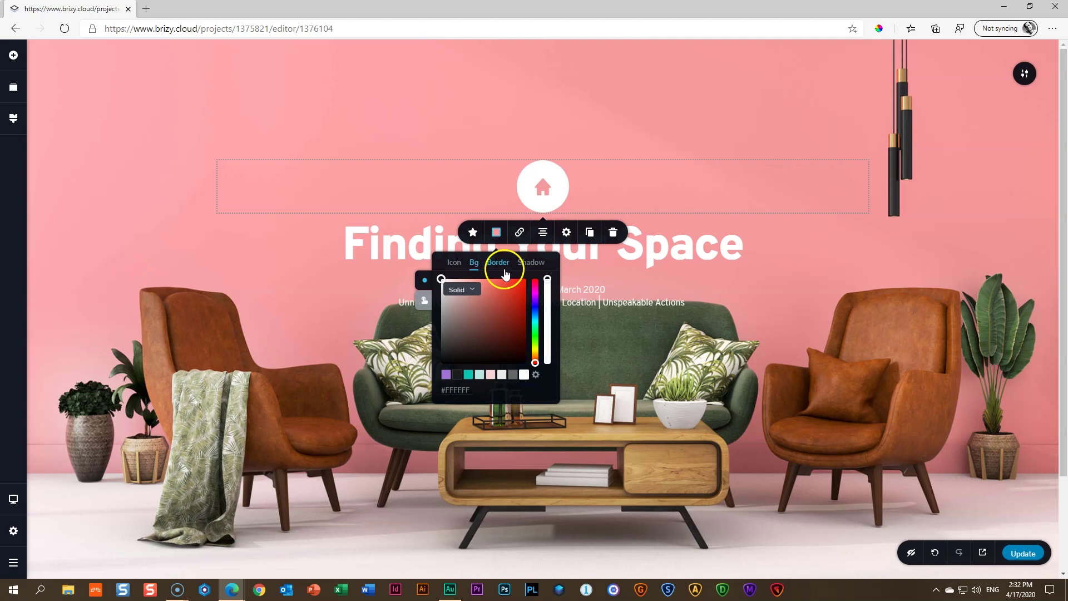
On hover, make the house white and its background 0% opacity
click(425, 302)
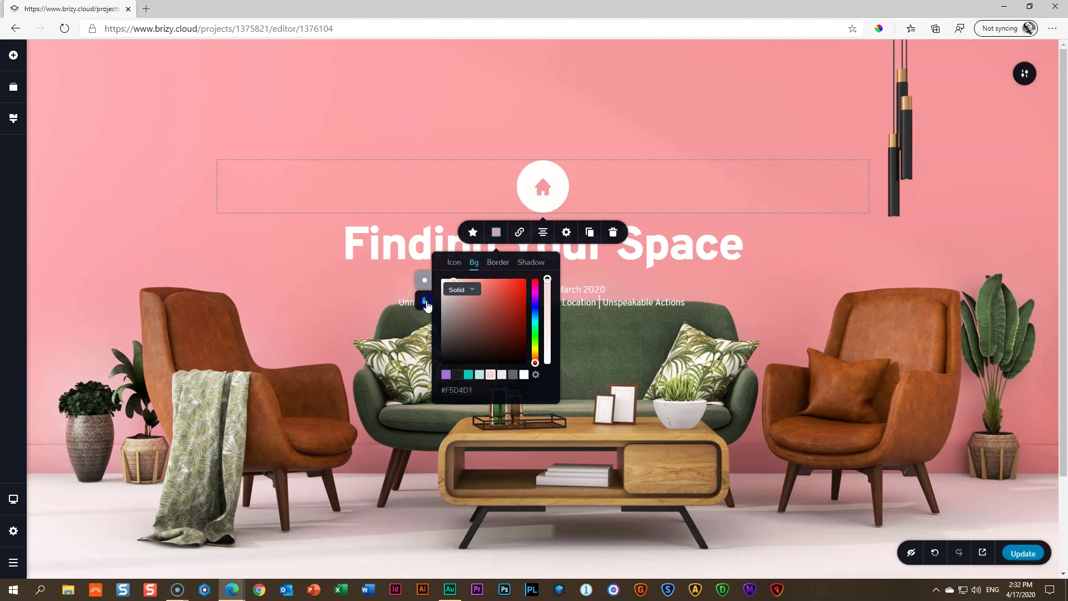
click(454, 262)
click(526, 375)
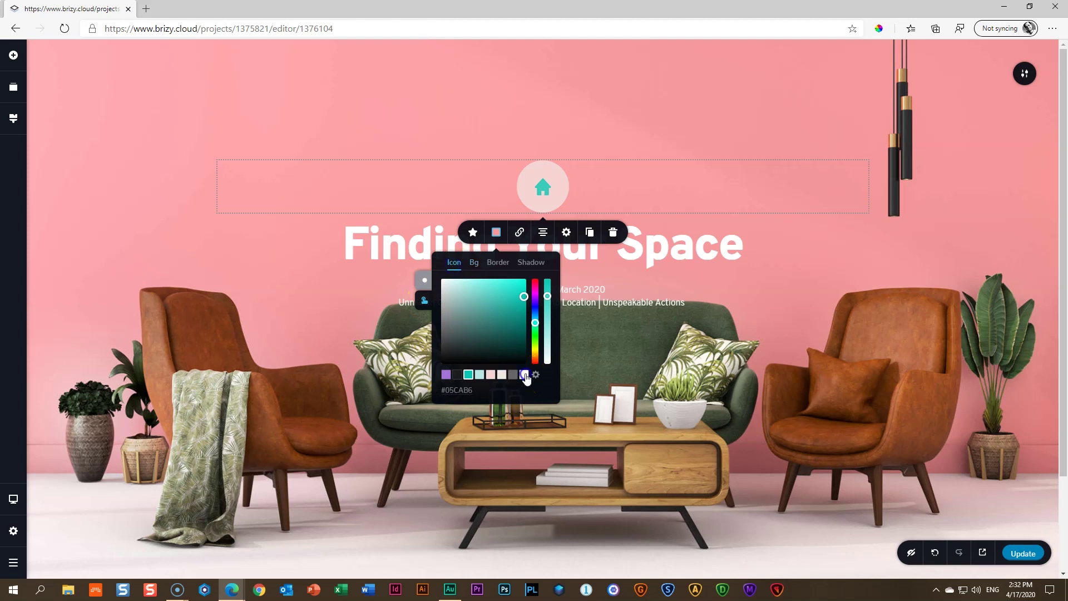
click(473, 264)
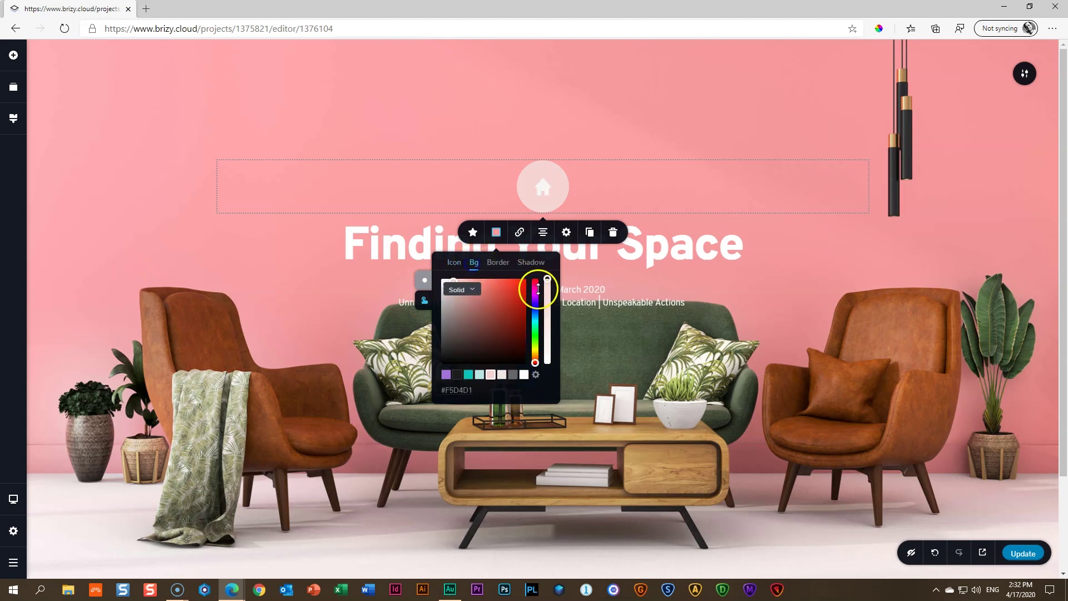
drag(548, 281, 539, 381)
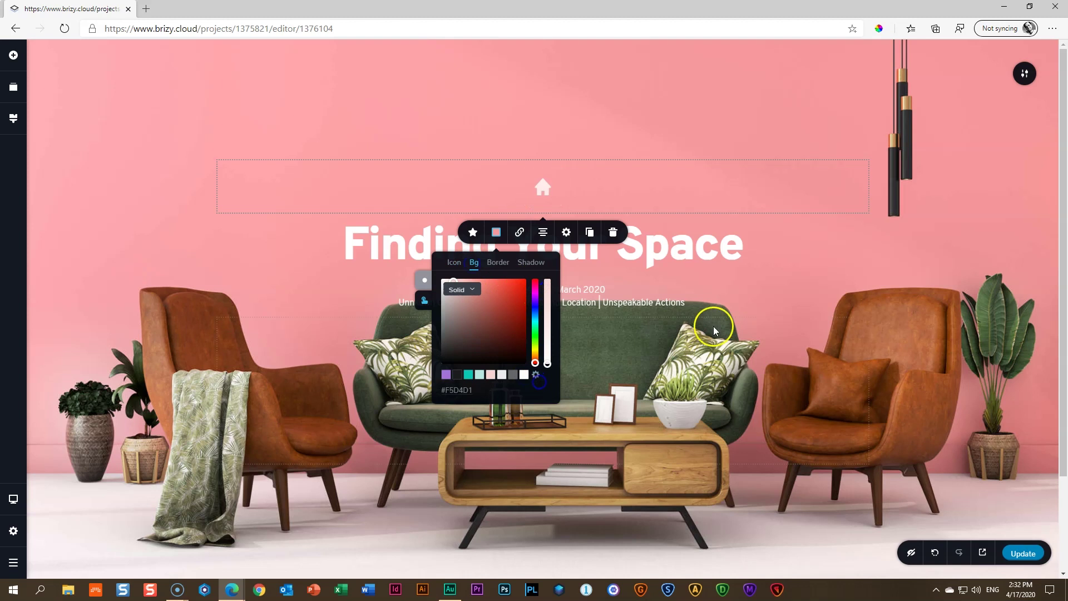
click(969, 218)
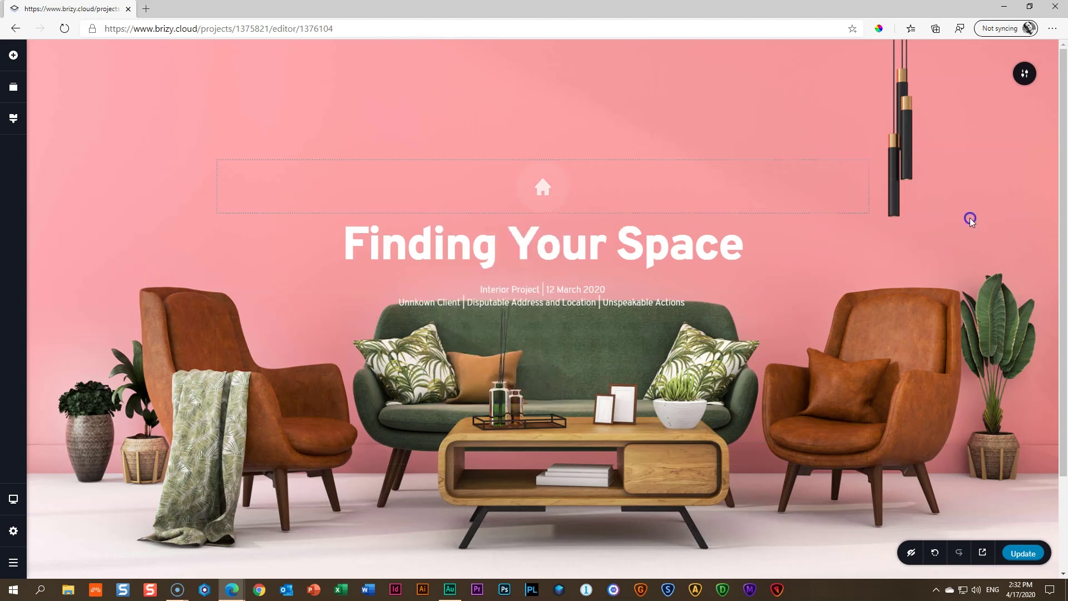
Align the house icon to the left edge
click(548, 190)
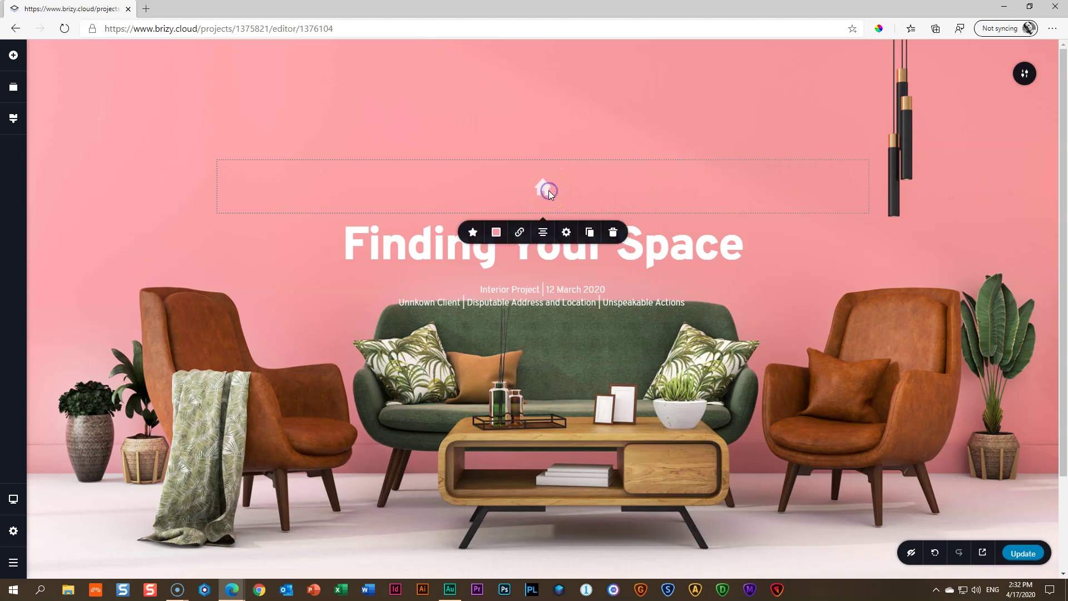
click(544, 233)
click(545, 235)
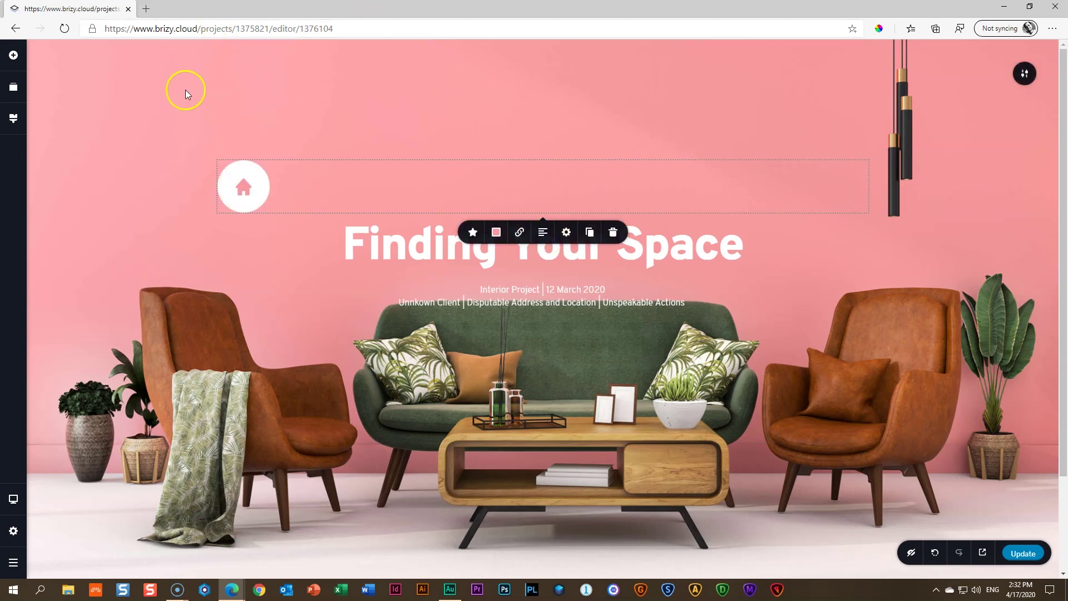
Reduce the hero section's top padding to lift its content higher
click(498, 65)
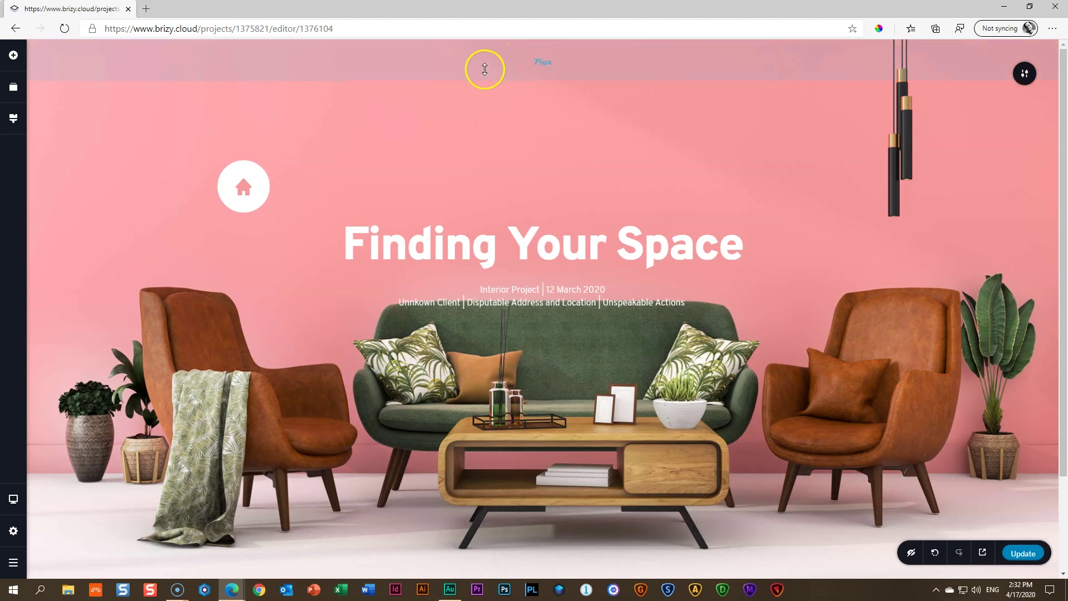
drag(484, 66, 488, 33)
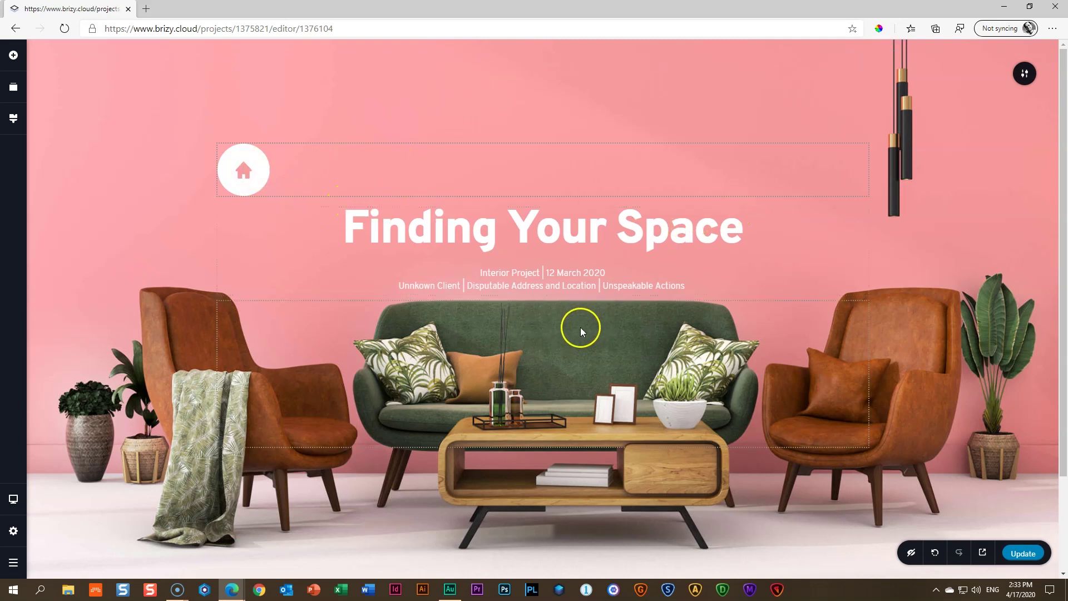
click(13, 55)
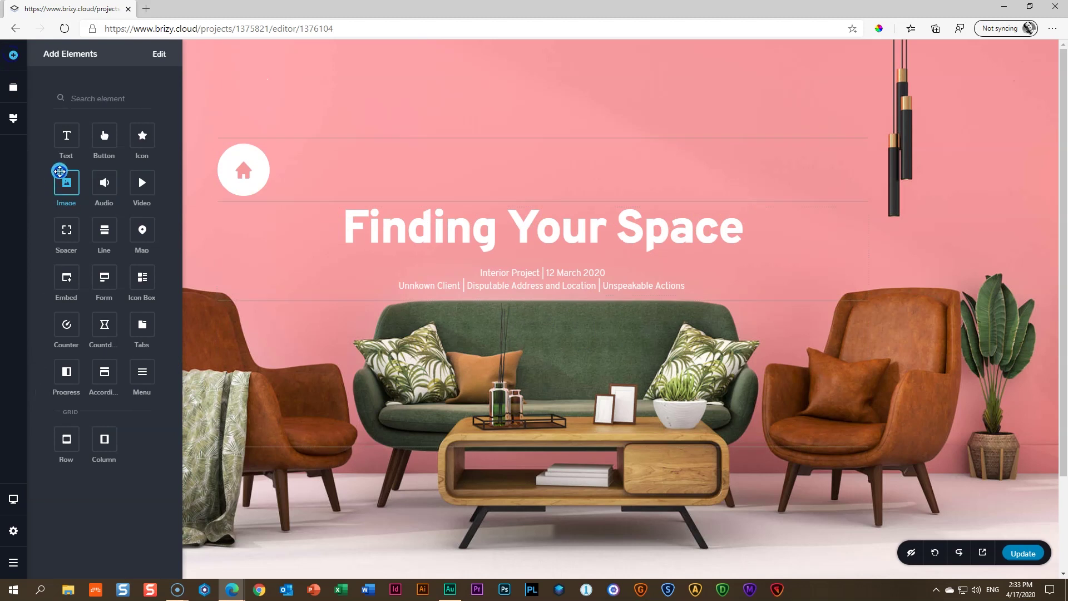
Add a spacer above the title, make it taller, and lengthen the spacer below the subtitle
drag(67, 234, 331, 200)
click(504, 205)
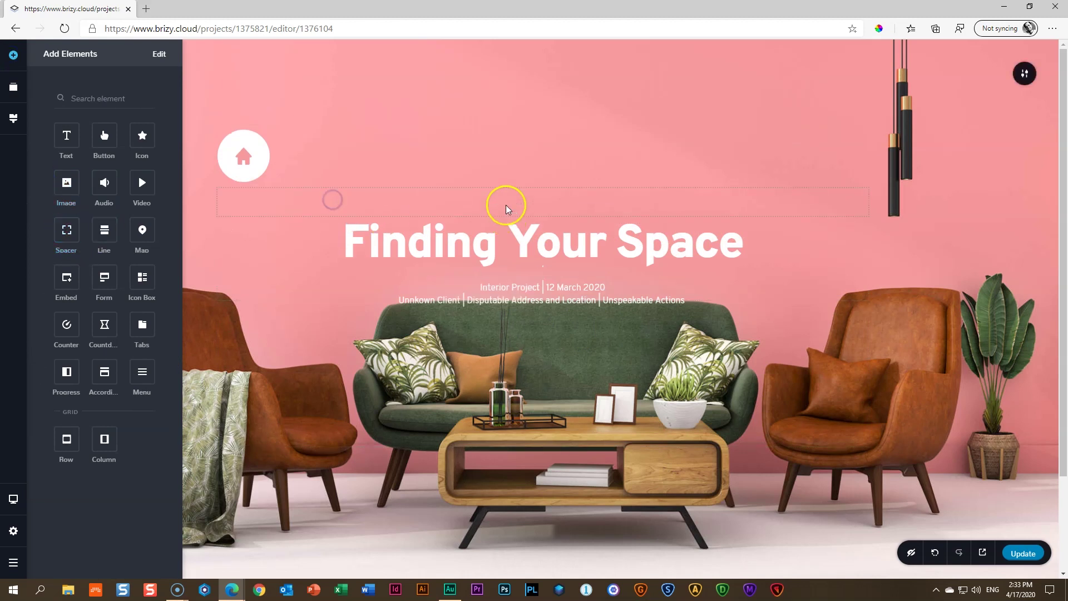
drag(542, 217, 543, 231)
click(542, 352)
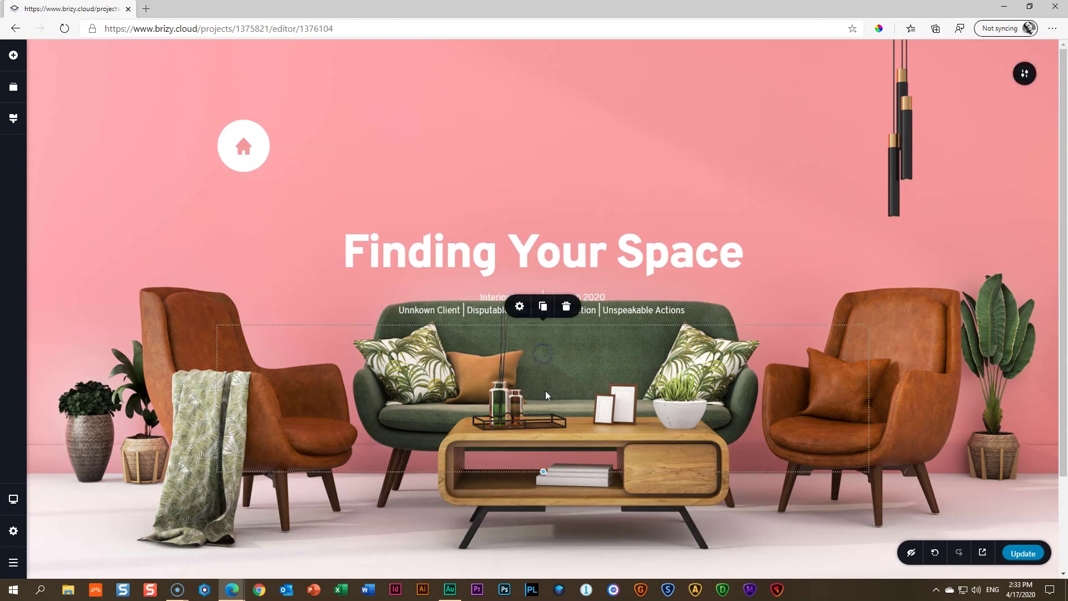
drag(542, 470, 546, 563)
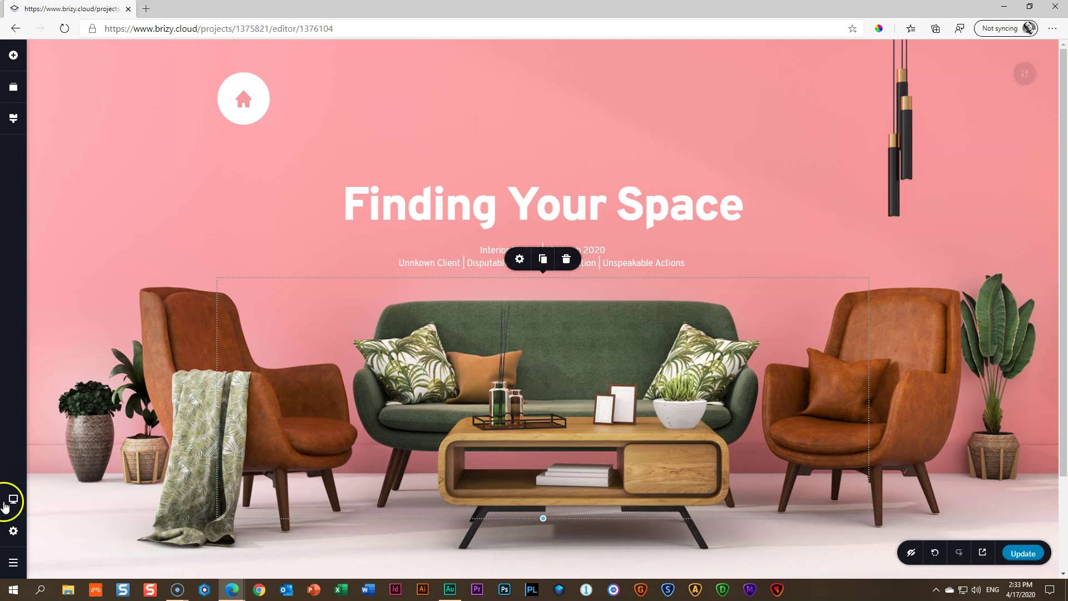
In tablet layout, resize the lower spacer over the sofa image
mouse_move(13, 499)
click(68, 489)
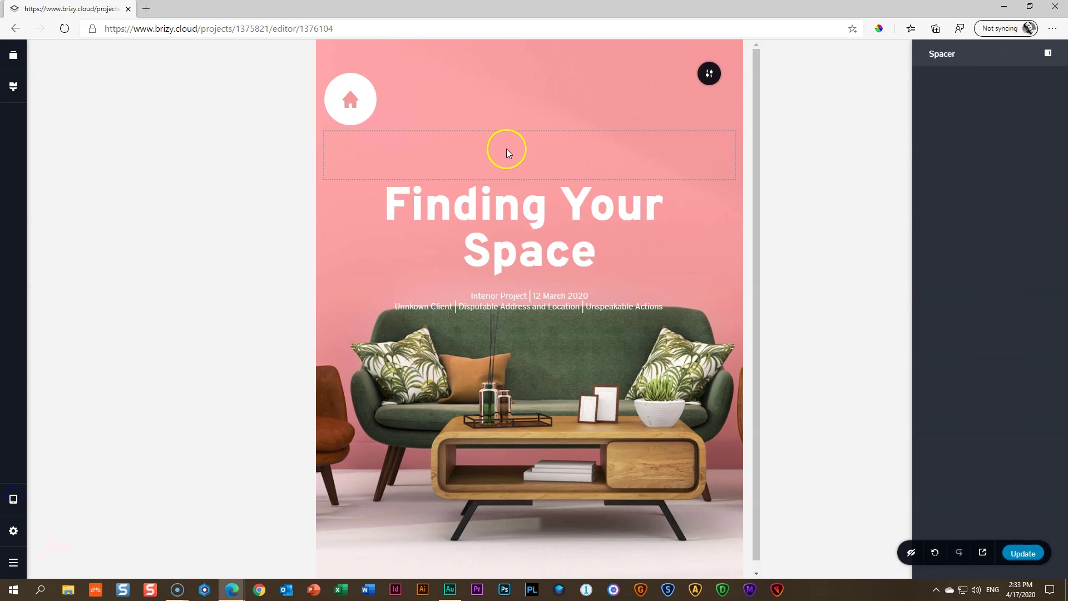
click(529, 345)
drag(529, 560, 531, 524)
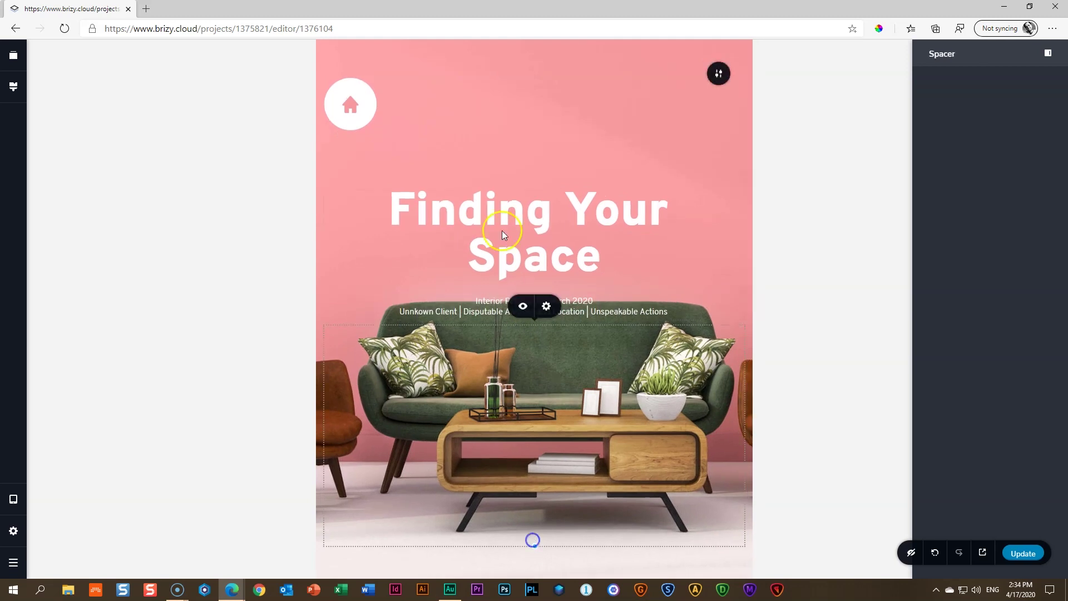
Set the Finding Your Space heading size to 64 for tablet
click(521, 140)
click(534, 222)
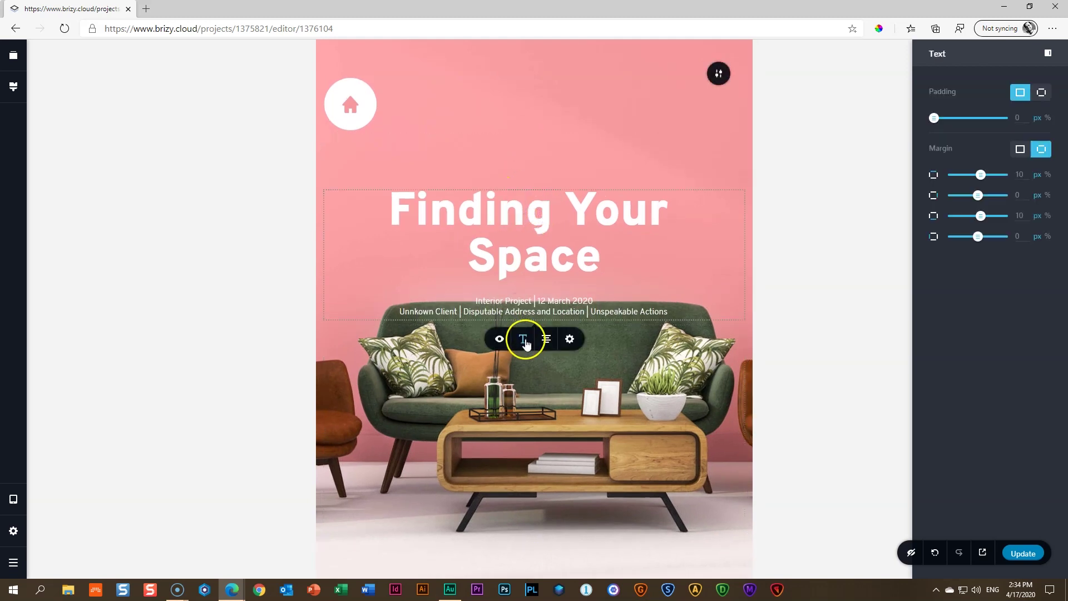
click(522, 338)
click(508, 395)
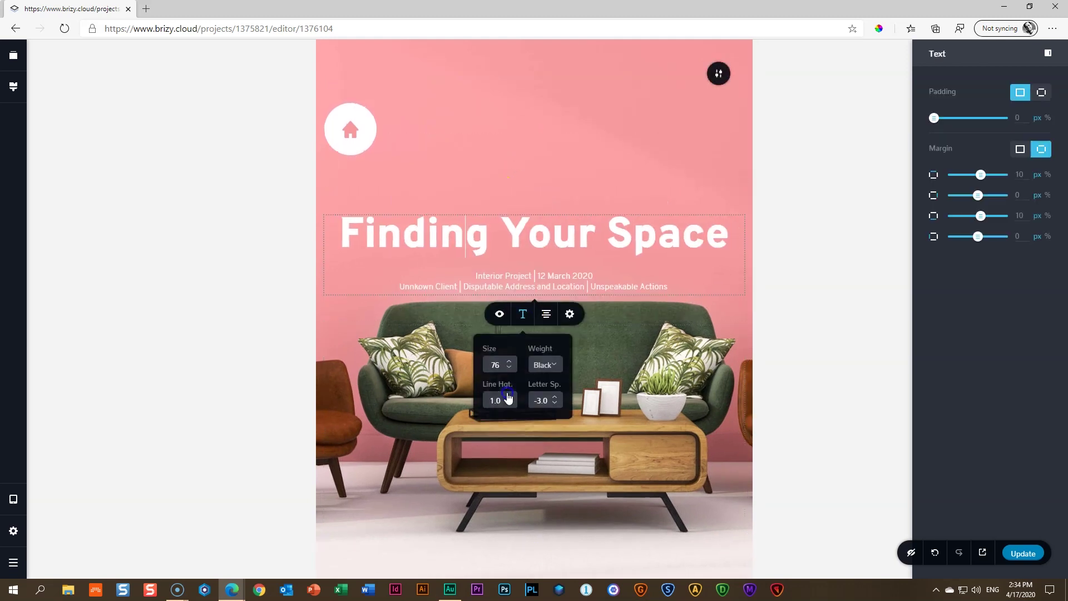
click(474, 365)
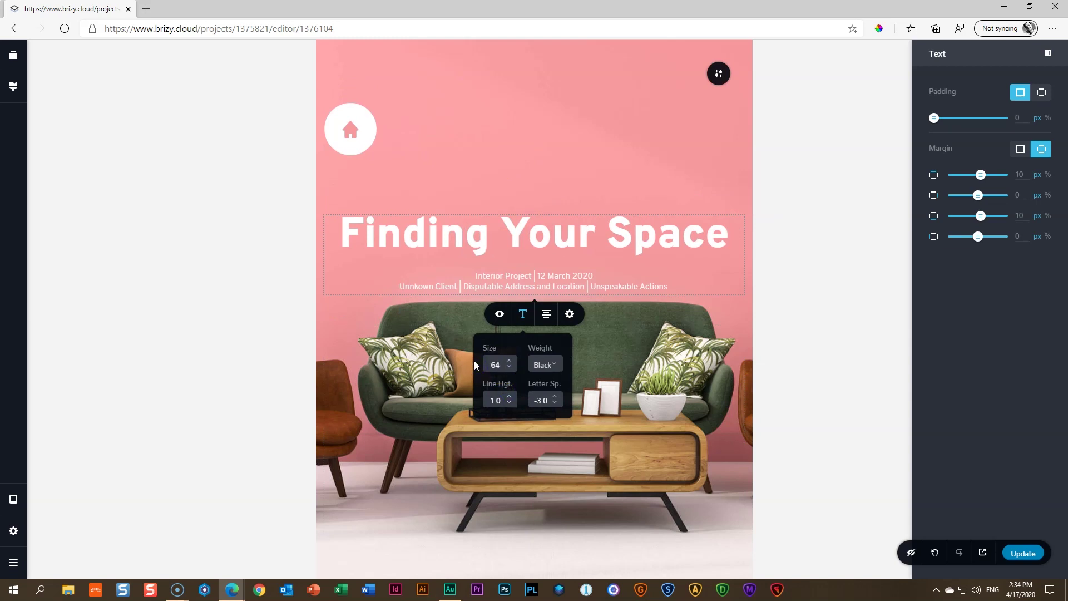
click(612, 362)
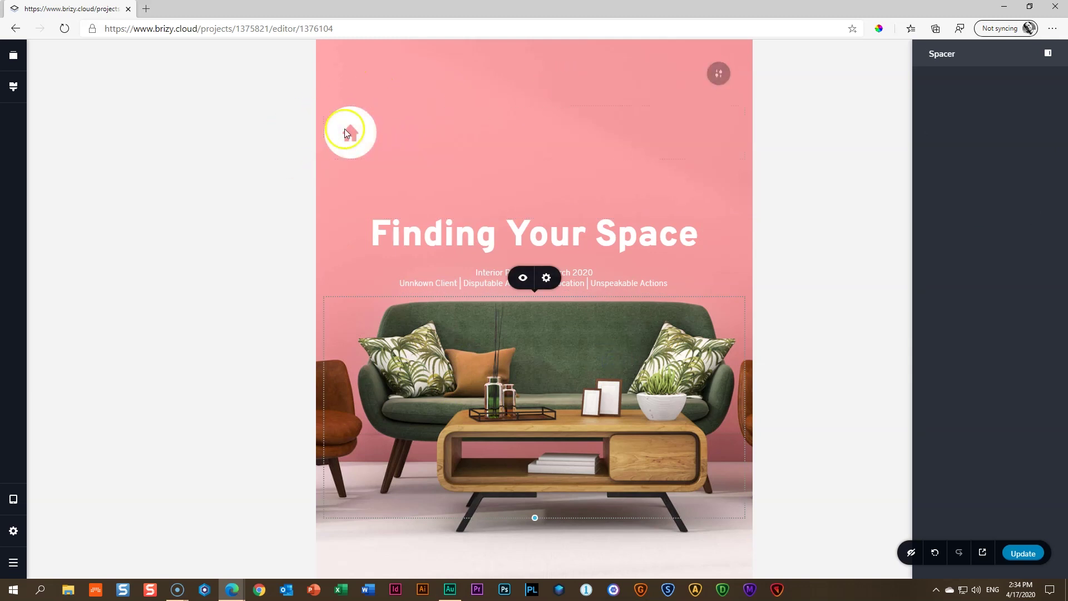
Set the hero block's two side paddings to 45 px, then preview the mobile layout
click(714, 73)
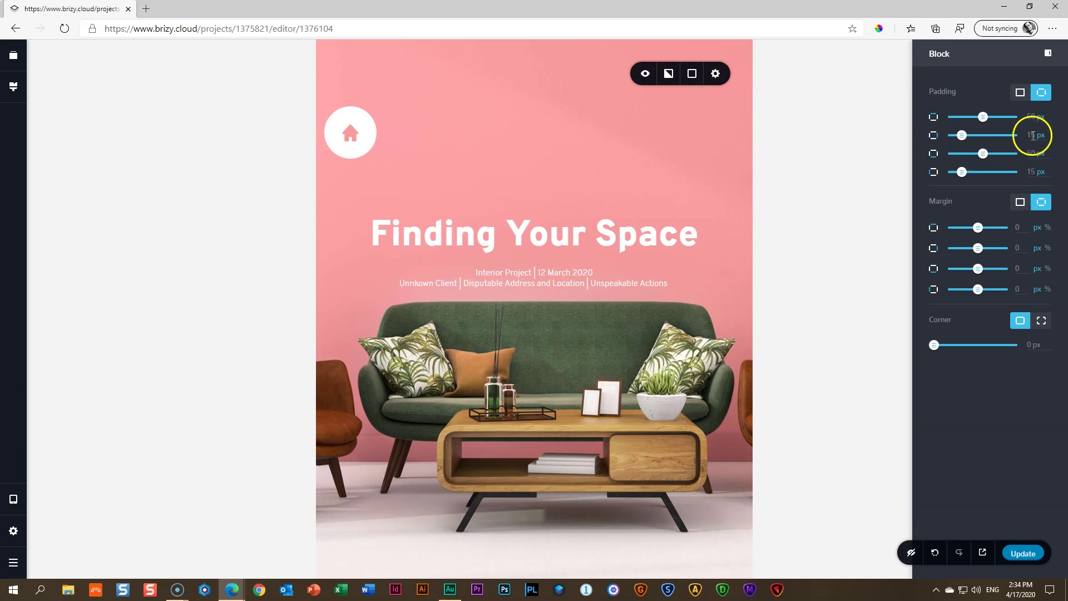
click(1032, 134)
text(45)
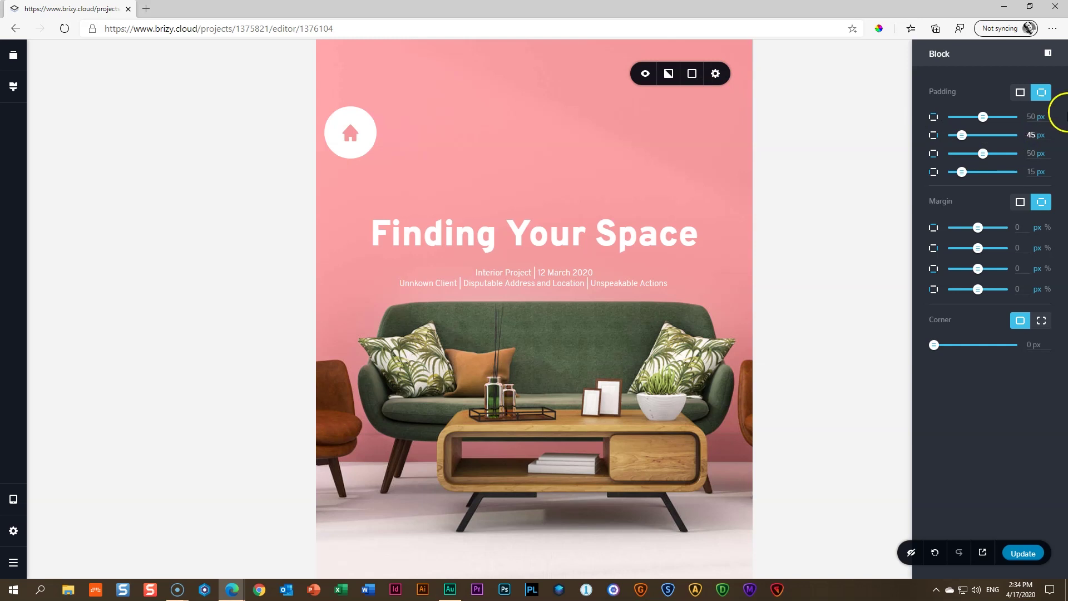
click(1032, 171)
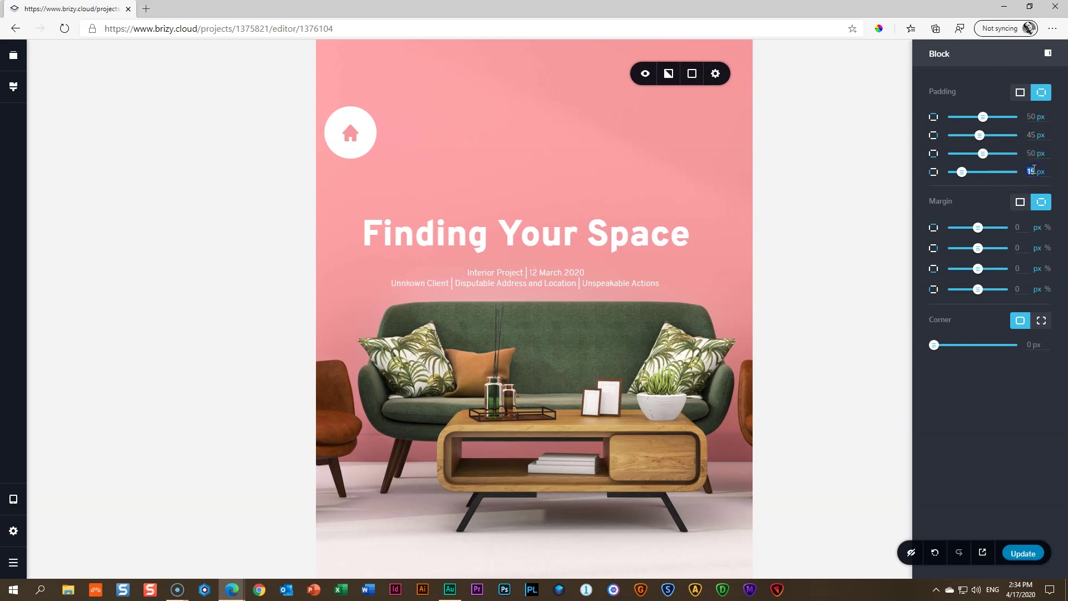
text(45)
click(446, 172)
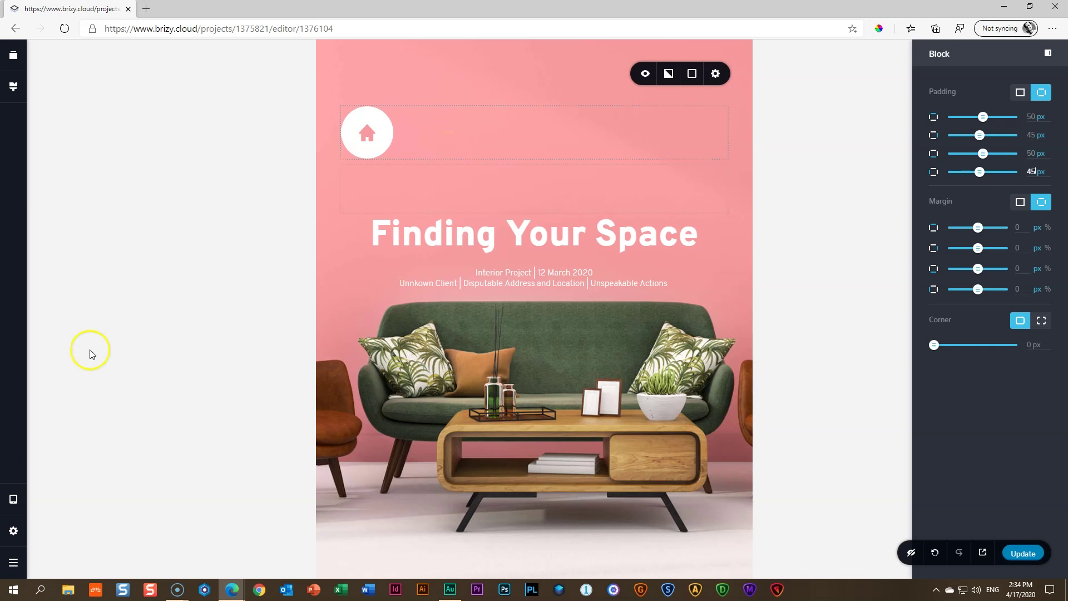
click(13, 499)
click(70, 521)
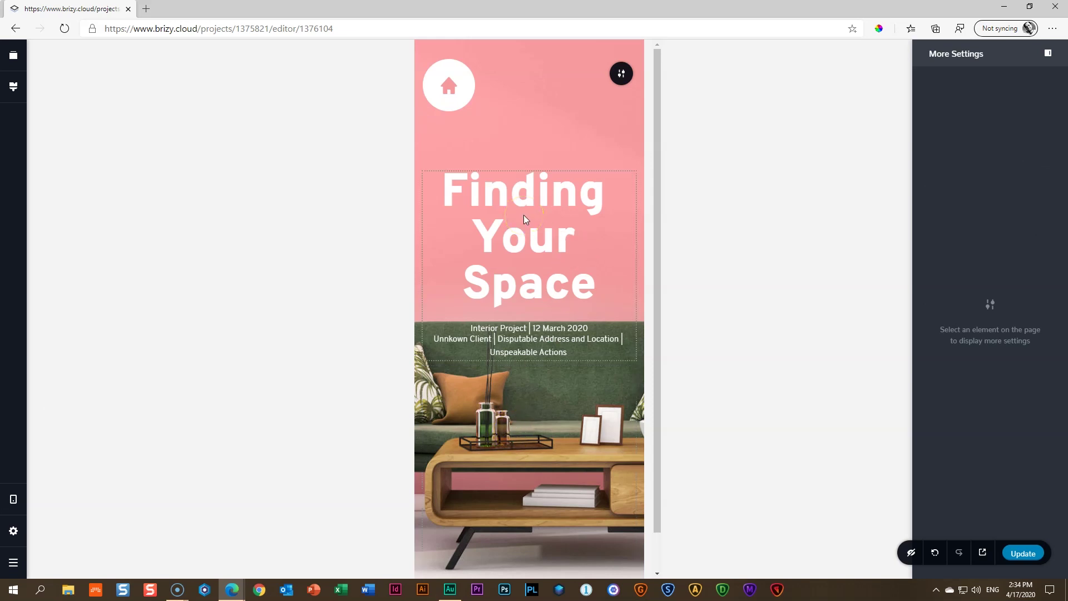
Lower the three-line subtitle's line height to 1.2 in mobile layout
scroll(531, 250, down, 1)
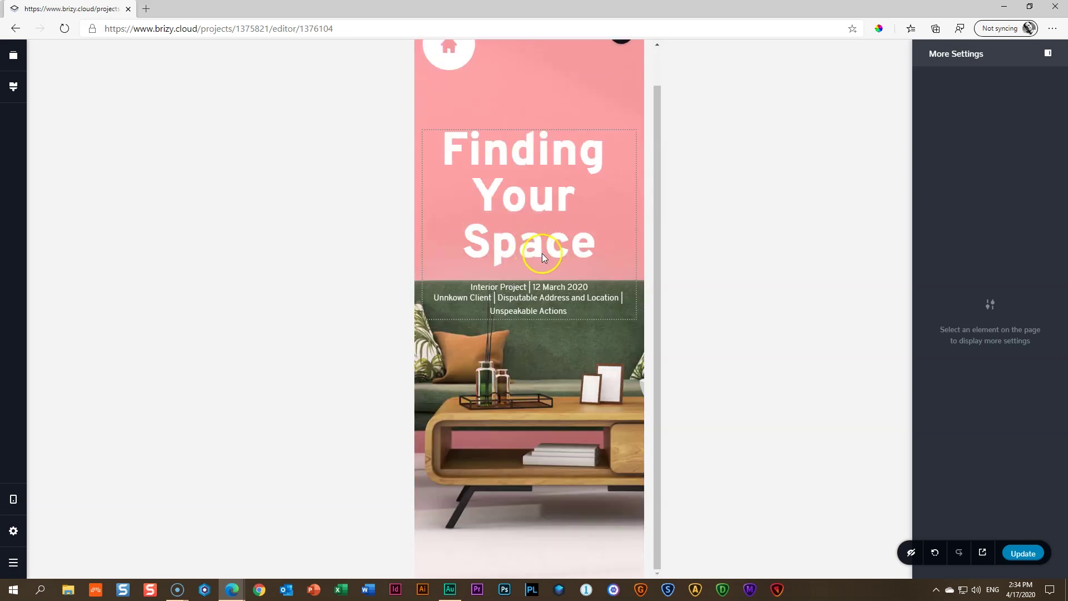
scroll(543, 254, up, 1)
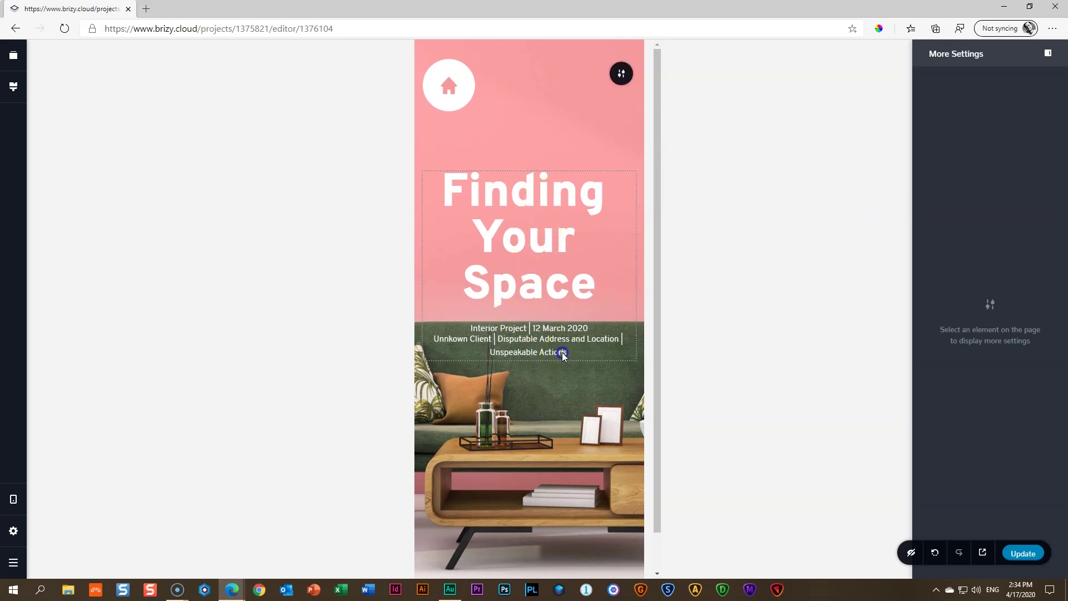
click(582, 352)
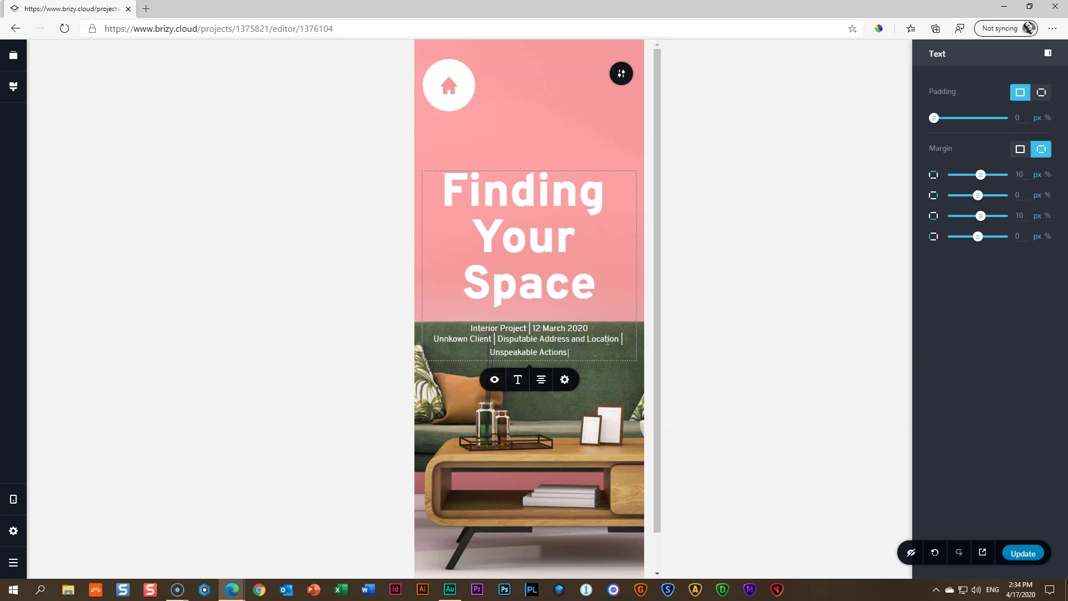
drag(587, 349, 465, 327)
click(517, 378)
click(503, 464)
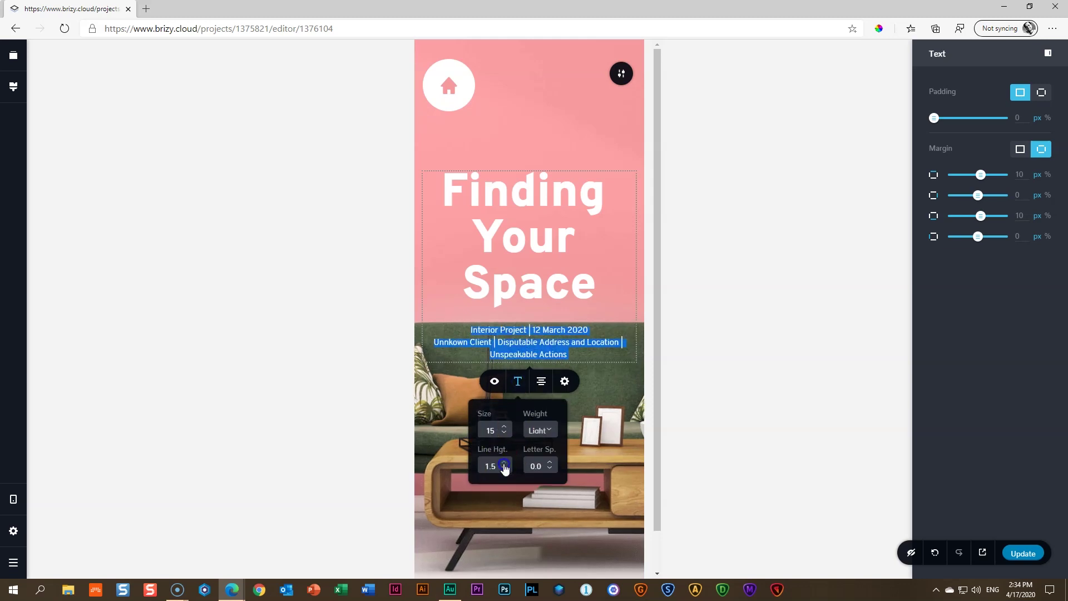
click(503, 471)
click(503, 471)
click(504, 471)
click(504, 471)
click(564, 375)
click(632, 361)
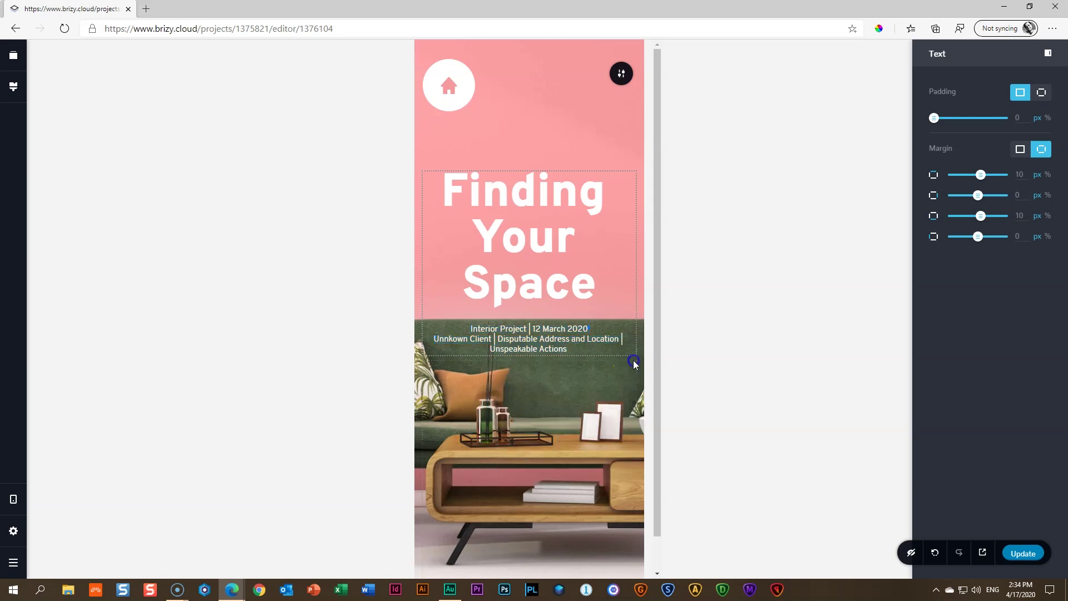
Nudge the subtitle line height back up from 1.3 and return to desktop layout
click(599, 338)
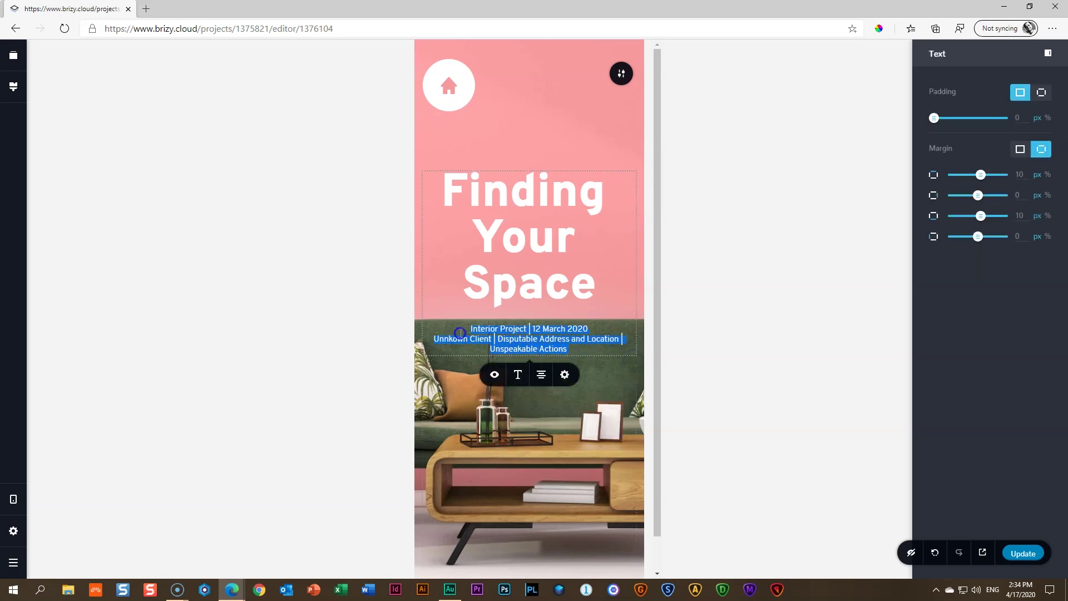
click(517, 376)
click(504, 457)
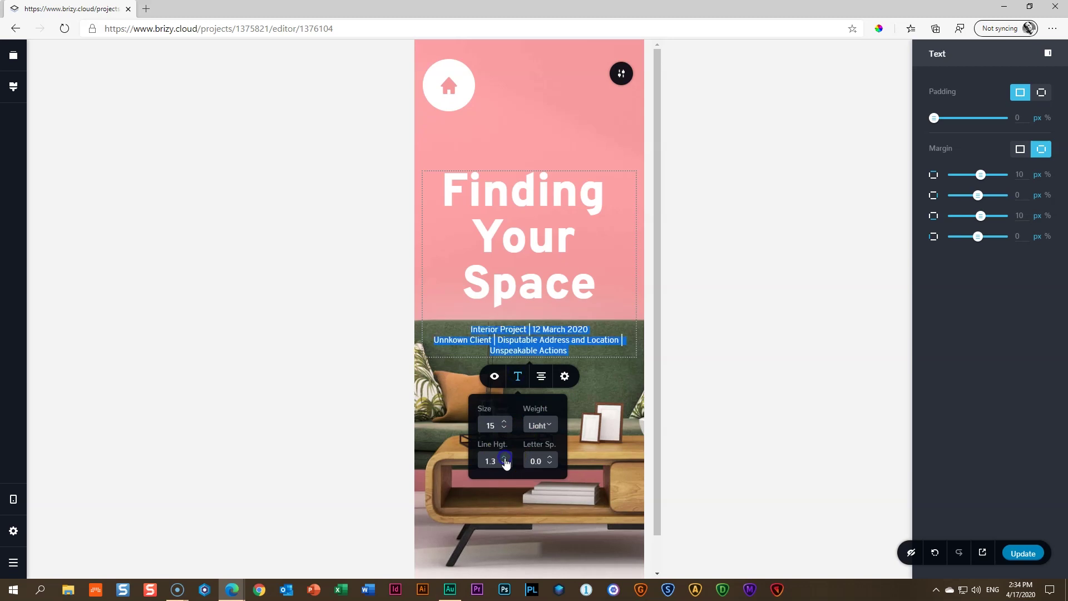
click(504, 457)
click(504, 457)
click(574, 413)
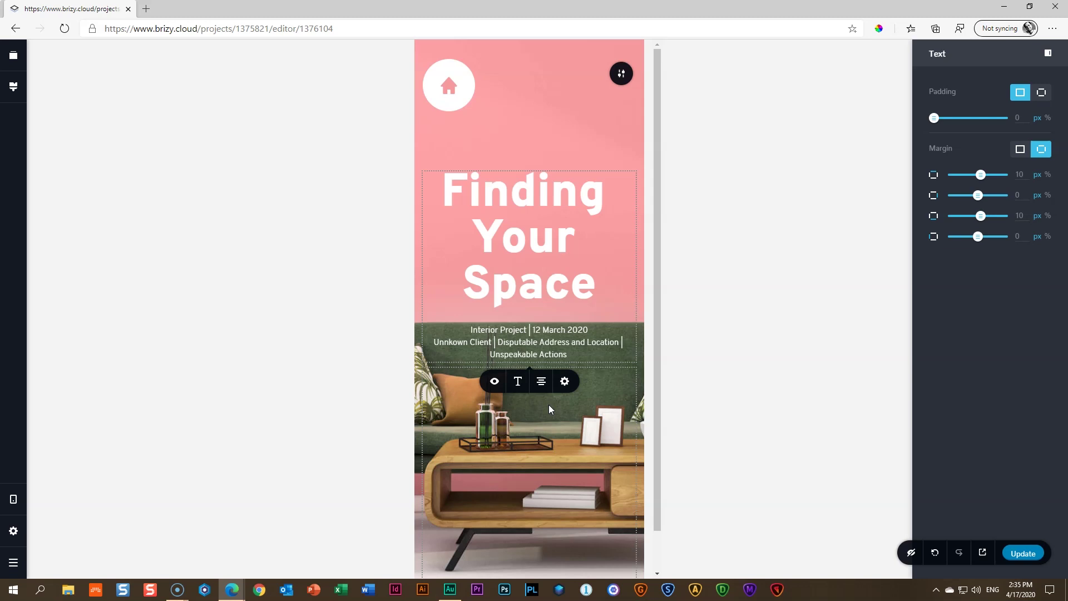
key(ctrl+shift+d)
click(319, 183)
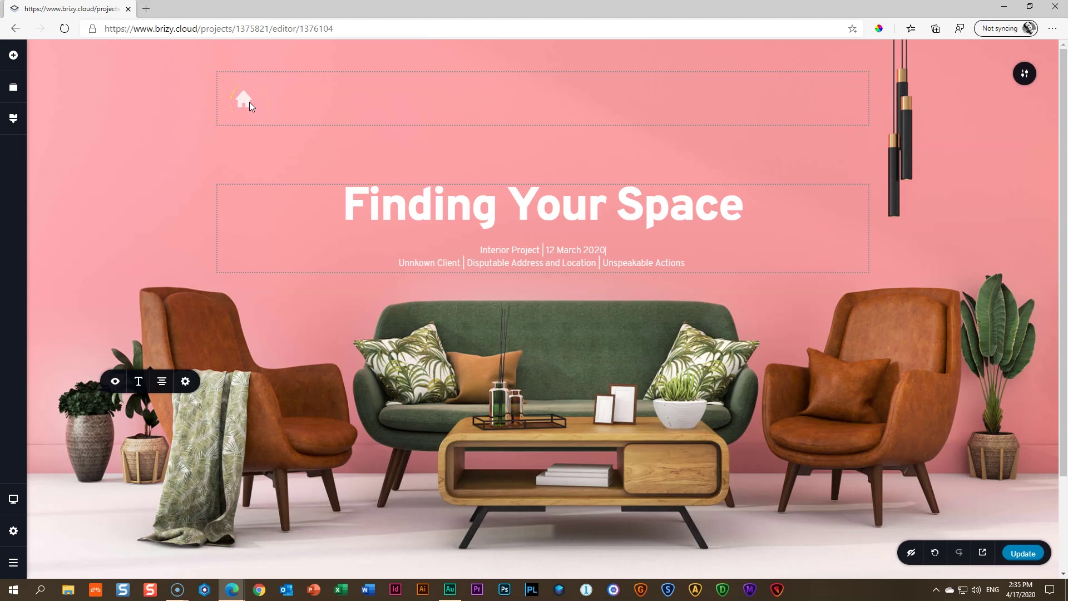
Open the home icon's link settings and check the project's page list
click(250, 101)
click(174, 158)
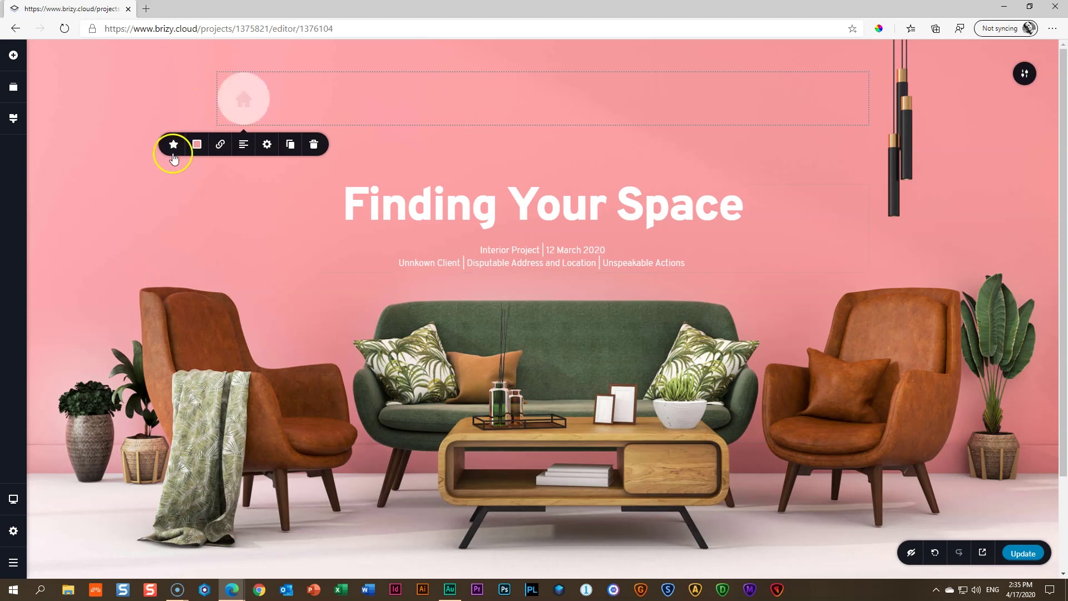
click(221, 146)
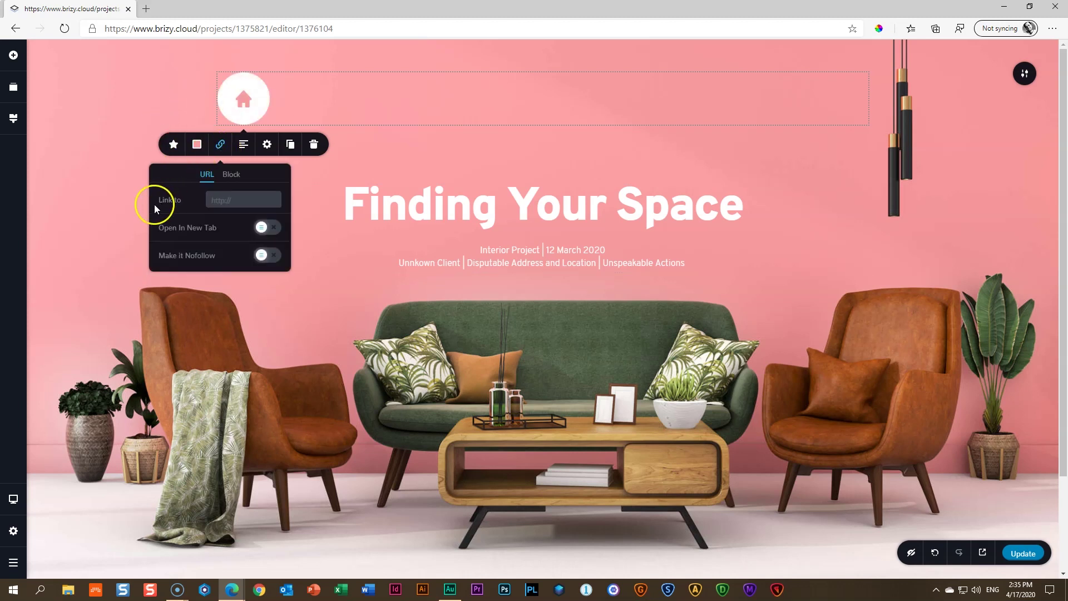
click(248, 200)
click(13, 531)
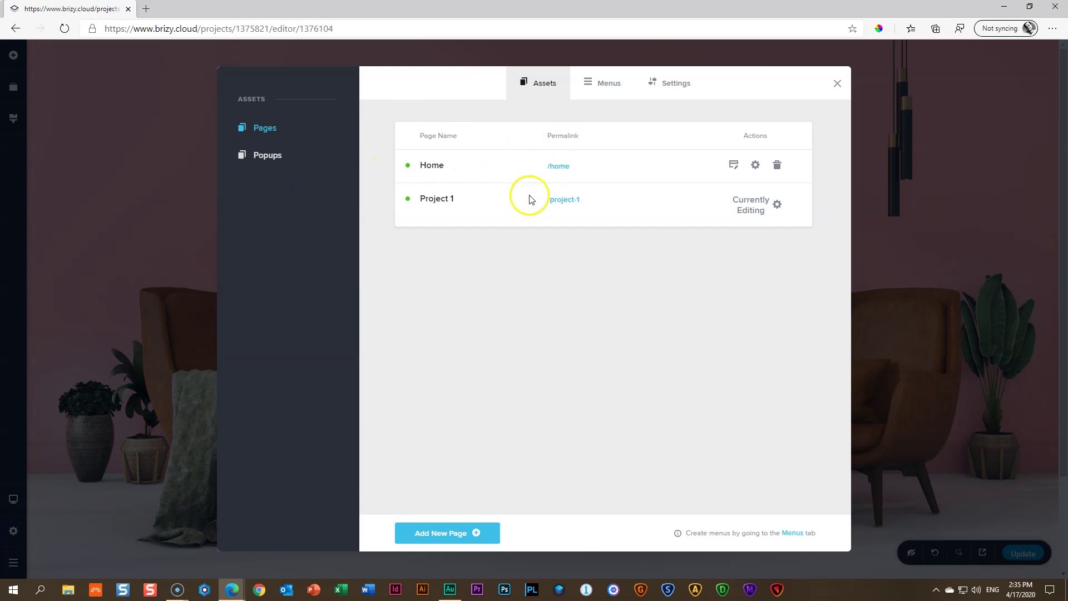
click(835, 81)
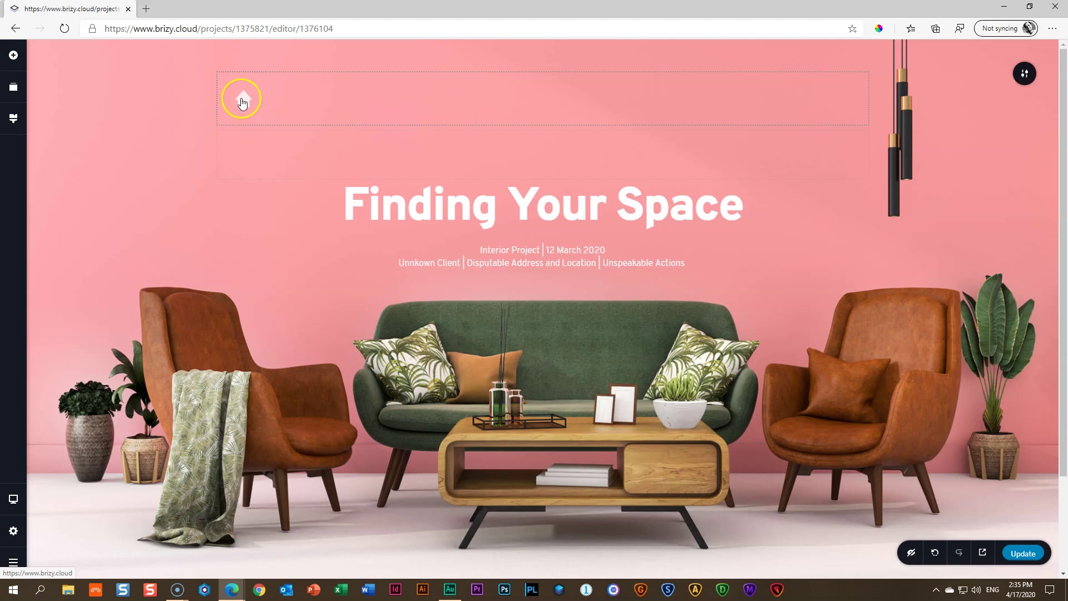
Link the house icon to the Home page at /home and save with Update
click(273, 193)
click(261, 104)
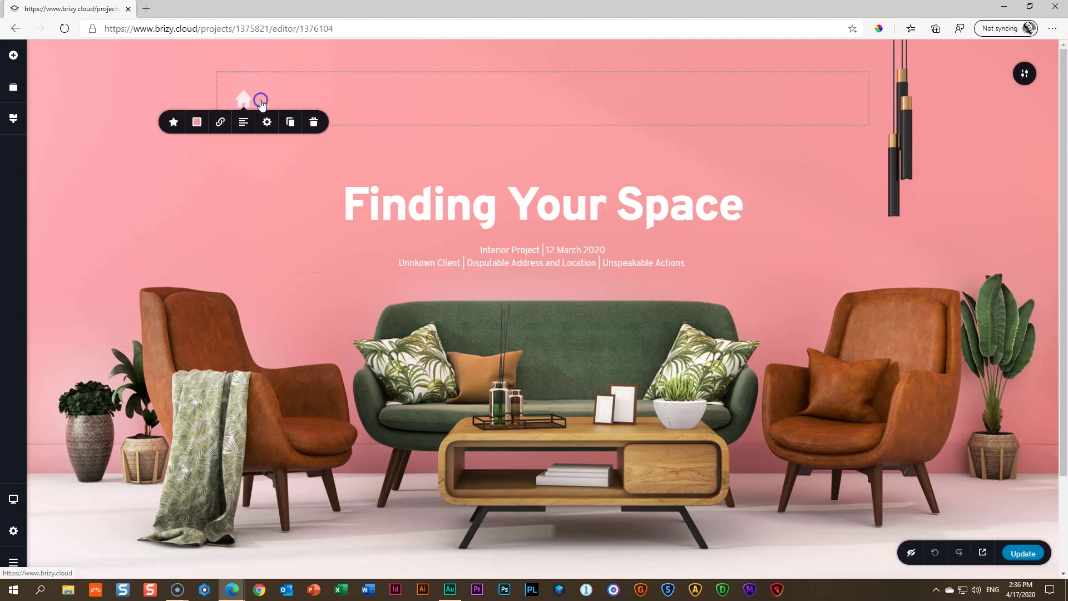
click(222, 127)
click(247, 181)
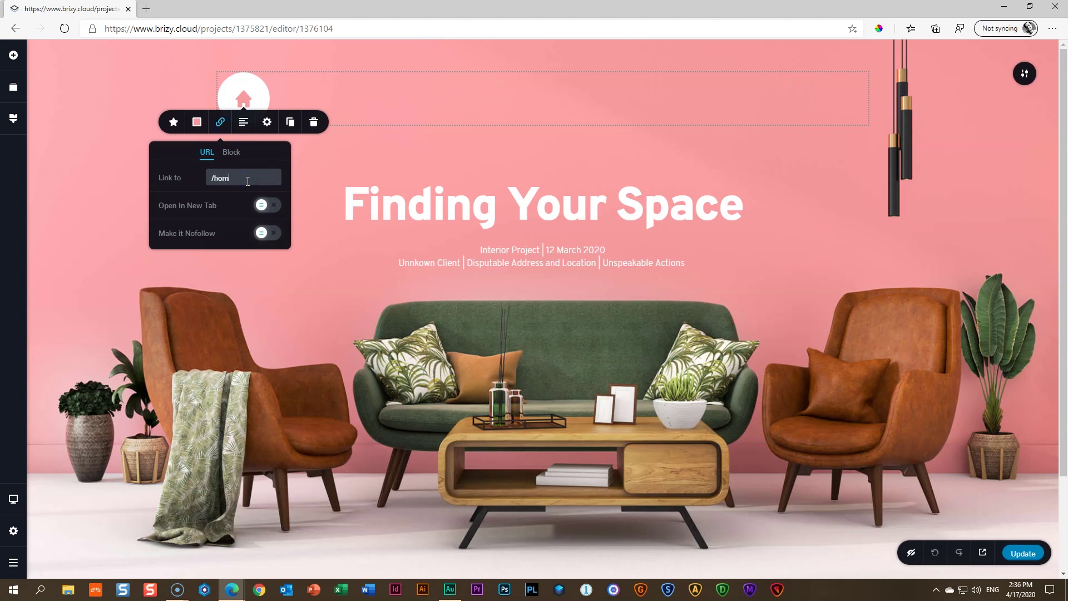
click(1023, 552)
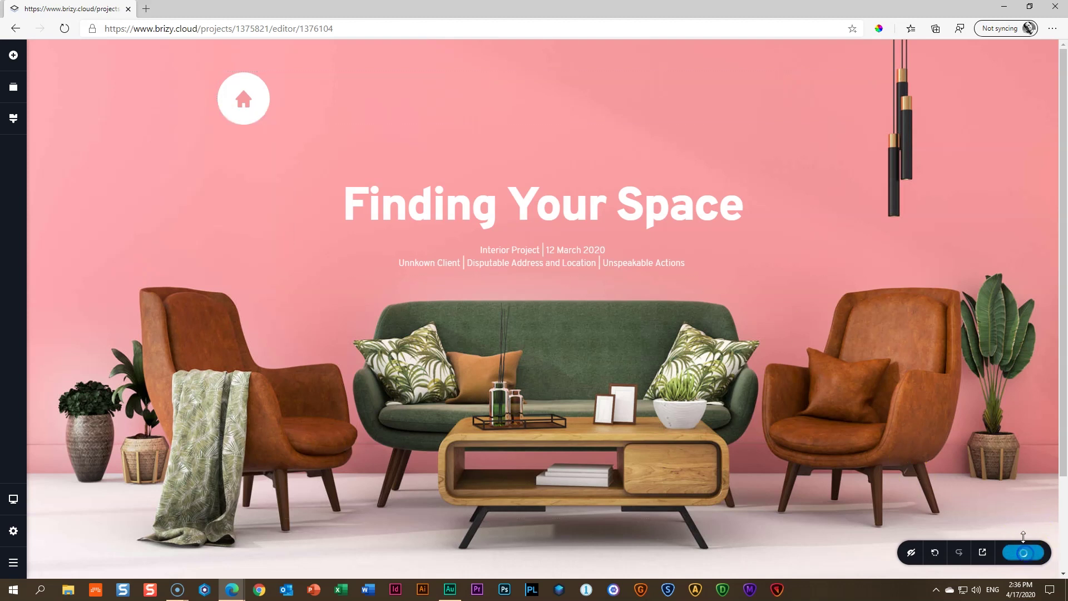
click(983, 552)
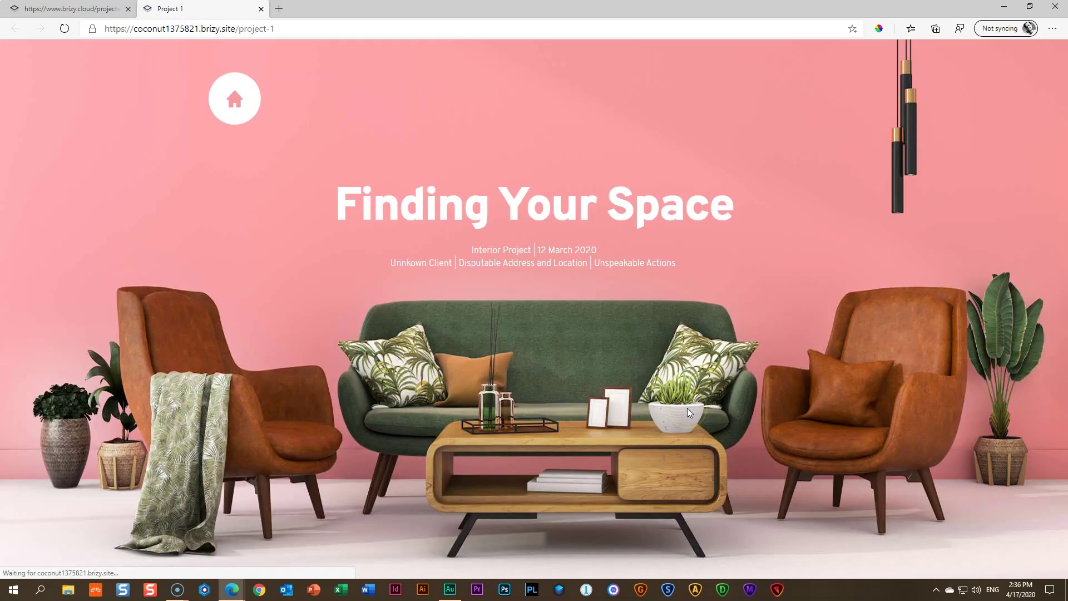
click(232, 102)
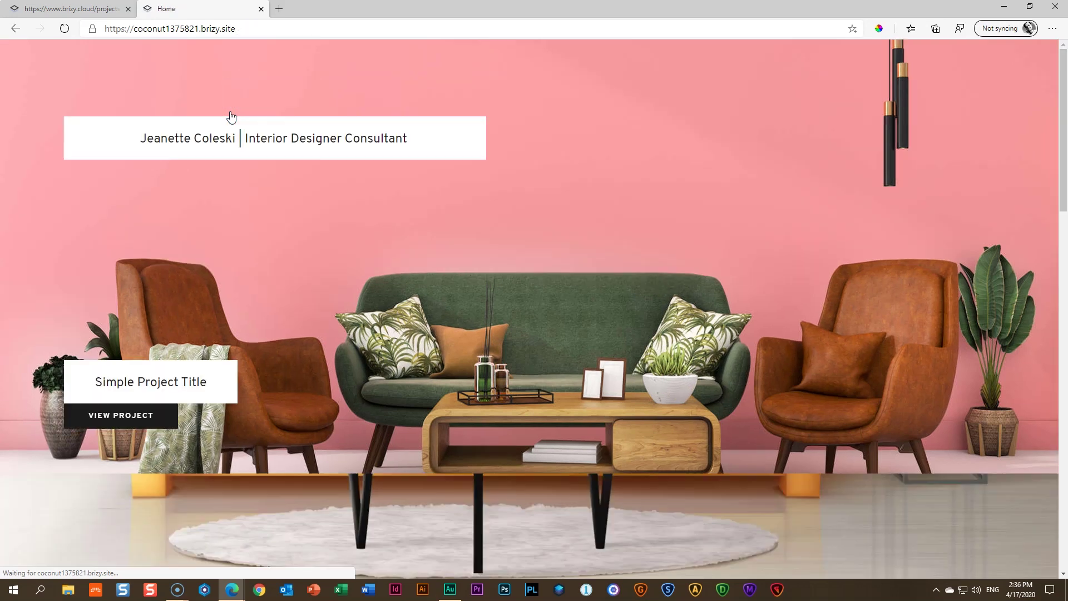
scroll(435, 215, down, 20)
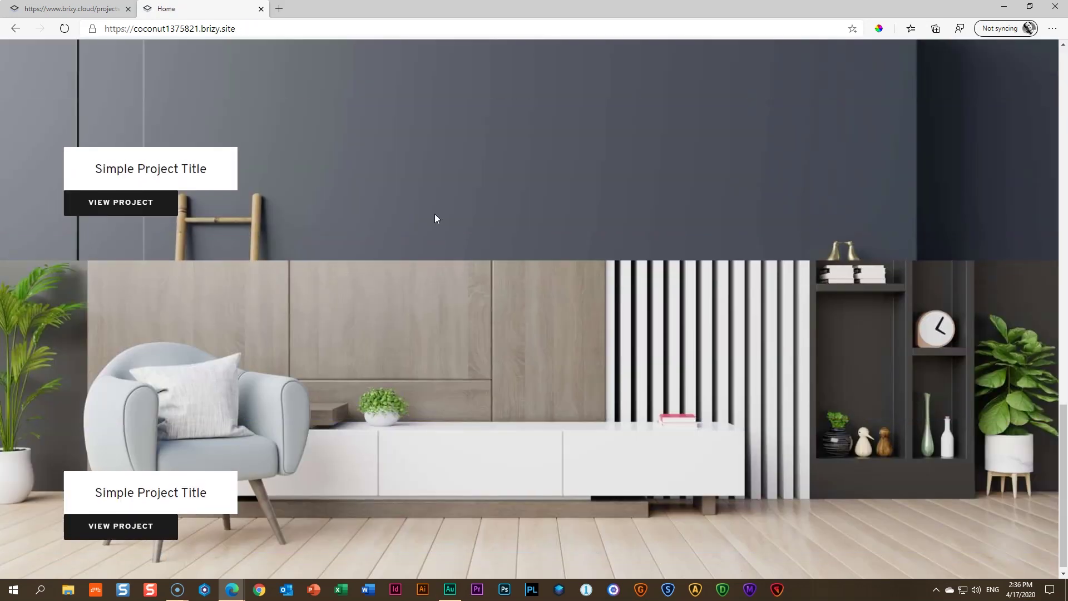
click(435, 219)
scroll(436, 222, up, 20)
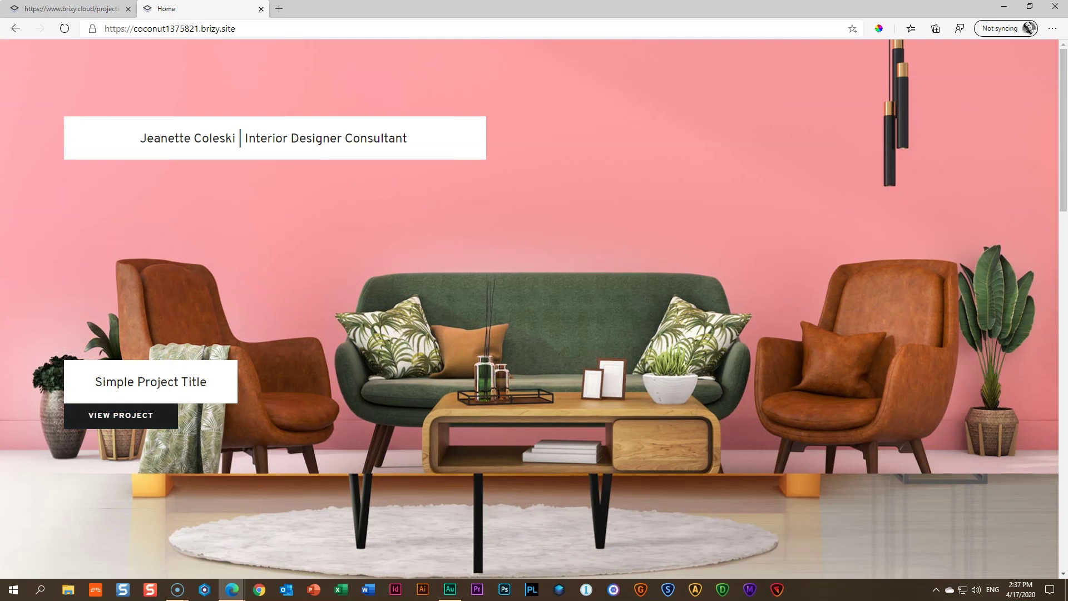
click(260, 9)
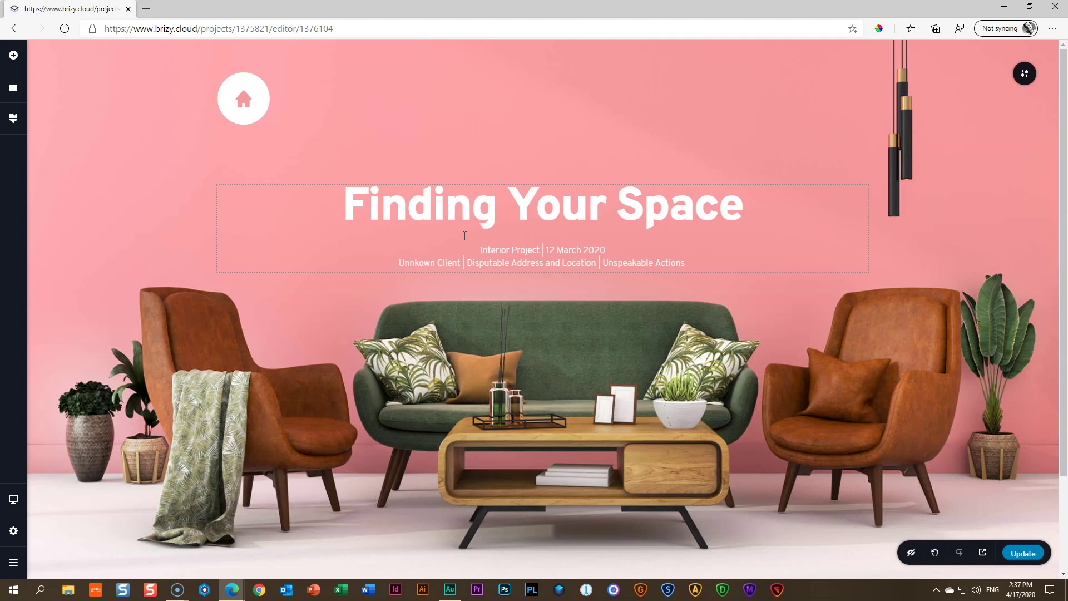
Insert the 'Fall seven times and stand up eight' block from the Text blocks library
scroll(610, 243, down, 3)
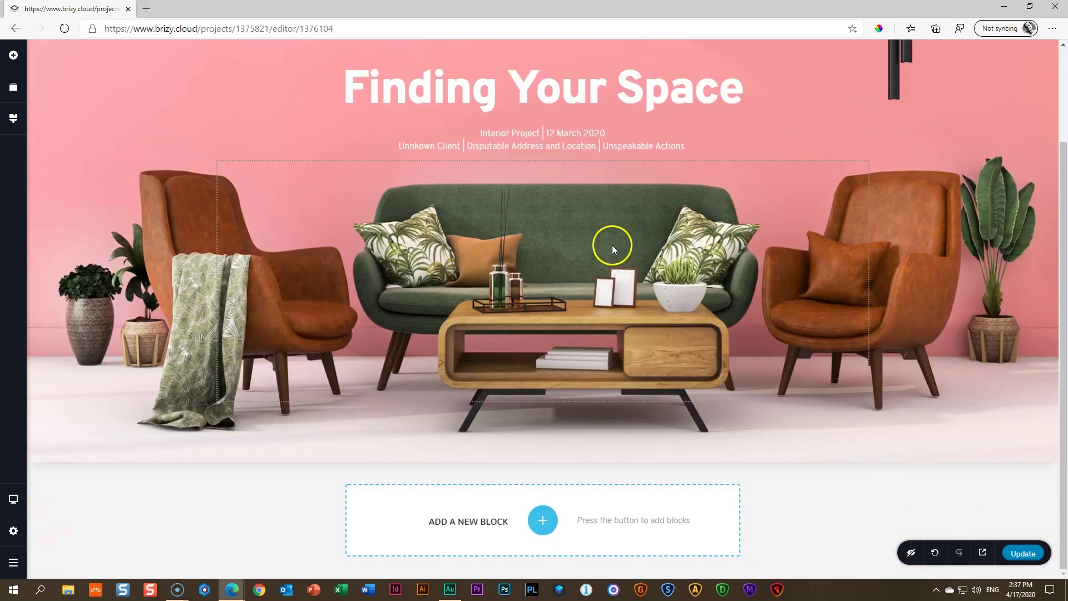
click(542, 519)
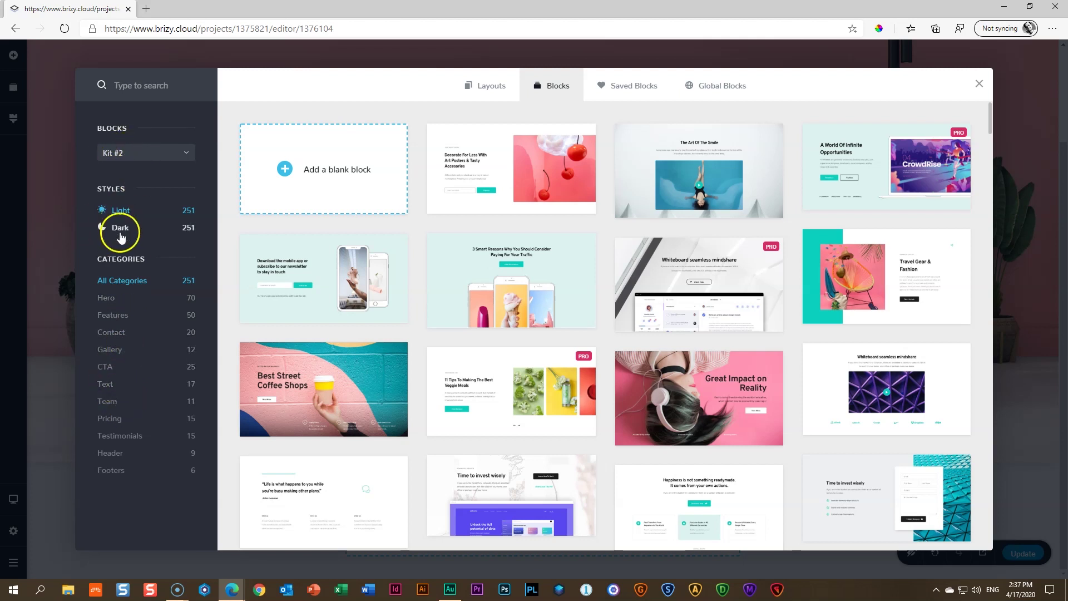
click(105, 385)
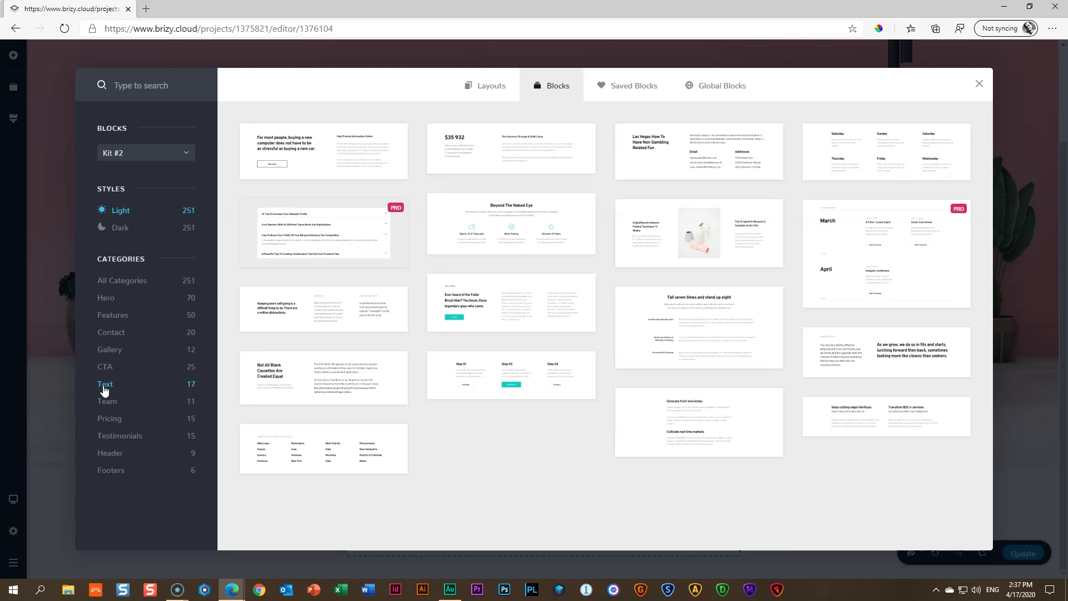
click(699, 323)
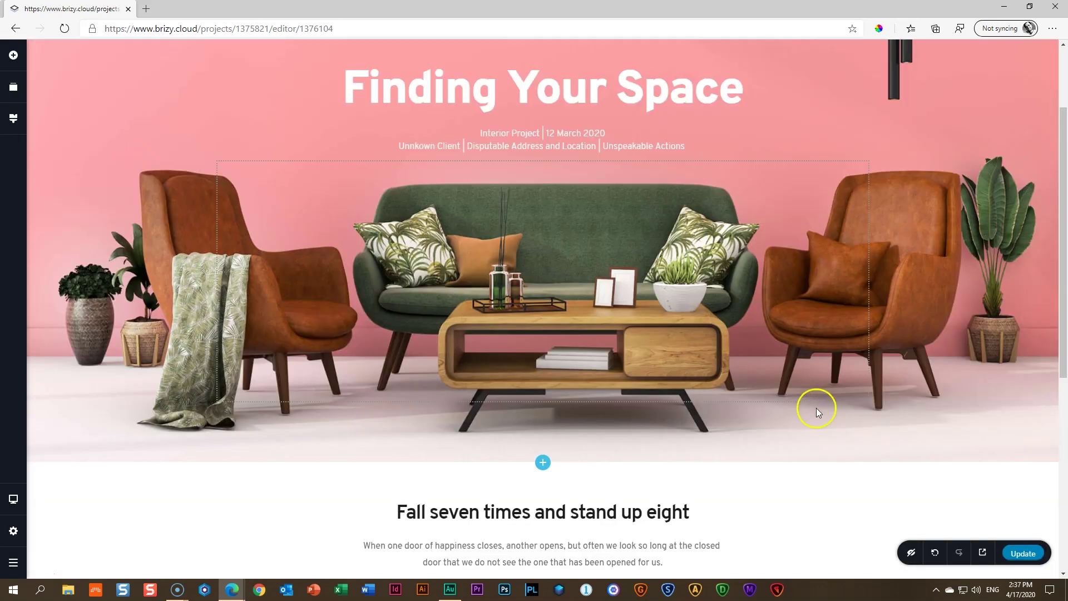
Review the new text section and preview it at tablet and mobile widths
scroll(816, 408, down, 4)
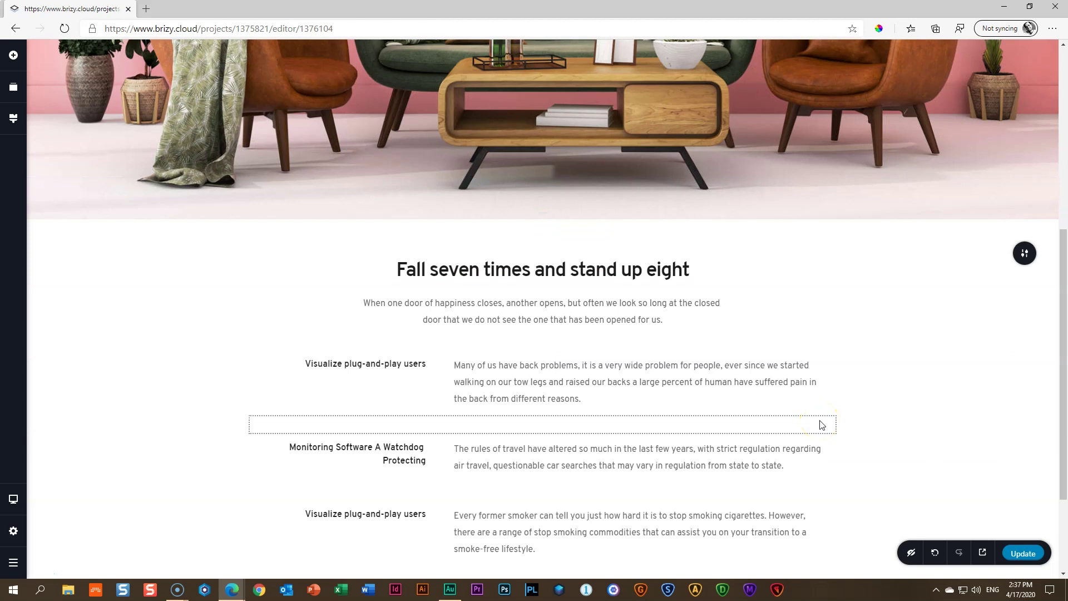
scroll(866, 415, down, 3)
scroll(868, 414, up, 1)
scroll(868, 415, up, 2)
scroll(871, 418, down, 2)
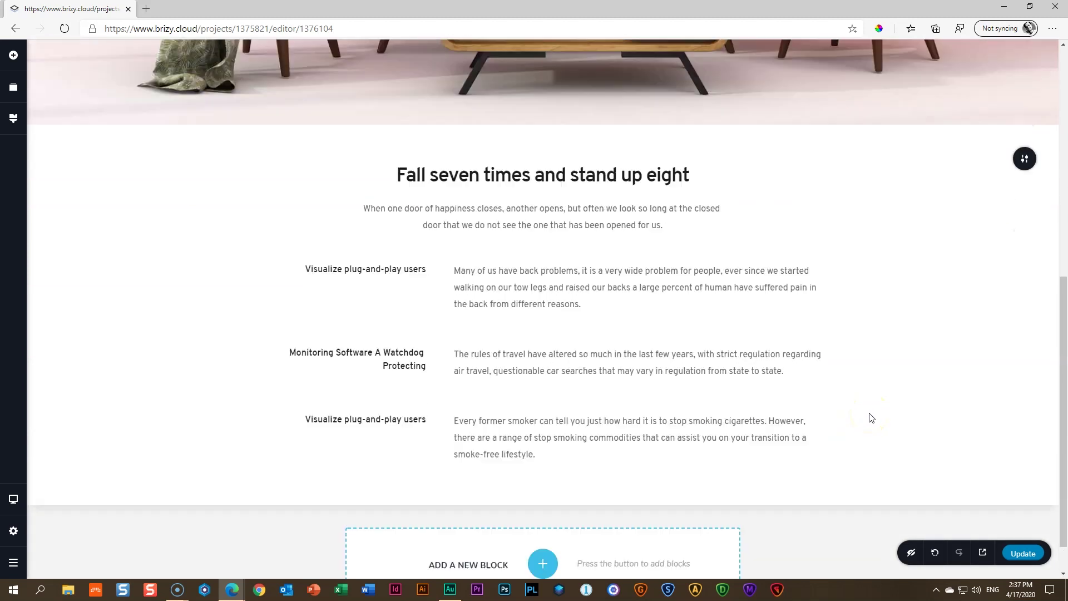
scroll(870, 417, up, 8)
scroll(870, 417, down, 6)
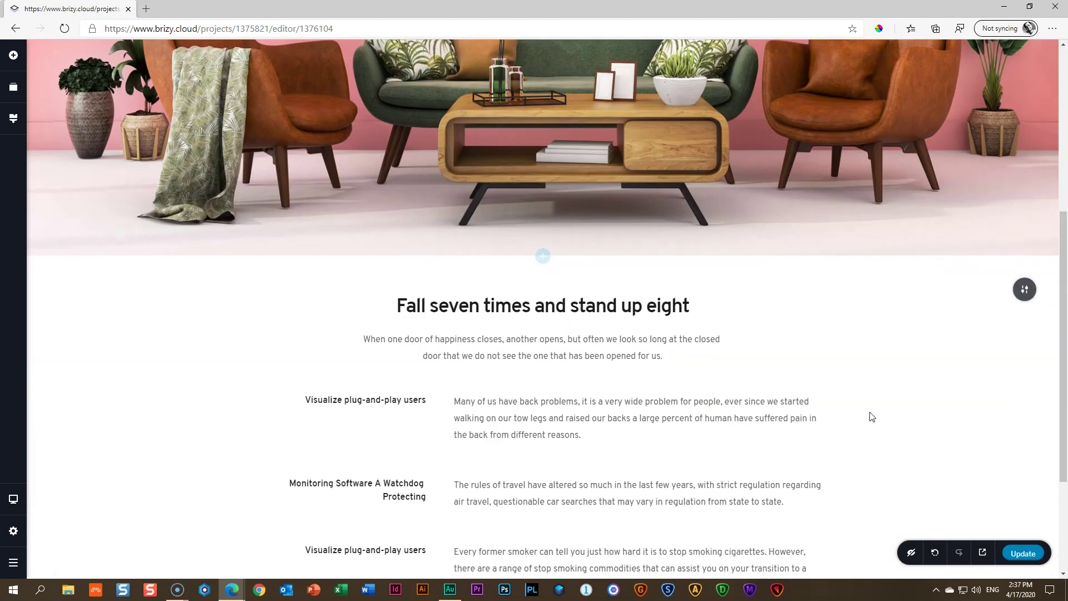
scroll(871, 417, down, 3)
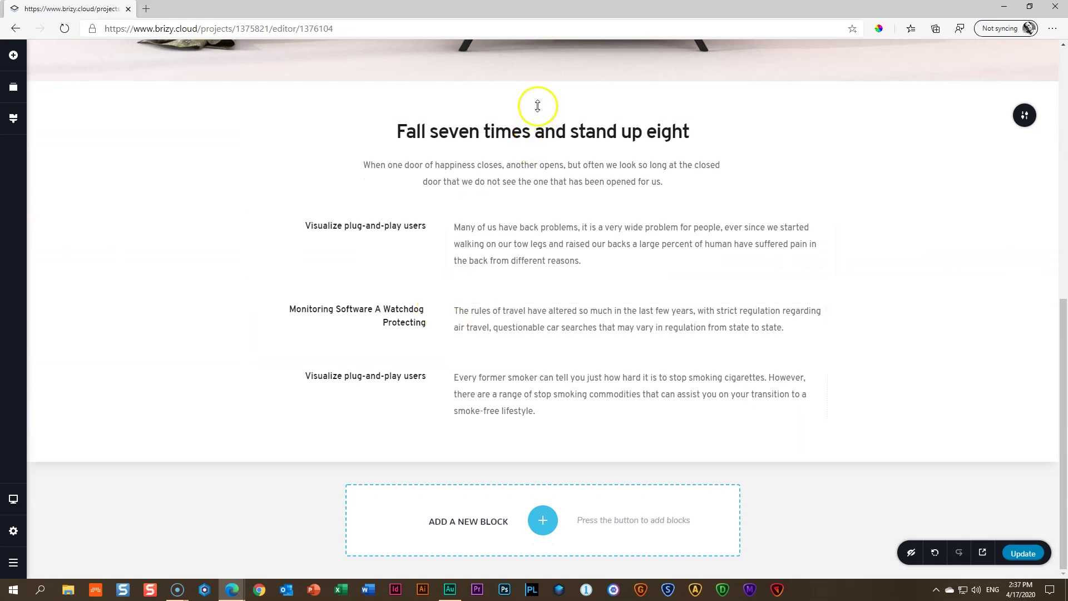
drag(537, 105, 537, 106)
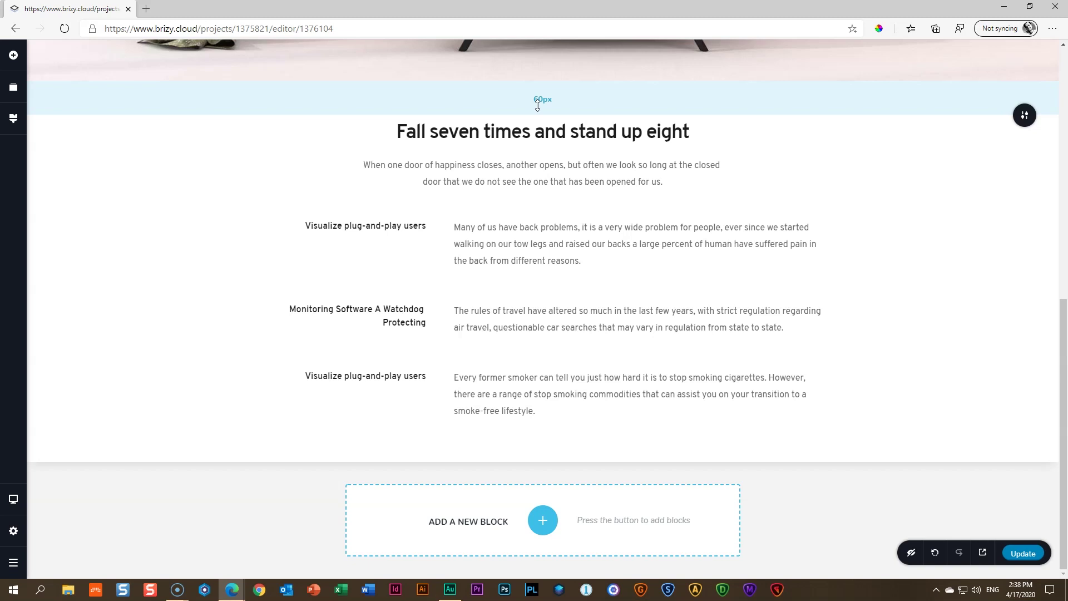
key(ctrl+shift+t)
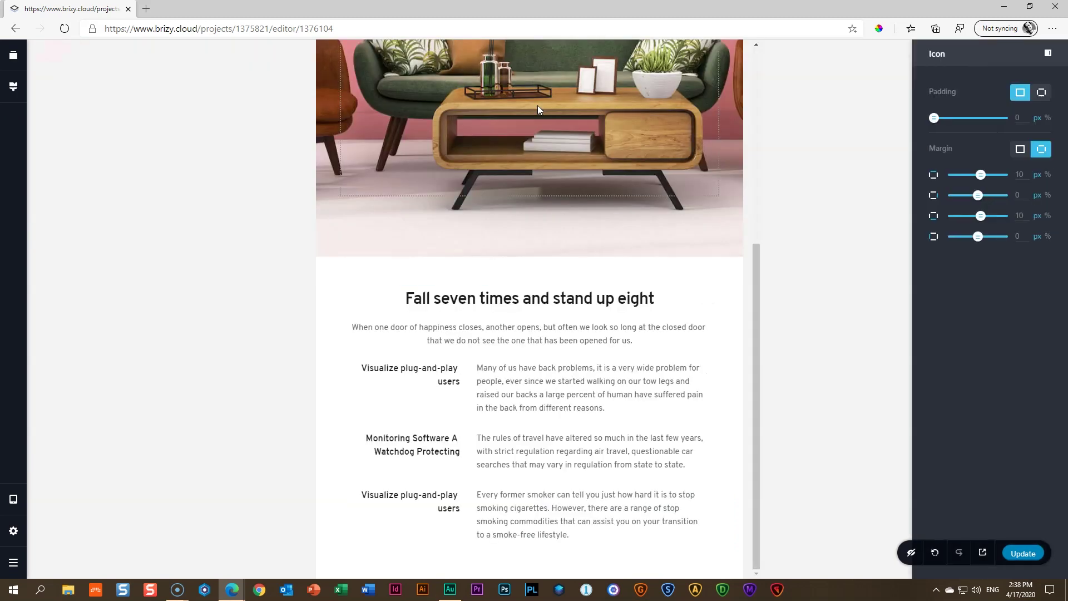
key(ctrl+shift+m)
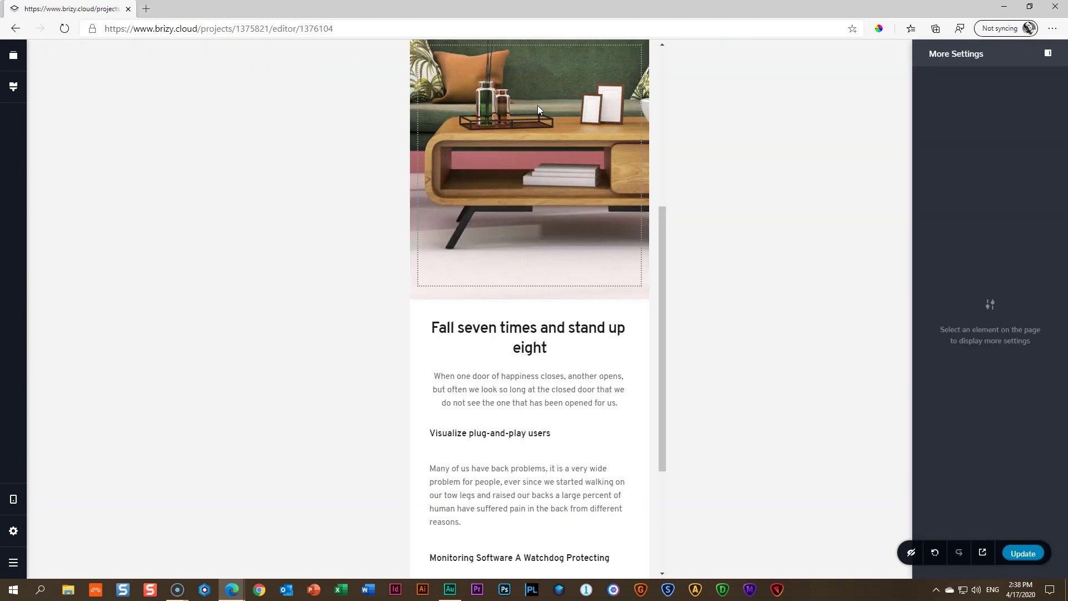
key(ctrl+shift+d)
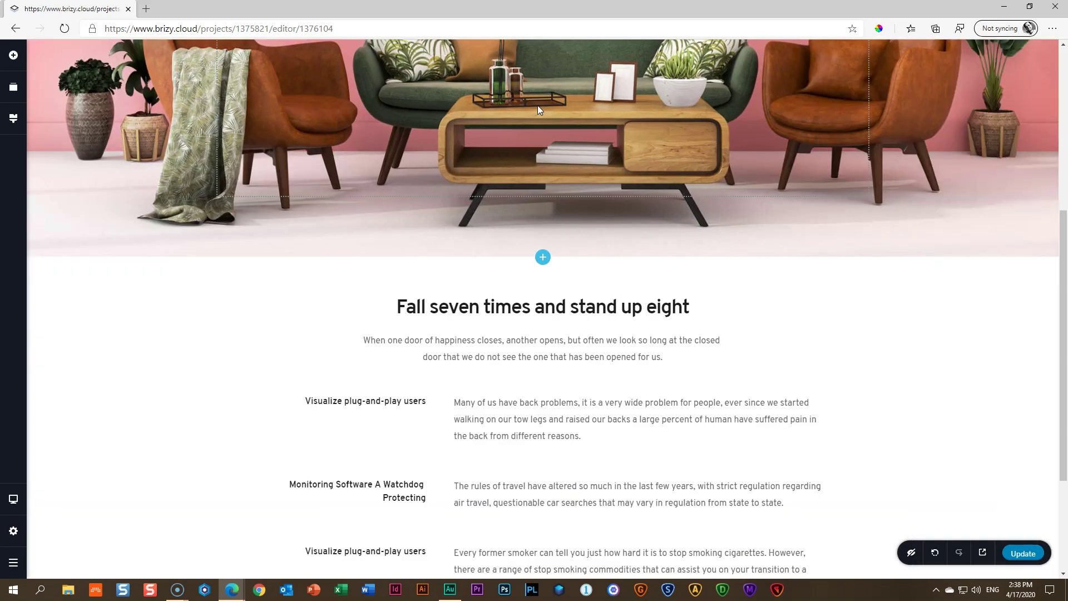
Set the text section's top padding to about 110 px and bottom to 98 px
scroll(739, 319, down, 3)
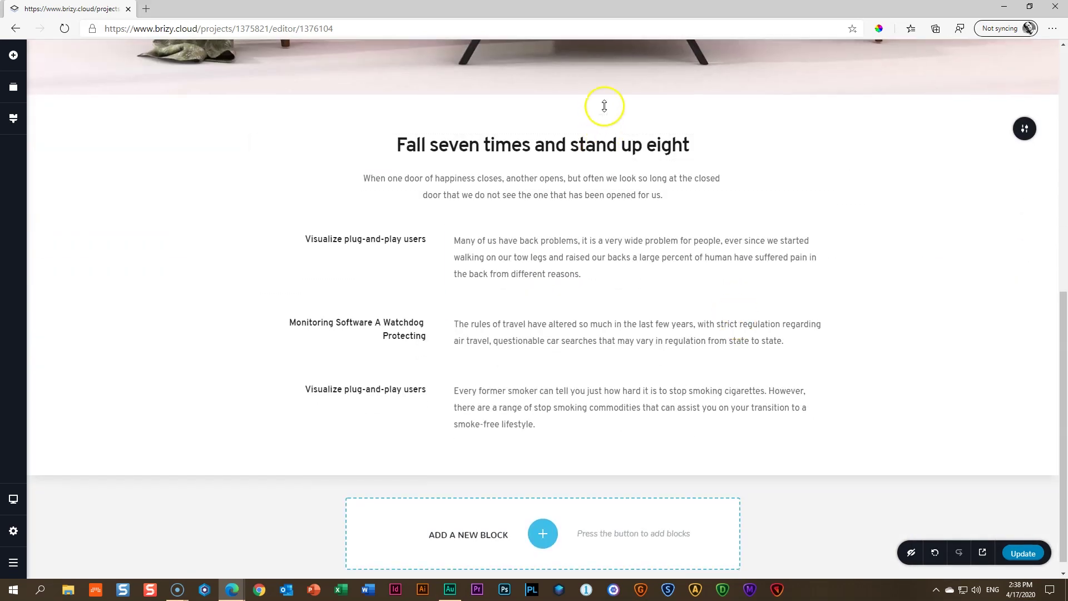
mouse_move(604, 117)
mouse_down()
mouse_move(605, 131)
mouse_move(606, 107)
mouse_up()
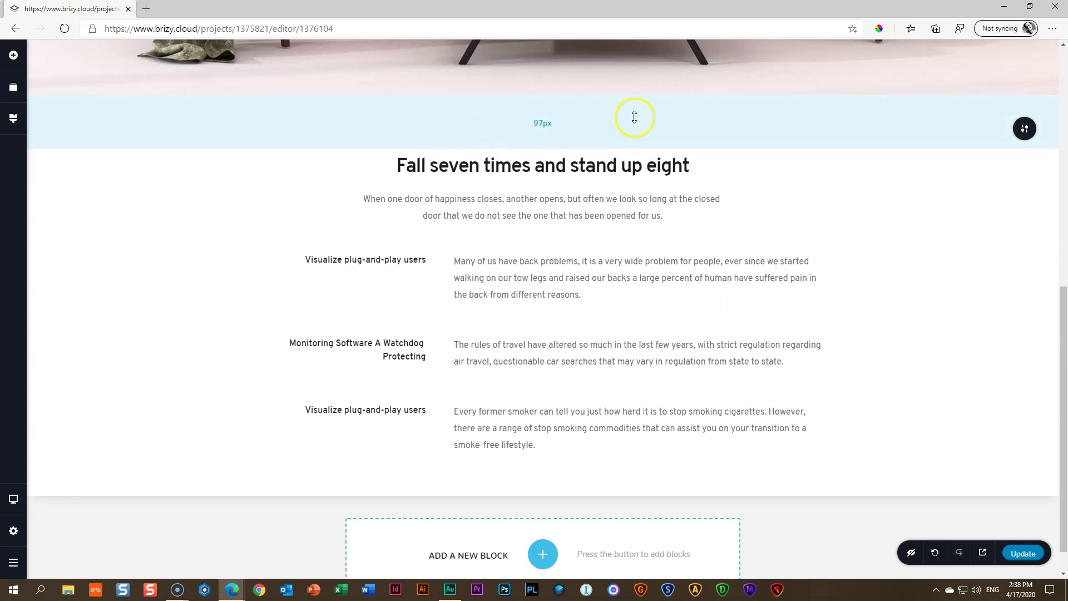
drag(641, 477, 644, 499)
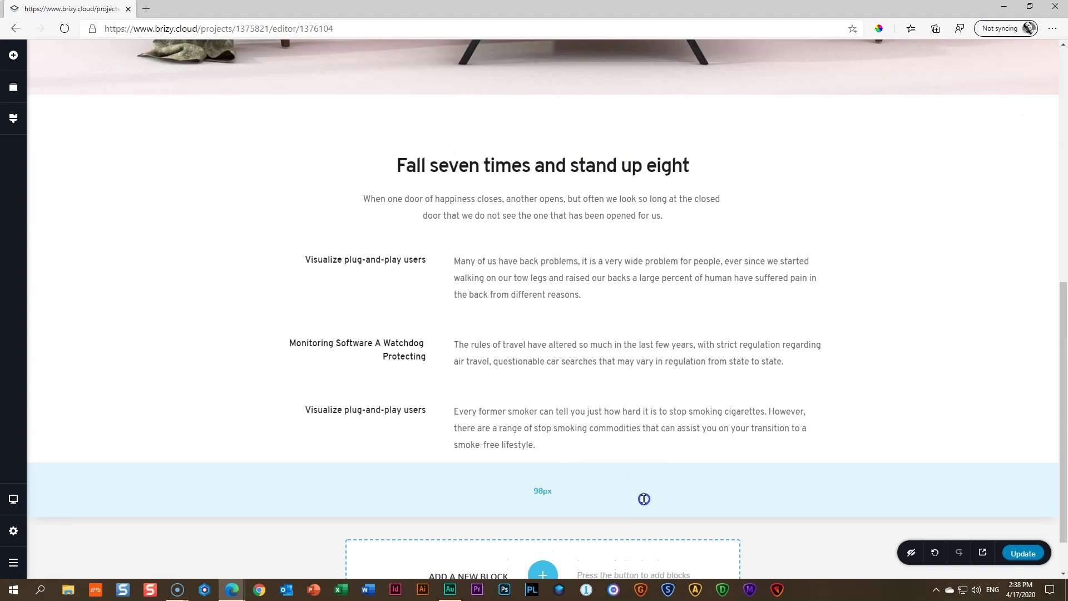
drag(577, 122, 578, 131)
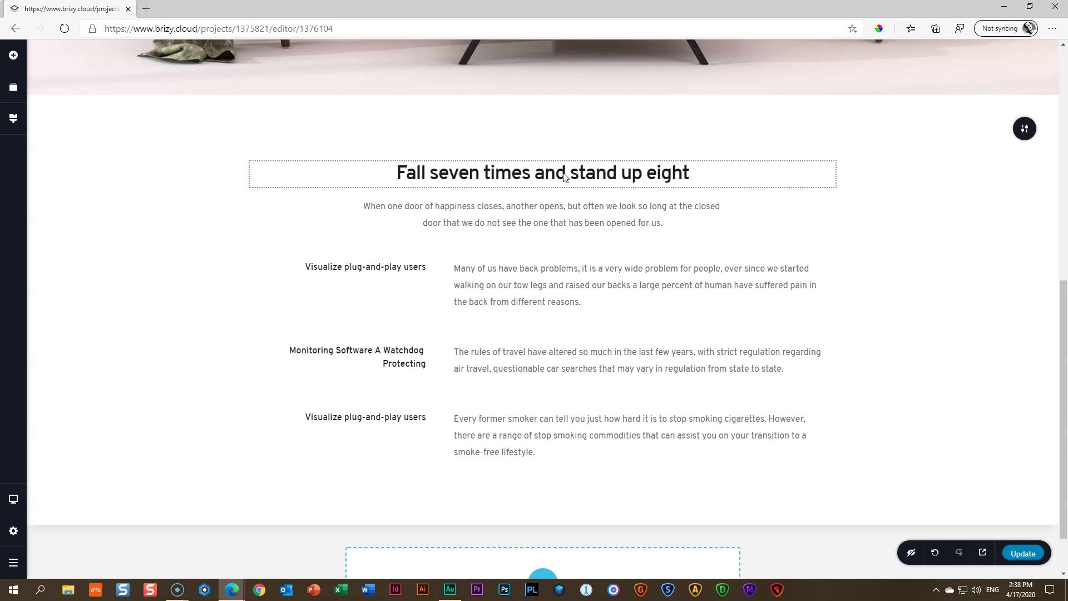
In tablet layout, enlarge the section's top padding and check its description paragraphs
key(ctrl+shift+t)
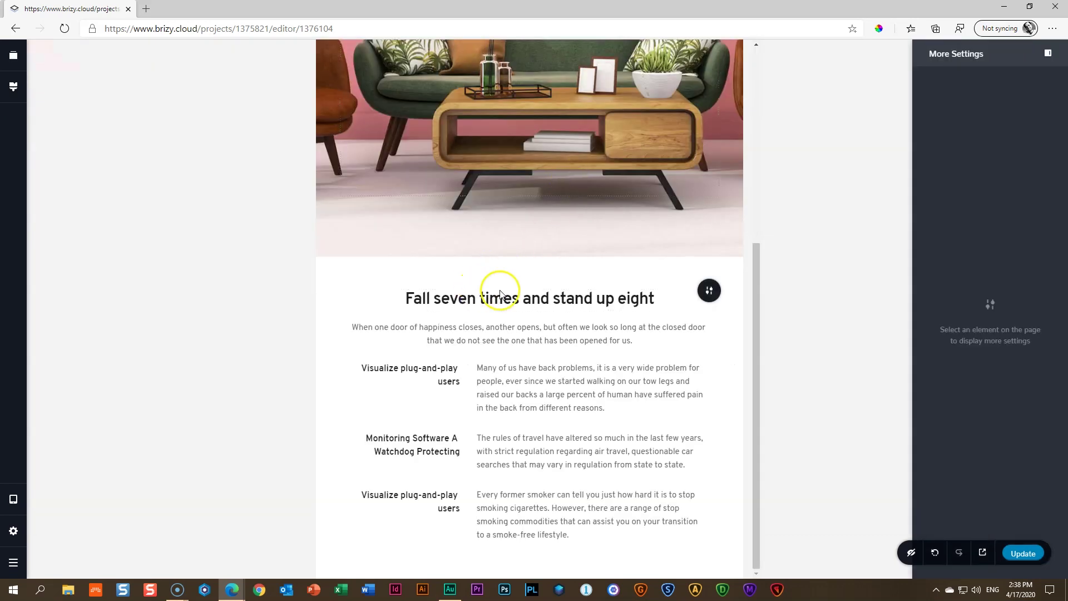
drag(545, 281, 545, 300)
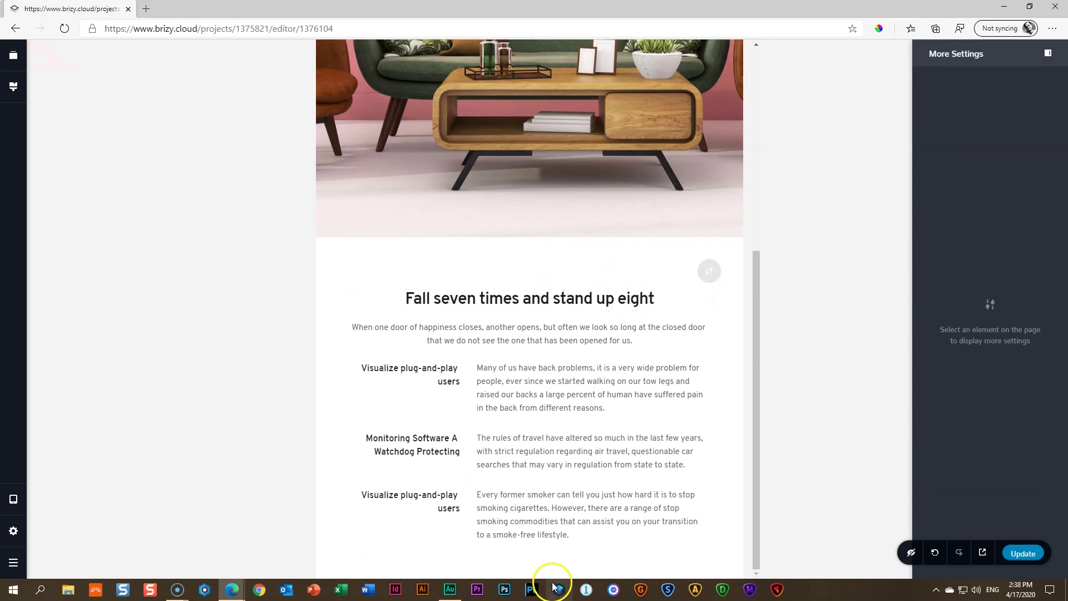
click(594, 497)
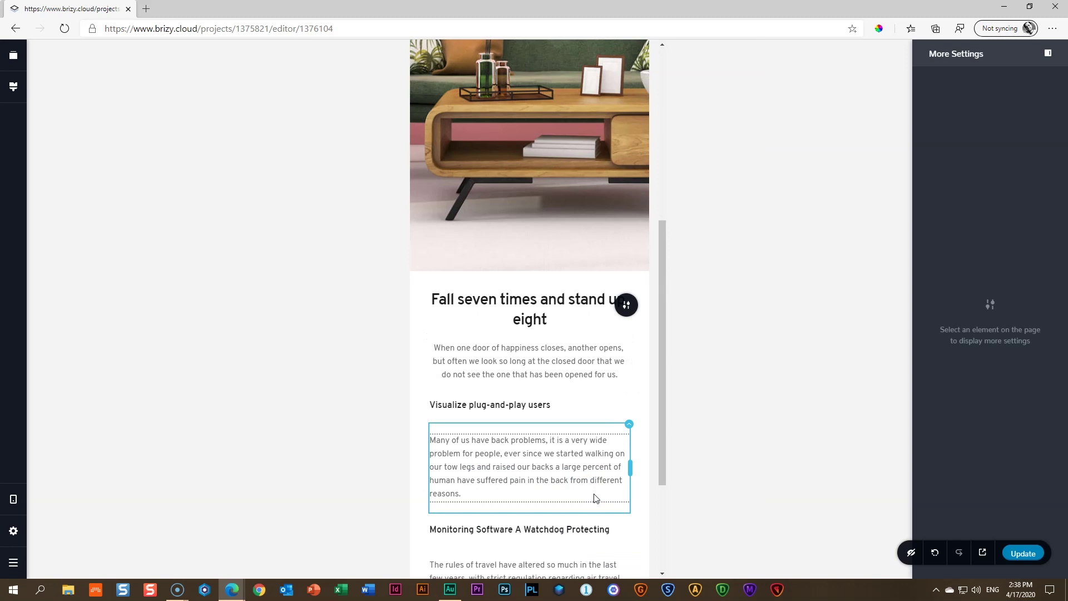
scroll(557, 445, down, 3)
click(564, 452)
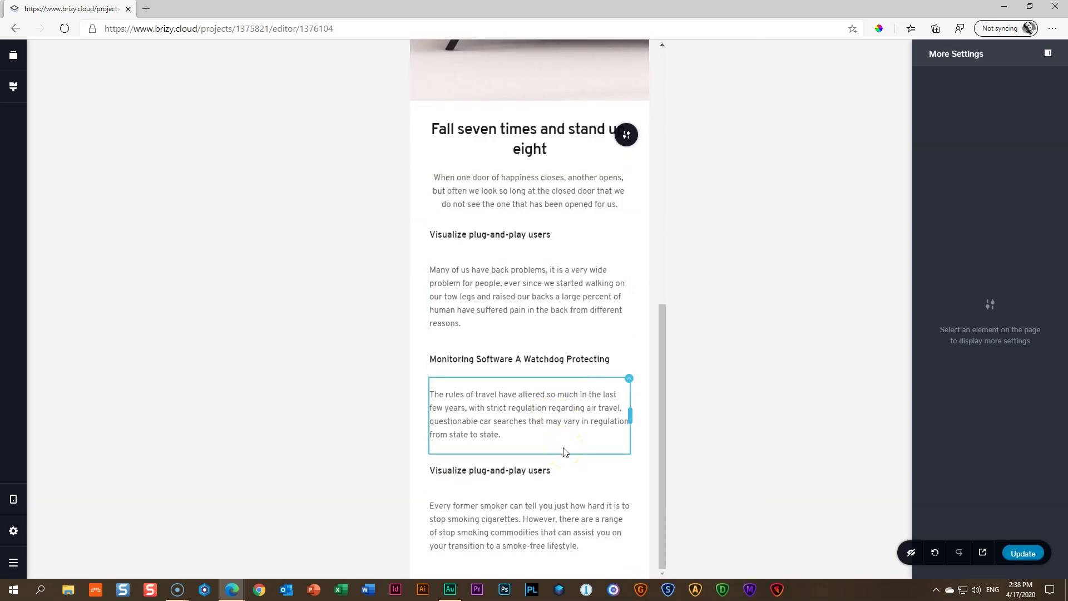
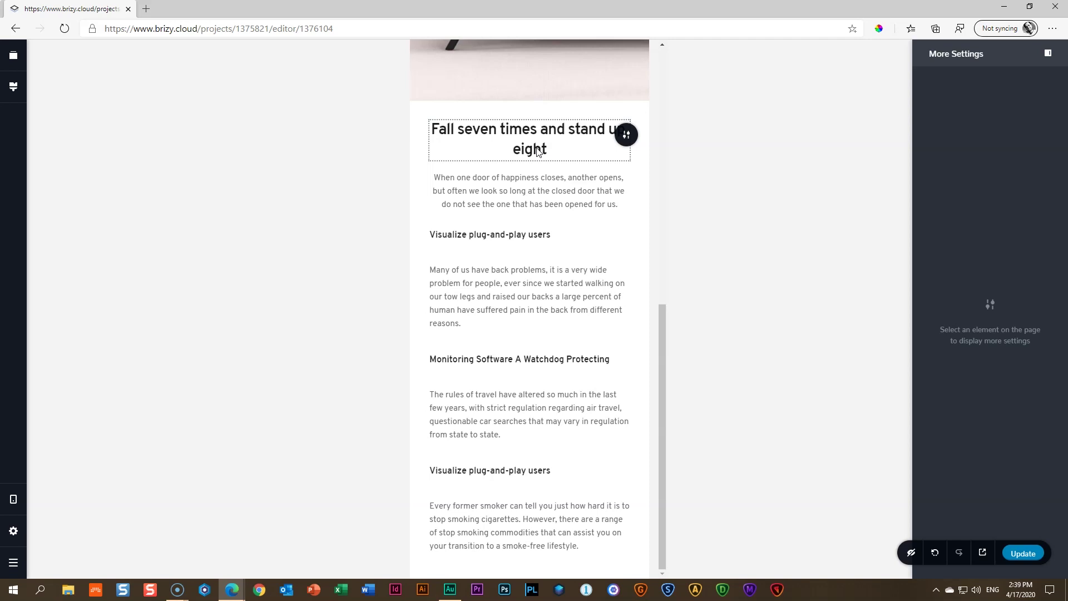
Left-align the 'Fall seven times and stand up eight' heading in the mobile layout
click(590, 295)
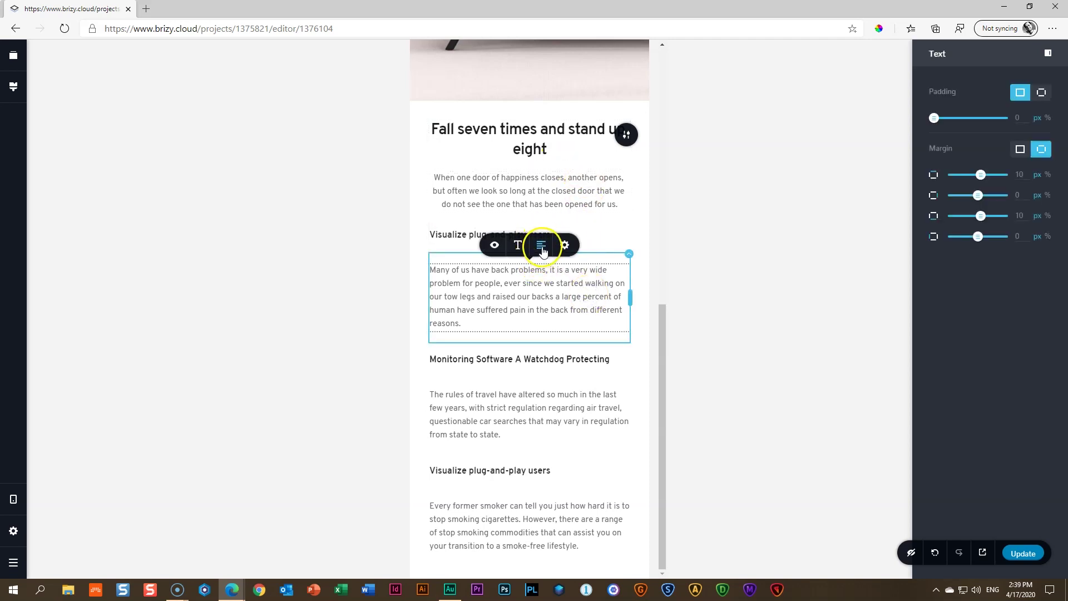
click(538, 181)
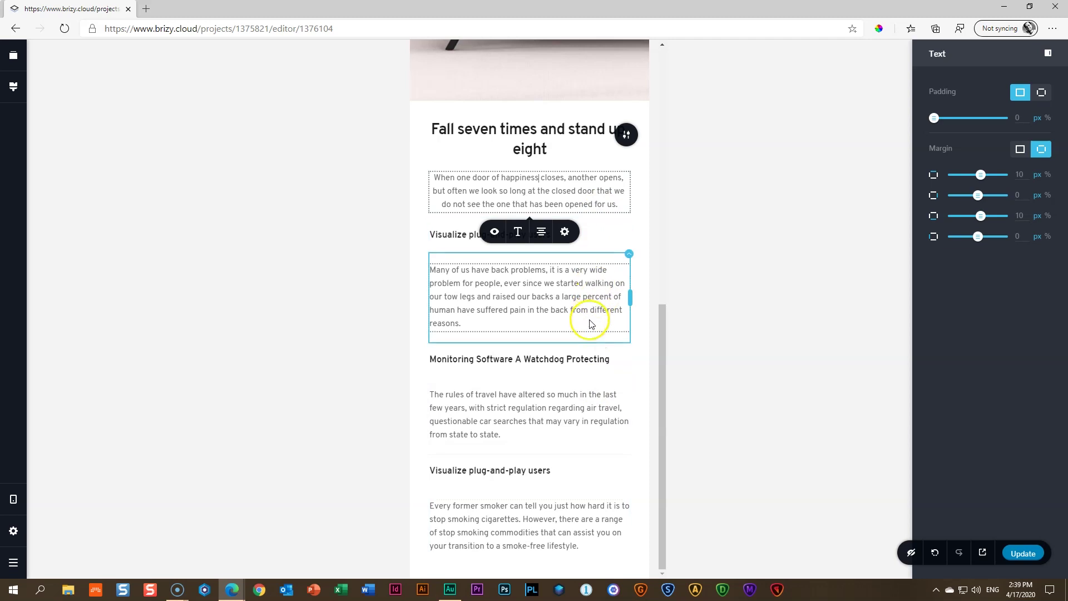
click(505, 298)
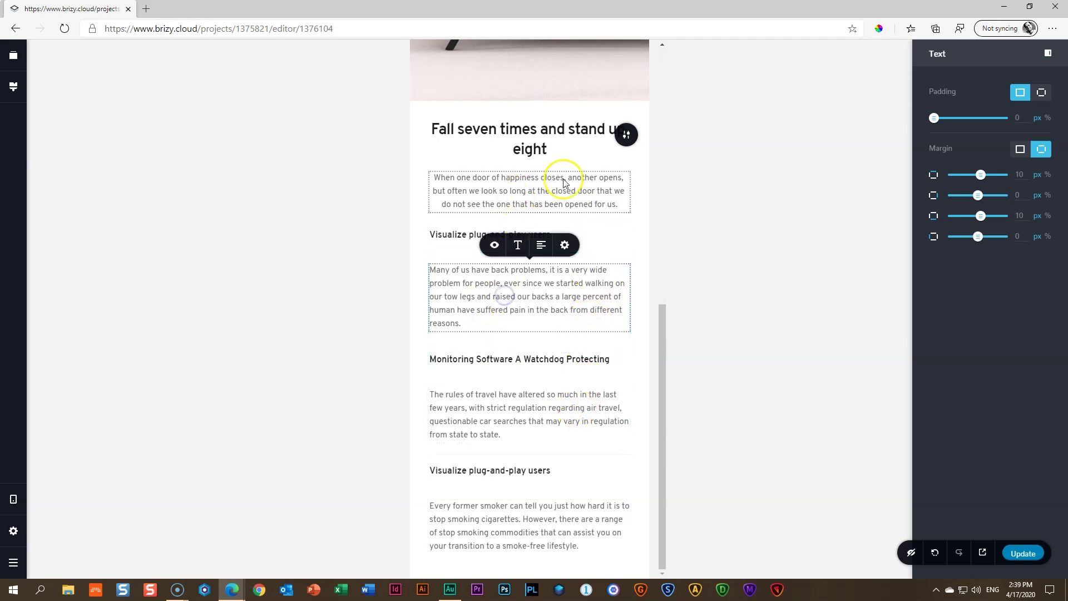
click(528, 134)
click(537, 179)
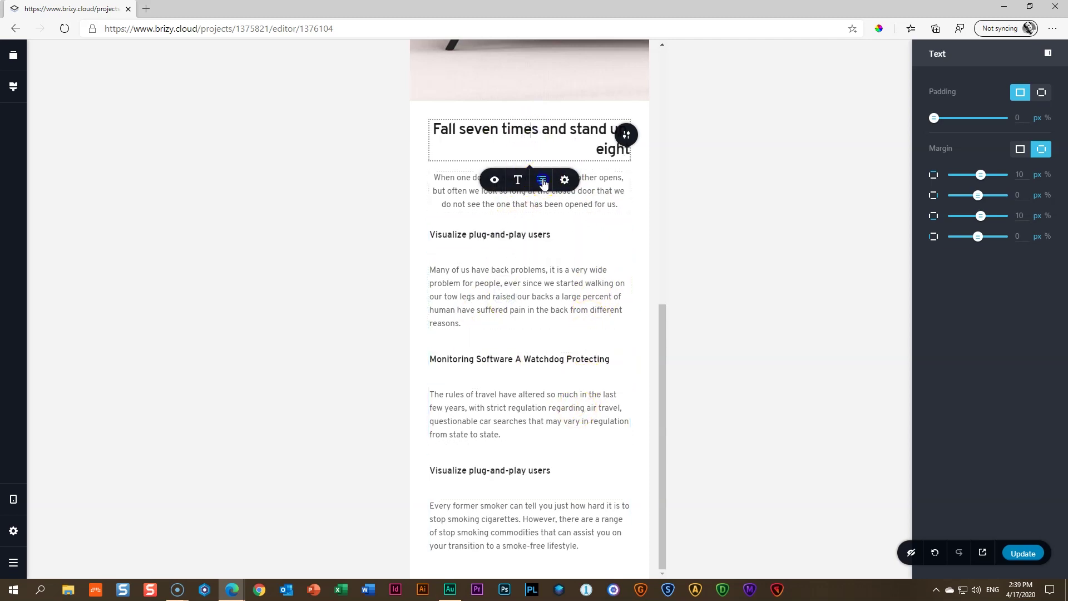
click(538, 181)
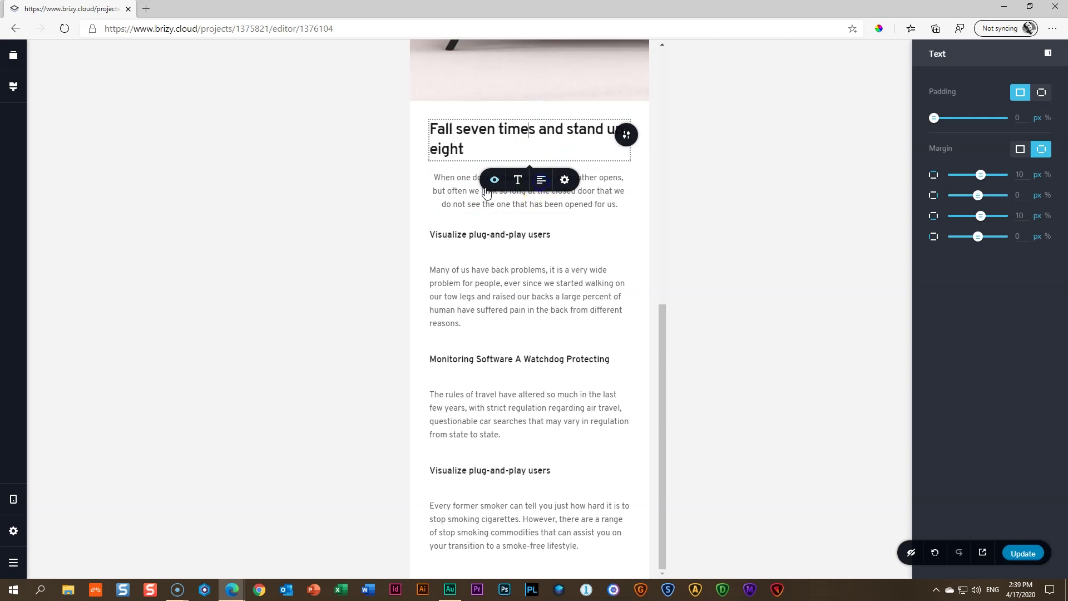
Left-align the 'When one door' paragraph beneath the heading
click(478, 190)
click(541, 233)
click(541, 233)
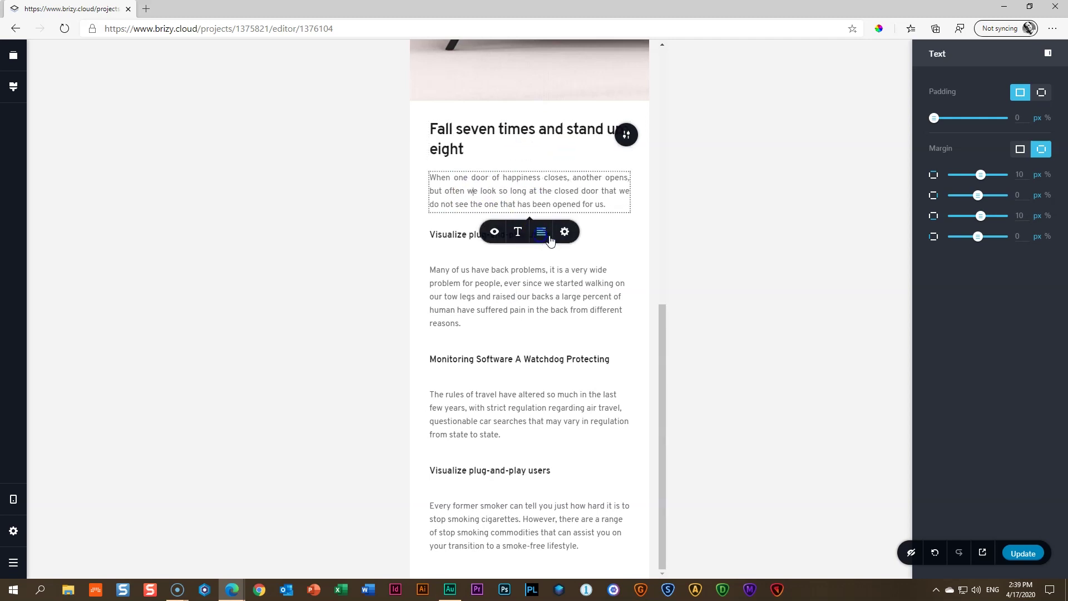
click(541, 233)
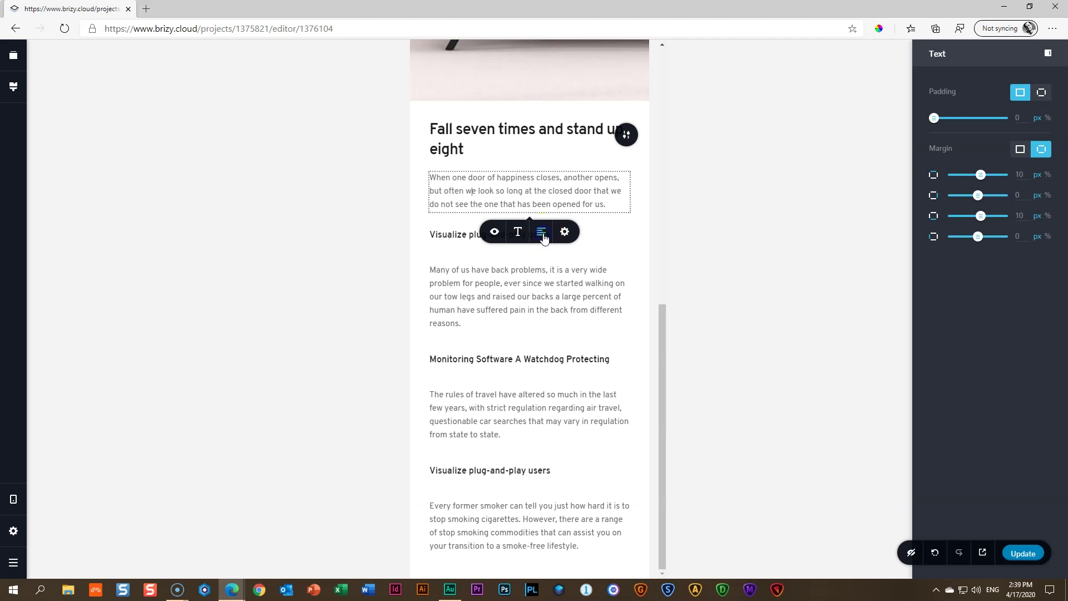
Adjust the padding around the heading and the text section
click(632, 295)
drag(480, 105, 484, 134)
drag(512, 572, 530, 576)
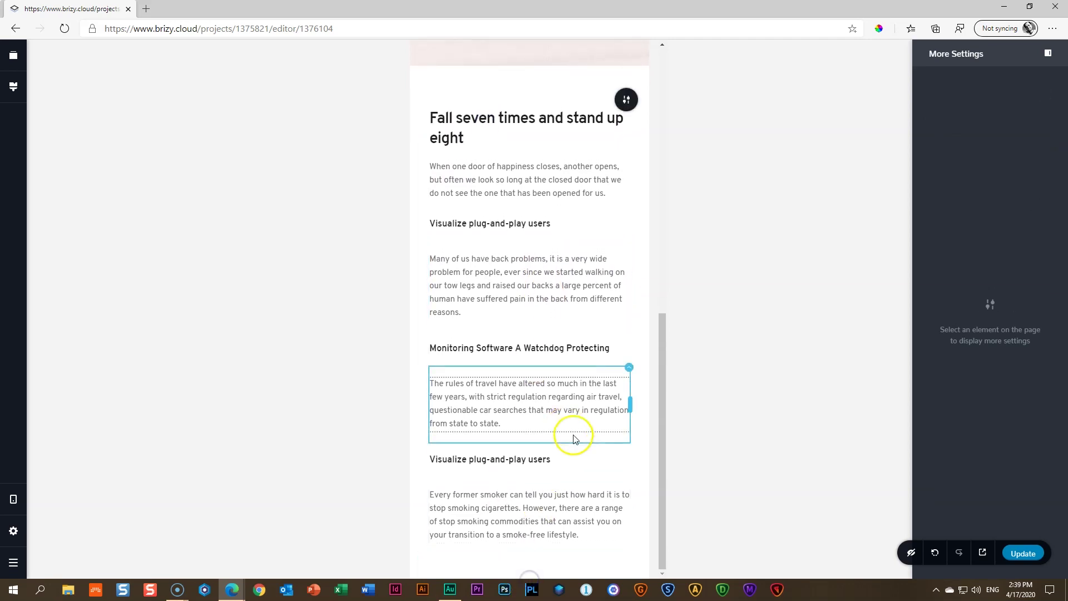
In desktop view, add a blank block below the feature items and place an Image element in it
click(71, 488)
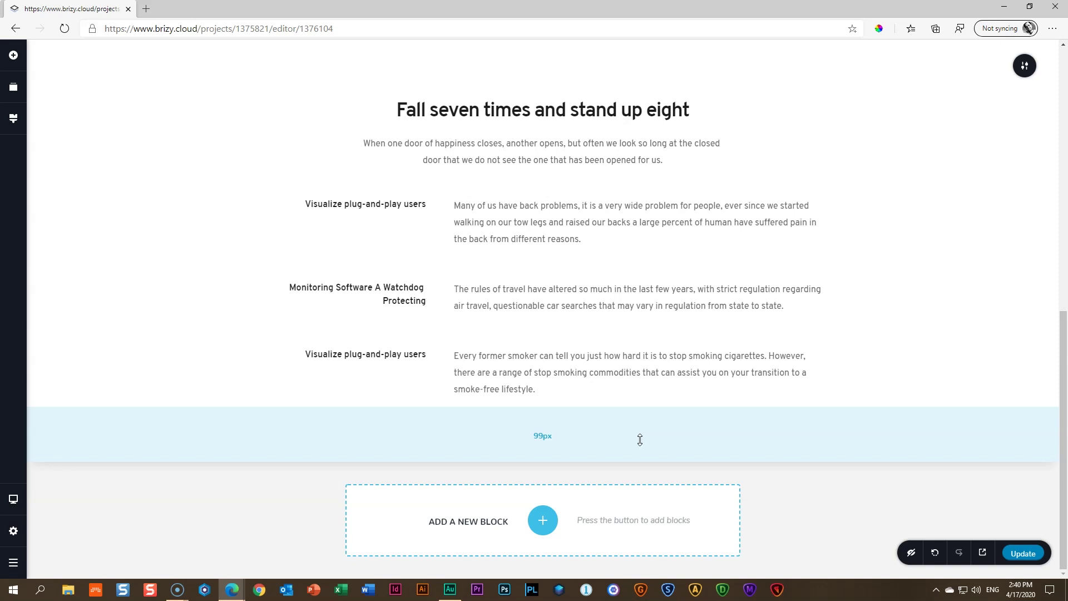
click(543, 520)
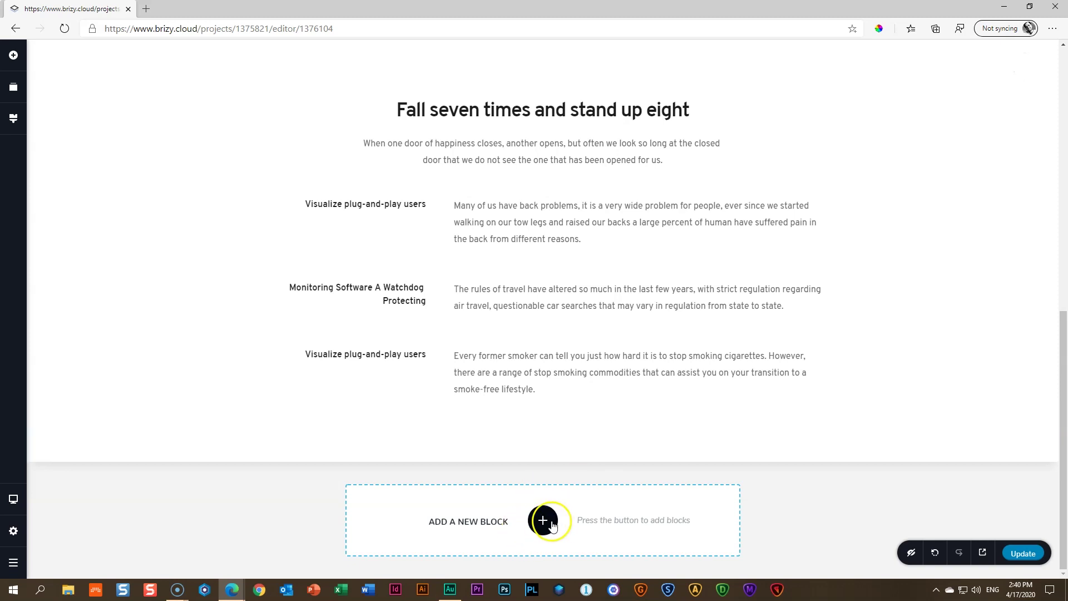
click(324, 155)
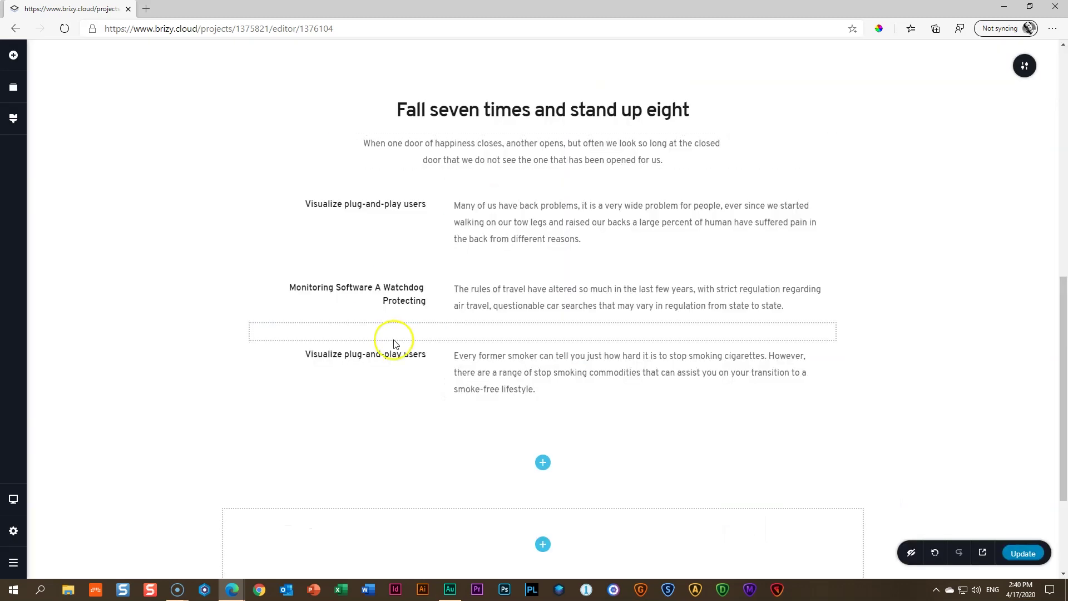
click(13, 55)
drag(66, 191, 536, 374)
Upload the 06 _ Theme picture into the new image element
click(472, 328)
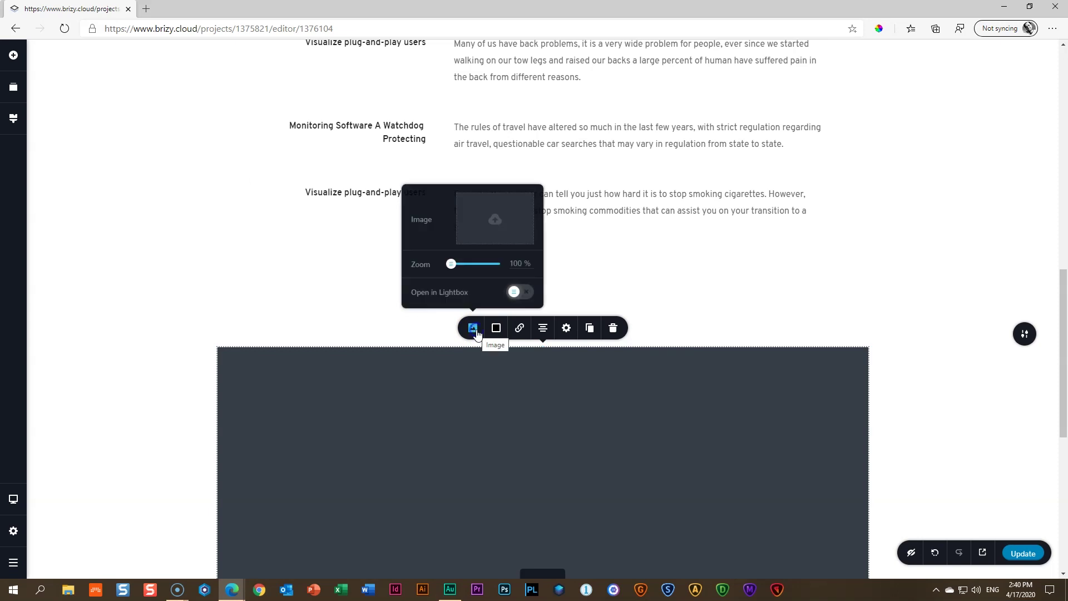
click(497, 214)
click(619, 169)
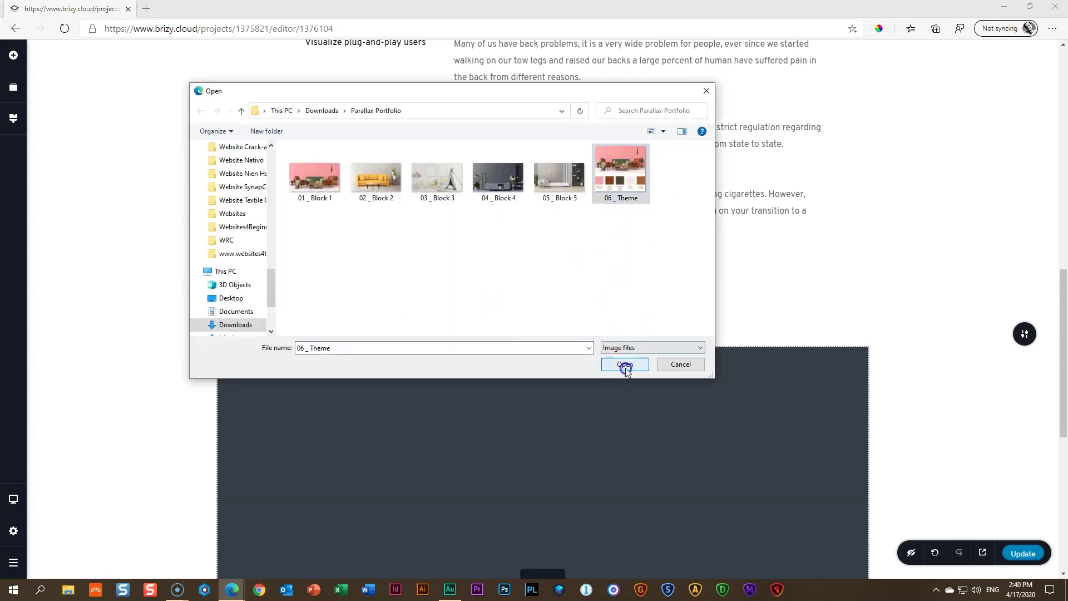
click(624, 364)
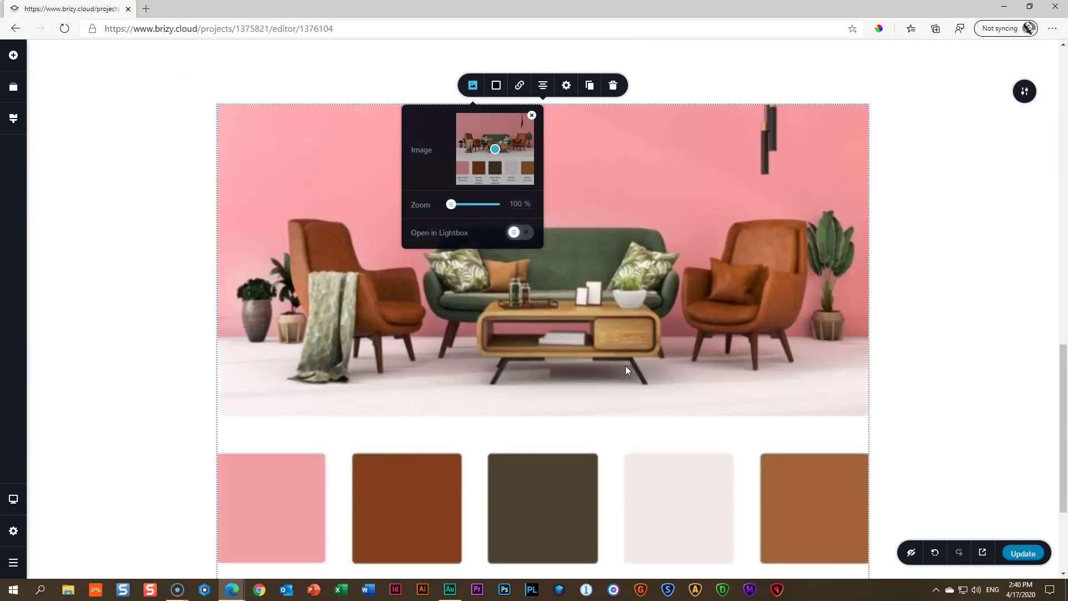
click(621, 319)
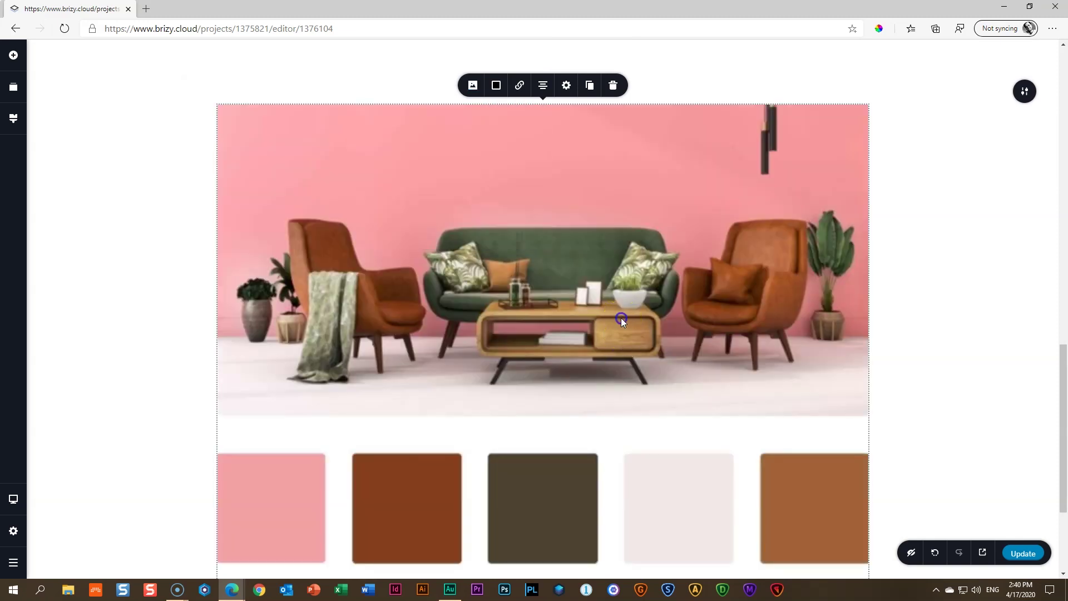
Set the image height to 100 and drag it to a narrower, centred width
click(566, 85)
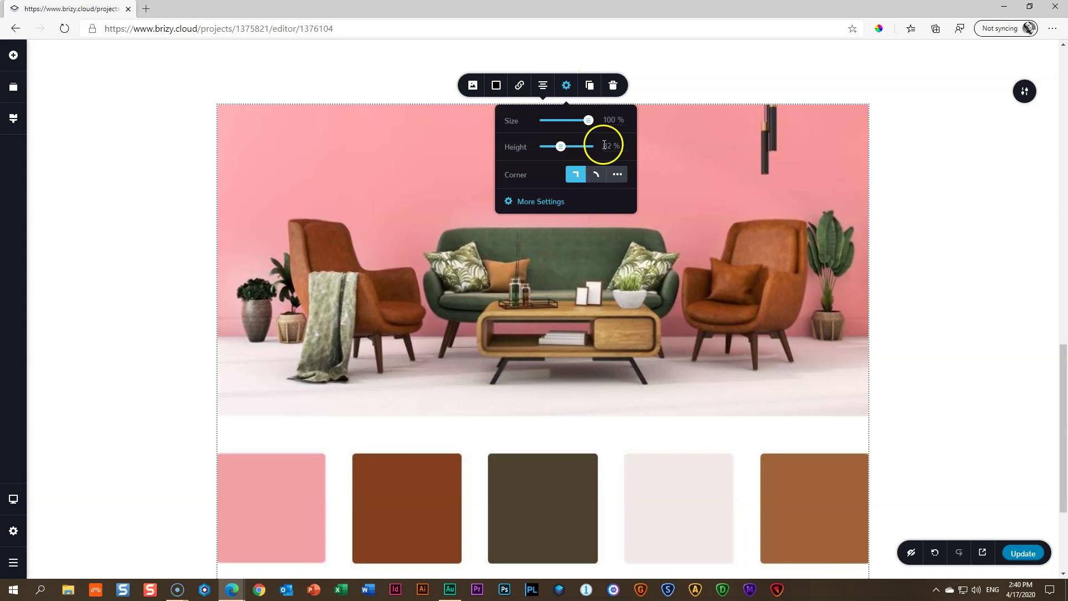
double_click(607, 144)
text(100)
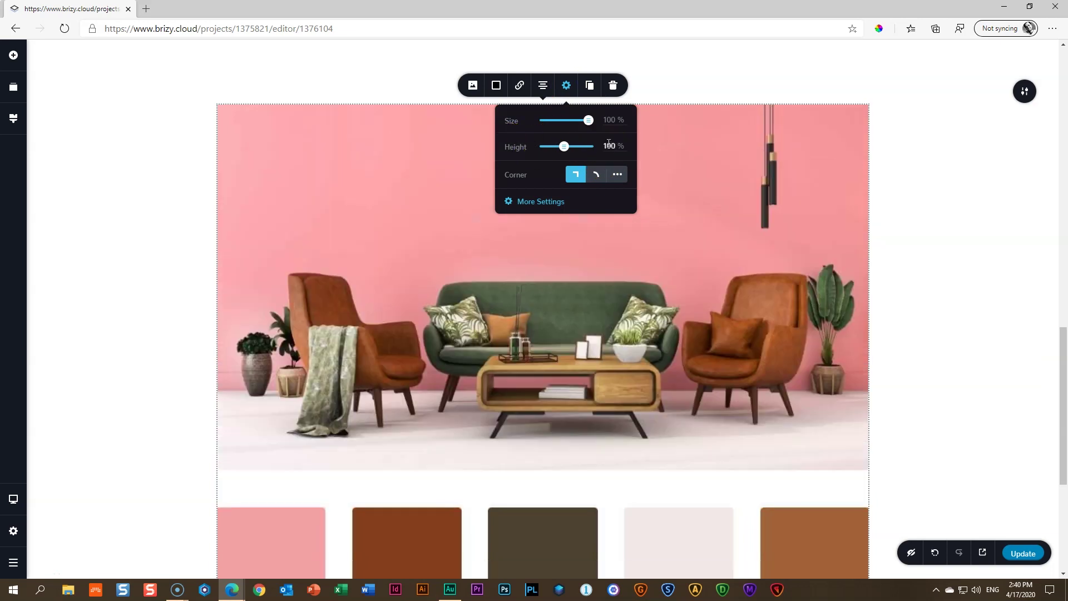
click(709, 309)
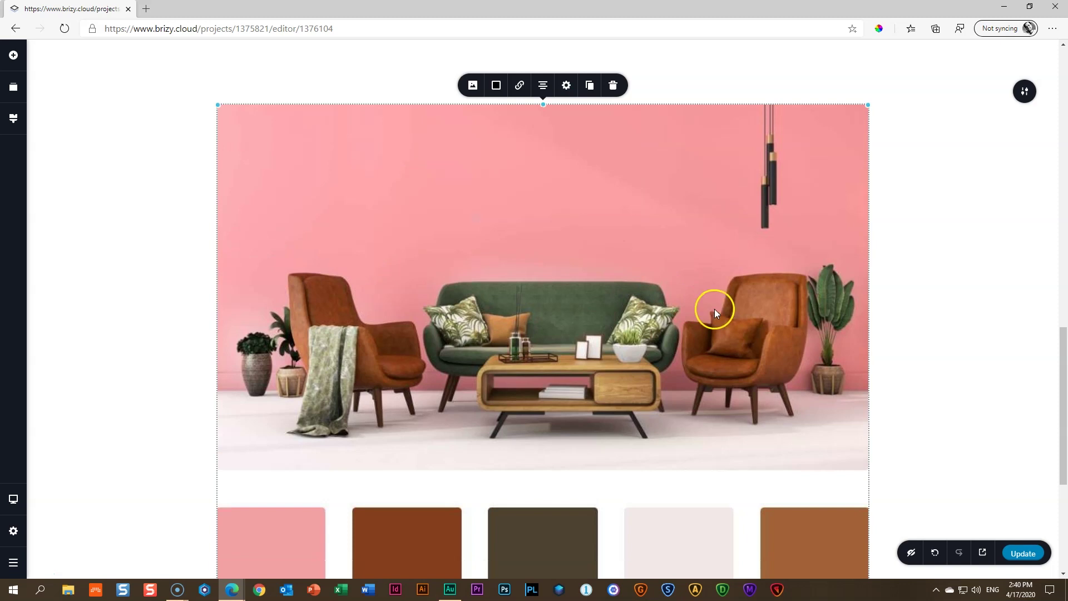
scroll(723, 317, down, 4)
drag(863, 456, 705, 317)
drag(742, 328, 731, 325)
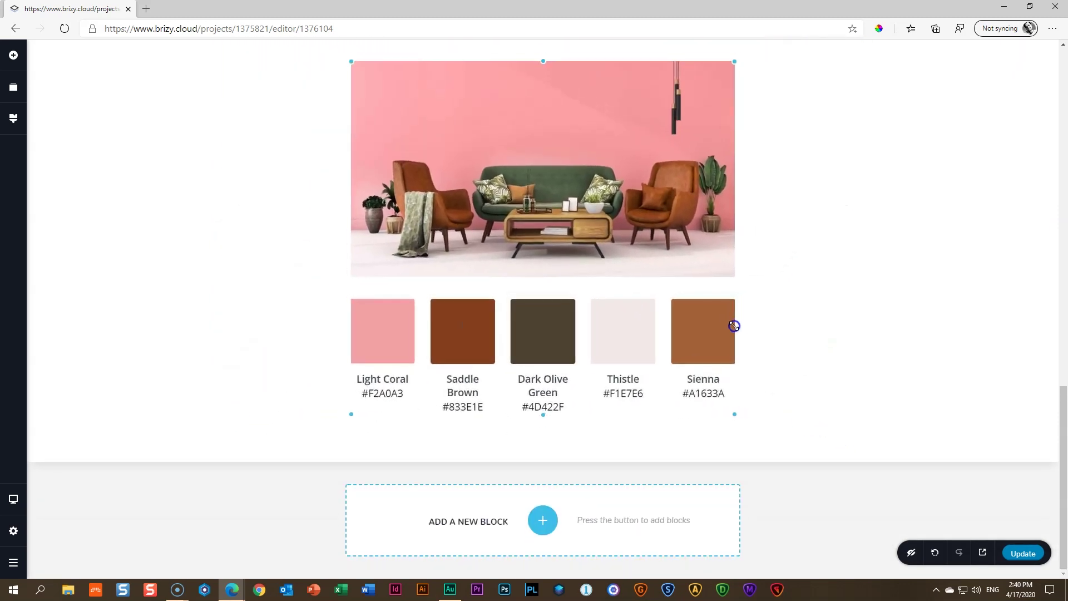
Drag the image block's top padding up to cut the gap above it to 34px
scroll(927, 362, up, 3)
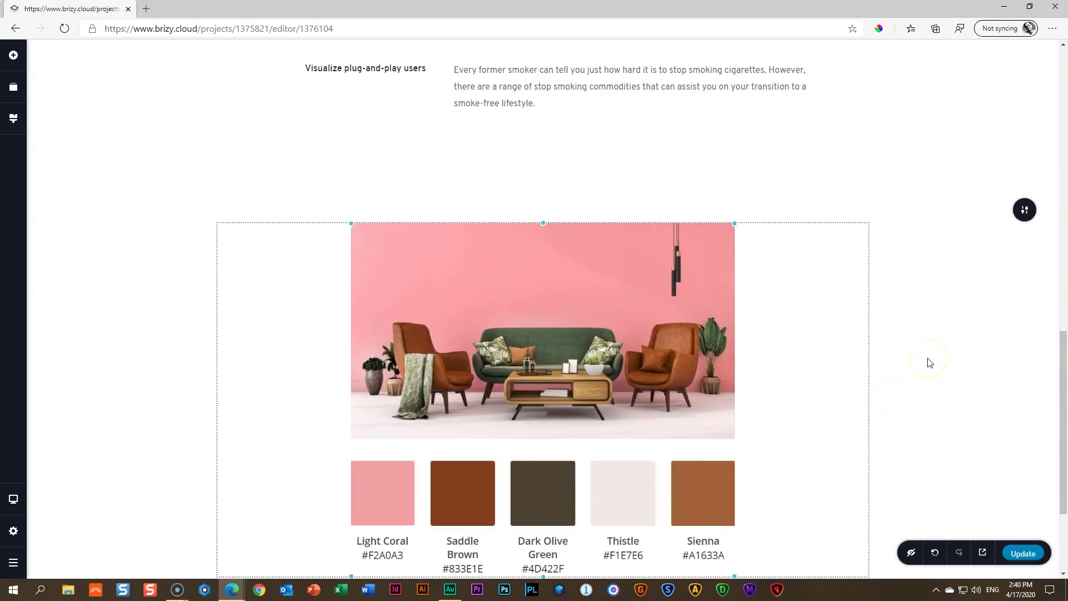
scroll(917, 280, up, 4)
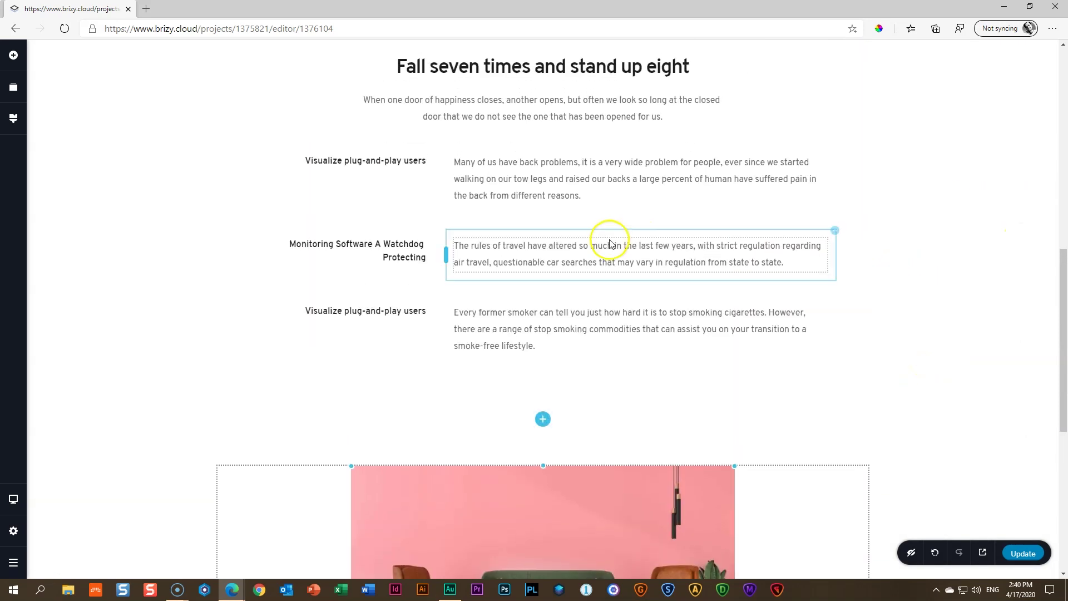
click(610, 437)
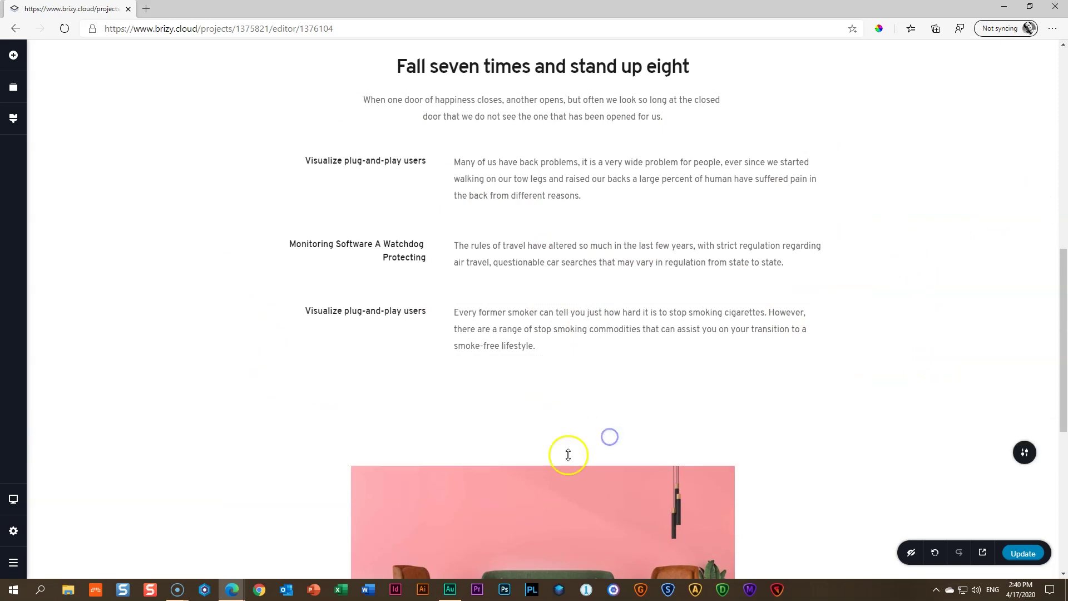
drag(734, 437, 738, 396)
drag(489, 385, 494, 363)
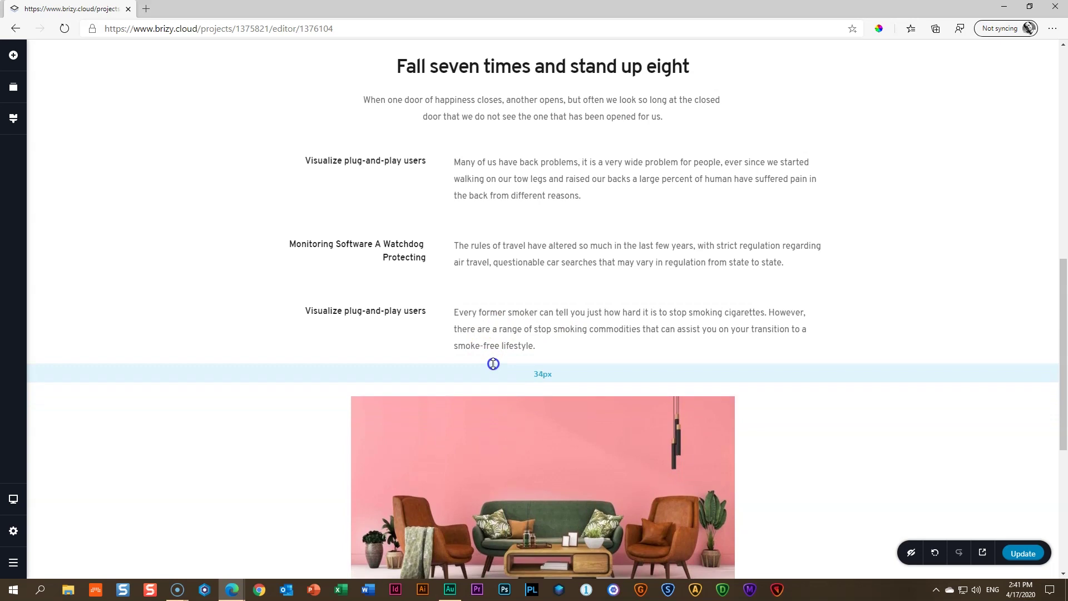
Switch the editor preview to the tablet layout
scroll(827, 394, down, 6)
scroll(834, 395, up, 5)
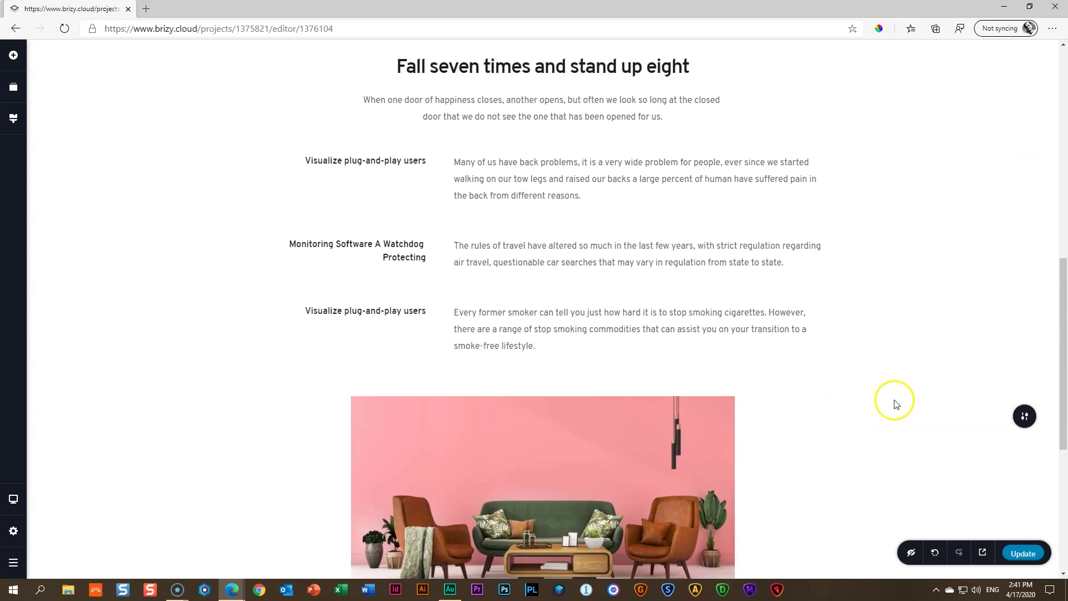
scroll(894, 401, down, 5)
scroll(894, 400, up, 10)
scroll(894, 403, down, 5)
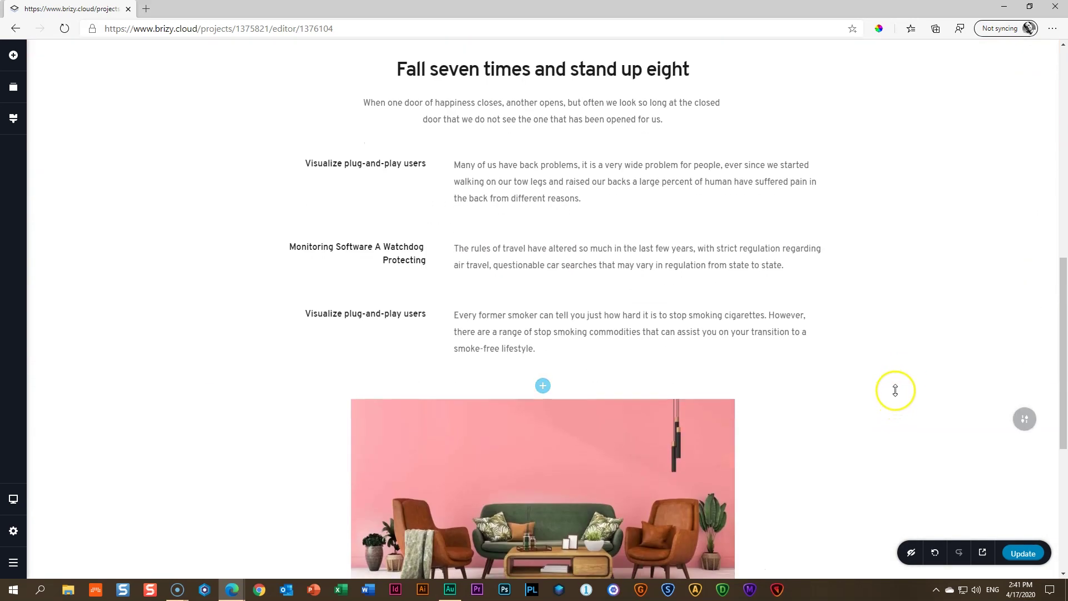
key(ctrl+shift+t)
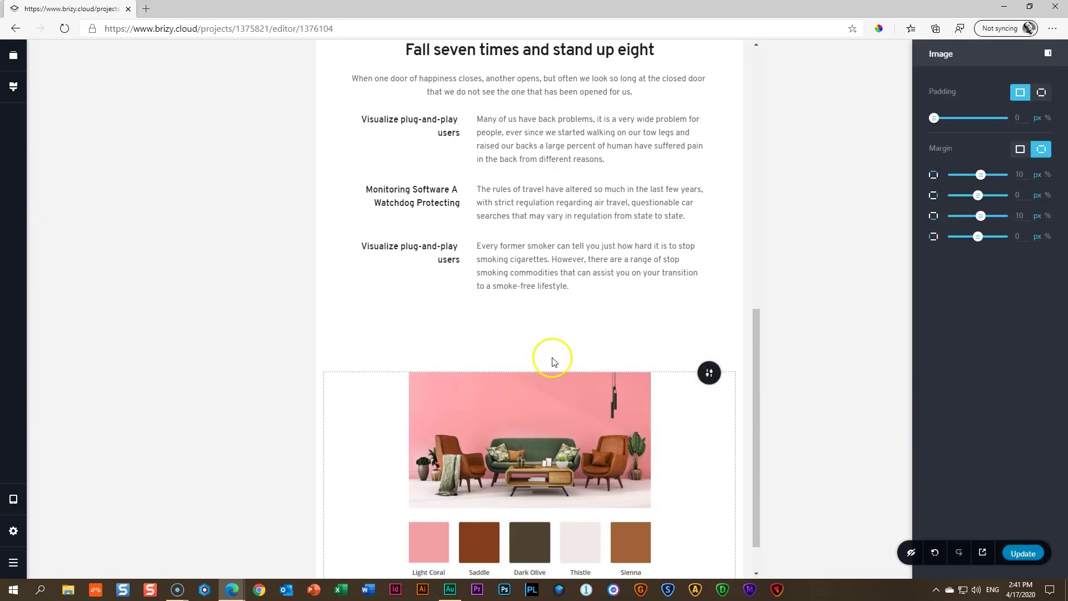
Remove the gap above the theme image and widen the image with its palette
drag(542, 328, 543, 288)
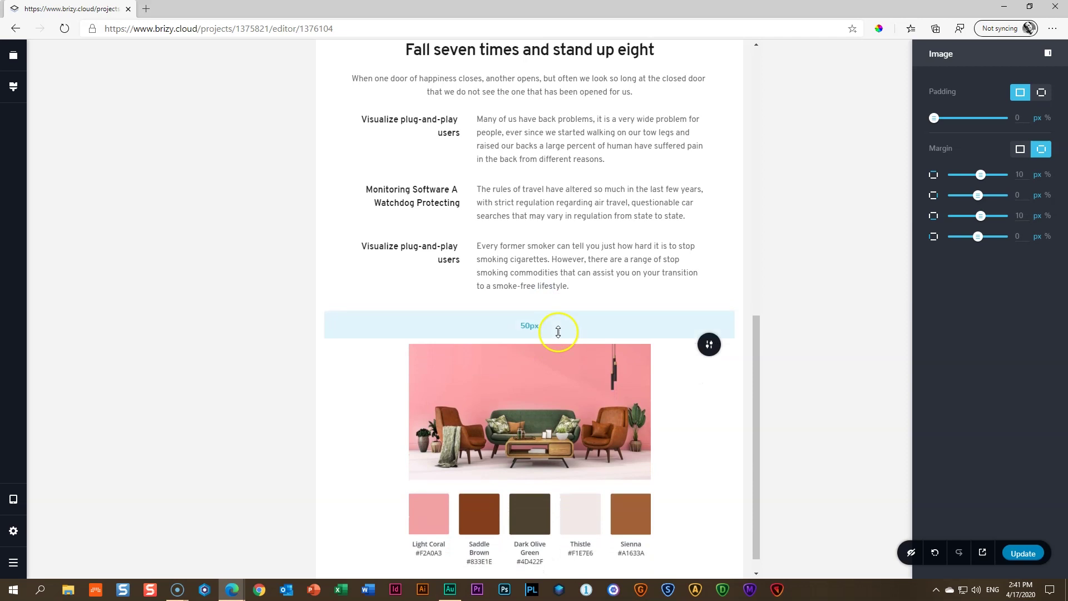
drag(555, 333, 559, 289)
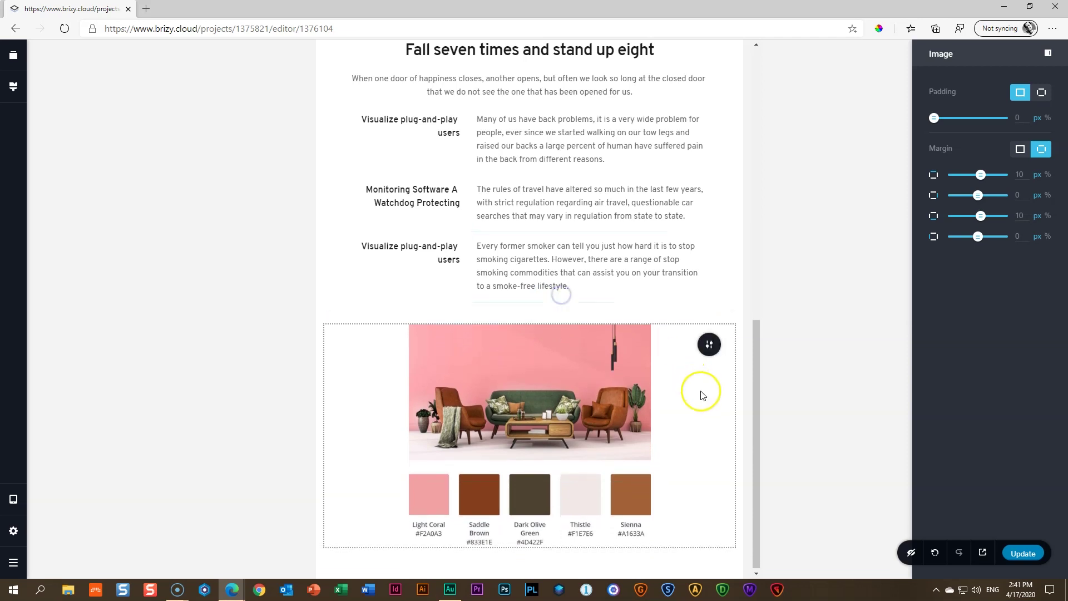
click(528, 389)
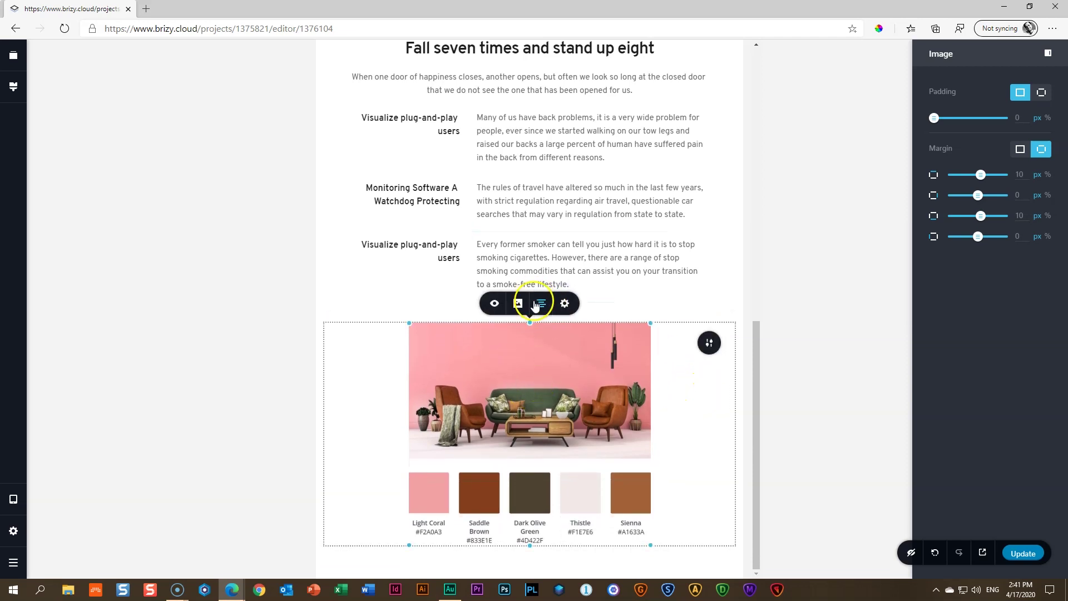
drag(645, 539, 689, 572)
click(661, 365)
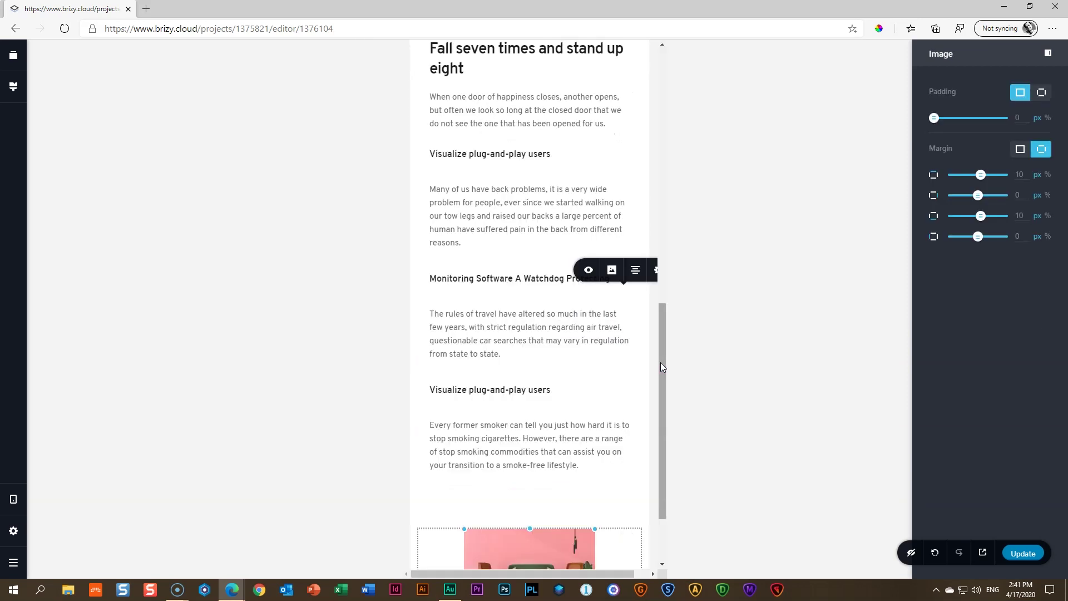
Shorten the spacer below the last paragraph and resize the colour-palette image in mobile view
click(538, 279)
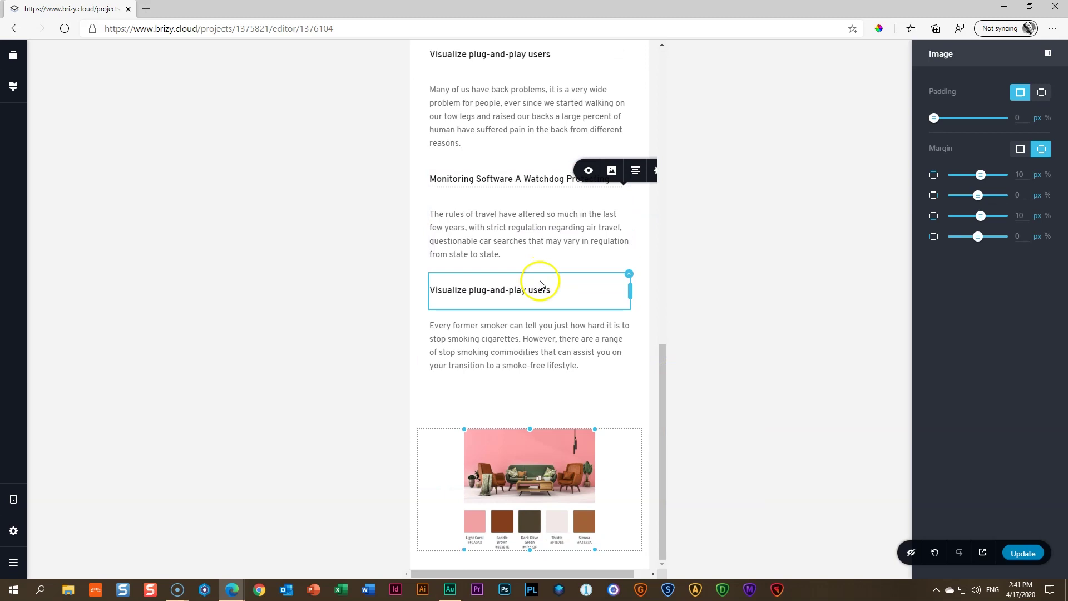
click(538, 394)
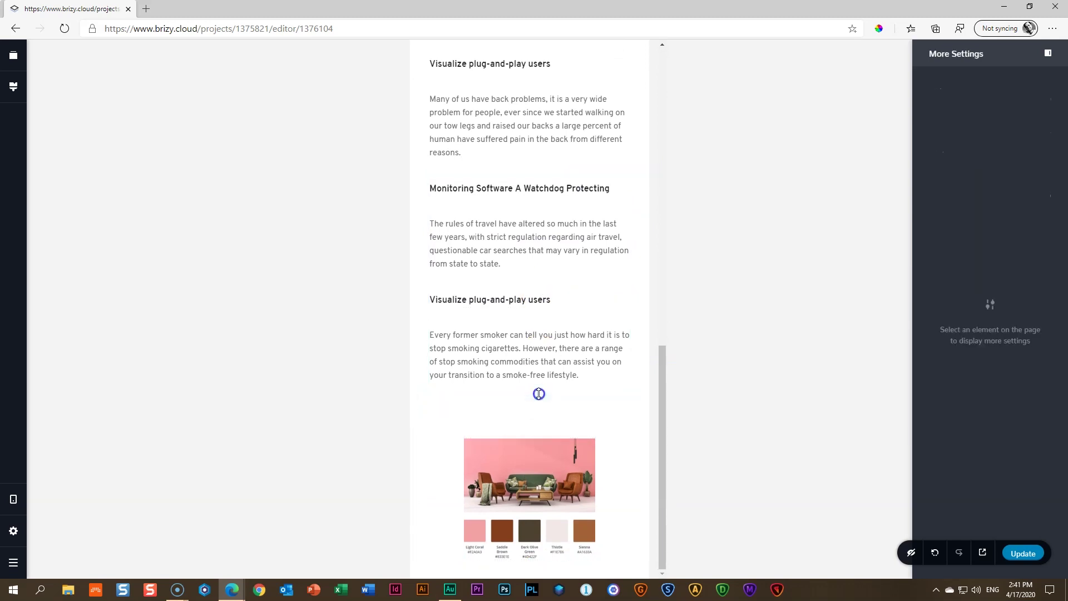
drag(538, 416, 551, 380)
click(548, 423)
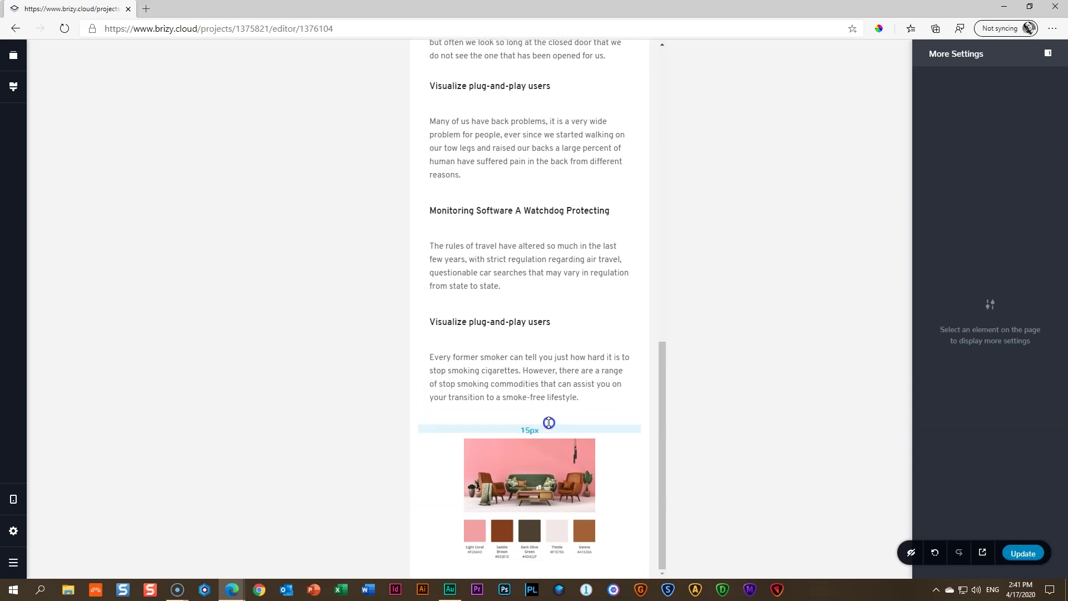
click(545, 473)
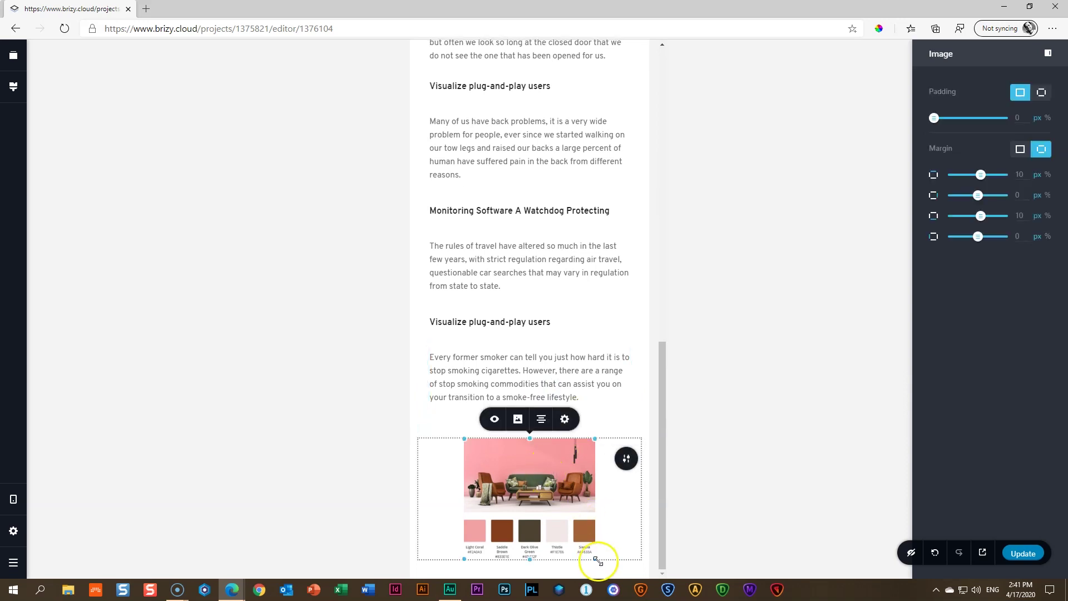
drag(595, 560, 672, 596)
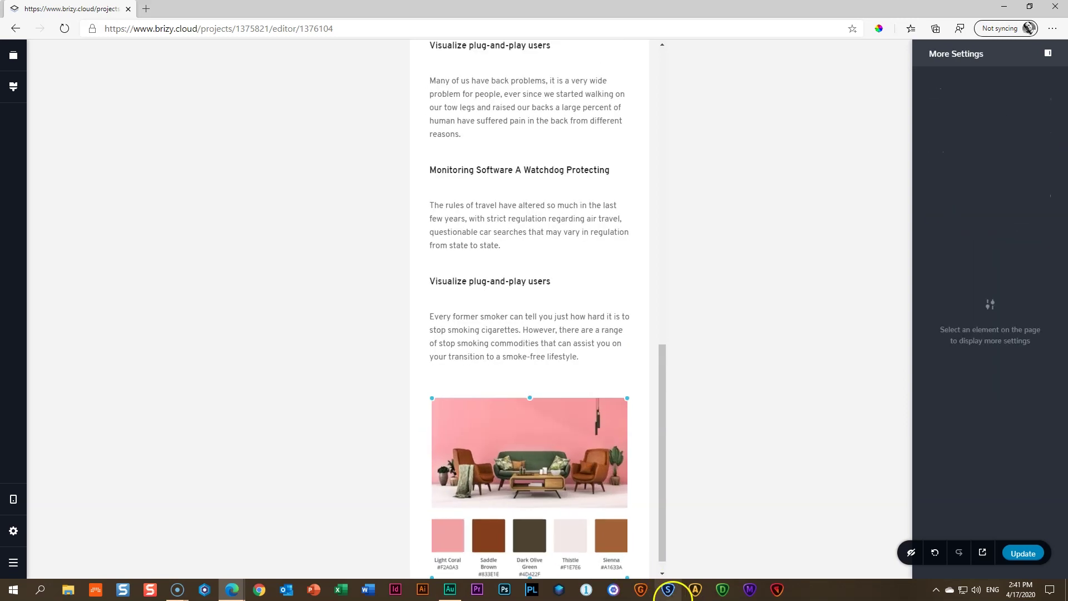
click(672, 596)
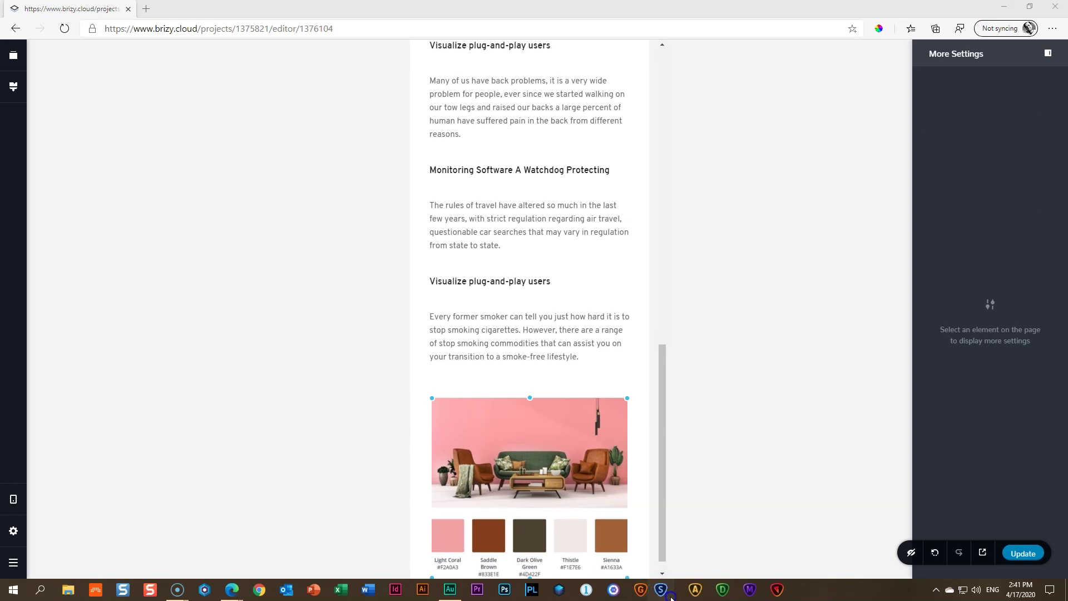
drag(610, 536, 622, 514)
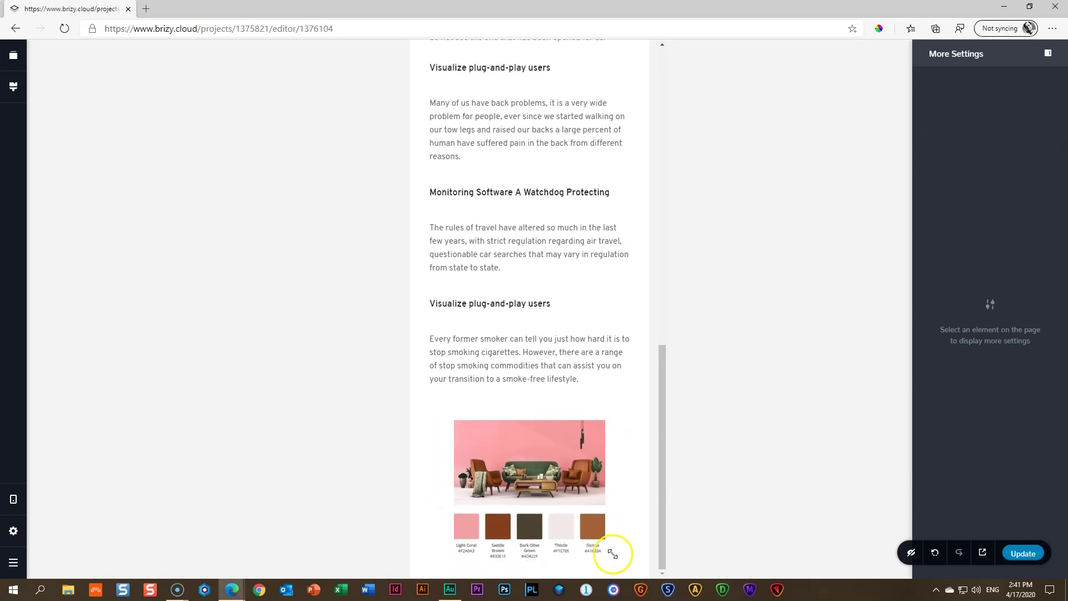
After reloading the editor, set the palette image size to 100% in mobile view
scroll(581, 552, up, 1)
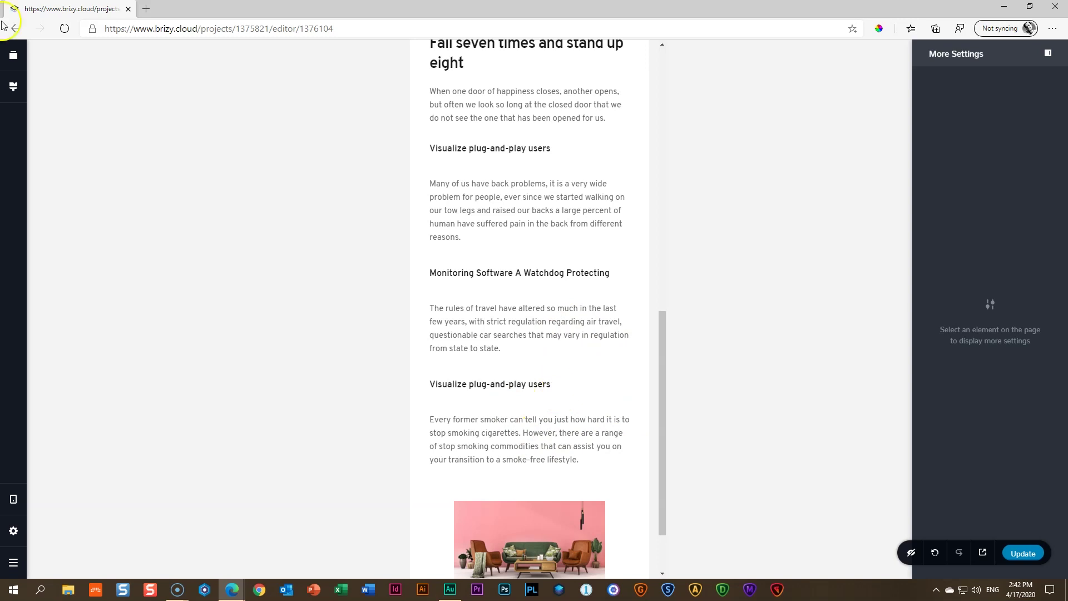
click(65, 28)
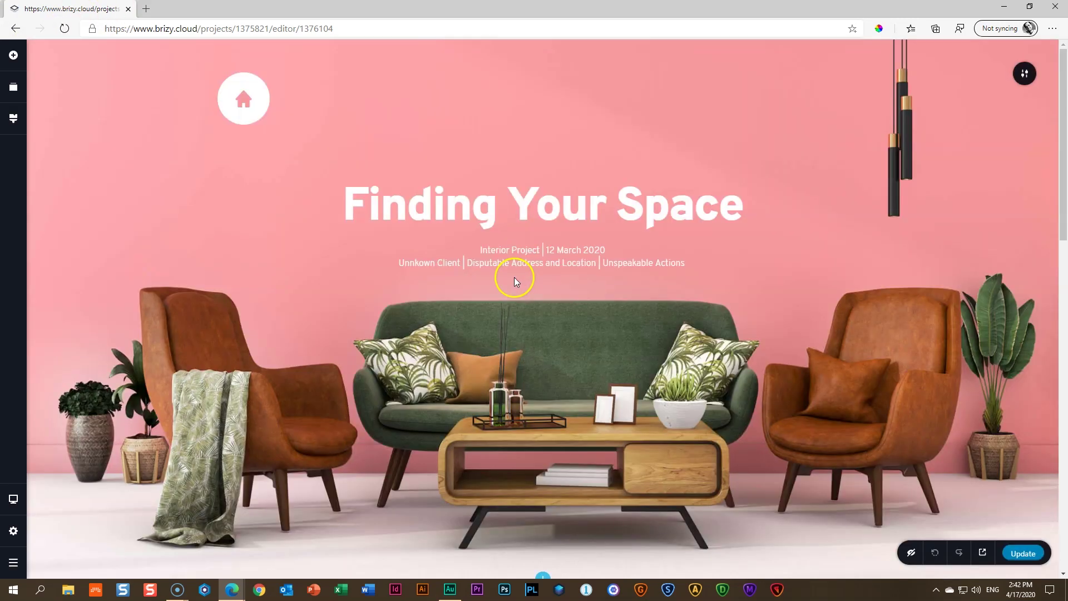
key(ctrl+shift+m)
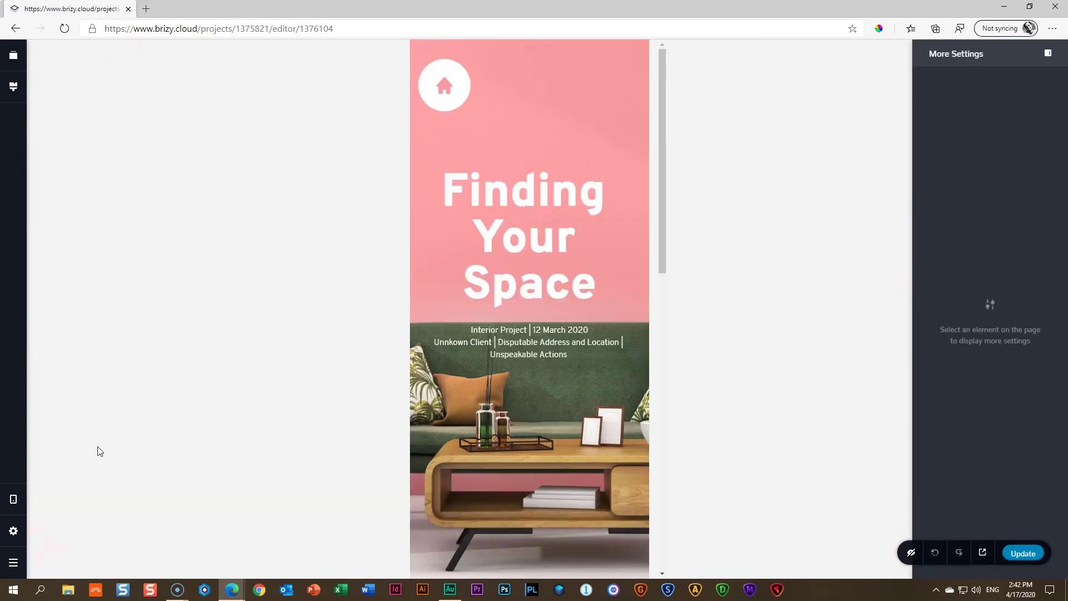
scroll(563, 375, down, 20)
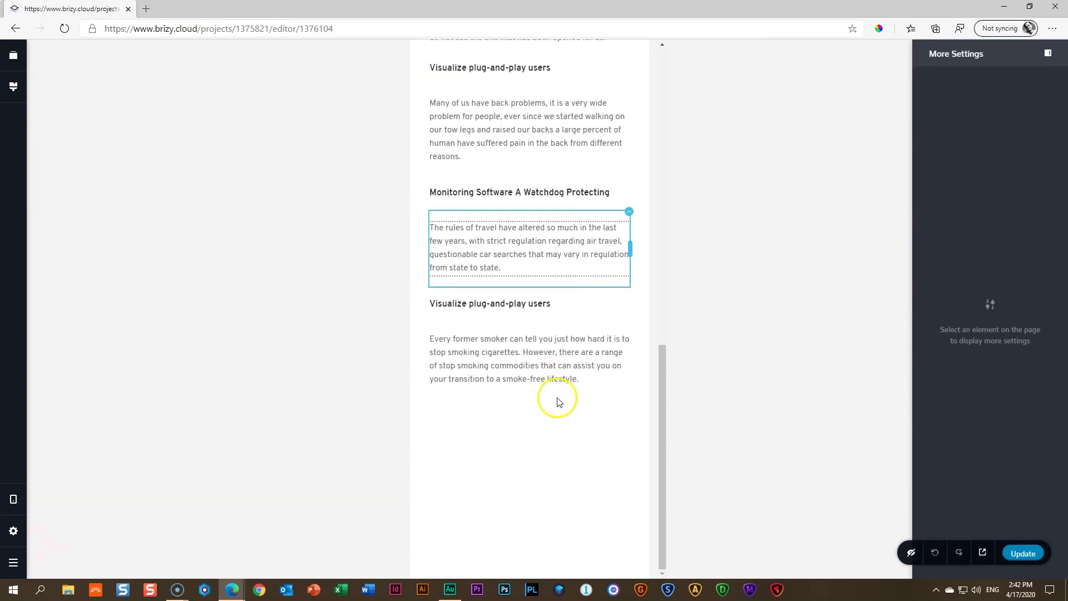
click(532, 480)
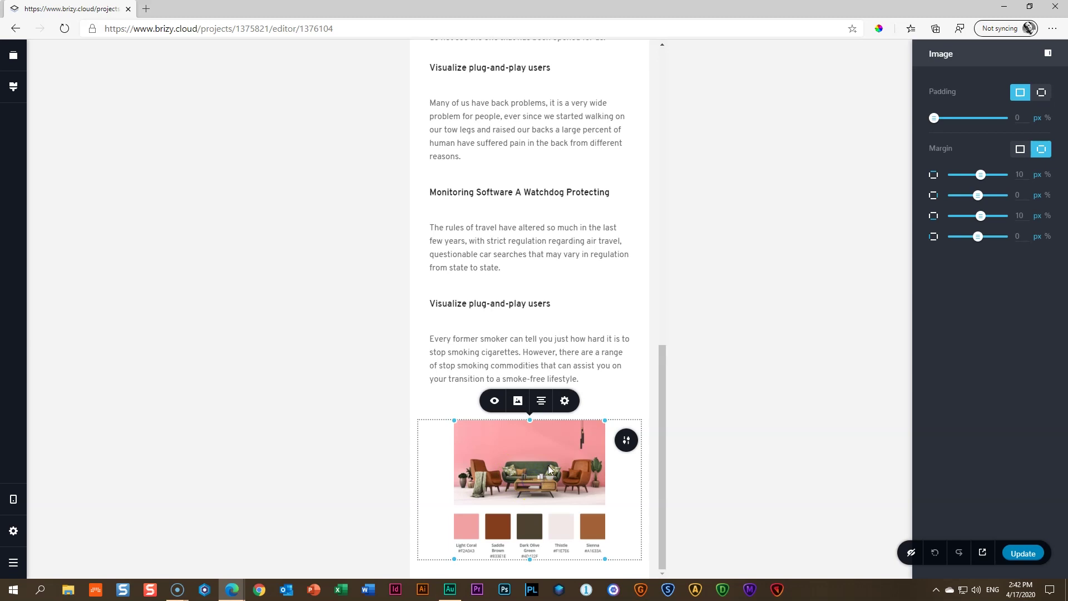
click(565, 400)
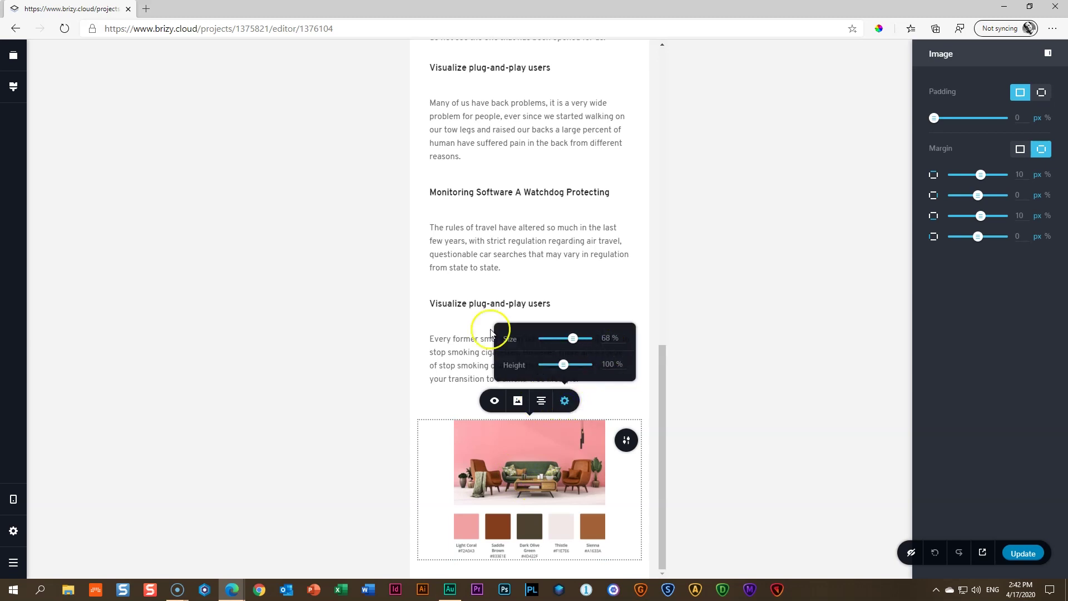
double_click(606, 338)
key(Return)
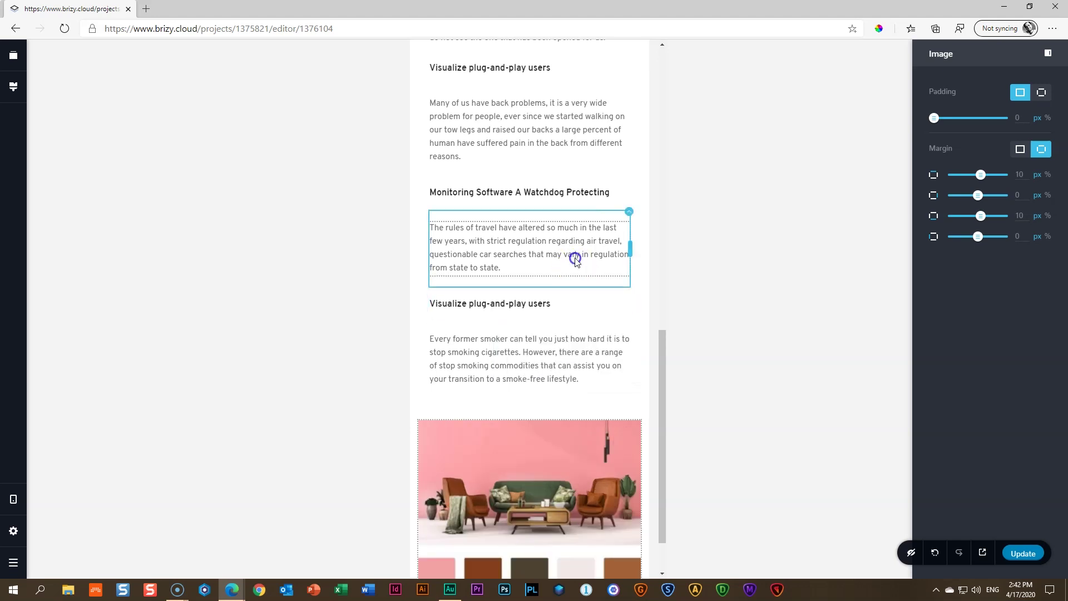
click(575, 254)
Check the palette image and return the editor to desktop view
scroll(562, 417, down, 1)
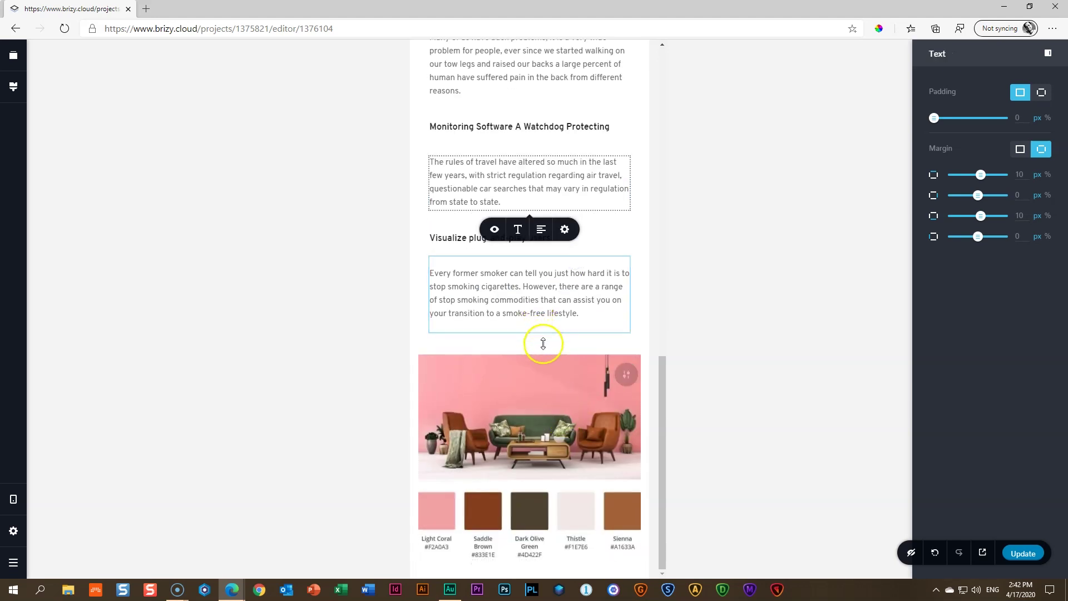
click(544, 338)
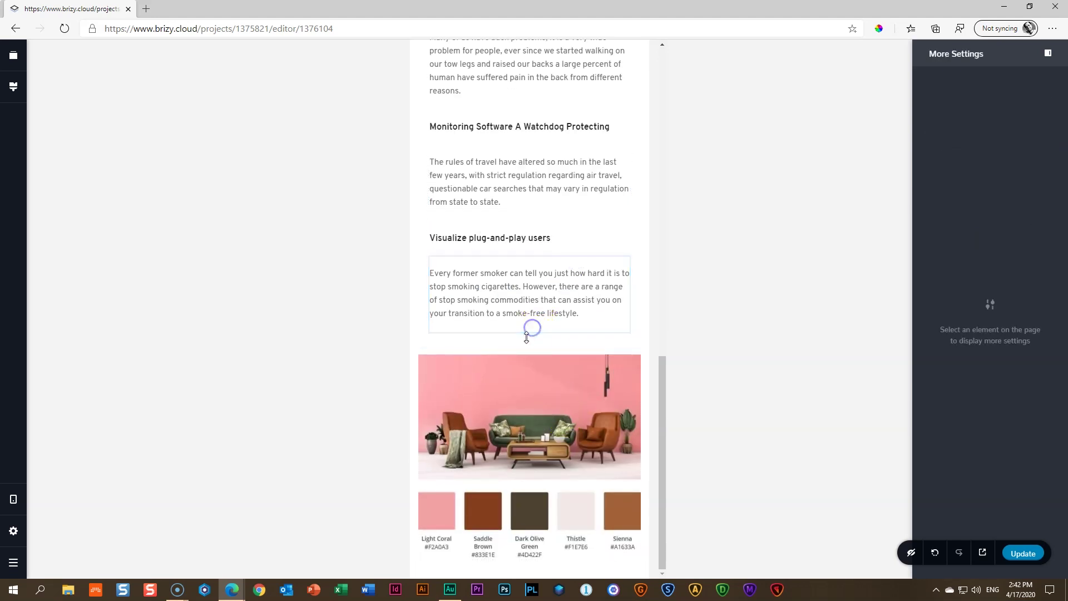
click(593, 425)
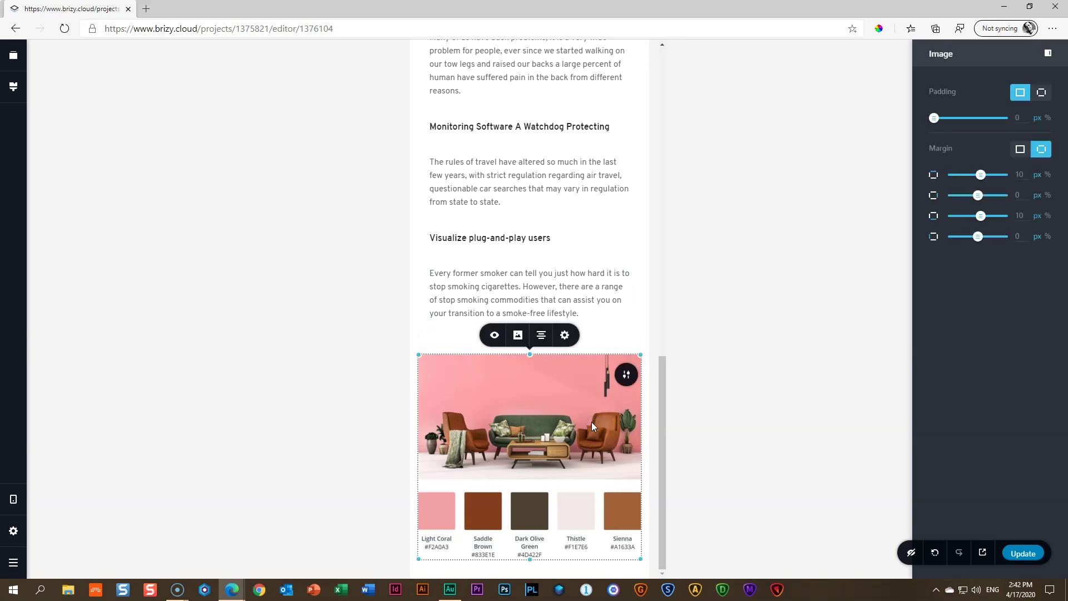
key(ctrl+shift+t)
key(ctrl+shift+d)
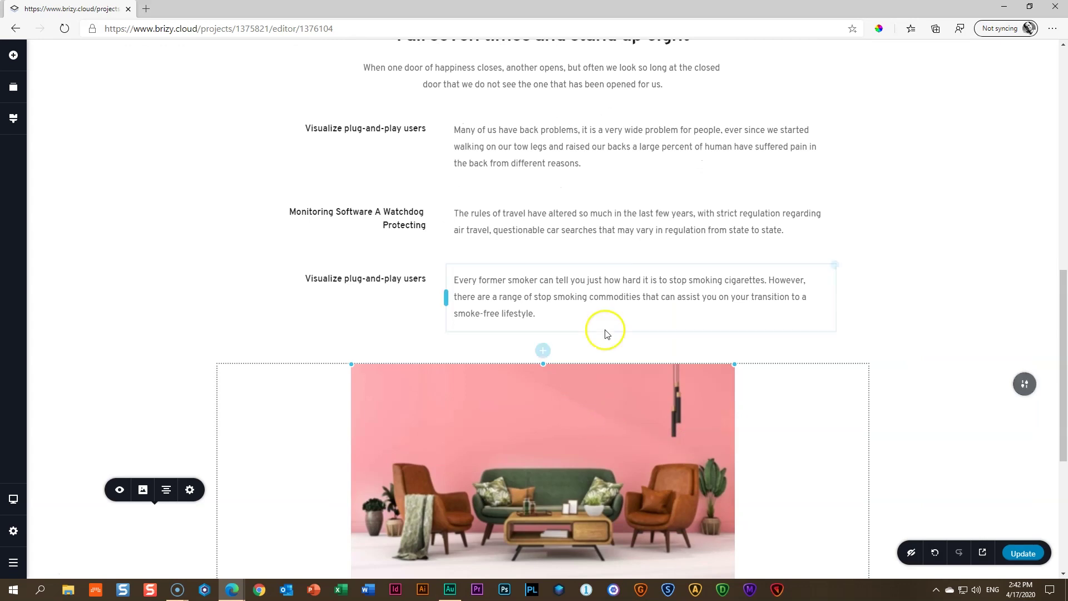
Shrink the palette image slightly from its corner handle and check the result
scroll(605, 333, down, 5)
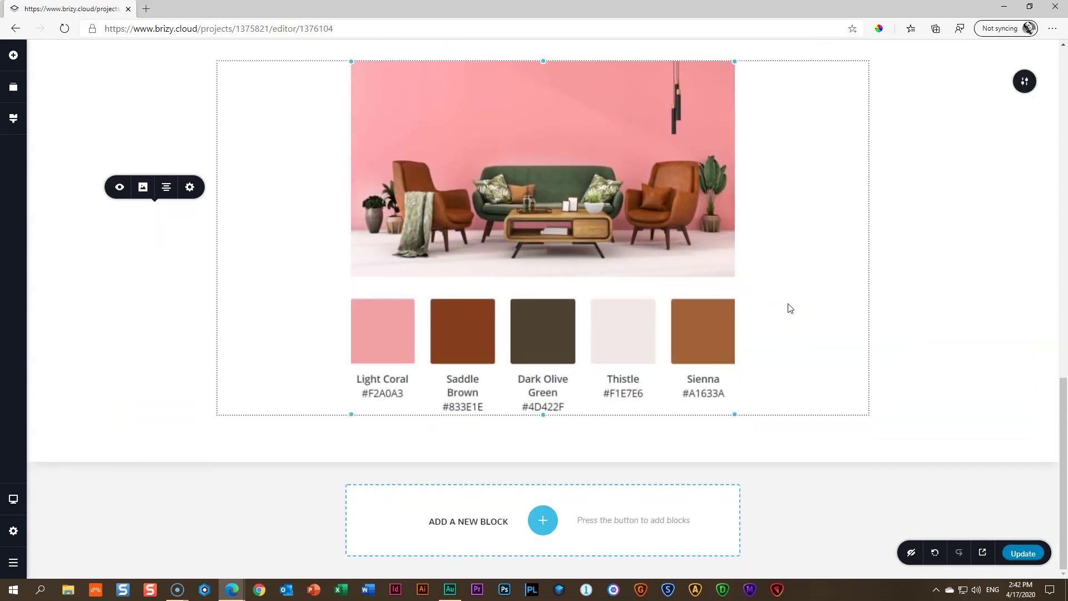
scroll(689, 308, up, 7)
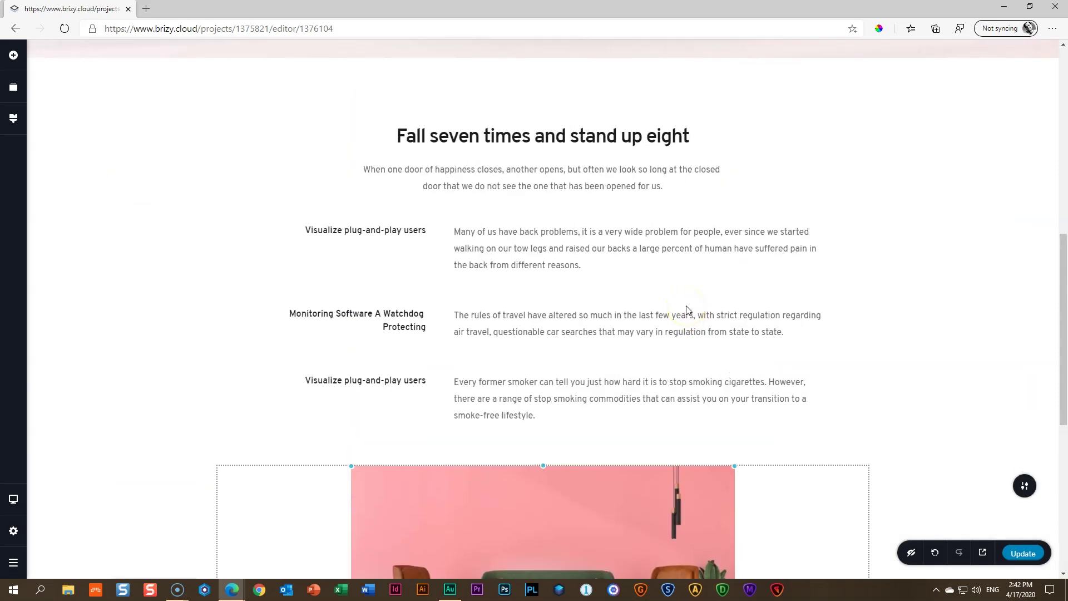
scroll(687, 308, up, 8)
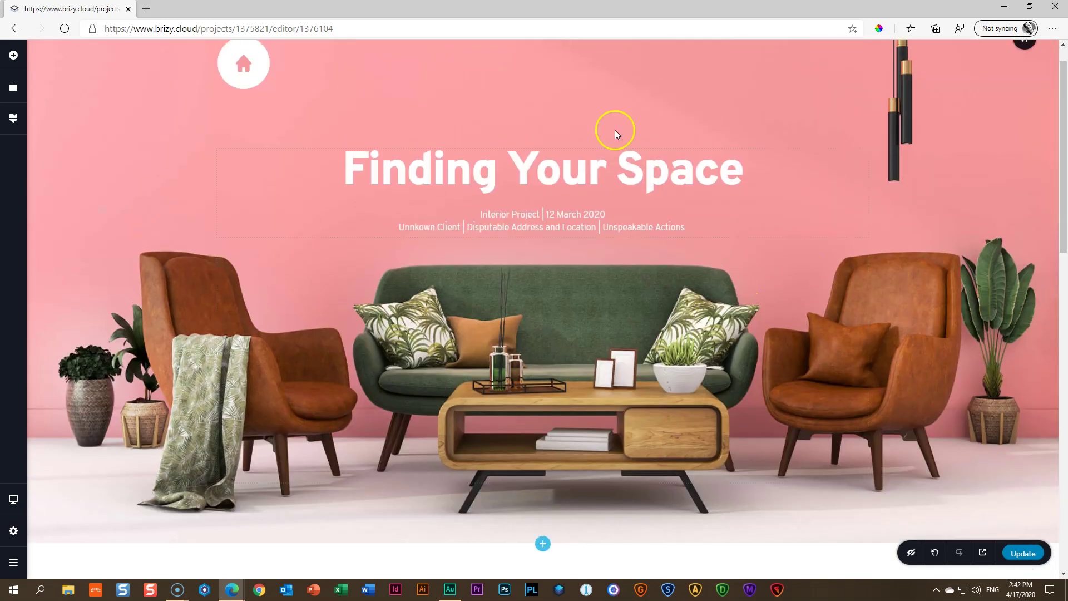
scroll(771, 317, down, 15)
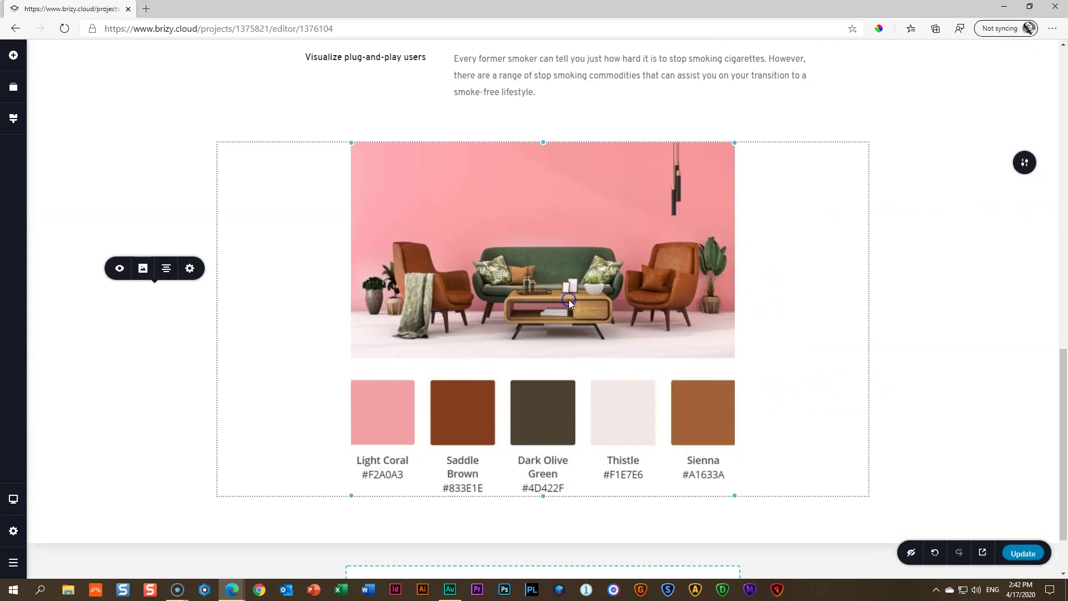
drag(734, 494, 715, 470)
click(957, 370)
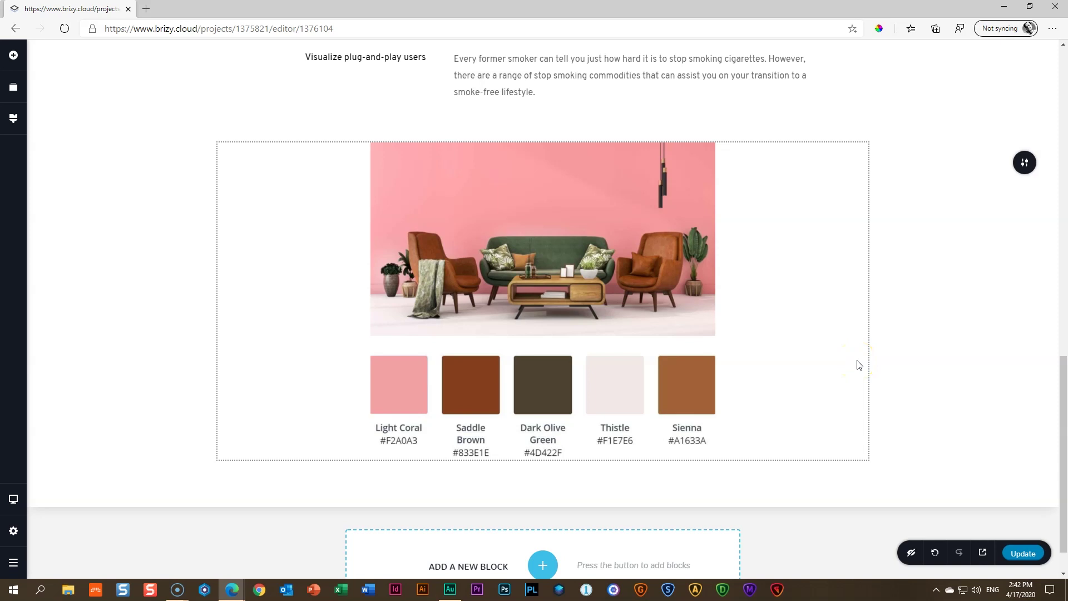
Narrow the palette image a little more so it sits centred on the page
click(630, 305)
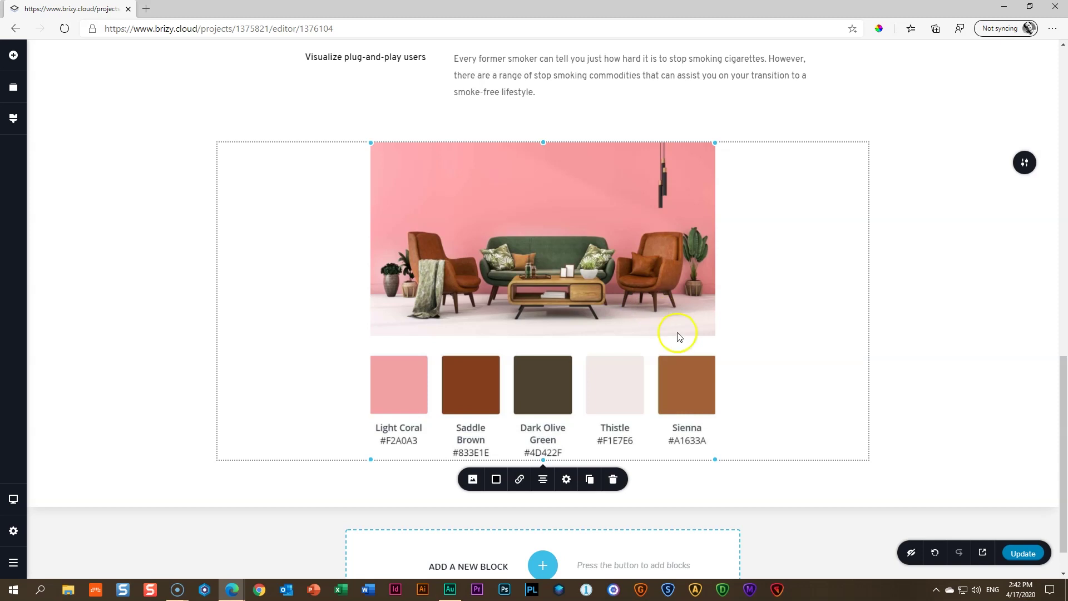
drag(712, 455, 732, 467)
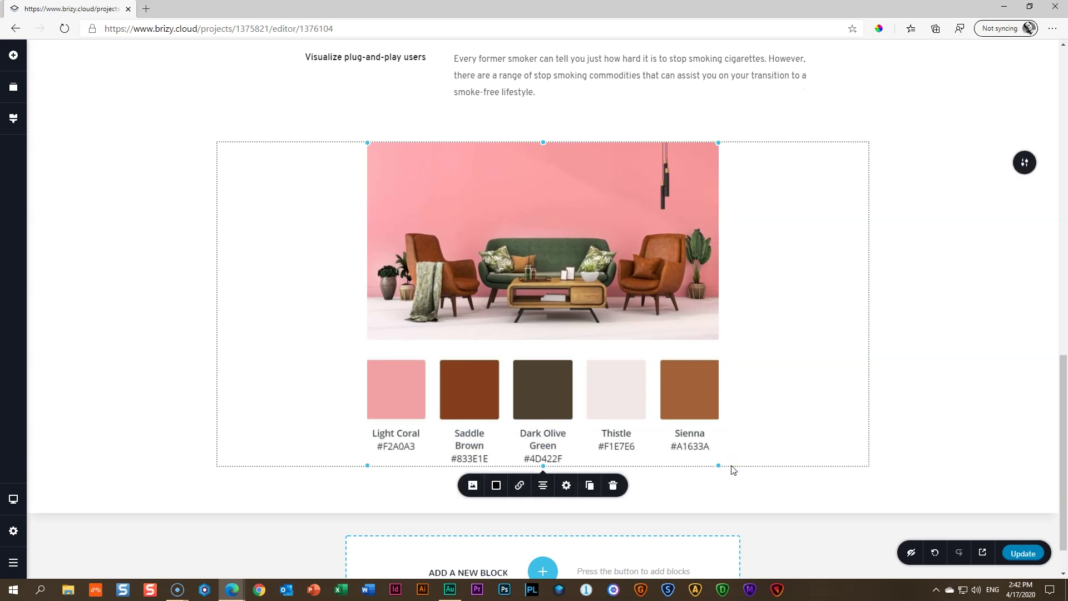
click(984, 357)
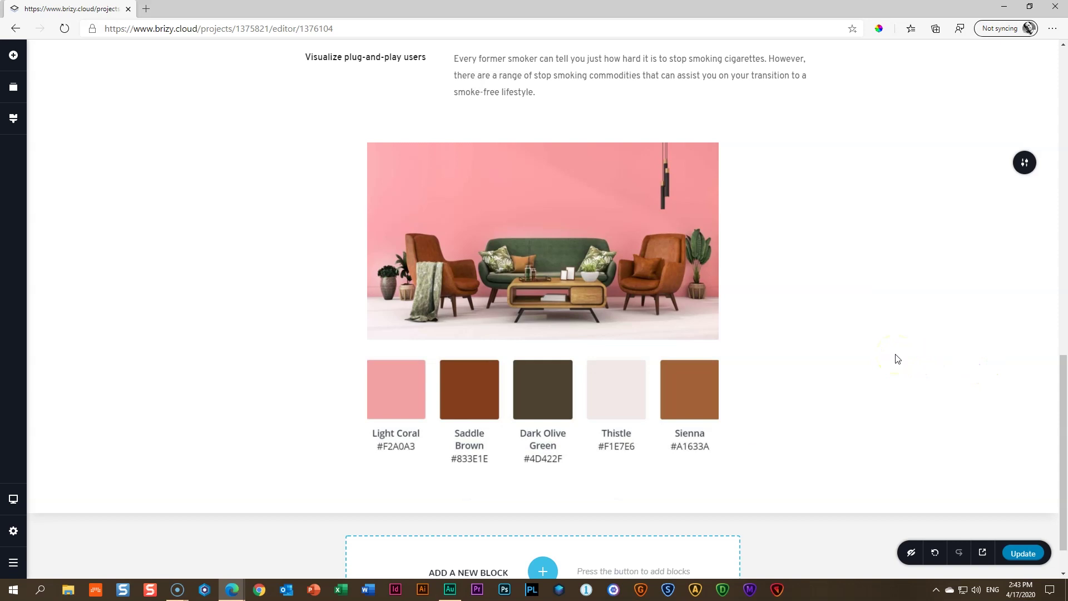
mouse_move(717, 439)
mouse_down()
mouse_move(715, 467)
mouse_move(689, 439)
mouse_move(701, 425)
mouse_move(731, 449)
mouse_up()
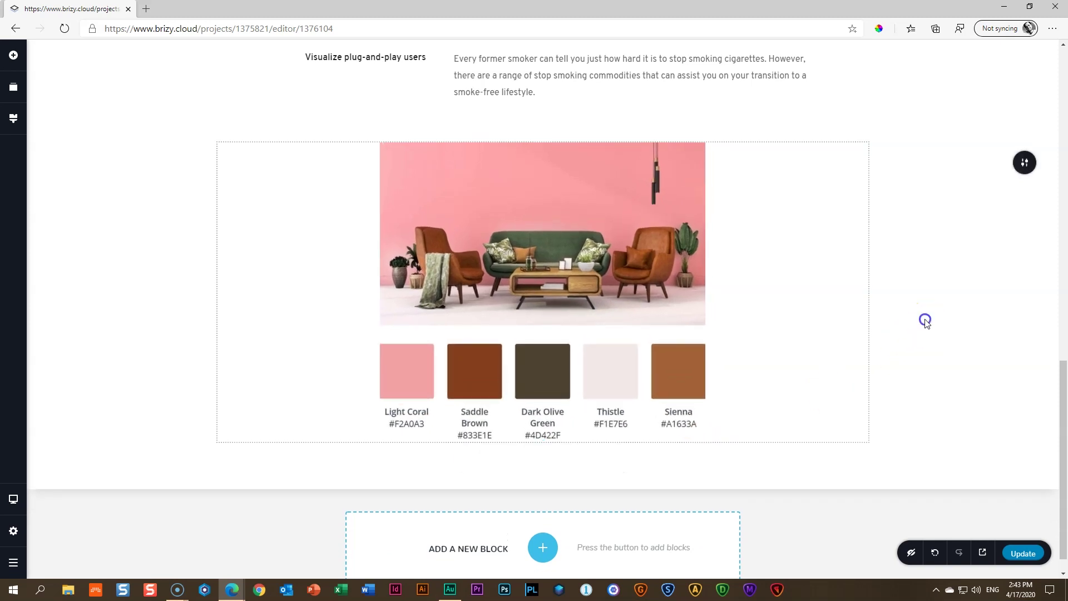
click(563, 261)
click(699, 360)
scroll(700, 364, down, 1)
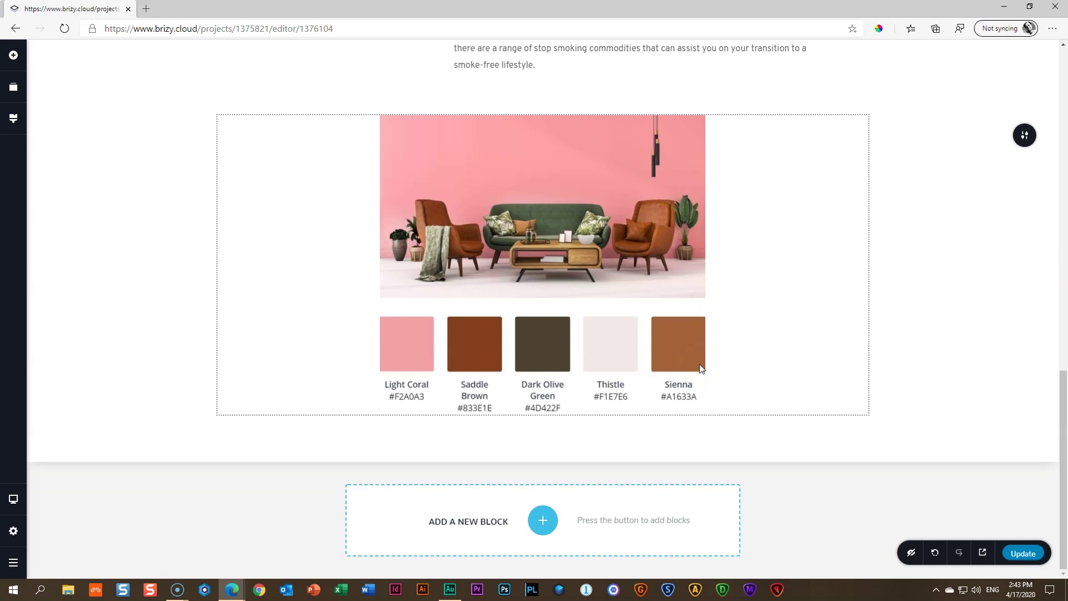
Insert the 'Beyond The Naked Eye' text block below the palette and turn on the ColorPick eyedropper
click(543, 520)
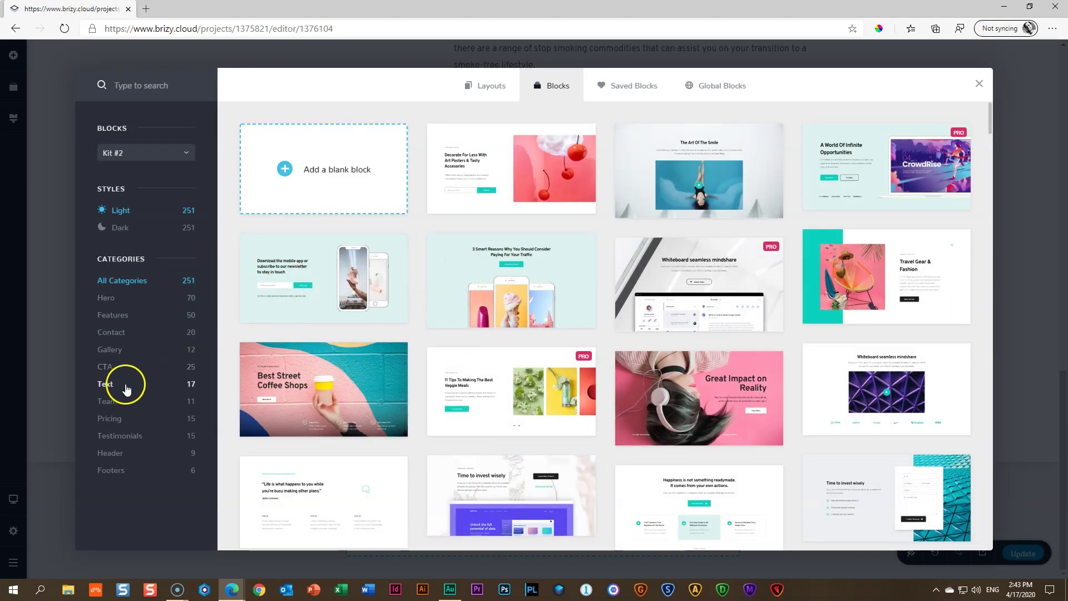
click(125, 384)
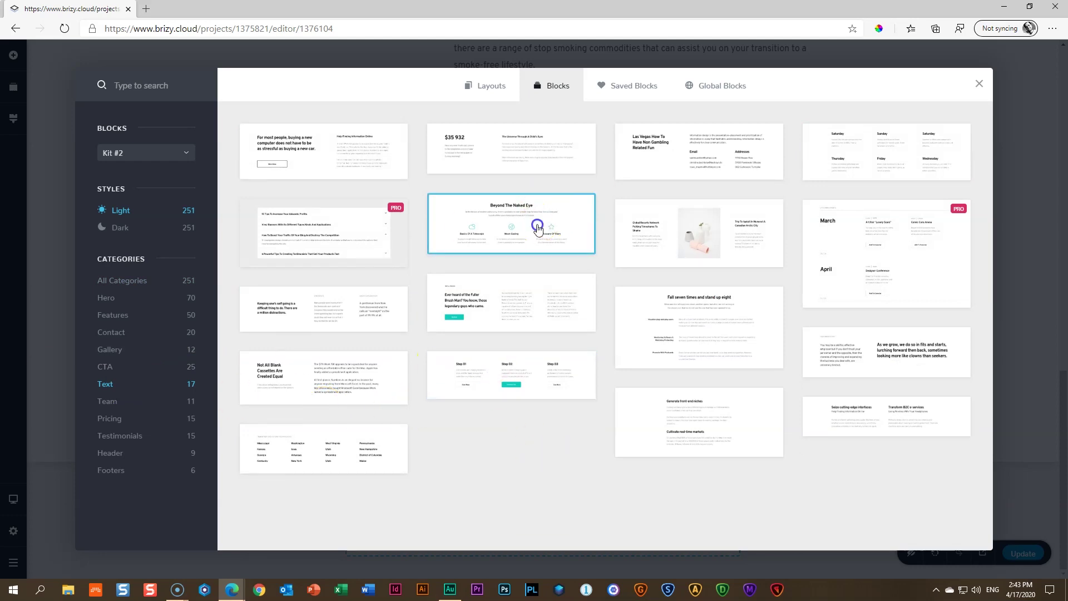
click(539, 229)
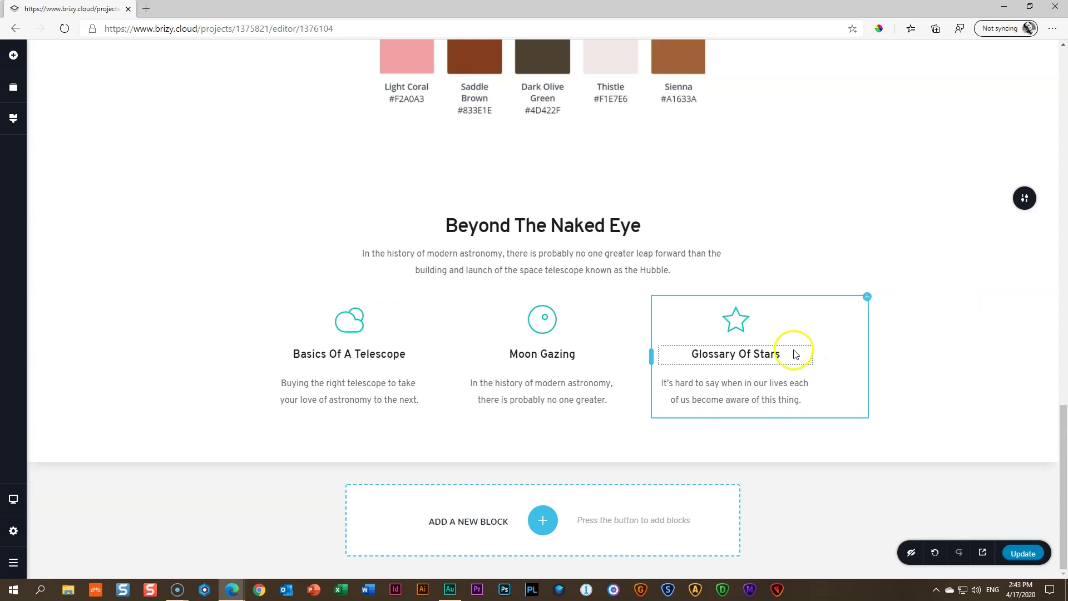
scroll(410, 334, up, 5)
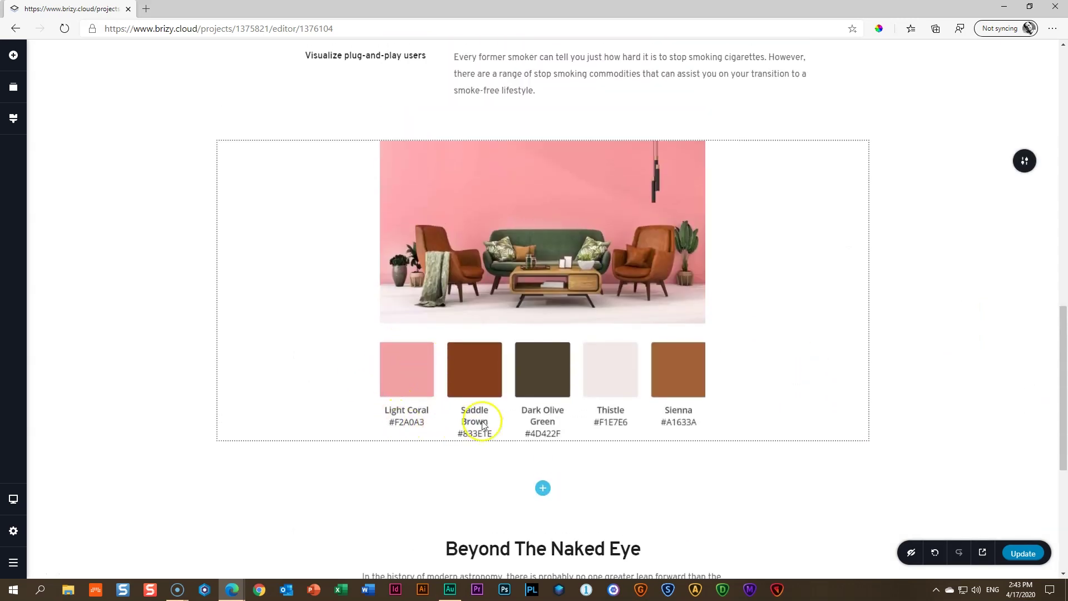
click(879, 28)
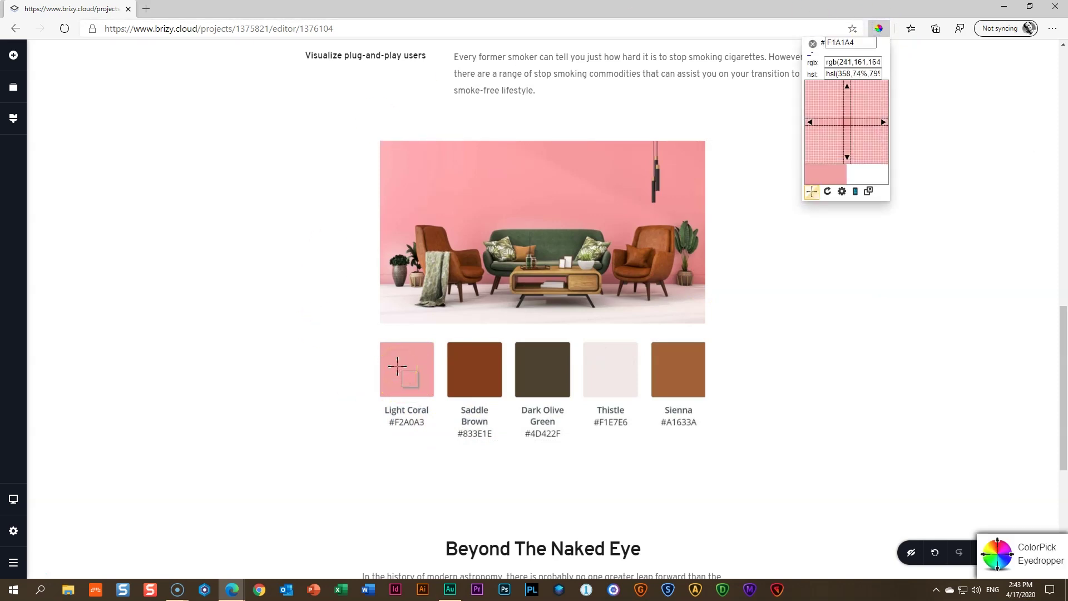
Sample #F1A1A4 from the Light Coral swatch and paste it as the section's background colour
click(397, 366)
key(ctrl+c)
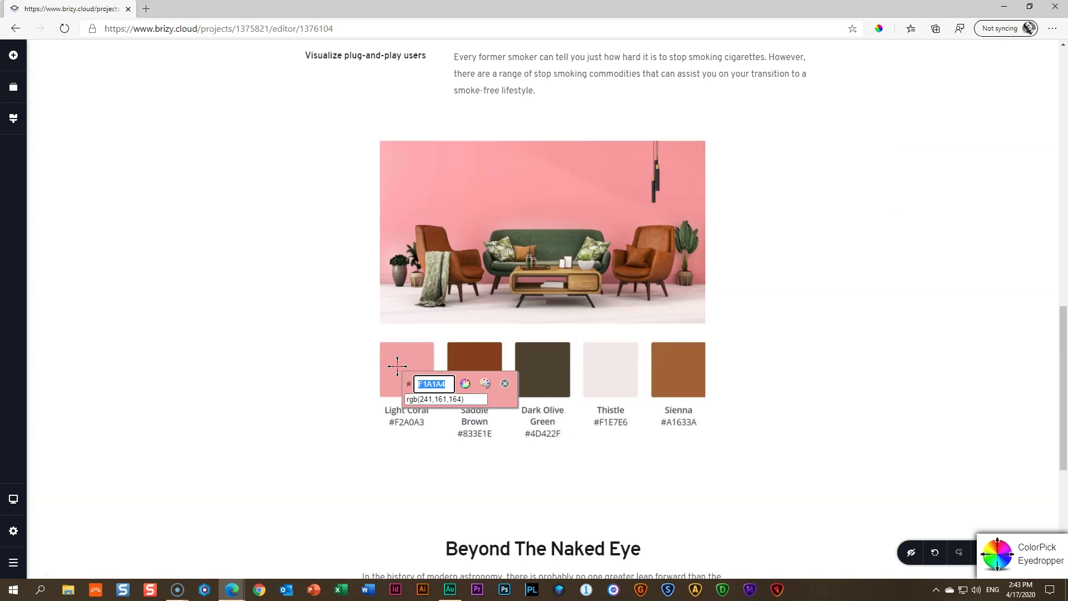
click(505, 383)
scroll(886, 374, down, 4)
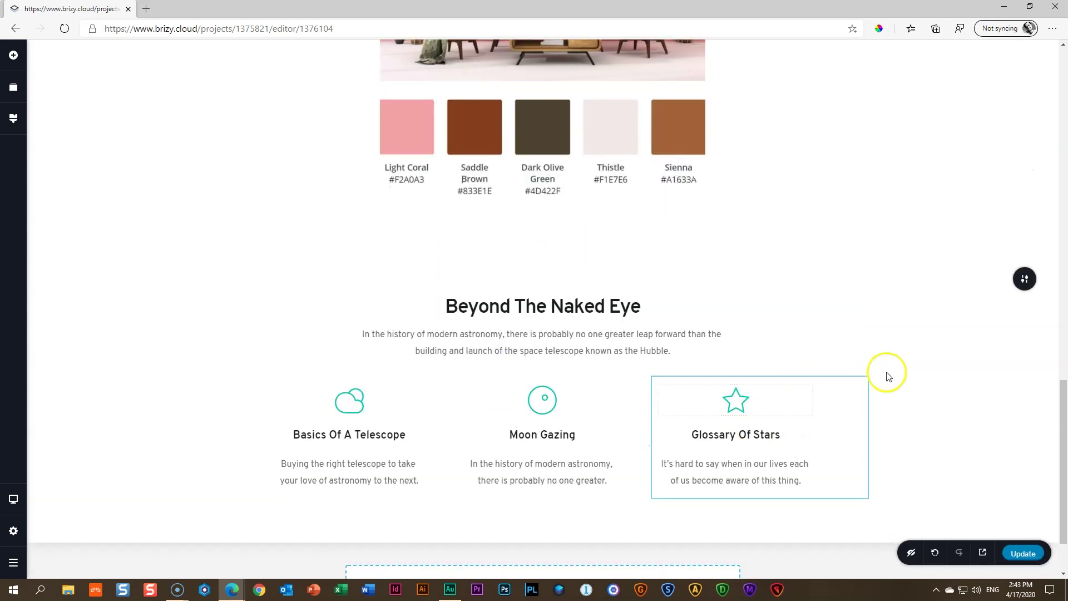
click(1024, 278)
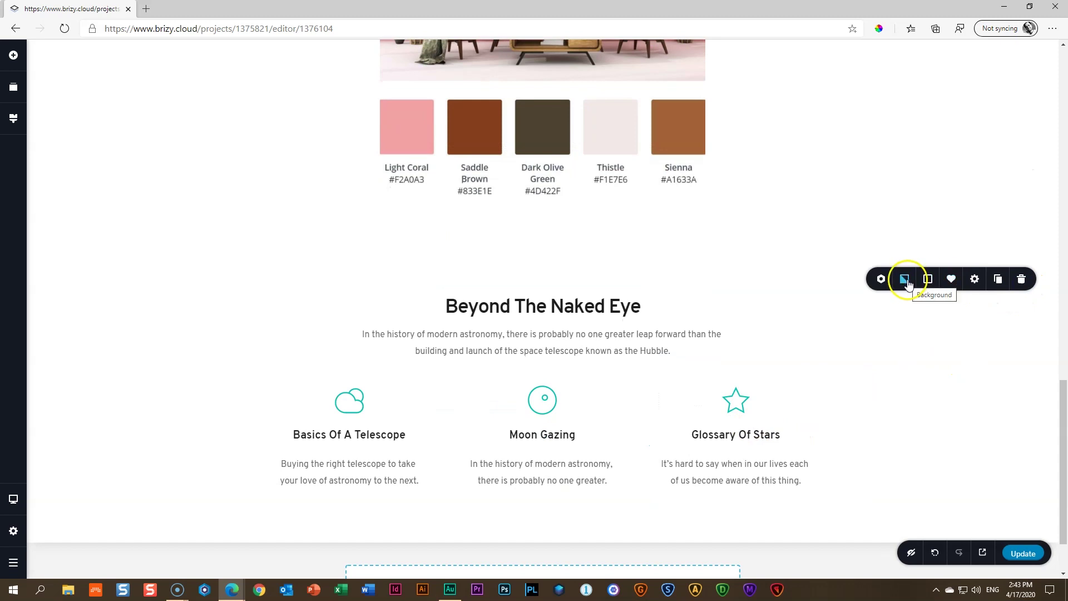
click(927, 279)
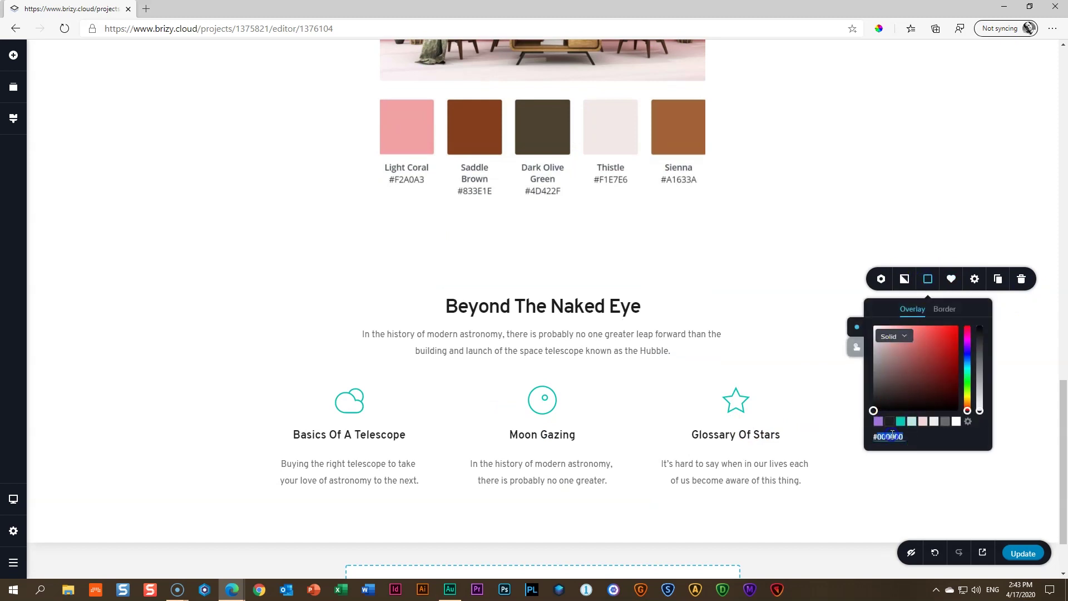
key(ctrl+v)
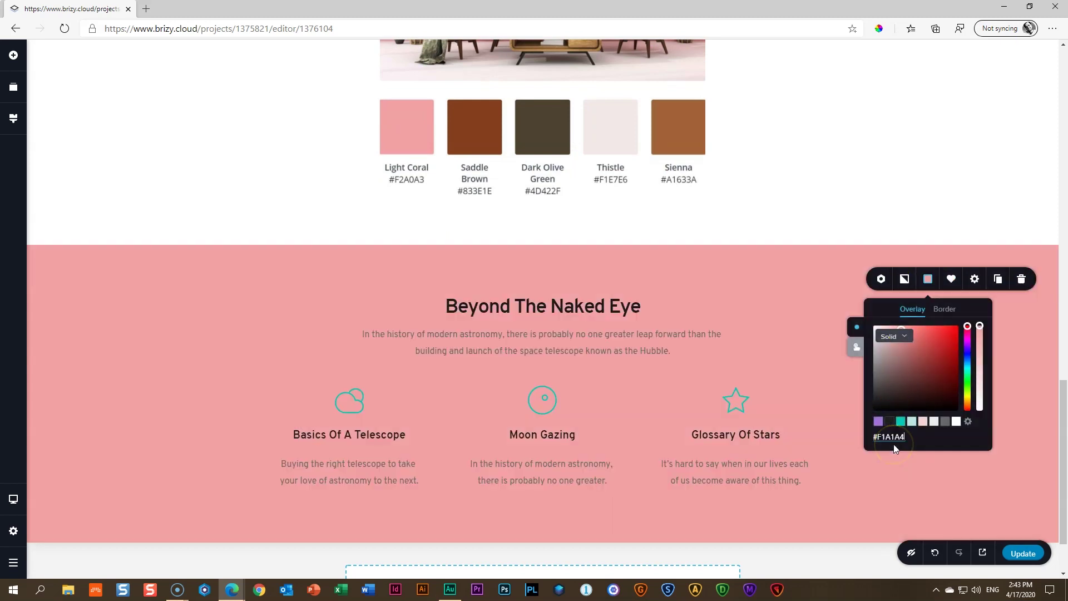
click(790, 318)
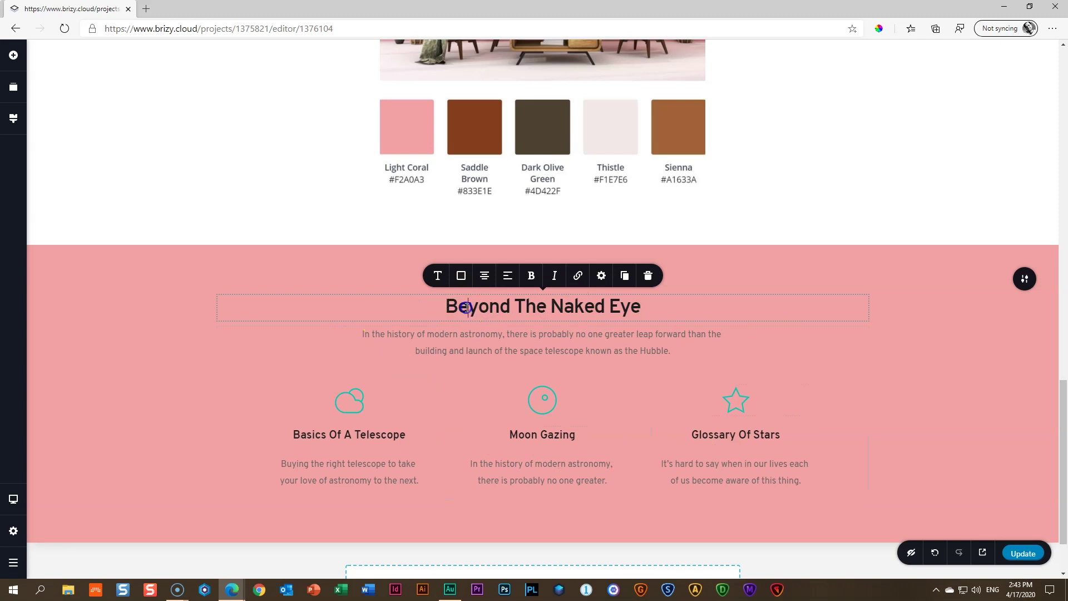
Make the Beyond The Naked Eye heading and intro paragraph white
click(461, 276)
click(488, 226)
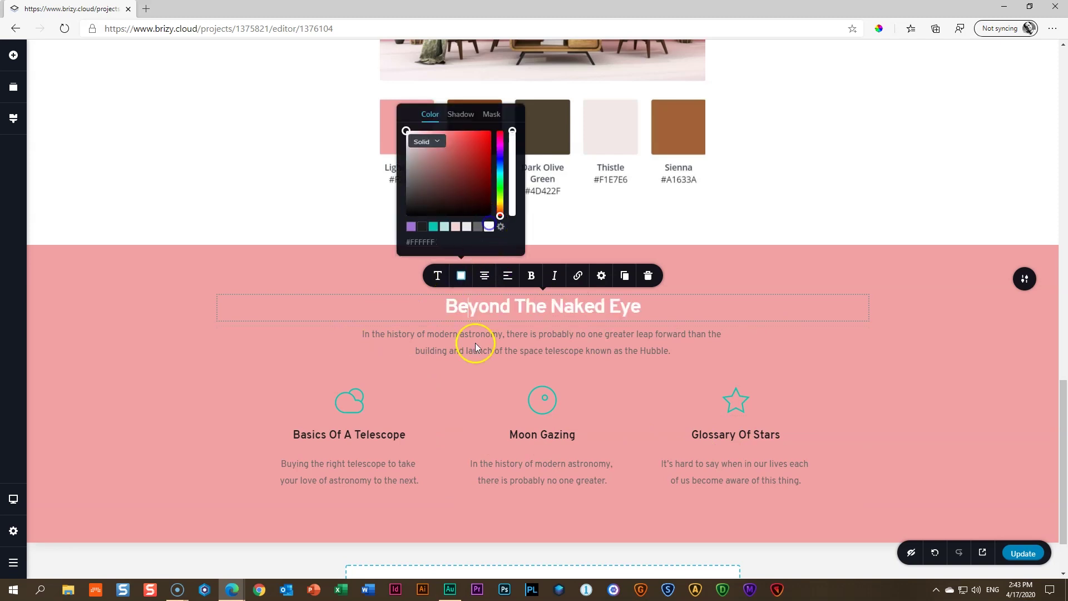
click(476, 346)
click(461, 307)
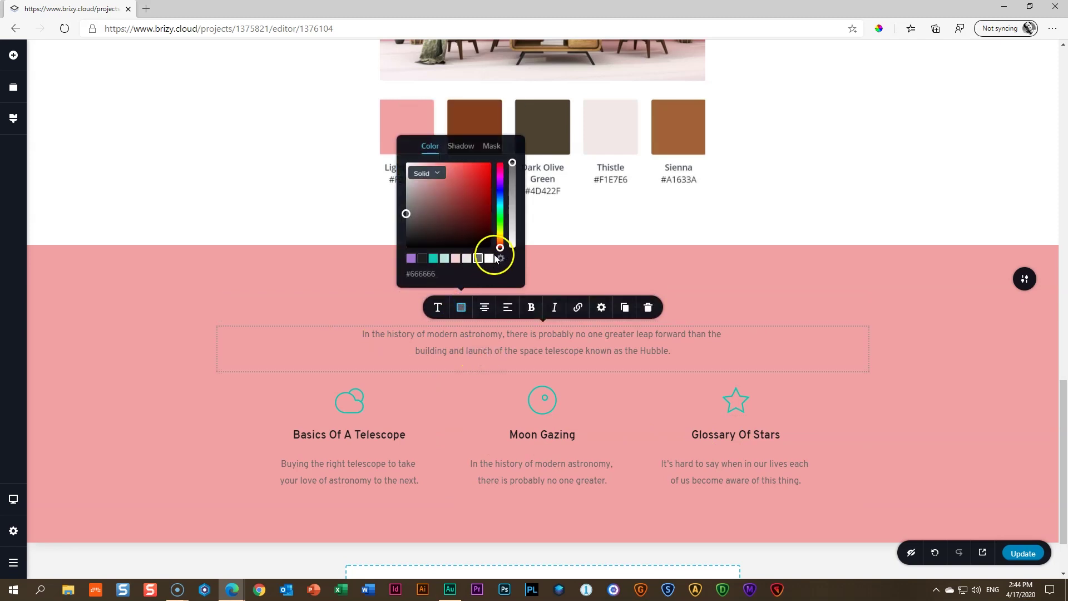
click(489, 258)
Turn the Basics Of A Telescope column's cloud icon, title and description white
click(349, 401)
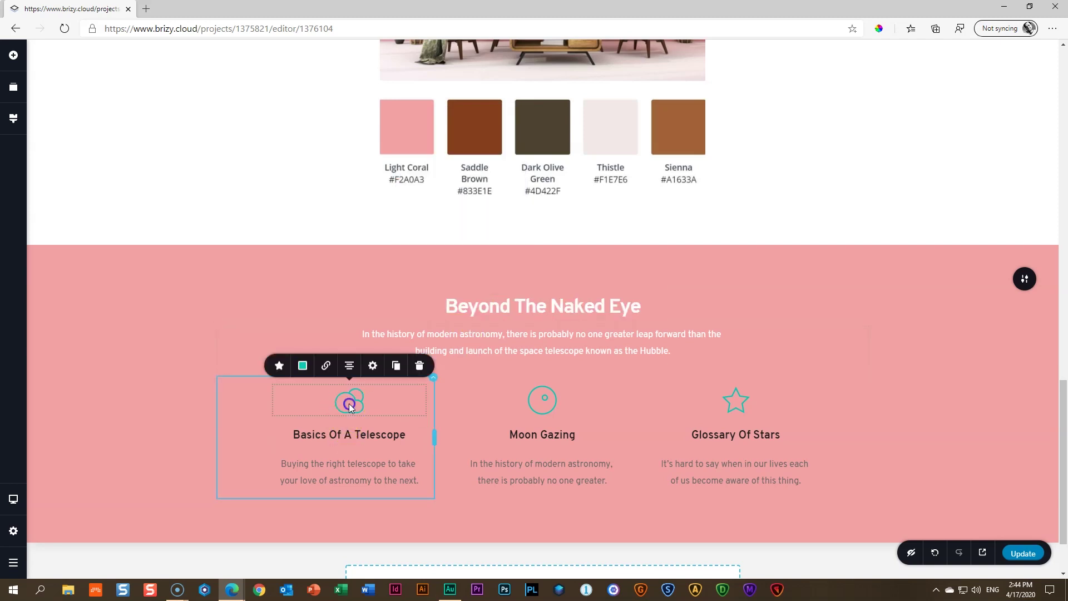
click(306, 371)
click(327, 314)
click(343, 435)
click(268, 407)
click(295, 359)
click(330, 461)
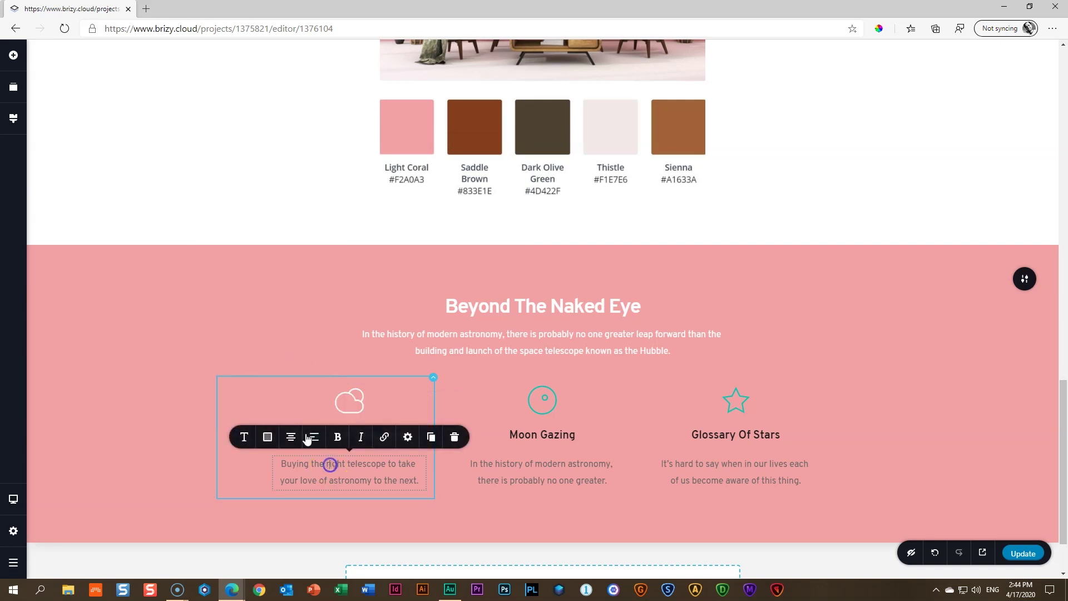
click(268, 436)
click(295, 389)
Turn the Moon Gazing column's moon icon, title and description white
click(526, 426)
click(536, 396)
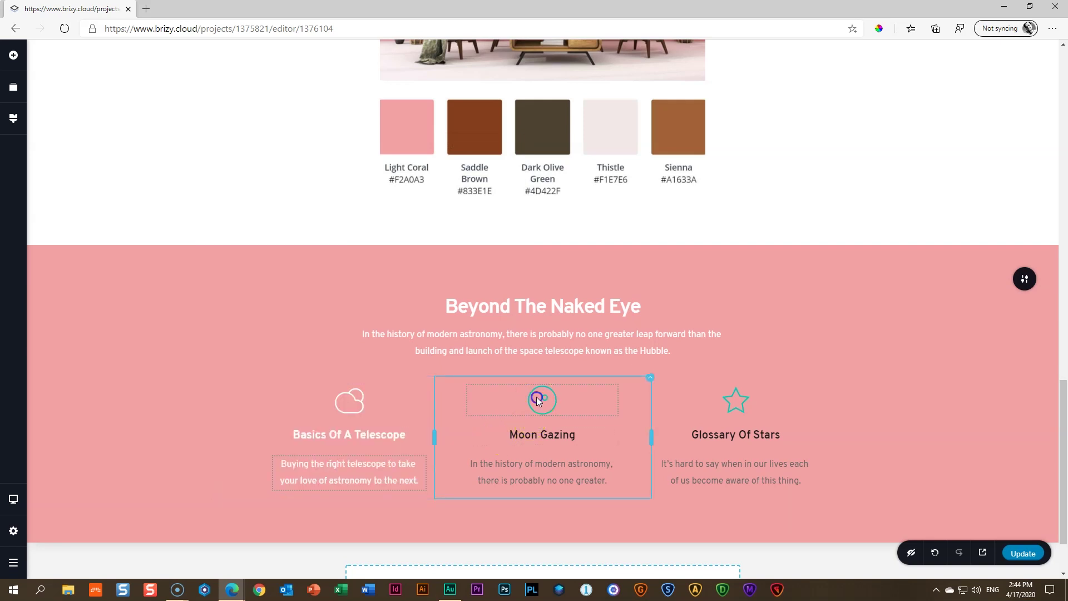
click(496, 366)
click(523, 317)
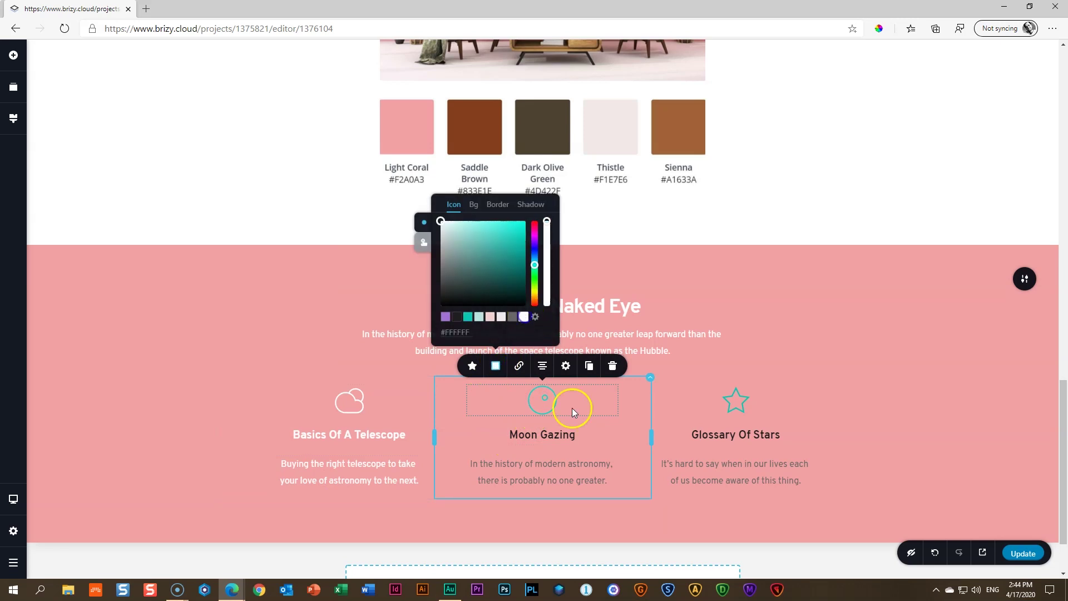
click(538, 435)
click(461, 407)
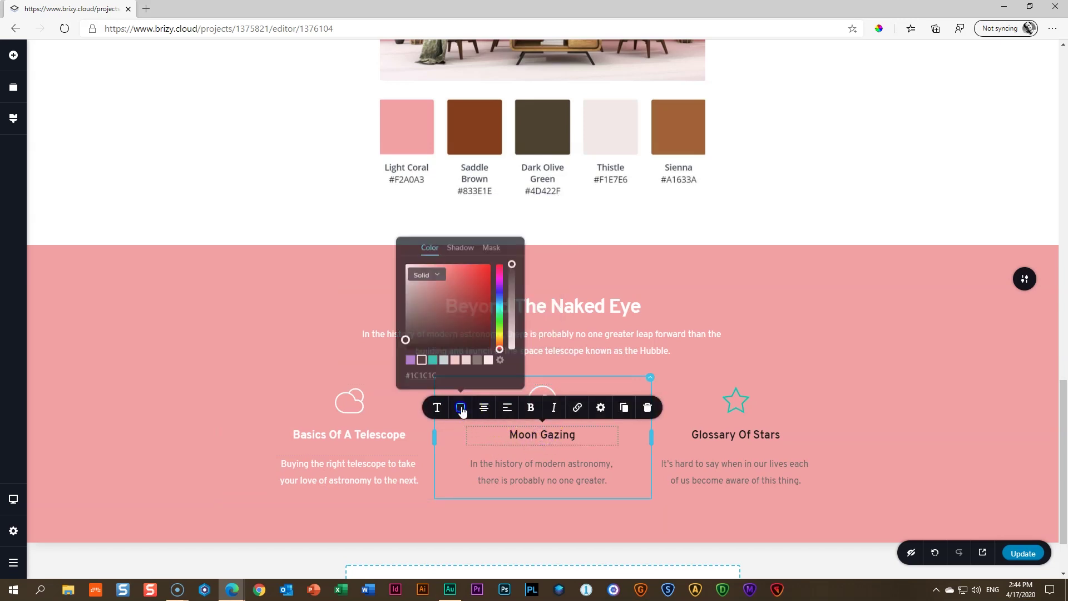
click(493, 358)
click(460, 436)
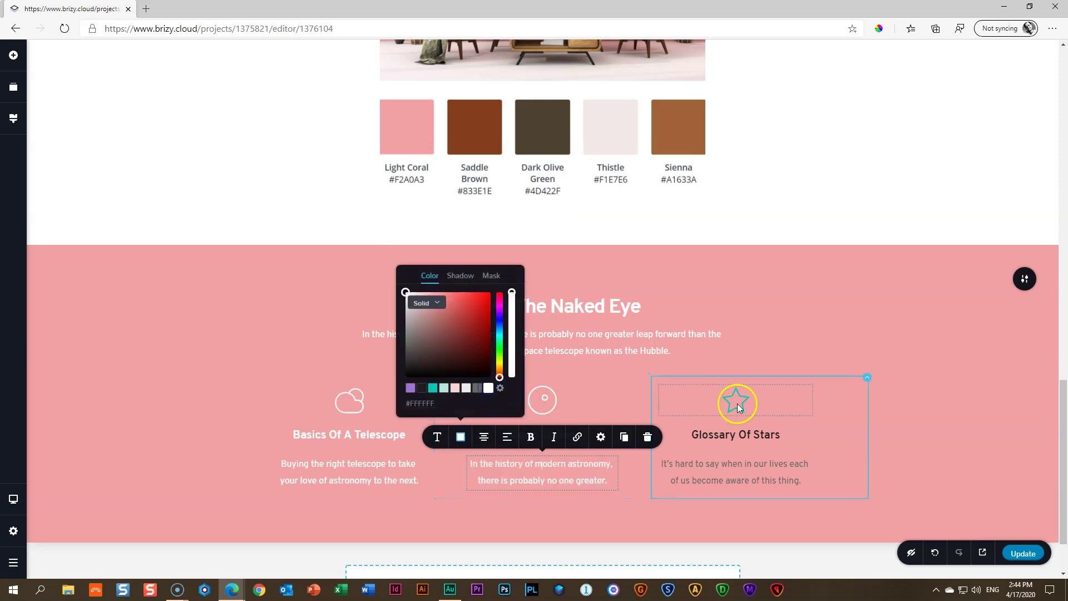
Turn the Glossary Of Stars column's star icon, title and description white
click(735, 401)
click(689, 366)
click(717, 317)
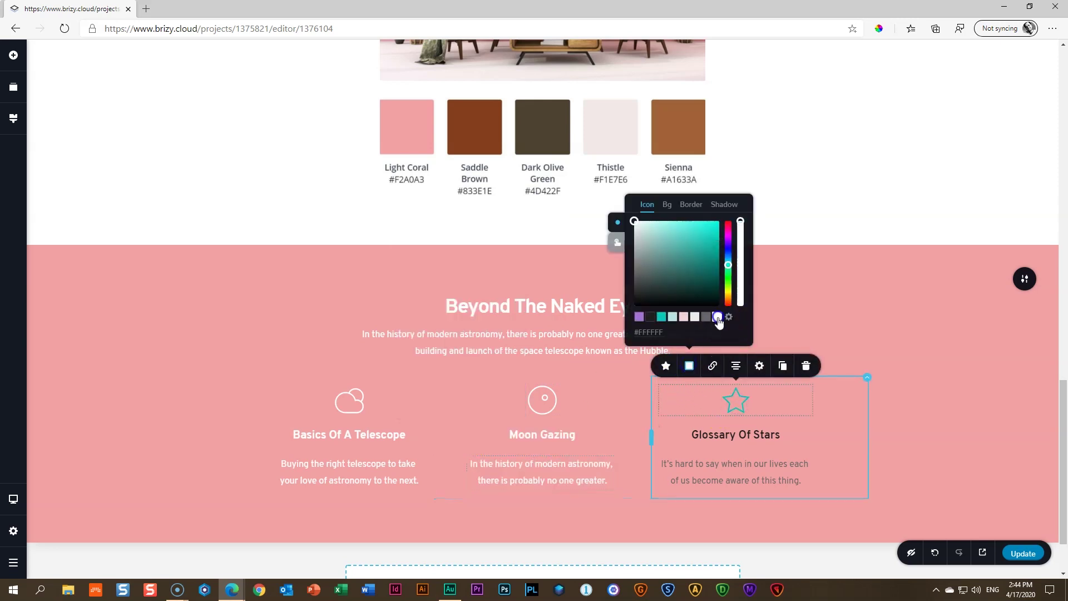
click(742, 435)
click(654, 407)
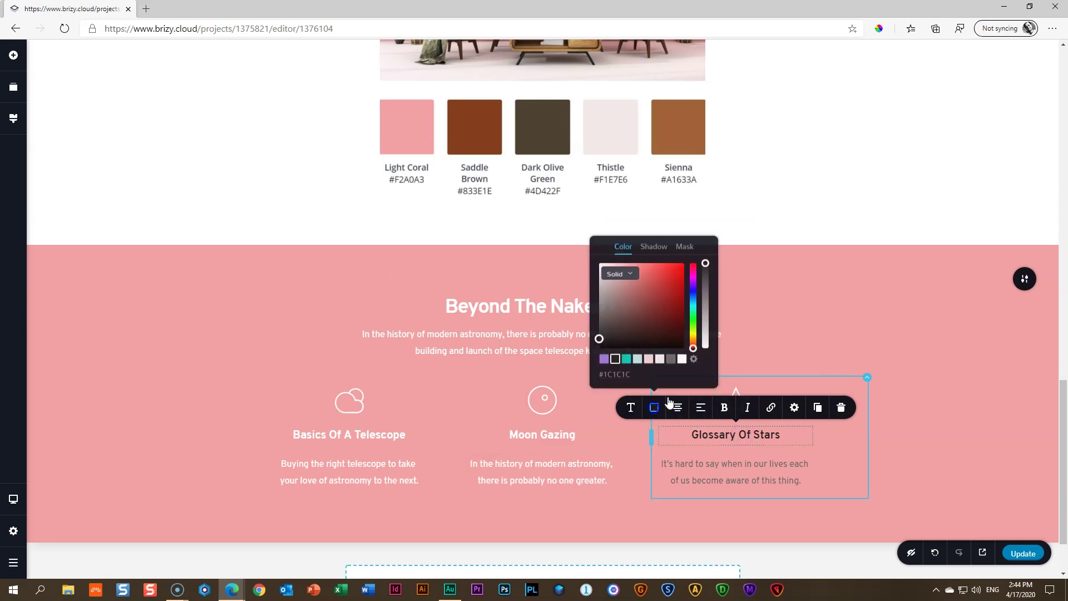
click(683, 359)
click(741, 480)
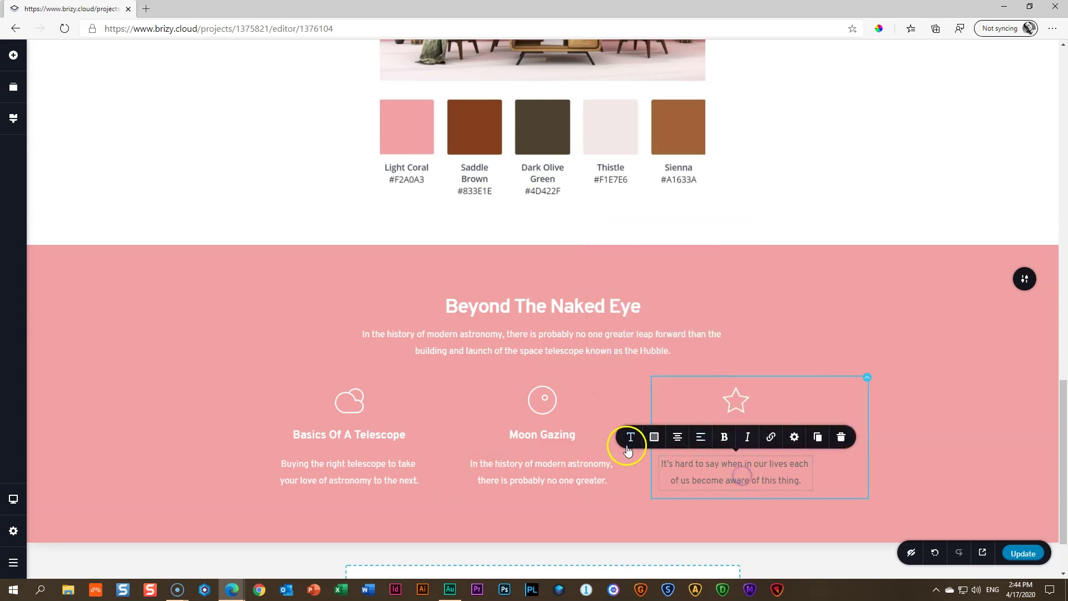
click(654, 437)
click(684, 388)
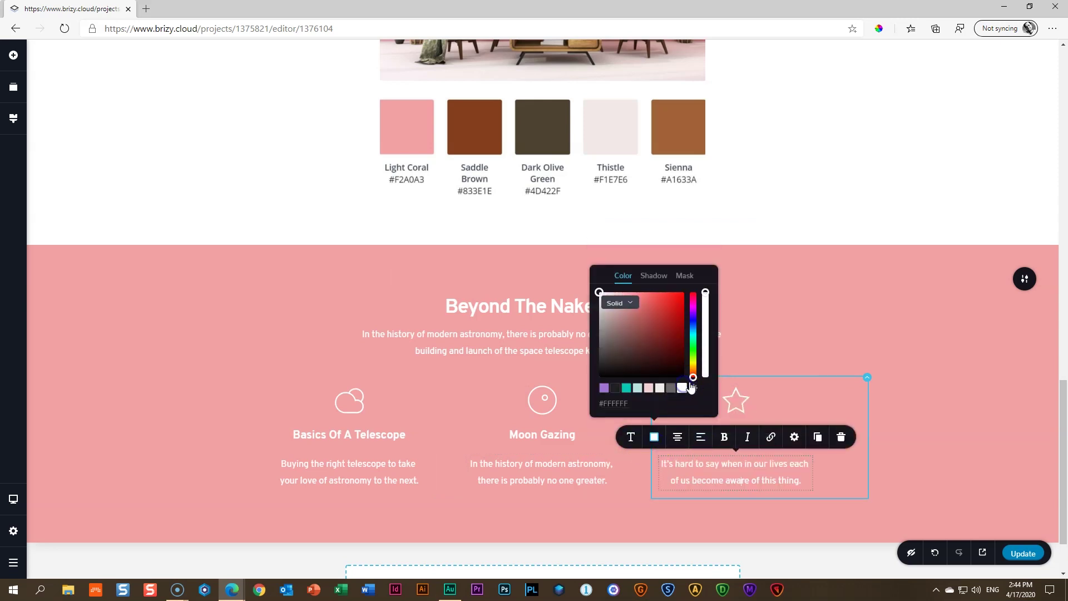
click(921, 360)
Give the heading size 72, letter spacing -3.5 and Black weight
click(562, 316)
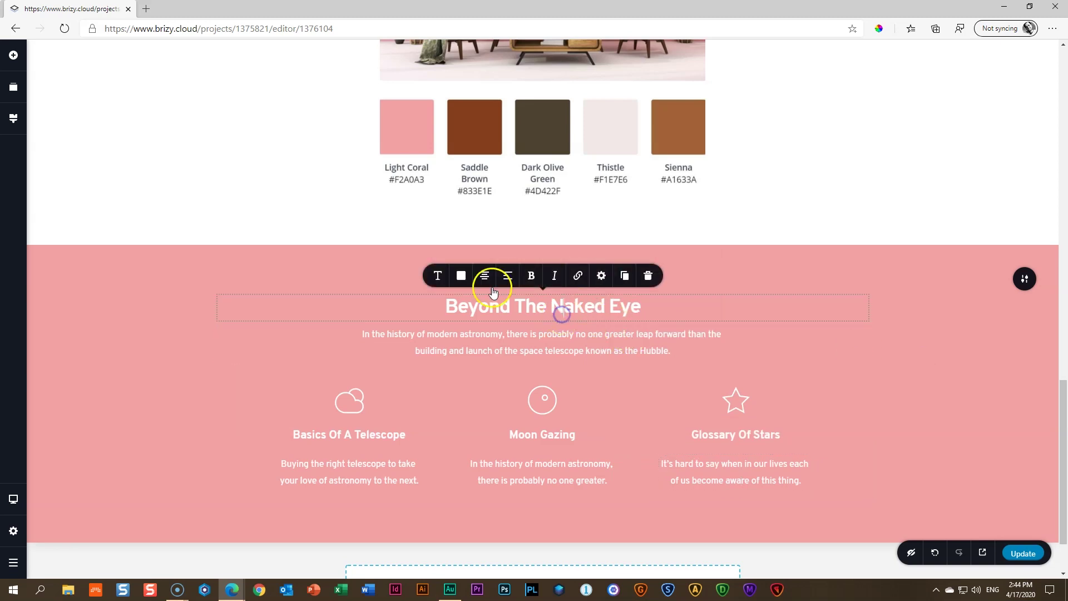
click(440, 277)
double_click(469, 201)
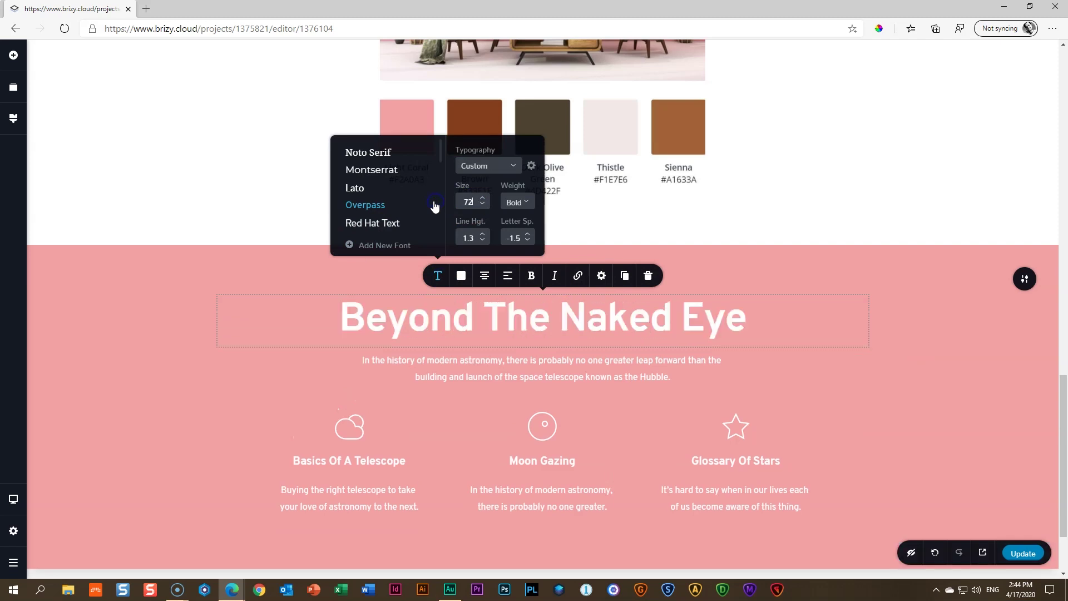
click(481, 207)
click(528, 241)
click(528, 241)
click(528, 242)
click(527, 241)
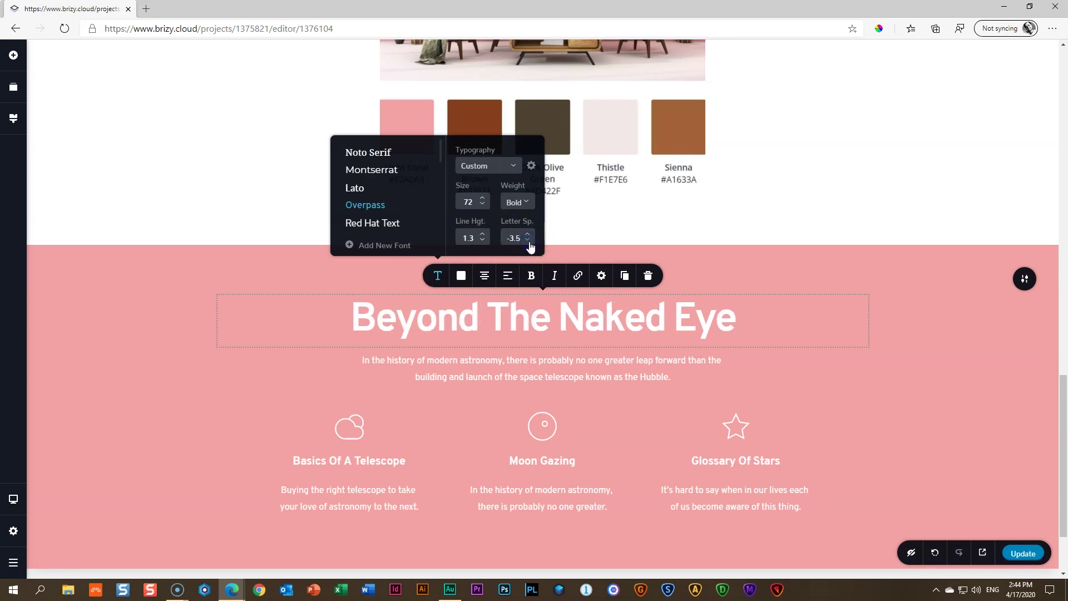
click(528, 202)
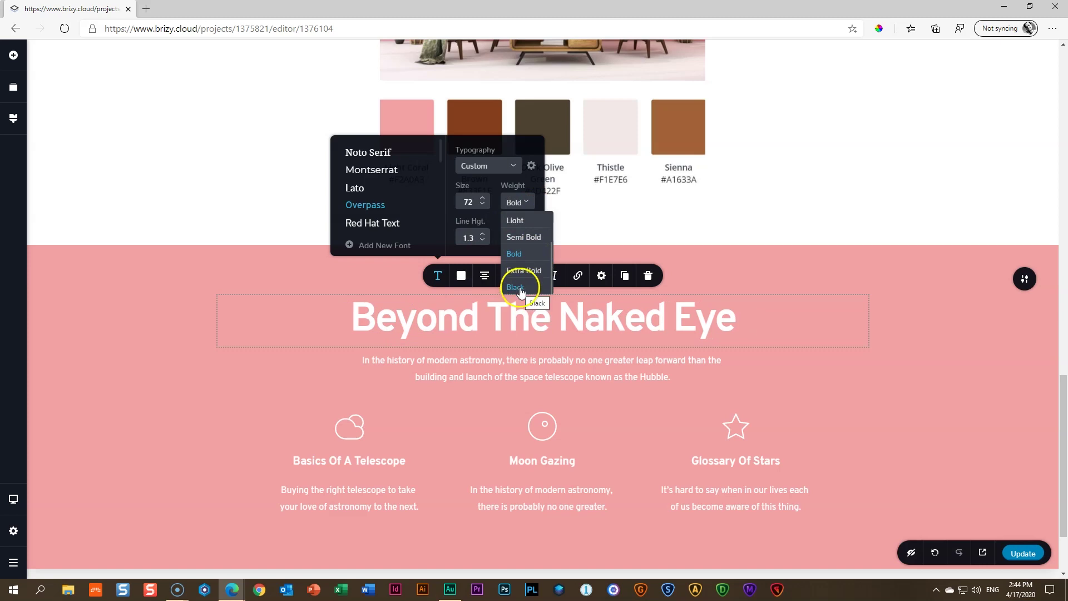
click(515, 287)
click(872, 342)
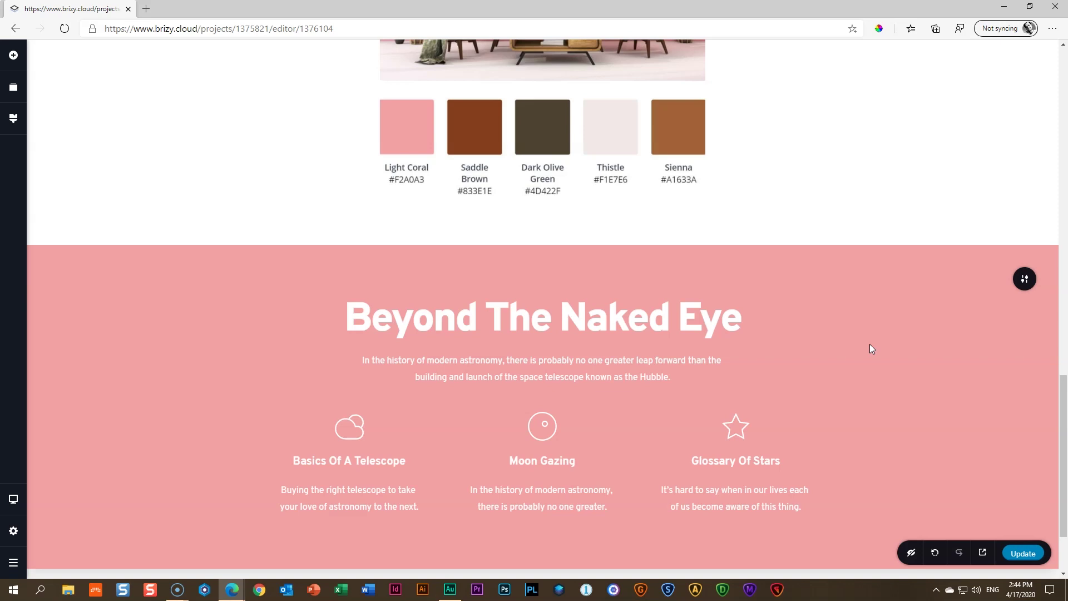
Browse the block library without adding anything, then set the pink section's top padding to 113px and deepen its bottom padding
scroll(870, 356, down, 2)
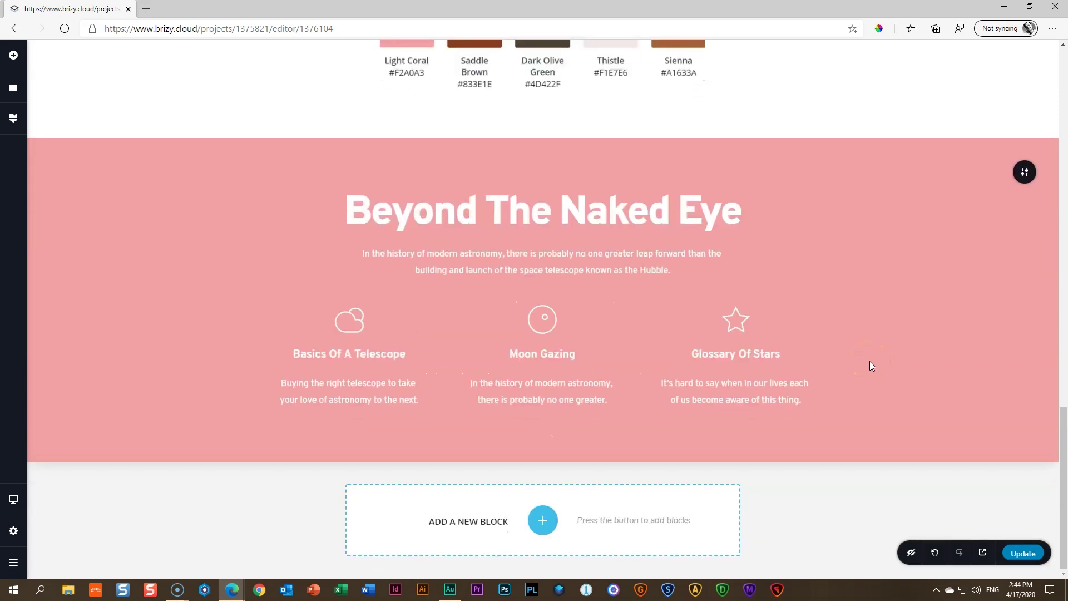
click(542, 520)
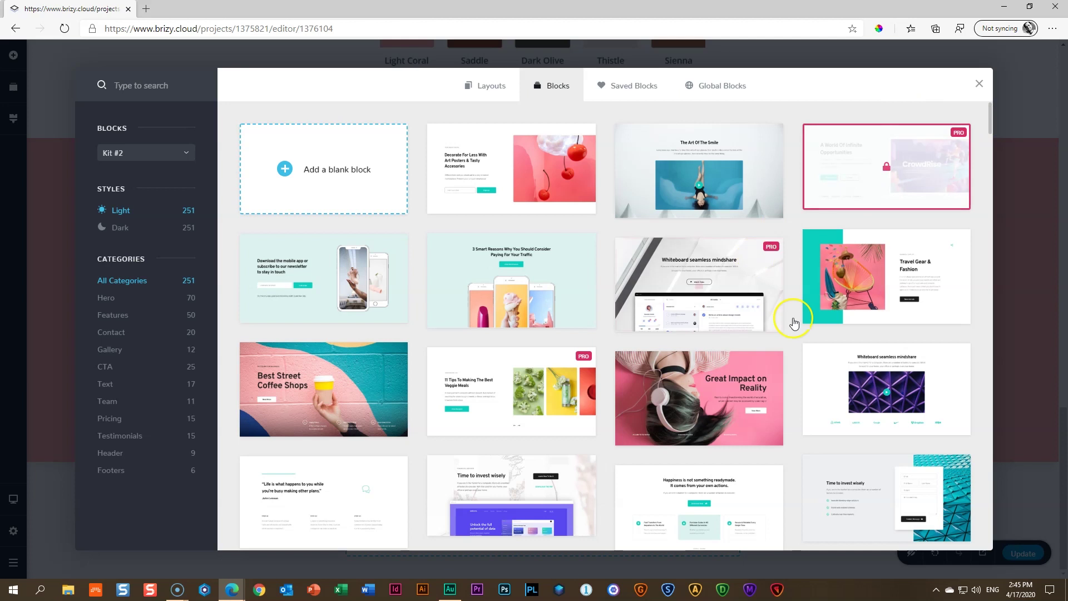
scroll(801, 314, down, 6)
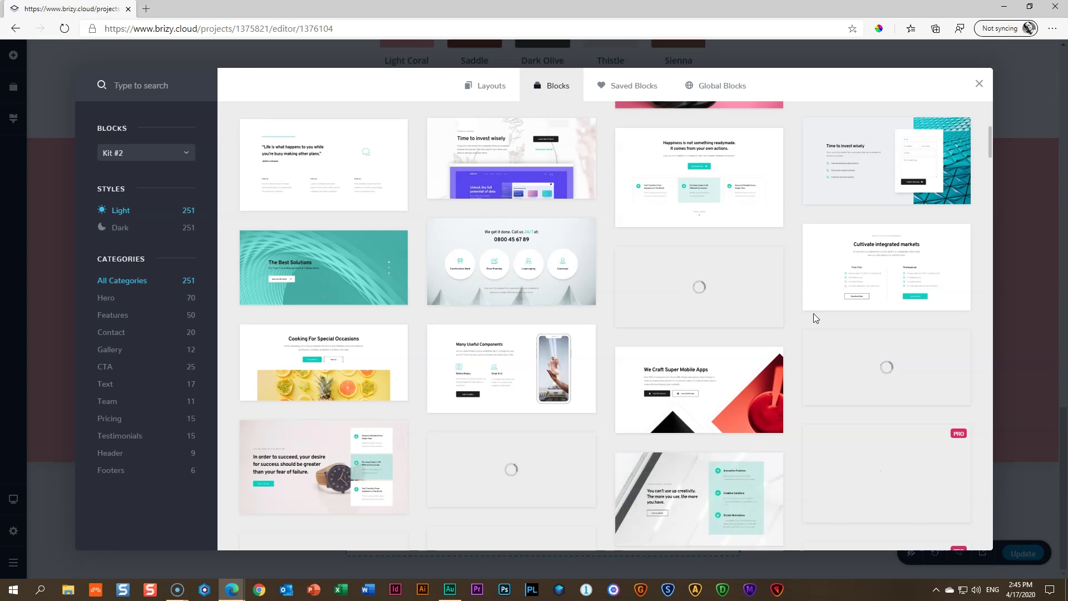
click(876, 305)
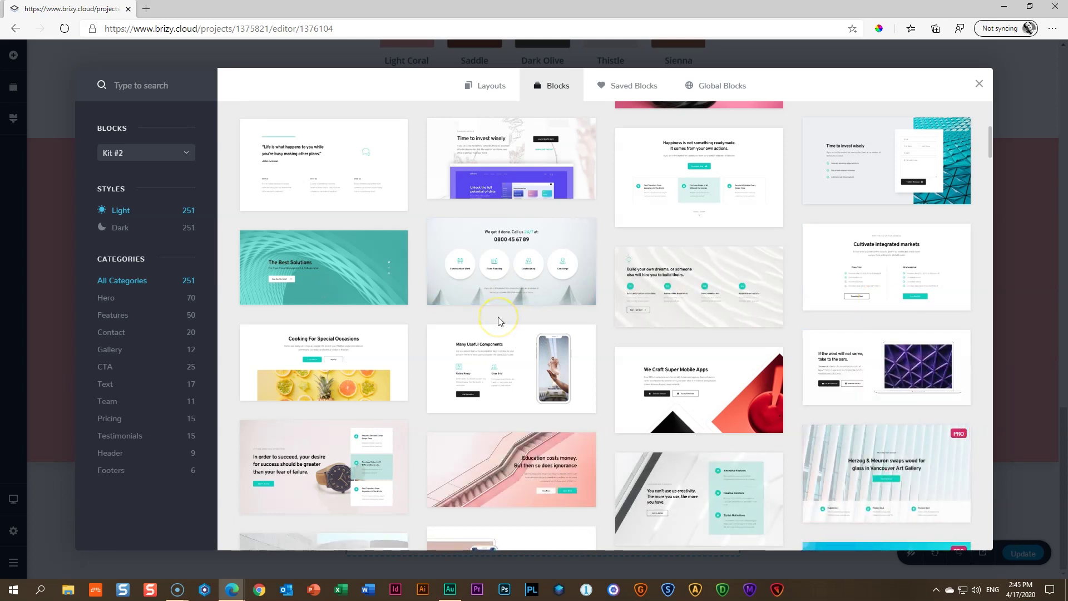
click(978, 84)
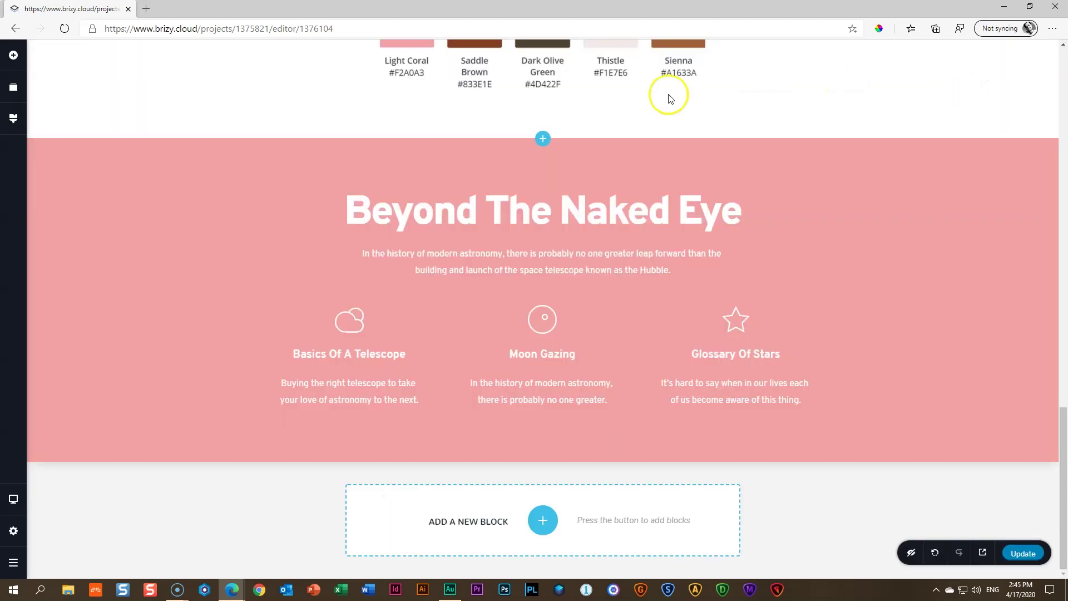
drag(619, 169, 620, 187)
drag(629, 452, 632, 471)
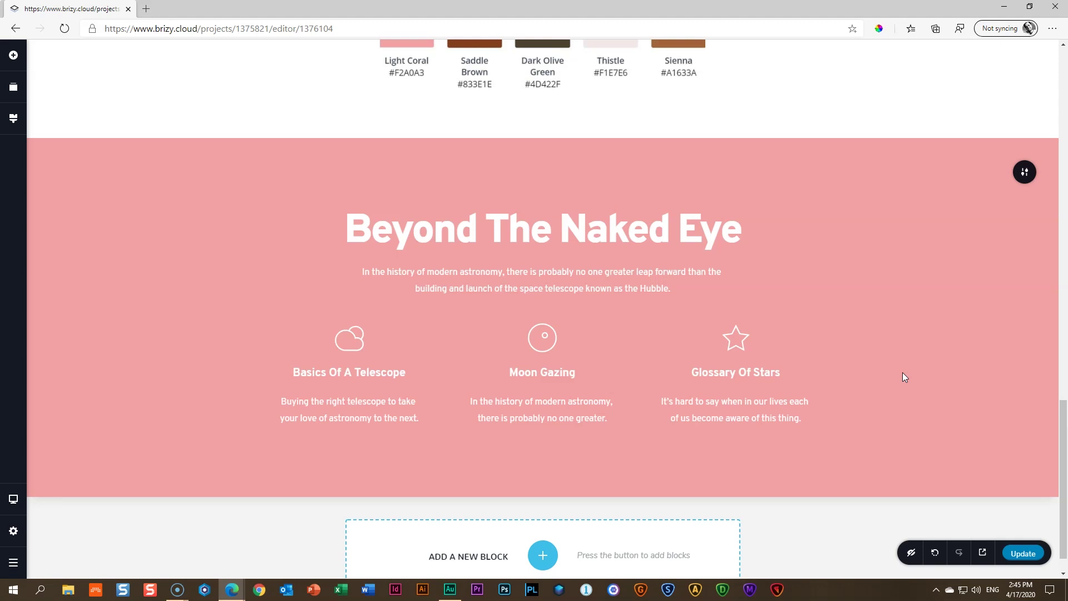
Open the full styling settings of the colour-swatch section
click(1018, 179)
scroll(943, 295, up, 15)
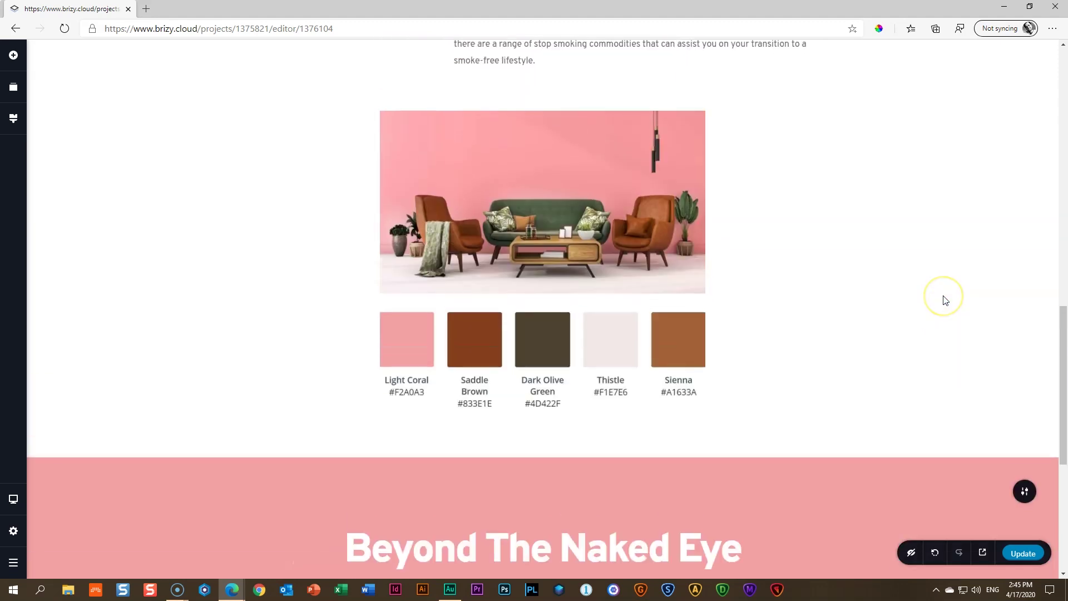
scroll(942, 301, down, 11)
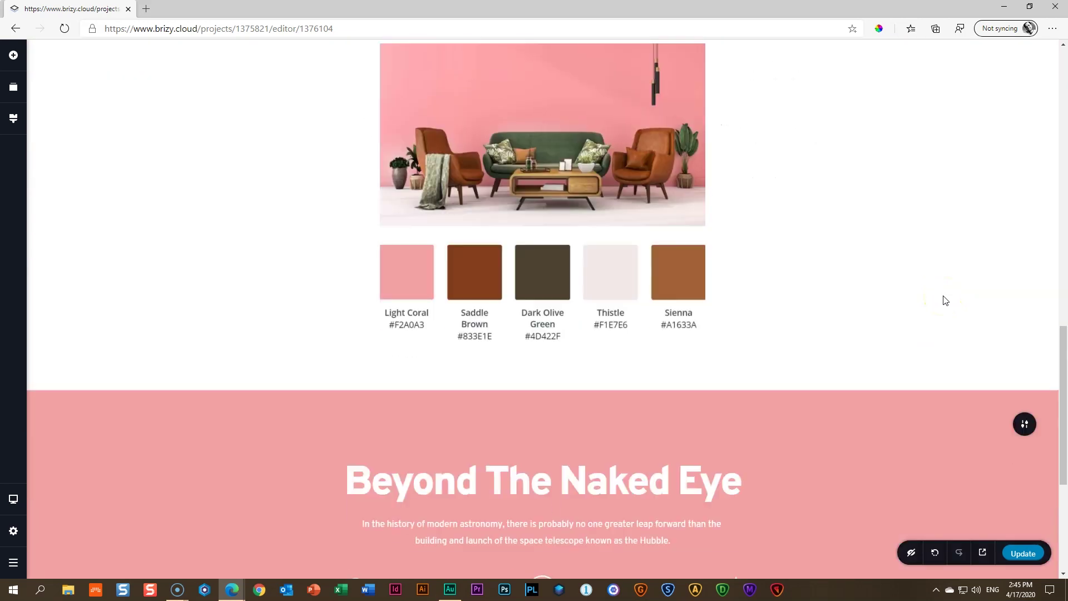
scroll(944, 300, up, 4)
click(1008, 281)
click(1023, 297)
click(973, 297)
click(962, 266)
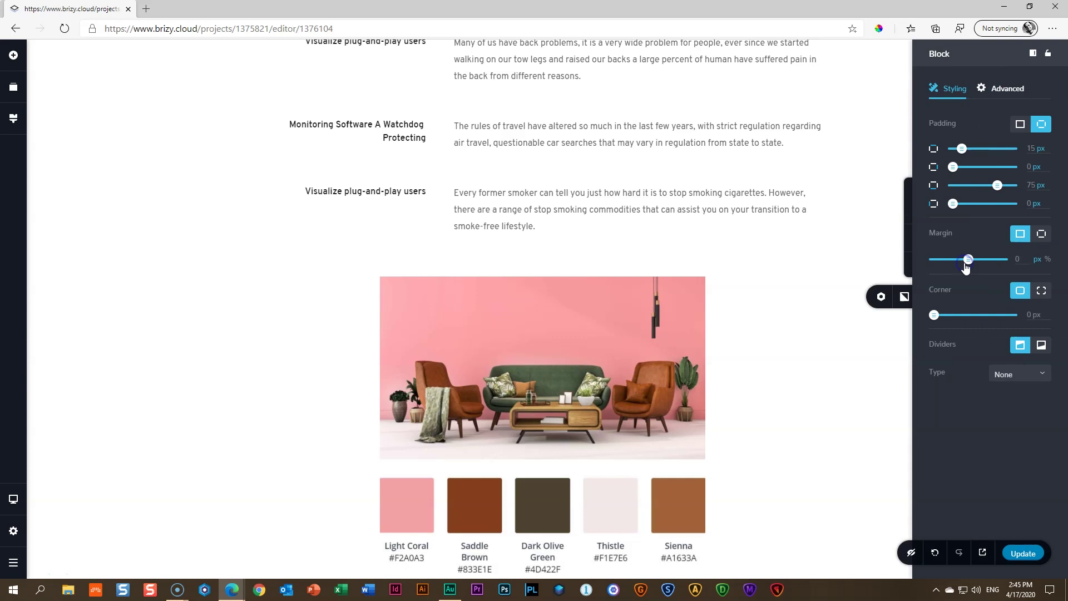
scroll(865, 262, down, 6)
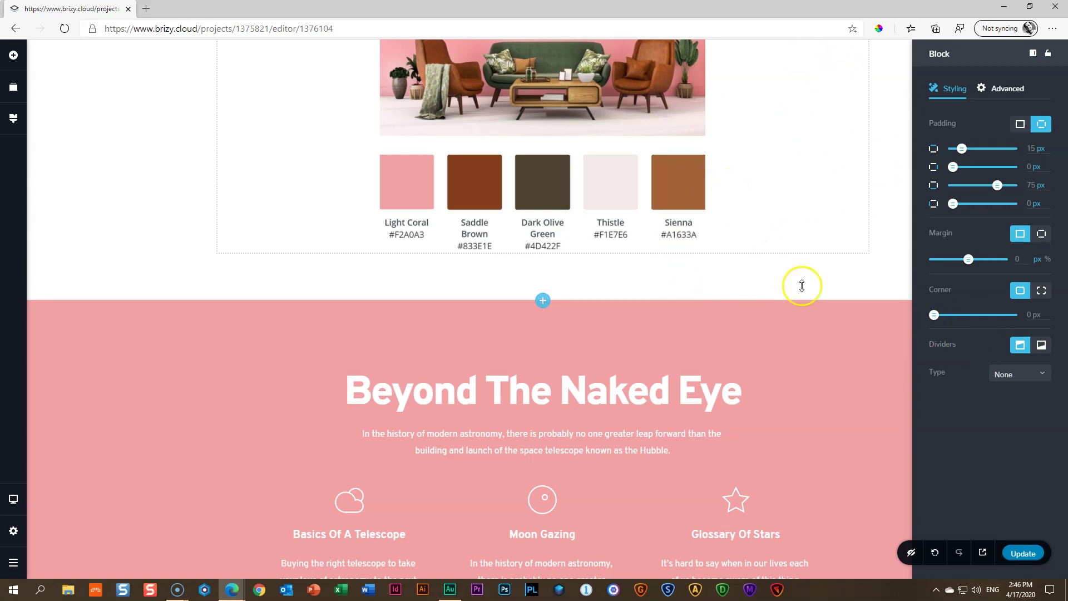
Give the swatch section a jagged mountain bottom divider
click(1046, 348)
click(1006, 374)
scroll(1027, 414, down, 4)
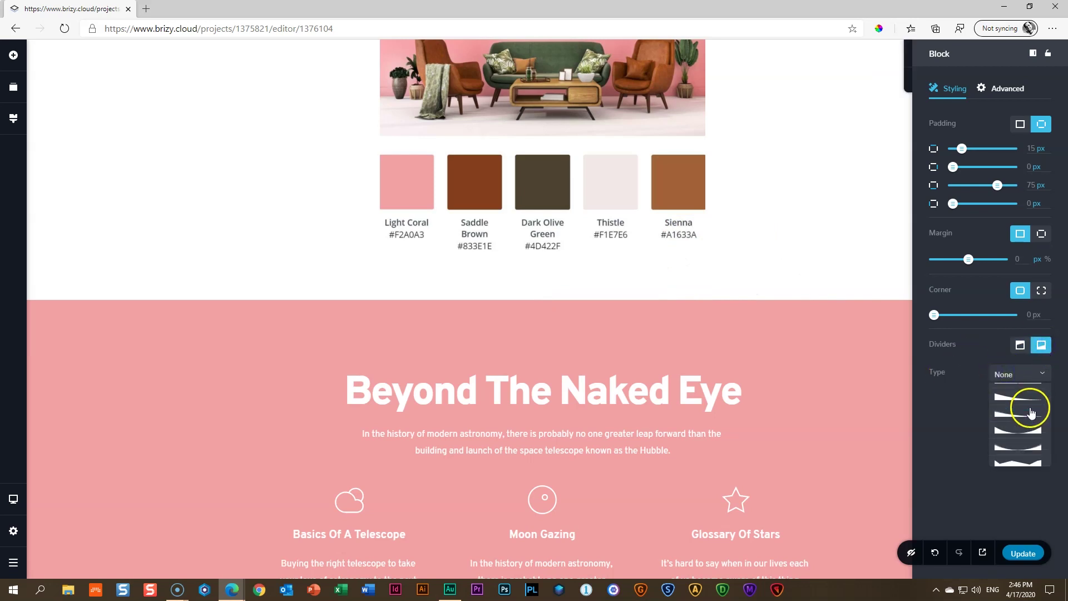
scroll(1031, 416, down, 3)
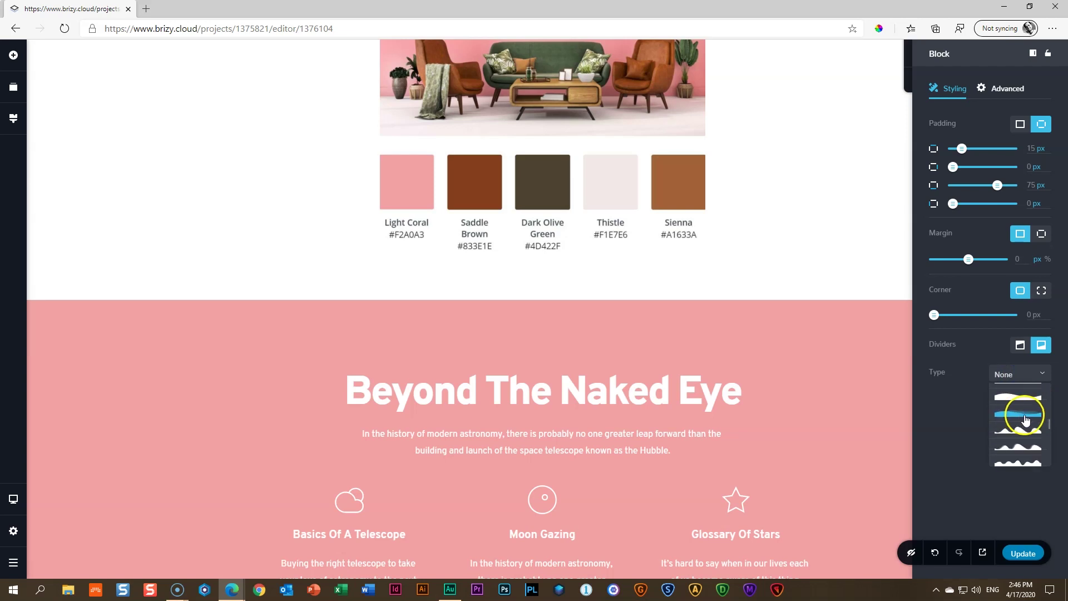
scroll(1026, 420, up, 3)
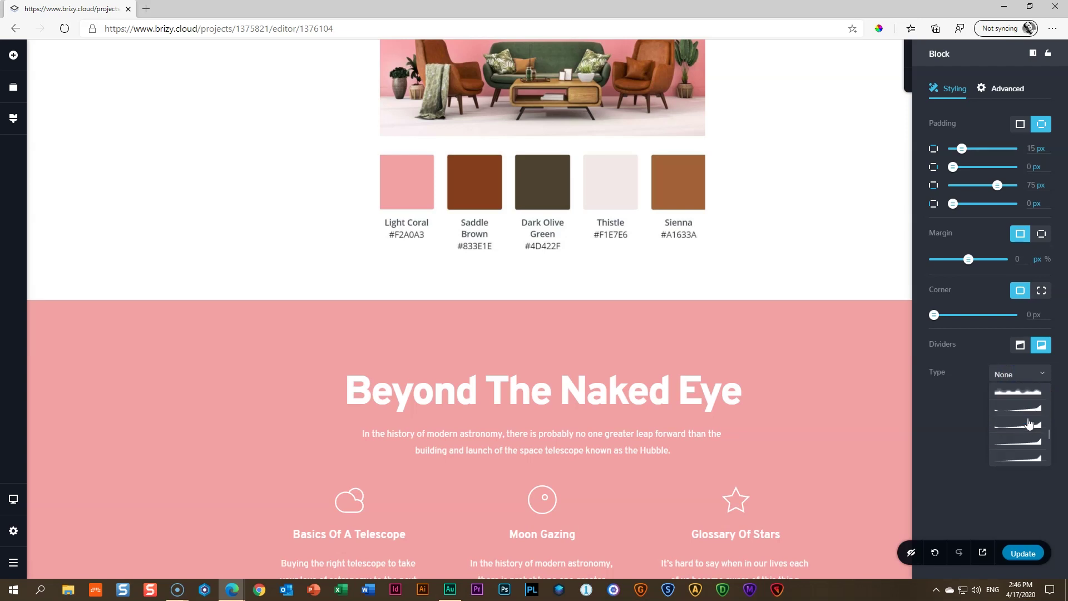
scroll(1029, 424, up, 2)
scroll(1029, 424, up, 2)
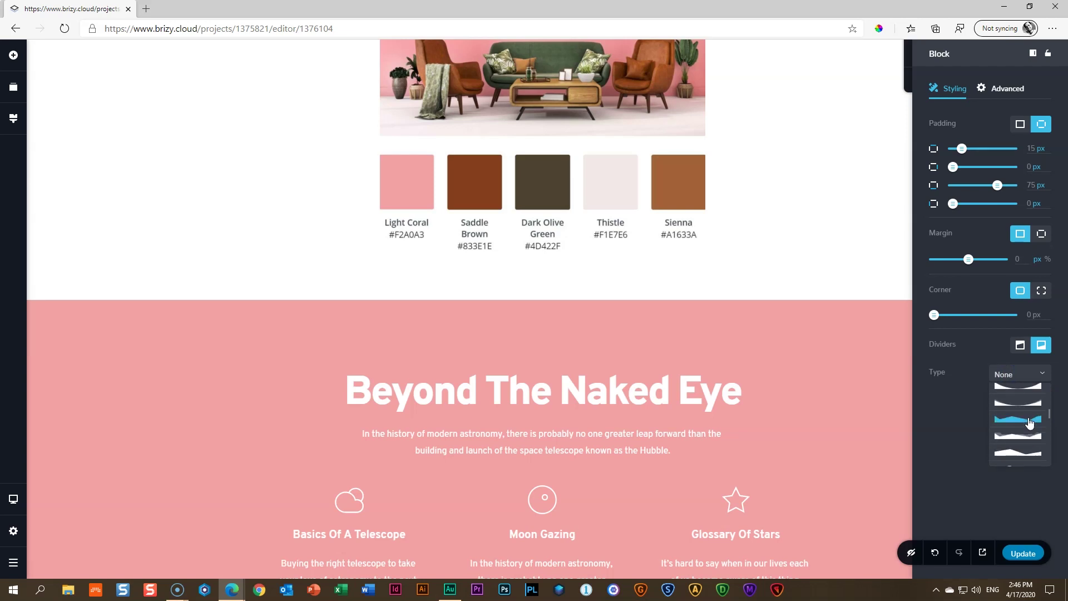
click(1018, 434)
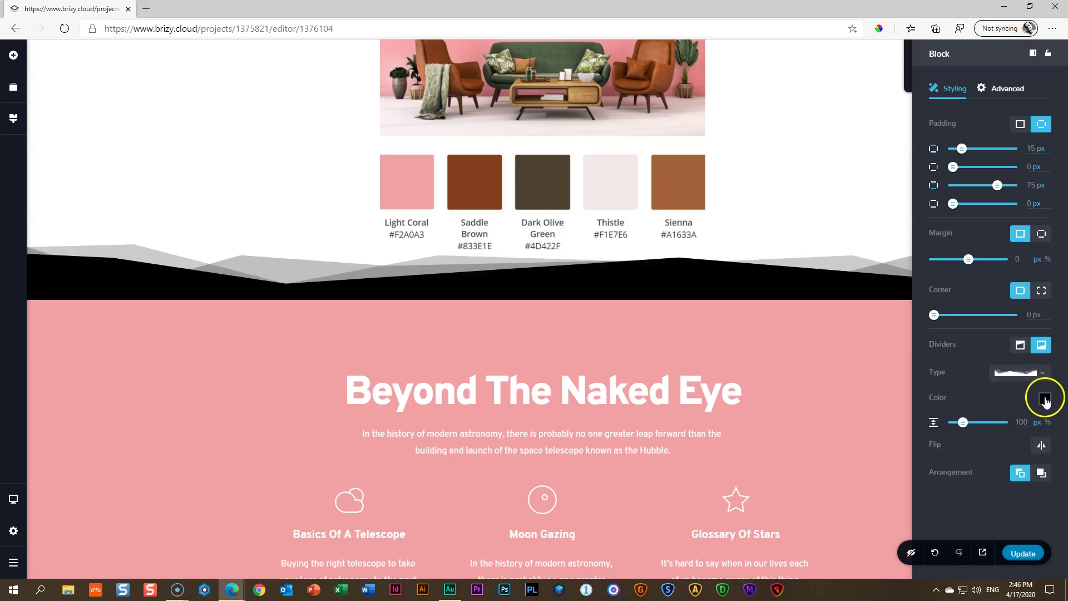
Colour the mountain divider pink #F1A0A4
click(1045, 398)
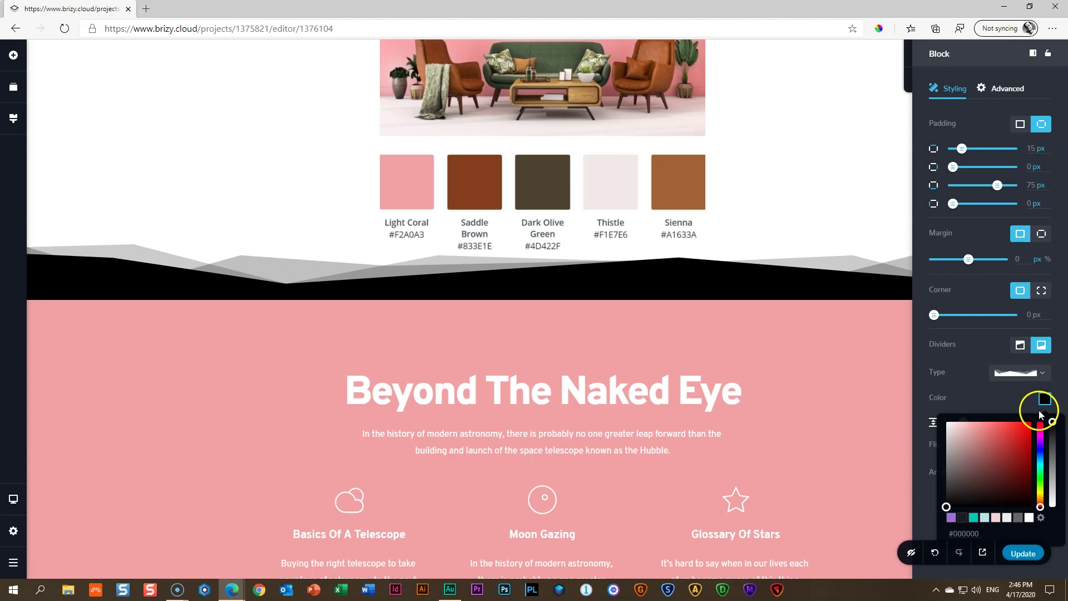
double_click(964, 532)
text(#F1A0A4)
click(889, 478)
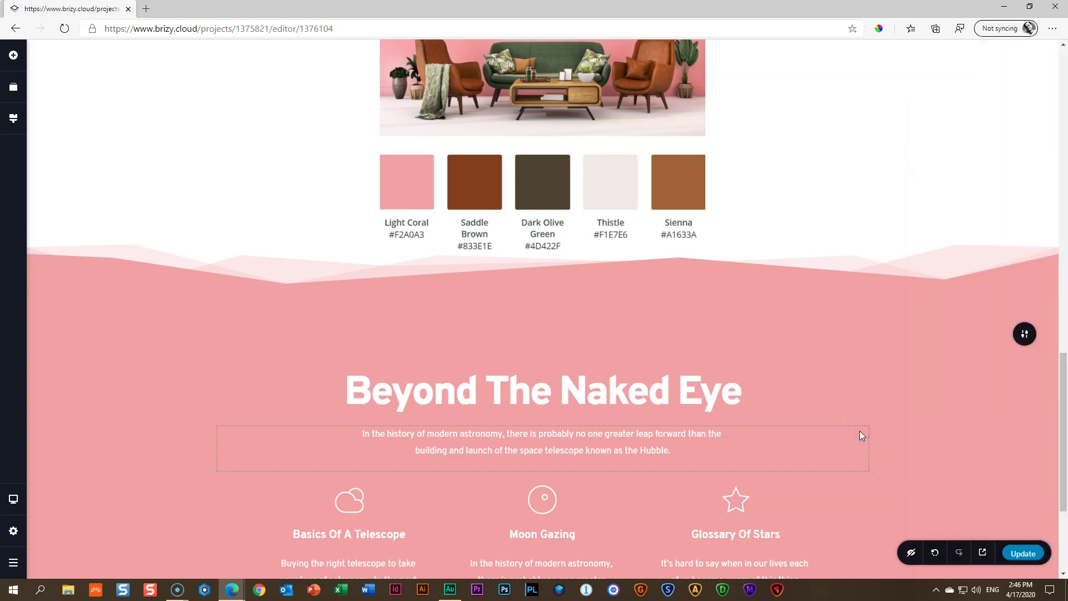
Drag the Beyond The Naked Eye section's top spacing down to 68px, then back up again
mouse_move(753, 356)
drag(563, 350, 563, 323)
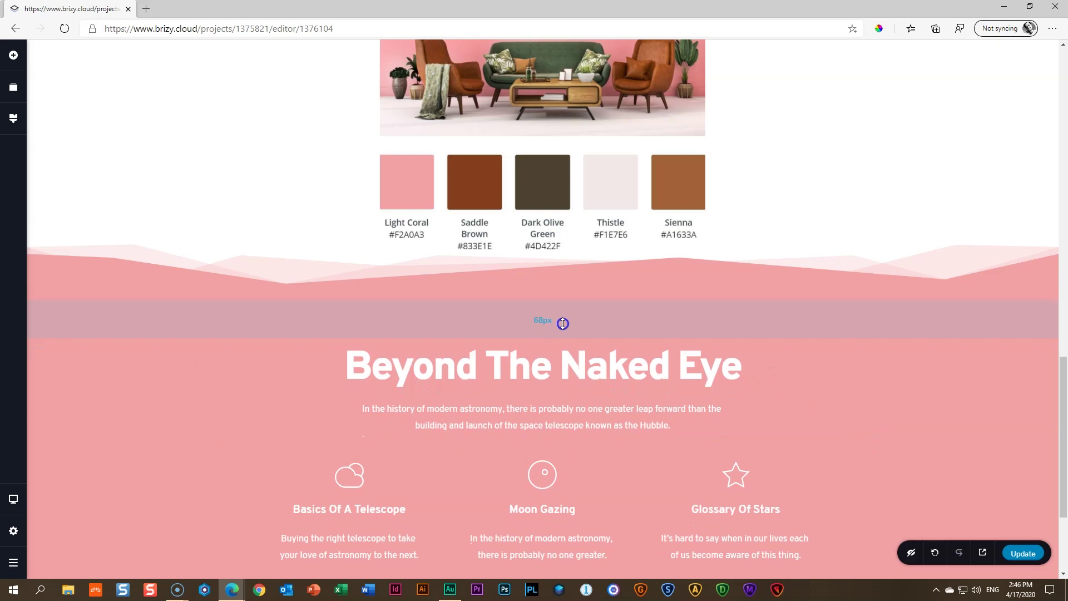
mouse_move(930, 272)
drag(930, 272, 929, 299)
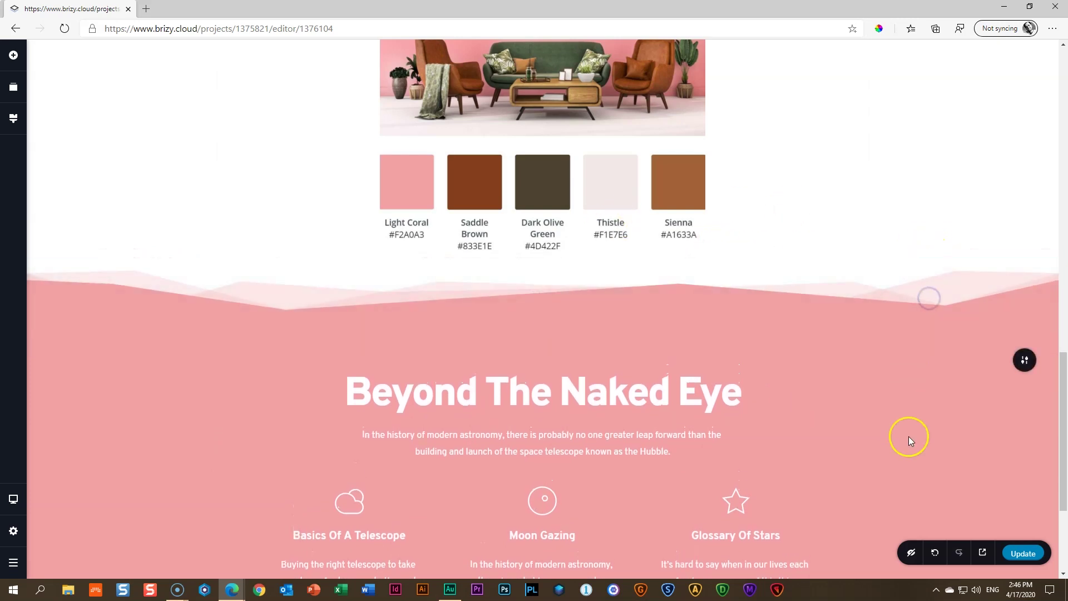
scroll(908, 436, down, 2)
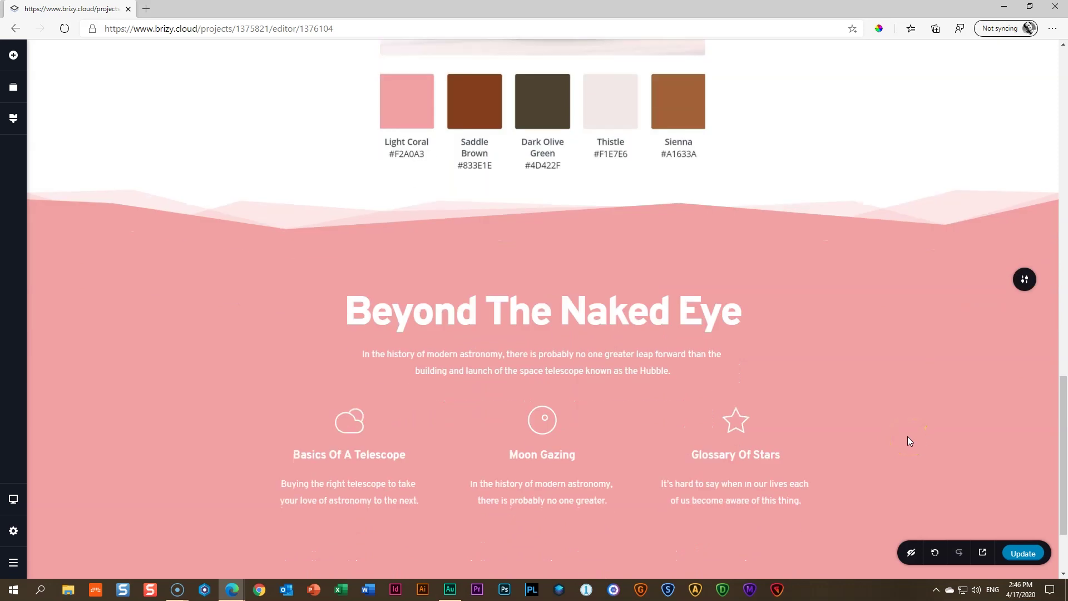
Insert the Get in Touch block from the library's Contact category below the pink section
scroll(723, 300, down, 3)
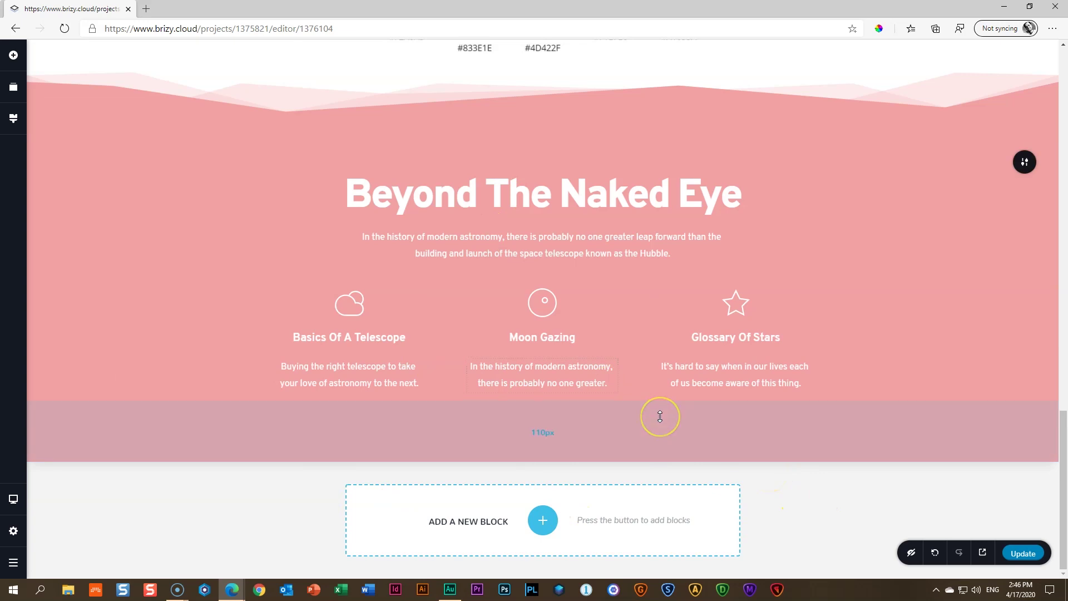
click(543, 521)
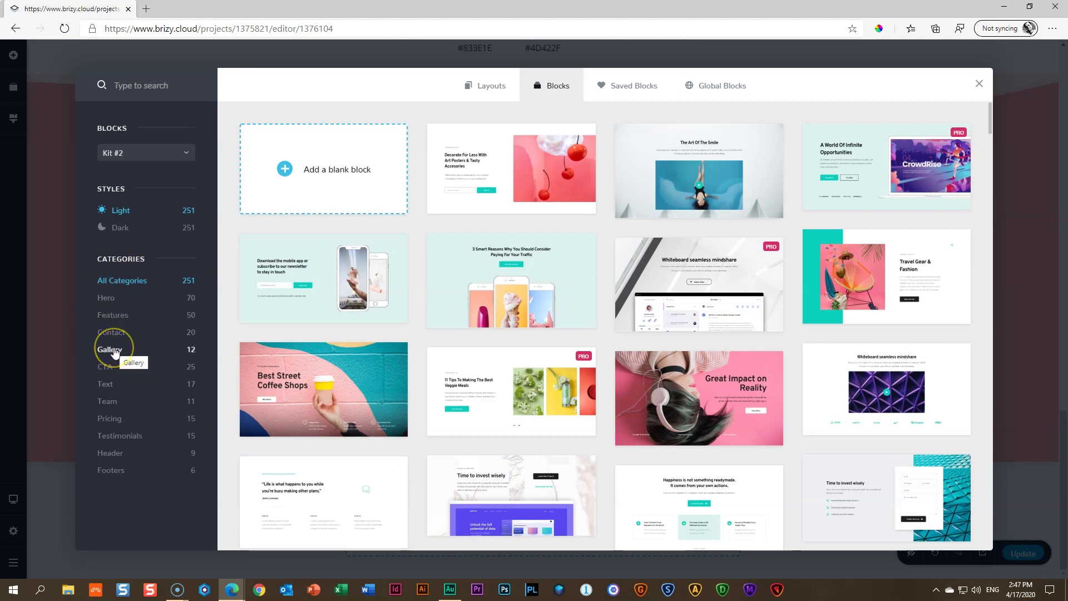
click(111, 334)
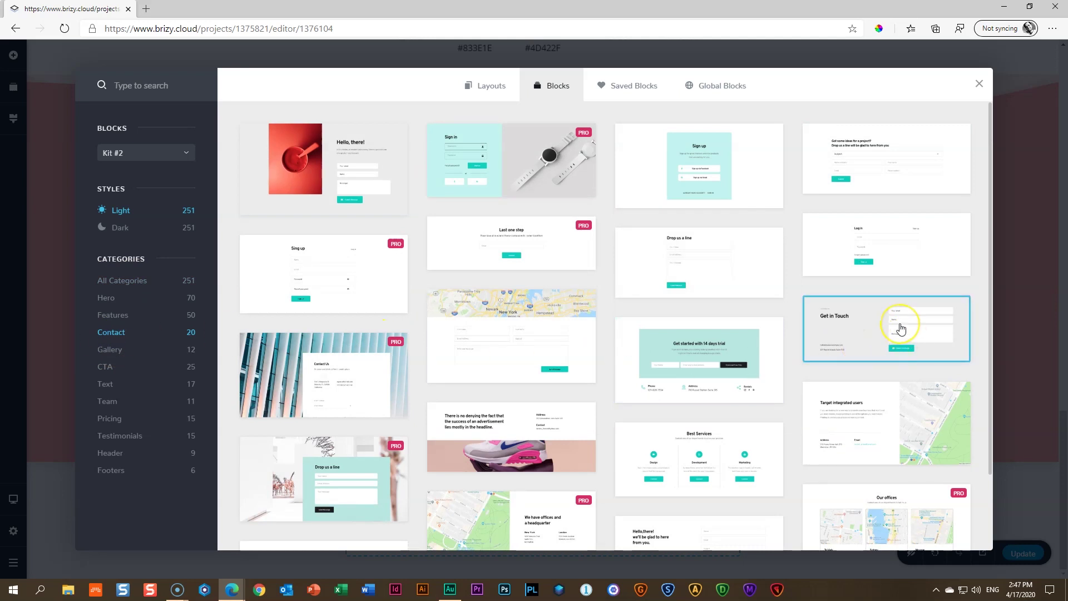
click(901, 328)
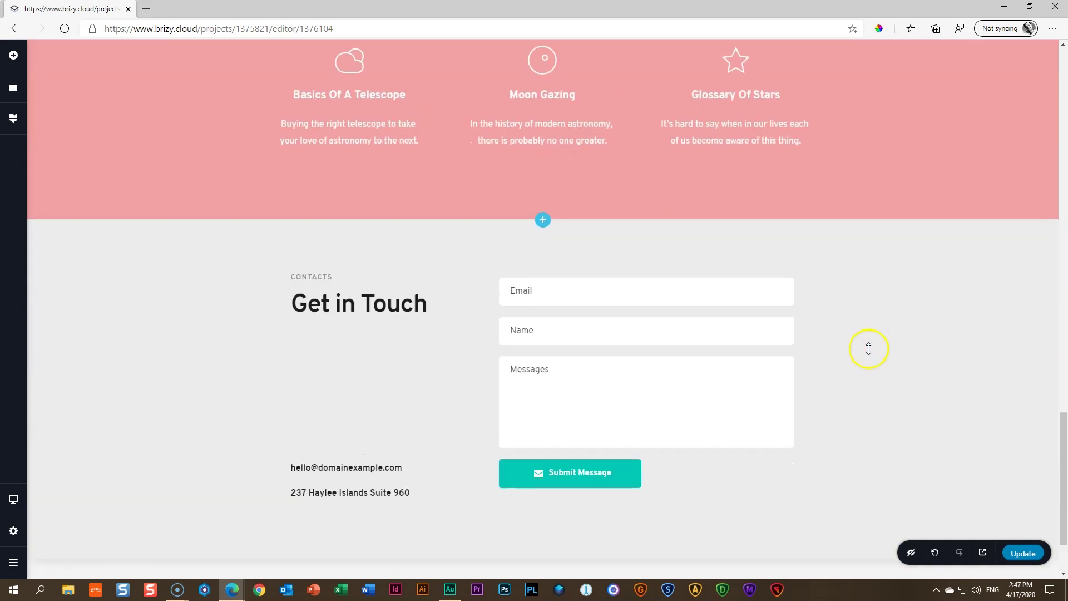
Add a wave divider to the top of the contact section
mouse_move(1018, 238)
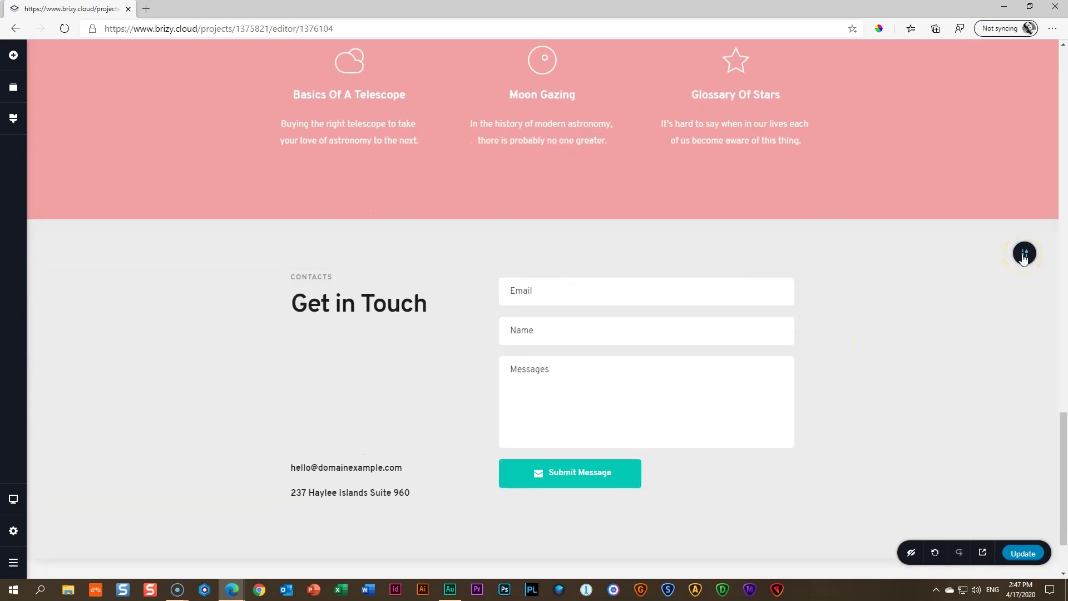
click(1023, 255)
click(973, 253)
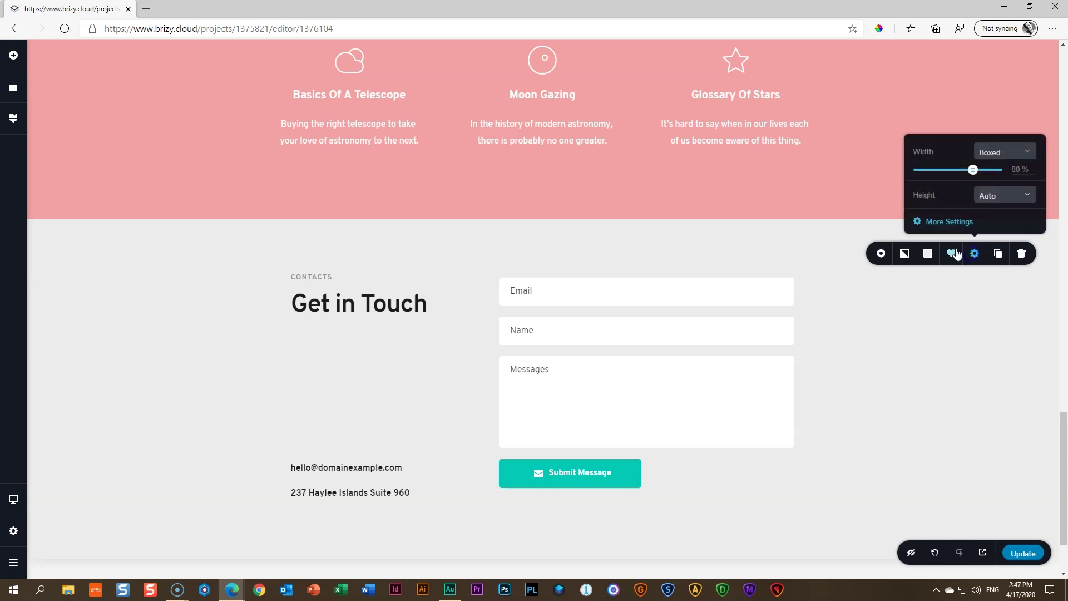
click(952, 226)
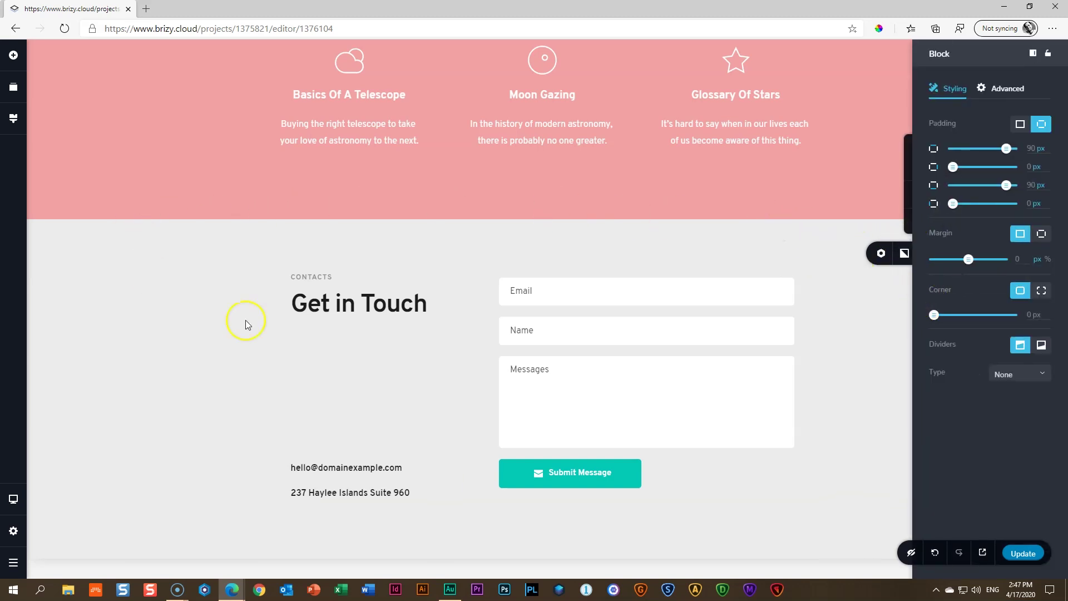
click(1013, 374)
scroll(1022, 412, down, 3)
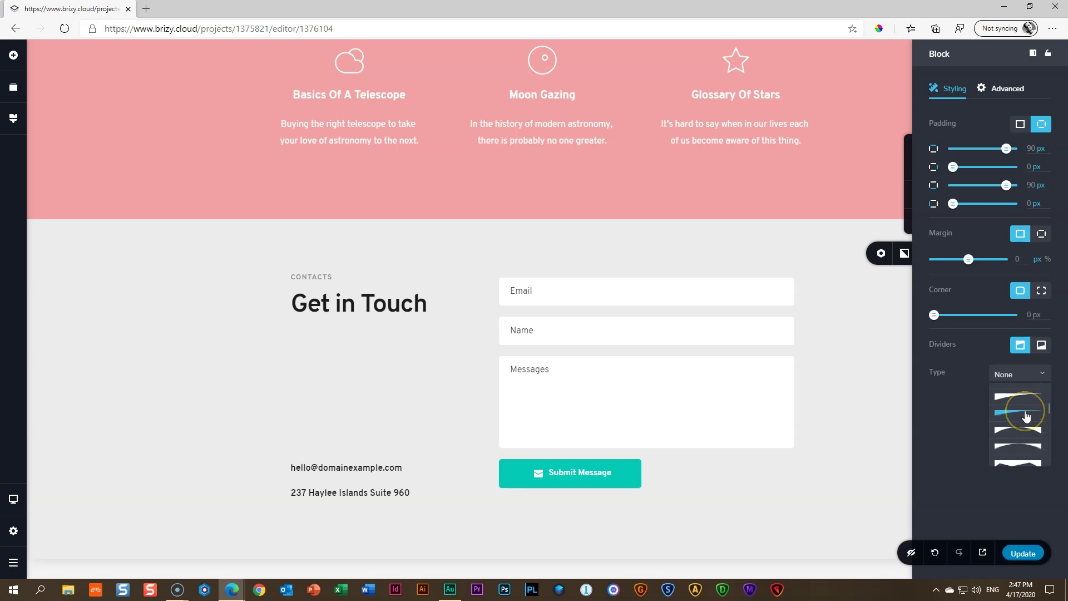
click(1024, 461)
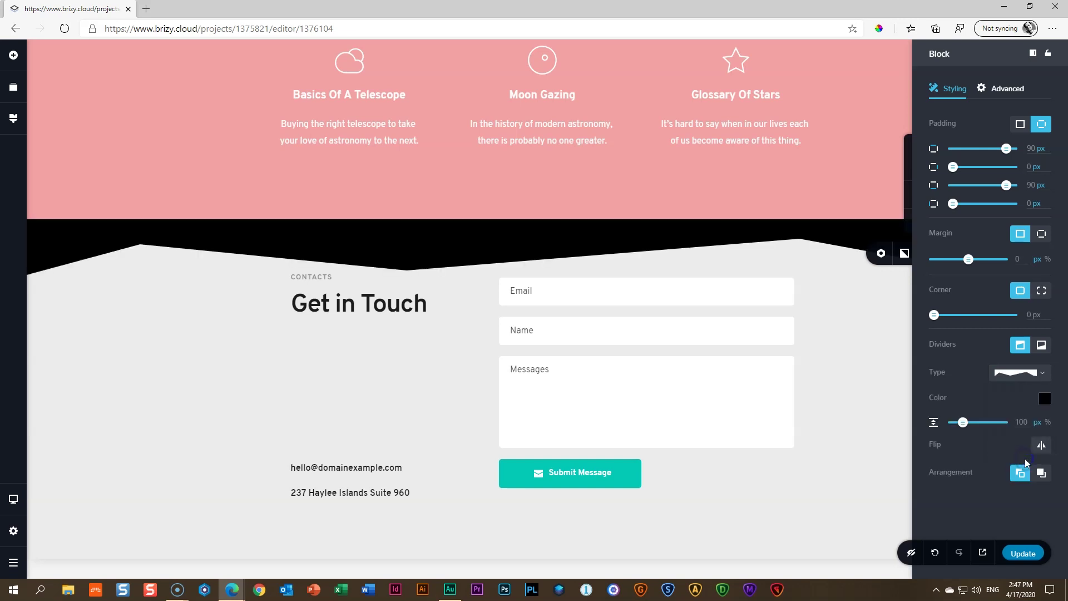
Change the contact section's divider to a pink layered mountain shape
click(1038, 374)
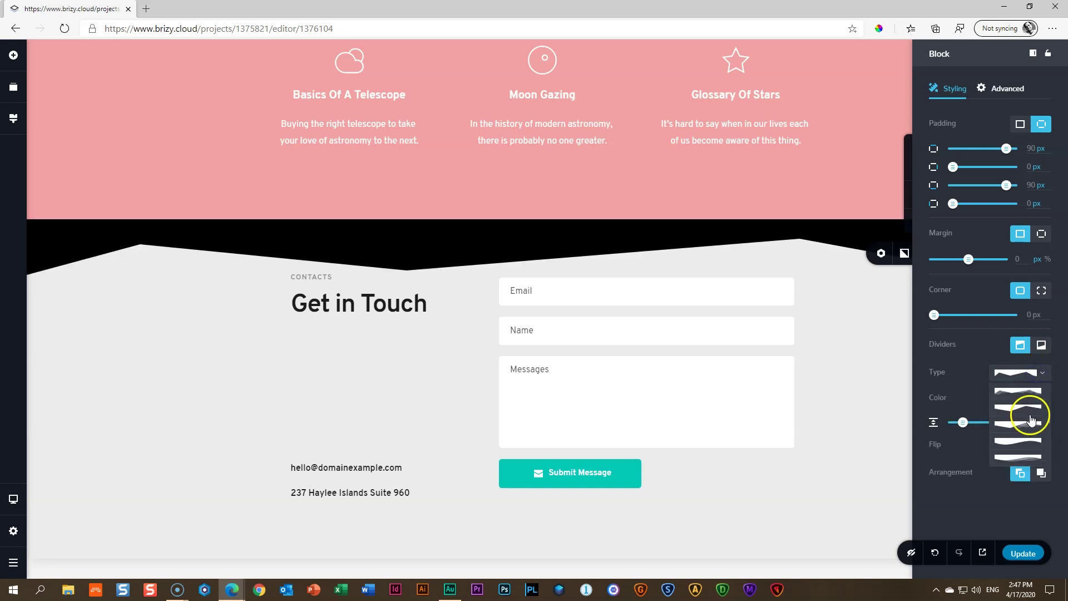
click(1034, 440)
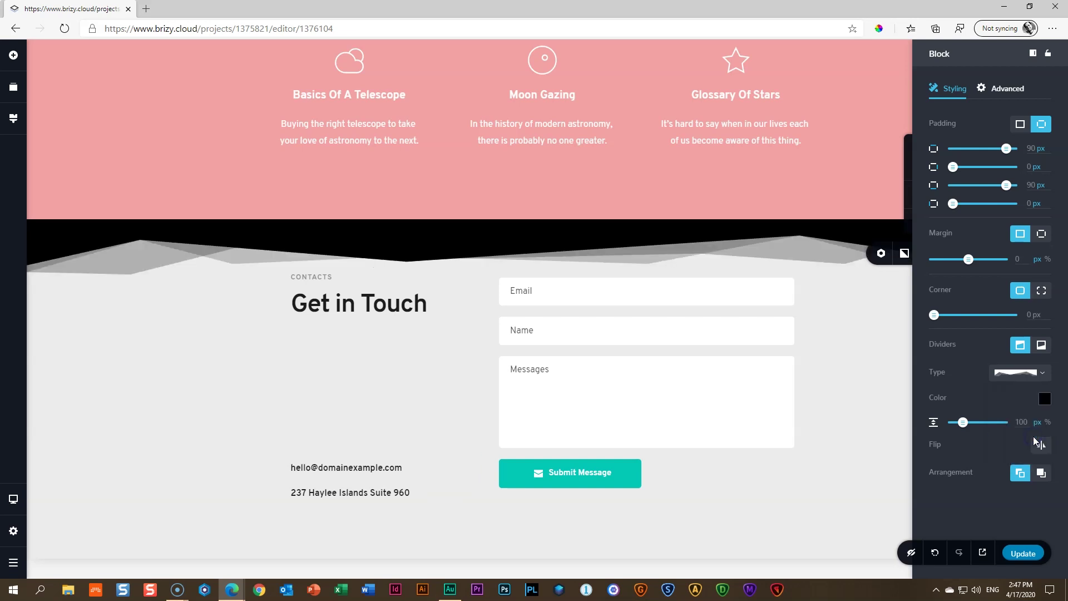
click(1044, 398)
click(977, 531)
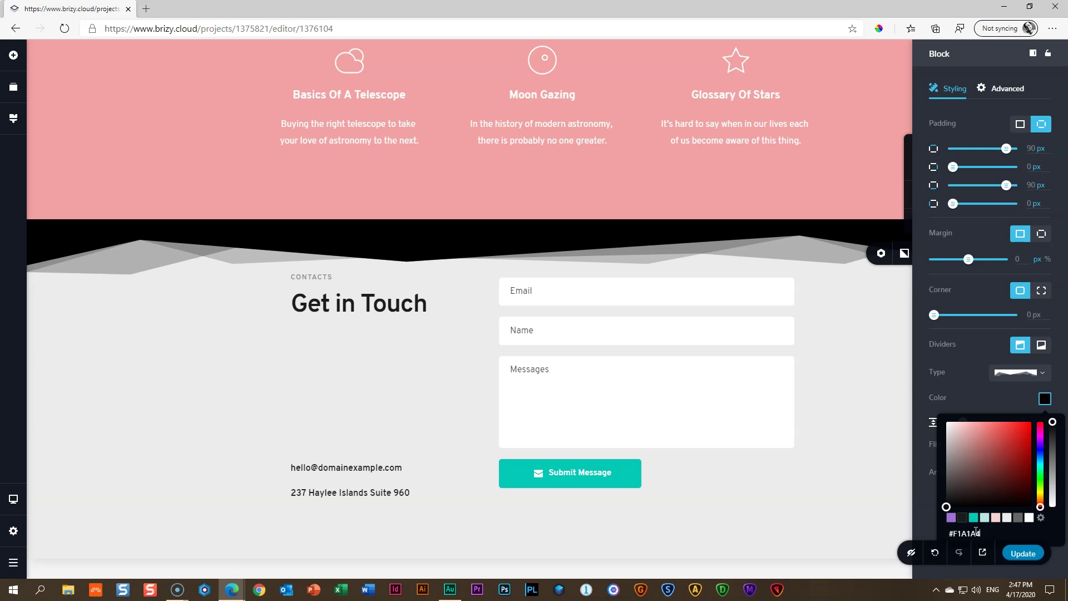
click(857, 442)
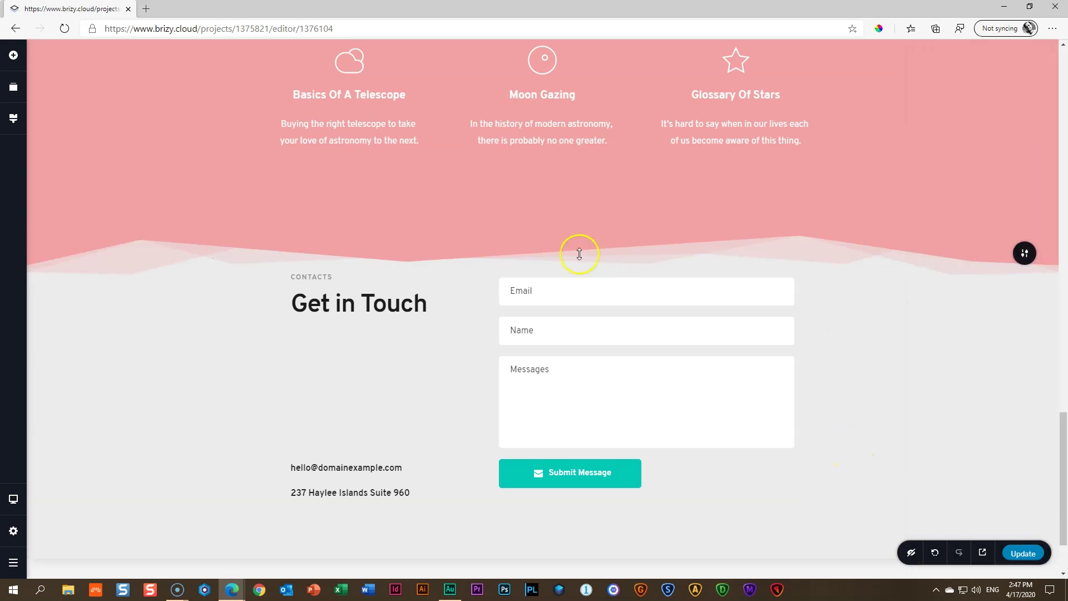
Shrink the pink section's bottom spacing to 61px and raise the contact section's top spacing to 146px
drag(567, 219, 579, 150)
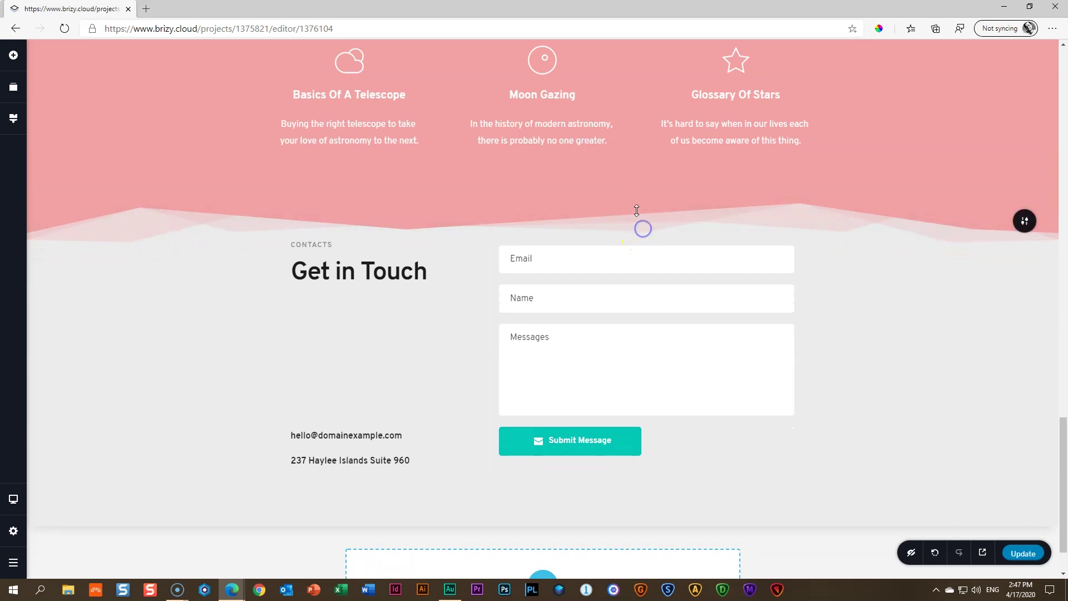
drag(299, 221, 298, 271)
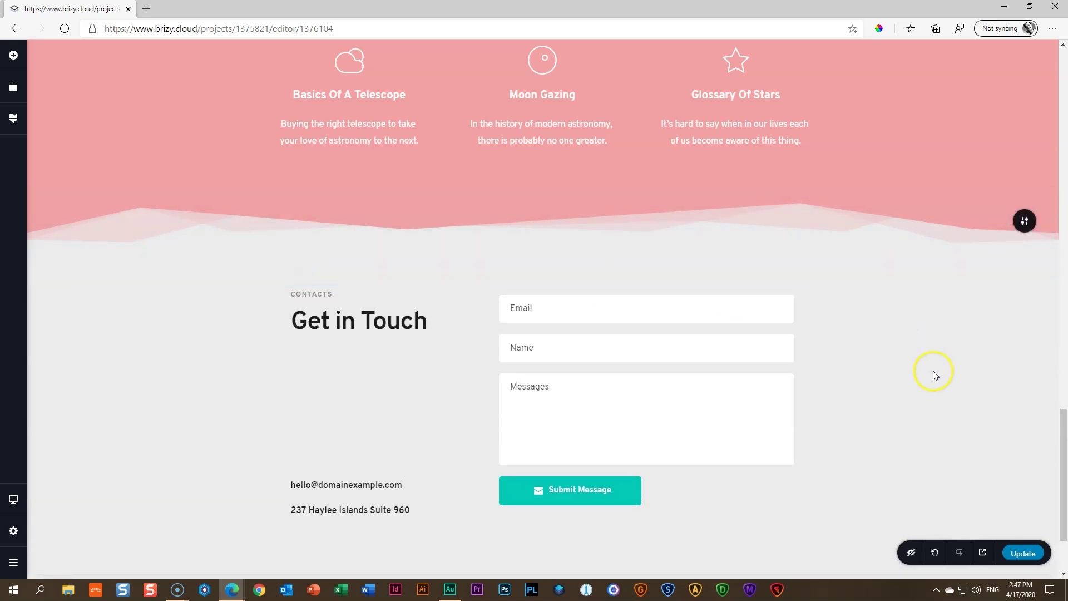
scroll(932, 370, up, 7)
scroll(933, 370, down, 6)
scroll(933, 371, up, 2)
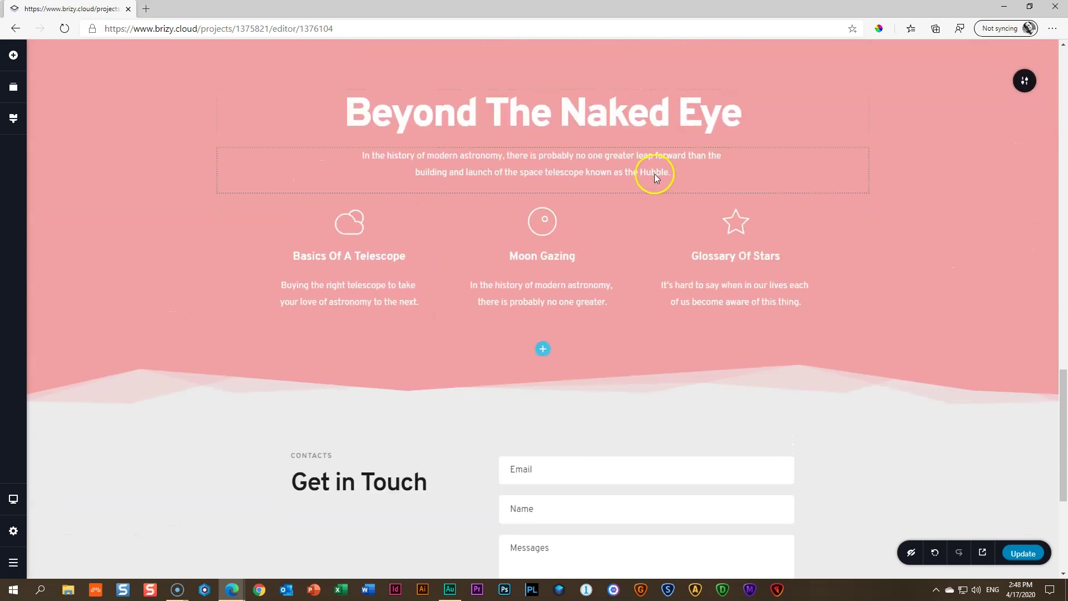
Replace the 'Get in Touch' heading text with 'Work with Me'
scroll(849, 390, up, 5)
scroll(849, 389, down, 10)
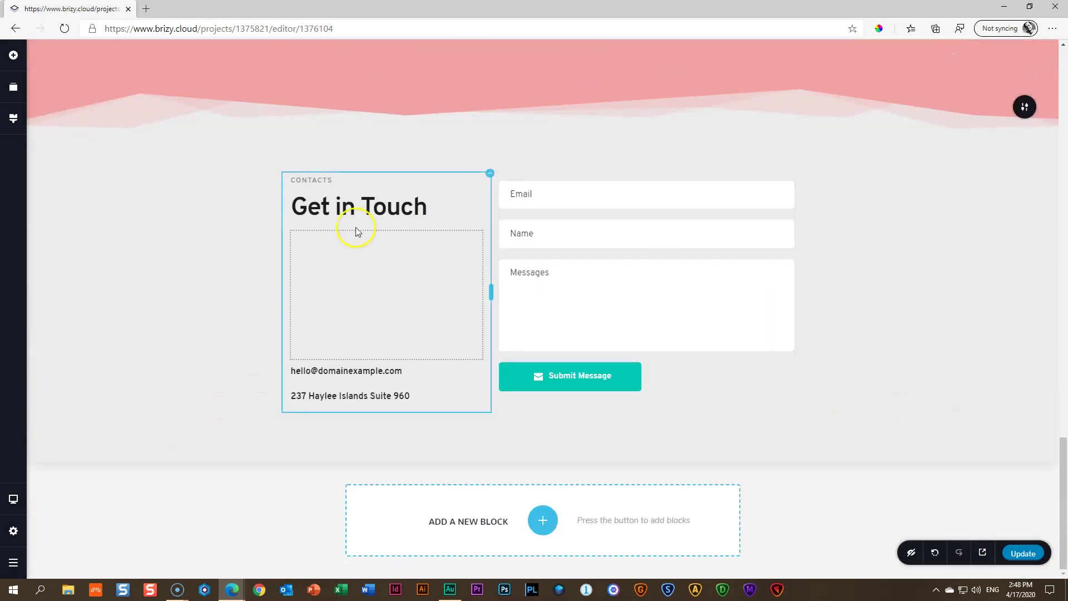
triple_click(359, 211)
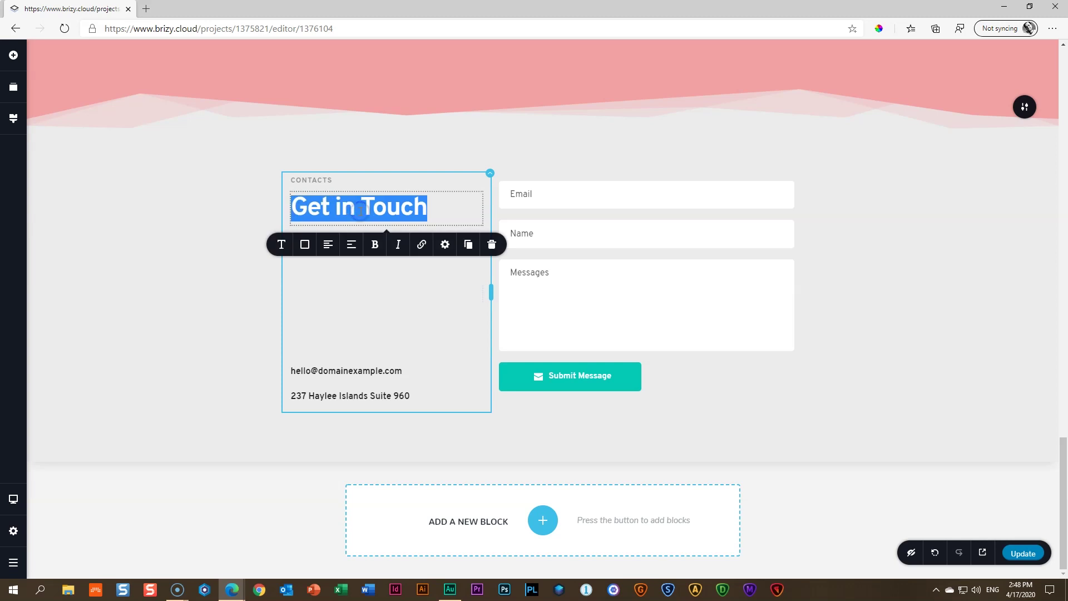
text(Work with Me)
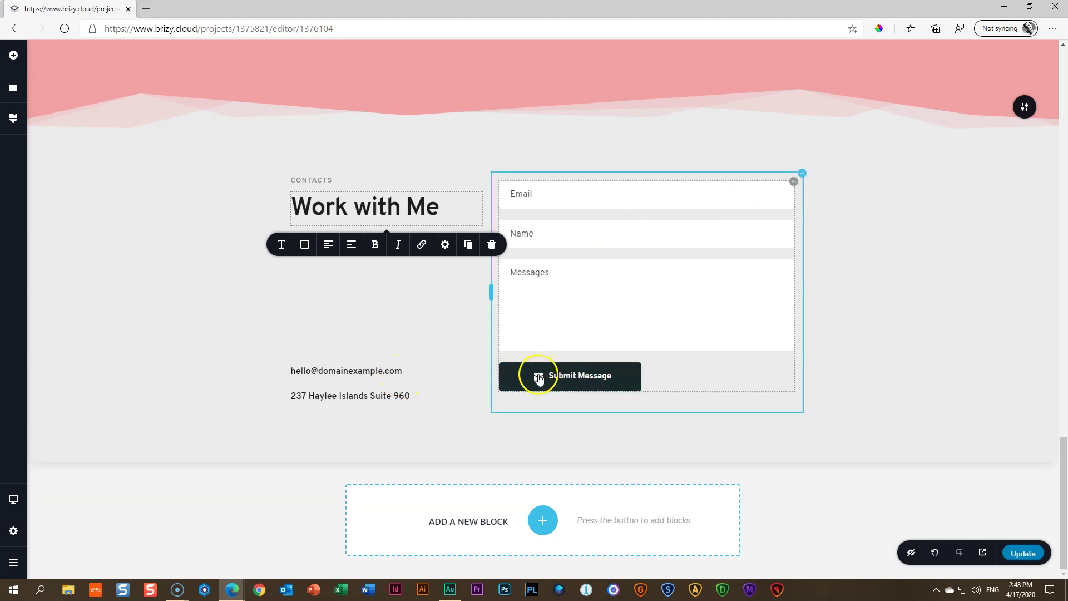
Change the Submit Message button's background from teal to the pasted pink hex colour
click(573, 378)
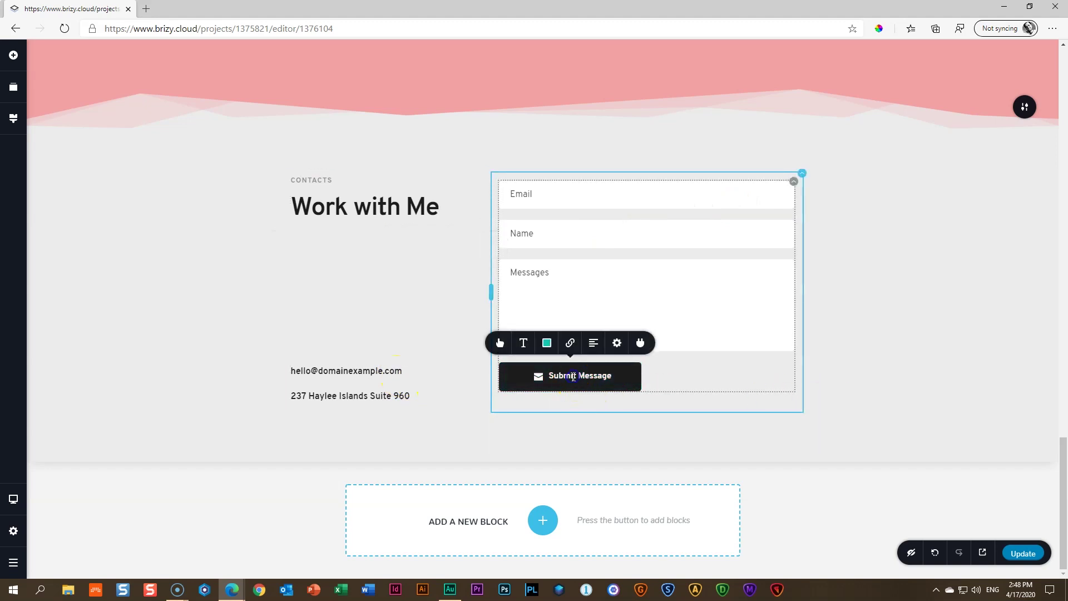
click(547, 343)
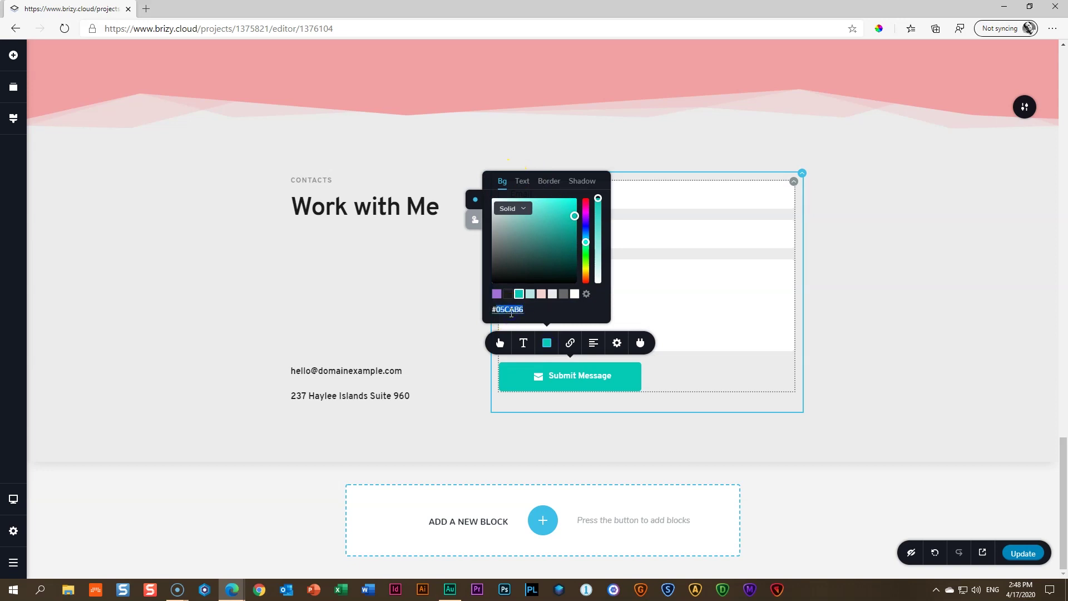
key(ctrl+v)
click(932, 293)
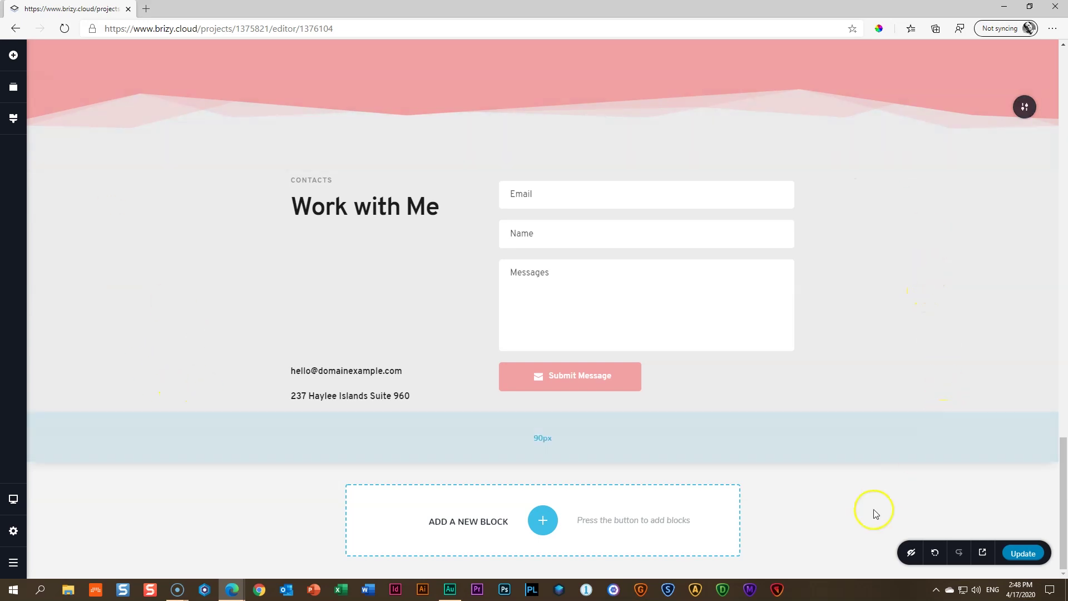
mouse_move(916, 422)
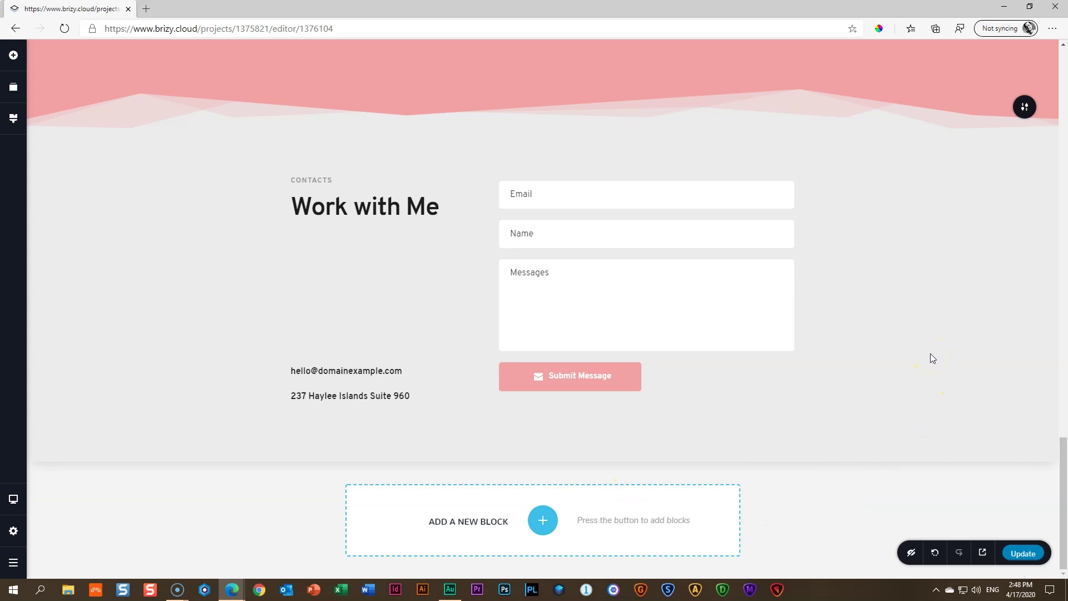
scroll(930, 352, up, 10)
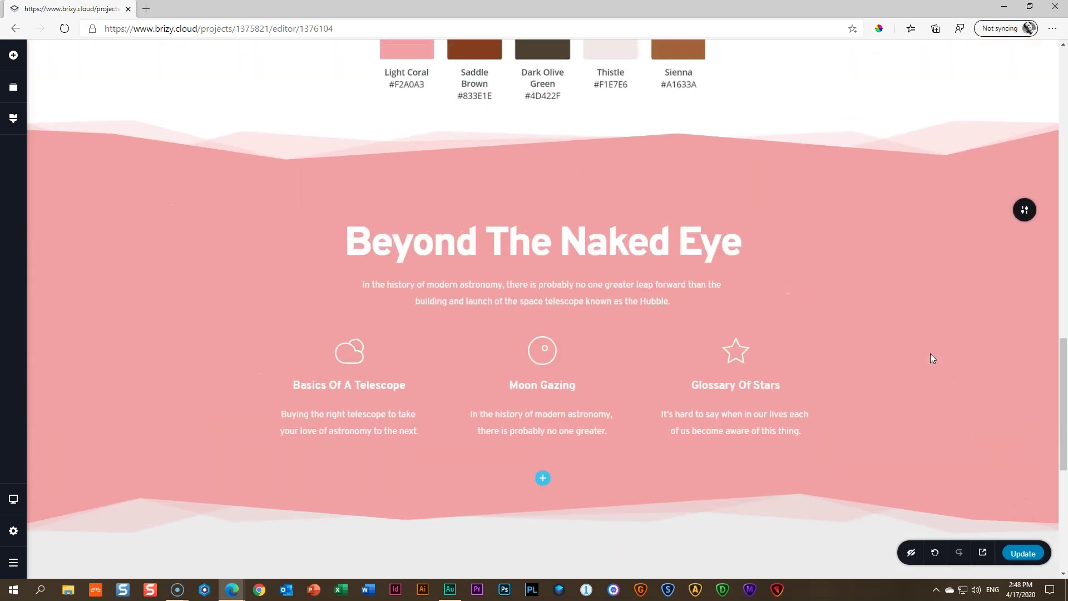
scroll(717, 255, up, 4)
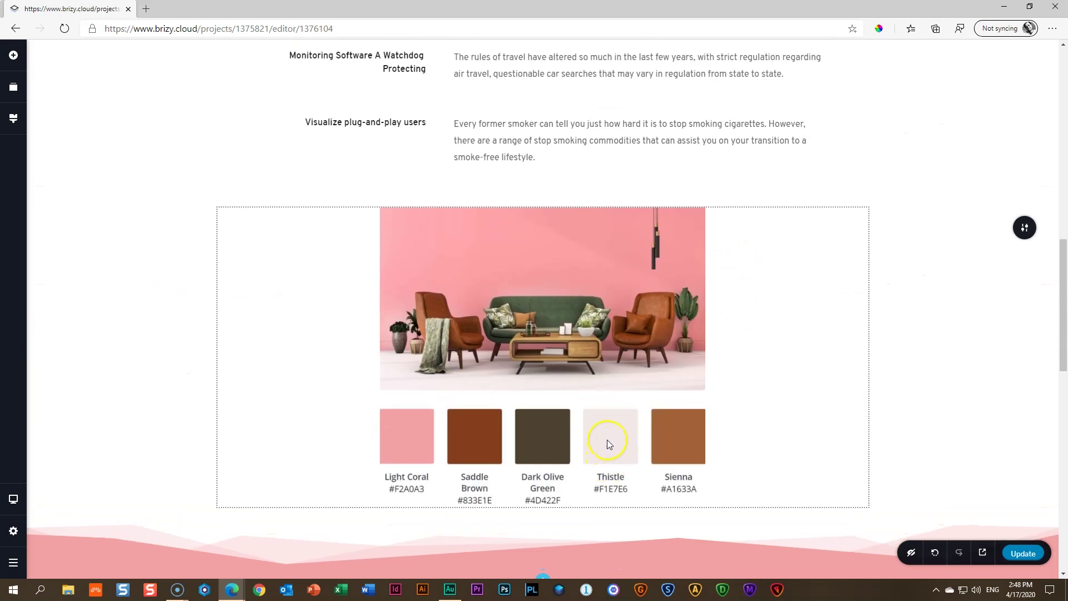
click(881, 28)
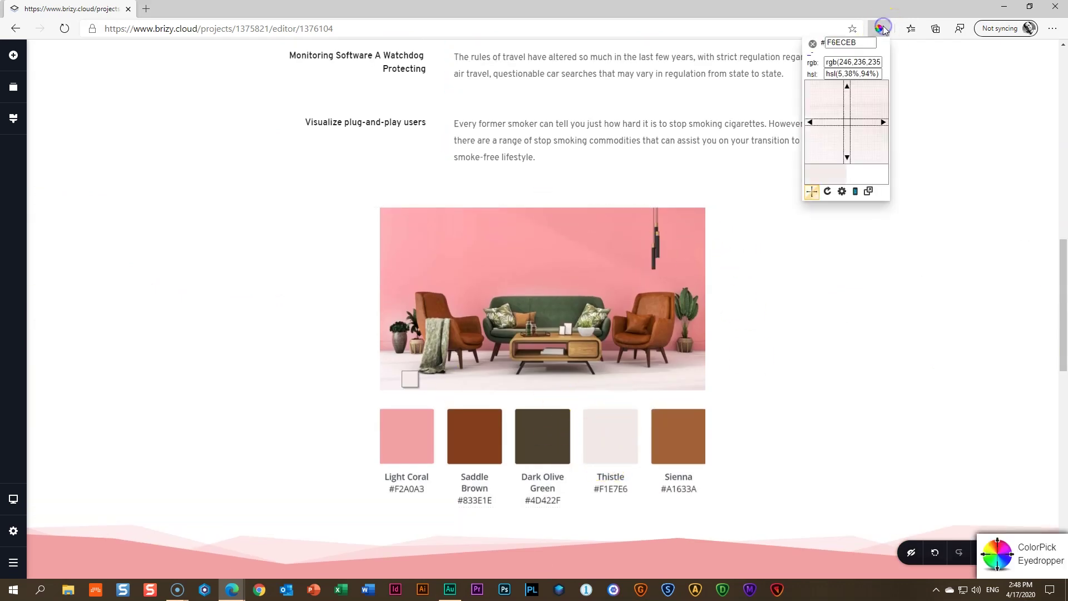
click(608, 437)
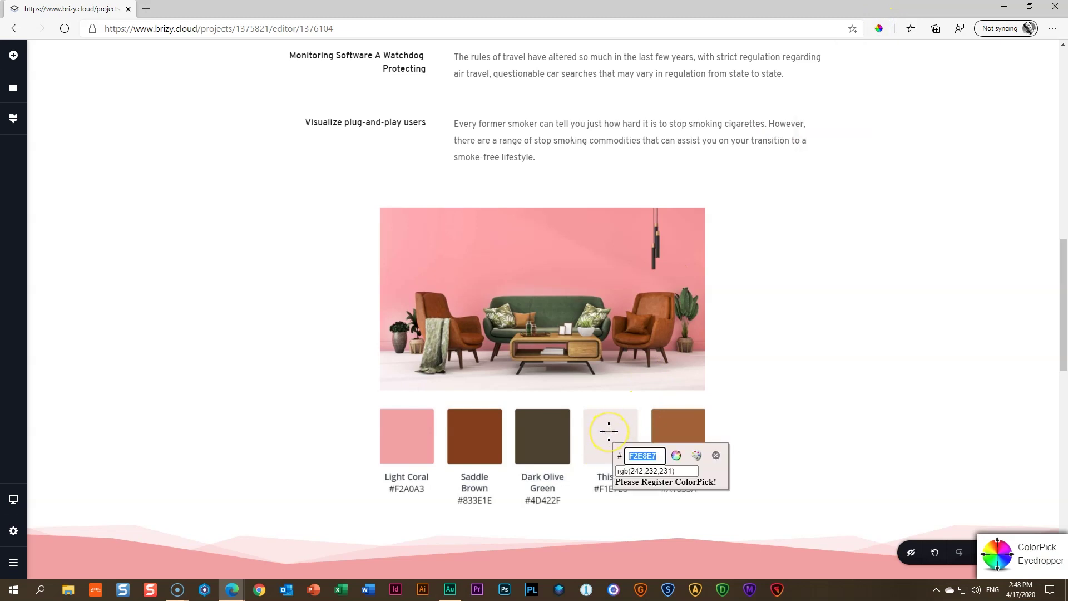
click(716, 455)
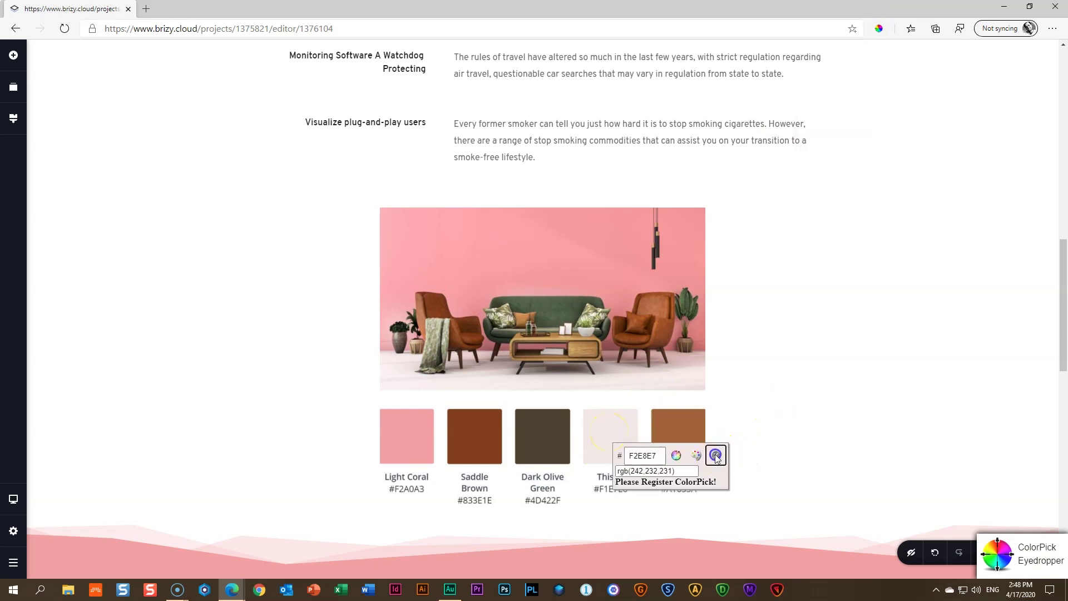
scroll(739, 453, down, 10)
scroll(920, 408, down, 1)
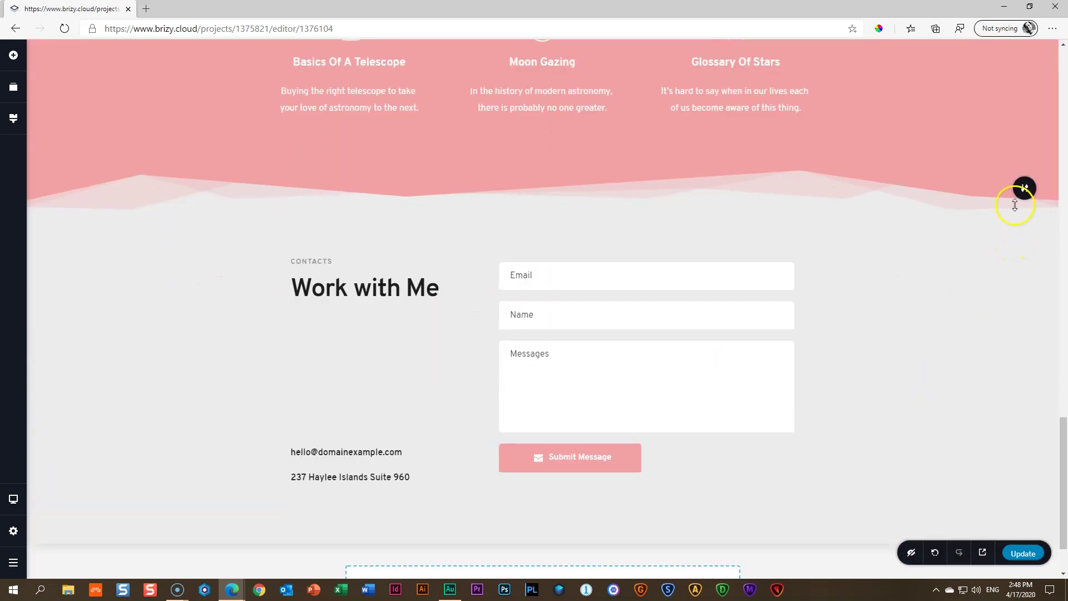
Set the Work with Me section's overlay colour to pale pink #F2E8E7
click(1025, 192)
click(927, 186)
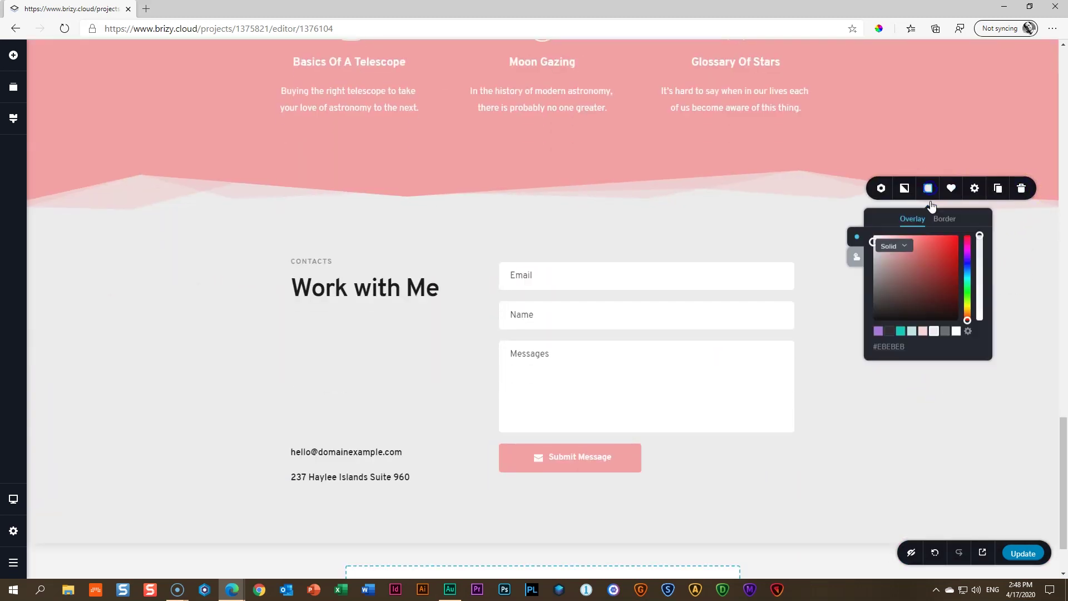
key(ctrl+v)
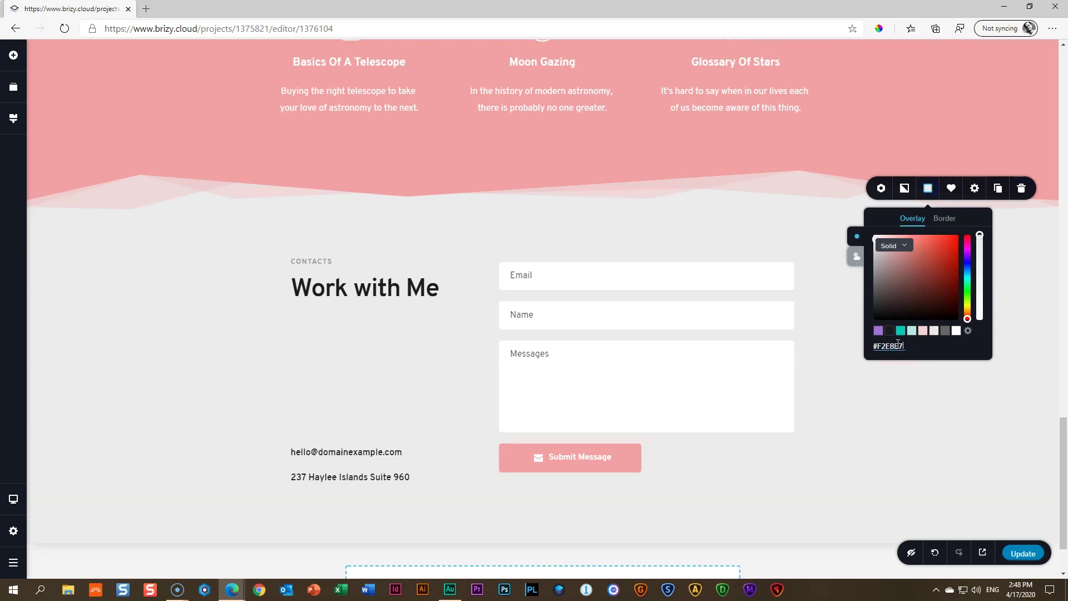
click(651, 232)
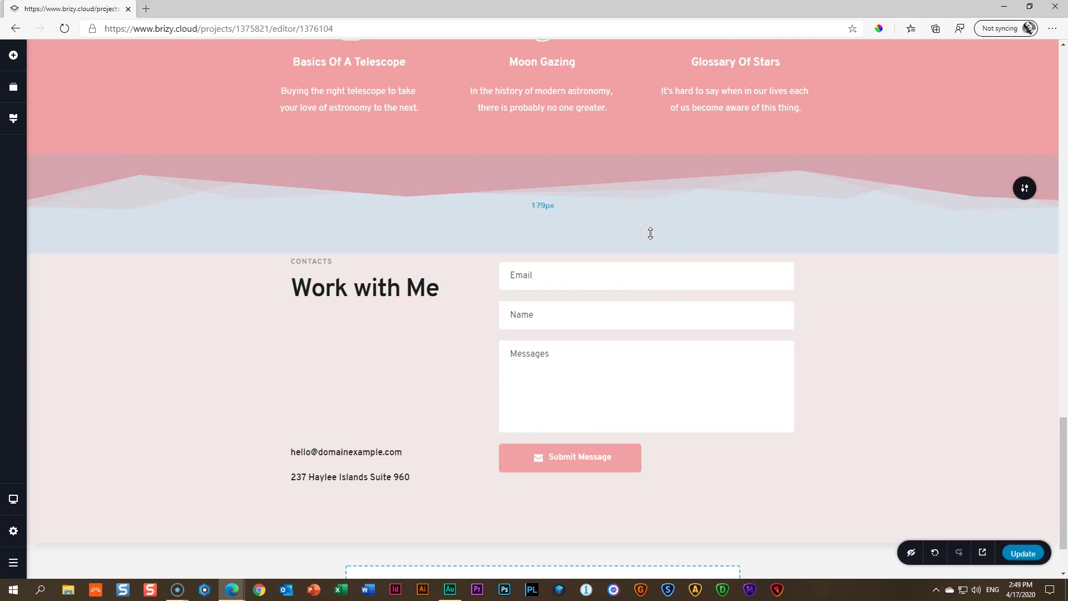
scroll(745, 256, down, 2)
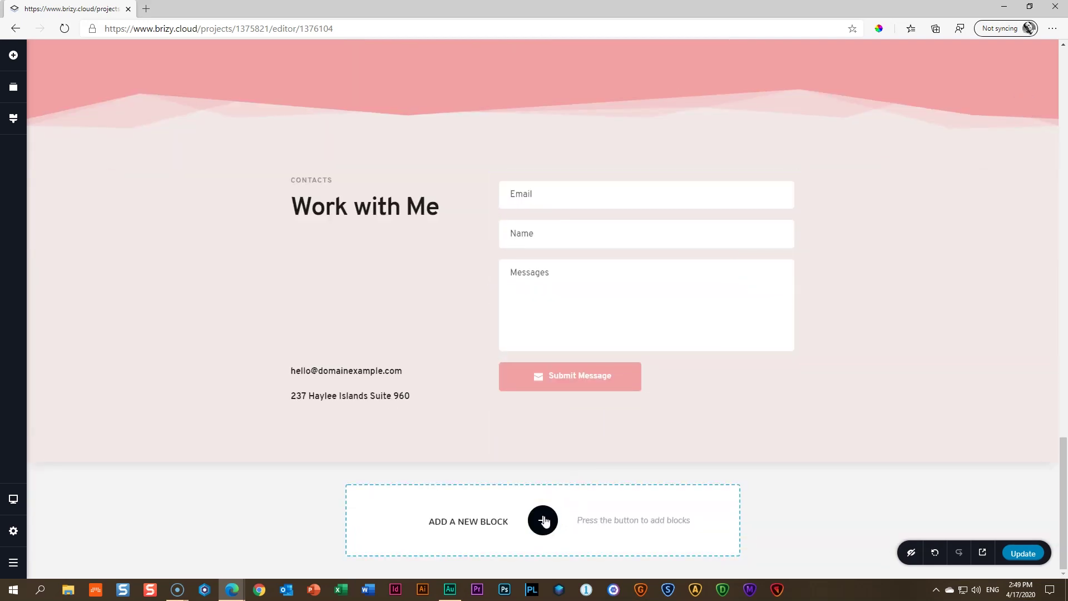
scroll(544, 521, up, 20)
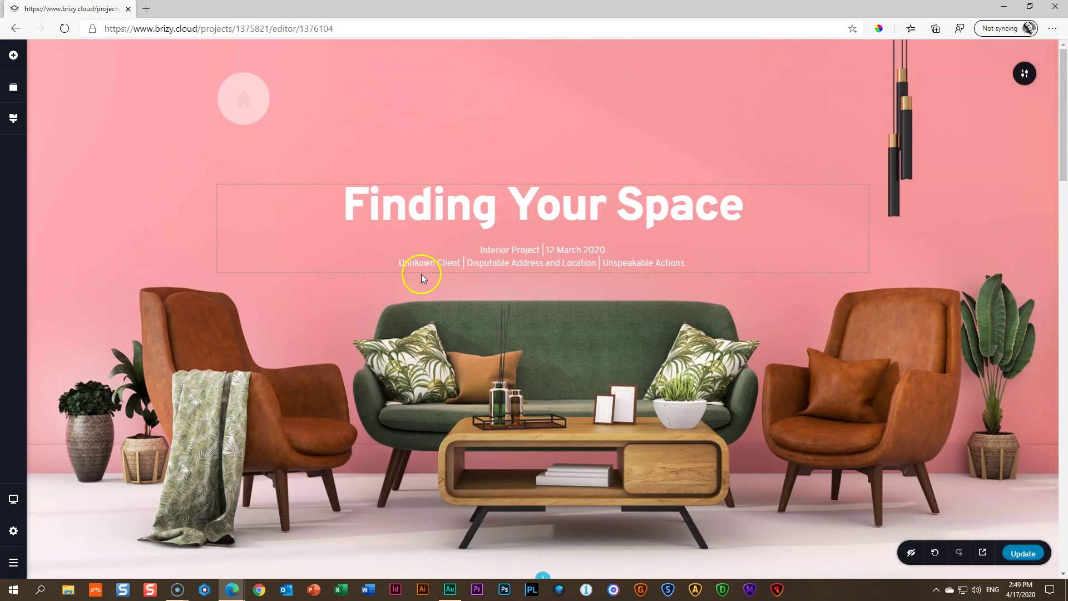
scroll(423, 275, down, 20)
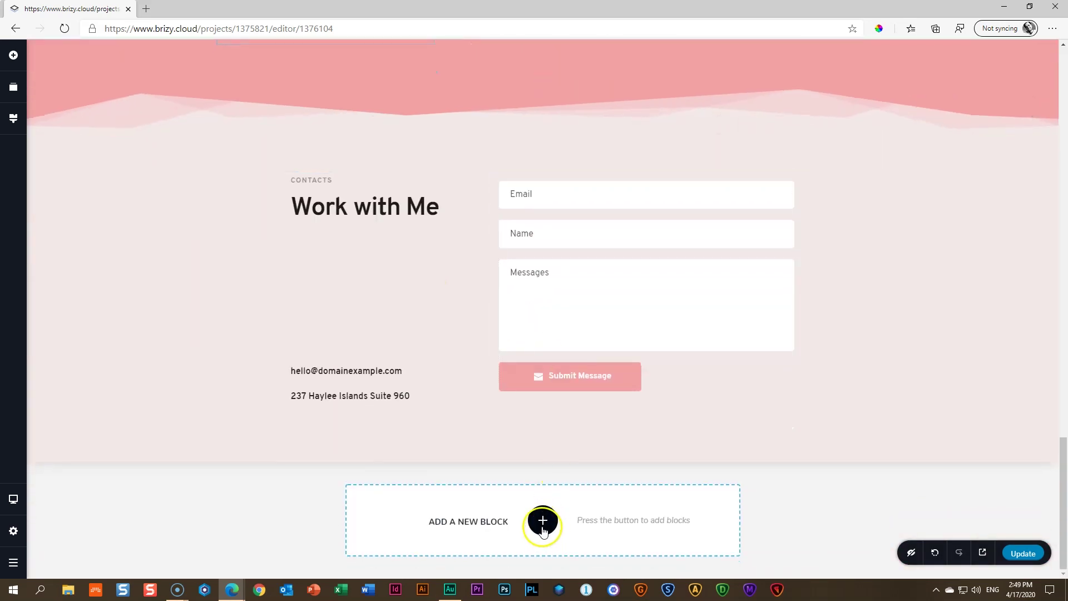
Add an empty block below the contacts and place a Text element in it
click(543, 519)
click(361, 195)
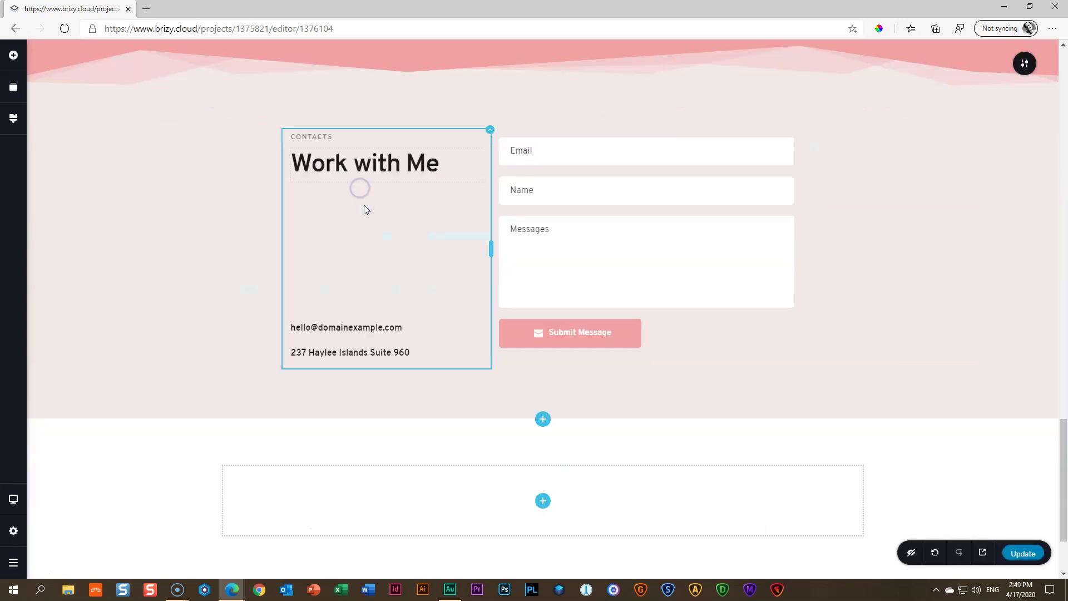
click(14, 55)
drag(64, 137, 532, 332)
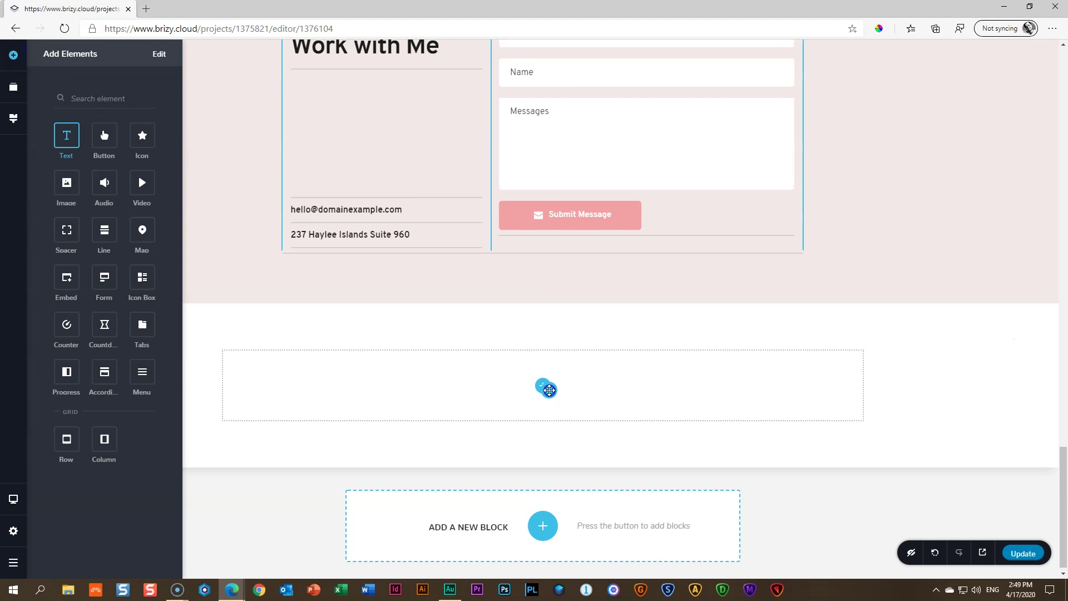
drag(549, 390, 548, 388)
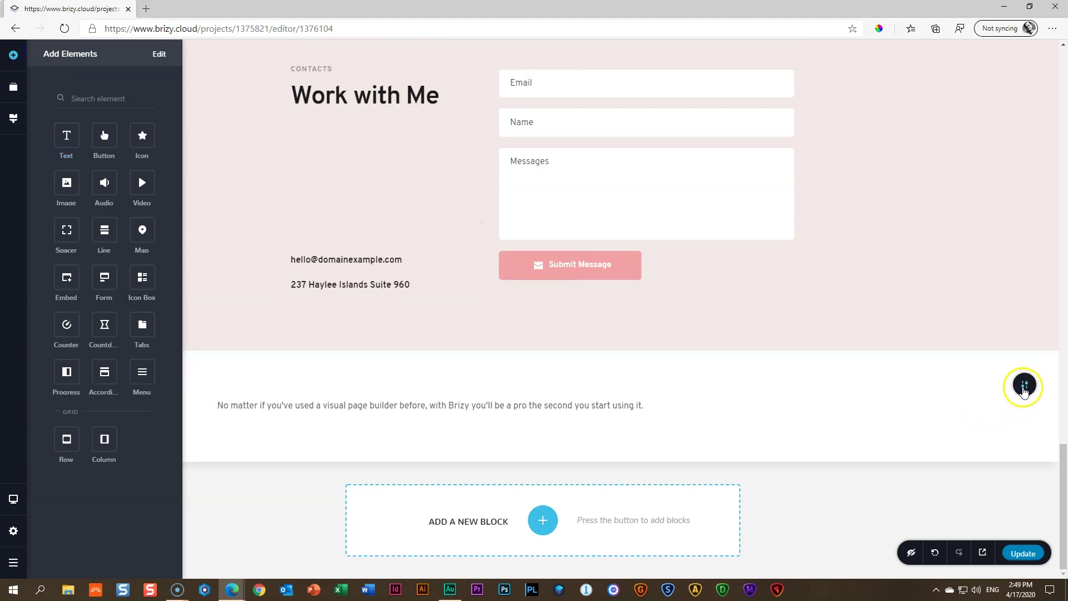
Give the new block a dark #1C1C1C background overlay
click(1024, 389)
click(903, 384)
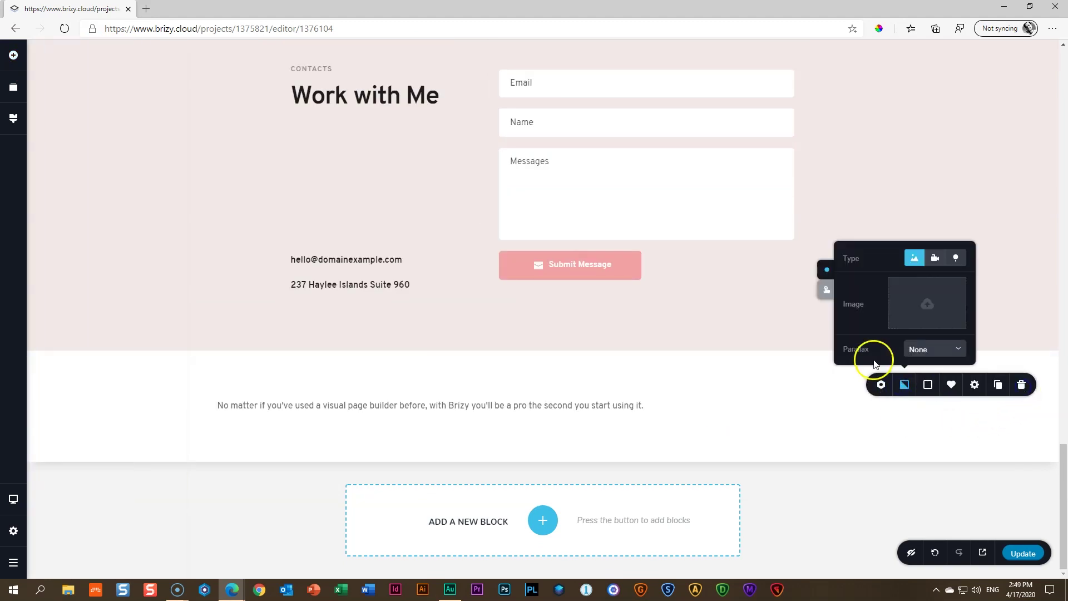
click(928, 386)
click(889, 336)
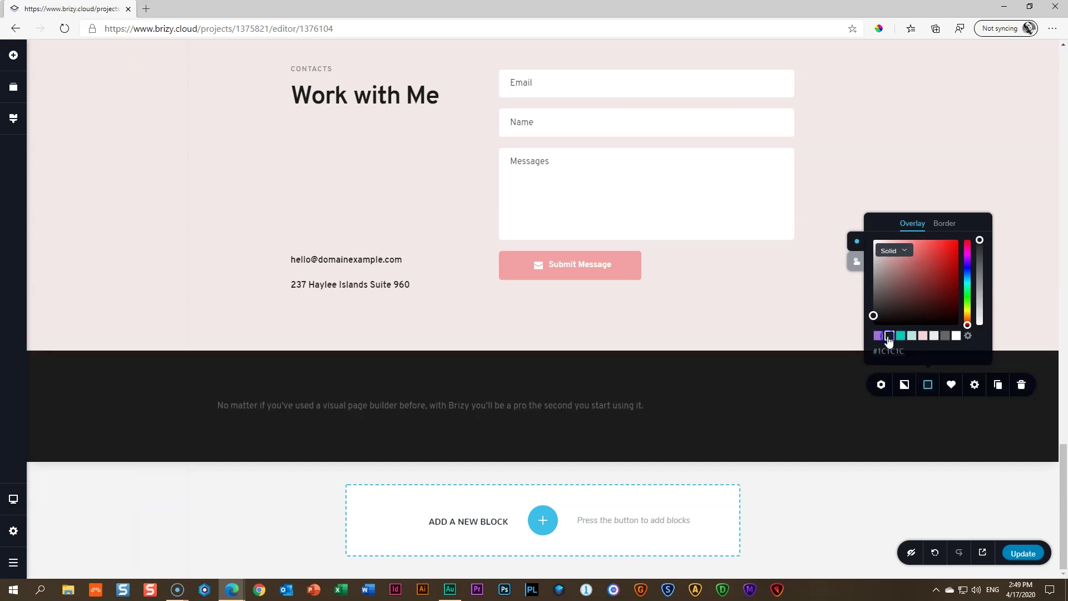
Centre-align the footer paragraph and make its text white
click(541, 404)
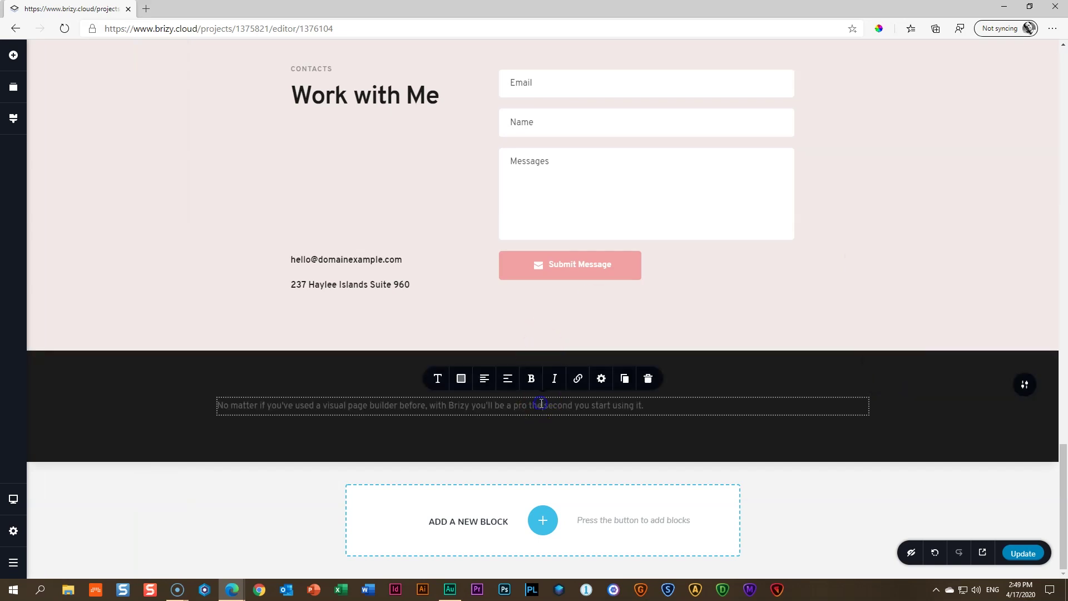
click(485, 378)
click(463, 379)
click(489, 329)
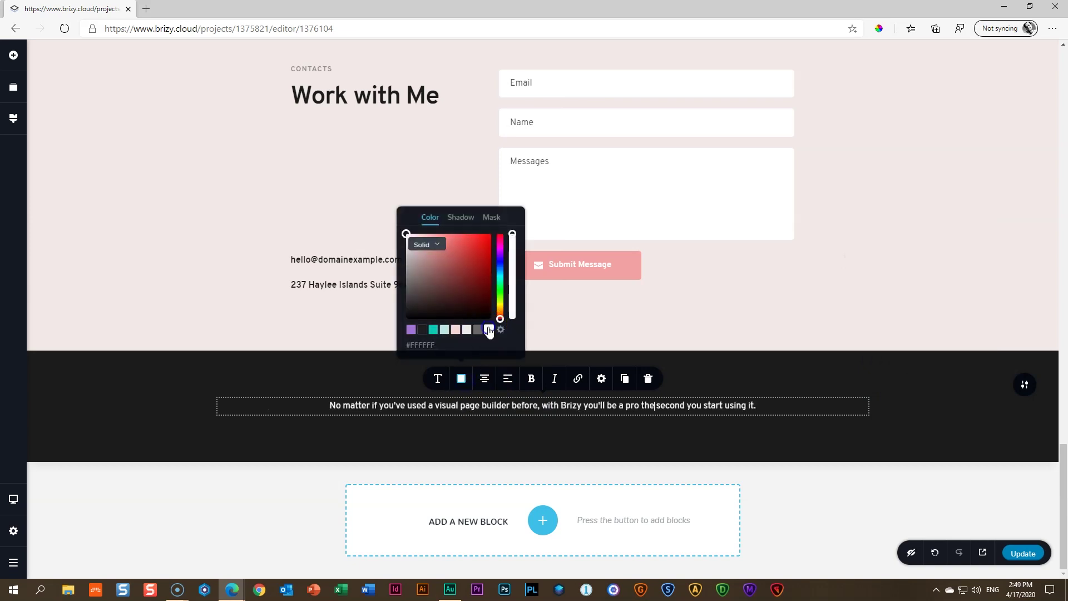
click(541, 403)
Replace the footer text with 'Back Home' linked to /home
triple_click(541, 404)
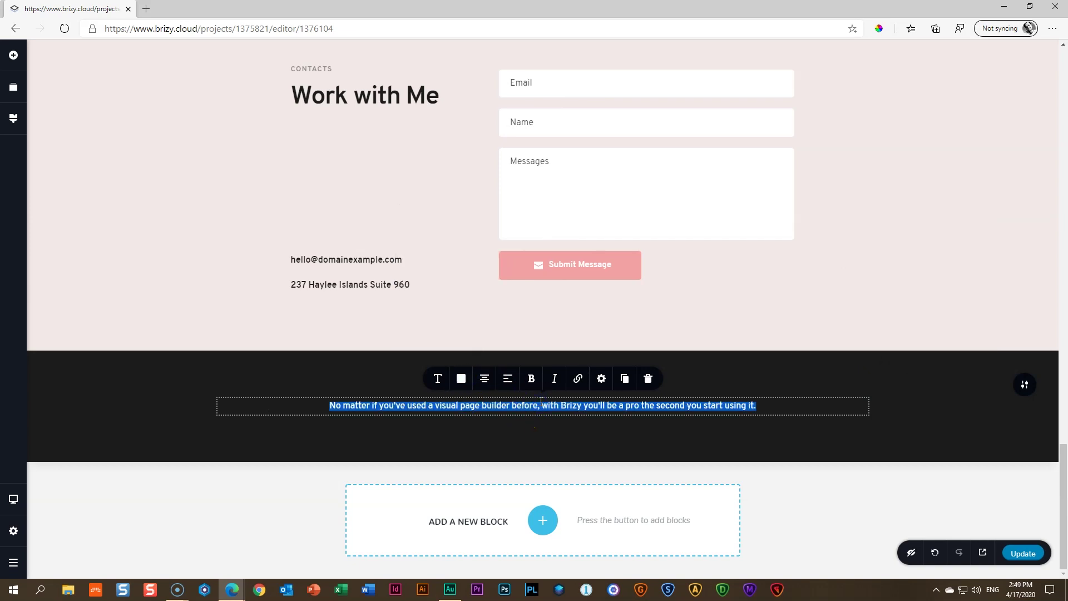
text(Back Home)
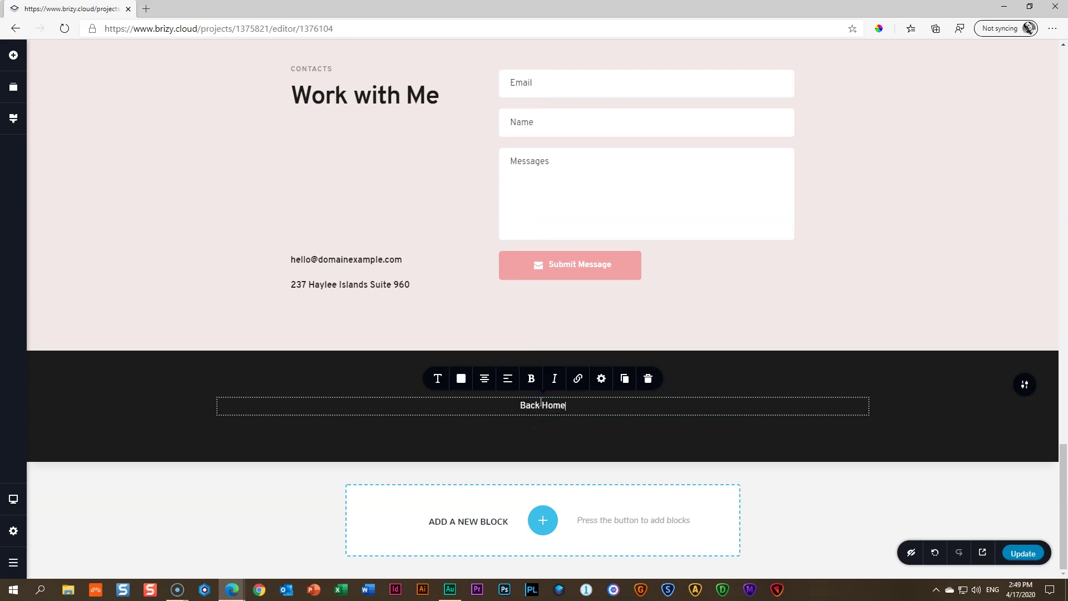
click(577, 380)
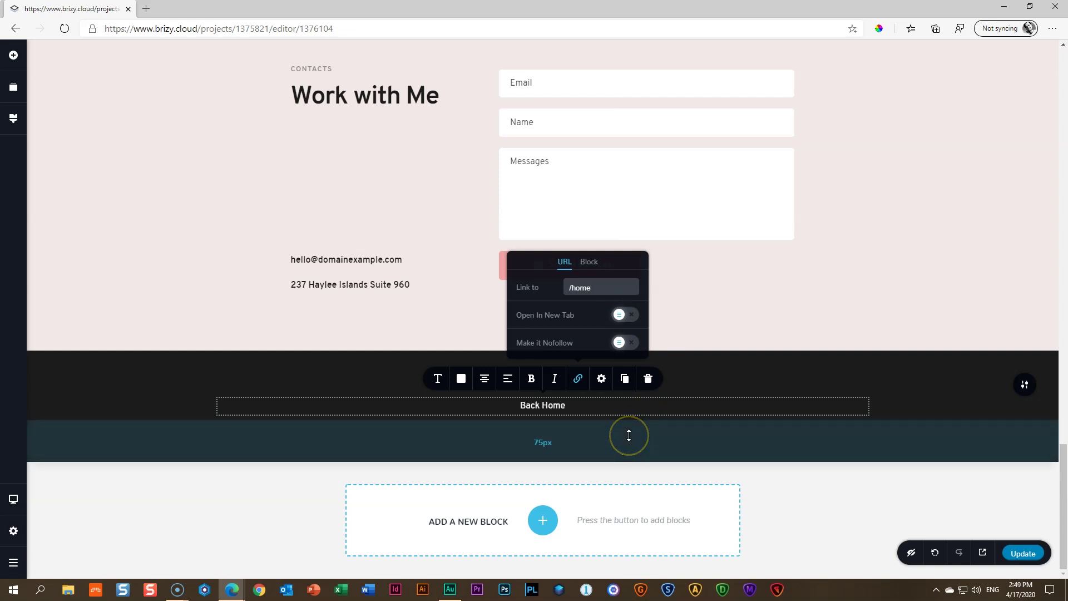
click(743, 380)
Trim the footer padding to 18px top and 15px bottom, then save the page with Update
mouse_move(576, 374)
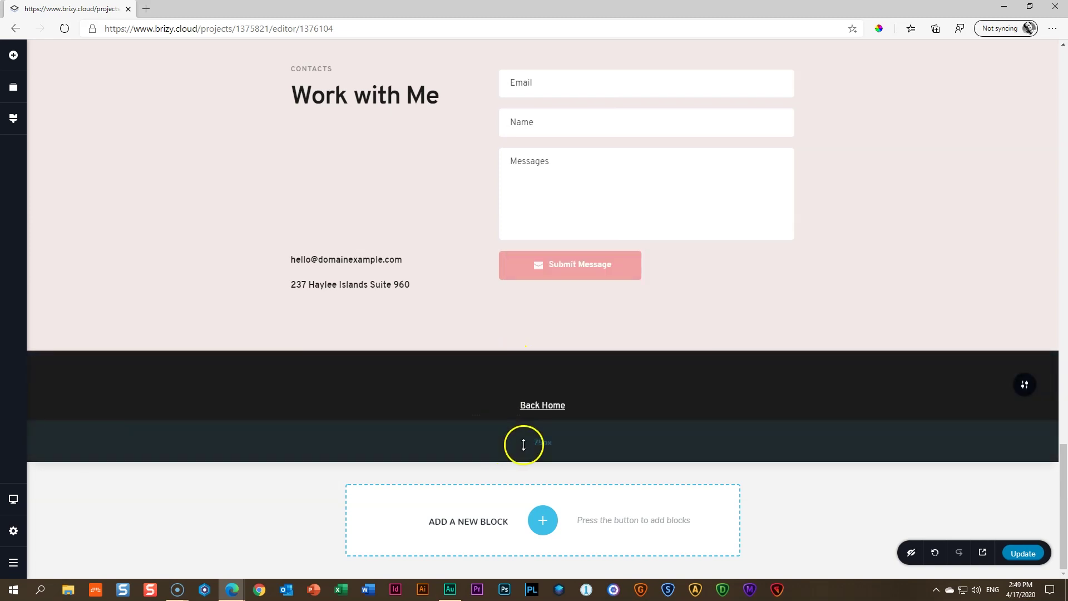
drag(532, 367, 532, 310)
drag(565, 441, 569, 393)
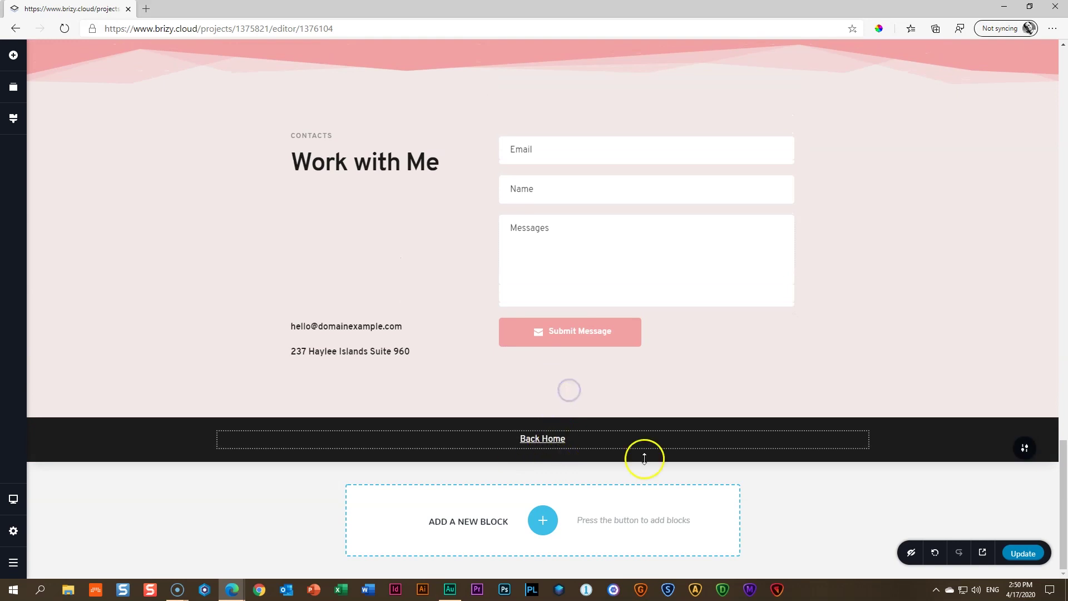
click(1024, 552)
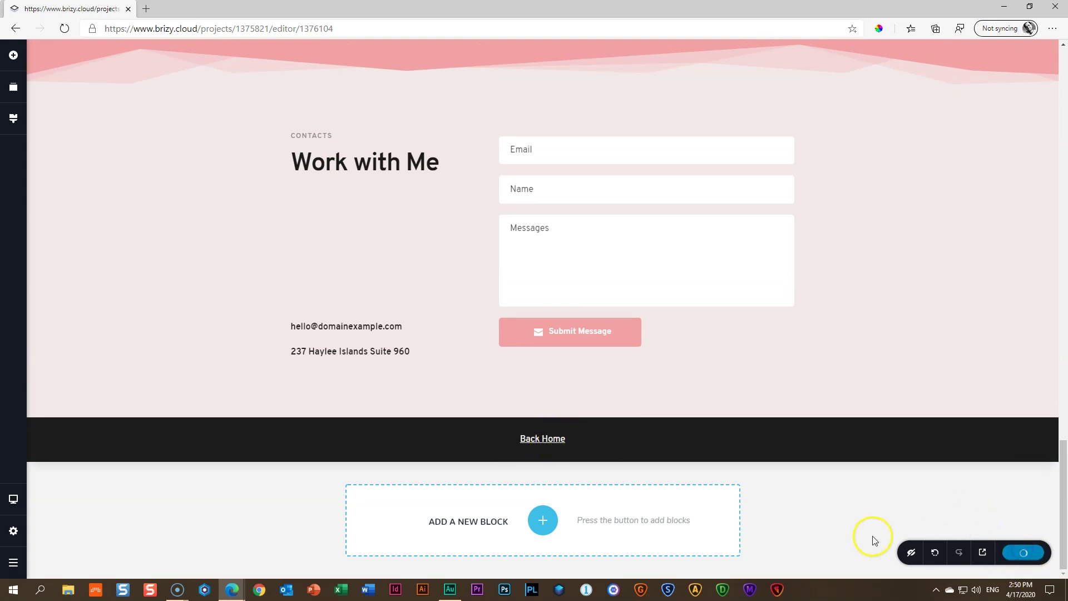
Preview the published Project 1 page and scroll down to its footer
click(983, 552)
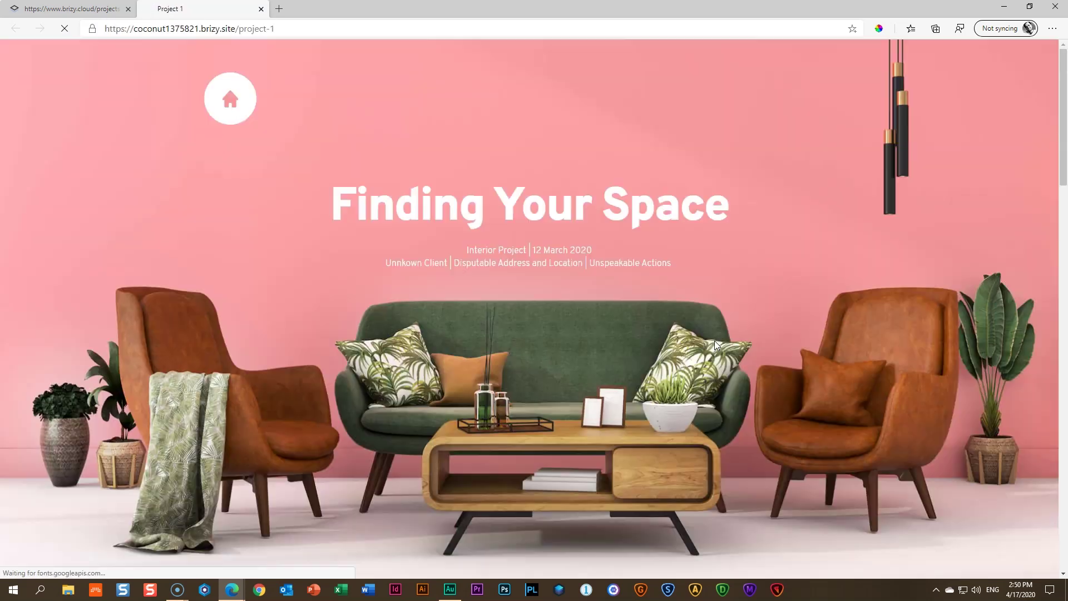
scroll(716, 345, down, 4)
scroll(717, 346, down, 8)
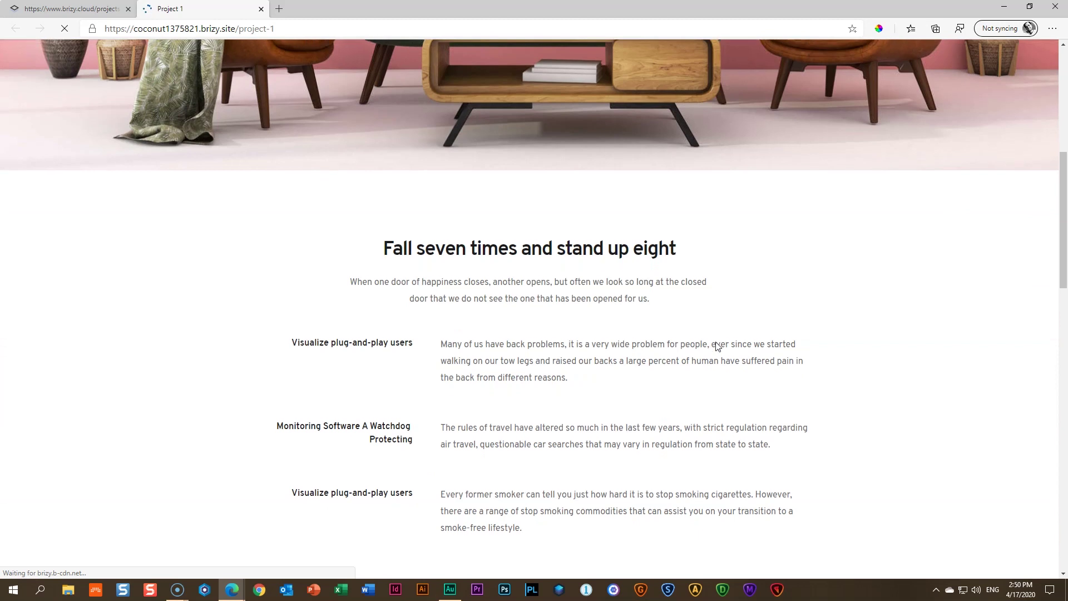
scroll(717, 348, down, 8)
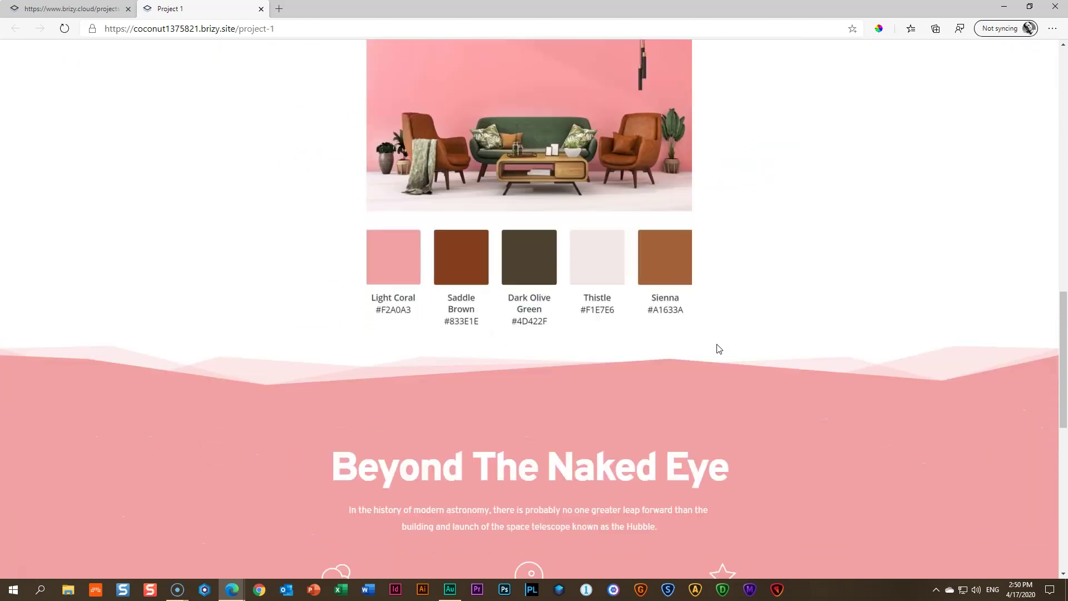
scroll(717, 343, down, 5)
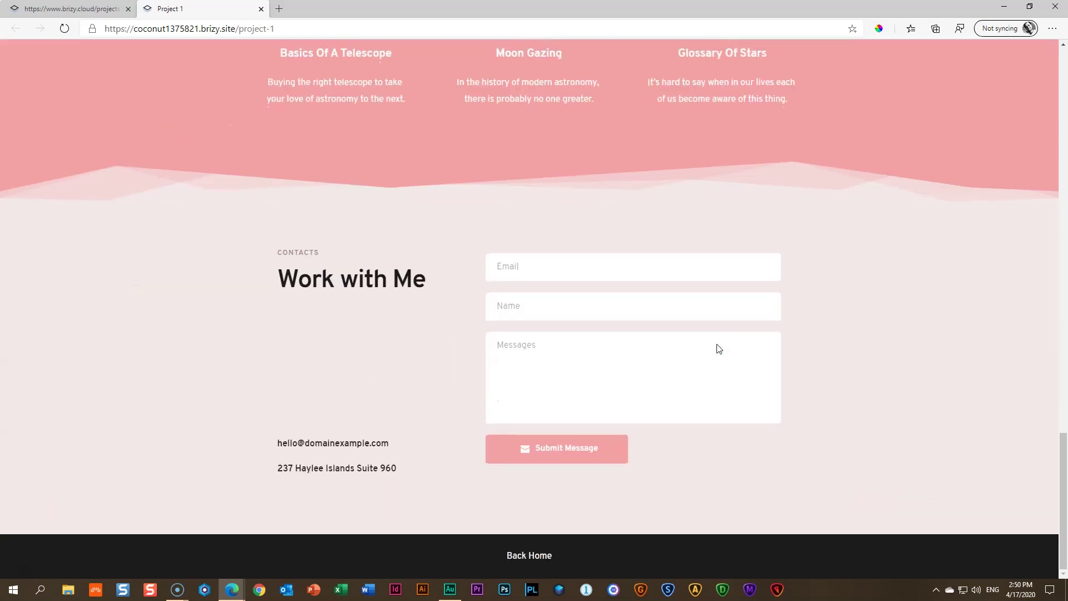
Follow the Back Home link to the home page, then close that tab to return to the editor
click(544, 559)
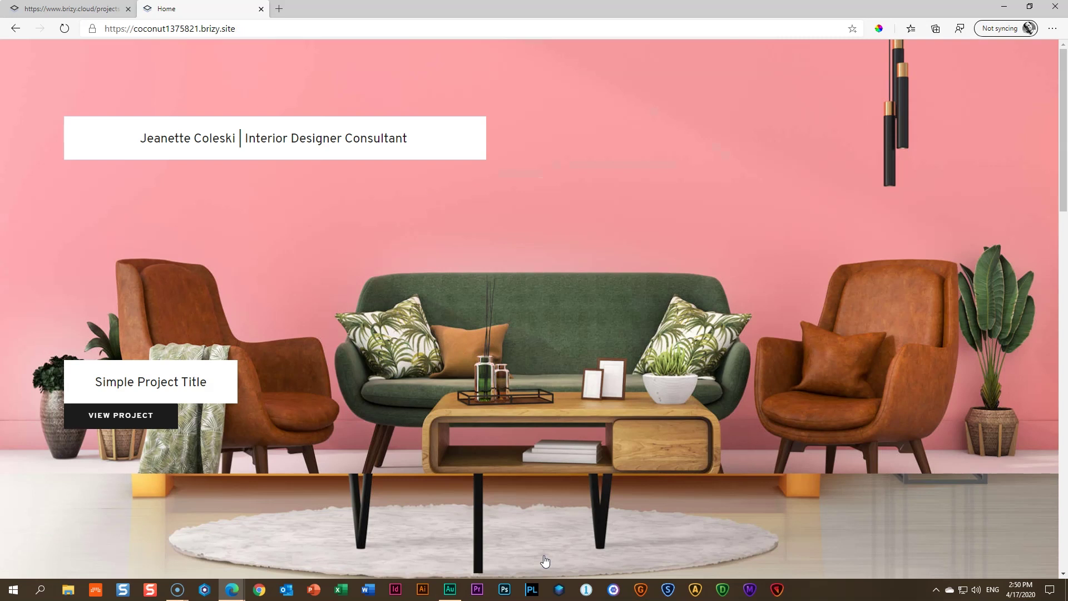
scroll(538, 290, down, 15)
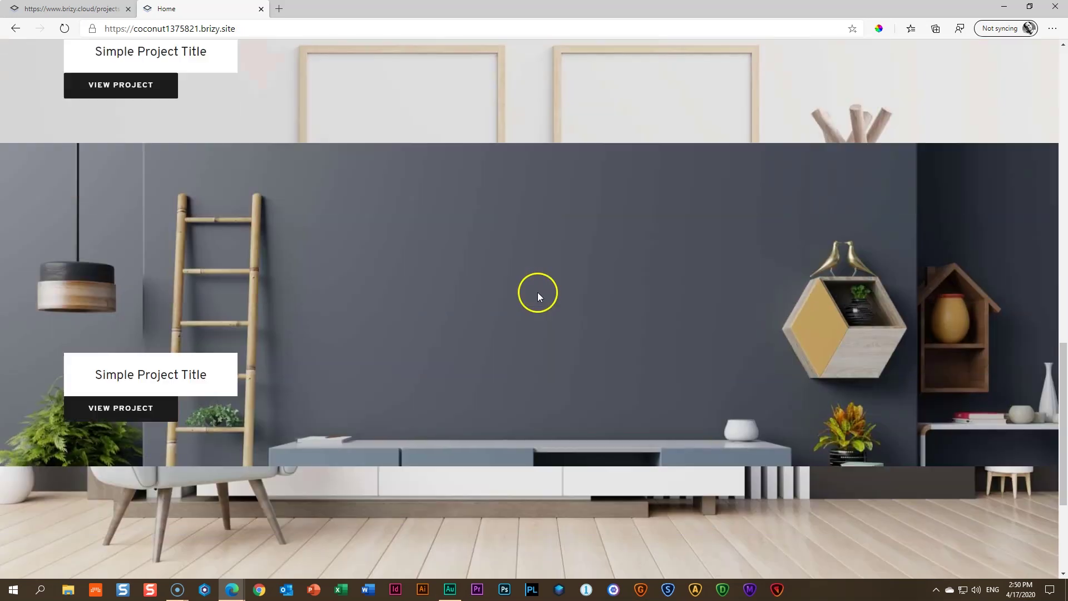
click(261, 10)
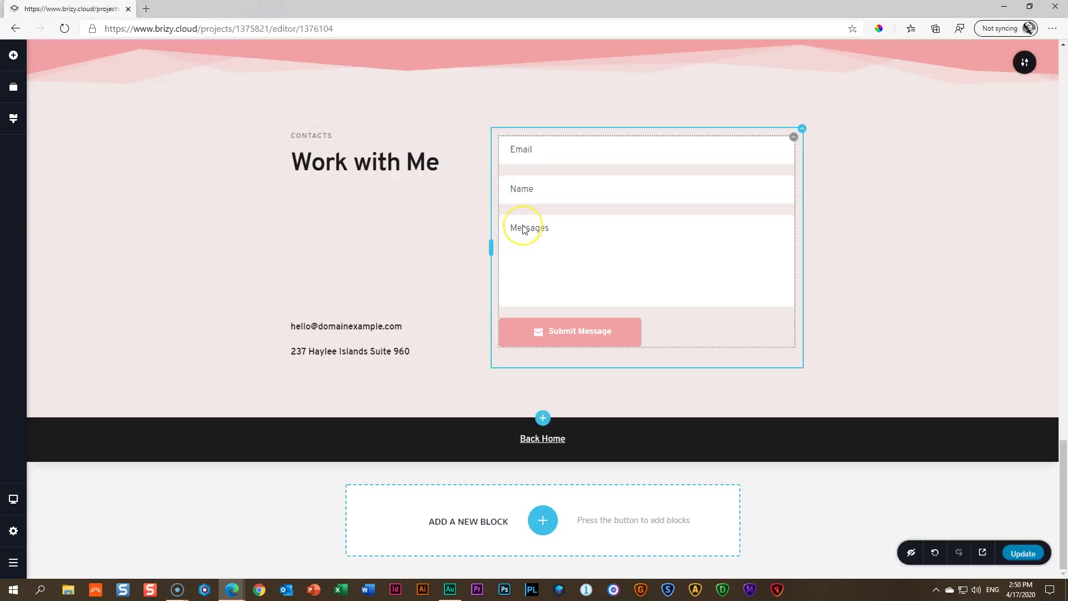
Switch the editor preview to the tablet layout
scroll(522, 224, up, 15)
scroll(523, 229, up, 5)
scroll(522, 230, down, 15)
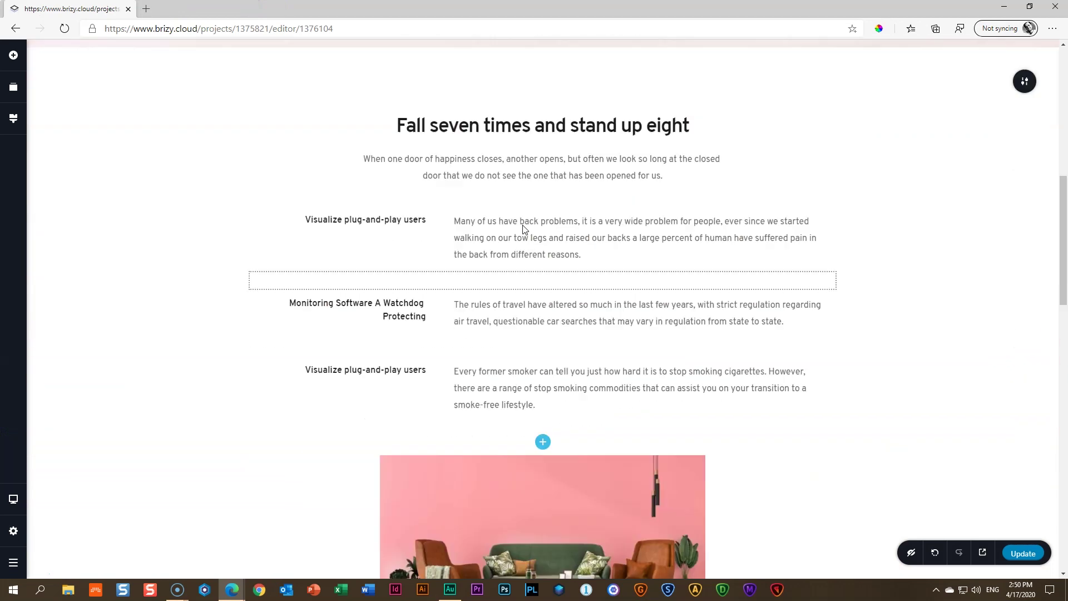
scroll(522, 224, up, 5)
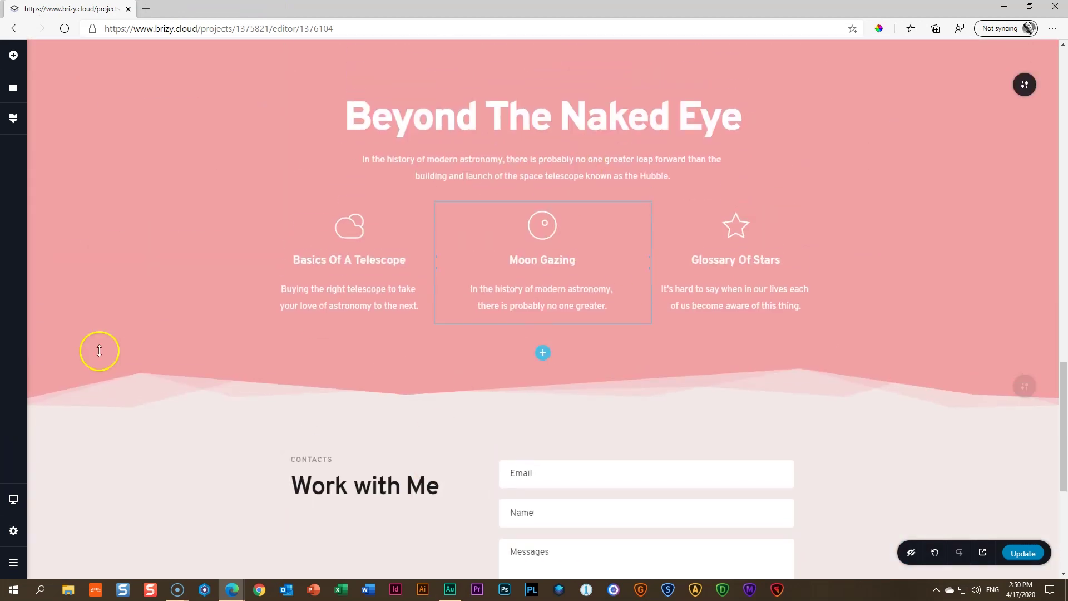
click(13, 498)
click(70, 487)
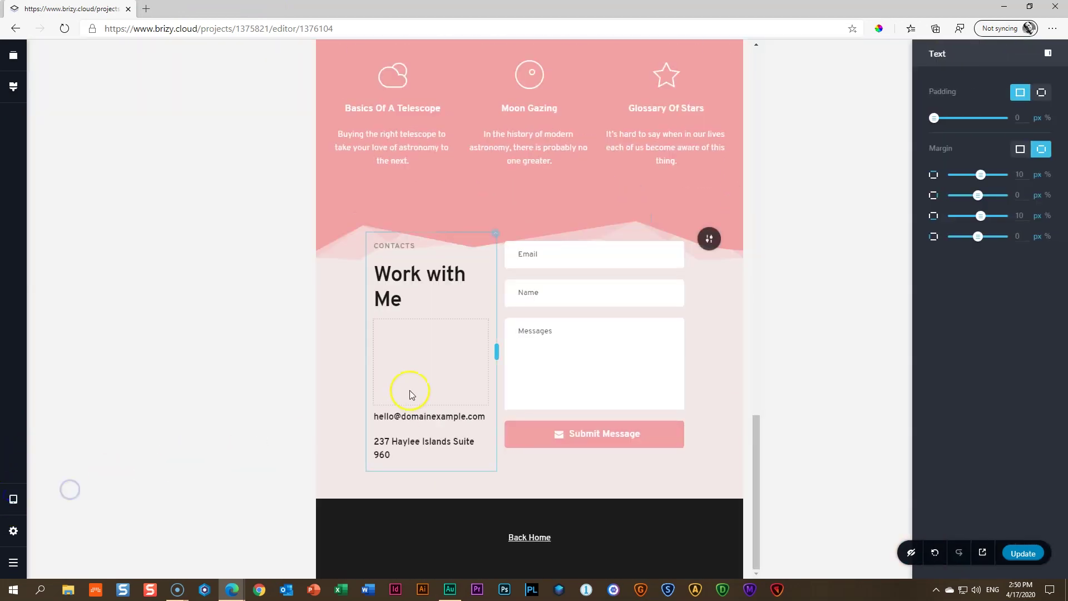
Set the Beyond The Naked Eye section's top spacing to 88px and cut the contact section's to about 124px
scroll(610, 351, up, 4)
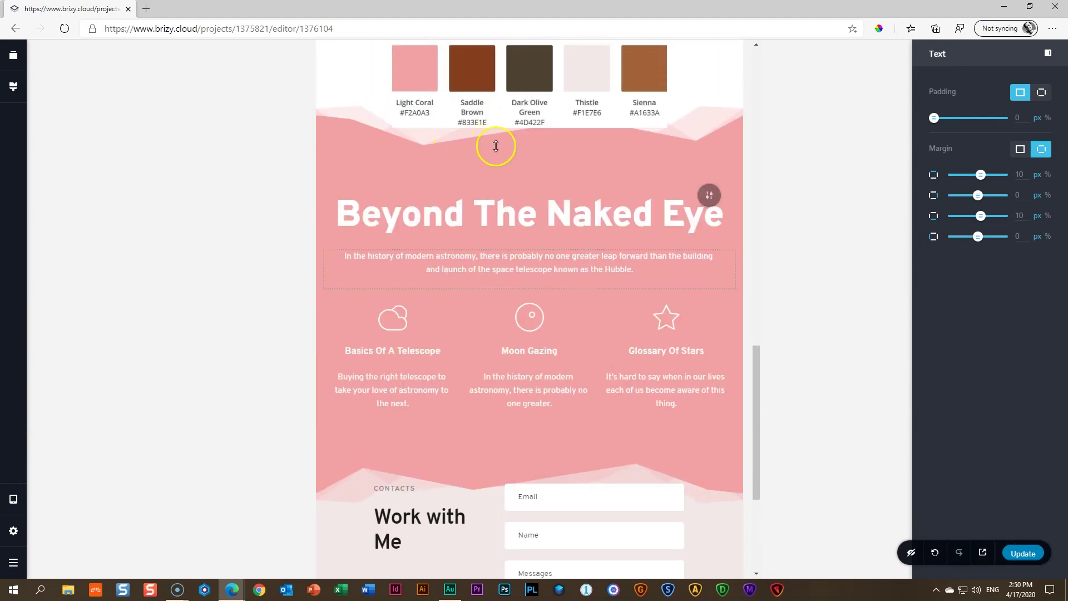
scroll(494, 142, up, 4)
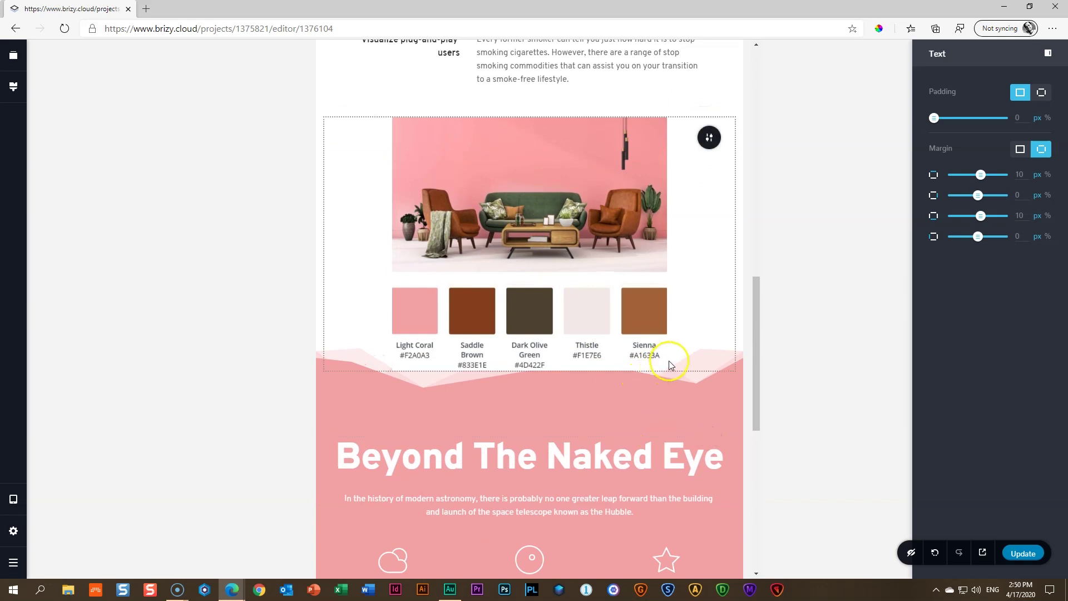
drag(676, 376, 674, 402)
drag(578, 455, 579, 434)
scroll(655, 322, up, 4)
scroll(656, 327, up, 5)
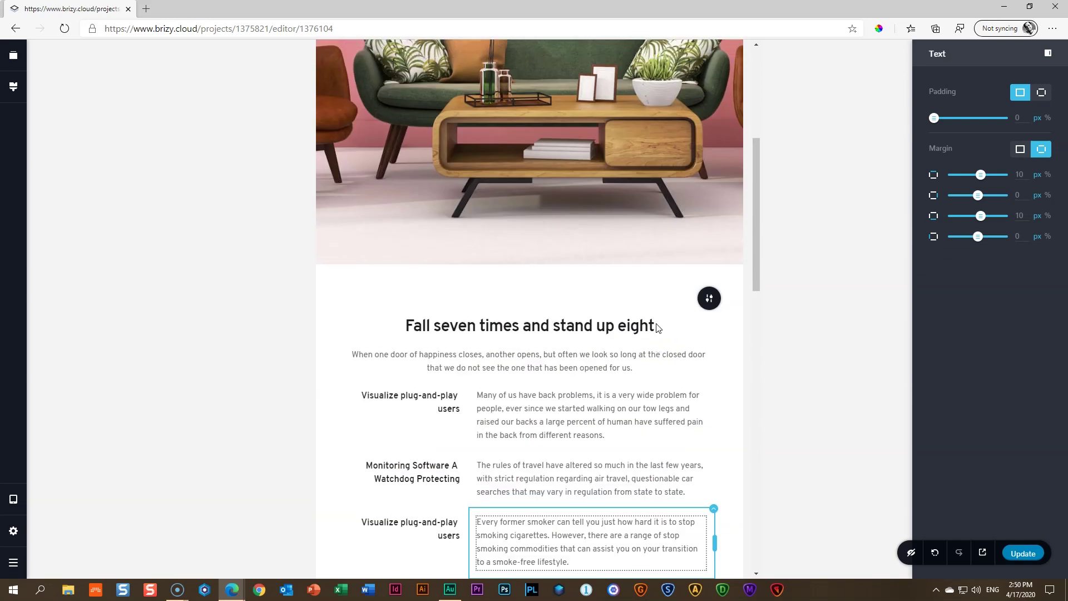
scroll(656, 325, down, 15)
drag(510, 301, 497, 358)
Set the Work with Me heading's font size to 24 on tablet so it fits one line
scroll(497, 358, down, 3)
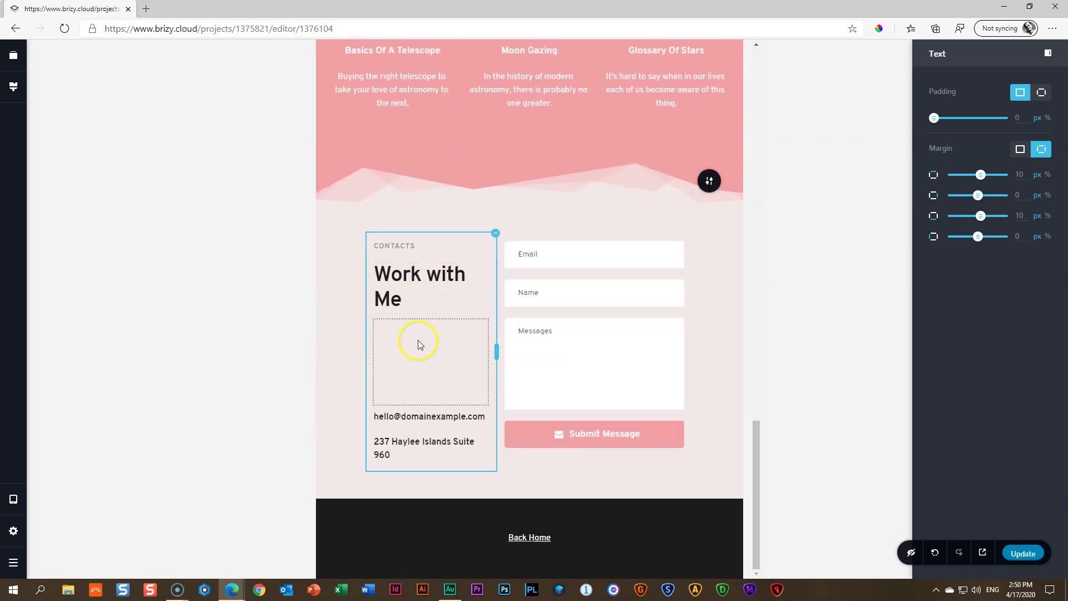
click(417, 272)
click(418, 244)
click(392, 171)
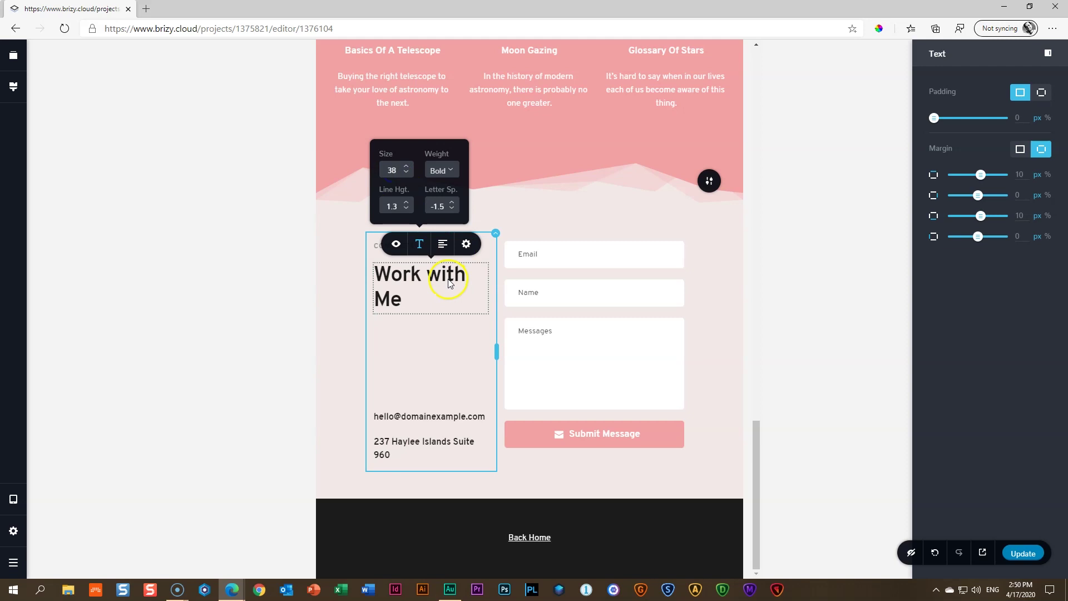
click(391, 170)
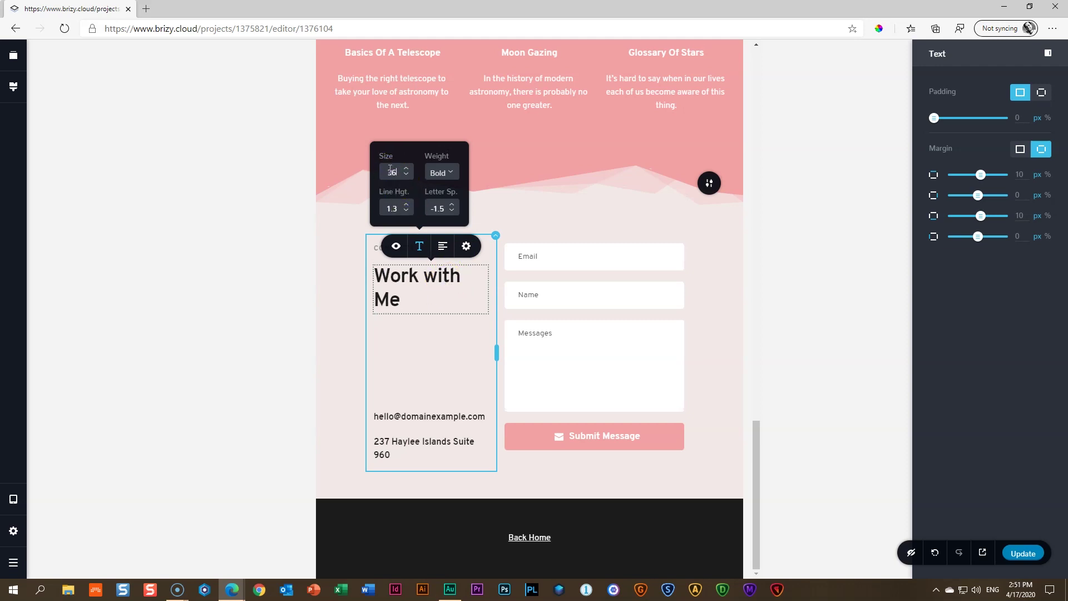
click(393, 173)
click(656, 353)
click(398, 284)
click(487, 342)
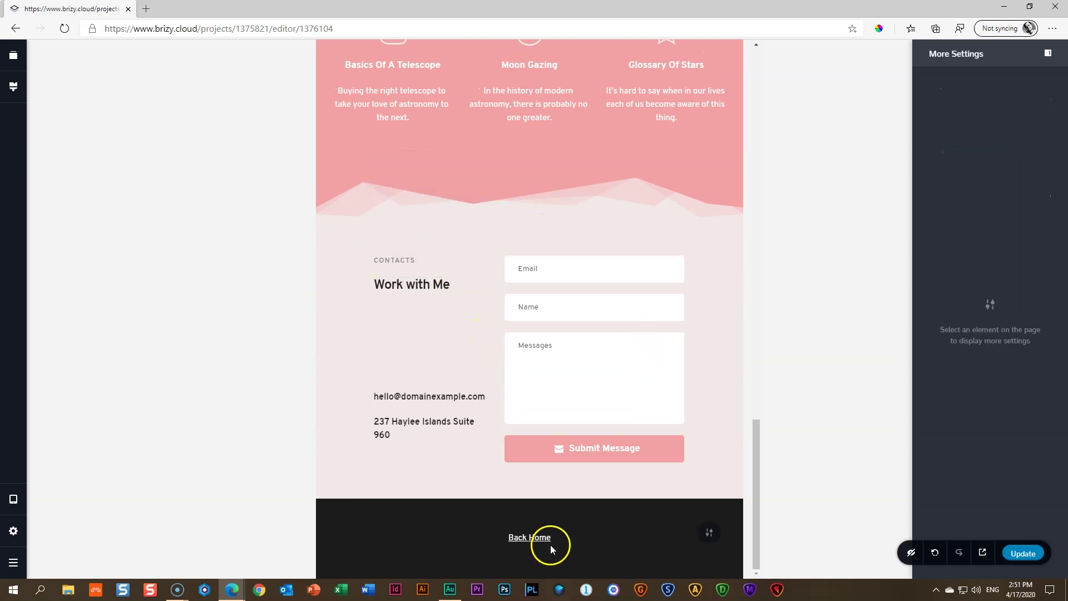
Reduce the footer's top padding to 15px and shrink its bottom padding
mouse_move(540, 522)
drag(540, 523, 544, 503)
drag(544, 565, 547, 551)
click(669, 445)
click(719, 359)
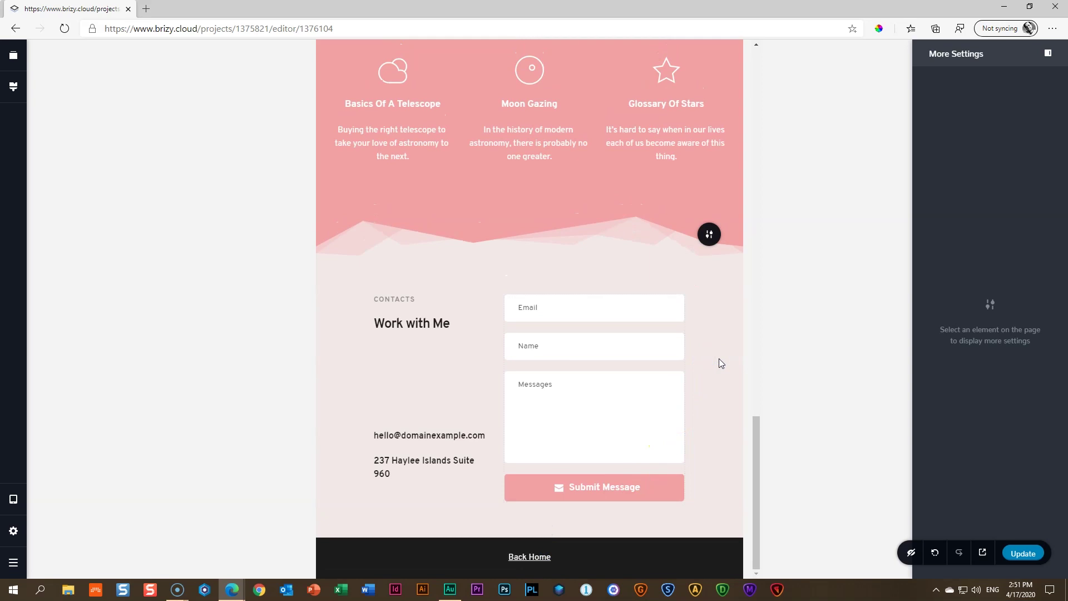
Switch to the mobile layout and set the spacing below the colour palette to 28px
key(ctrl+shift+m)
click(488, 287)
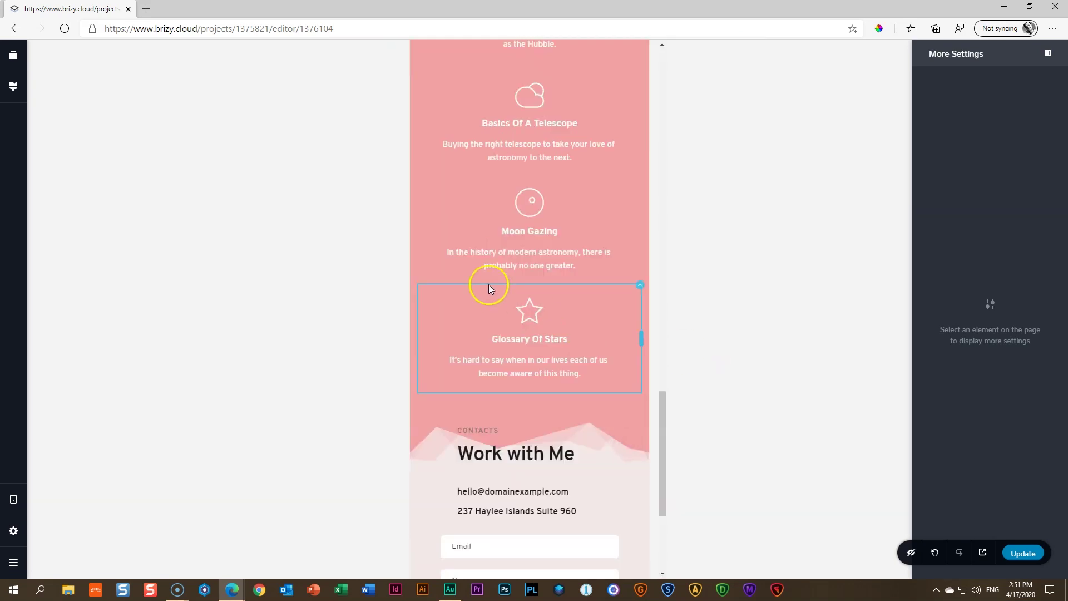
scroll(519, 296, up, 15)
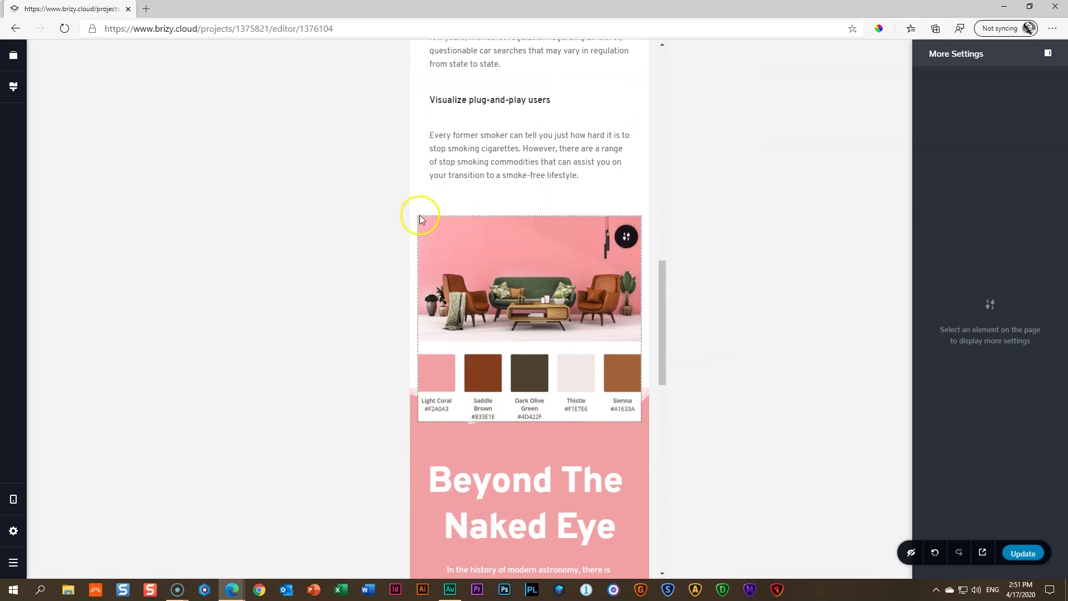
click(513, 443)
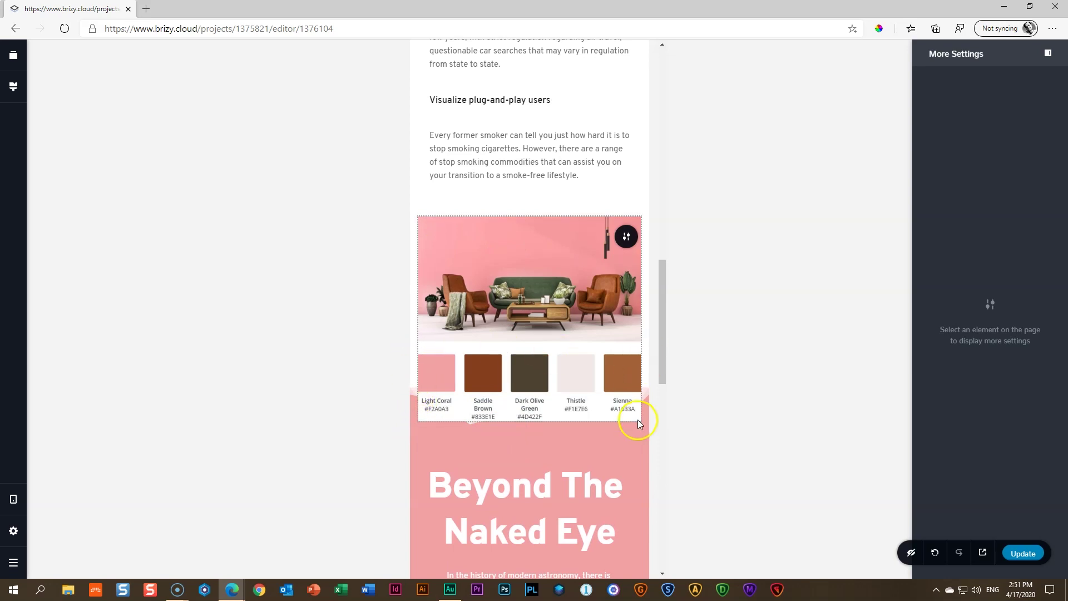
drag(638, 428, 578, 432)
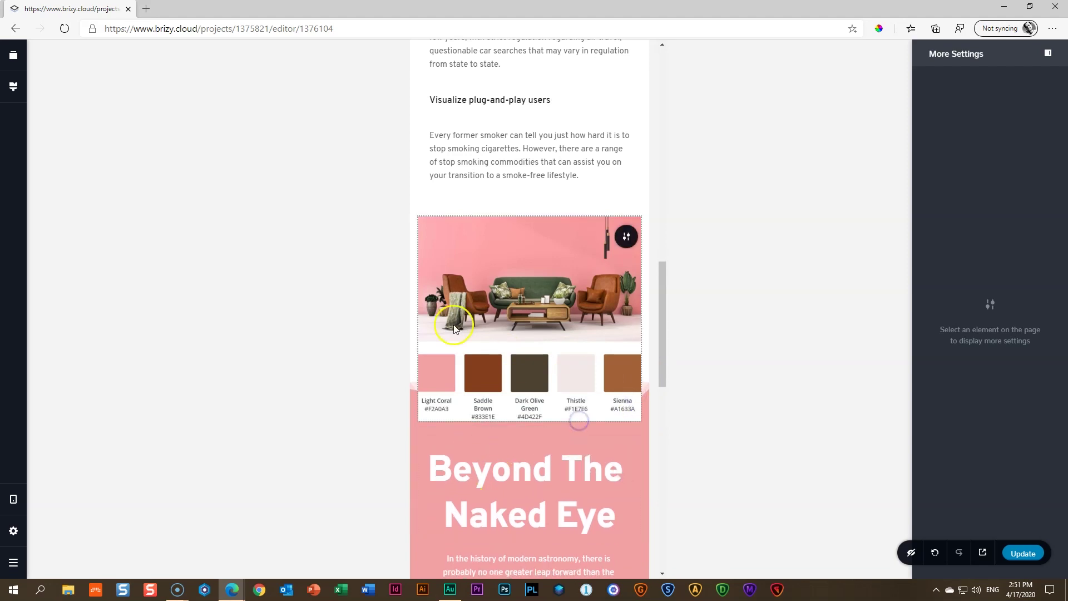
Adjust the Work with Me section's top padding above the CONTACTS block to about 136px
scroll(544, 332, down, 10)
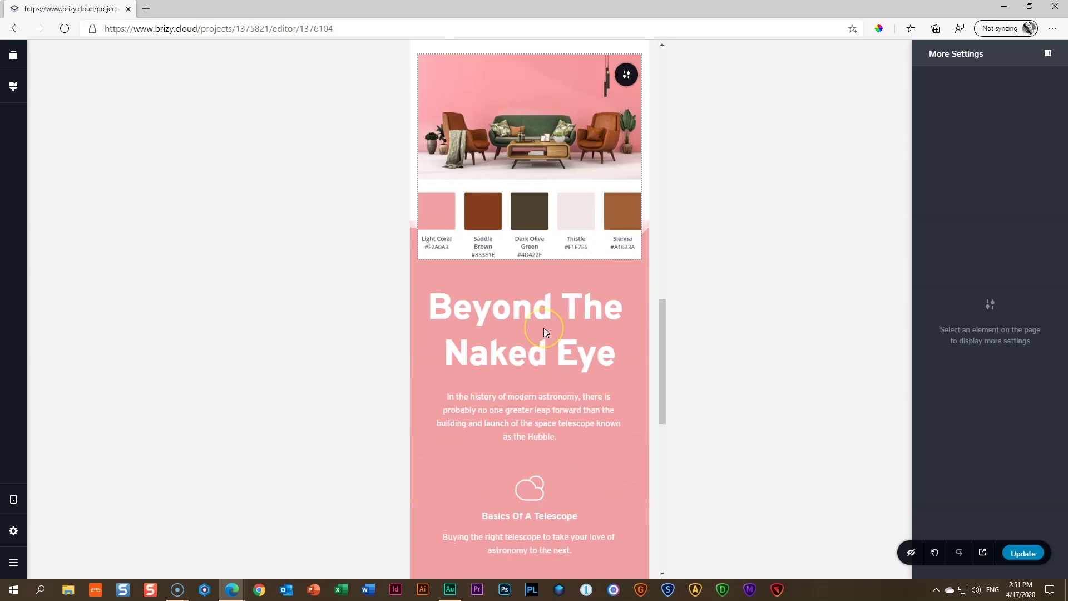
drag(500, 305, 501, 283)
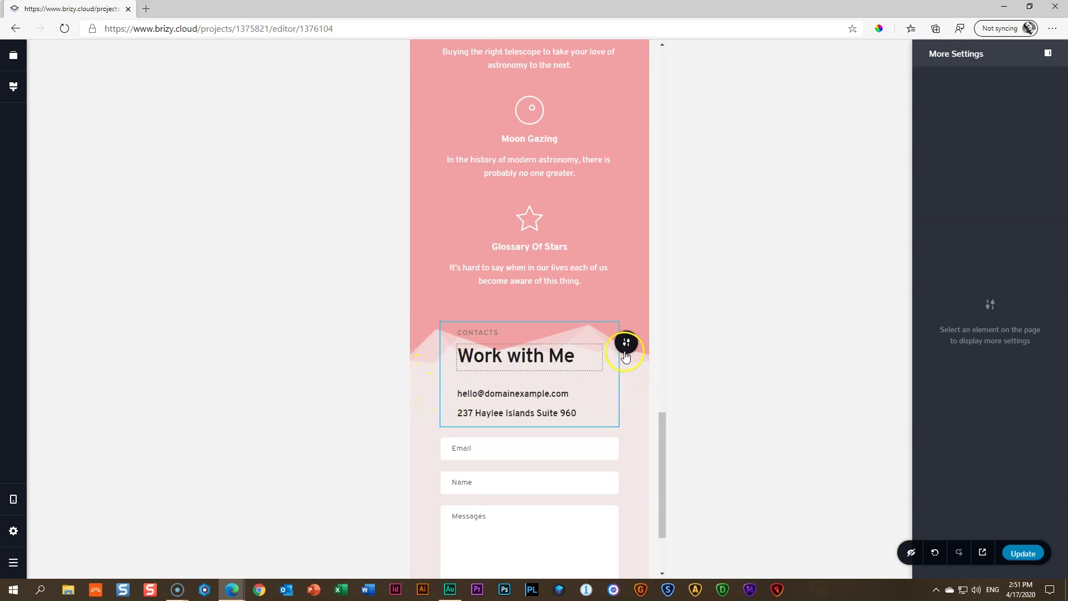
drag(632, 309, 631, 381)
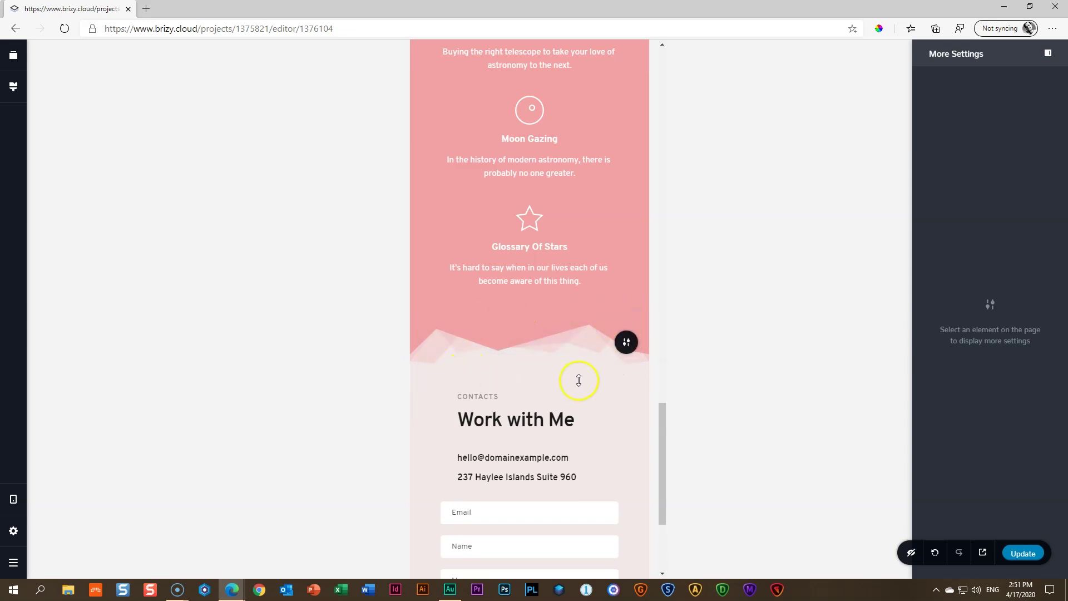
Select the contacts text column and drag its left padding from 30 to 0
click(626, 342)
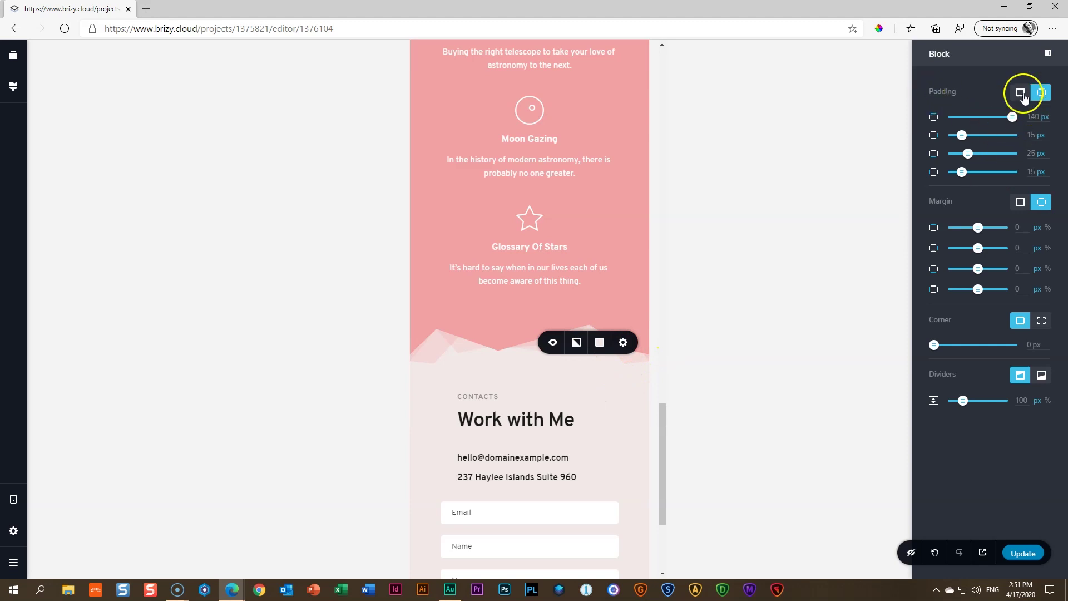
scroll(476, 376, down, 3)
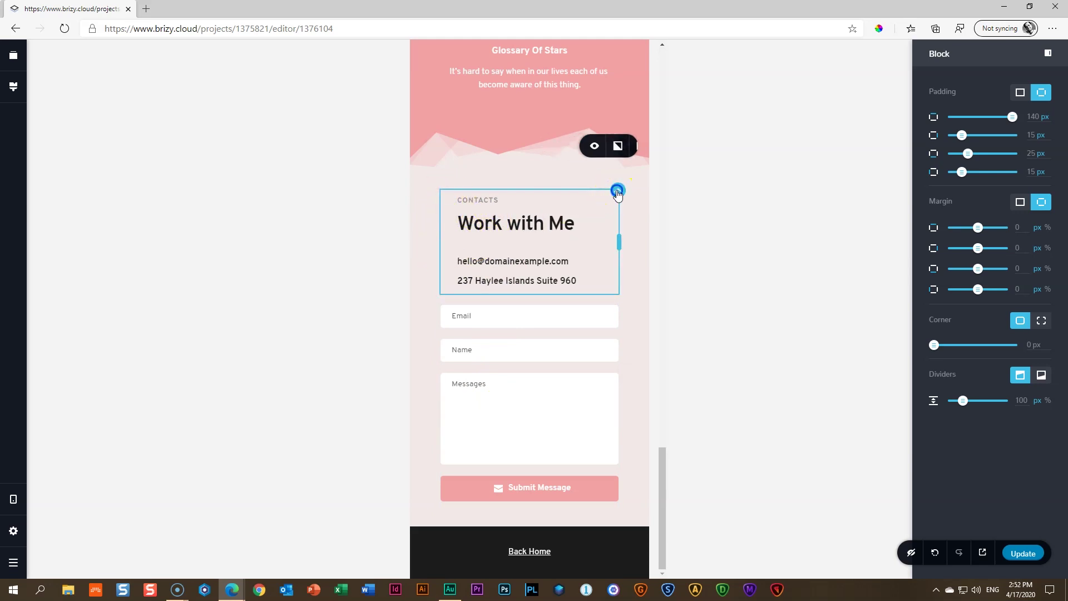
click(617, 192)
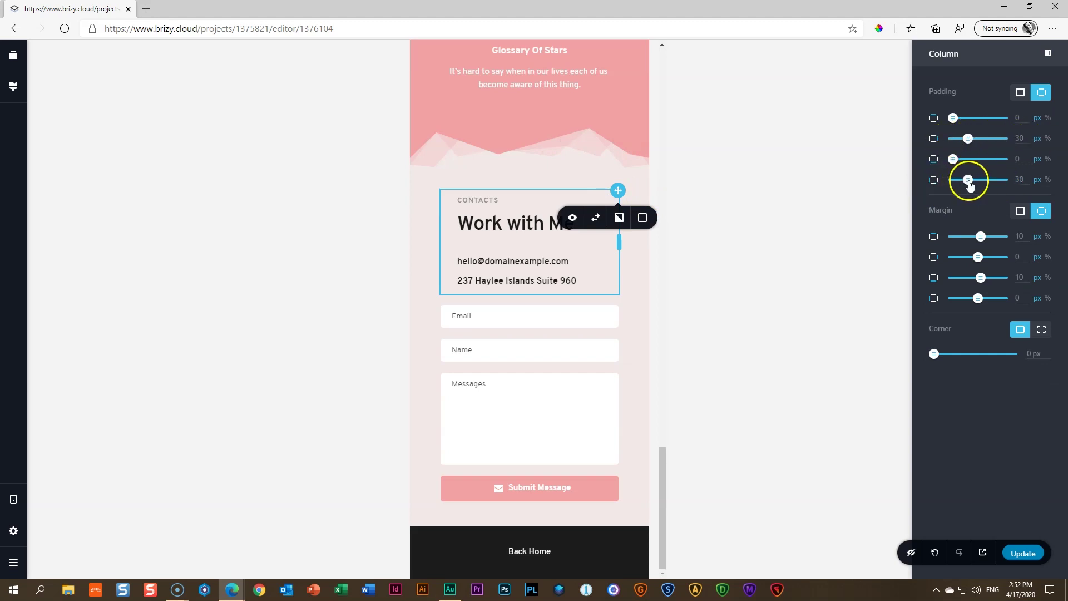
drag(965, 180, 949, 180)
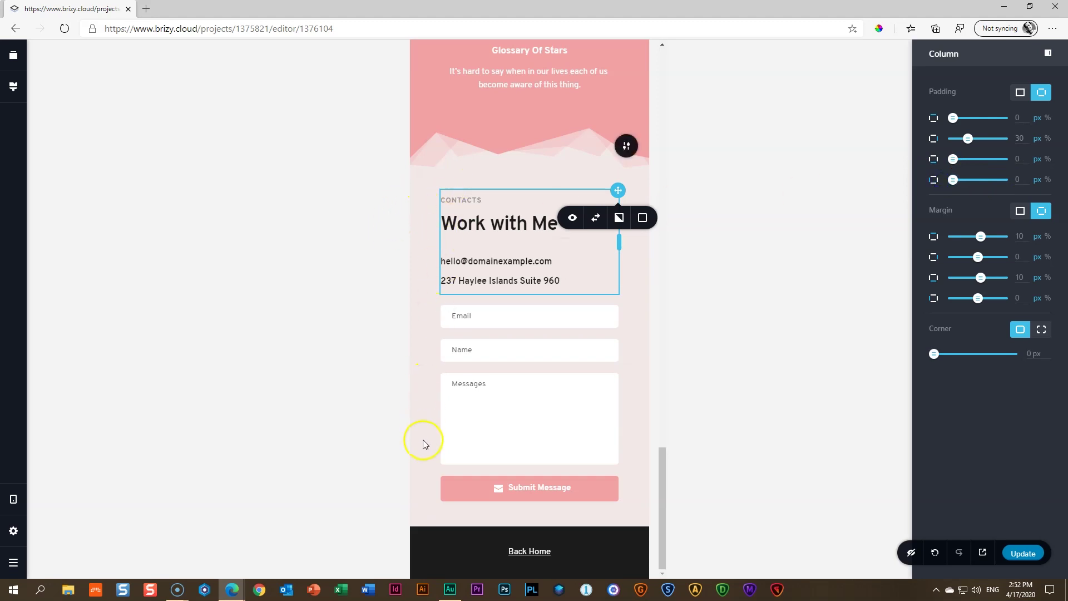
Bring the Back Home footer's top padding down from 25px to 15px on mobile
click(422, 264)
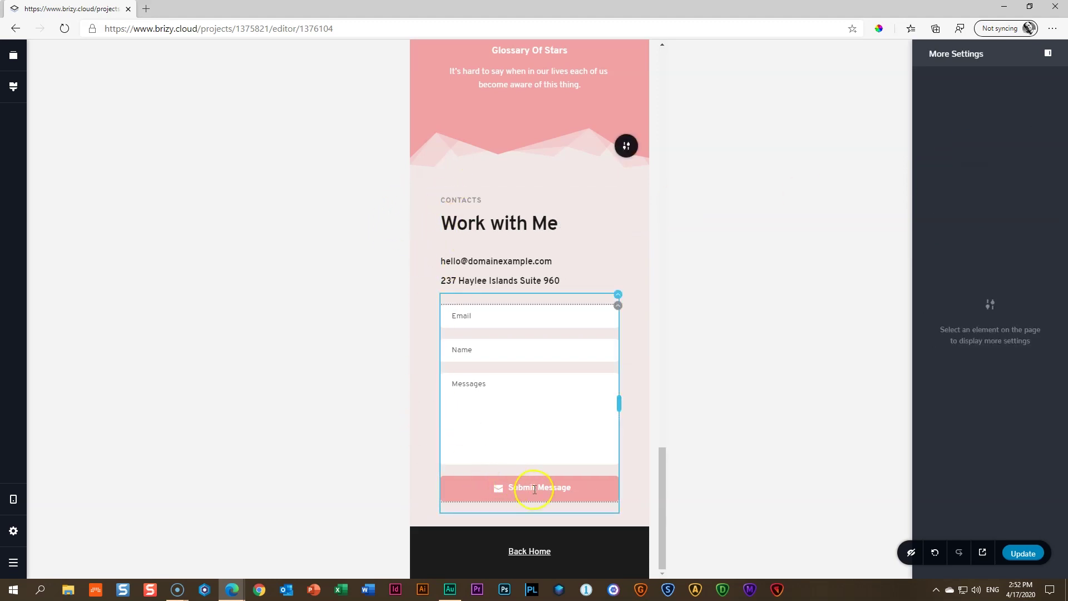
scroll(564, 534, up, 1)
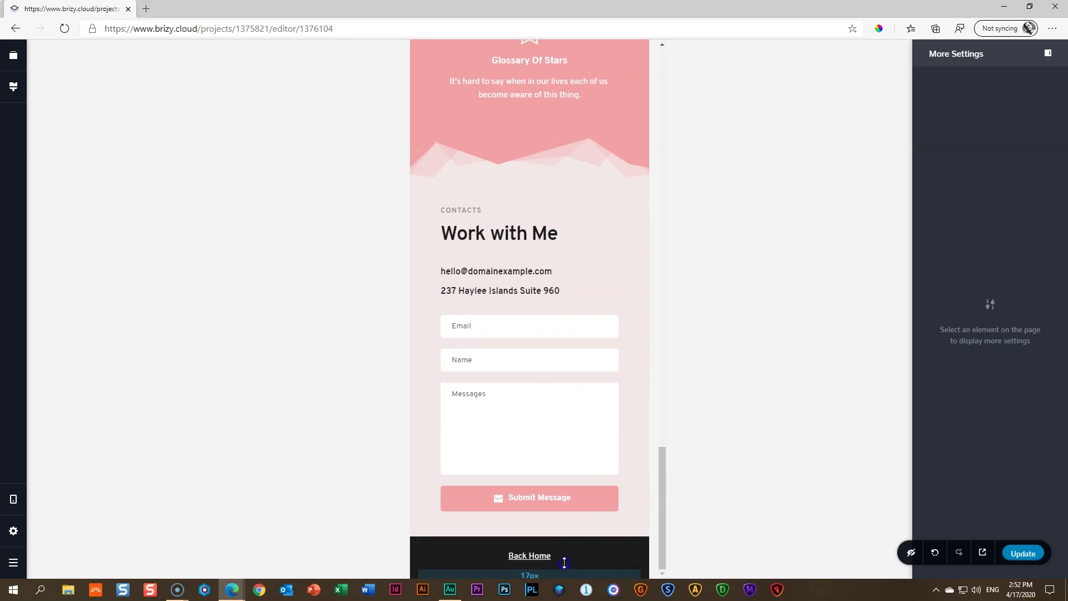
drag(562, 556, 555, 545)
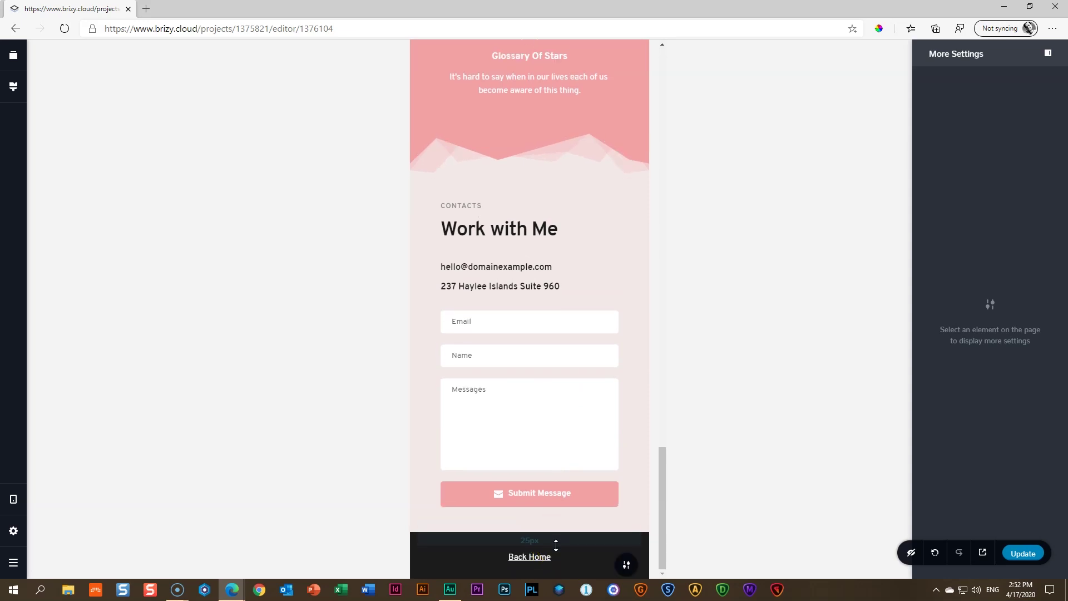
mouse_move(553, 544)
mouse_down()
mouse_move(538, 543)
mouse_move(546, 536)
mouse_move(551, 565)
mouse_move(561, 554)
mouse_up()
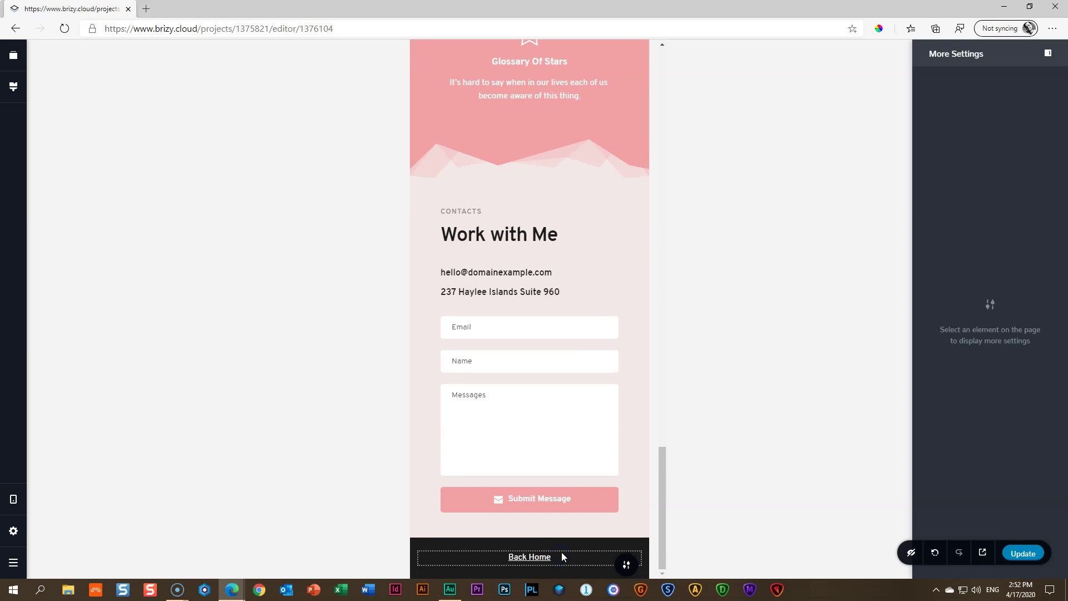
drag(558, 532, 558, 575)
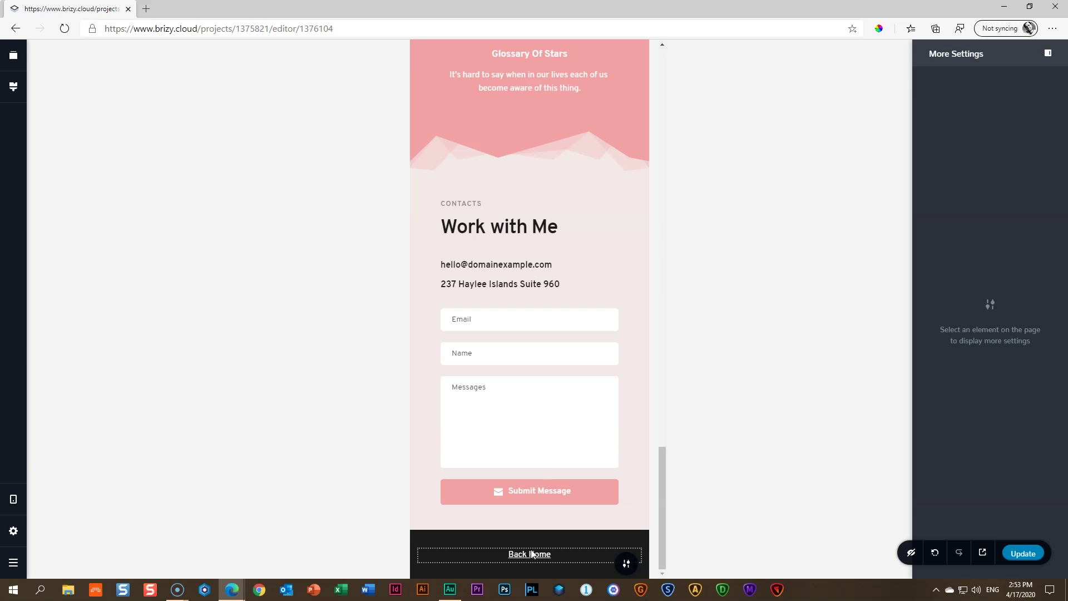
Inspect the contact form and contacts text, scroll the mobile page up to the hero, and deselect
click(566, 494)
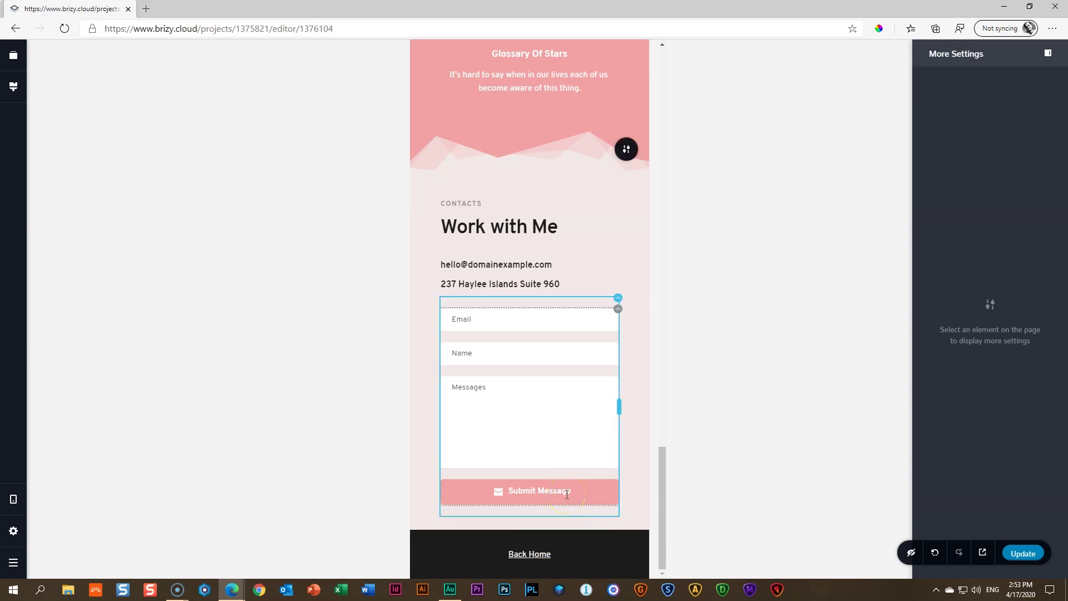
scroll(566, 494, up, 4)
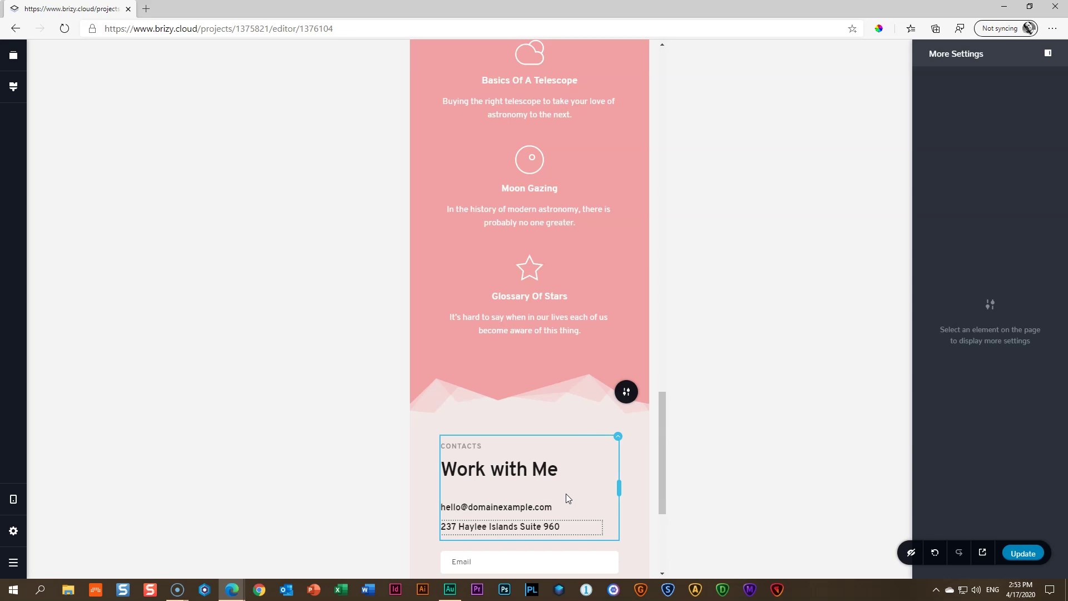
scroll(569, 493, up, 8)
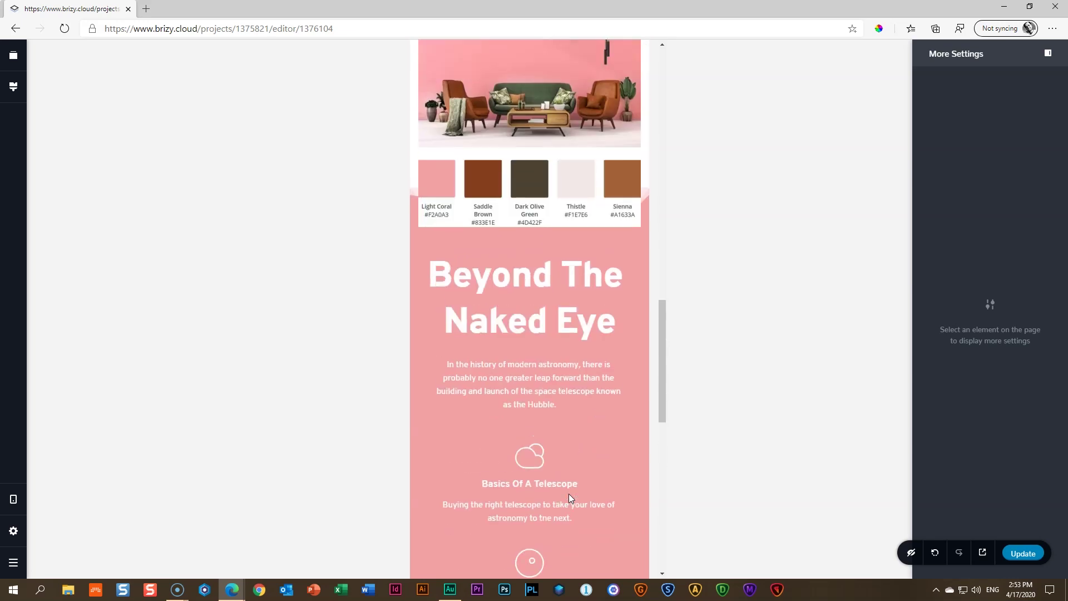
scroll(568, 493, up, 10)
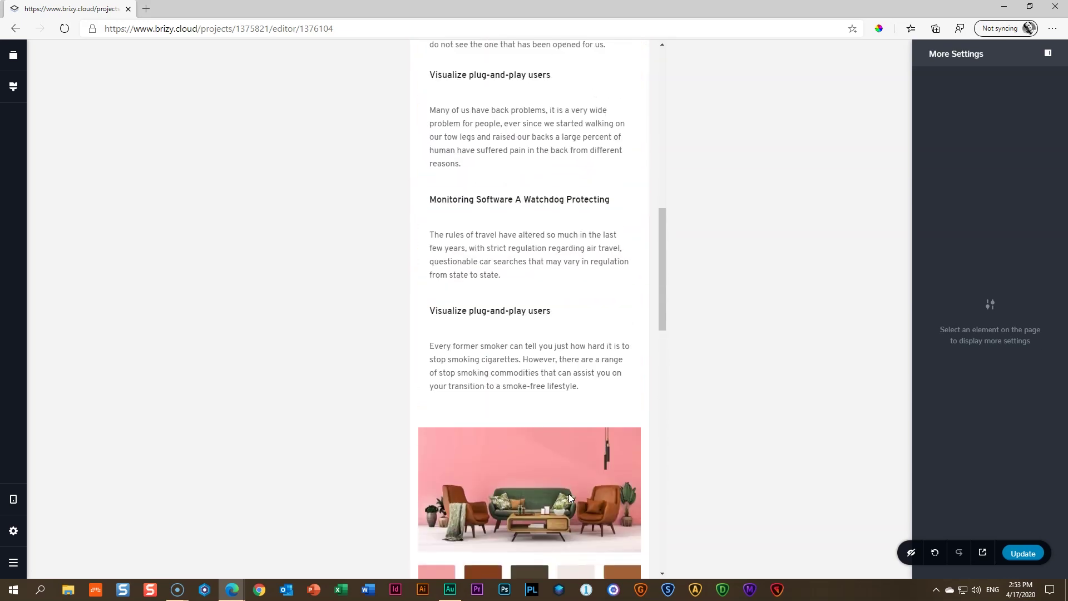
scroll(568, 496, up, 5)
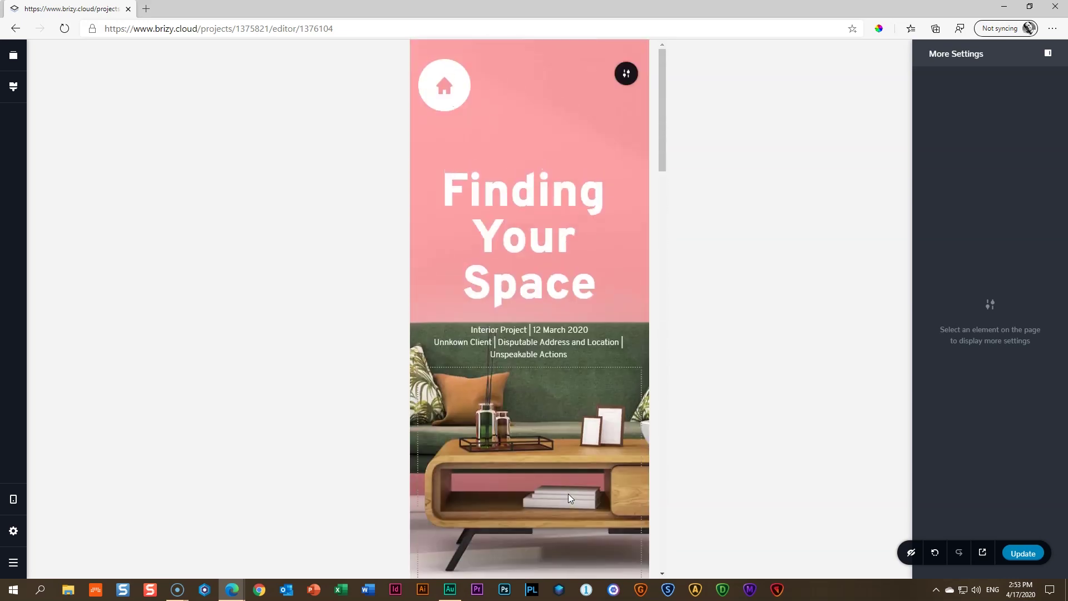
scroll(568, 496, down, 16)
scroll(568, 496, down, 12)
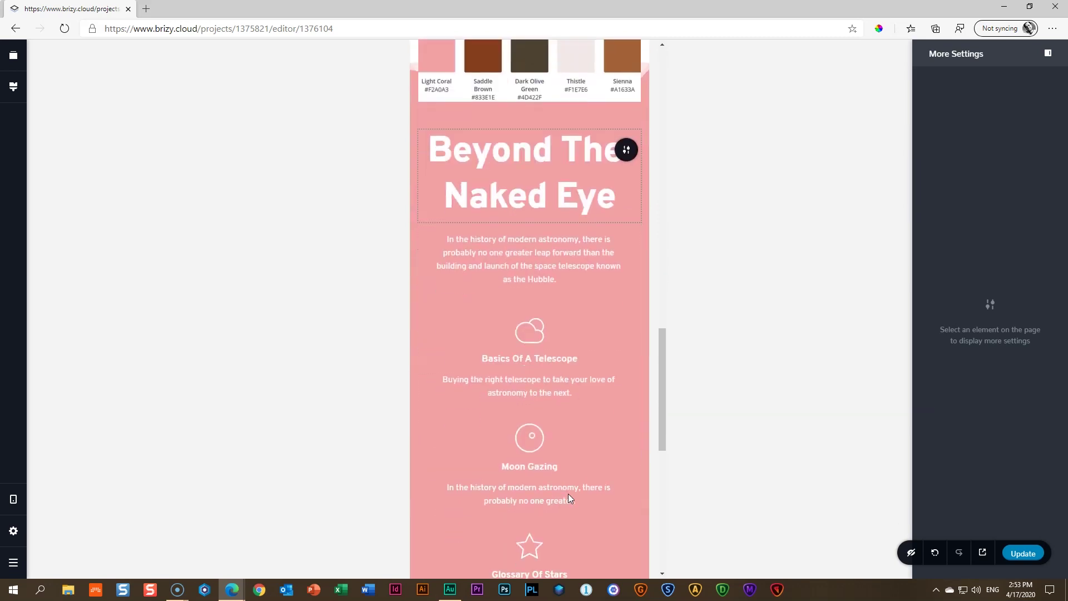
click(567, 489)
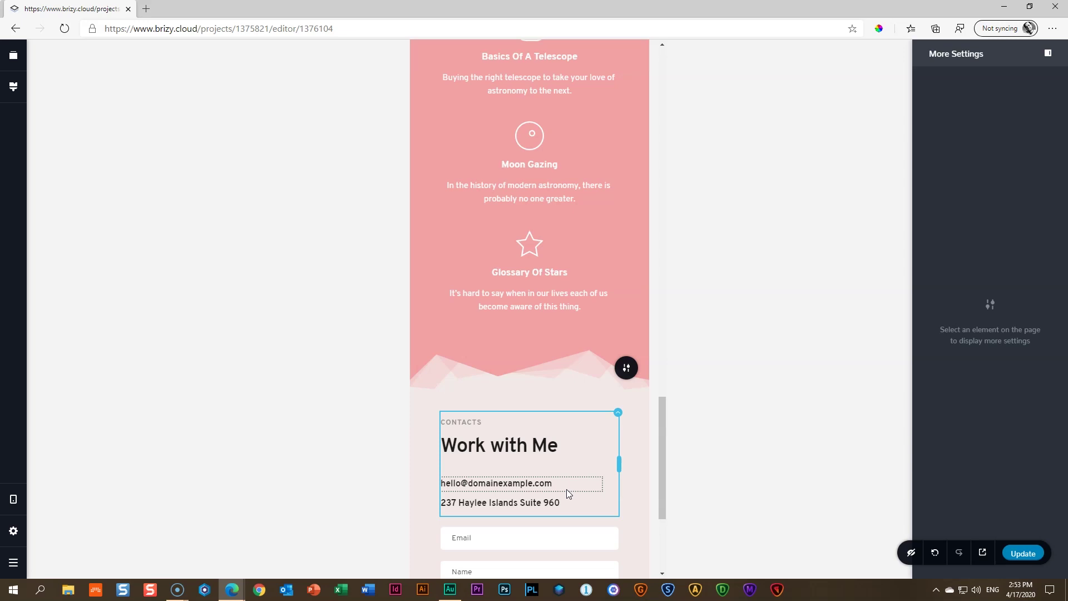
scroll(566, 489, down, 4)
click(853, 504)
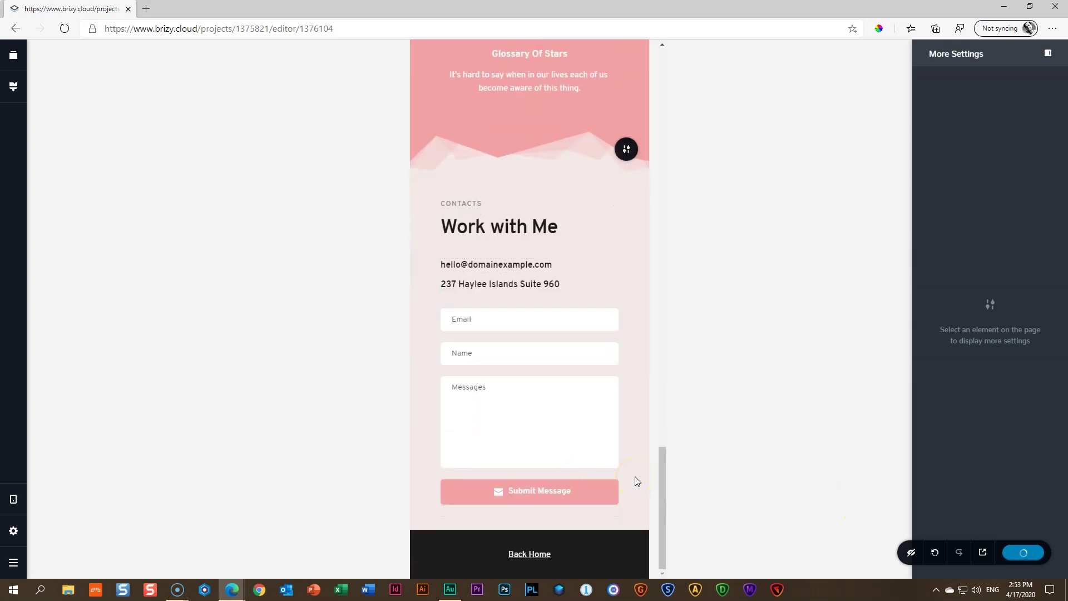
Open the published Project 1 page in a new tab and scroll through it top to bottom
click(982, 552)
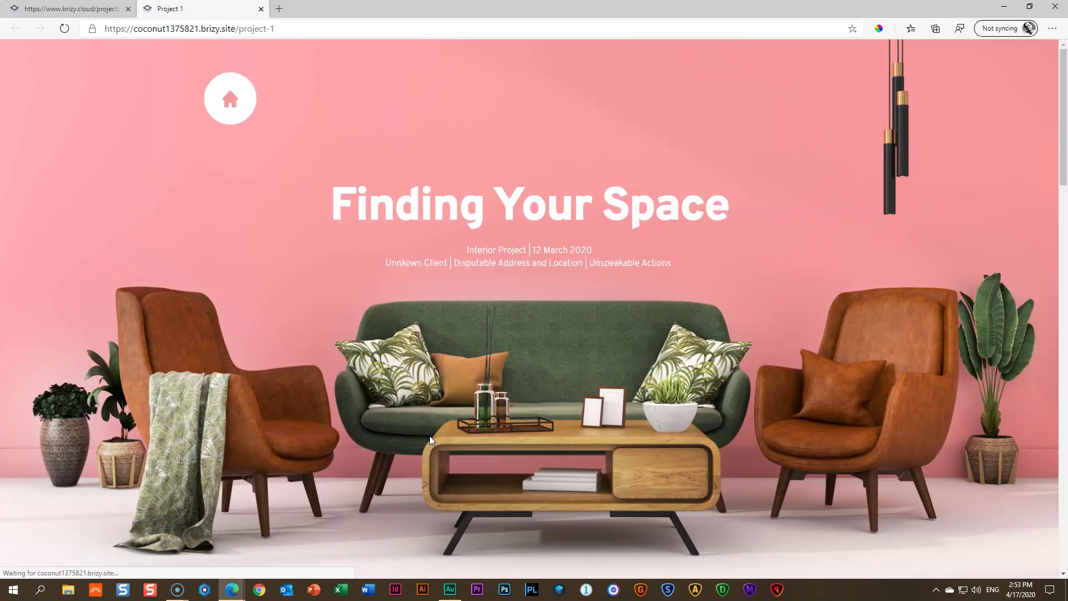
scroll(437, 439, down, 9)
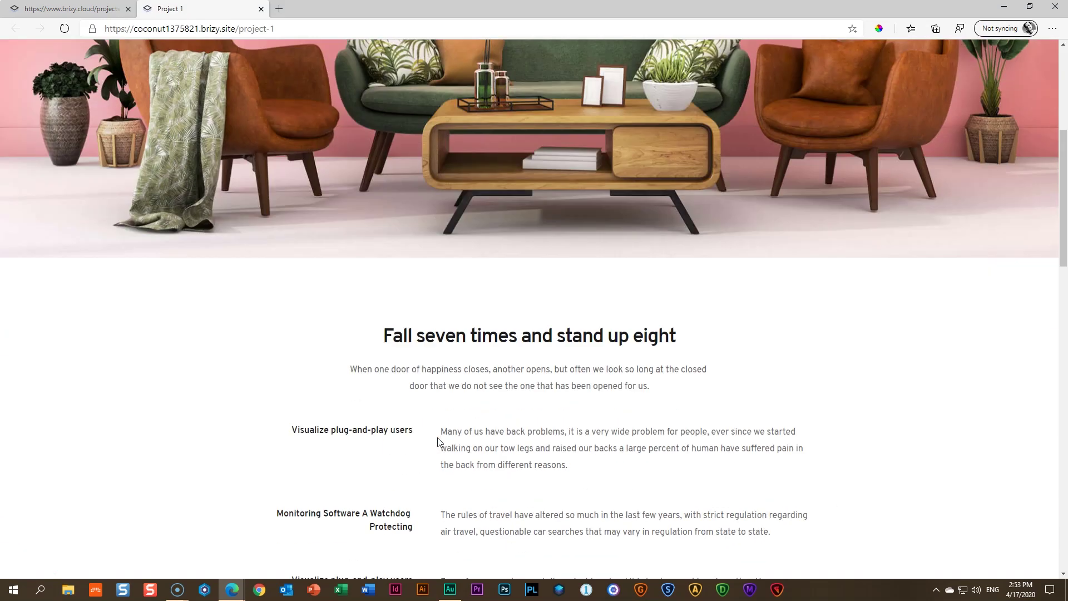
scroll(437, 442, down, 10)
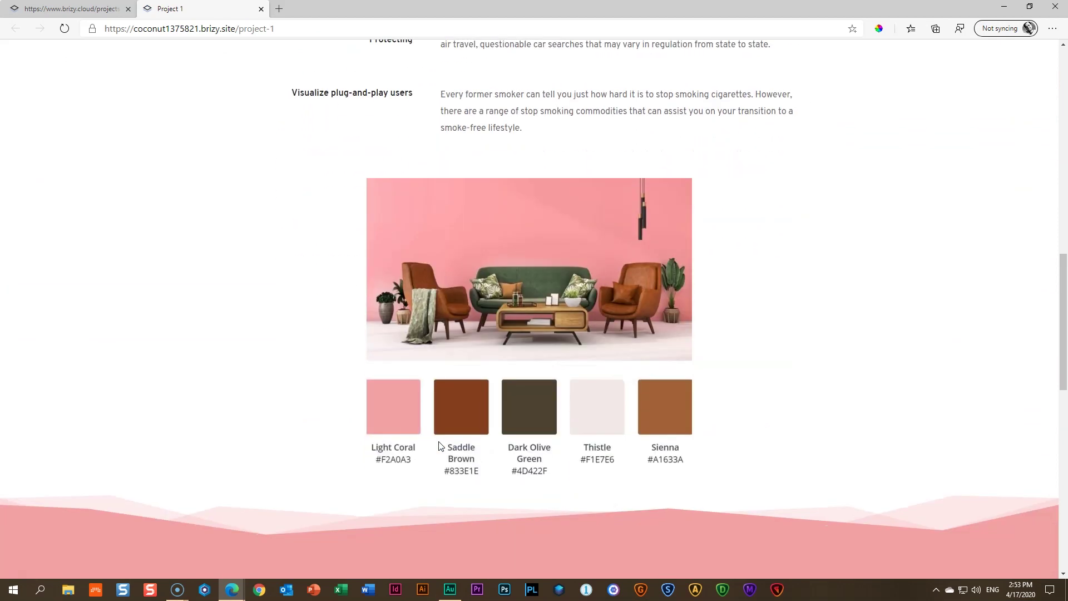
scroll(439, 443, down, 8)
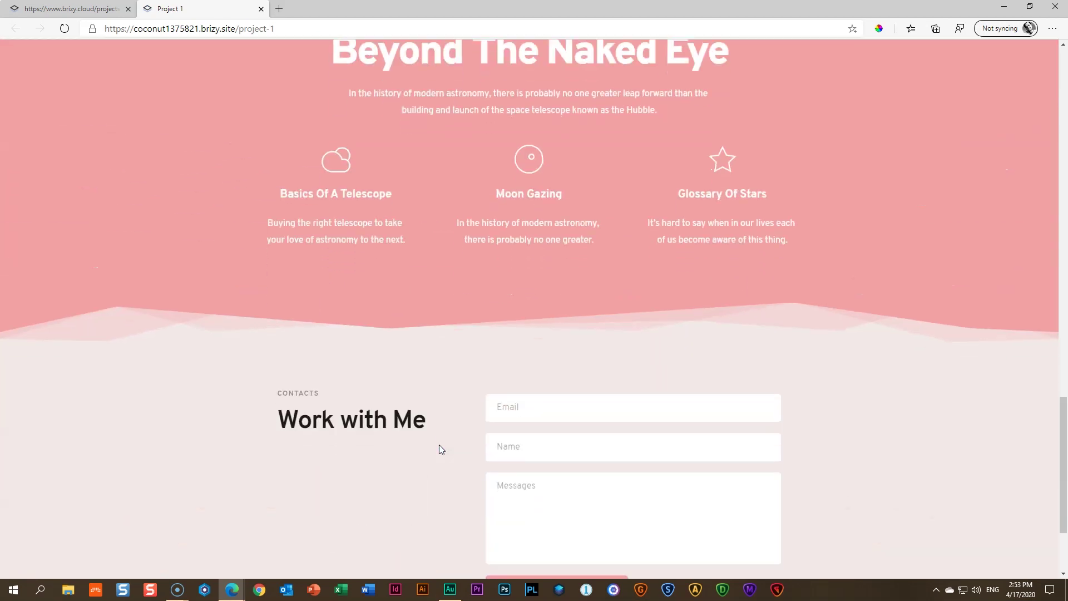
scroll(439, 449, up, 18)
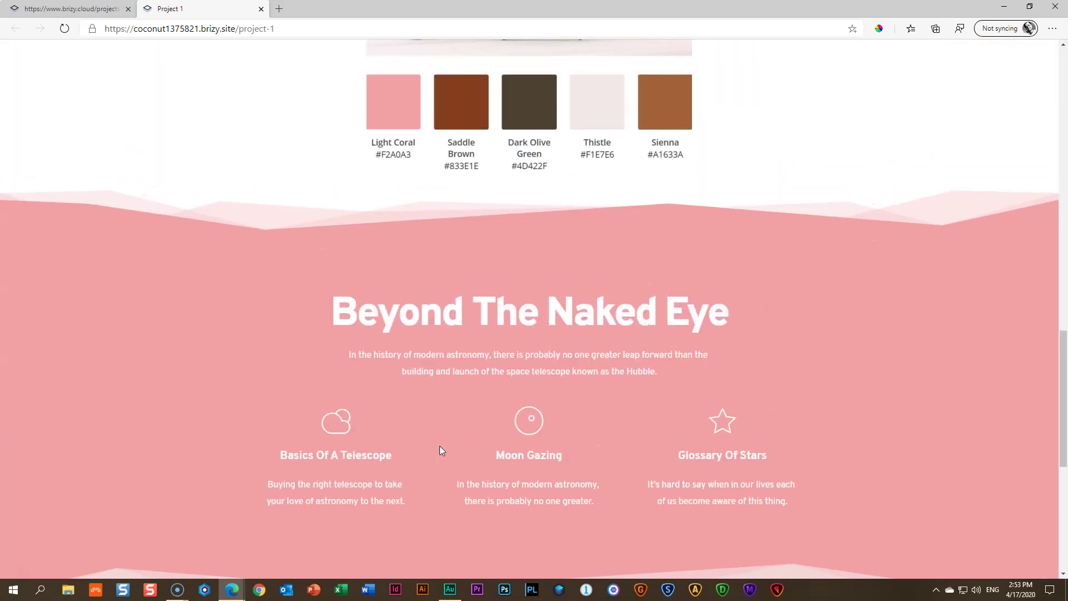
scroll(441, 450, up, 8)
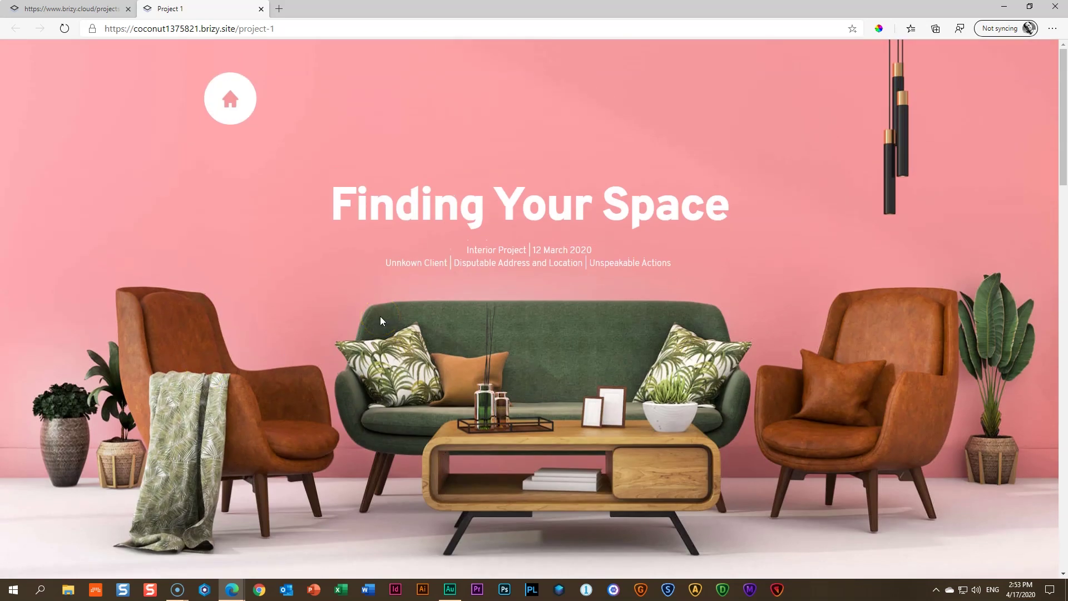
key(F12)
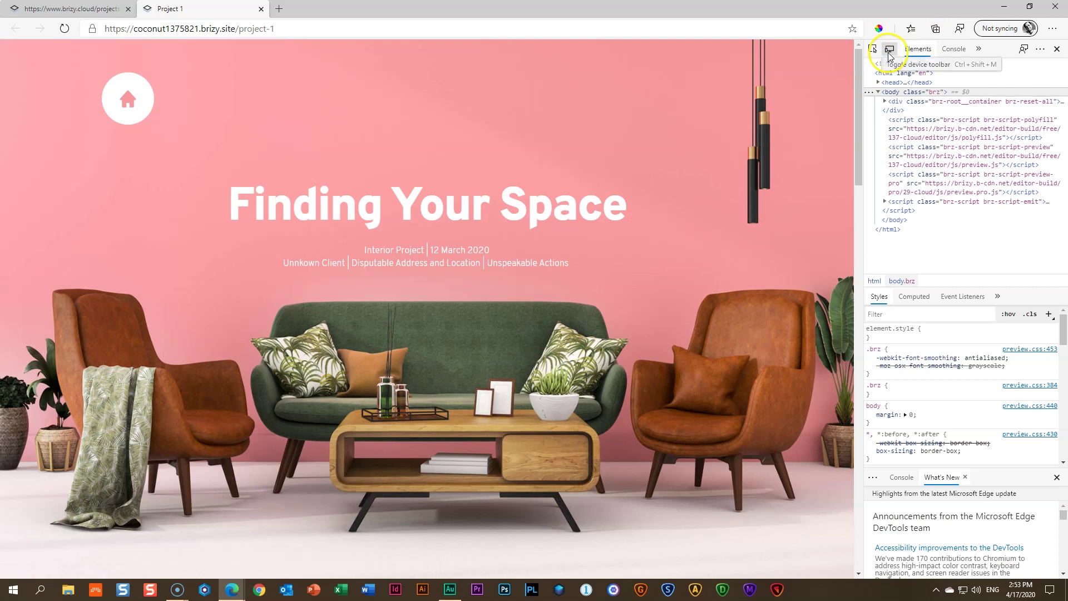
Emulate the live Project 1 page at iPad size in Edge DevTools and scroll through it
click(889, 49)
click(384, 49)
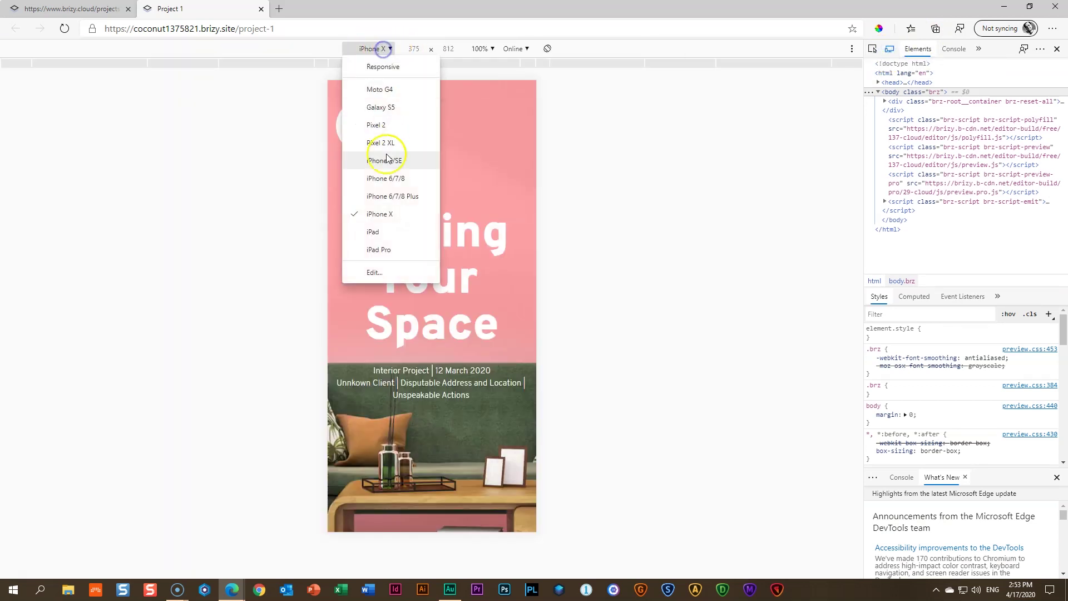
click(380, 232)
scroll(497, 194, down, 10)
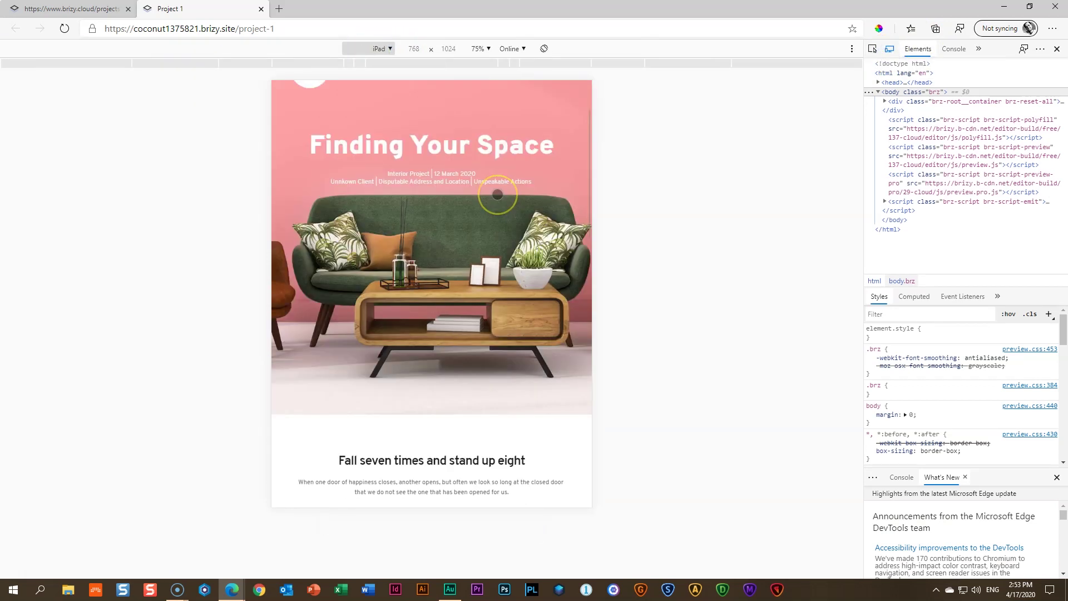
scroll(497, 194, down, 10)
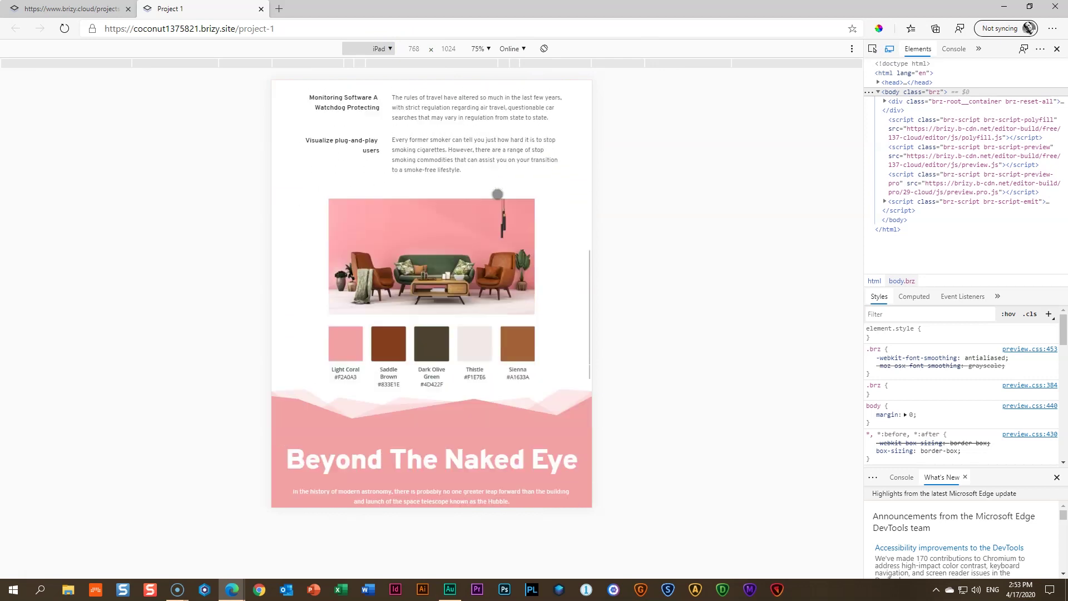
scroll(498, 196, down, 1)
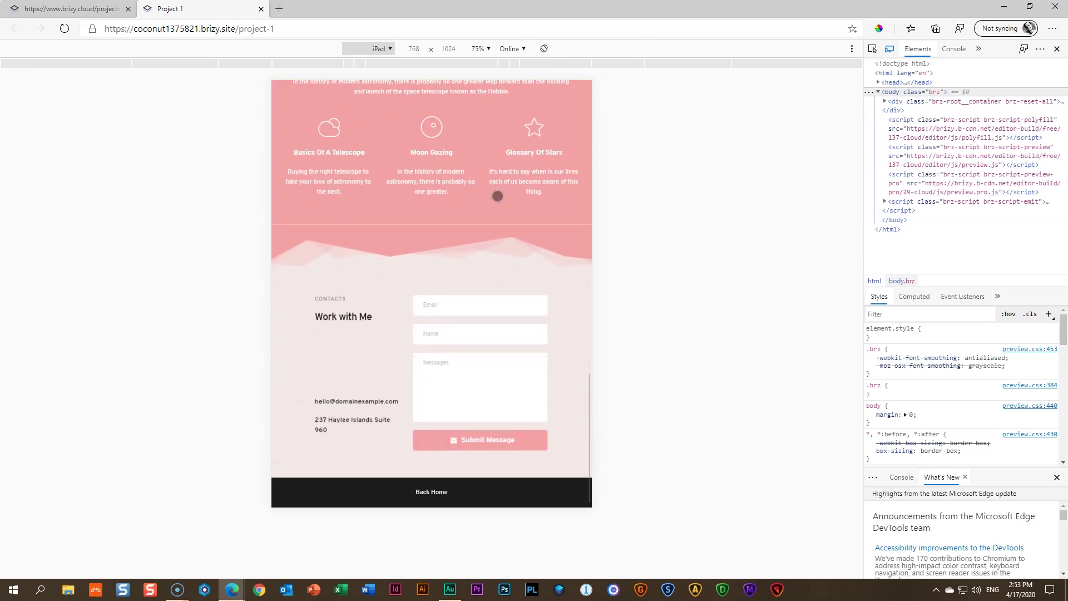
scroll(498, 196, up, 20)
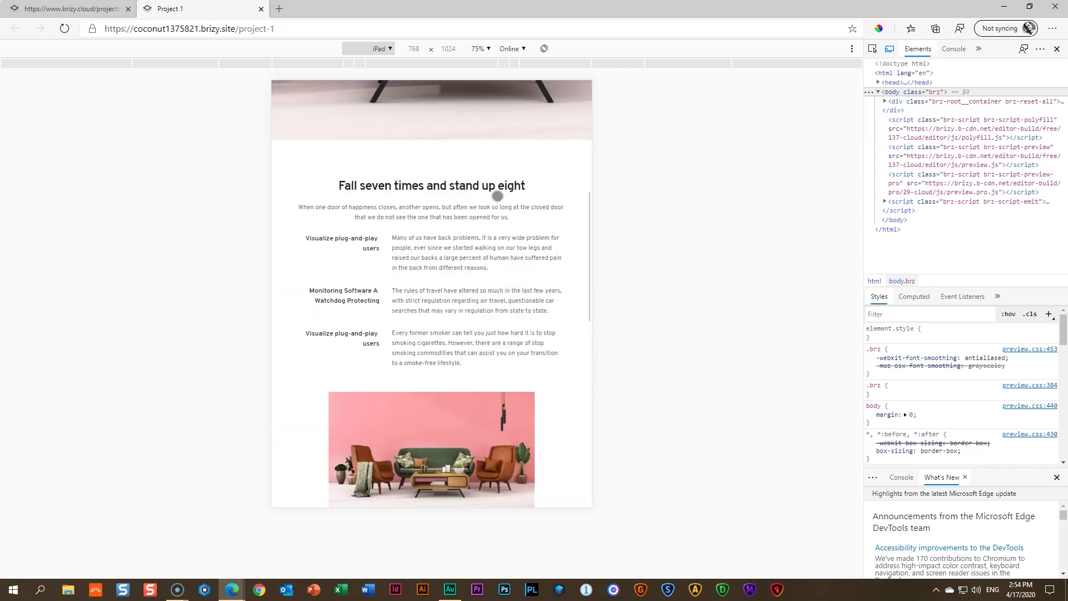
Switch emulation to iPhone X, scroll down and test the Back Home link
click(383, 49)
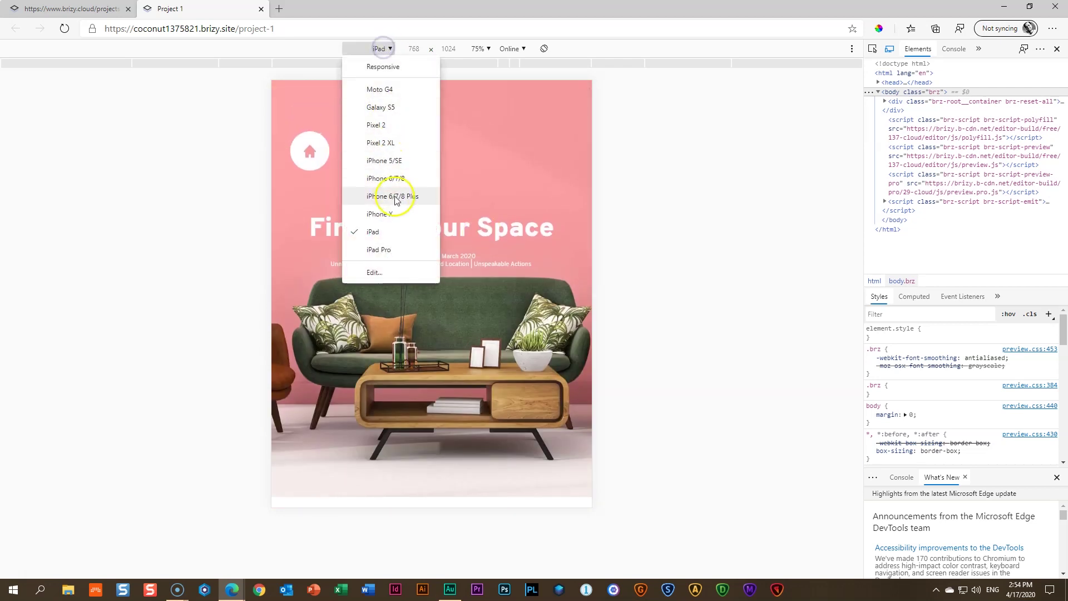
click(396, 210)
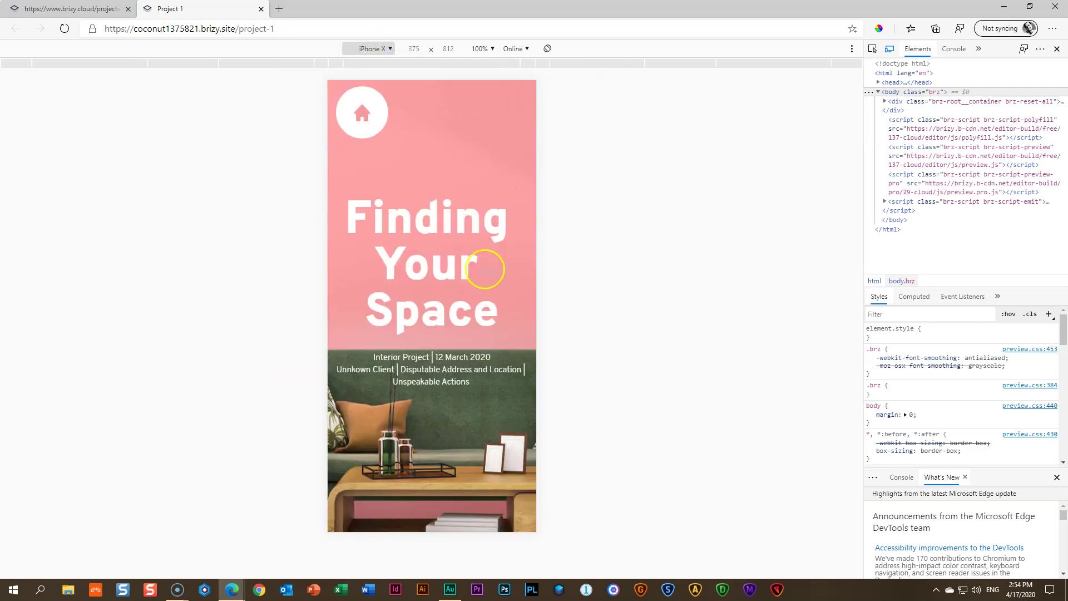
scroll(440, 253, down, 10)
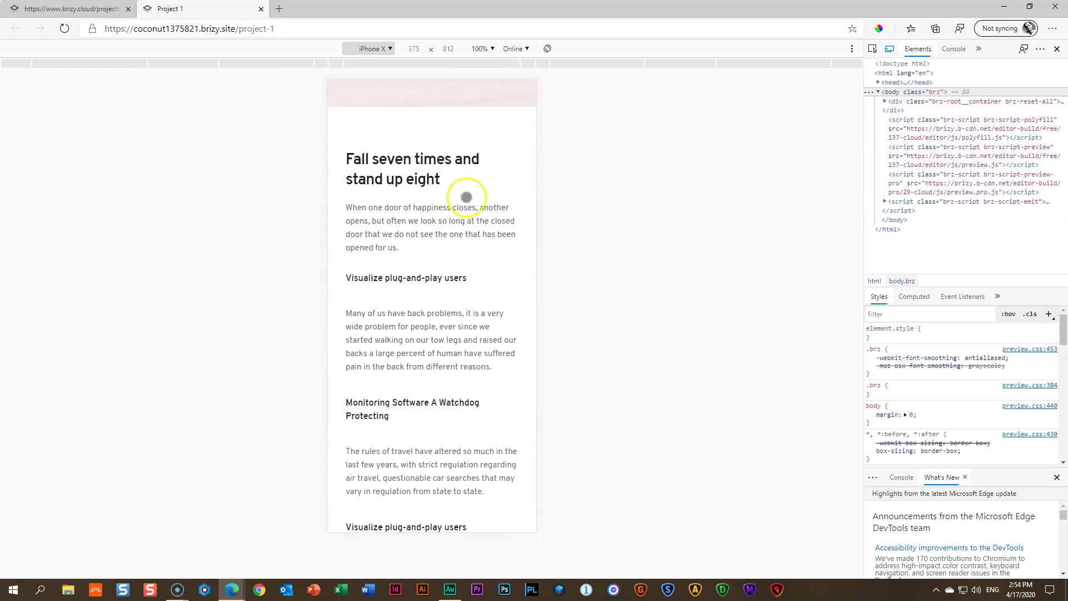
scroll(408, 209, down, 7)
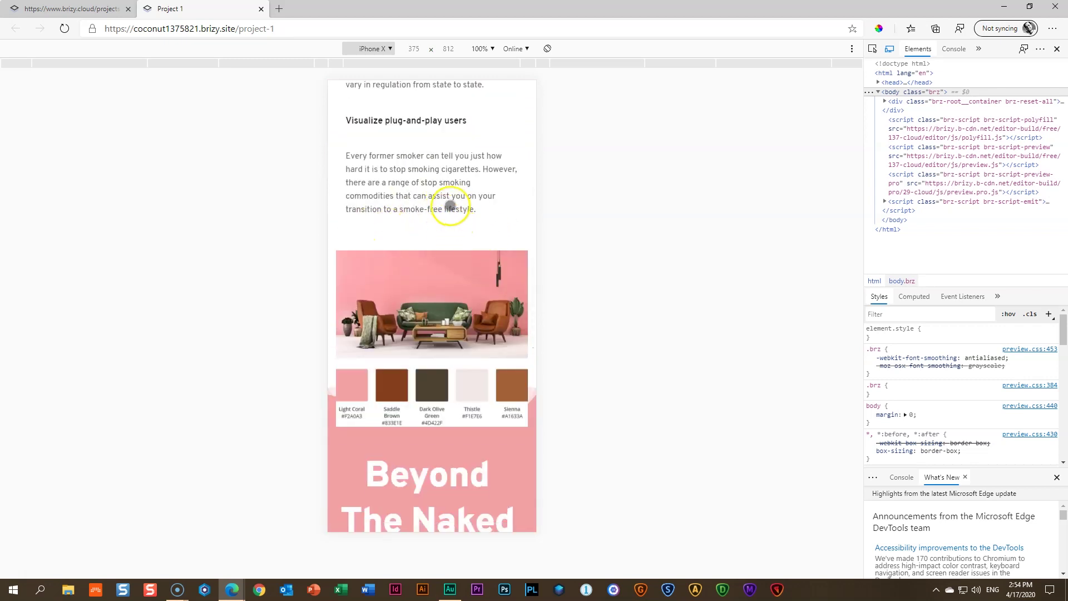
scroll(450, 205, down, 9)
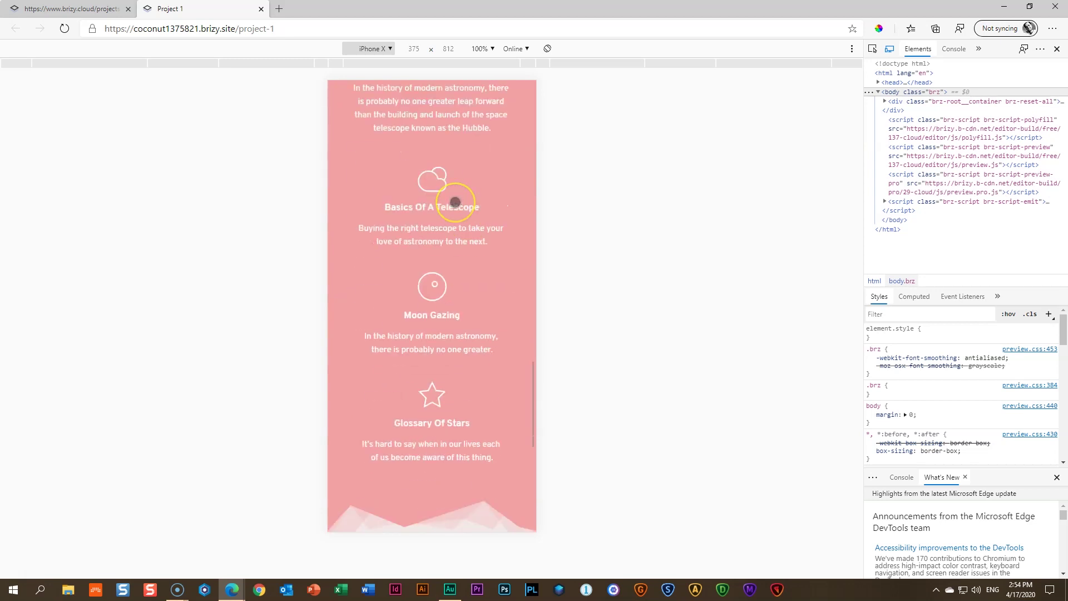
scroll(455, 202, down, 7)
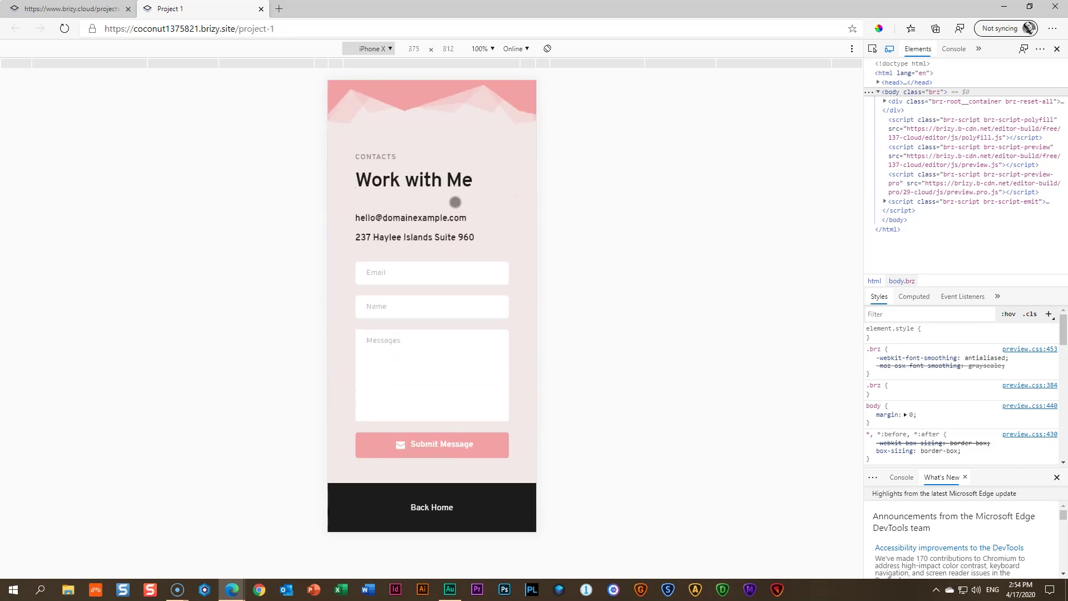
click(430, 507)
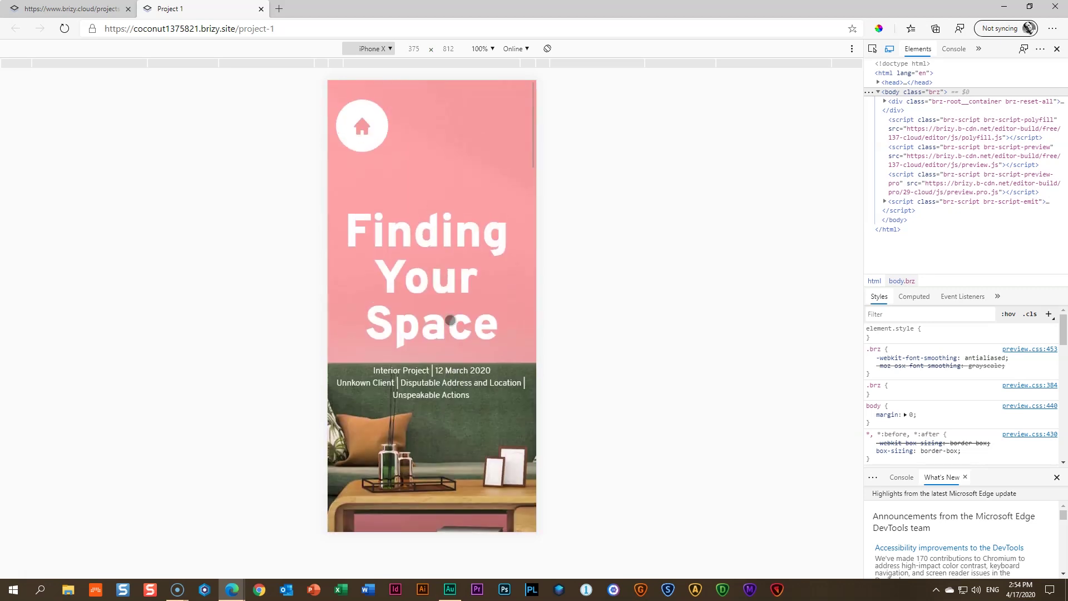
Return the page to full desktop width and close DevTools
click(890, 49)
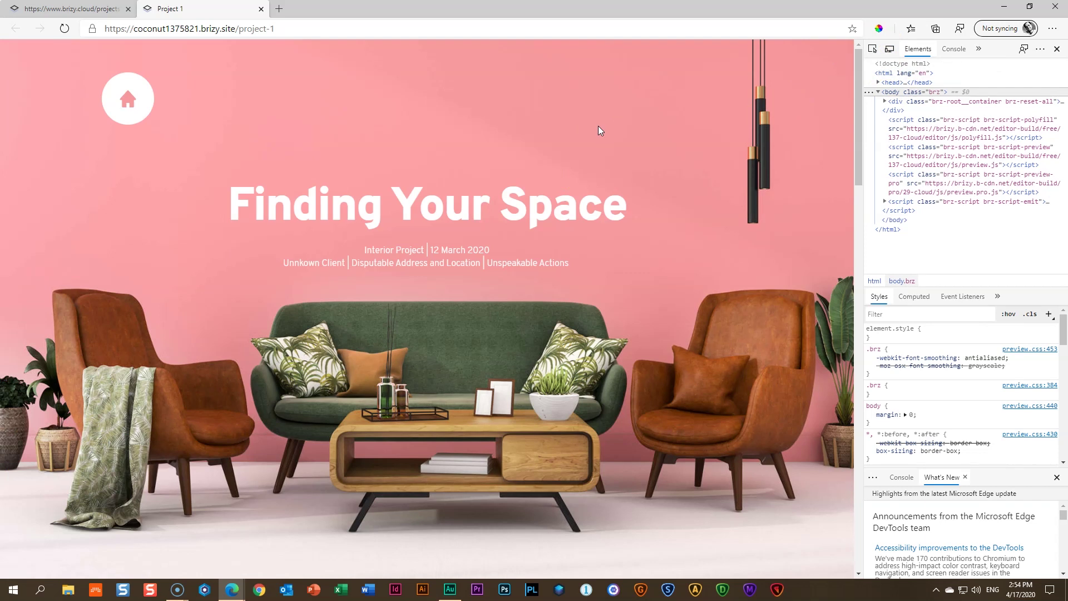
key(F12)
scroll(565, 184, down, 8)
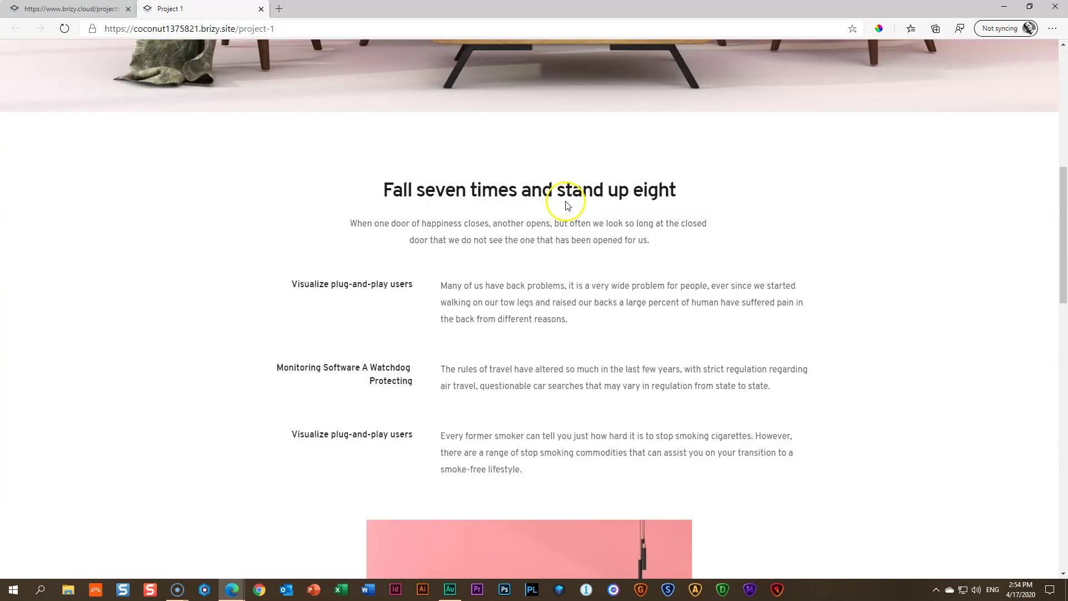
scroll(215, 112, up, 10)
Close the live tab, return the editor to desktop layout, save Project 1 and show the Pages list
click(261, 8)
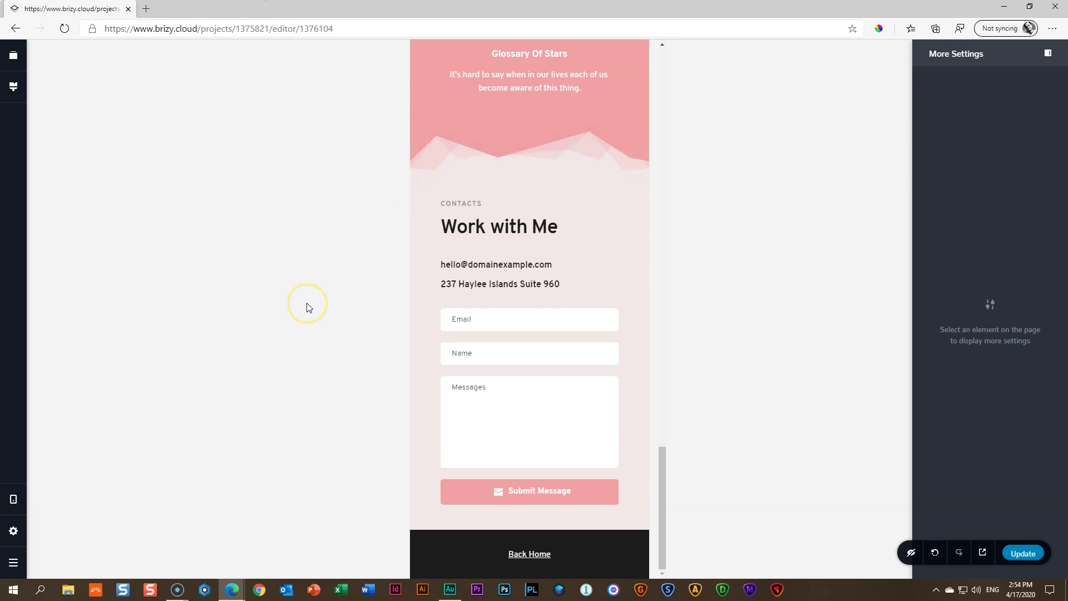
key(ctrl+shift+d)
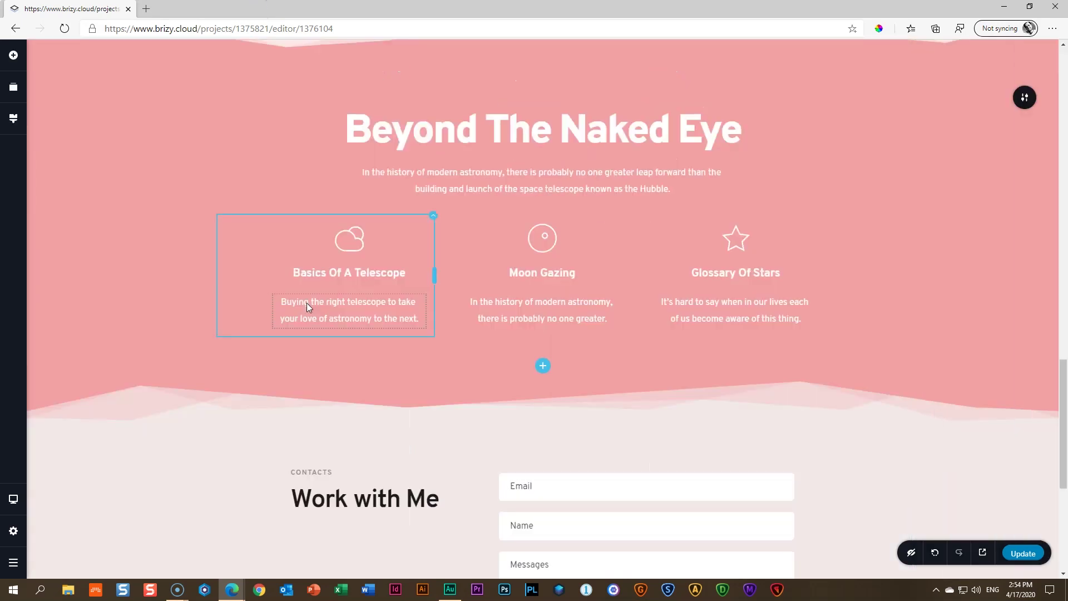
scroll(458, 215, up, 10)
scroll(458, 215, up, 15)
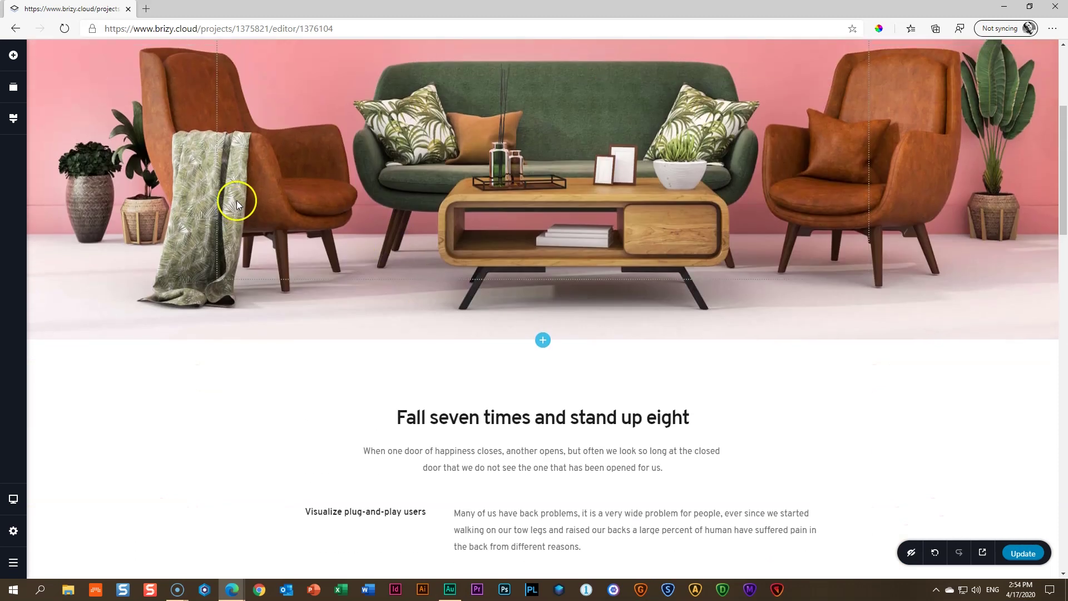
scroll(272, 175, down, 20)
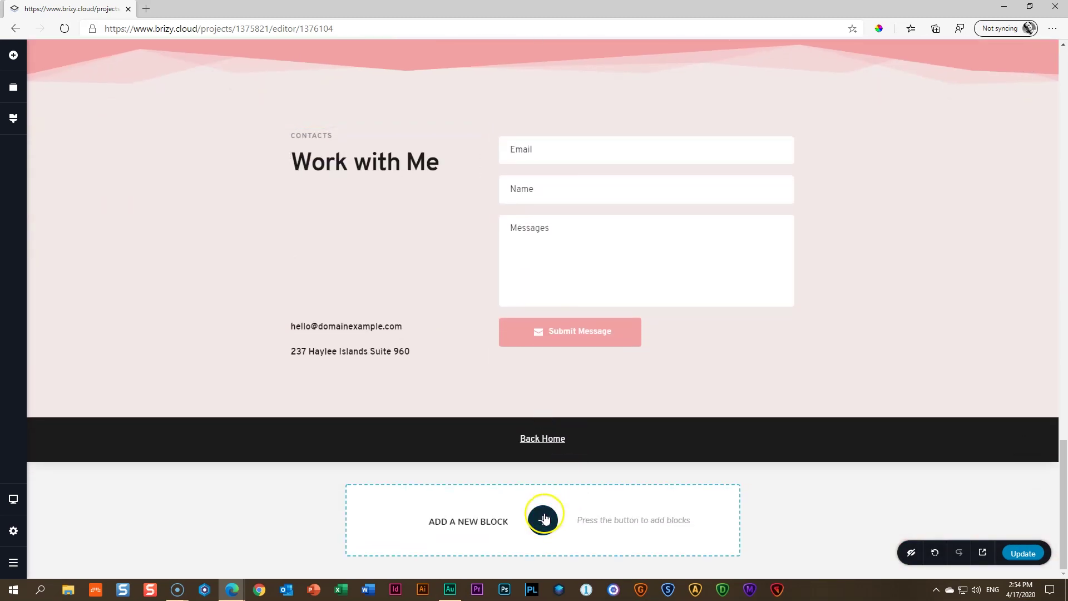
scroll(652, 366, up, 10)
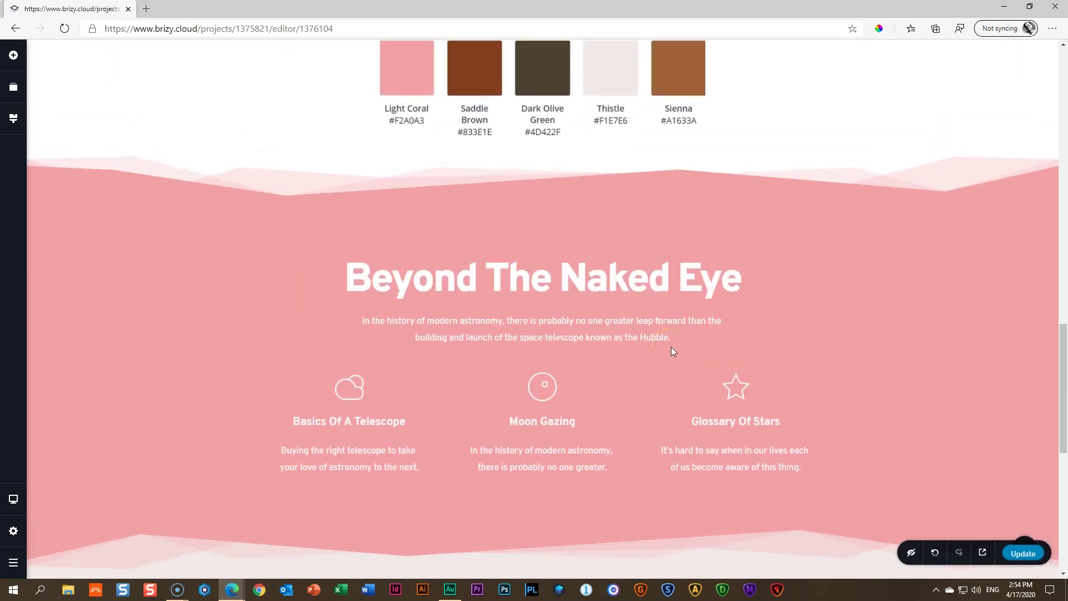
click(1025, 551)
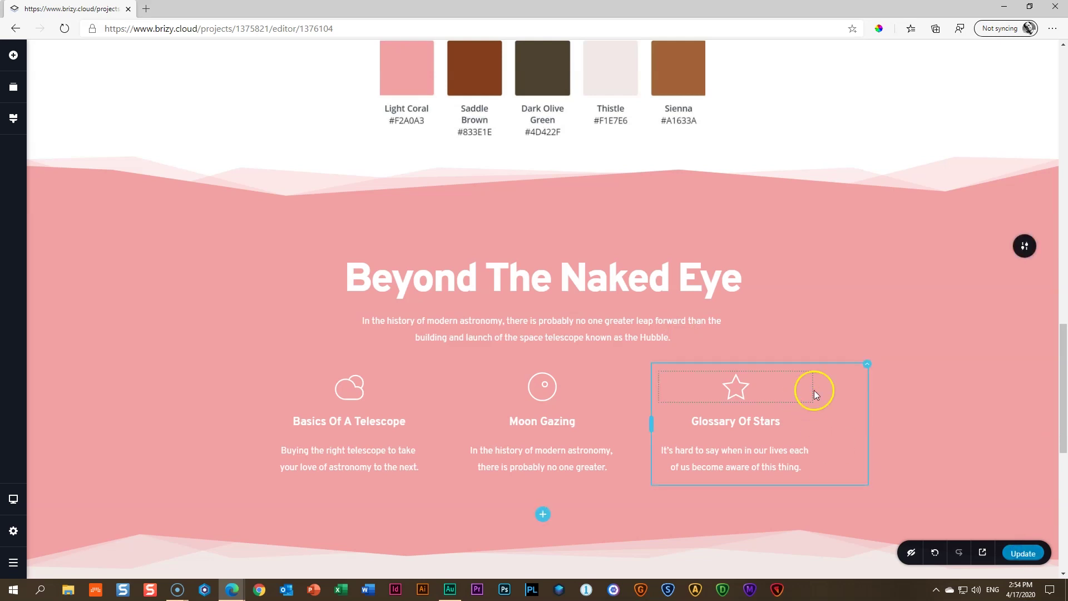
click(9, 533)
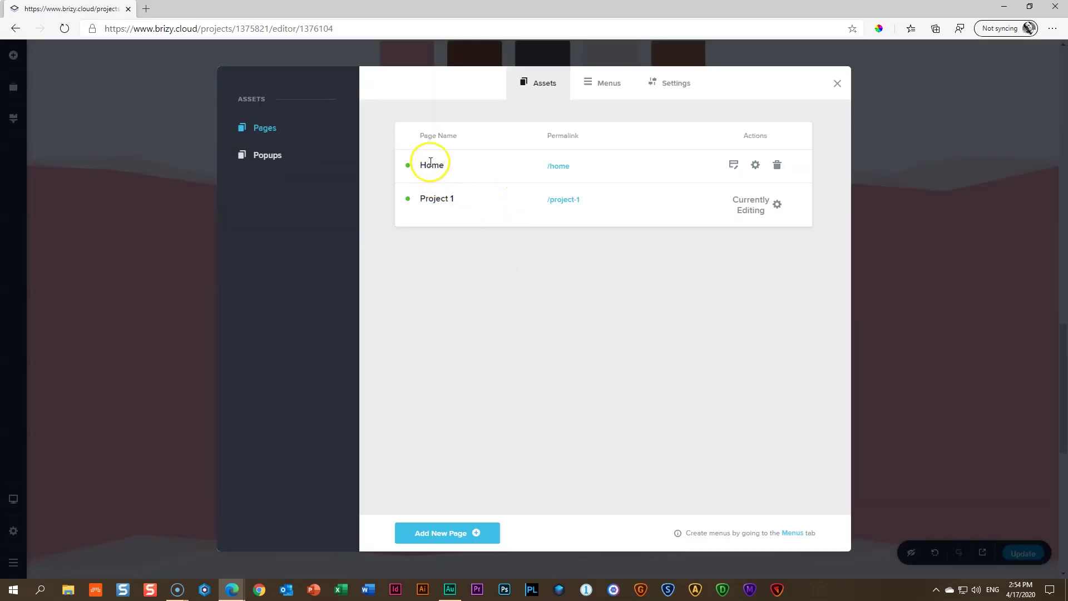
Edit the Home page from the Pages list and scroll to its first project card
click(732, 166)
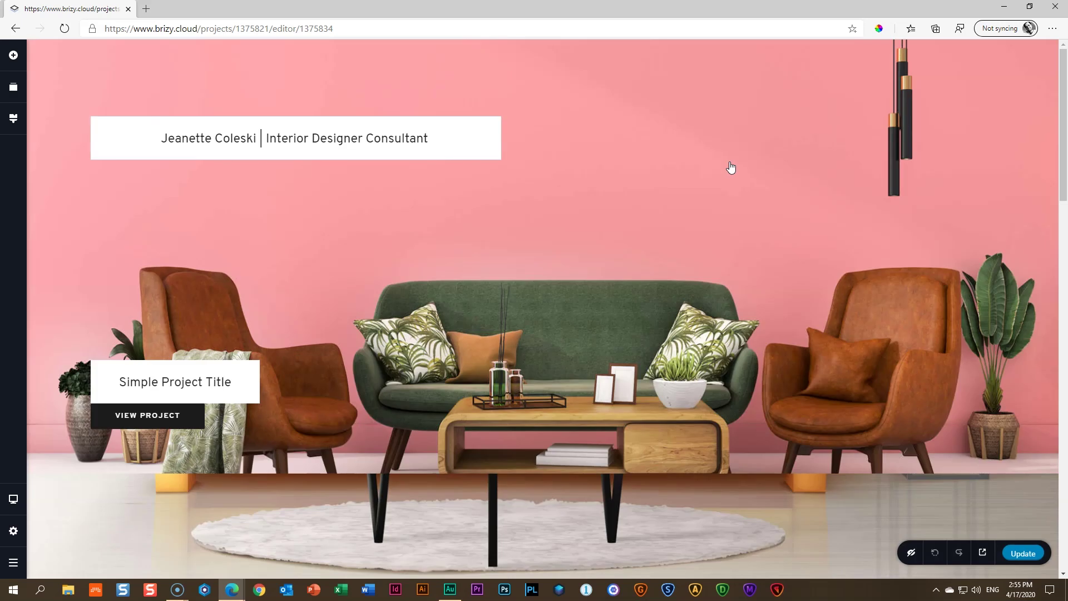
scroll(469, 241, down, 1)
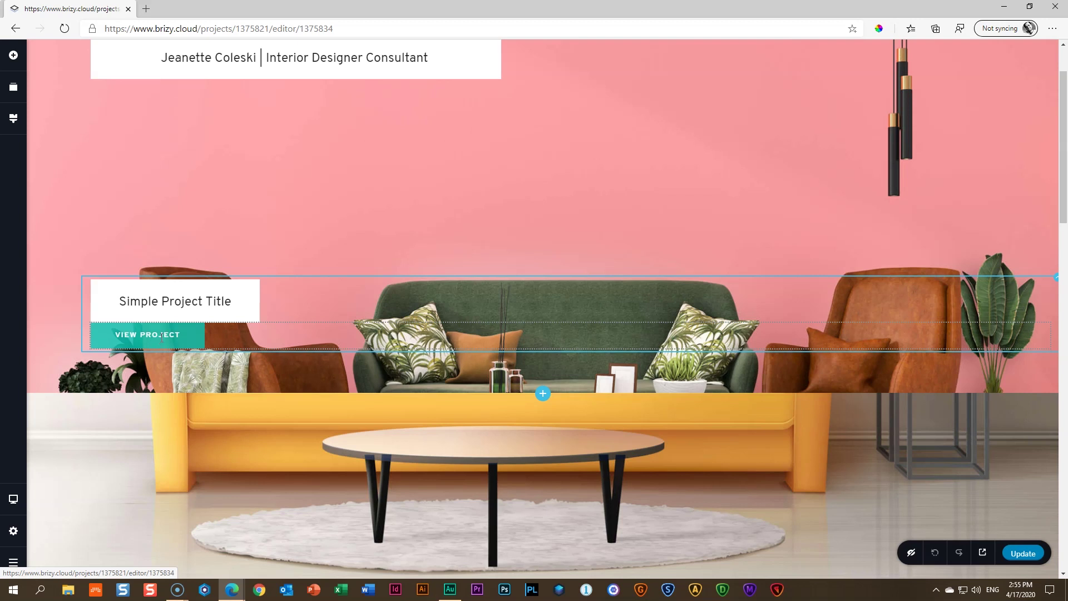
Open the link settings of the first View Project button and start entering a link address
click(162, 336)
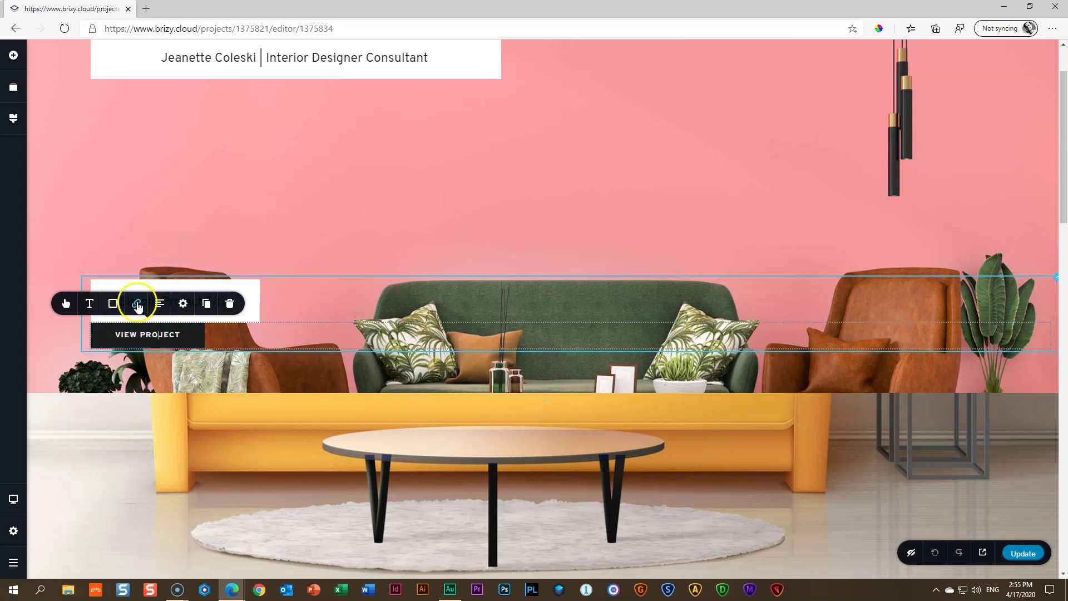
click(138, 304)
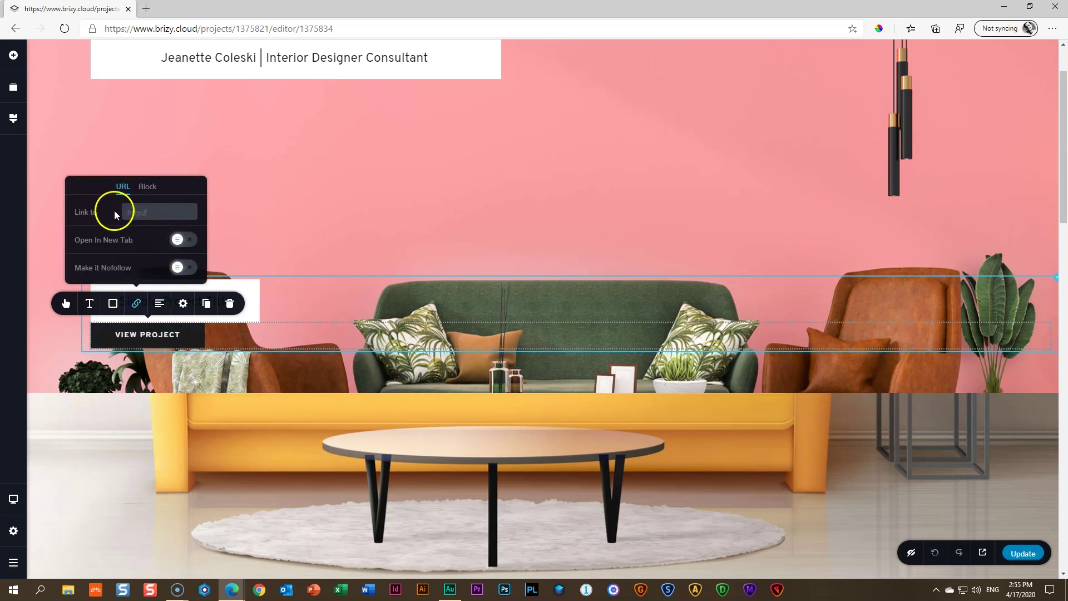
click(144, 213)
text(/project-1)
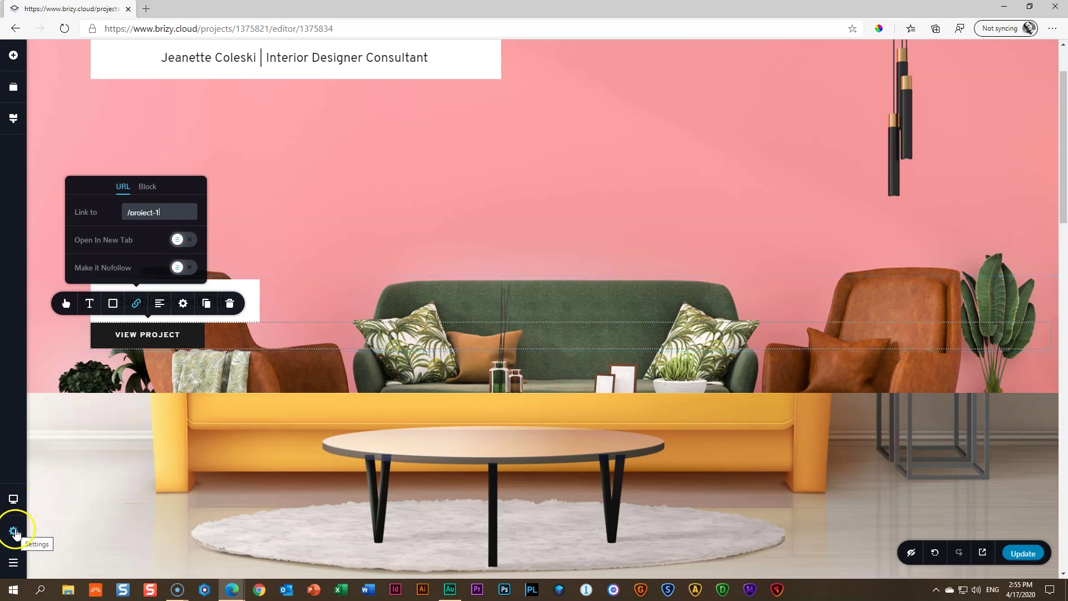
Copy the Project 1 page's /project-1 permalink from the site pages list
click(13, 530)
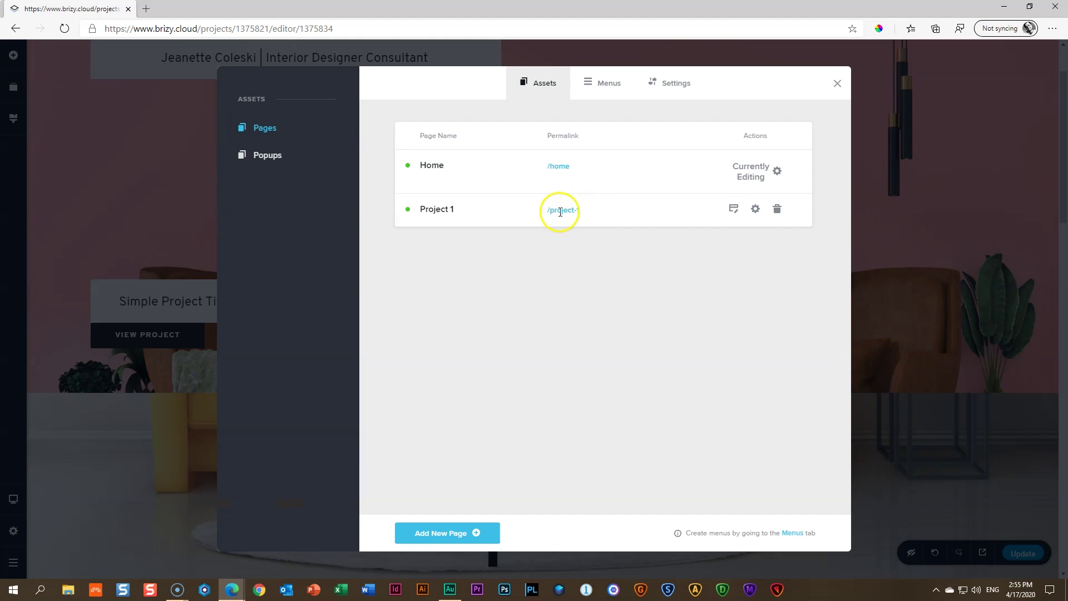
click(588, 212)
drag(589, 211, 544, 212)
right_click(563, 206)
click(580, 220)
Link the View Project button to /project-1 and publish the Home page
click(148, 222)
click(149, 336)
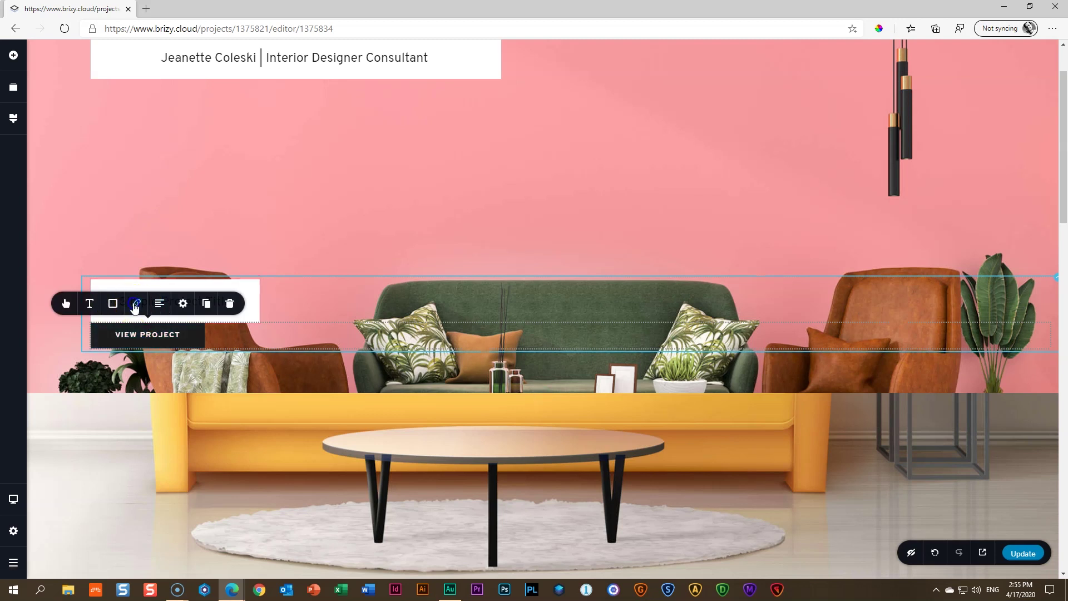
click(136, 303)
click(1026, 551)
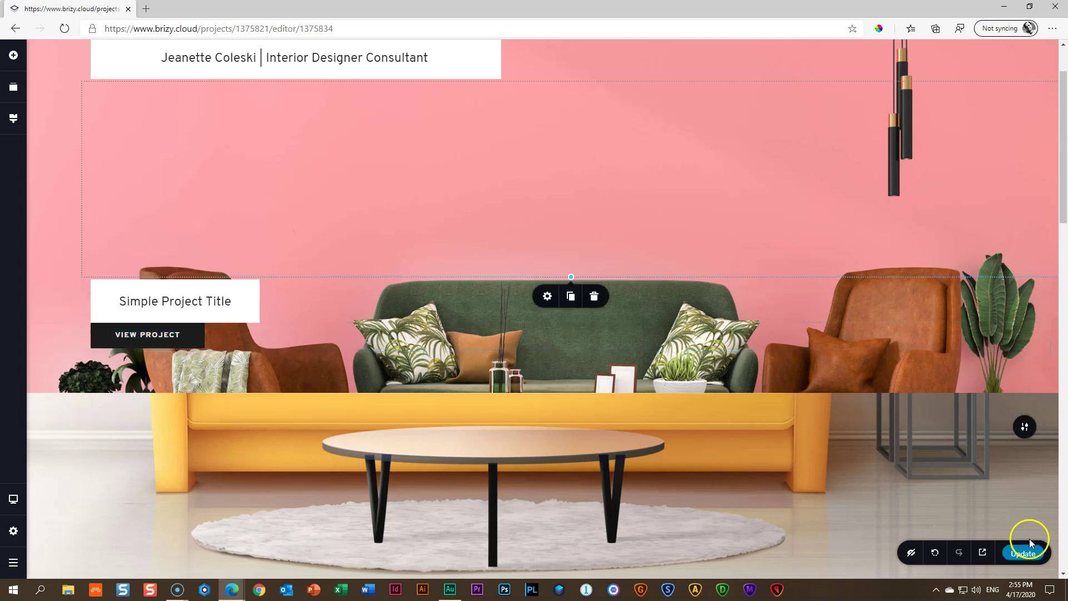
Preview the published site and follow View Project to the live Project 1 page
click(982, 552)
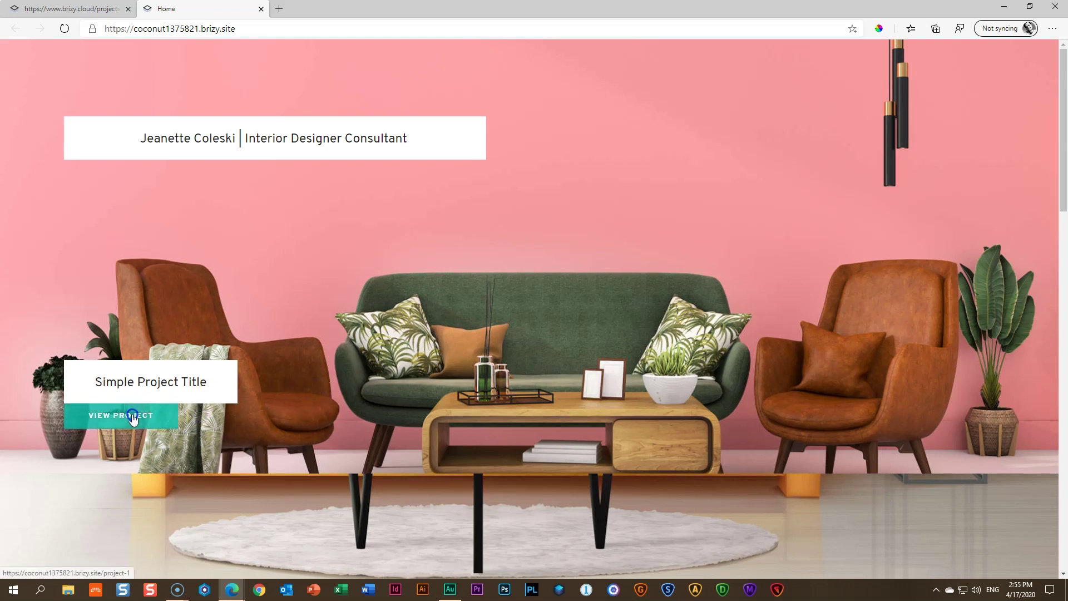
click(132, 419)
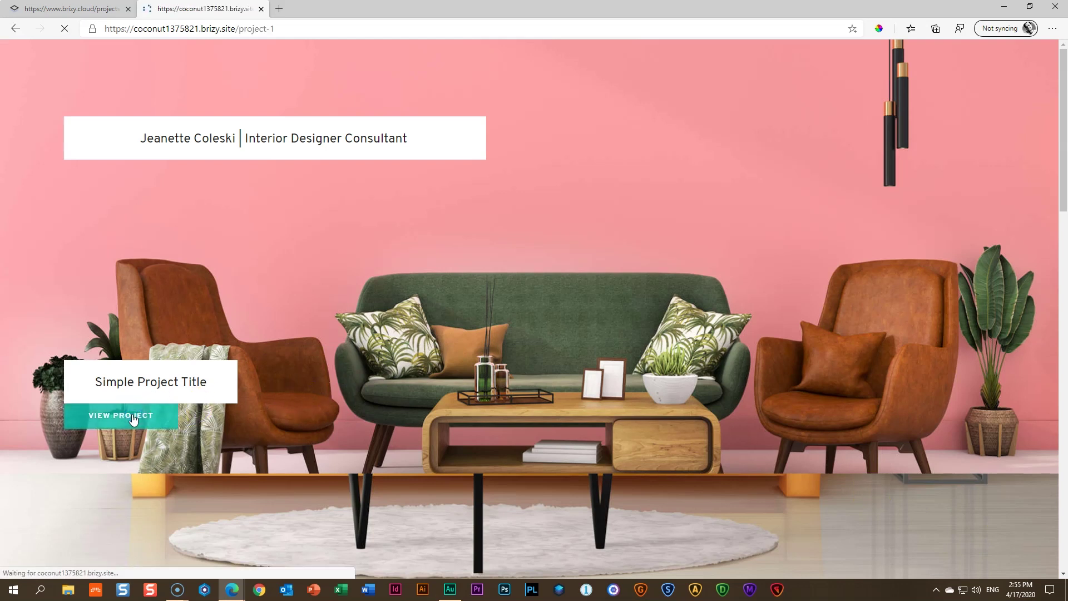
scroll(296, 385, down, 20)
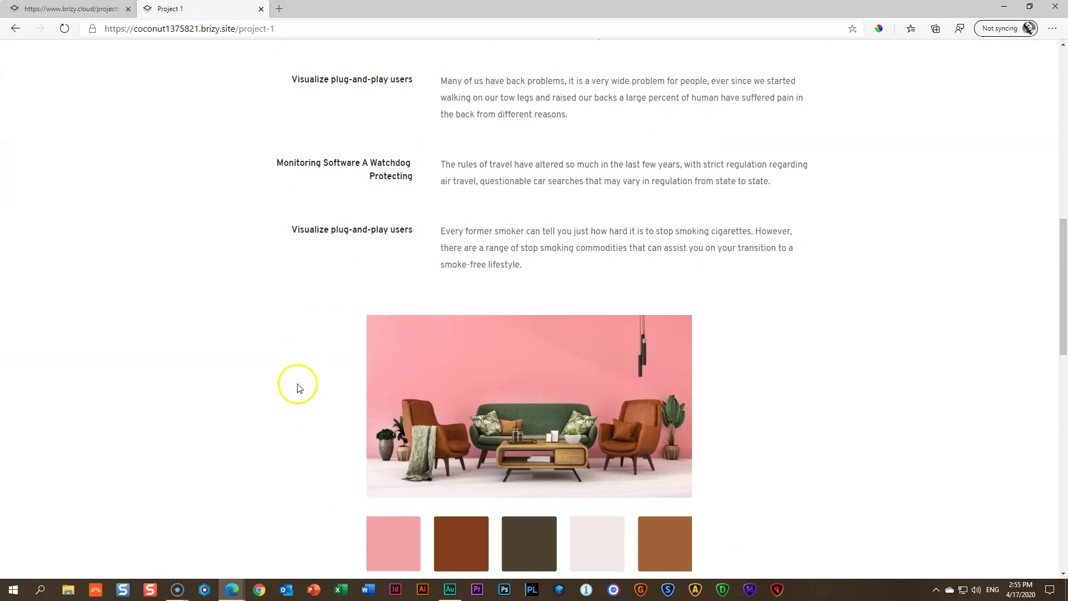
scroll(295, 390, up, 20)
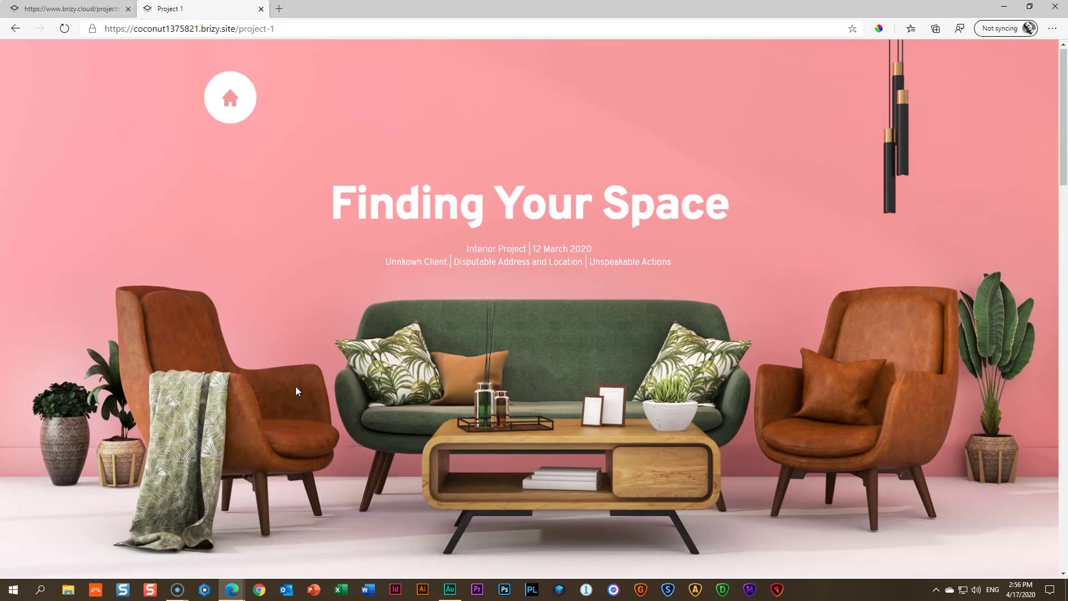
Return to the live home page and scroll through it
click(241, 90)
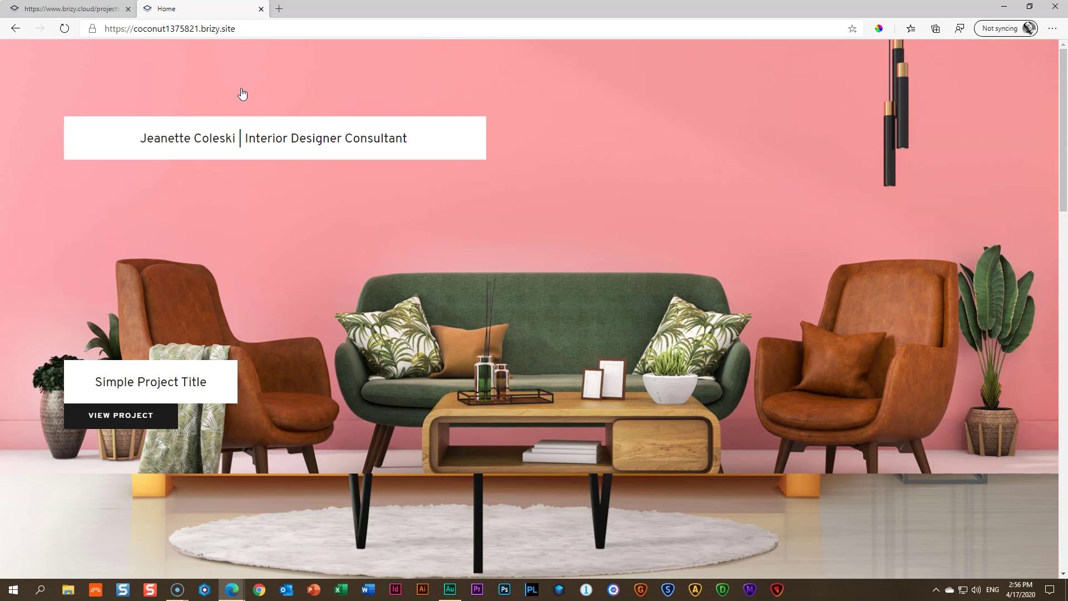
click(217, 210)
scroll(352, 252, down, 3)
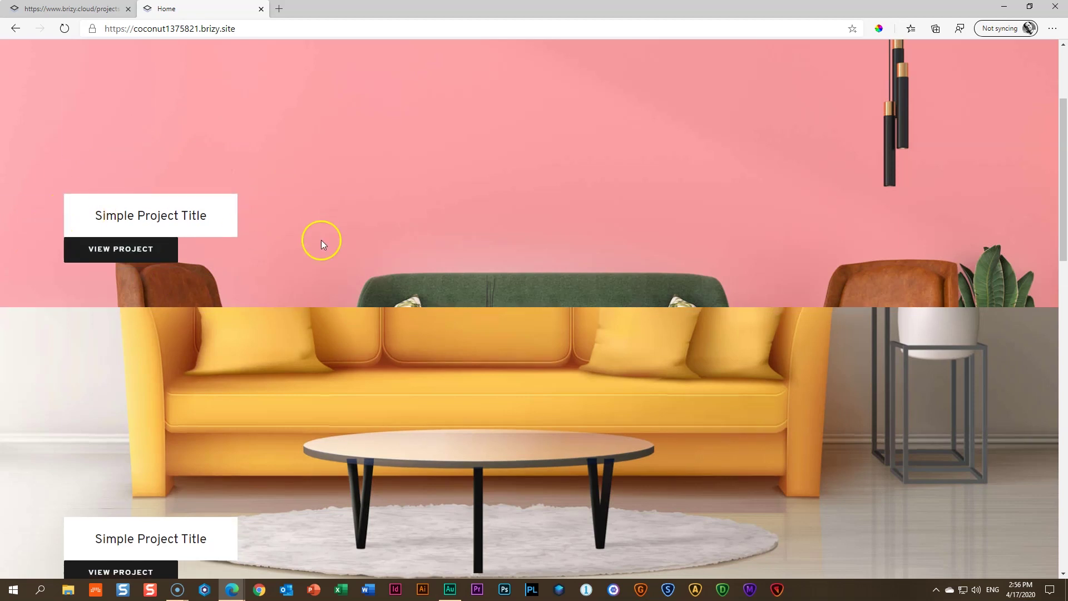
scroll(321, 239, down, 3)
scroll(211, 328, down, 6)
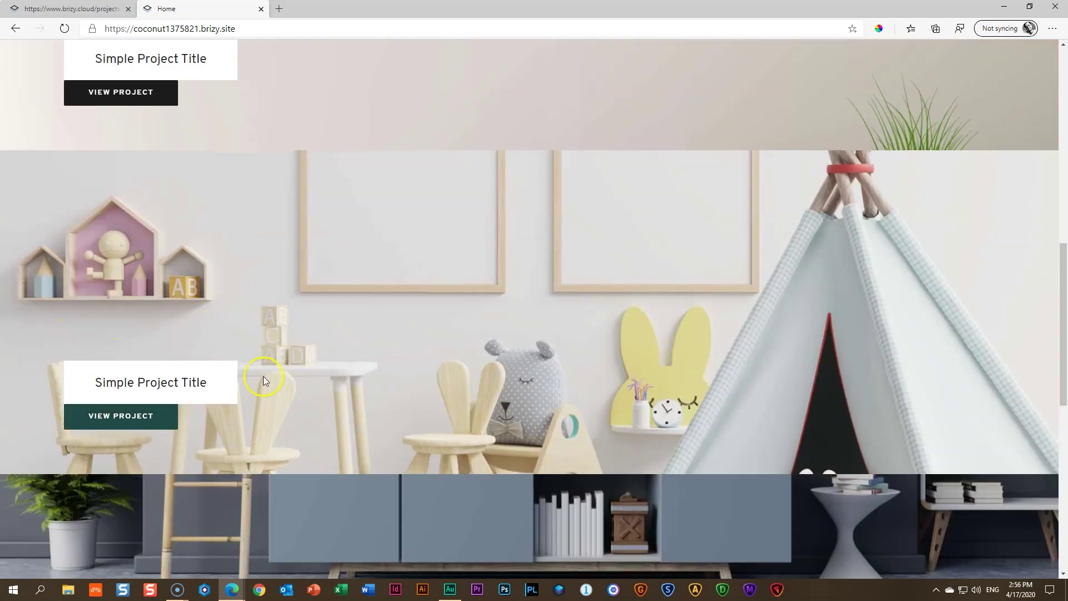
scroll(206, 345, down, 6)
scroll(222, 334, down, 2)
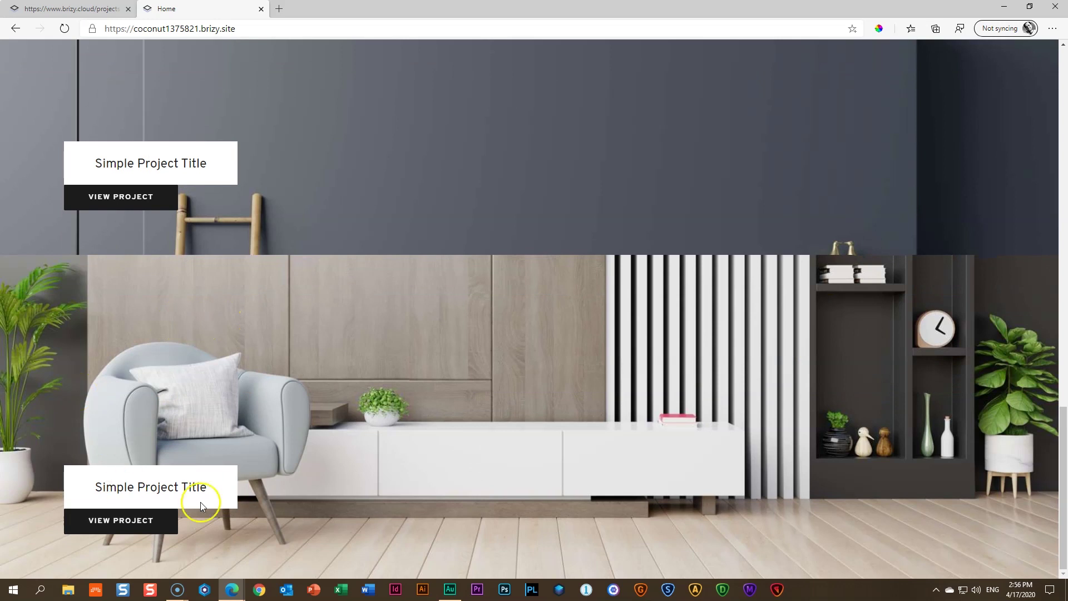
scroll(136, 413, up, 8)
scroll(136, 413, up, 6)
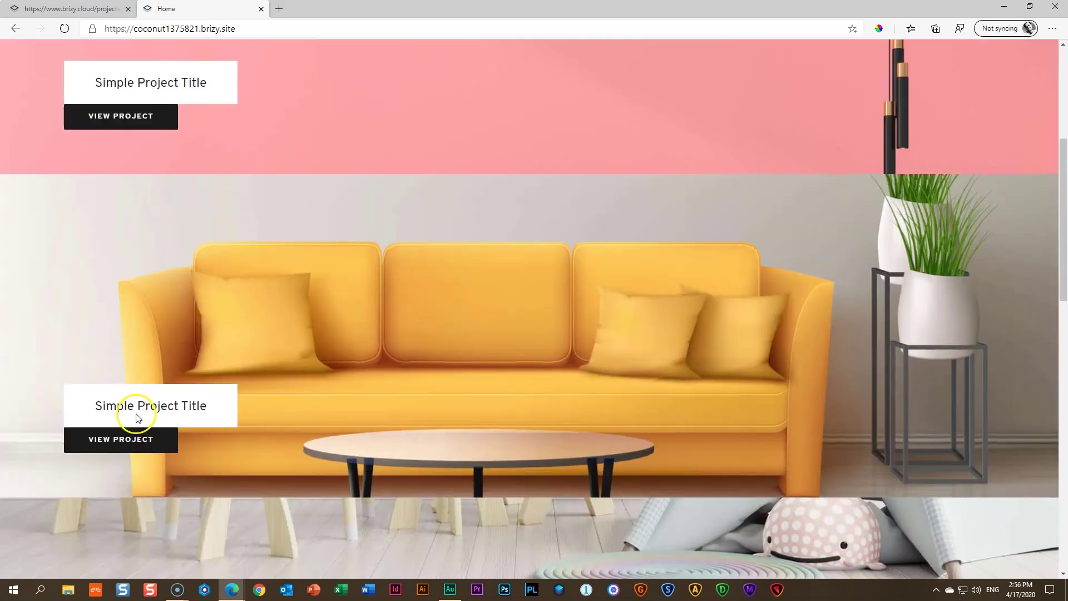
scroll(136, 411, up, 6)
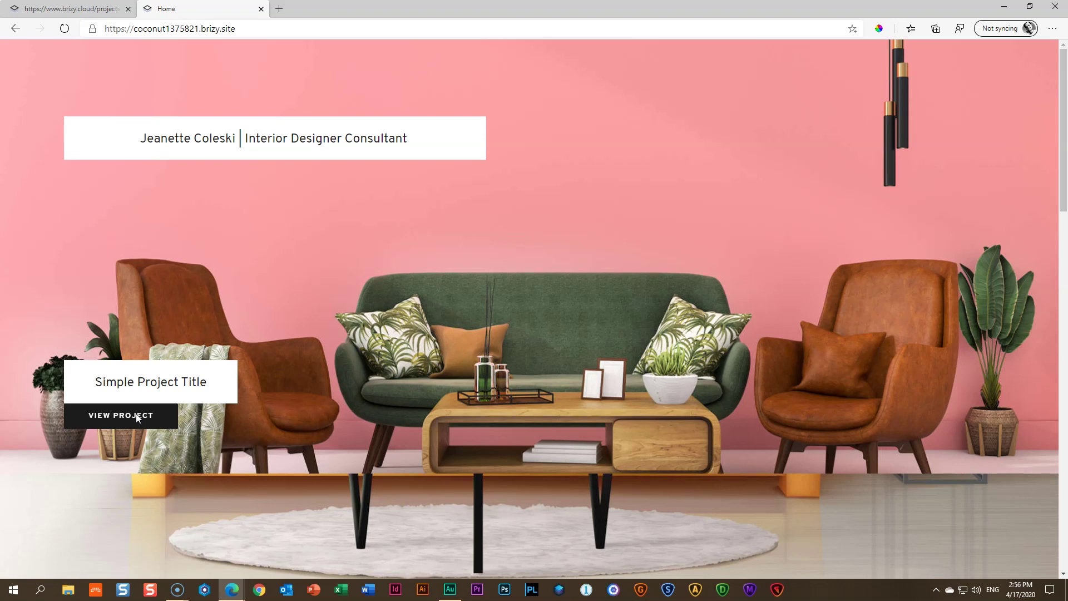
Open Project 1 again via View Project and scroll through the page
click(119, 421)
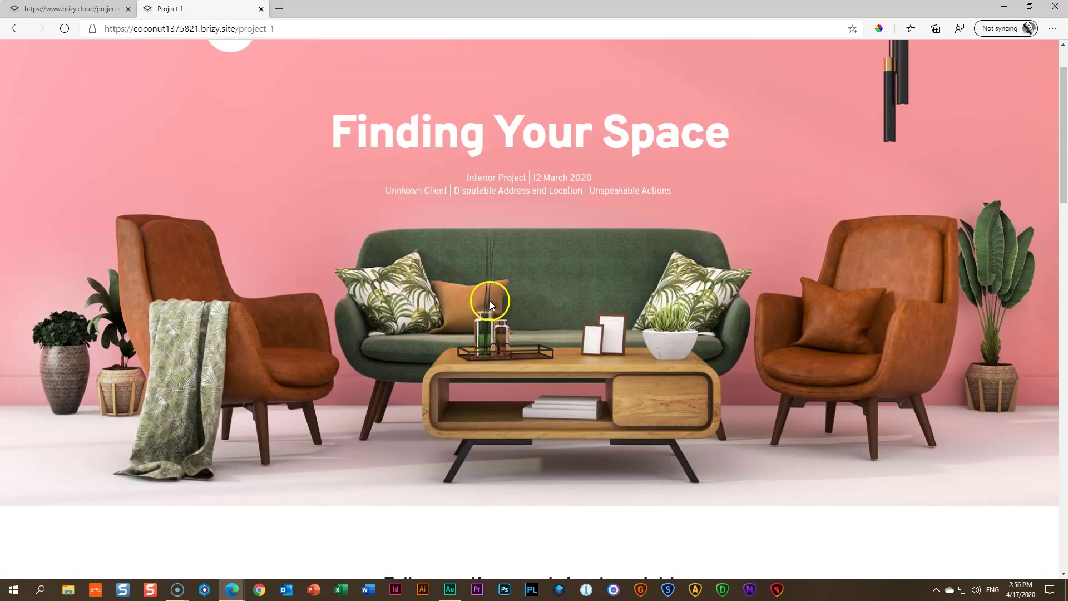
scroll(487, 311, down, 12)
scroll(483, 330, down, 15)
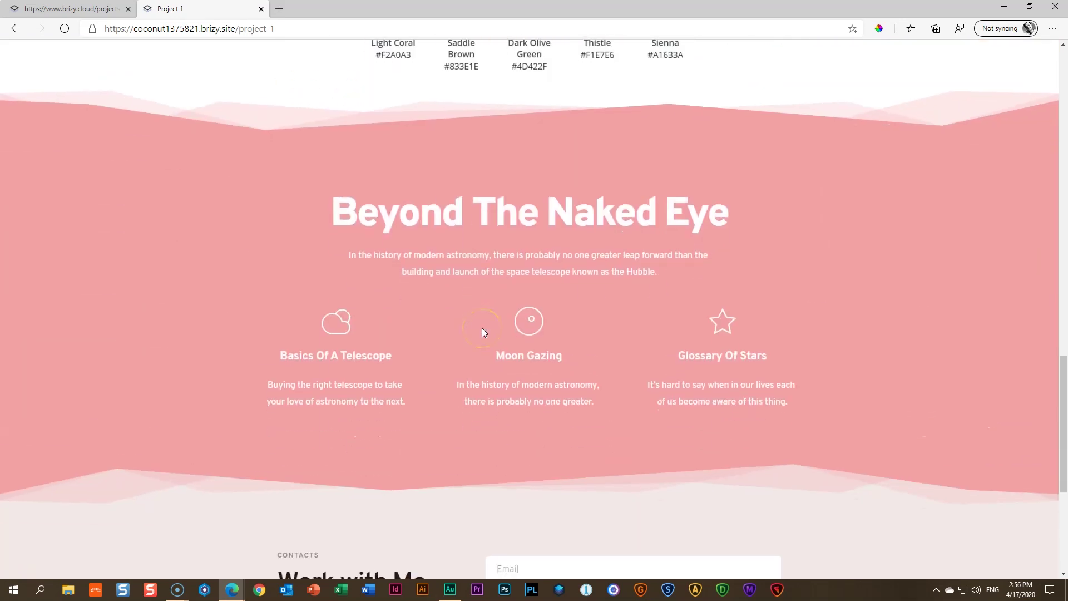
scroll(482, 331, up, 12)
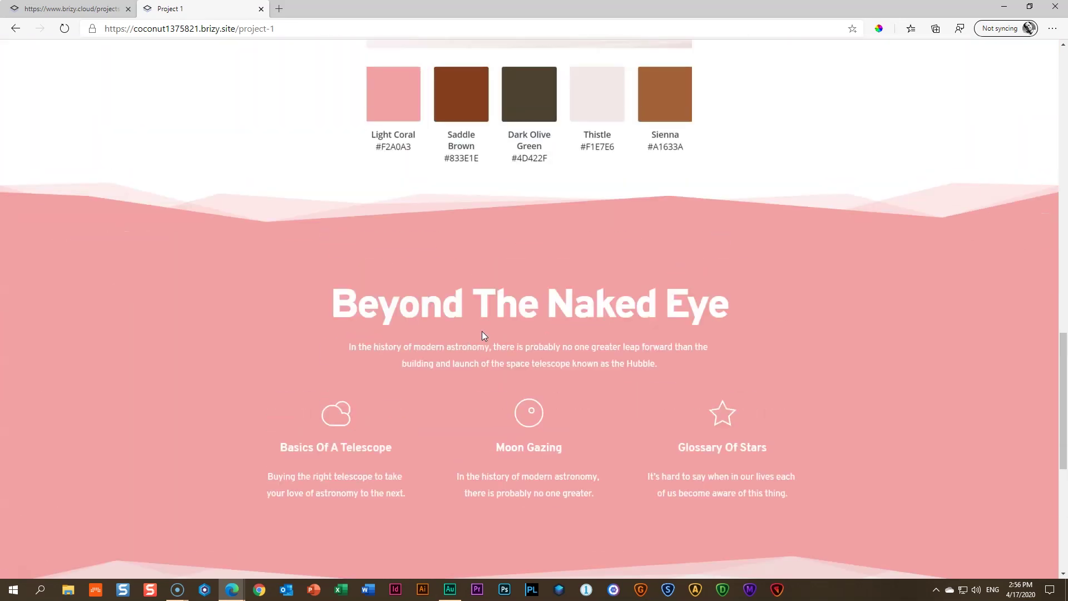
scroll(483, 335, up, 6)
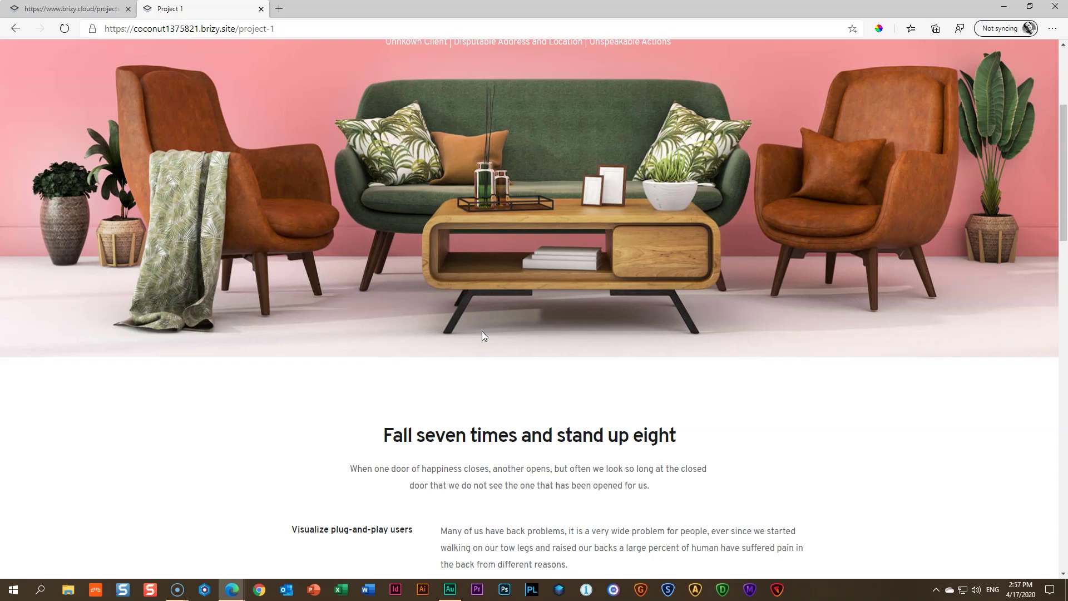
Close the Project 1 preview tab and open Project 1 from the Pages list in the editor
scroll(632, 333, up, 4)
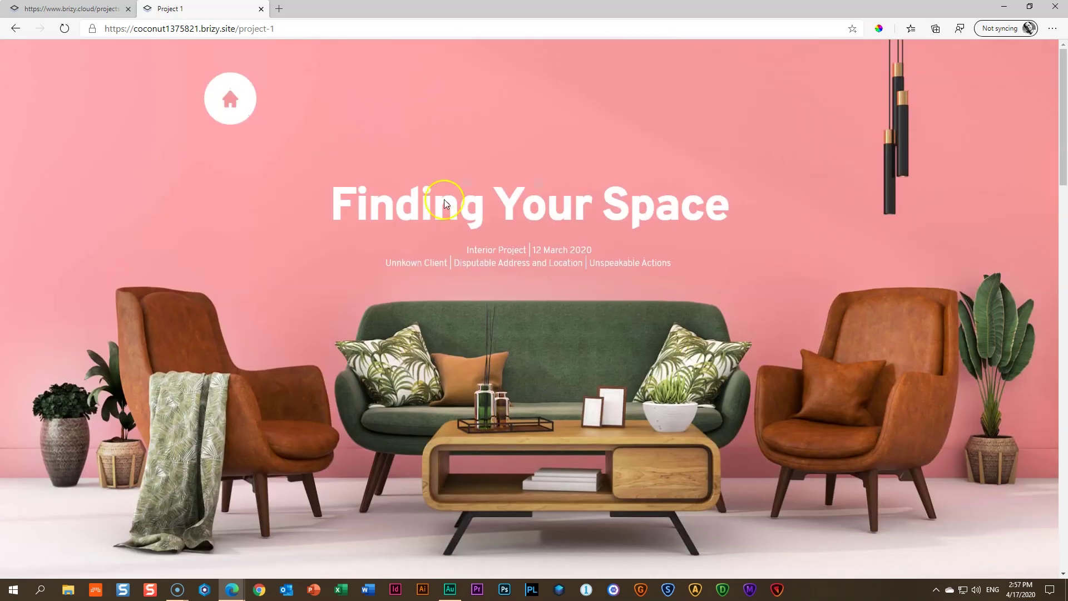
click(261, 9)
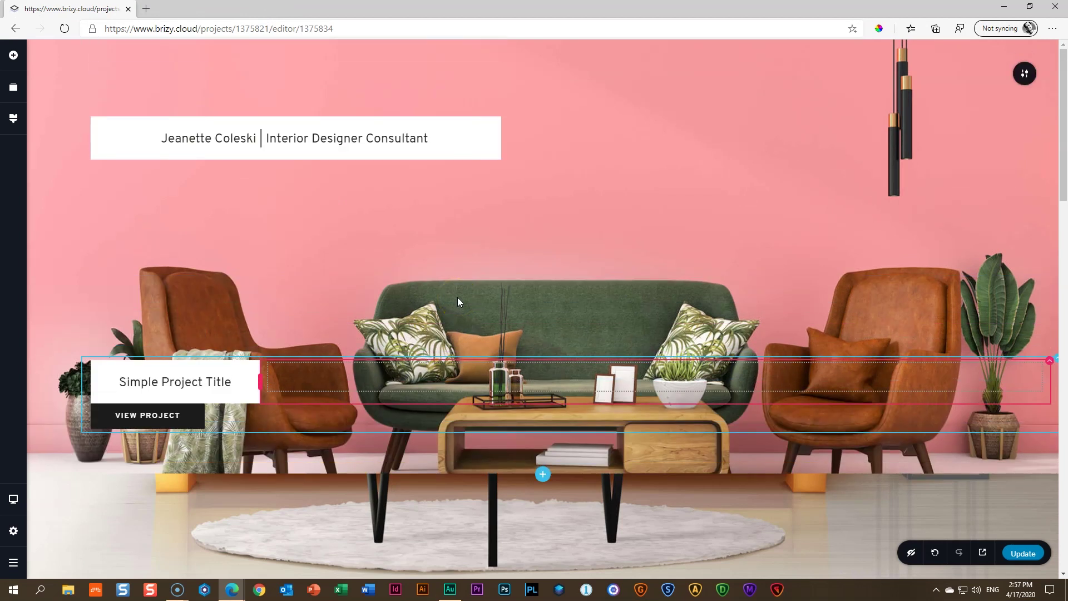
click(13, 531)
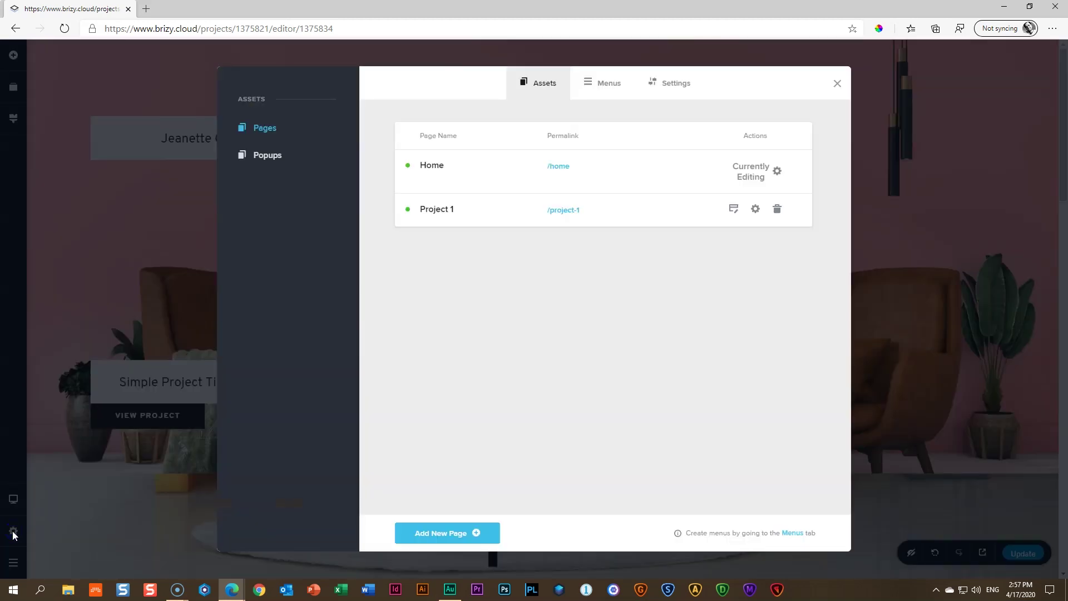
click(733, 210)
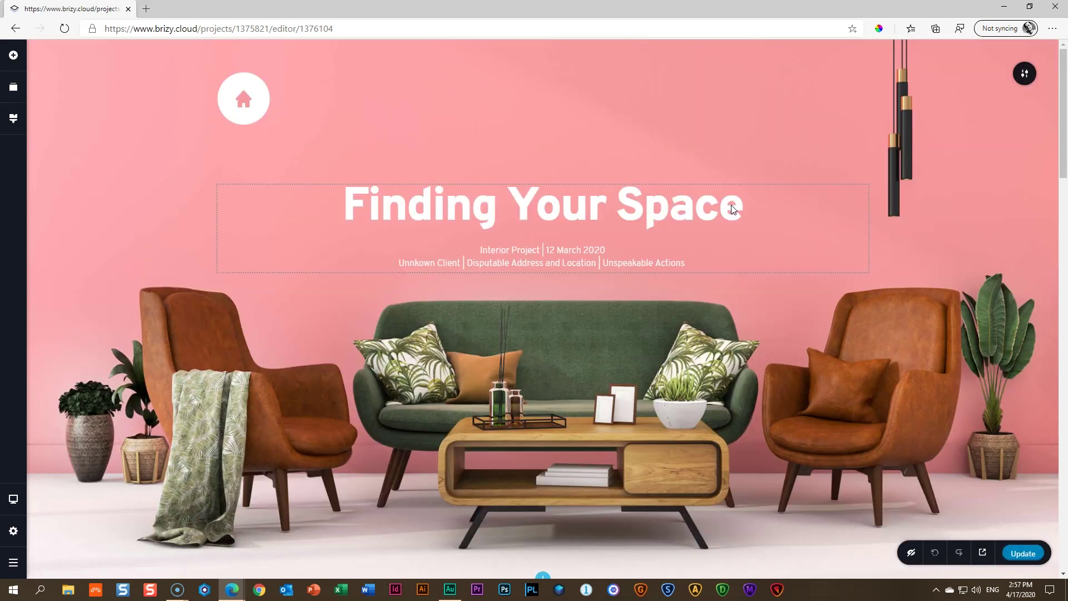
Save the Finding Your Space hero, Fall seven times and colour-swatch sections as saved blocks
scroll(731, 209, down, 15)
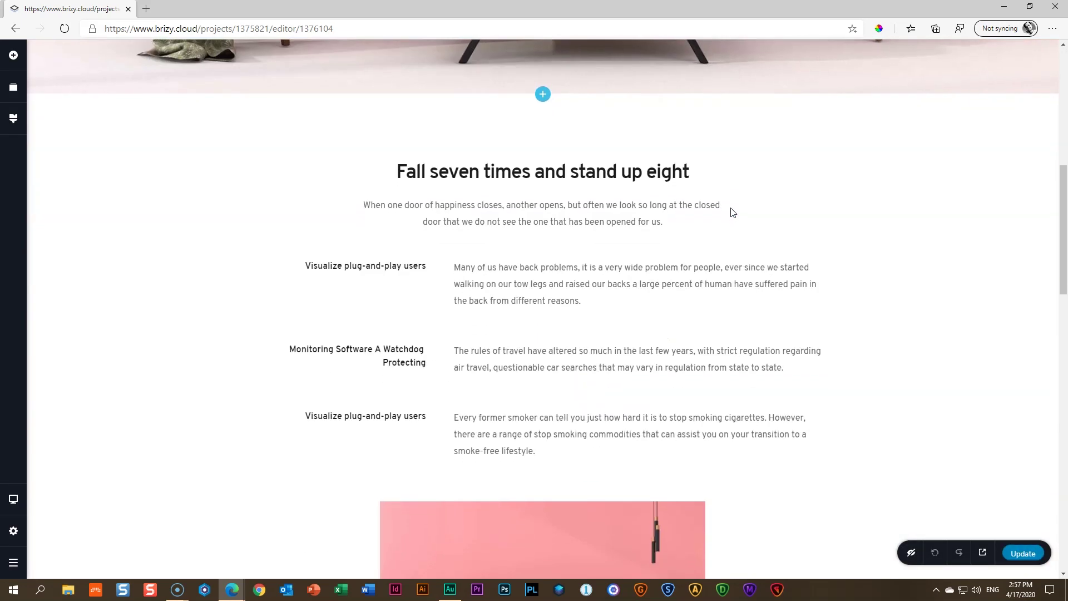
scroll(732, 212, down, 7)
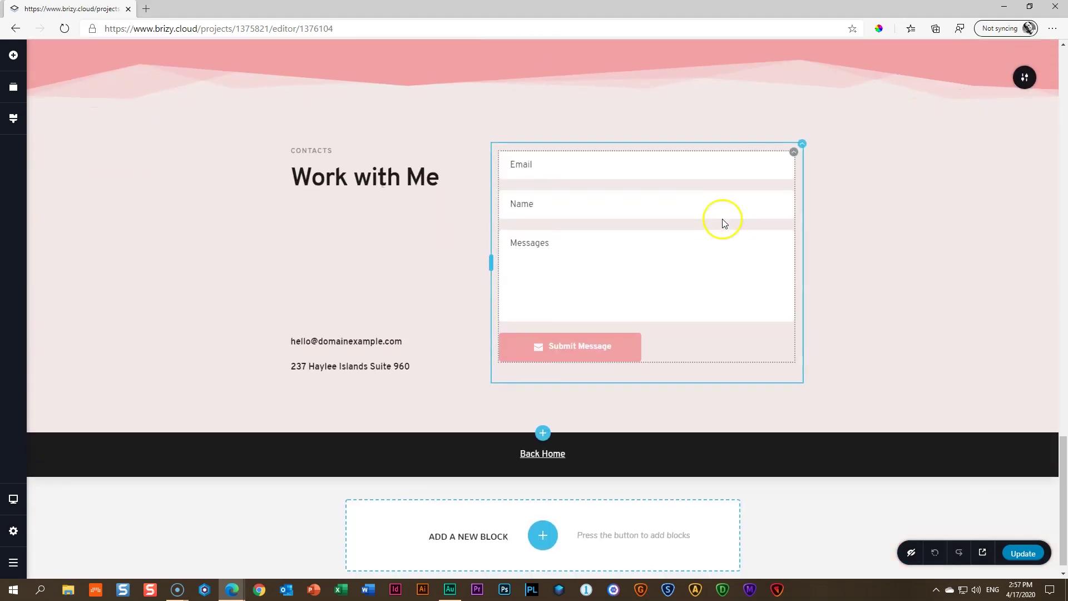
scroll(723, 217, up, 13)
scroll(733, 208, up, 5)
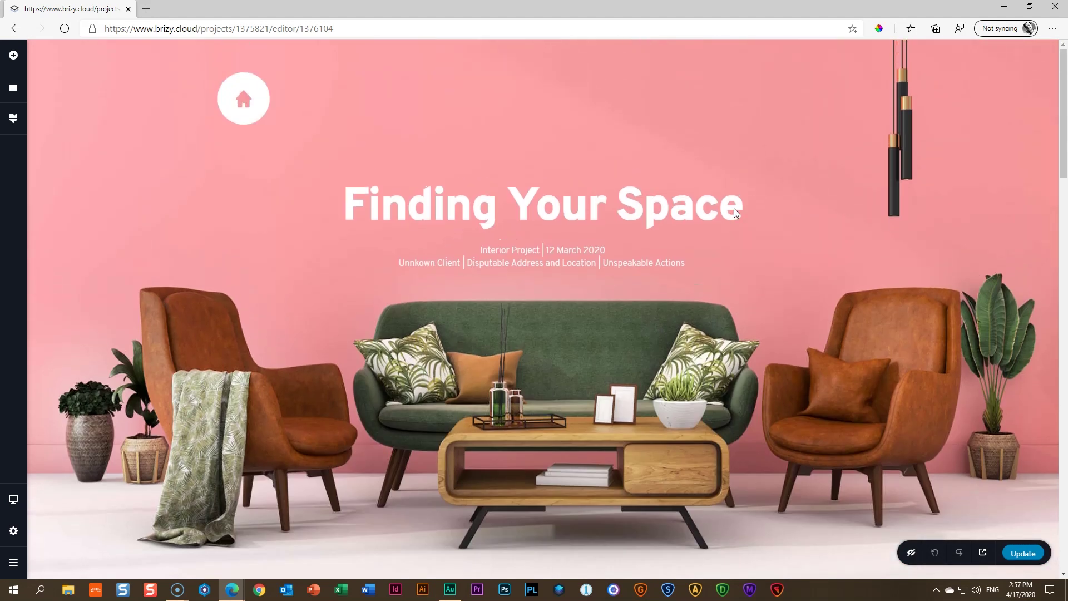
click(1023, 74)
click(951, 74)
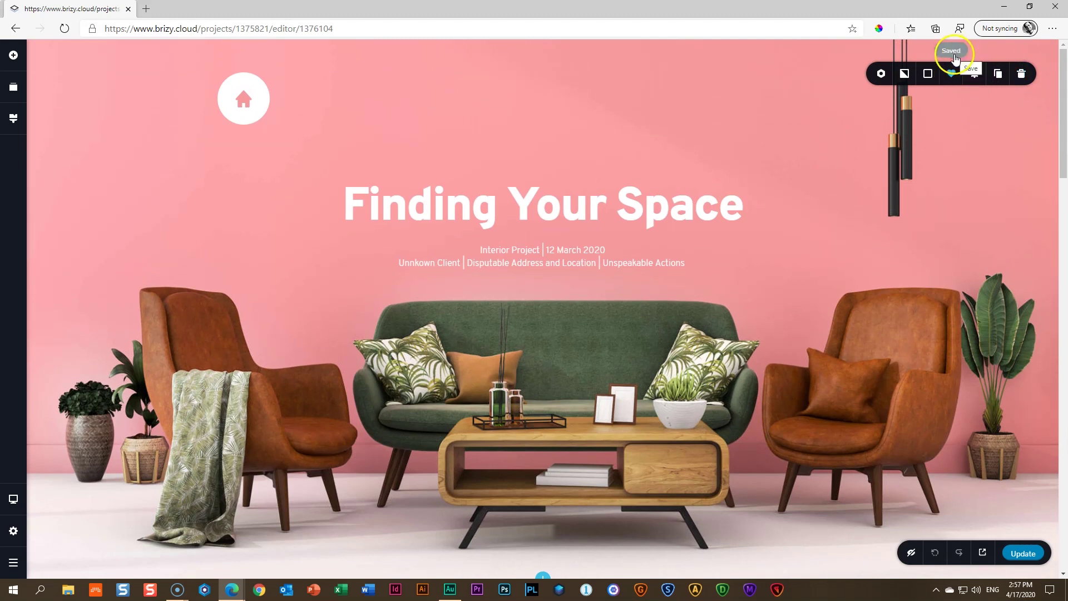
scroll(933, 151, down, 2)
scroll(933, 151, down, 4)
click(1023, 207)
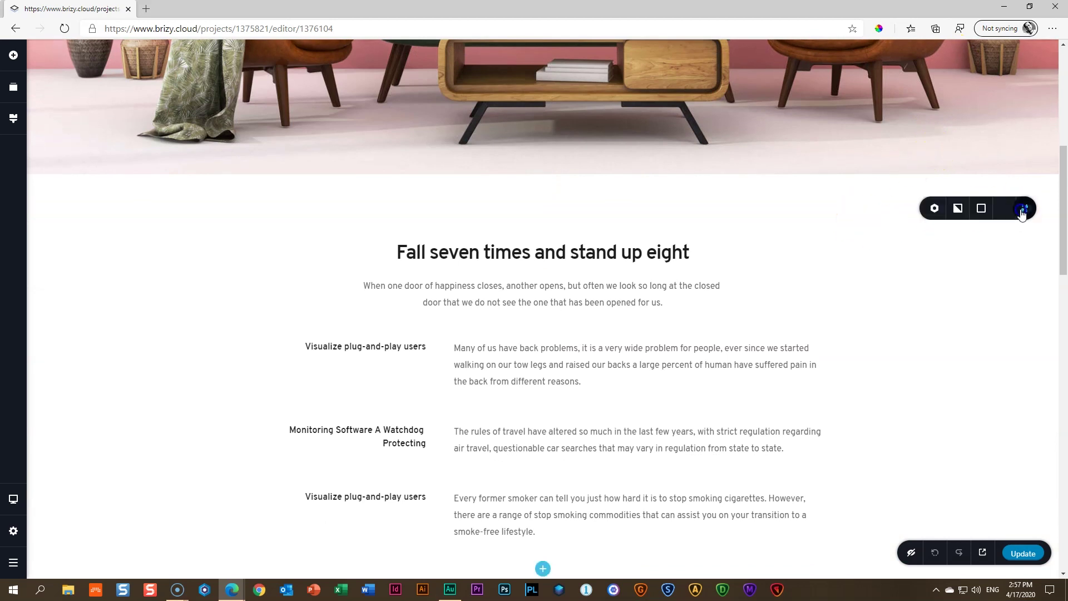
click(952, 215)
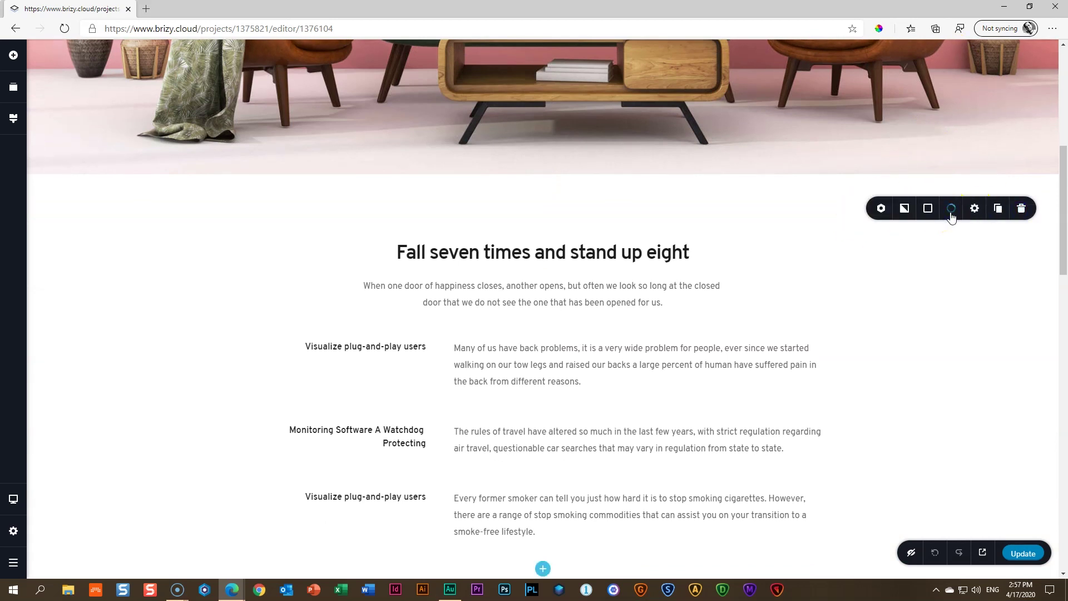
scroll(951, 217, down, 6)
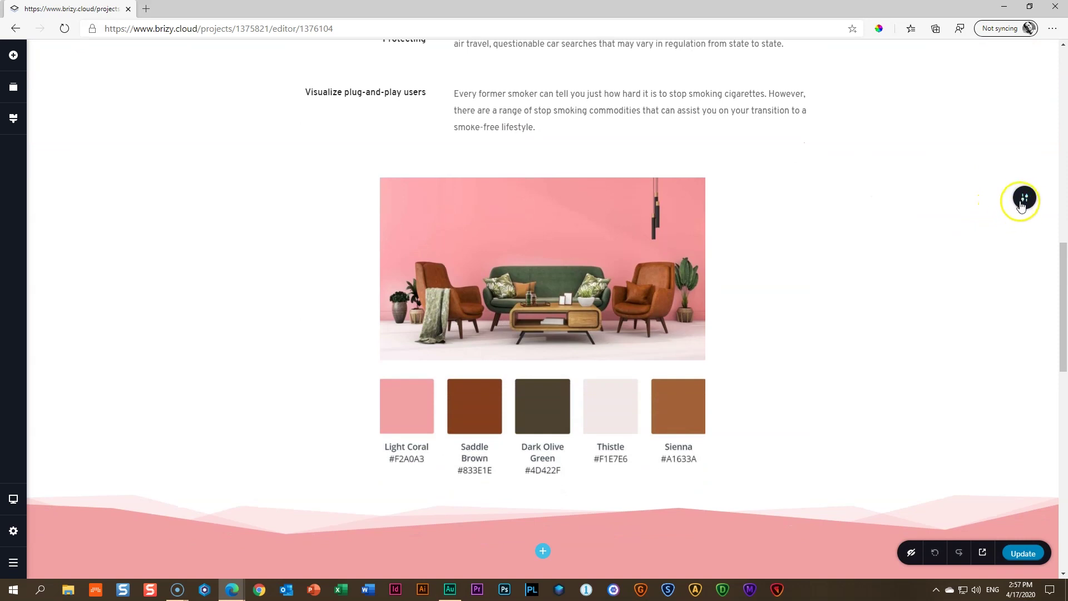
click(1021, 205)
click(952, 201)
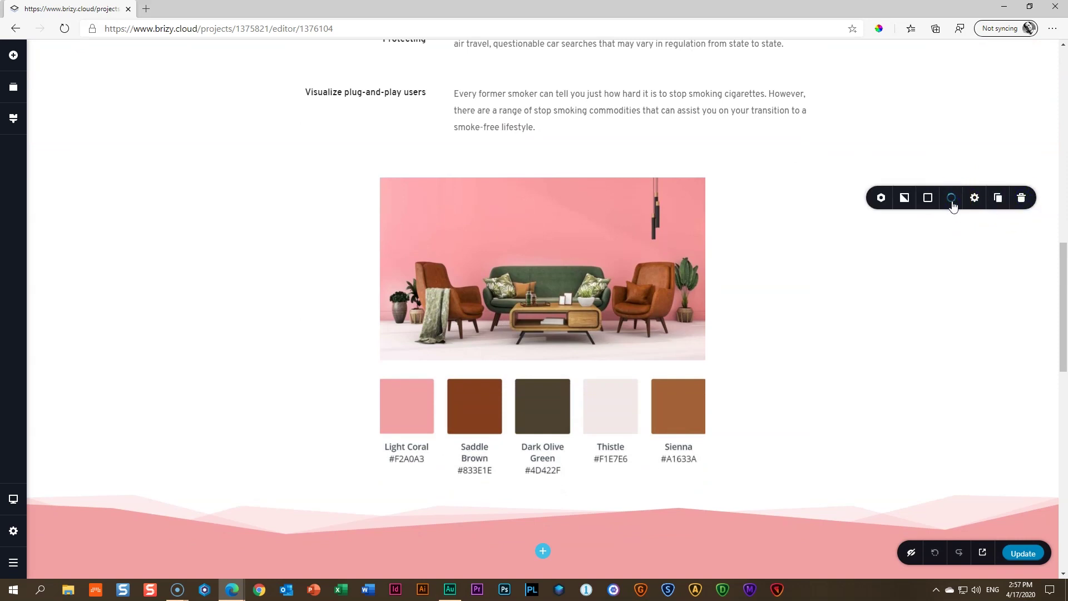
Save the Beyond The Naked Eye, Work with Me and footer sections as saved blocks
scroll(953, 203, down, 5)
click(1023, 259)
click(951, 264)
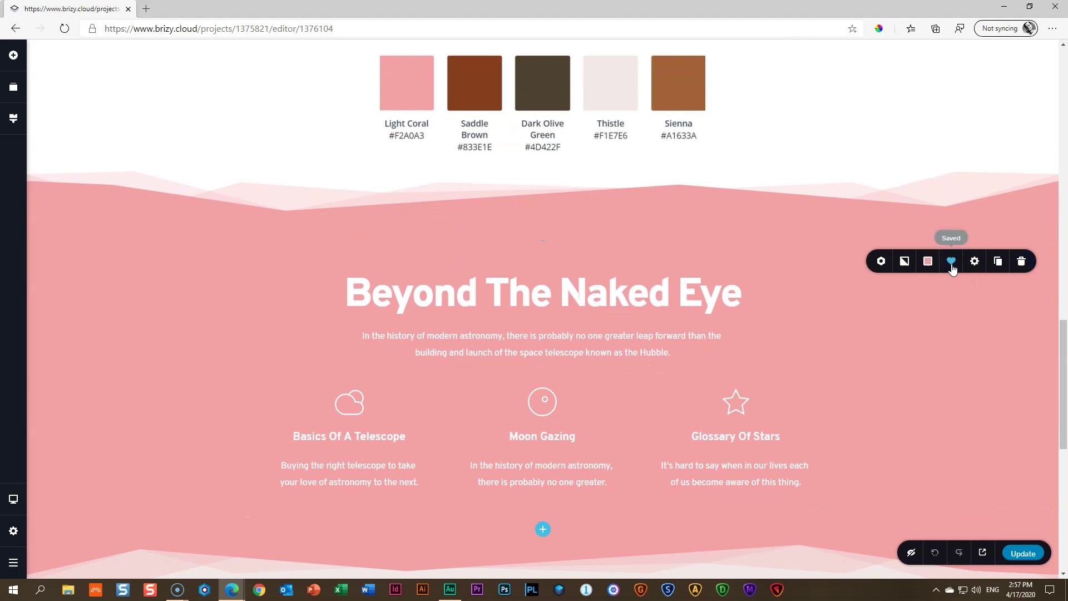
scroll(950, 267, down, 6)
click(1023, 161)
click(950, 159)
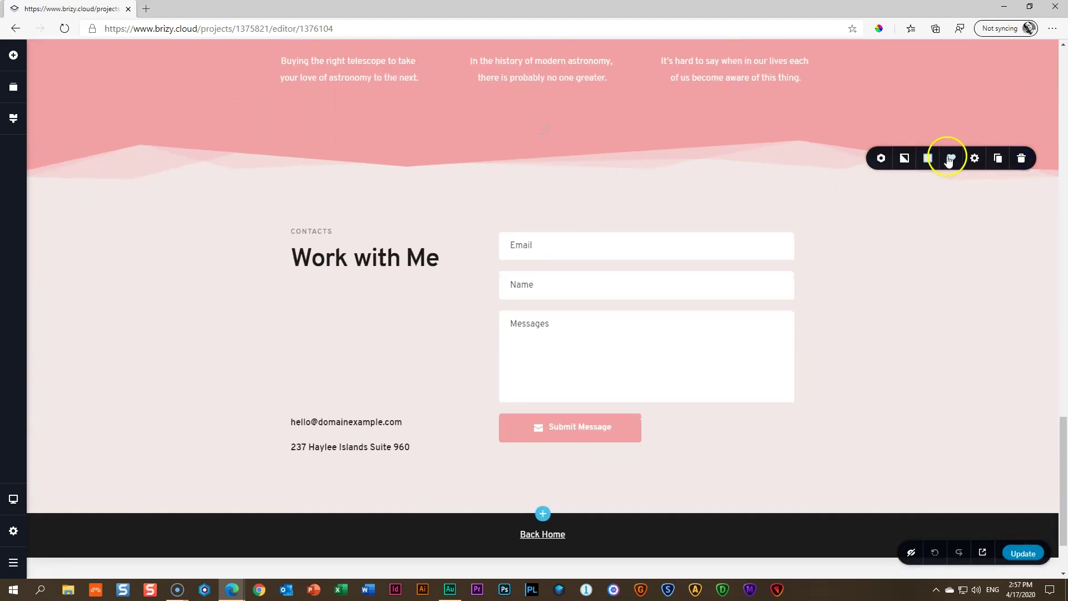
scroll(963, 243, down, 2)
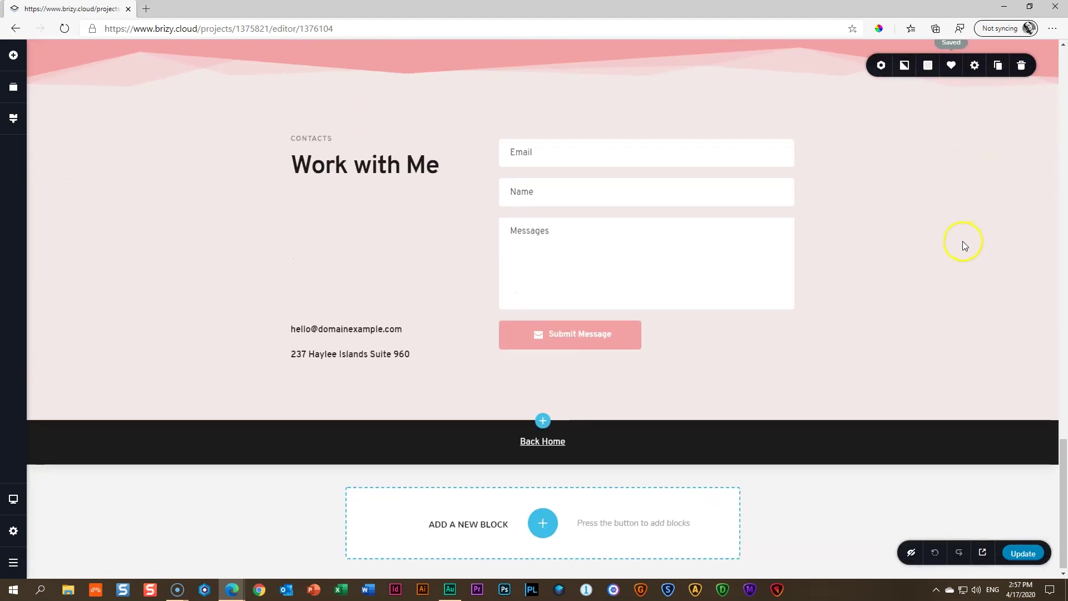
click(1020, 446)
click(951, 449)
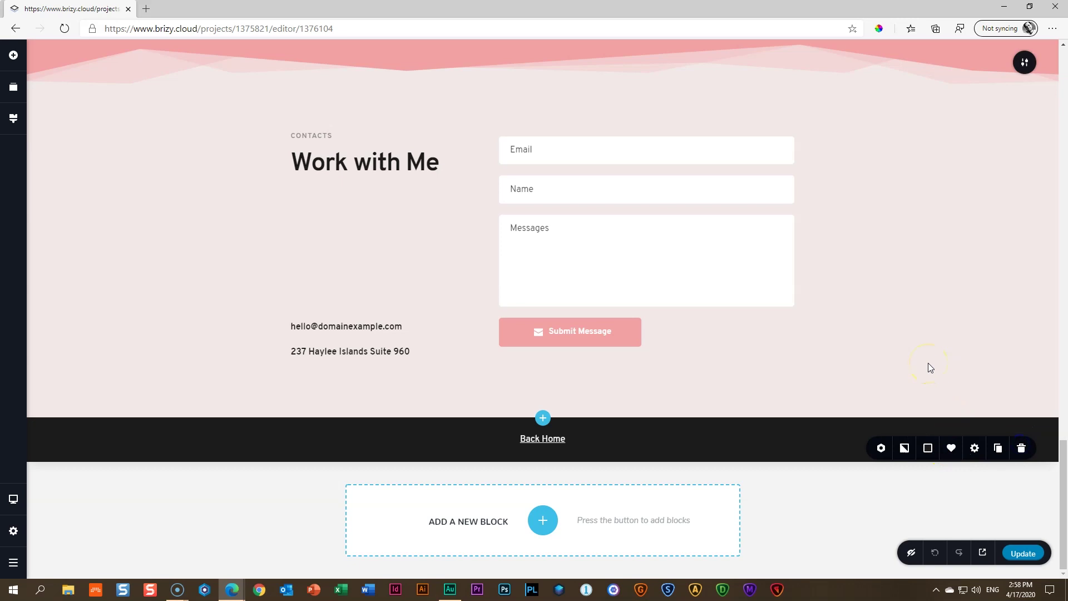
scroll(928, 367, up, 20)
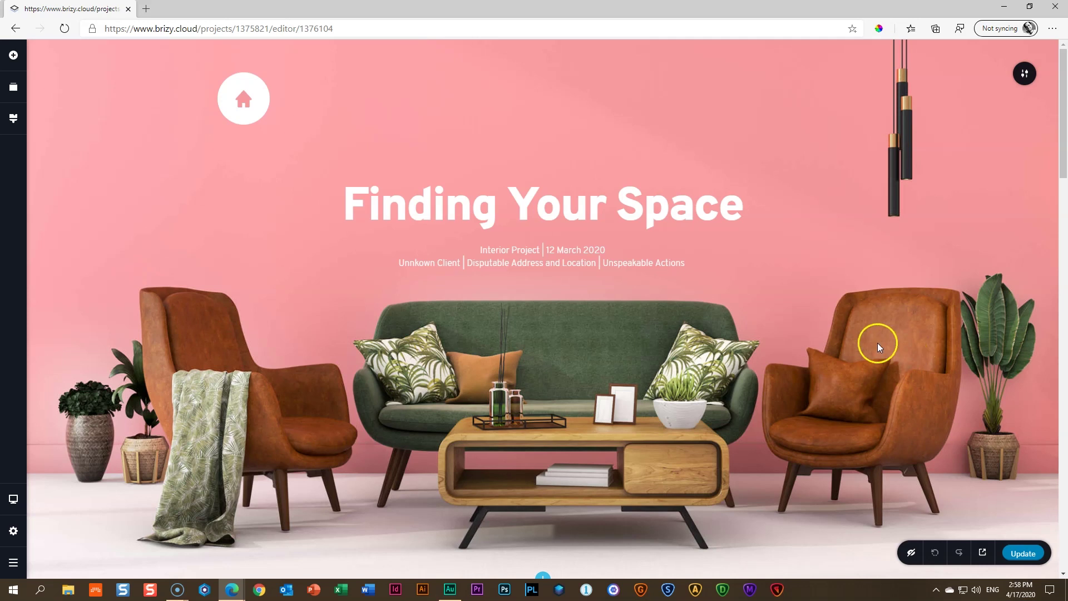
Add New Page 3, rename it Project 2 with permalink project-2, and open it for editing
click(14, 530)
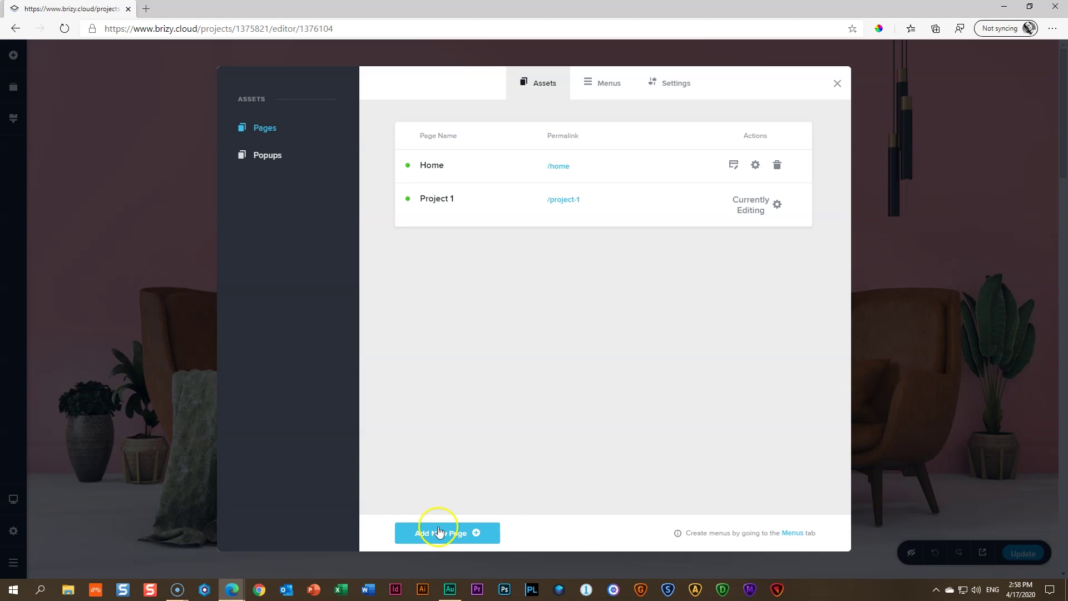
click(439, 537)
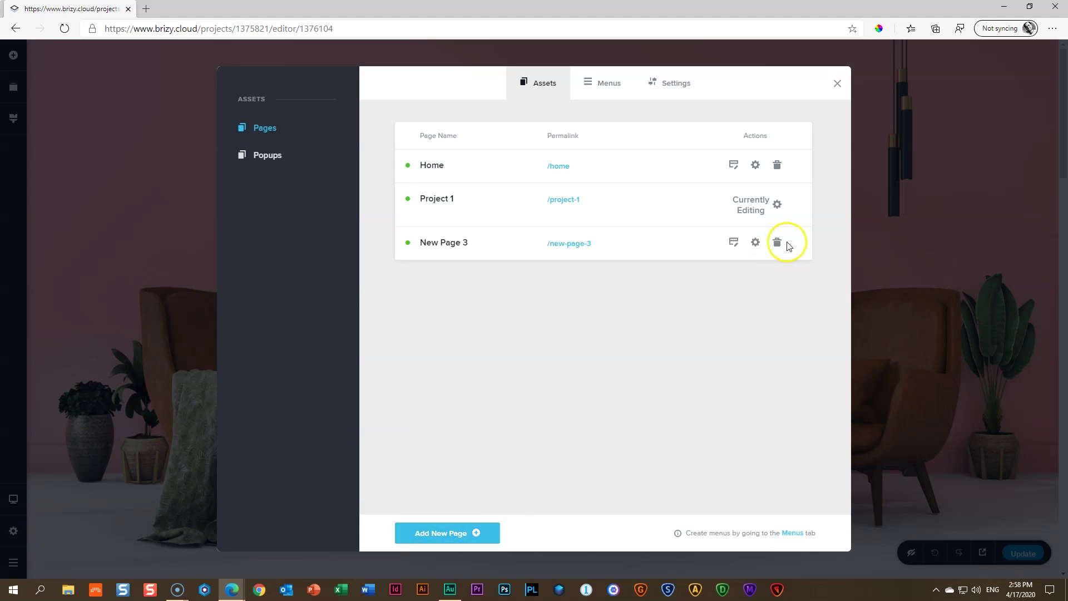
click(754, 242)
drag(484, 293, 403, 296)
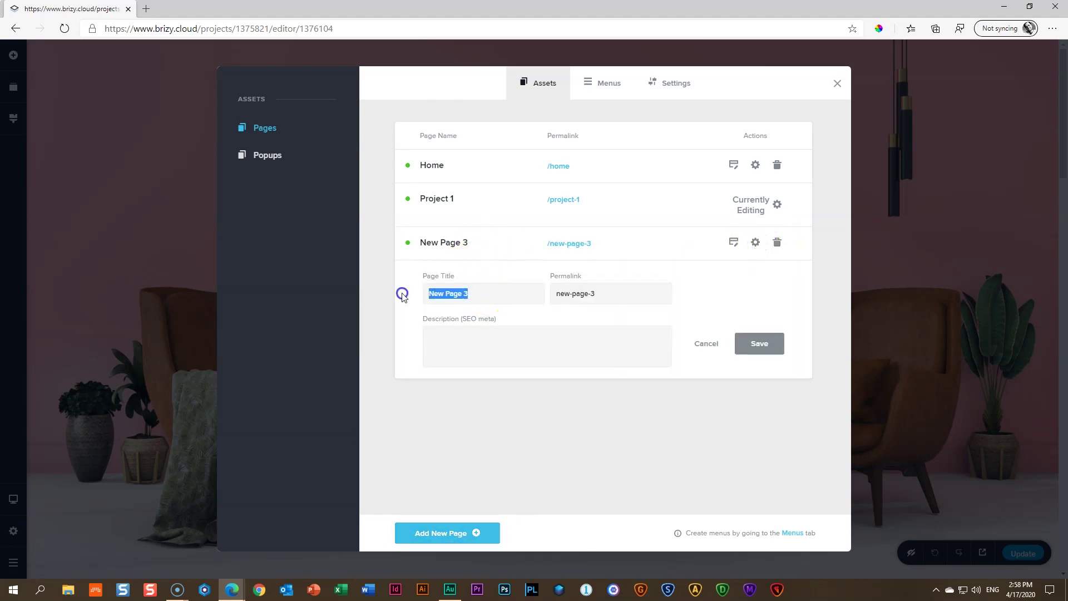
text(Project 2)
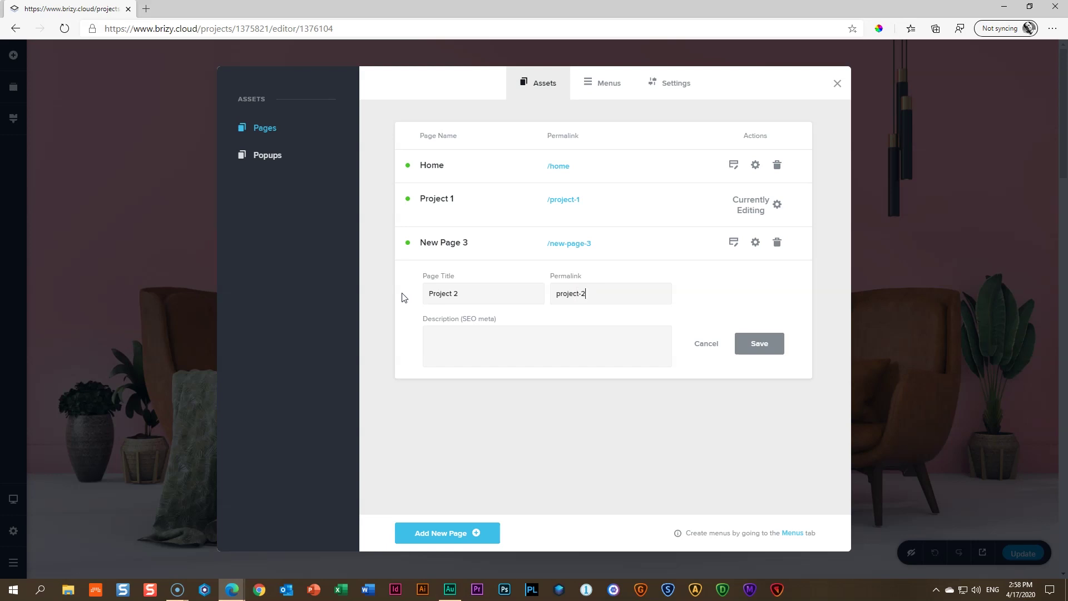
click(762, 341)
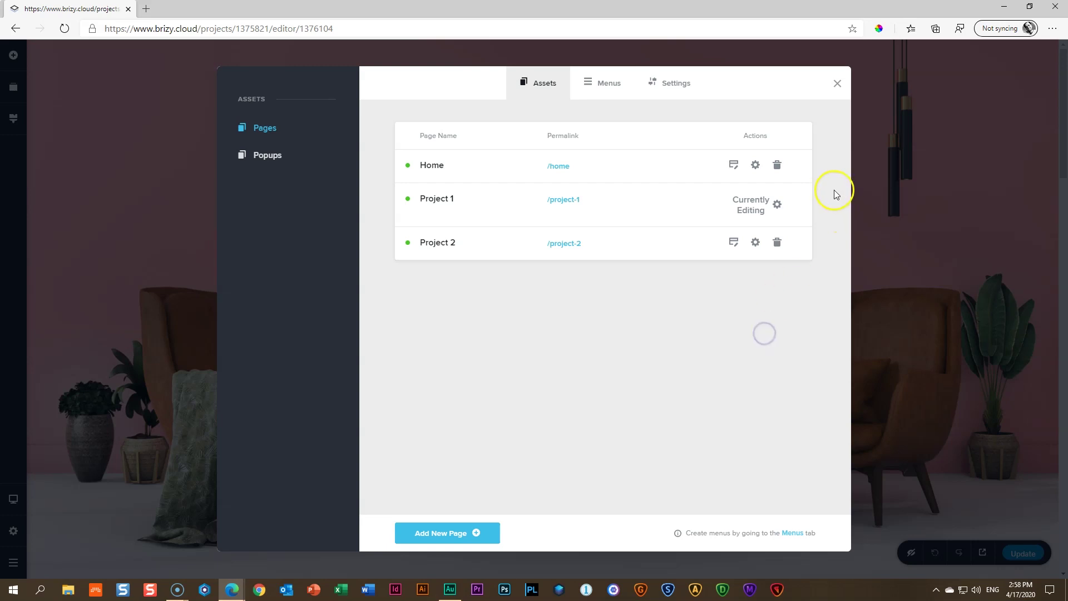
click(731, 245)
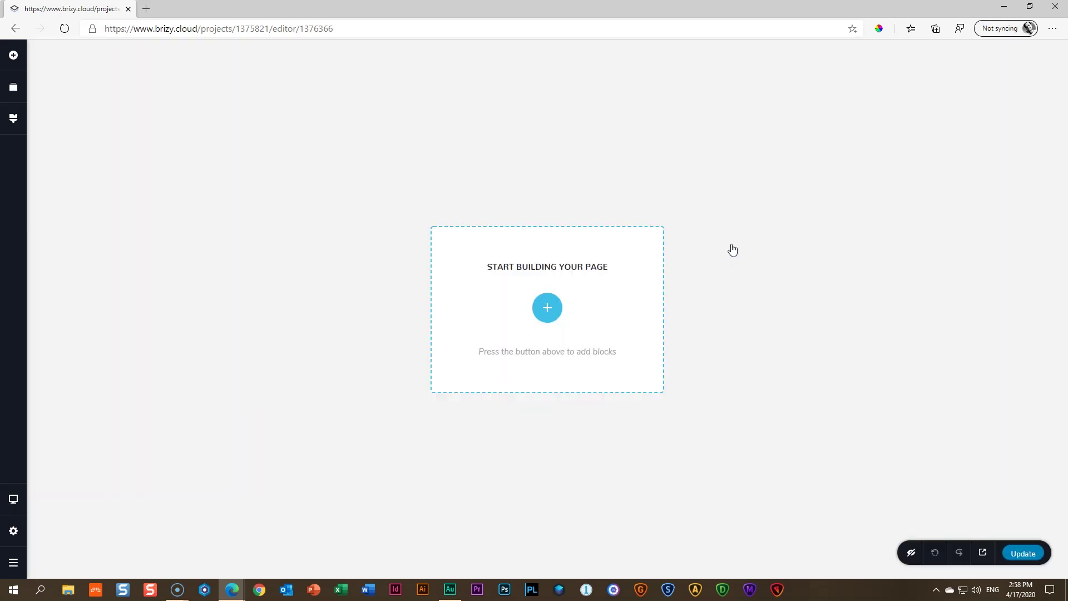
Insert the saved Finding Your Space hero and Fall seven times blocks
click(547, 308)
click(503, 187)
click(623, 86)
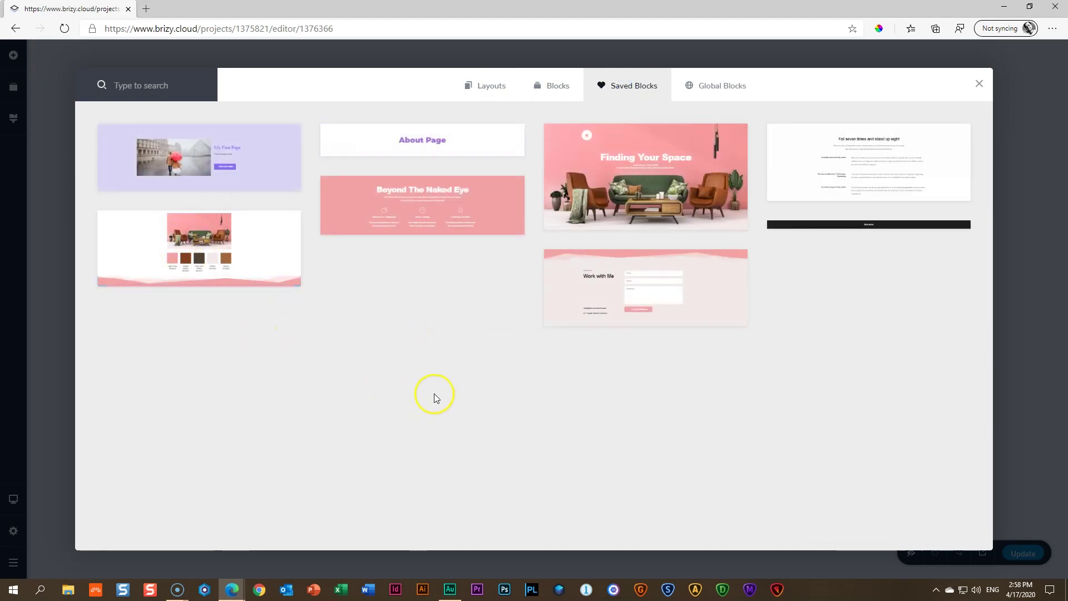
click(634, 197)
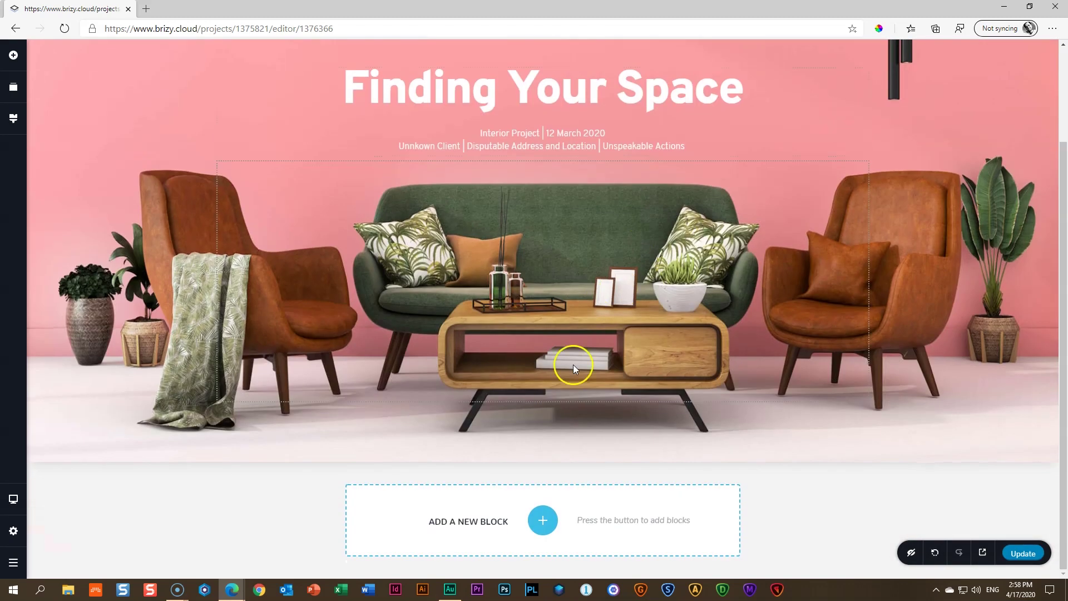
click(542, 520)
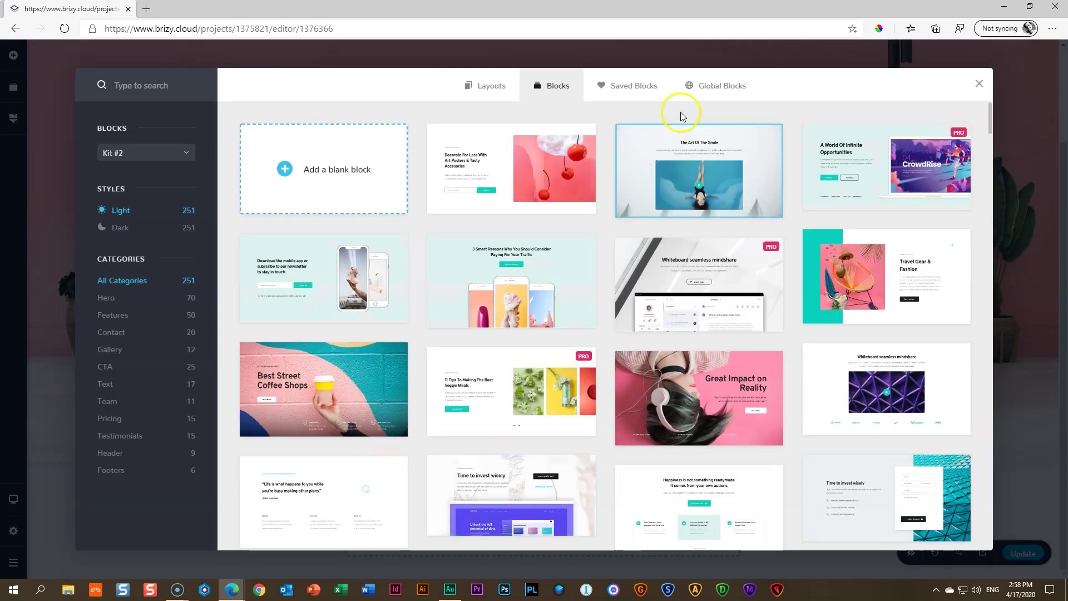
click(644, 87)
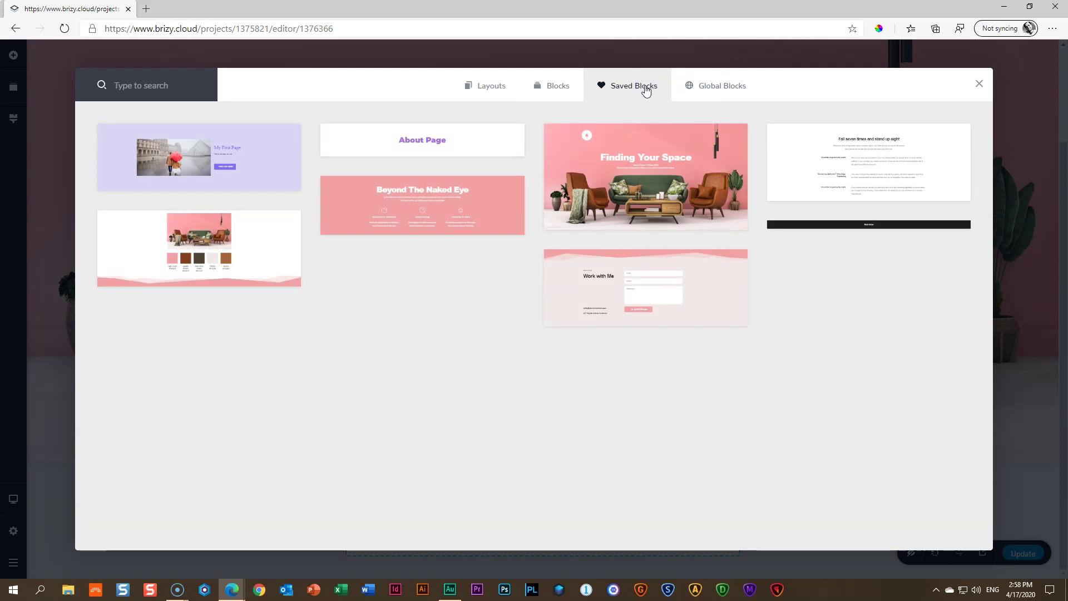
click(861, 148)
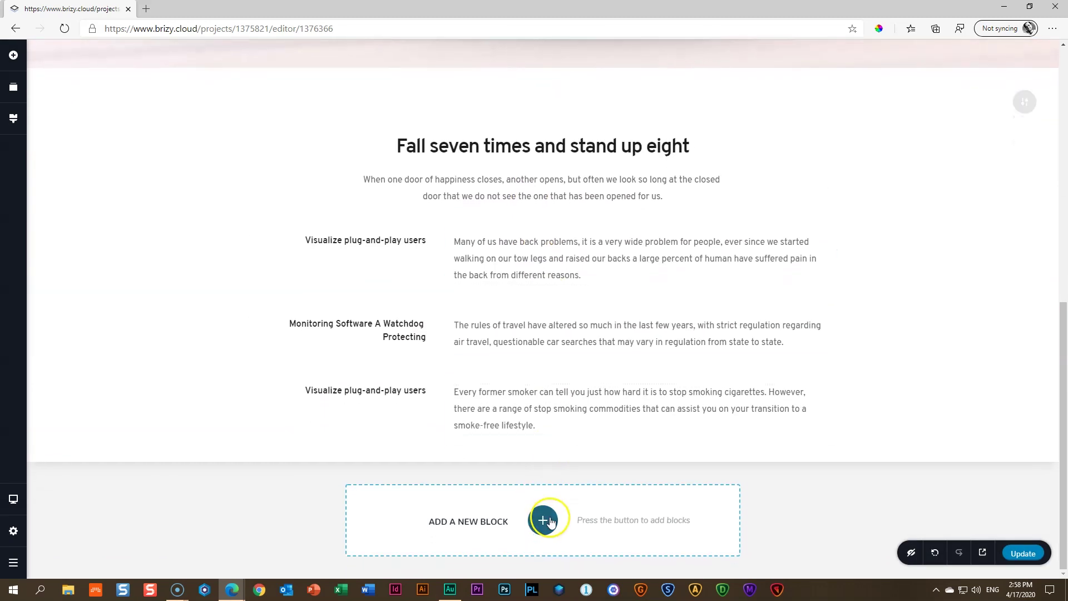
Append the saved colour-palette and Beyond The Naked Eye blocks
click(544, 520)
click(640, 89)
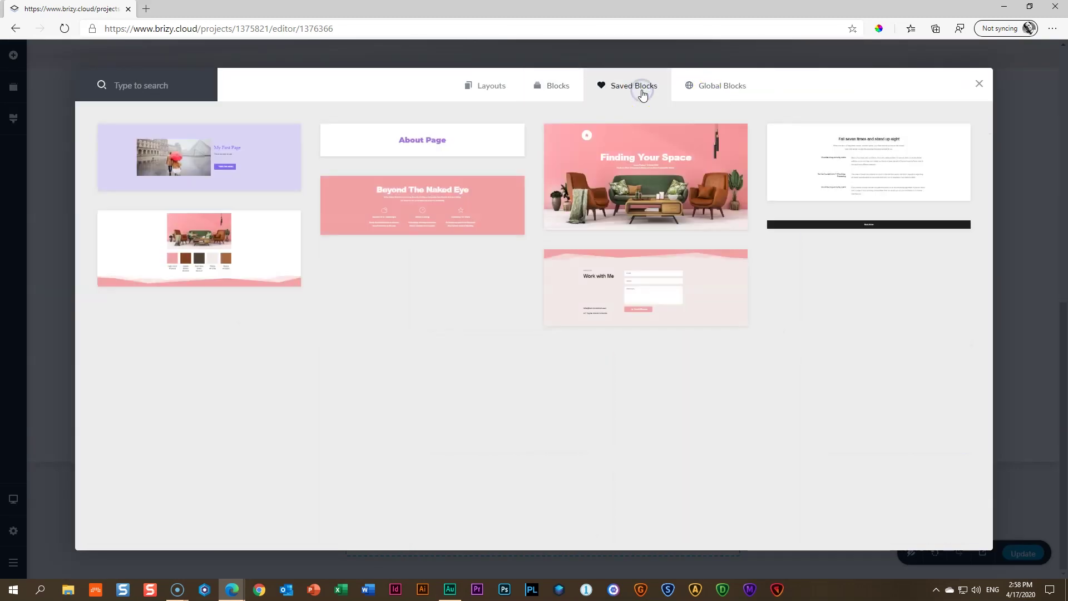
click(263, 230)
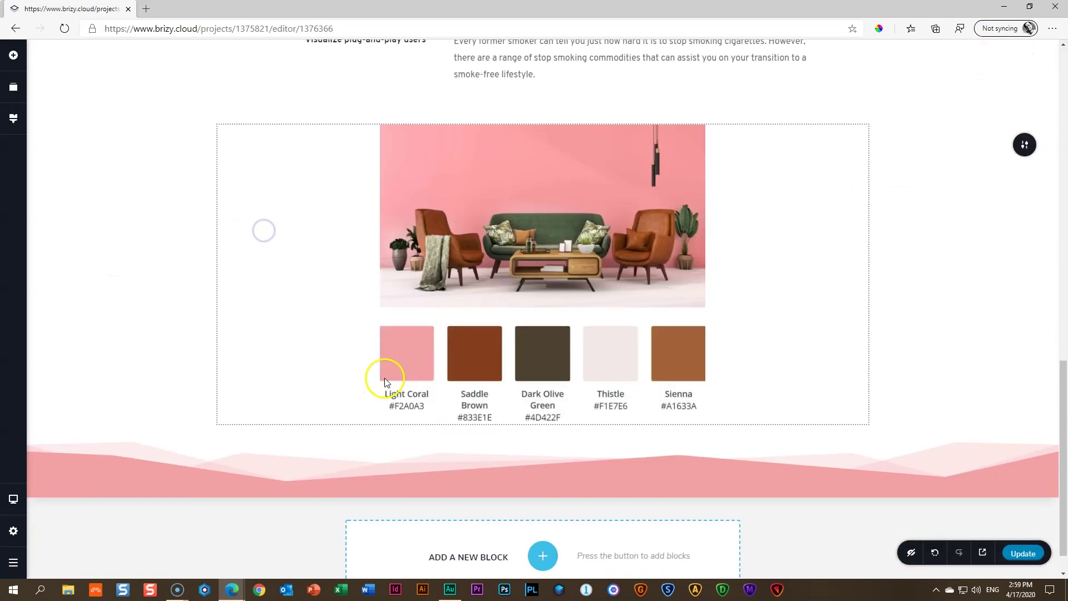
click(544, 520)
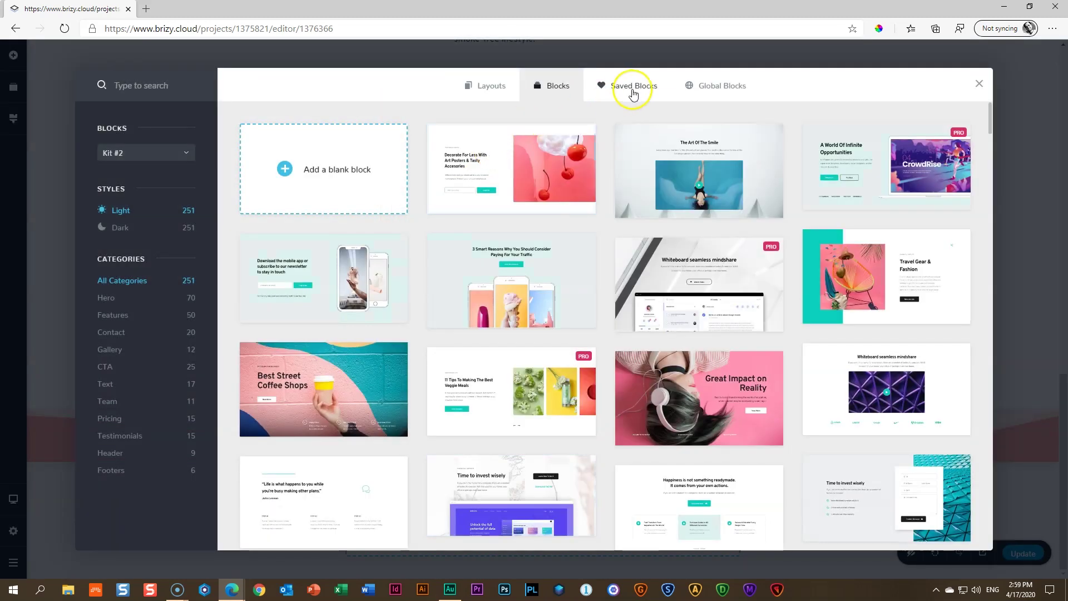
click(633, 93)
click(398, 210)
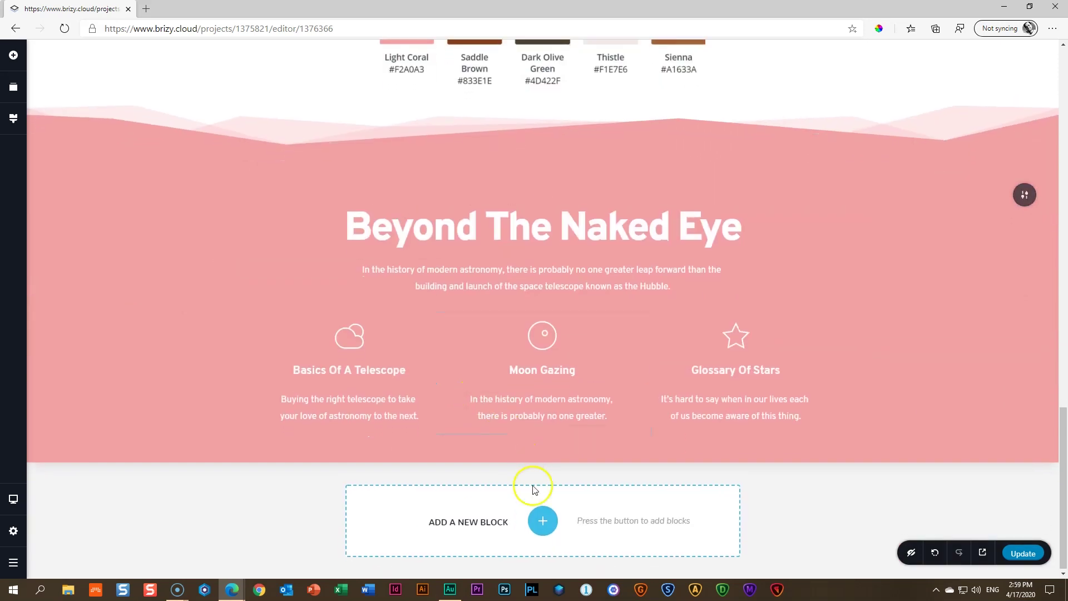
Append the saved Work with Me contact block and the dark bar block at the end
click(541, 519)
click(636, 90)
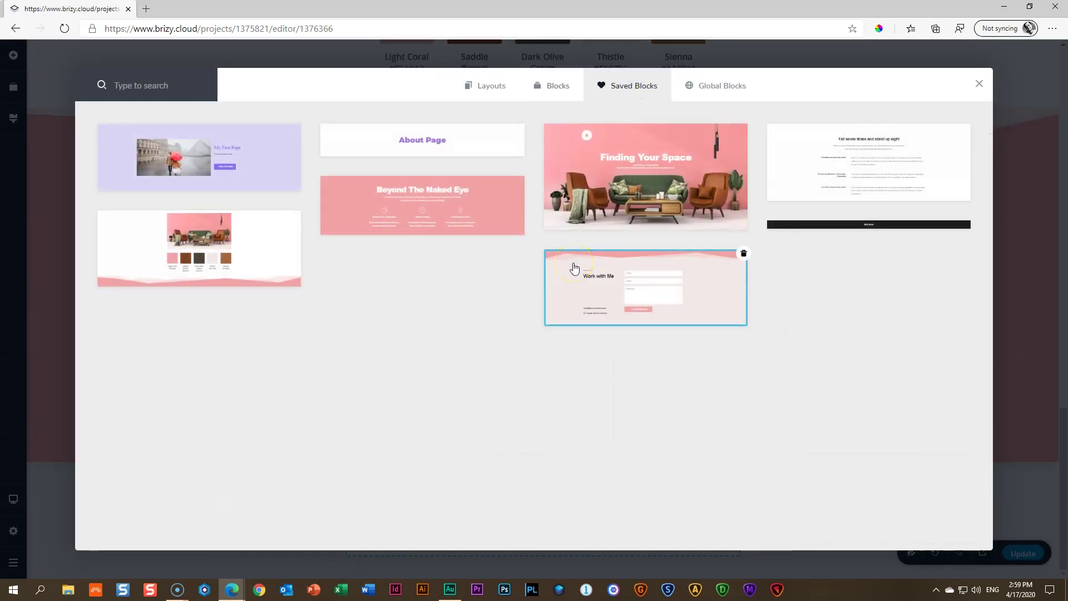
click(587, 275)
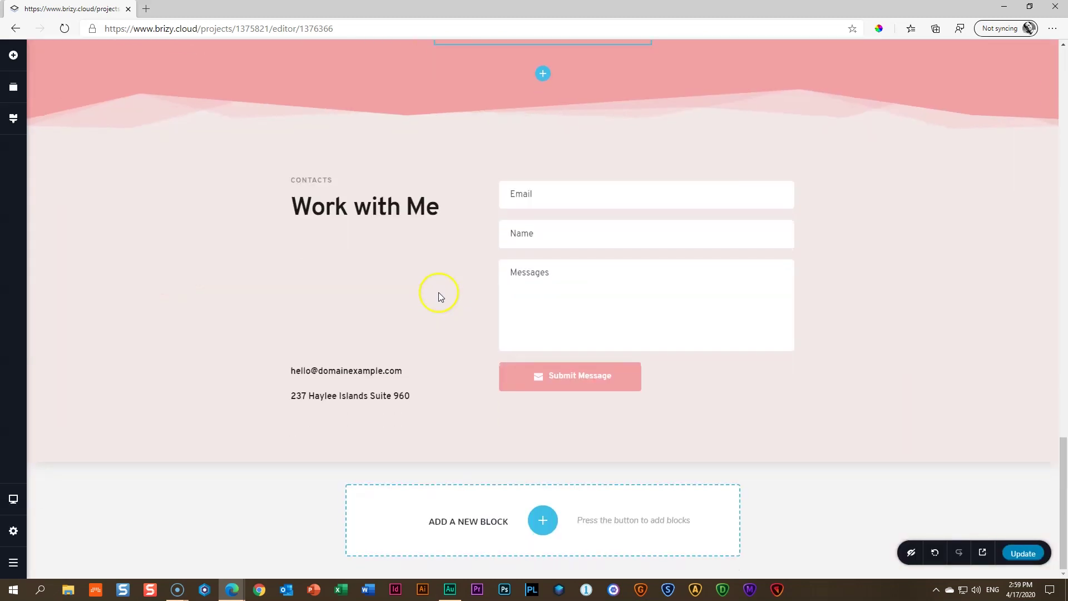
click(541, 521)
click(634, 90)
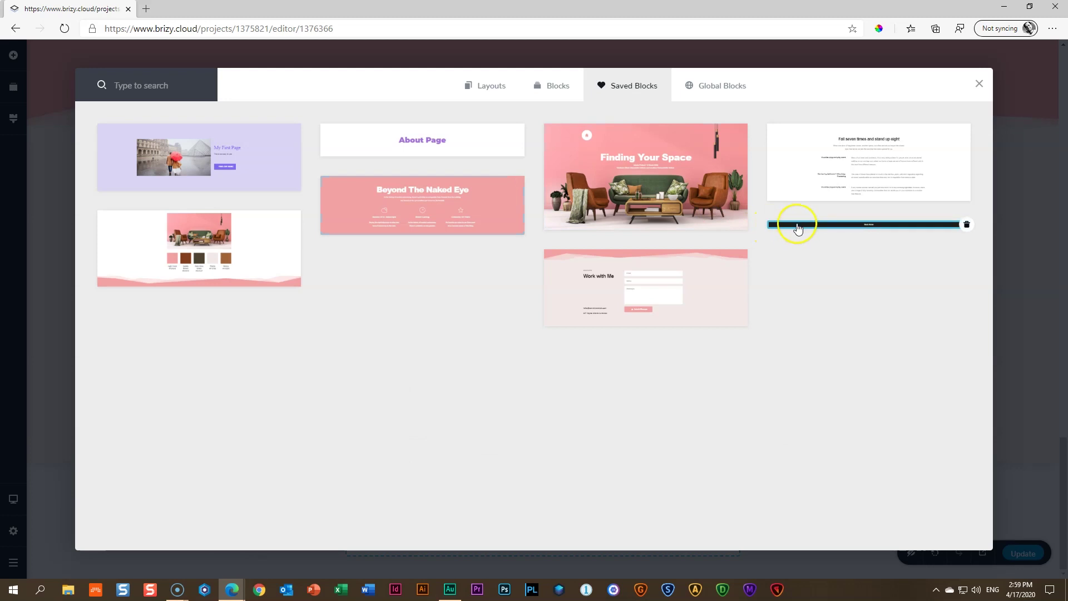
click(798, 225)
scroll(743, 300, up, 15)
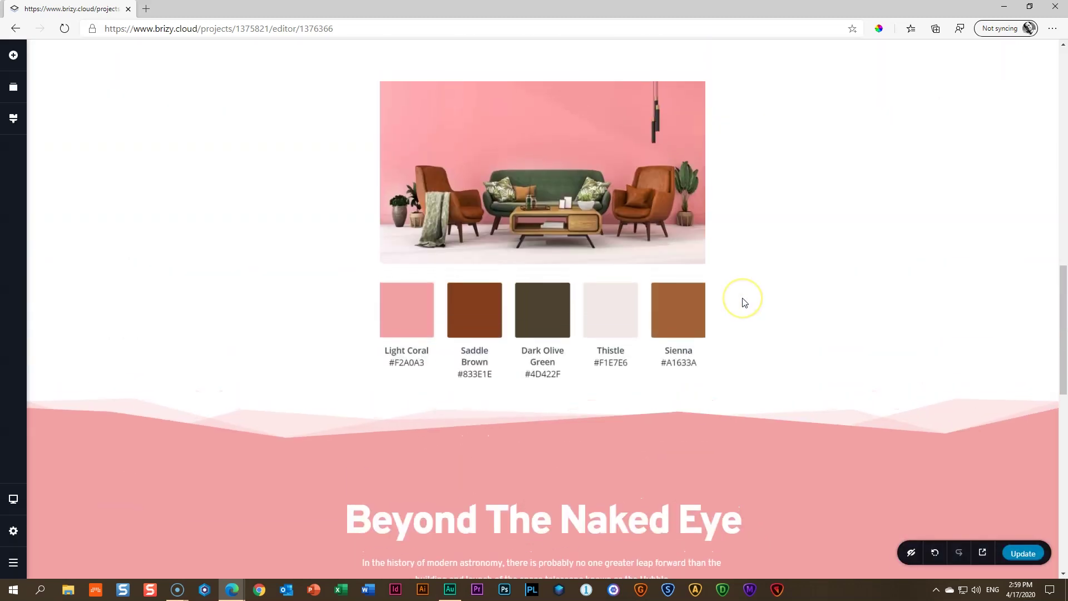
scroll(742, 298, up, 5)
Use the 02 _ Block 2 image as the hero background and retitle the heading 'Your Relaxing Zone'
click(1019, 70)
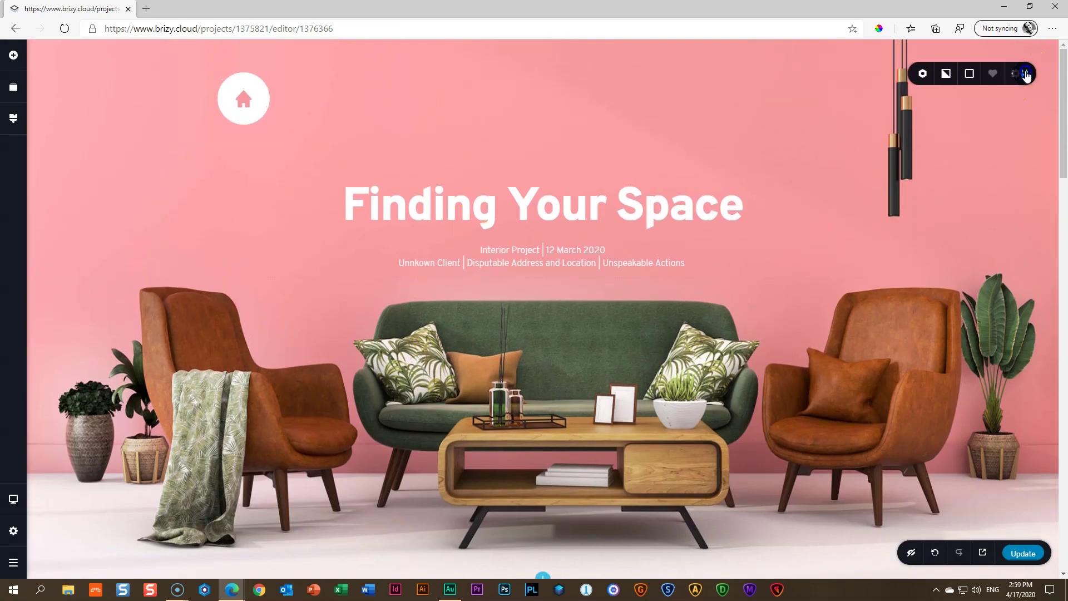
click(905, 73)
click(927, 155)
click(369, 175)
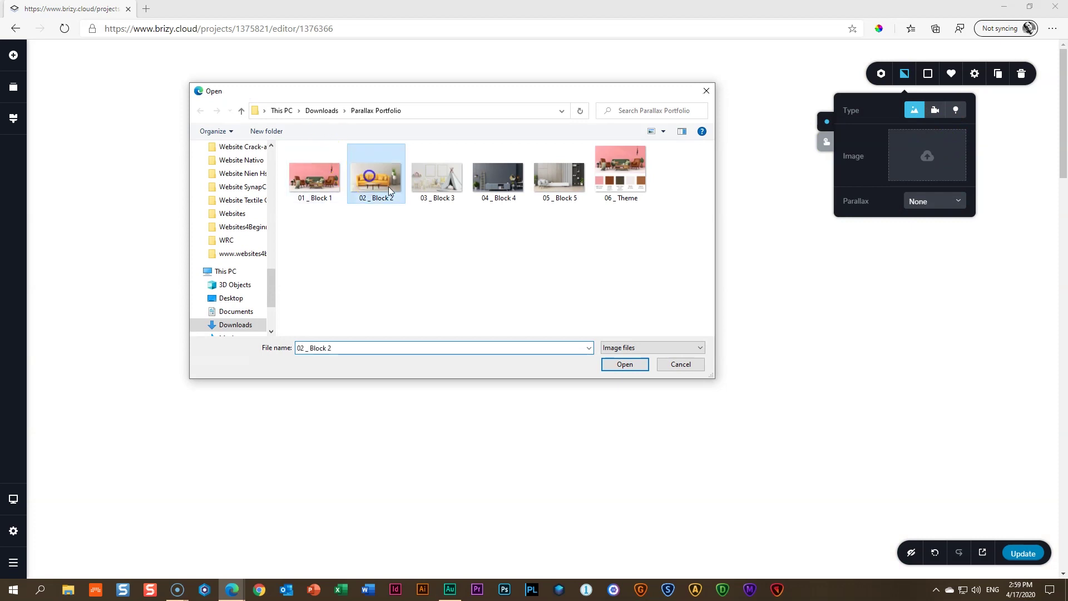
click(617, 366)
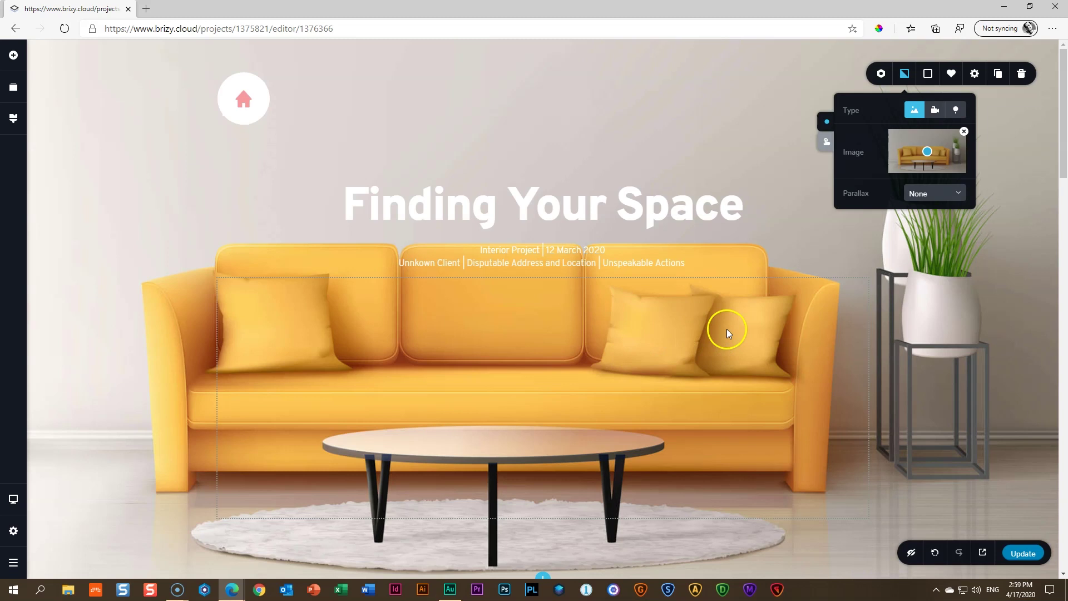
triple_click(507, 205)
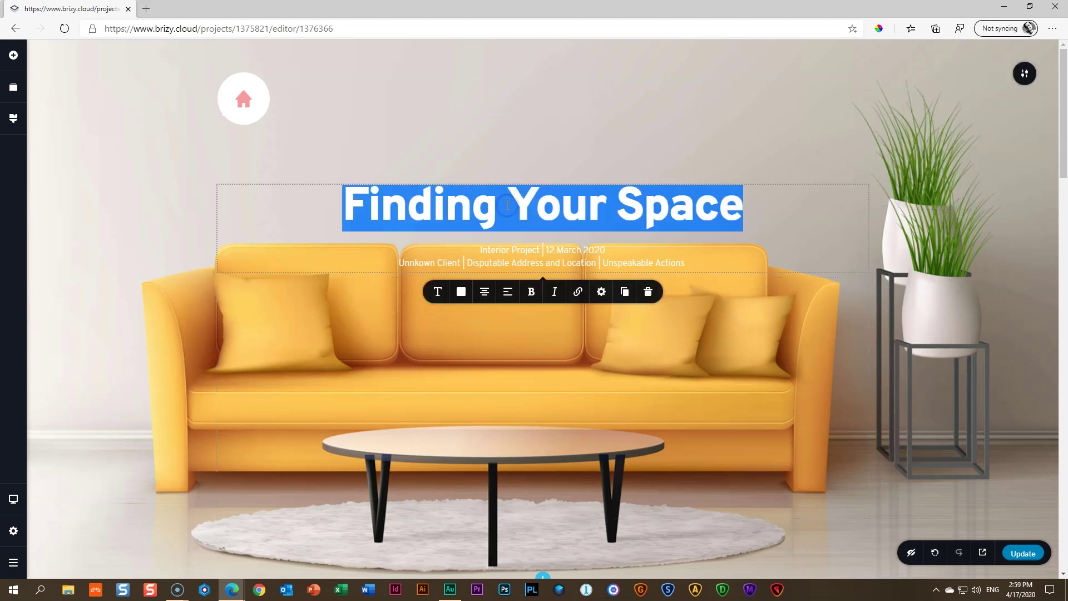
text(Your Relaxing Zone)
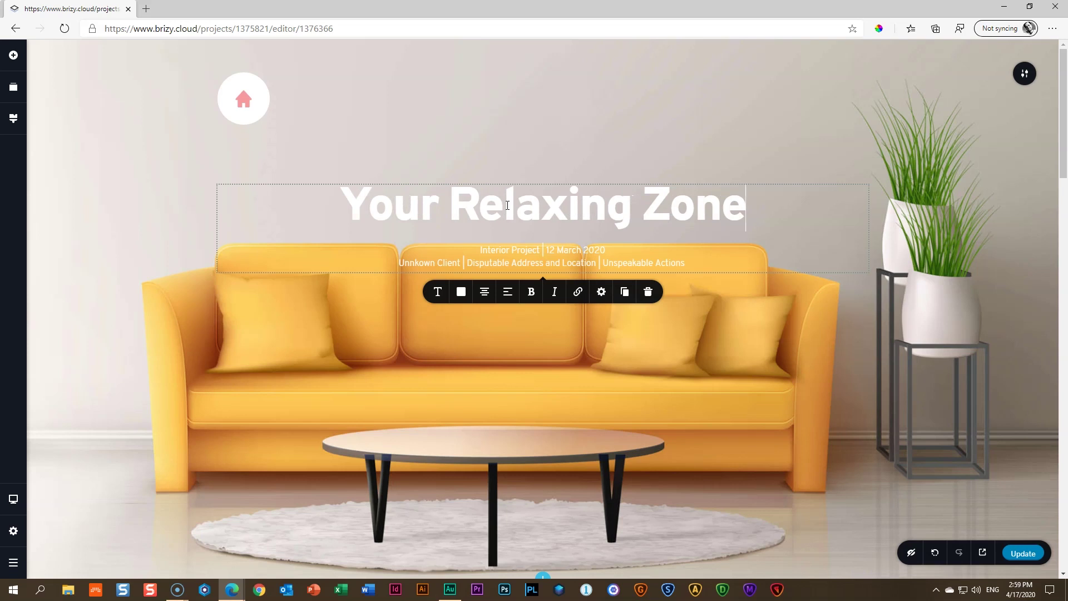
Sample the sofa's yellow with the eyedropper and change the home icon colour from #F69A9D to #FAC460
click(878, 28)
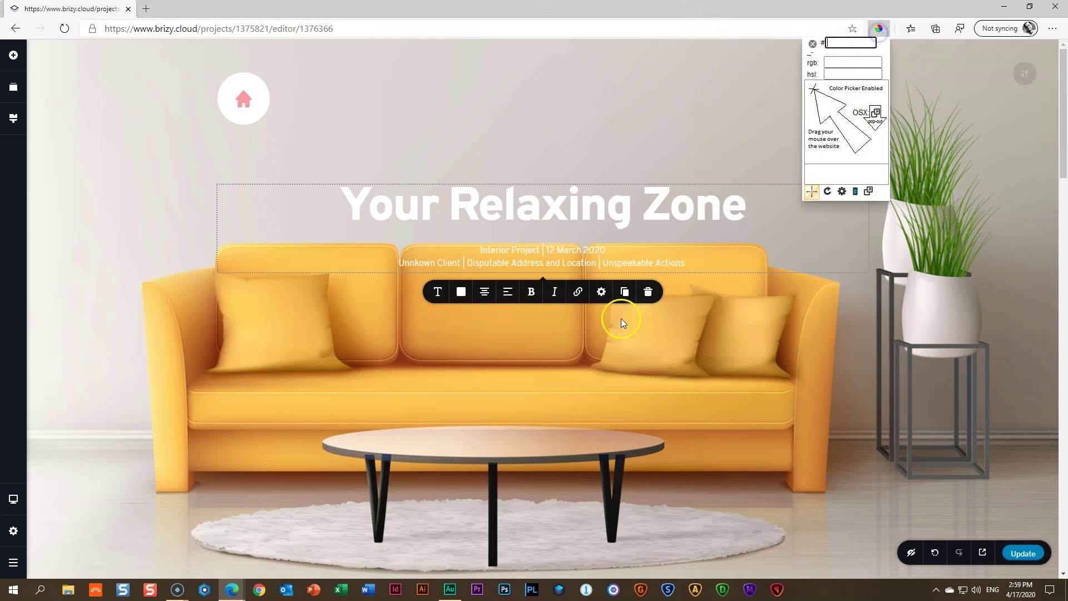
click(657, 344)
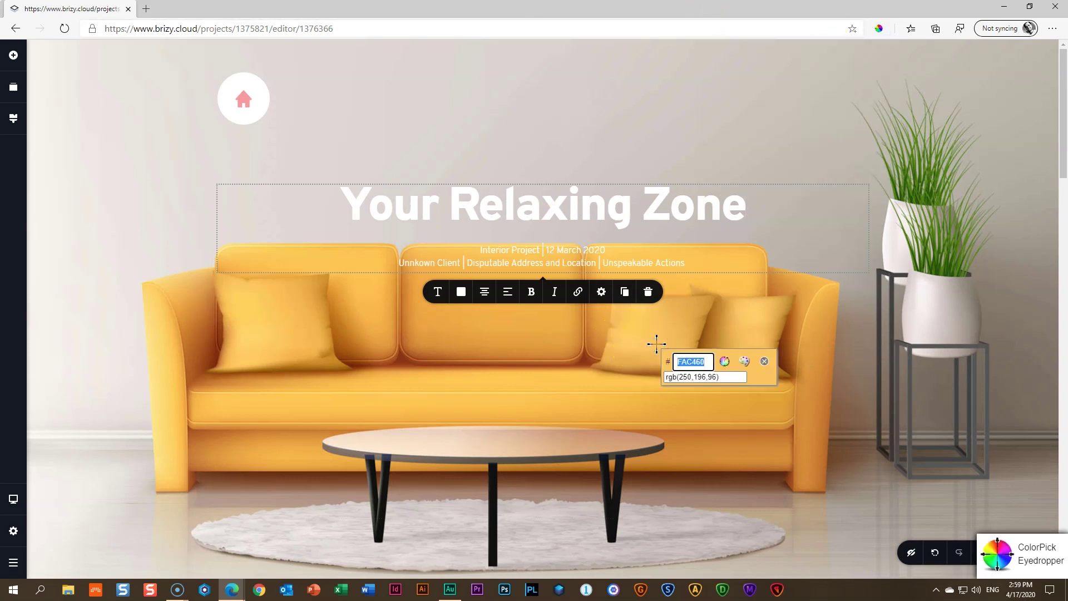
click(764, 361)
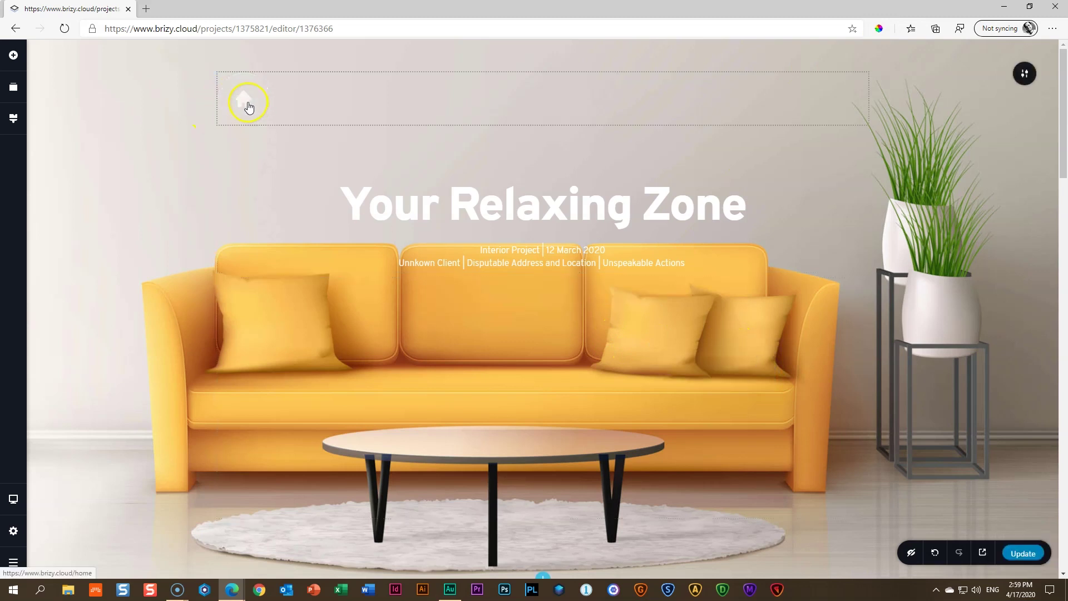
click(247, 103)
click(196, 121)
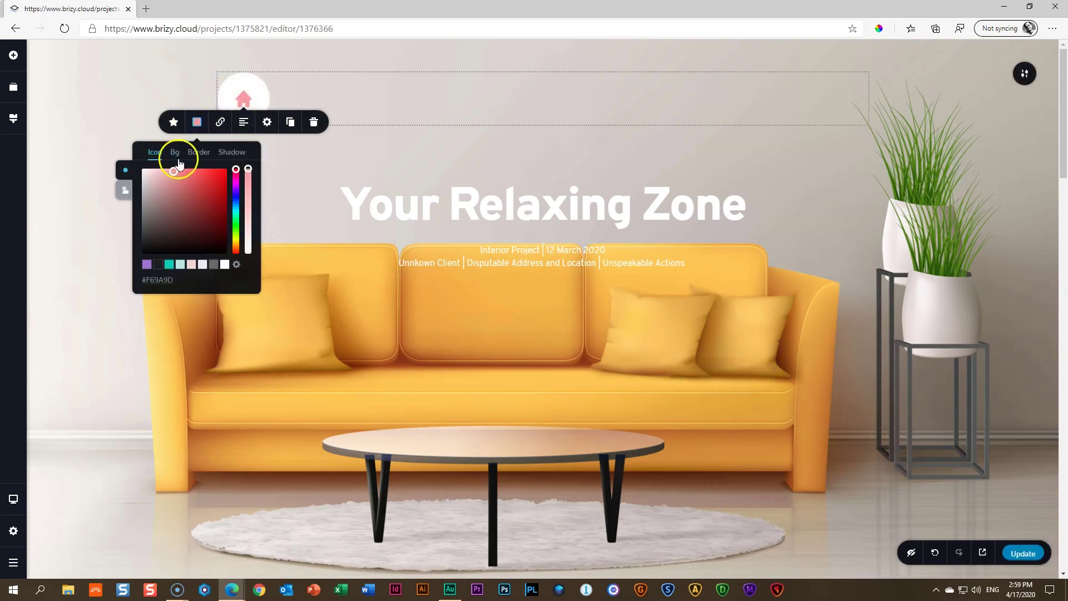
drag(174, 276, 166, 281)
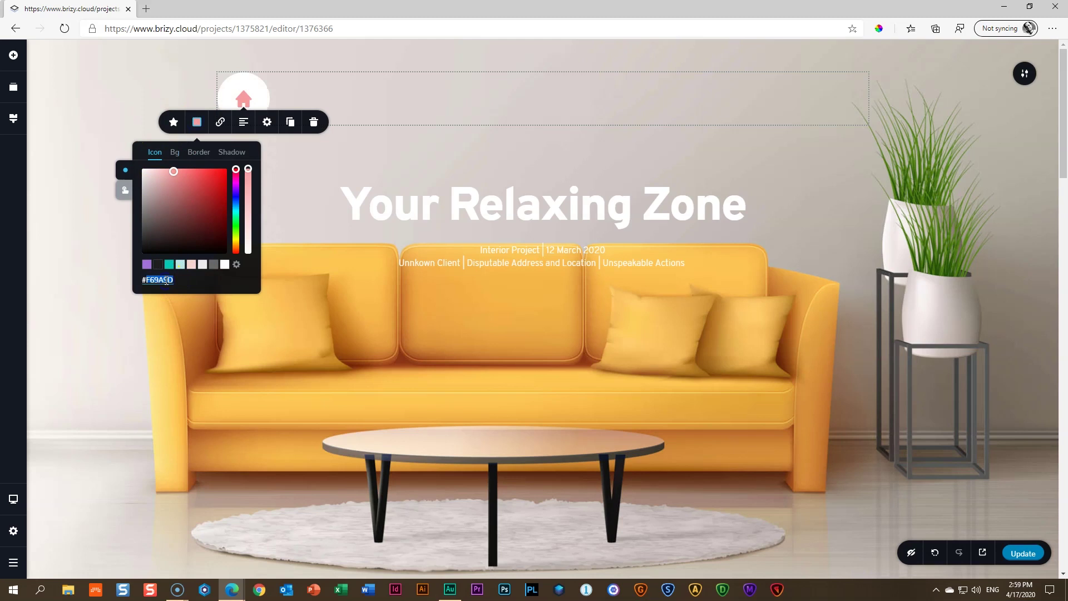
text(#FAC460)
click(281, 207)
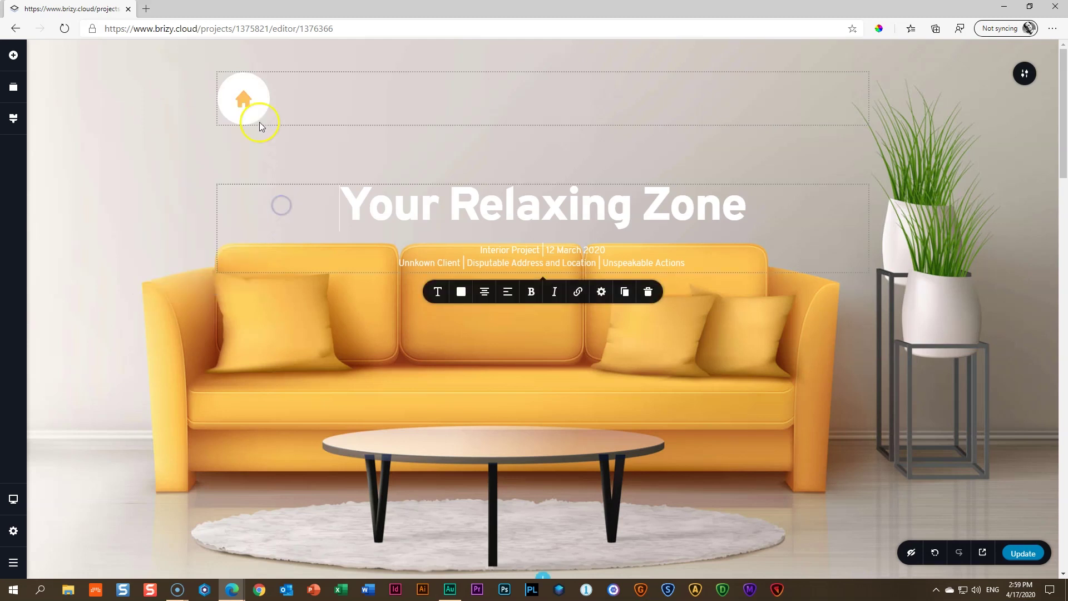
Set the Beyond The Naked Eye section's overlay colour to #FAC460
scroll(271, 210, down, 5)
scroll(271, 209, down, 12)
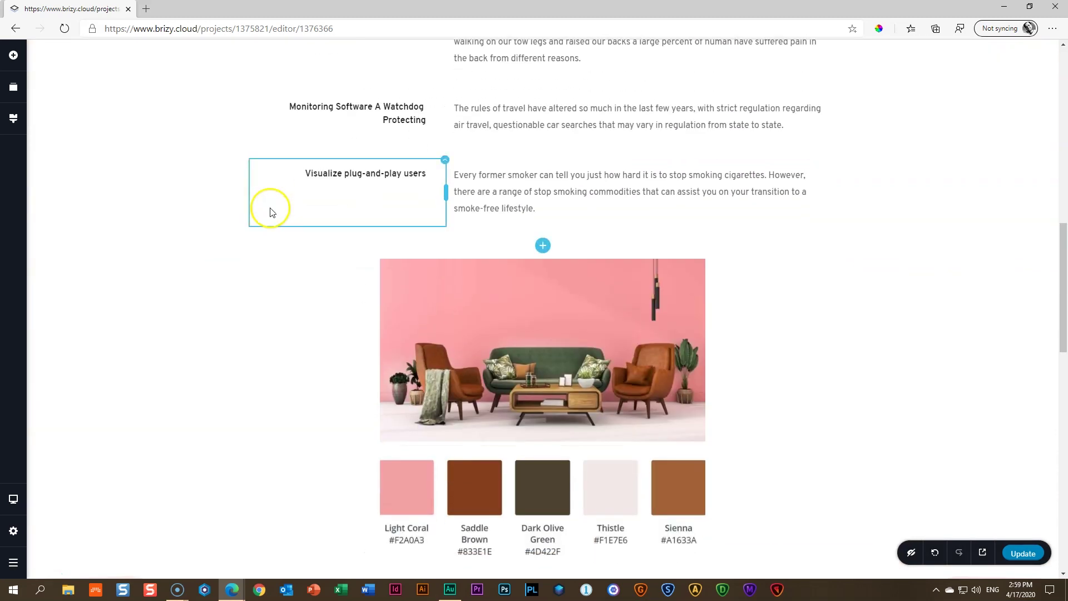
scroll(467, 202, down, 6)
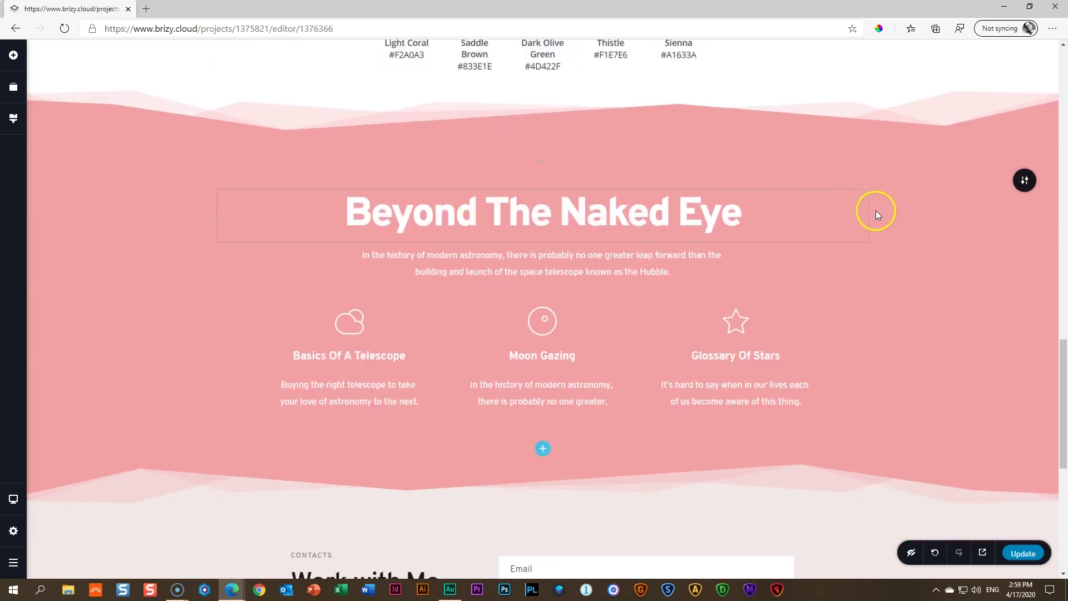
click(1016, 180)
click(928, 180)
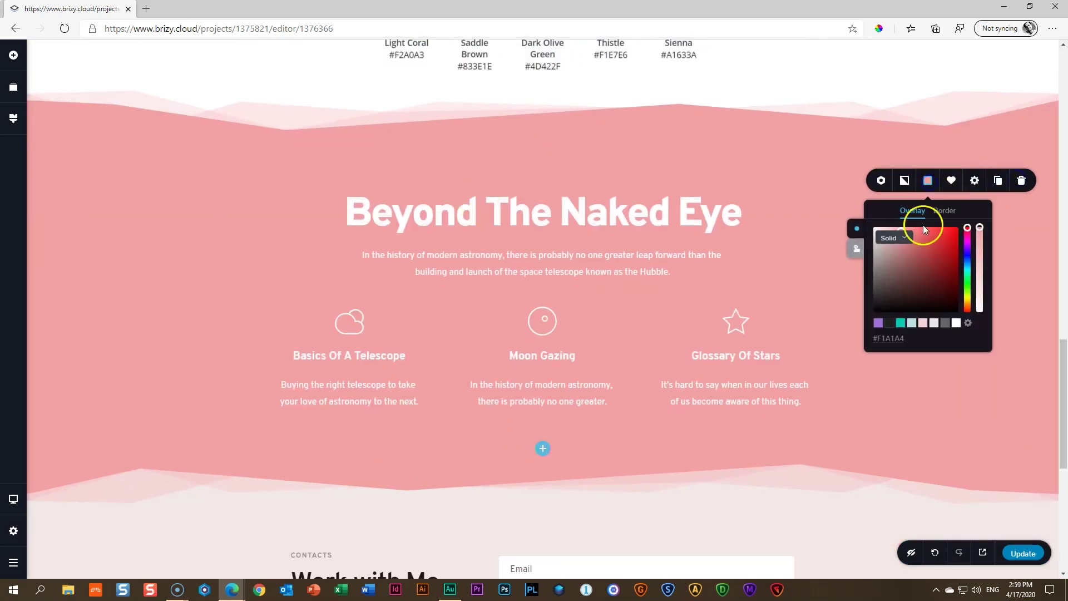
text(#FAC460)
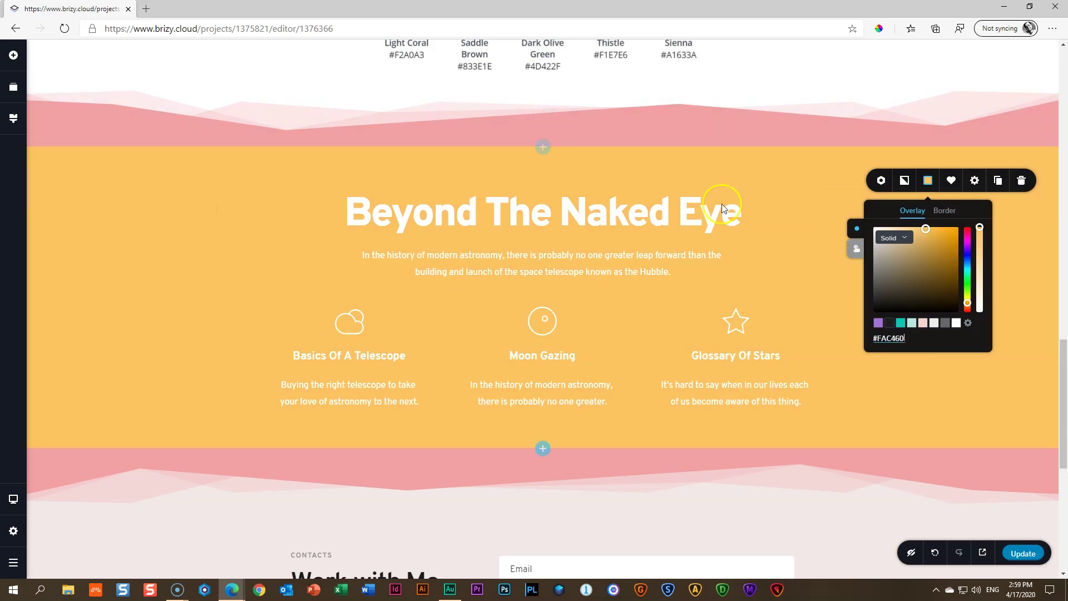
scroll(716, 209, up, 10)
scroll(1044, 282, down, 3)
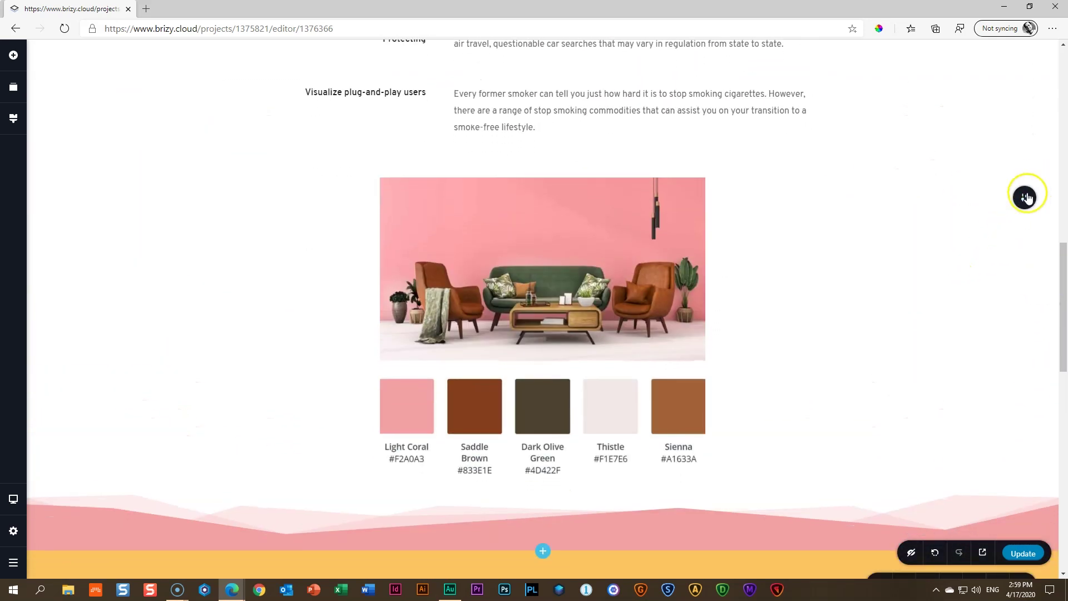
Make the colour-palette section's divider colour #FAC460
click(1024, 197)
click(974, 198)
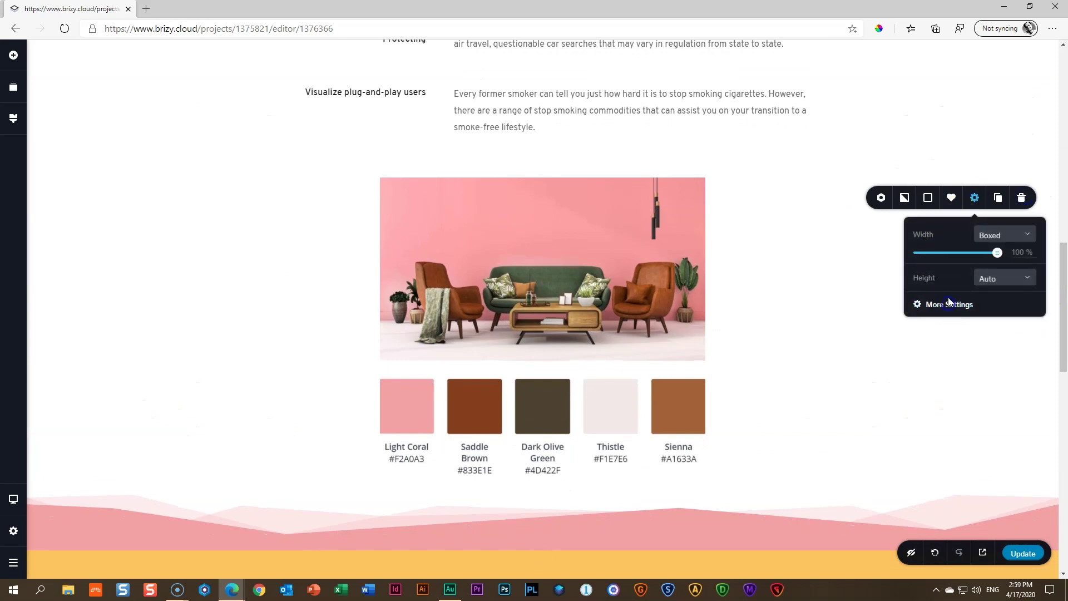
click(948, 303)
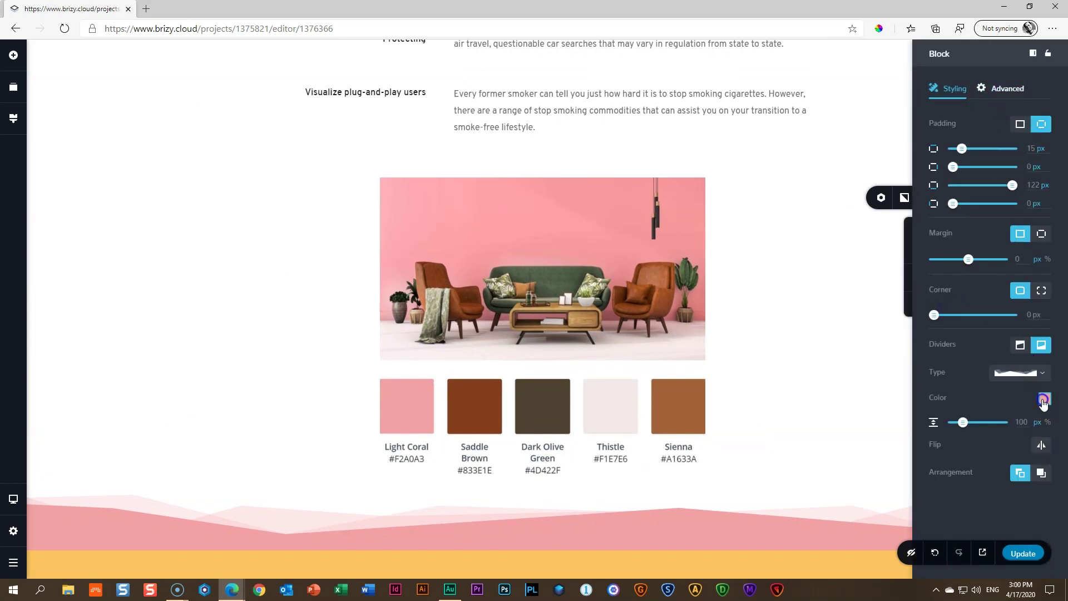
click(1045, 399)
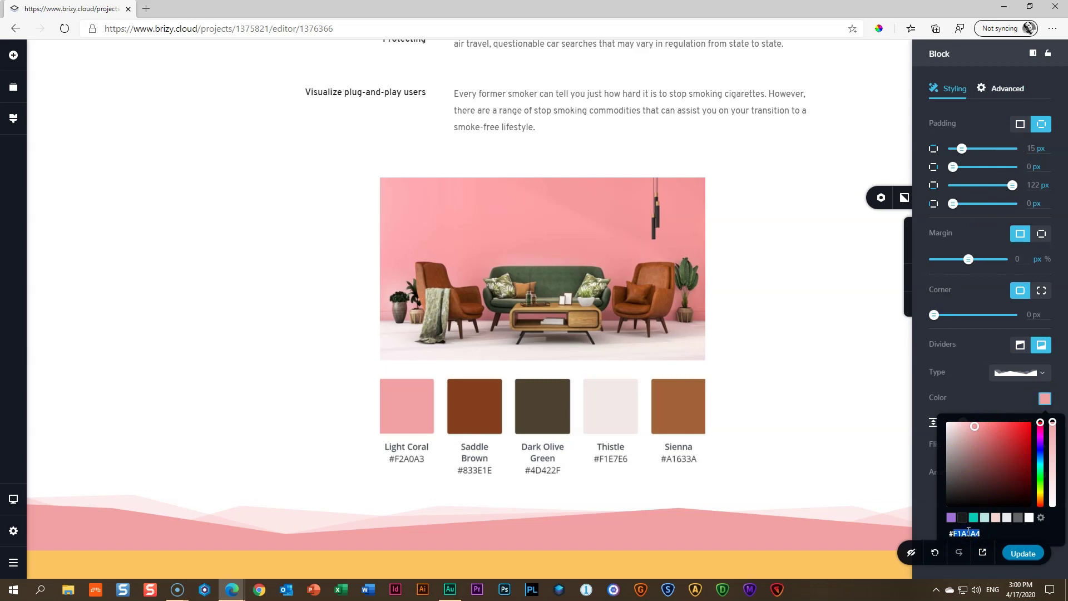
key(Return)
click(872, 420)
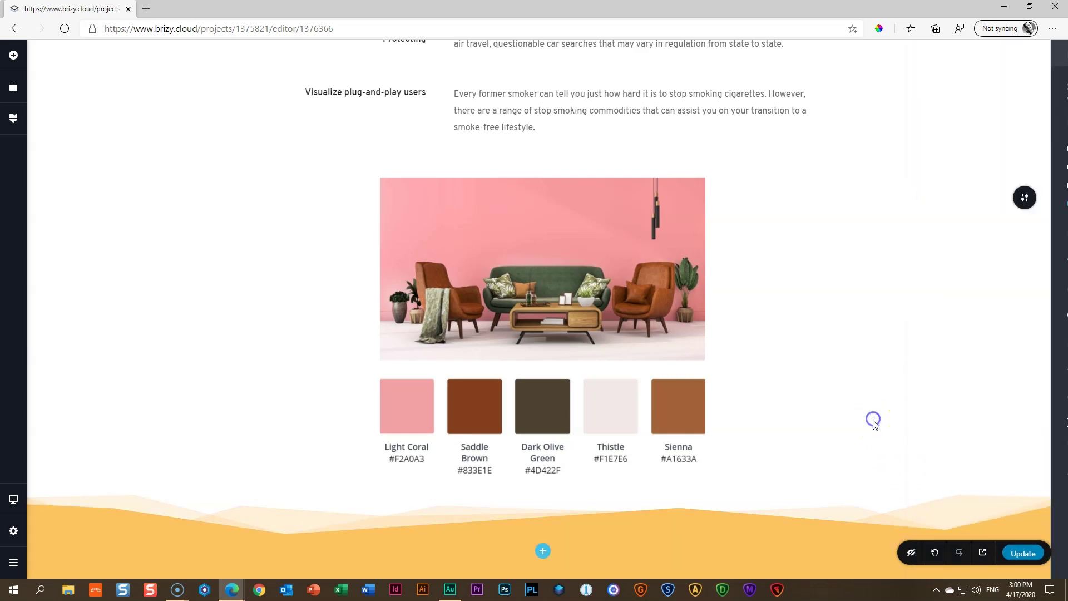
scroll(872, 425, down, 7)
Make the Work with Me contact block's wave divider yellow #FAC460
click(1024, 481)
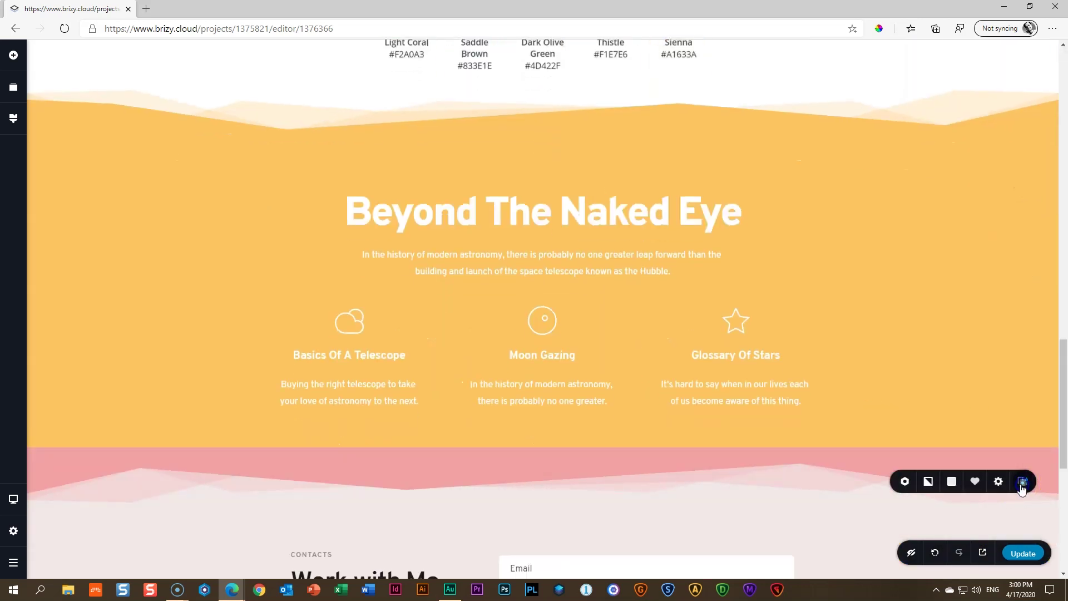
scroll(910, 459, down, 1)
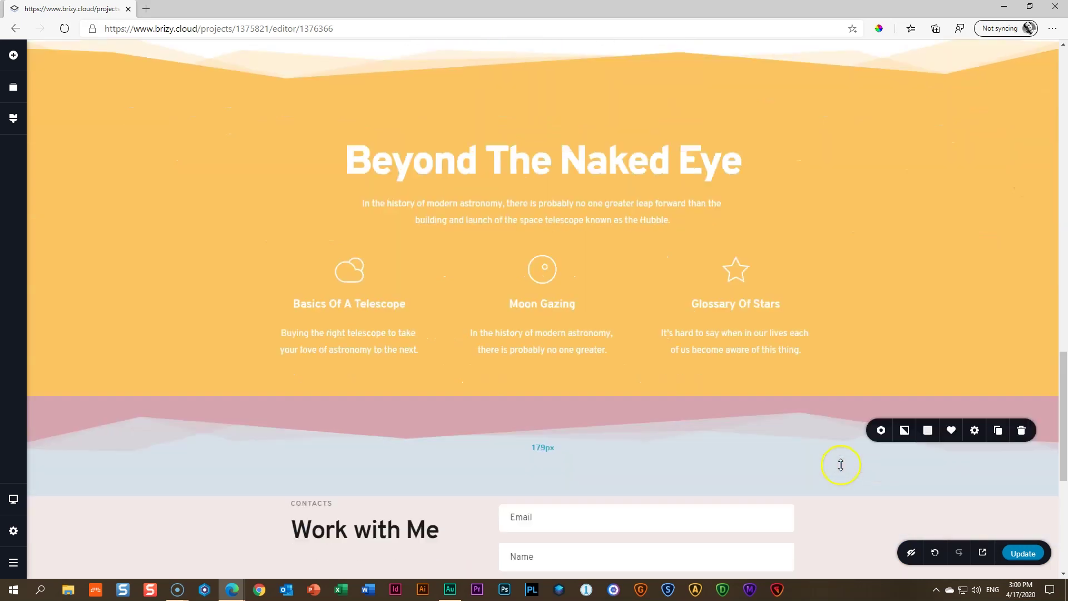
click(975, 402)
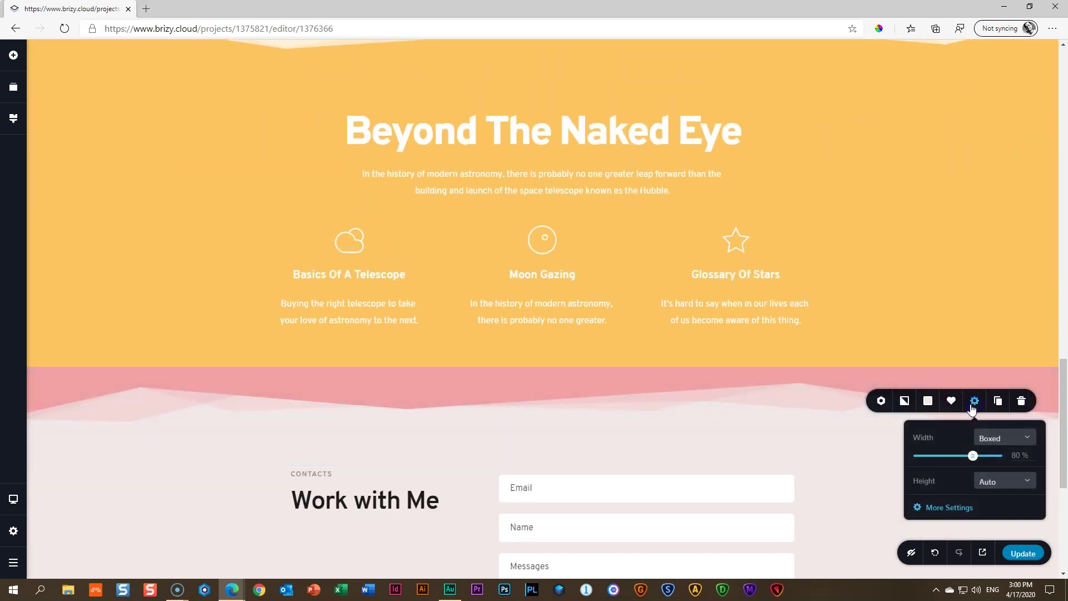
click(950, 508)
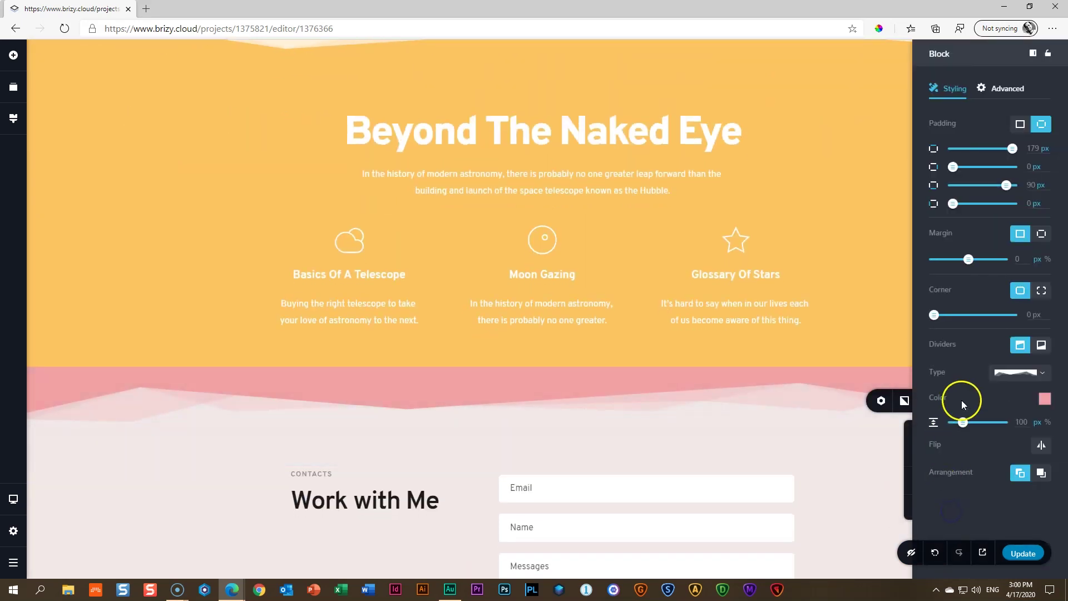
click(1043, 399)
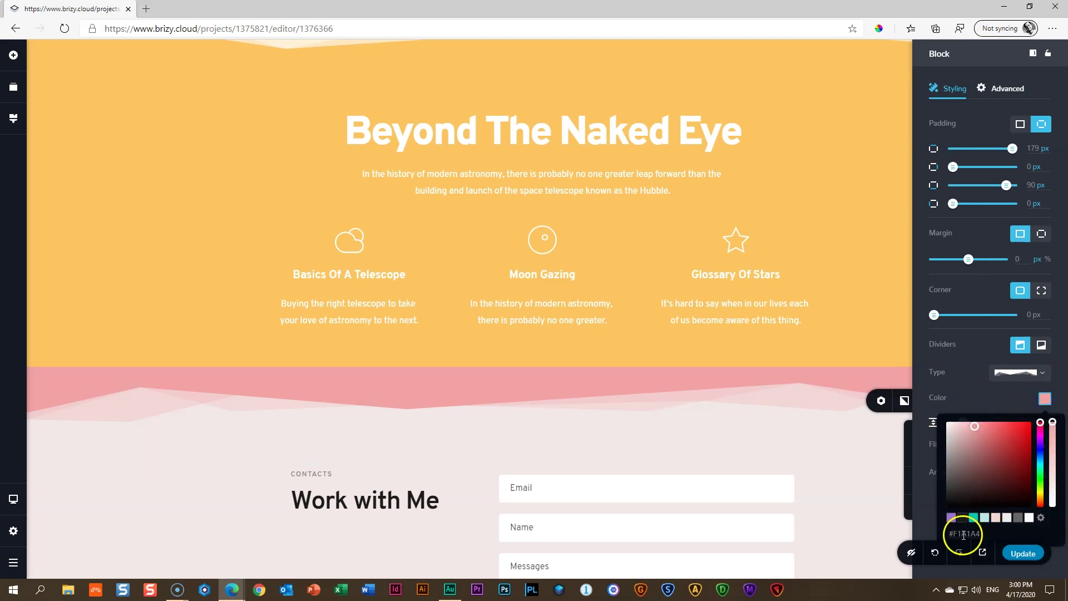
click(883, 476)
Set the Submit Message button's background colour to #FAC460
scroll(895, 472, down, 5)
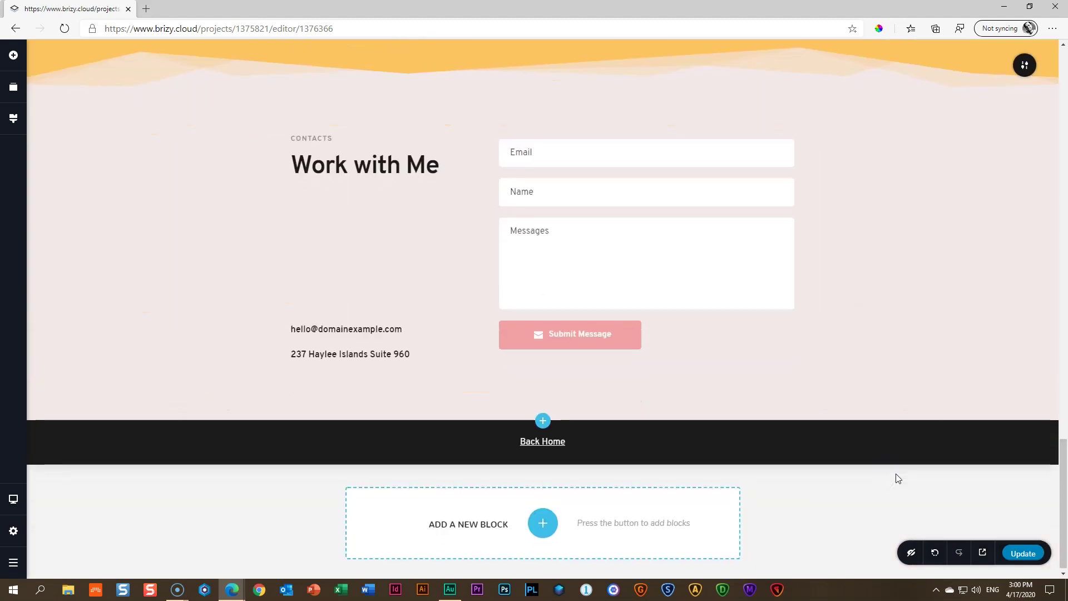
scroll(895, 472, up, 8)
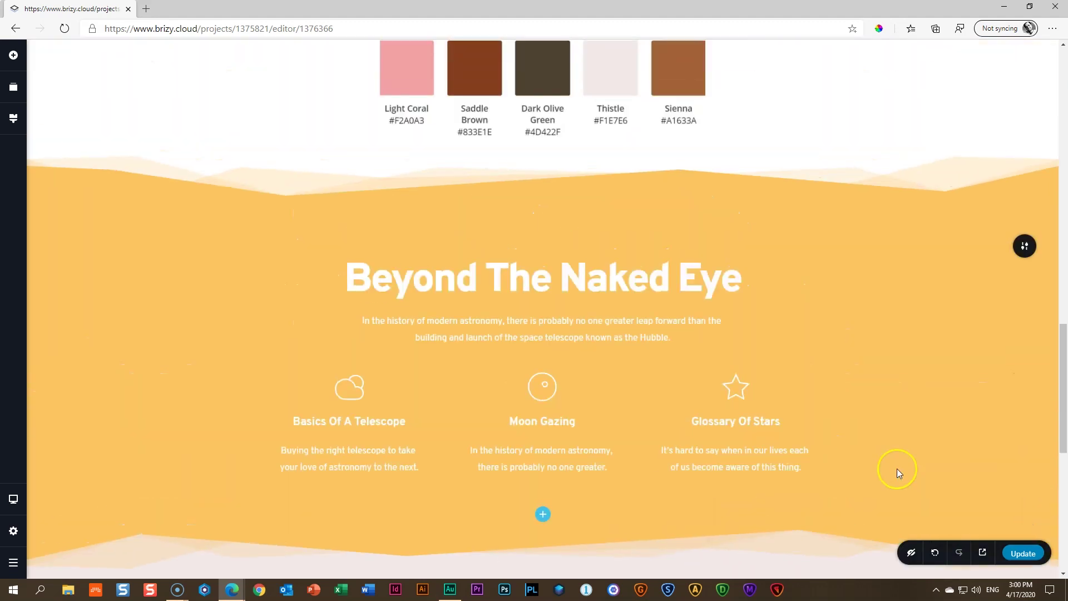
scroll(897, 468, up, 4)
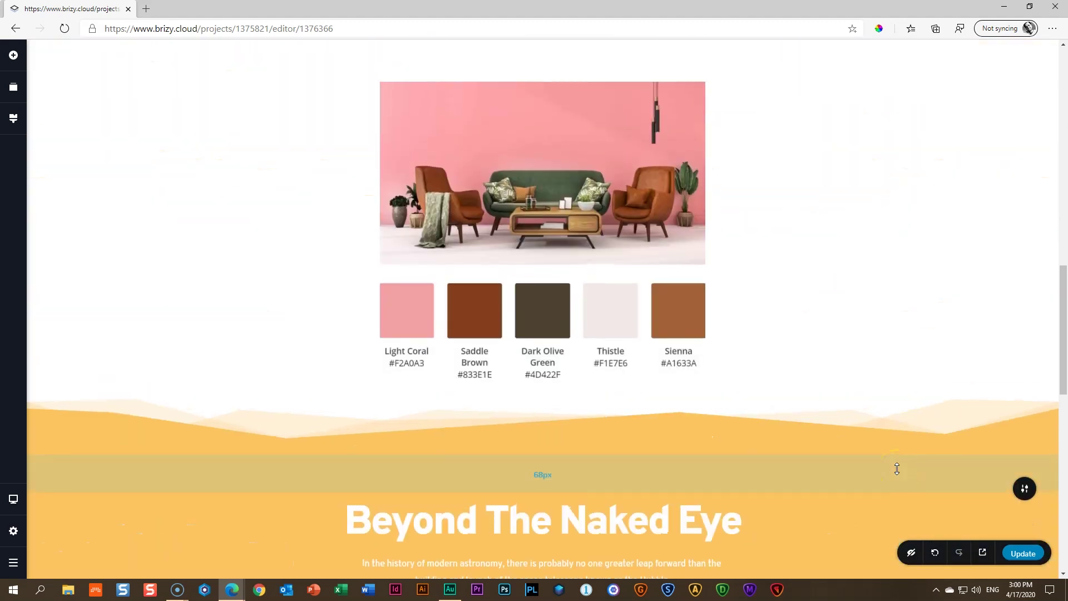
scroll(896, 468, up, 12)
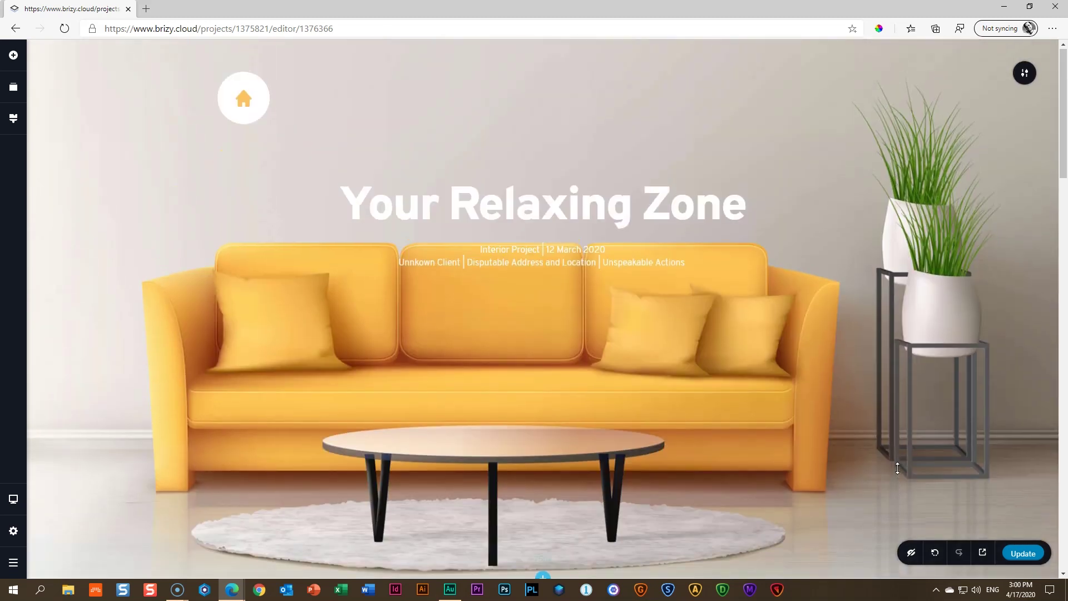
scroll(896, 469, down, 20)
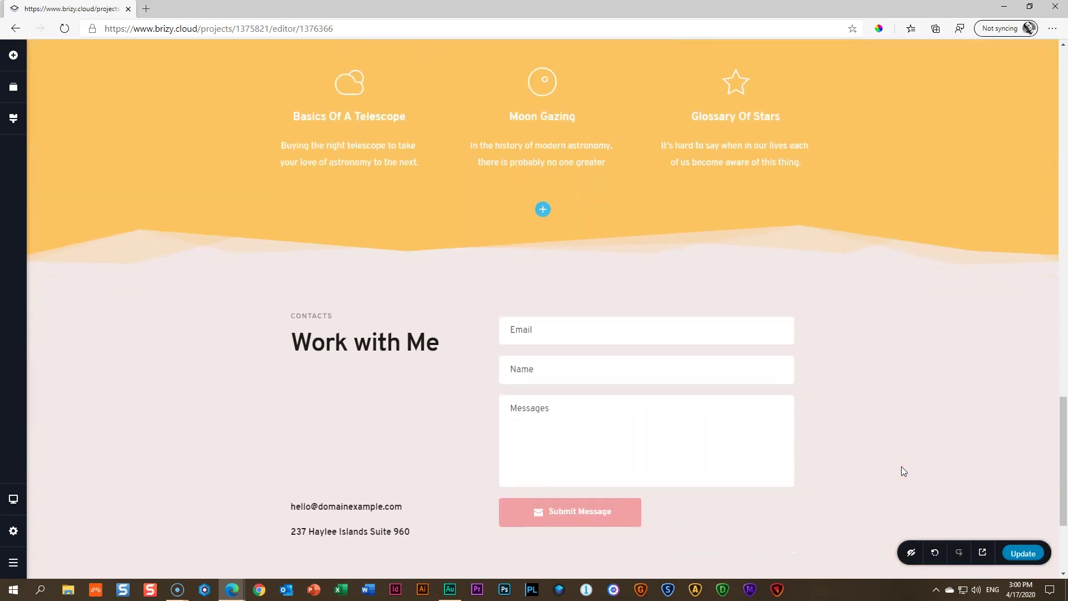
scroll(901, 466, down, 3)
click(609, 342)
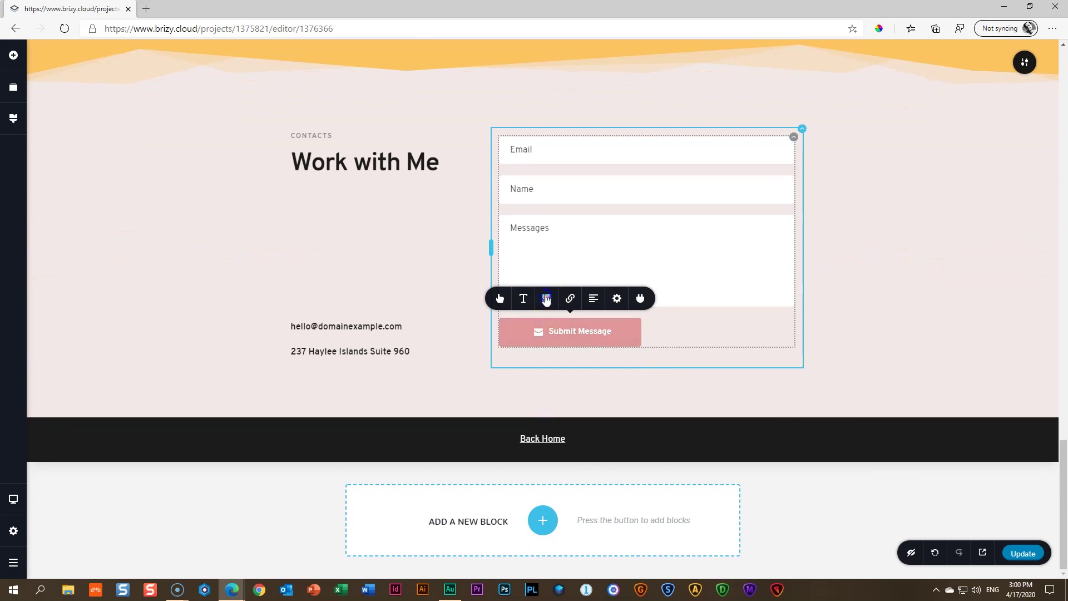
click(545, 300)
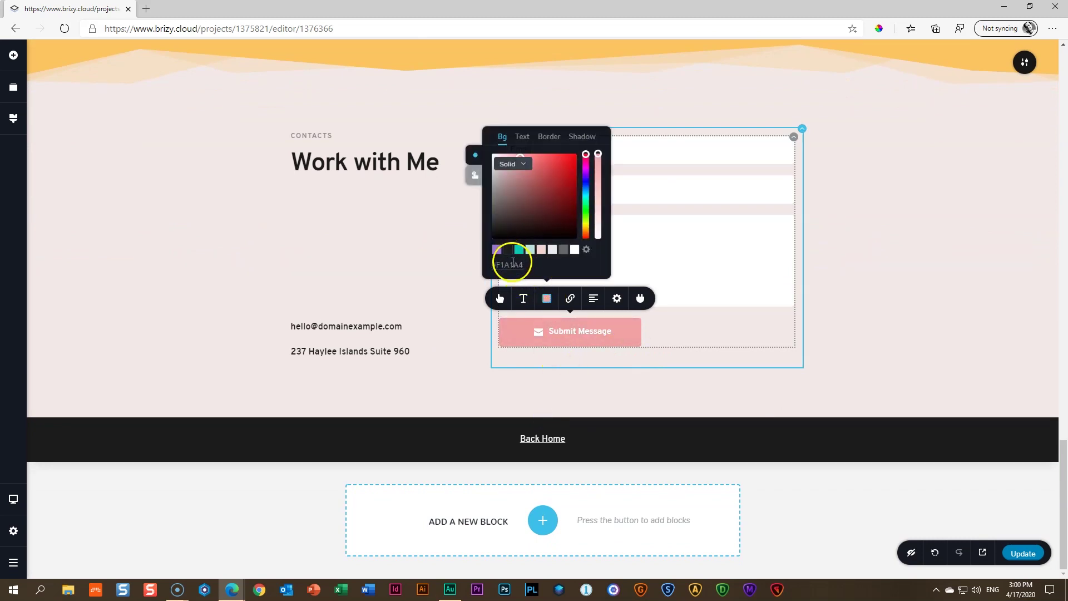
click(513, 195)
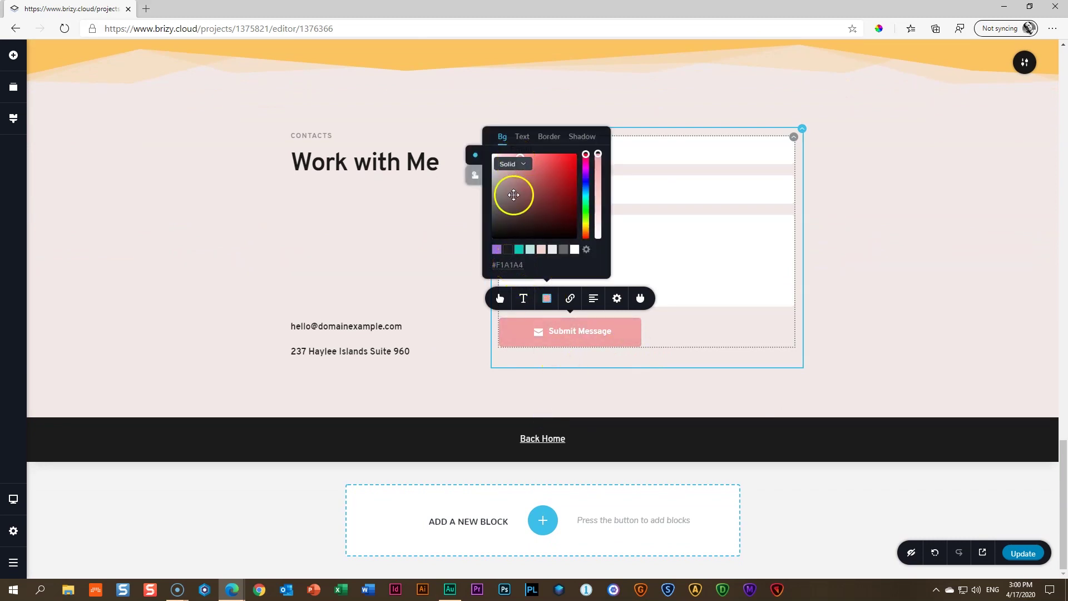
key(ctrl+v)
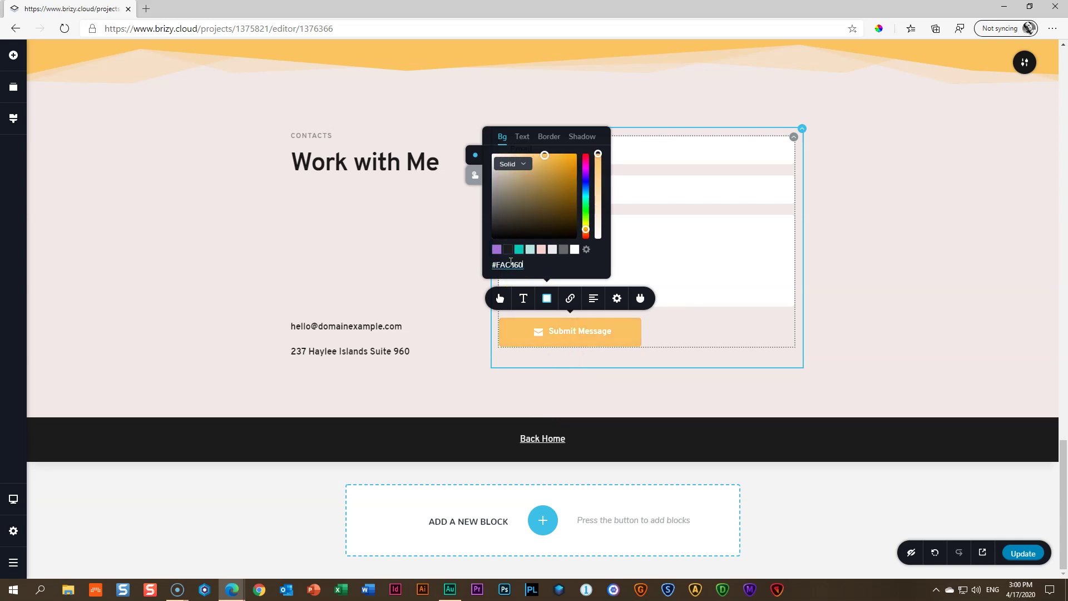
click(824, 221)
Give the contact section a #FAC460 background overlay at about 17% opacity
click(1026, 65)
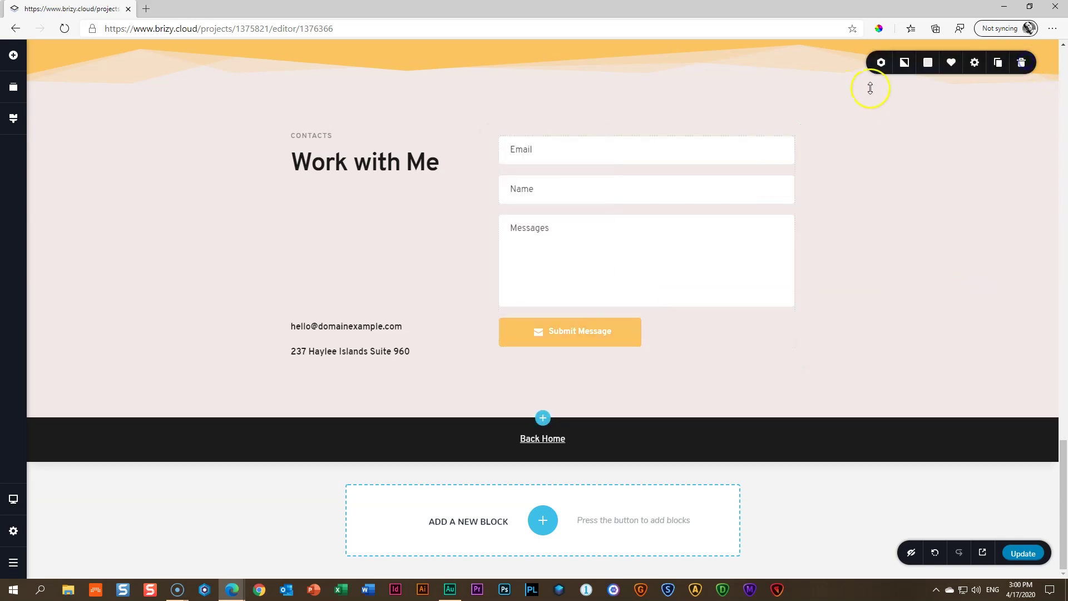
click(927, 63)
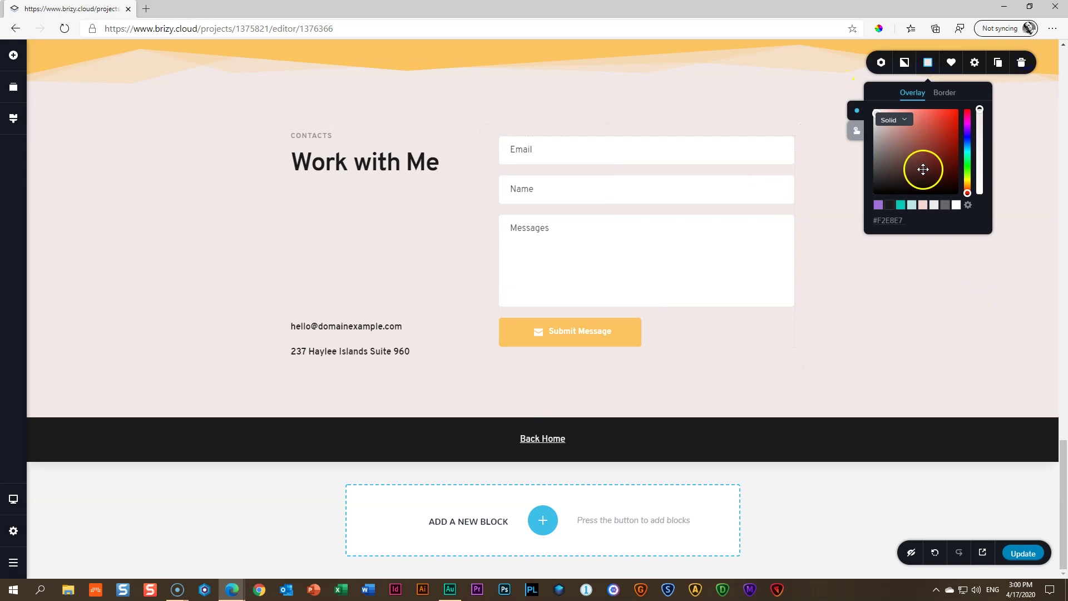
text(#FAC460)
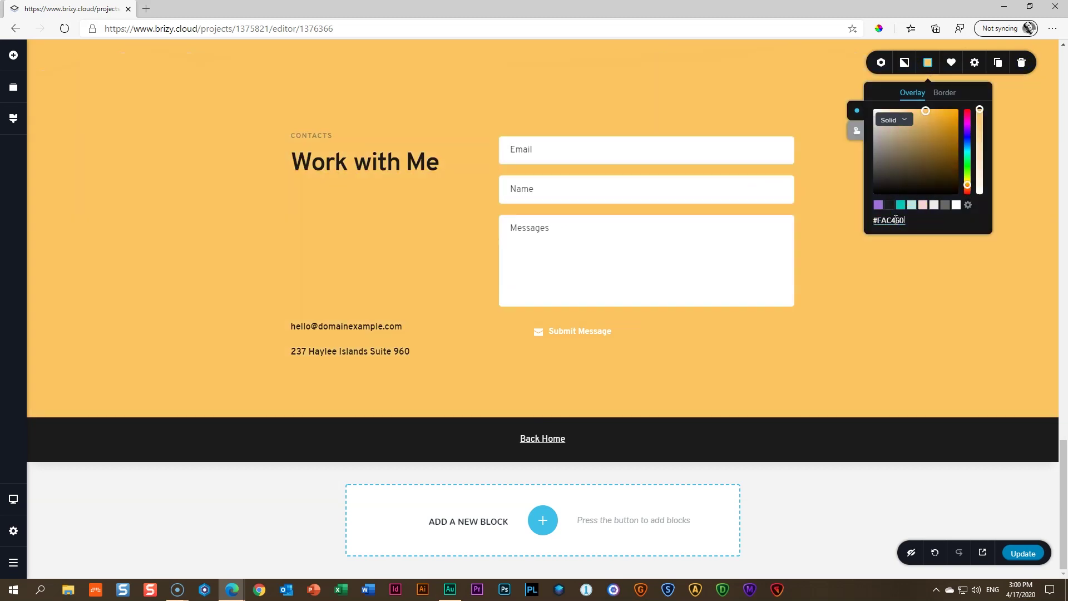
drag(980, 109, 982, 179)
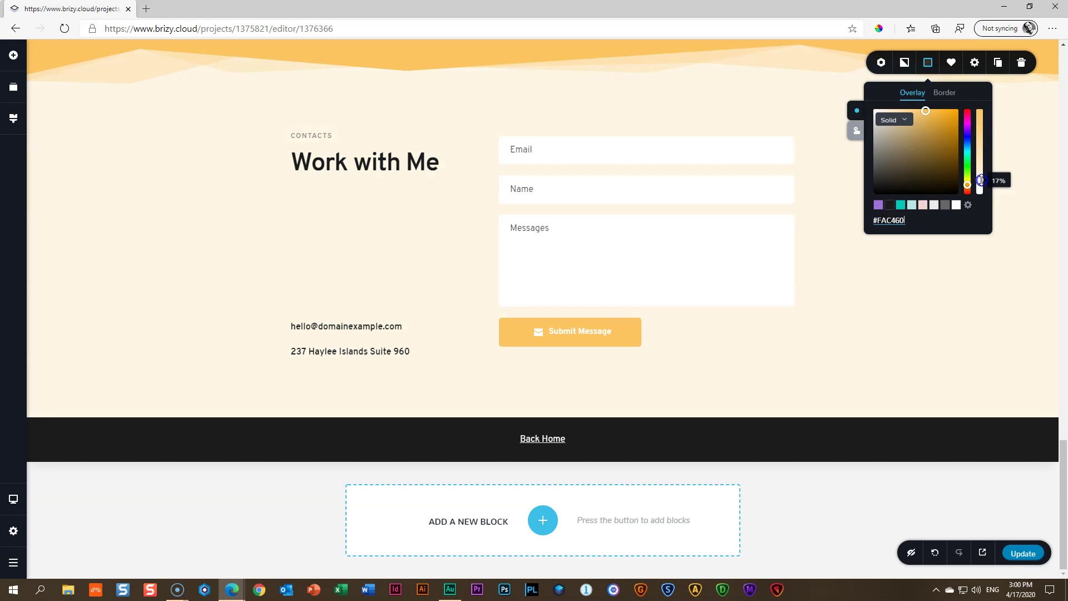
click(908, 274)
scroll(790, 266, up, 10)
click(787, 266)
Scroll through the Project 2 page to review it, then publish it with Update
click(577, 248)
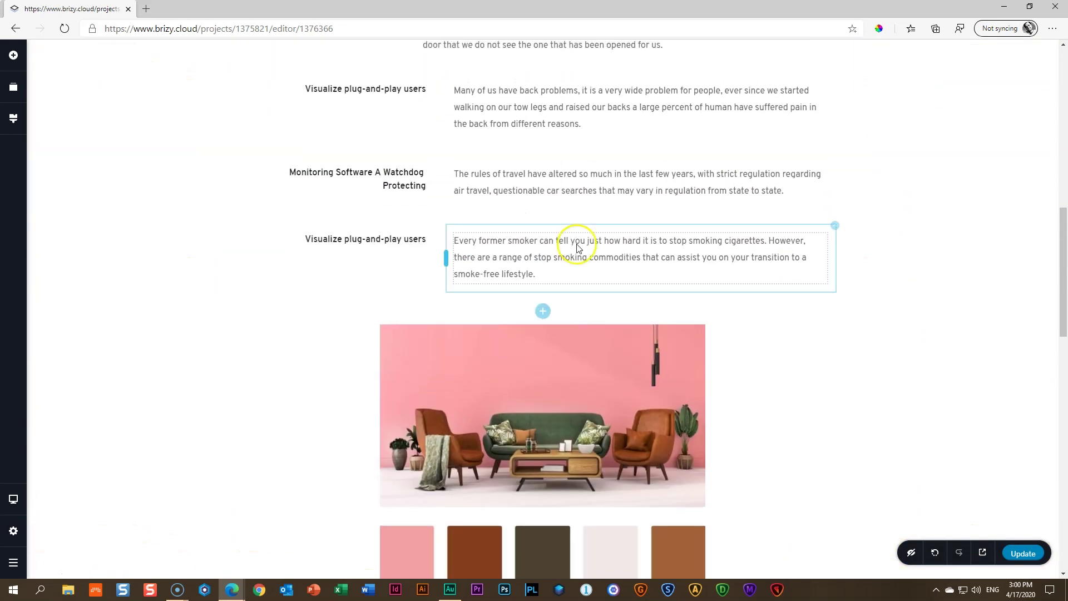
scroll(684, 344, down, 5)
scroll(779, 306, up, 5)
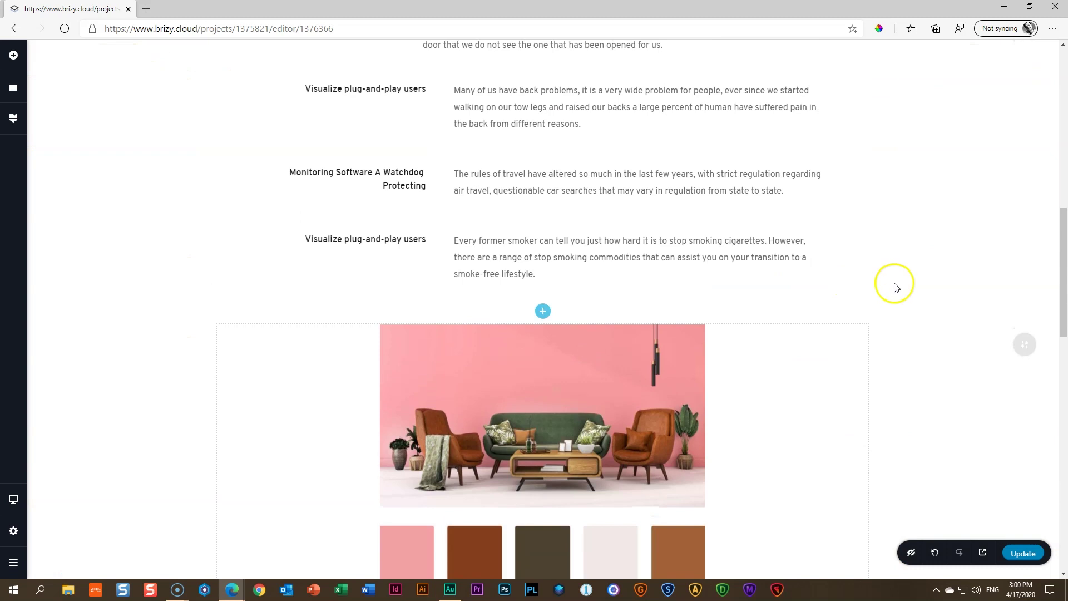
scroll(895, 287, up, 10)
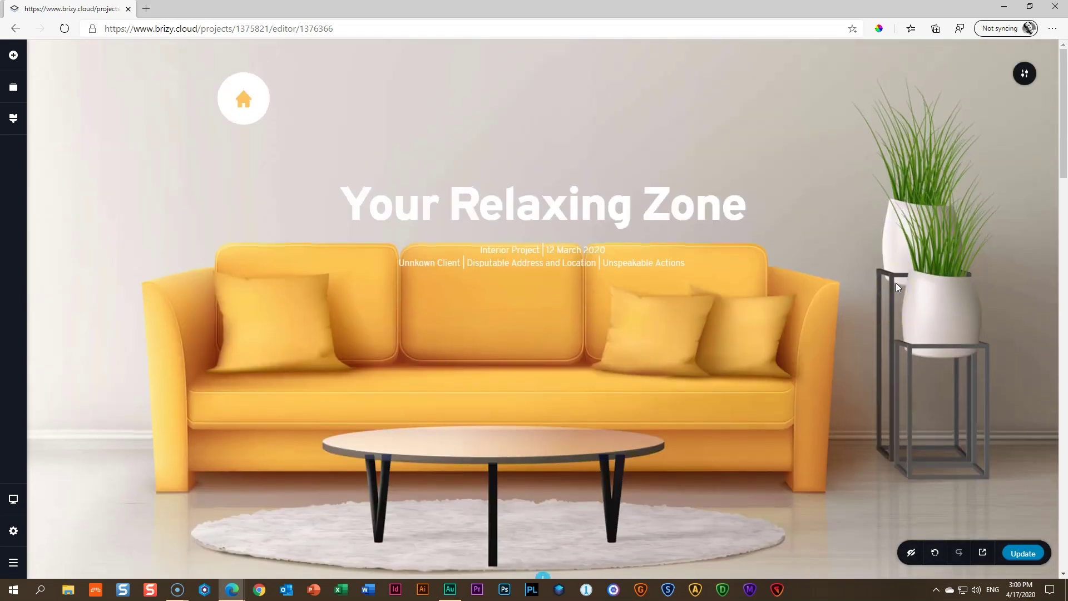
scroll(895, 287, down, 7)
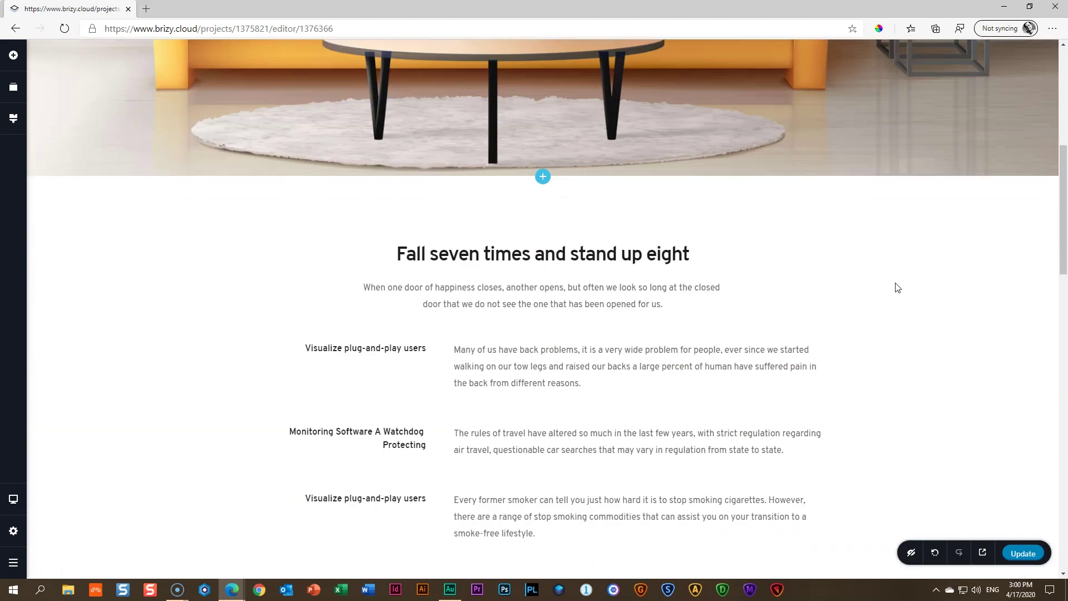
click(1020, 551)
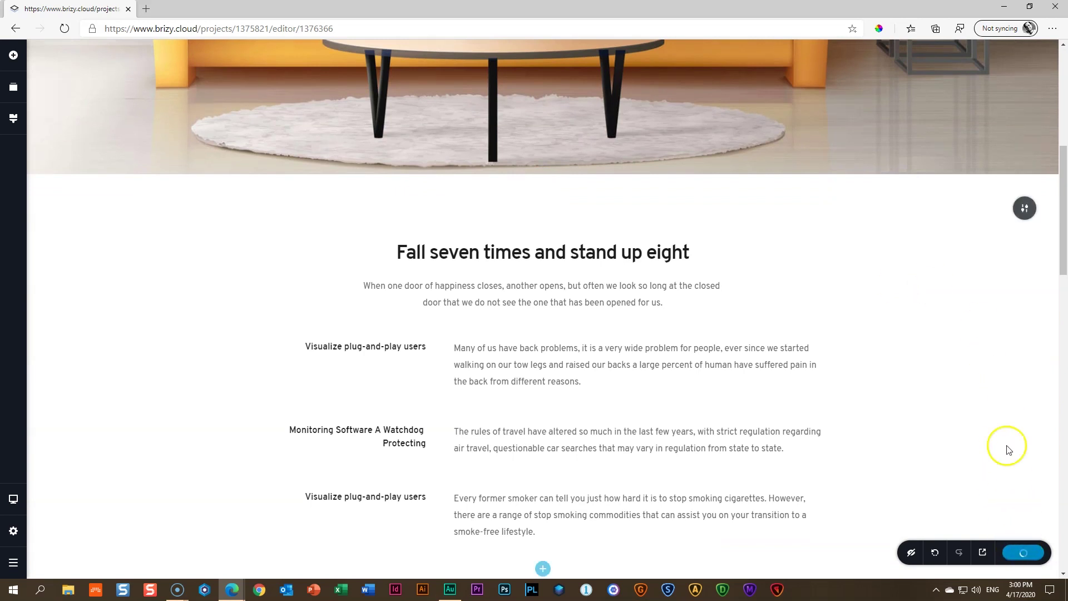
Open the Home page in the editor and show the link settings of the sofa card's VIEW PROJECT button
click(11, 532)
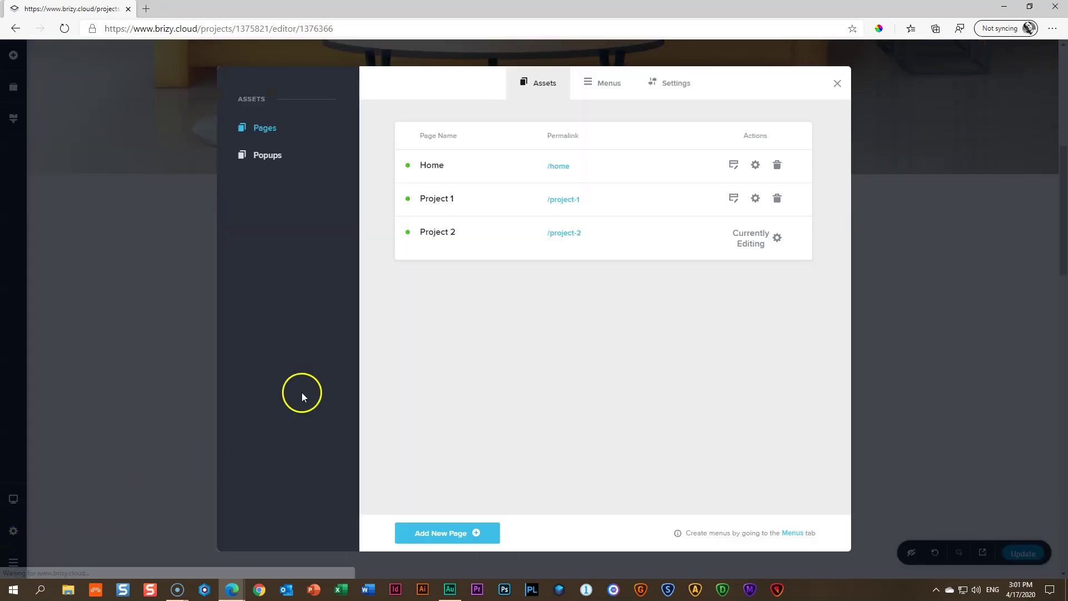
click(733, 165)
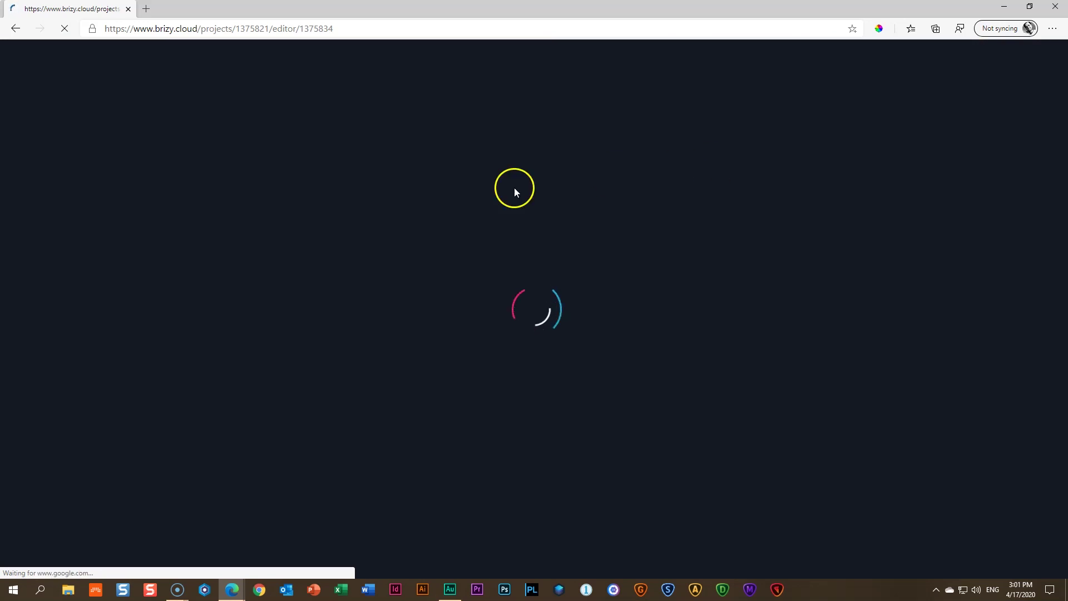
scroll(444, 200, down, 7)
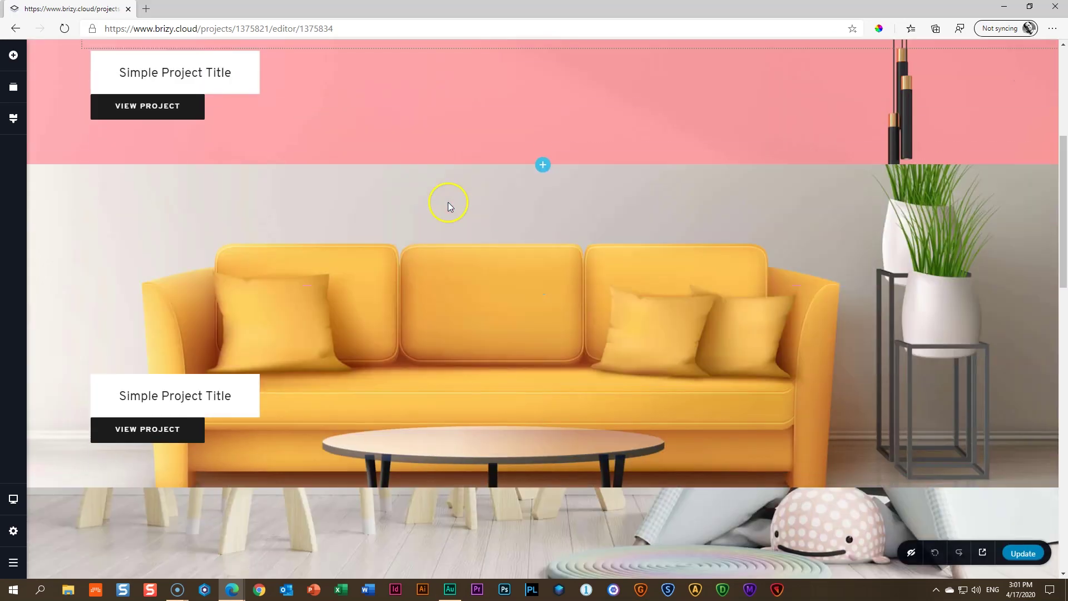
click(138, 337)
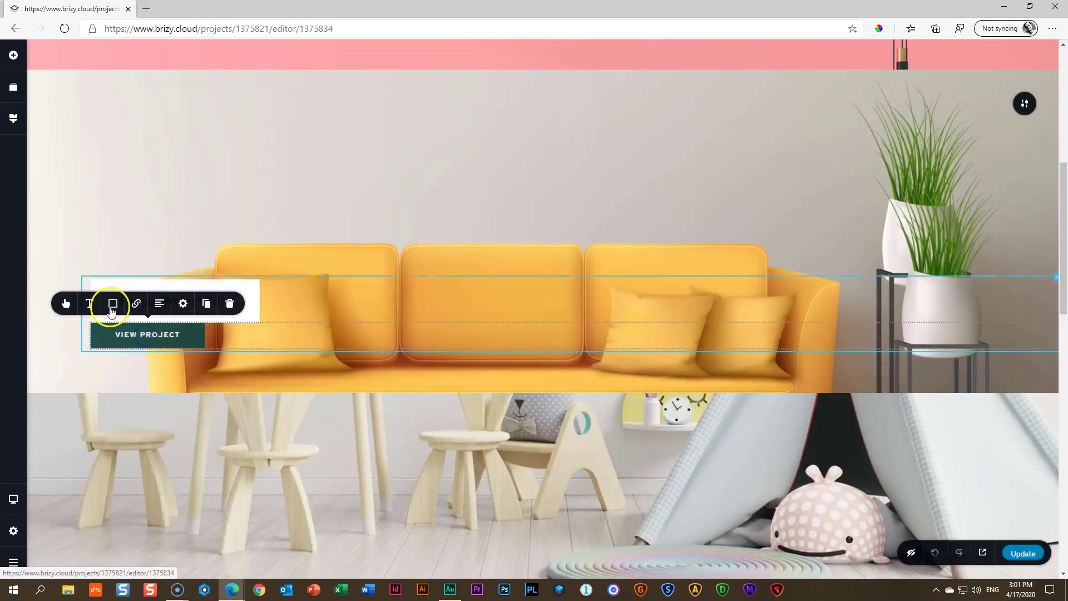
click(135, 303)
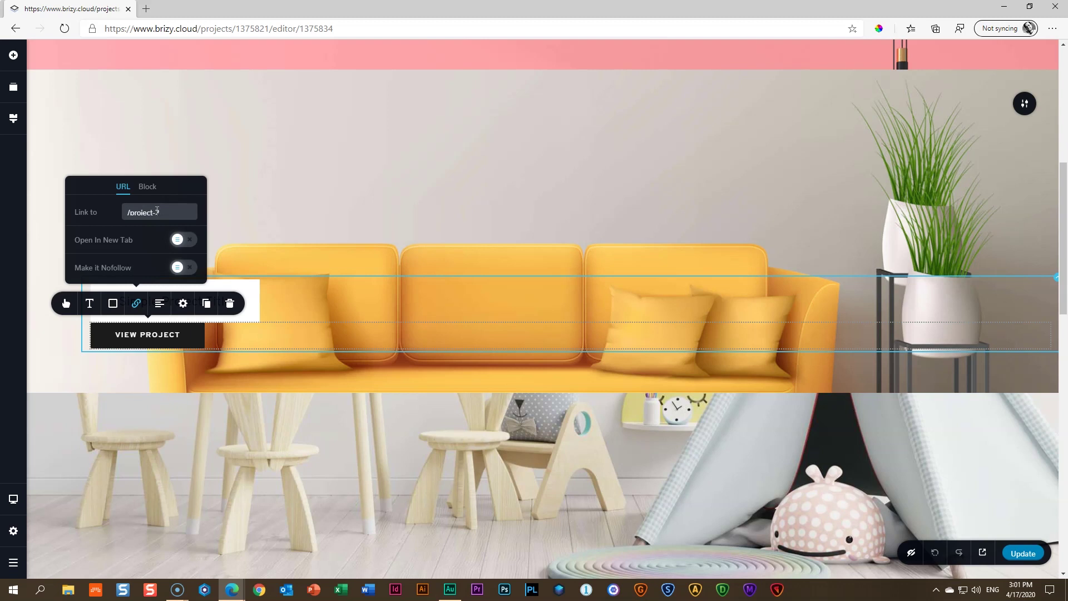
Publish the Home page edits, including the sofa card's project link, and open the live preview
click(1025, 554)
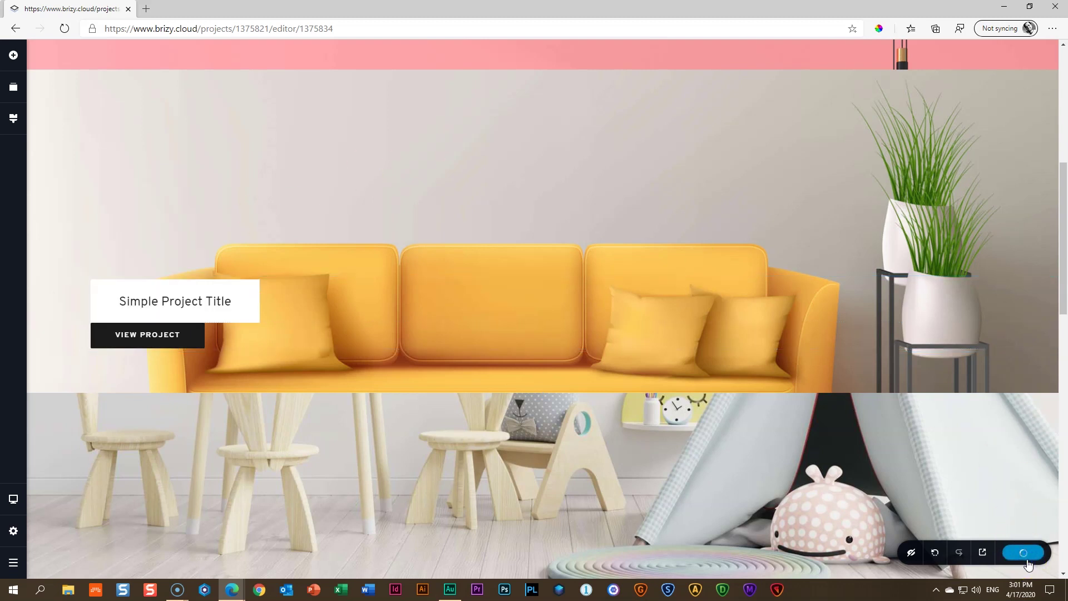
click(982, 552)
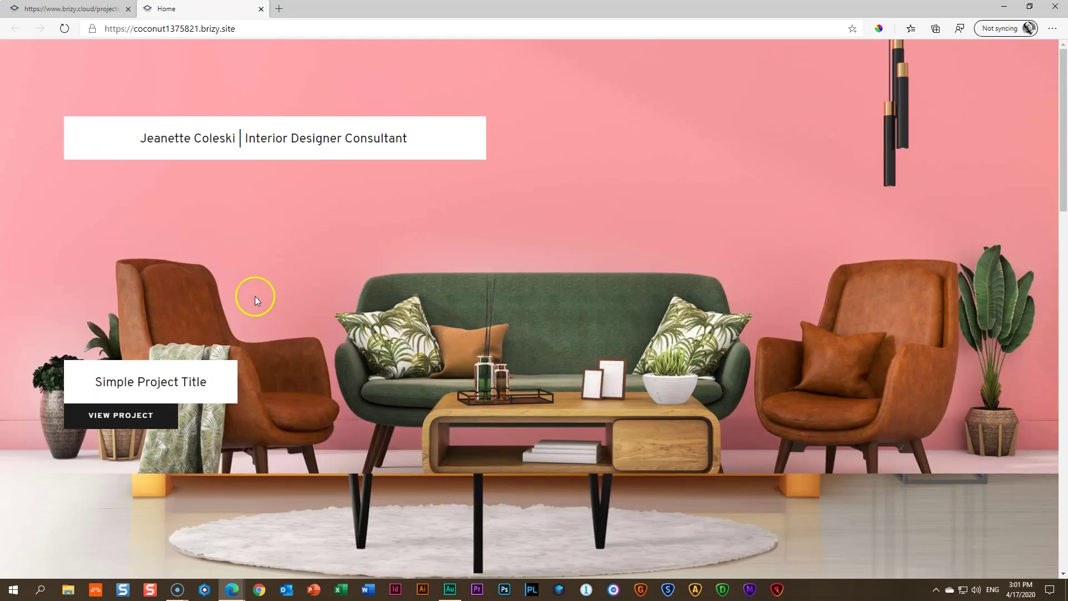
Open the yellow sofa's project page from the live home page, scroll through it, and return home
scroll(239, 344, down, 8)
click(115, 344)
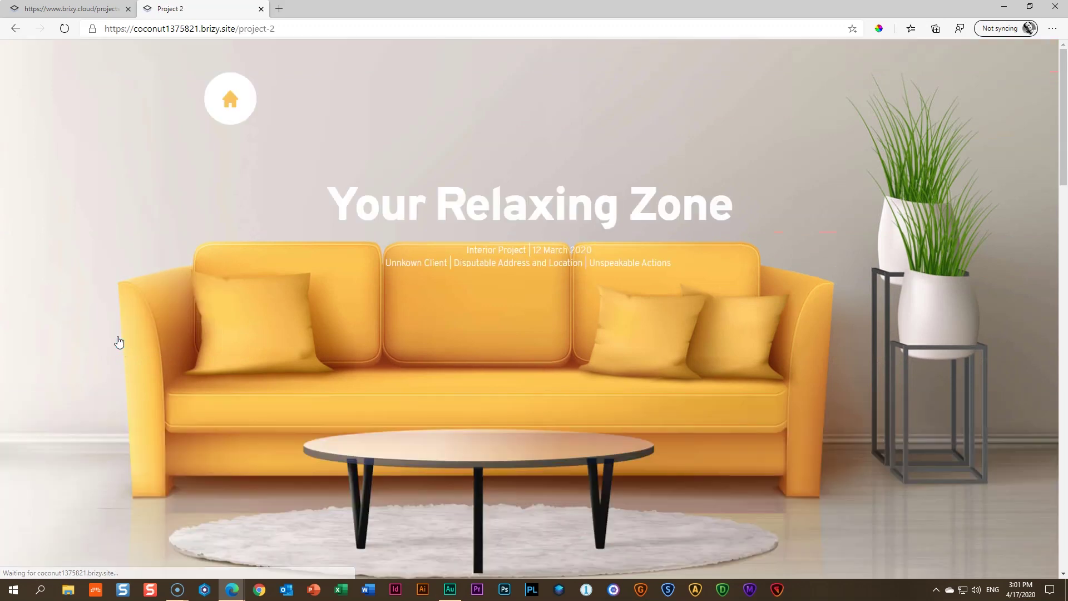
scroll(122, 337, down, 20)
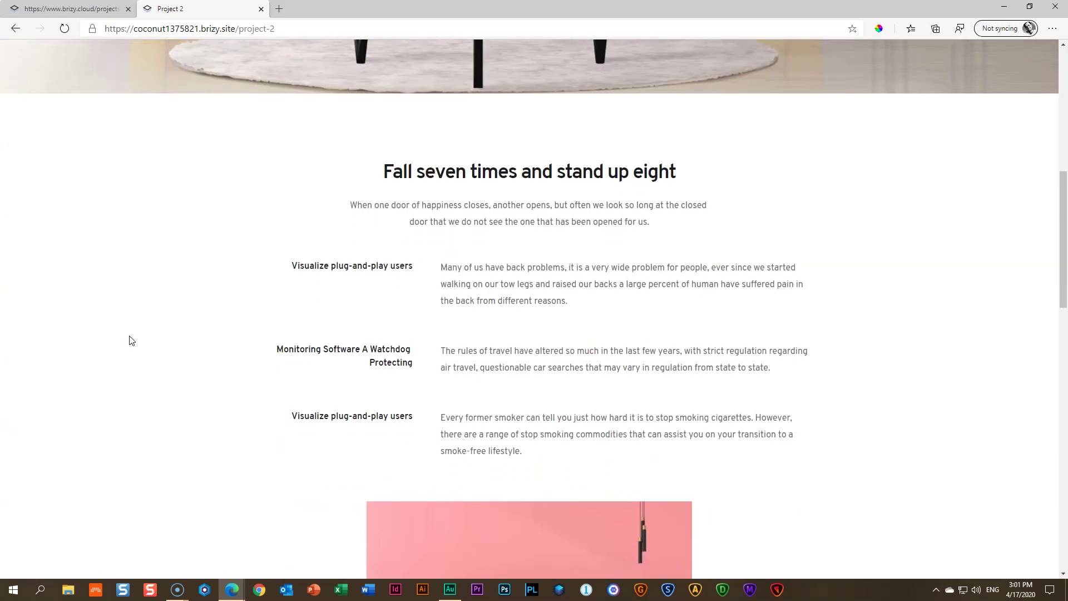
scroll(132, 343, down, 3)
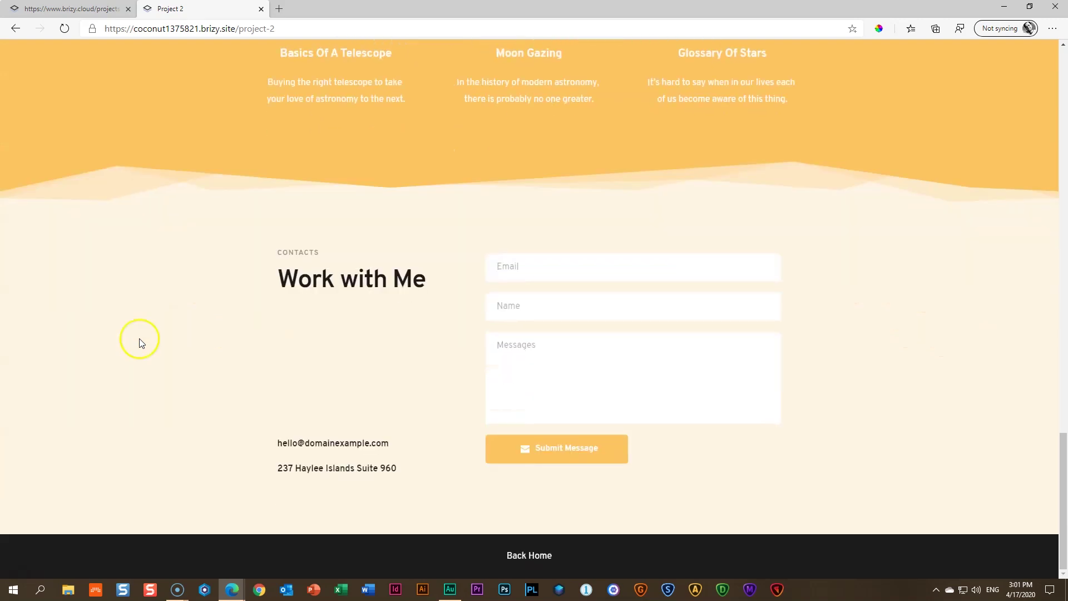
click(547, 554)
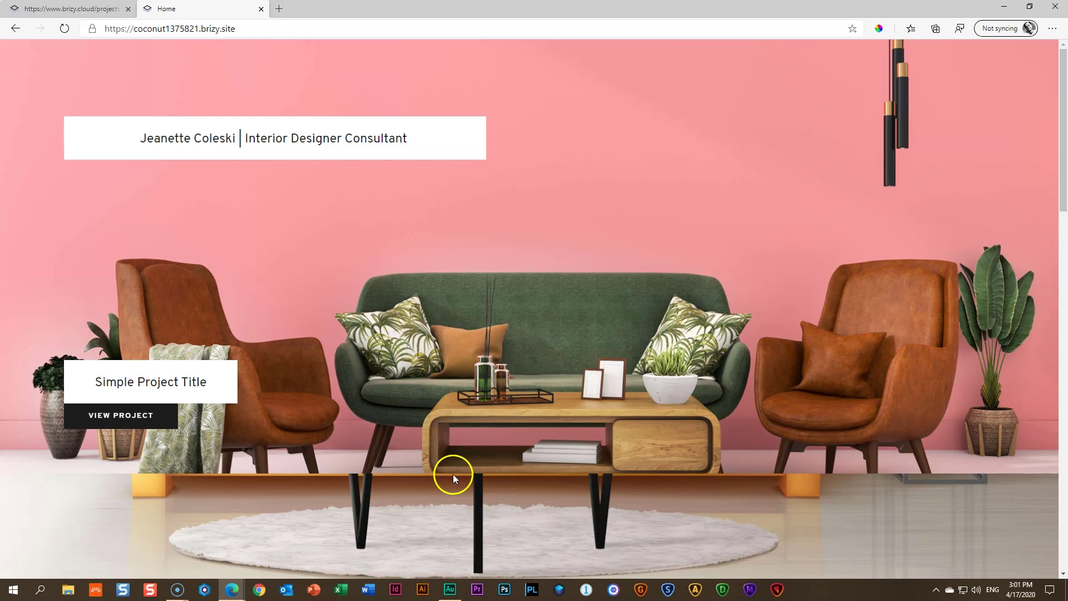
Open the first project's page from the live home page and scroll through it
click(123, 418)
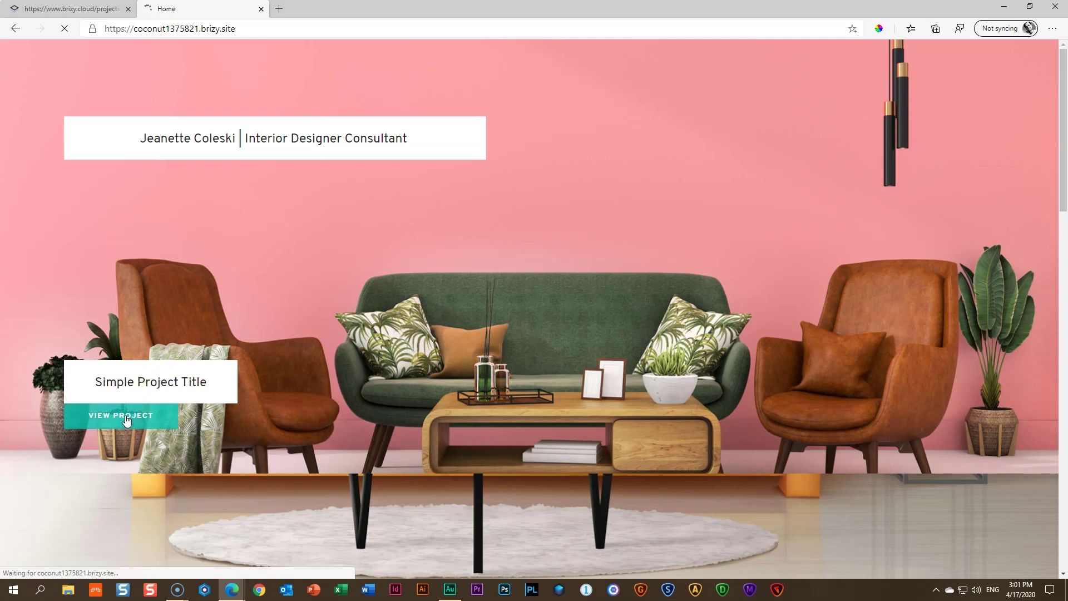
scroll(448, 412, down, 15)
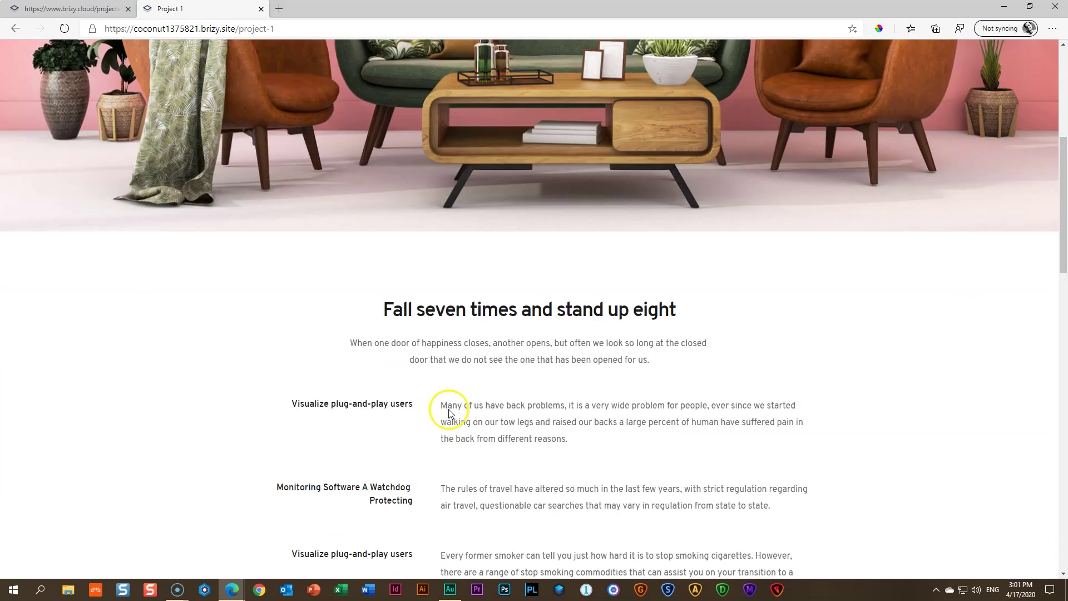
scroll(448, 414, up, 15)
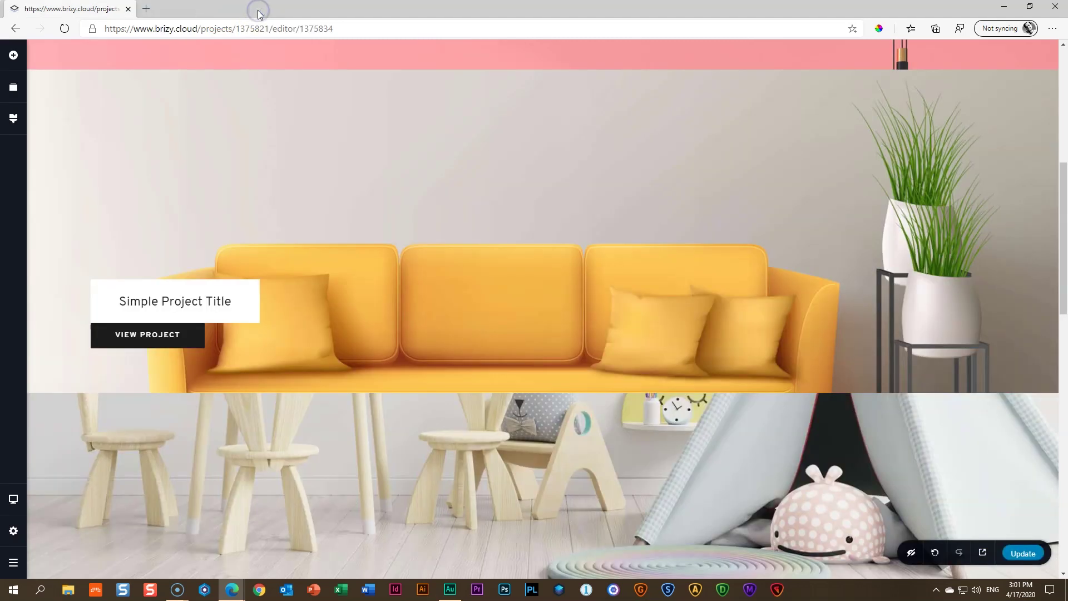
Enter 'Interior Designer Extrodinaire' as the Site Title in site settings, then open a new browser tab
click(15, 532)
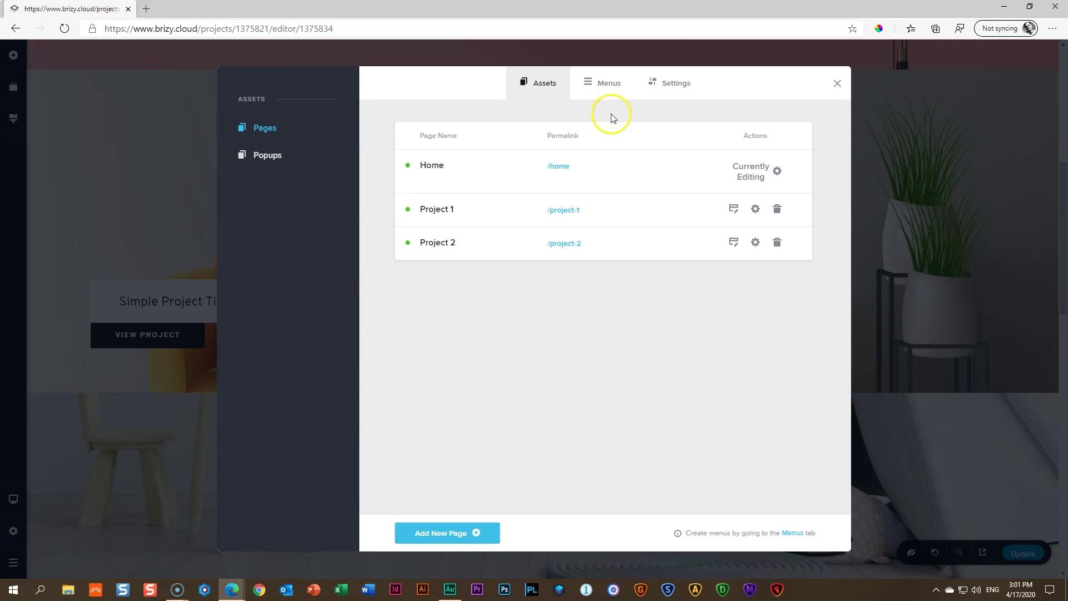
click(676, 87)
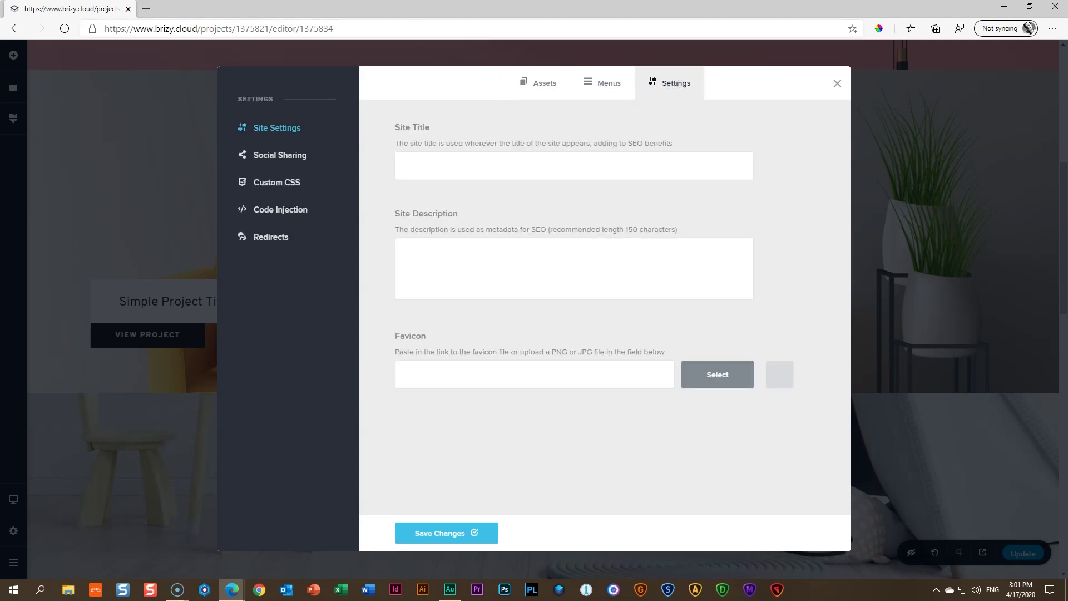
click(471, 165)
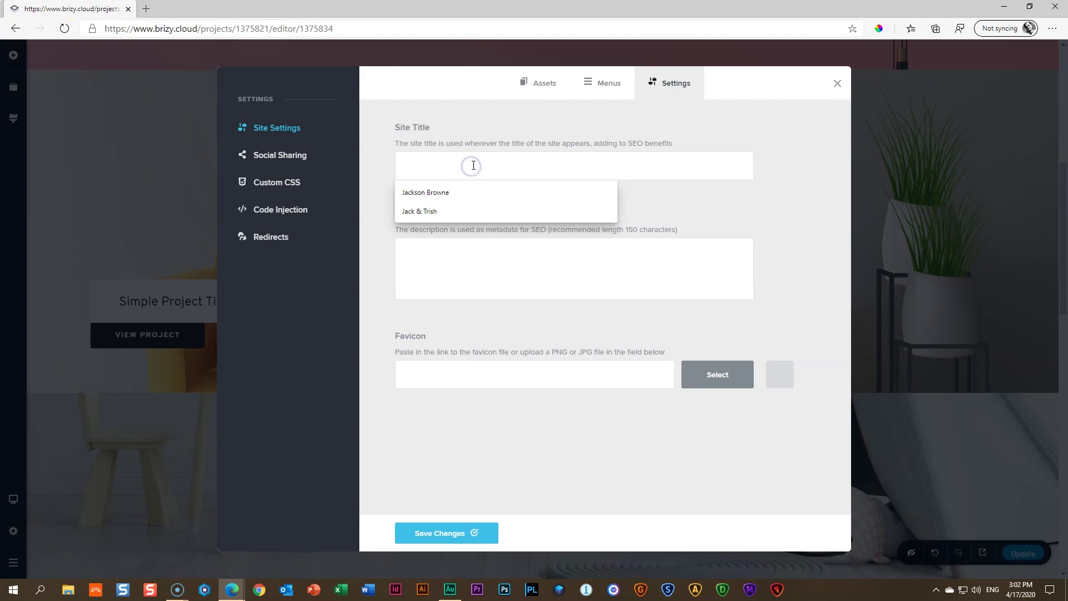
text(Interior Designer Extrodinaire)
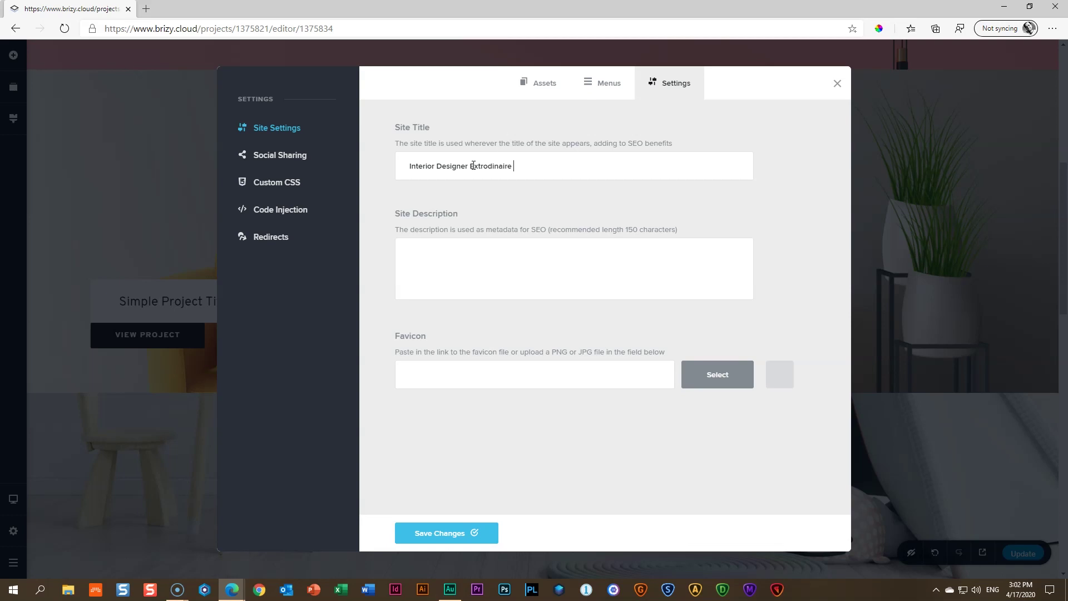
click(144, 8)
Search Bing for 'extrodinaire' and copy the correct spelling 'extraordinaire'
text(e)
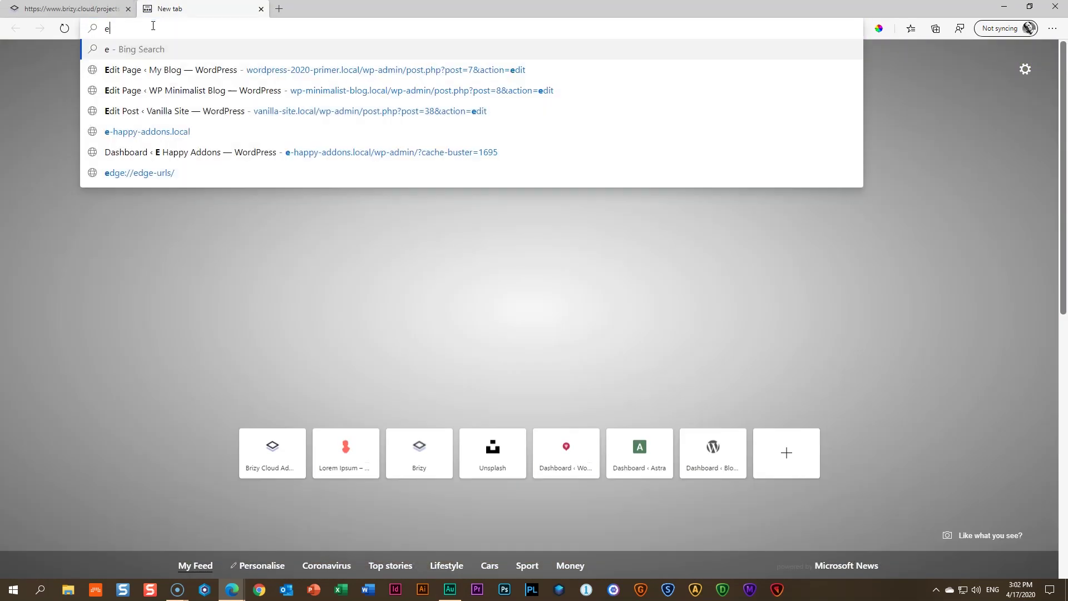
text(xtrodinaire)
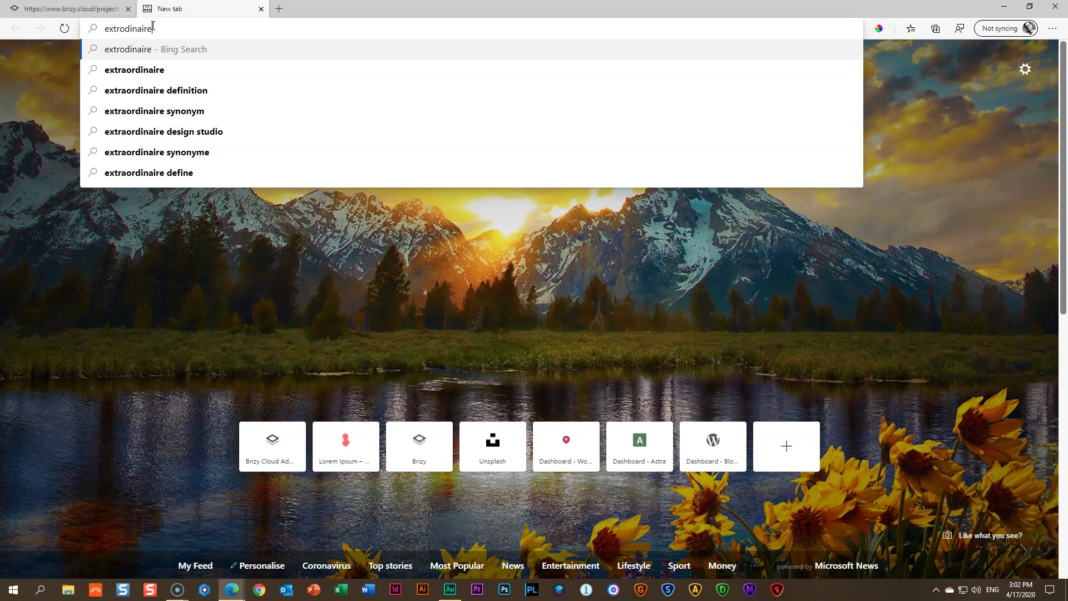
key(Return)
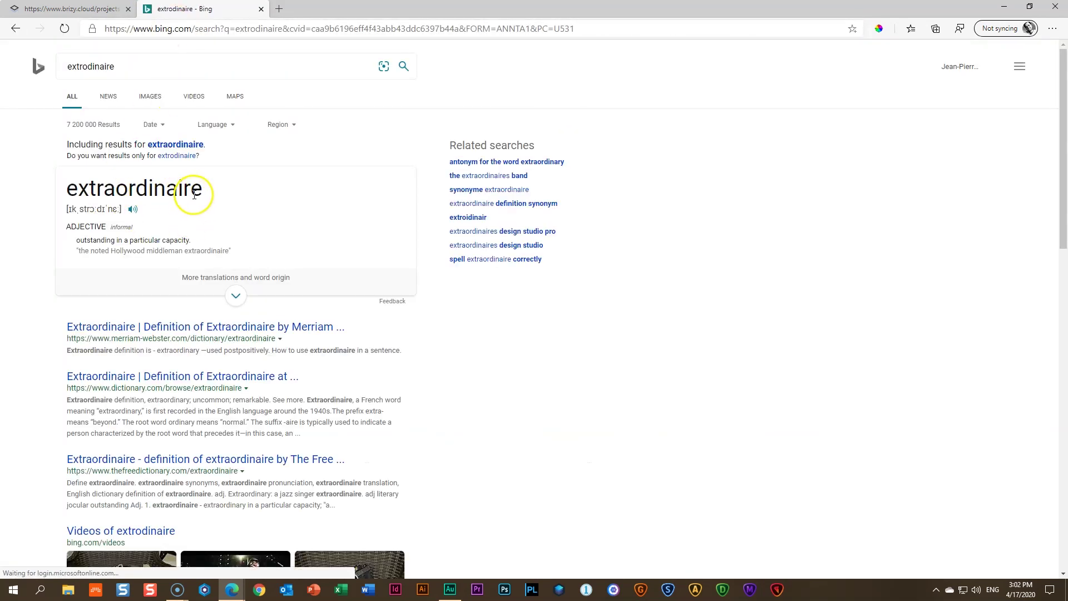
drag(203, 189, 62, 188)
right_click(110, 188)
click(143, 200)
Paste 'extraordinaire' over the misspelled word in the Brizy site title
click(72, 9)
double_click(483, 166)
key(ctrl+v)
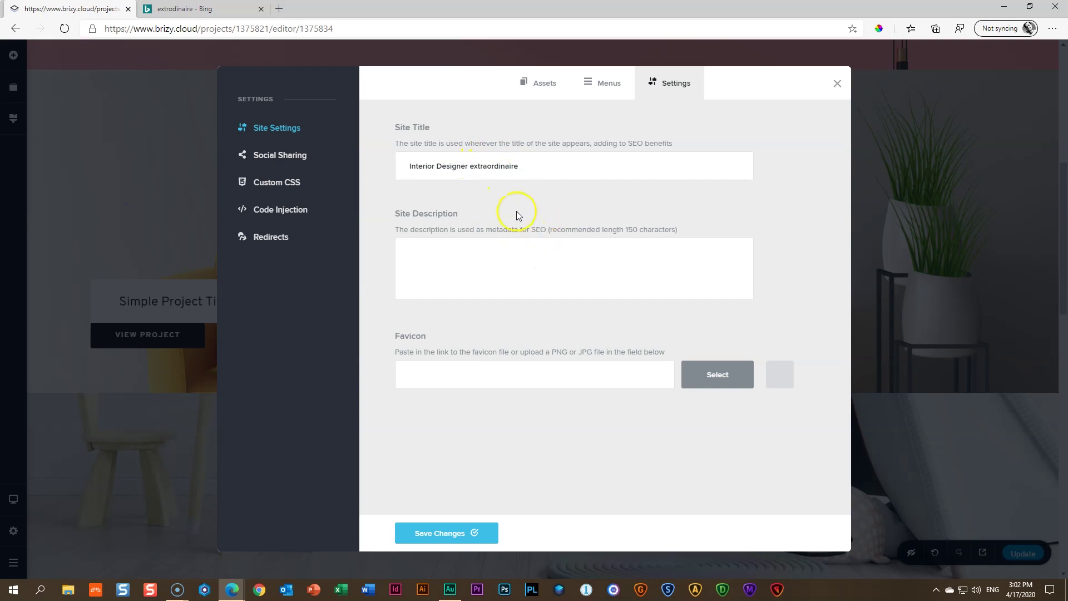
Capitalise the site title to 'Interior Designer Extraordinaire'
click(474, 166)
key(BackSpace)
text(E)
Add a site description inviting visitors to watch the designer work in her studio, then switch to Flaticon
click(465, 264)
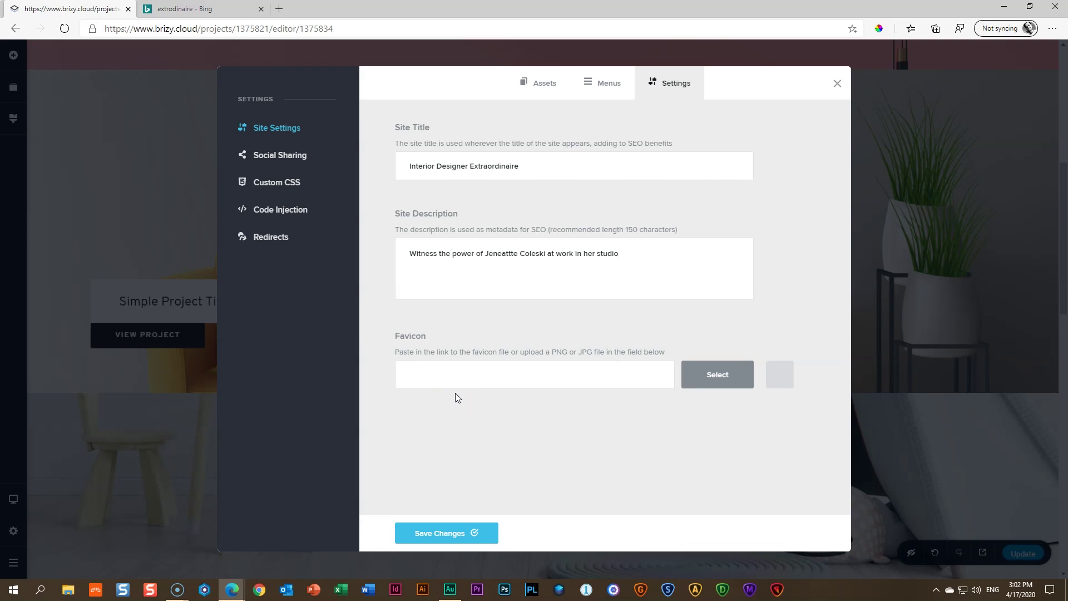
click(259, 588)
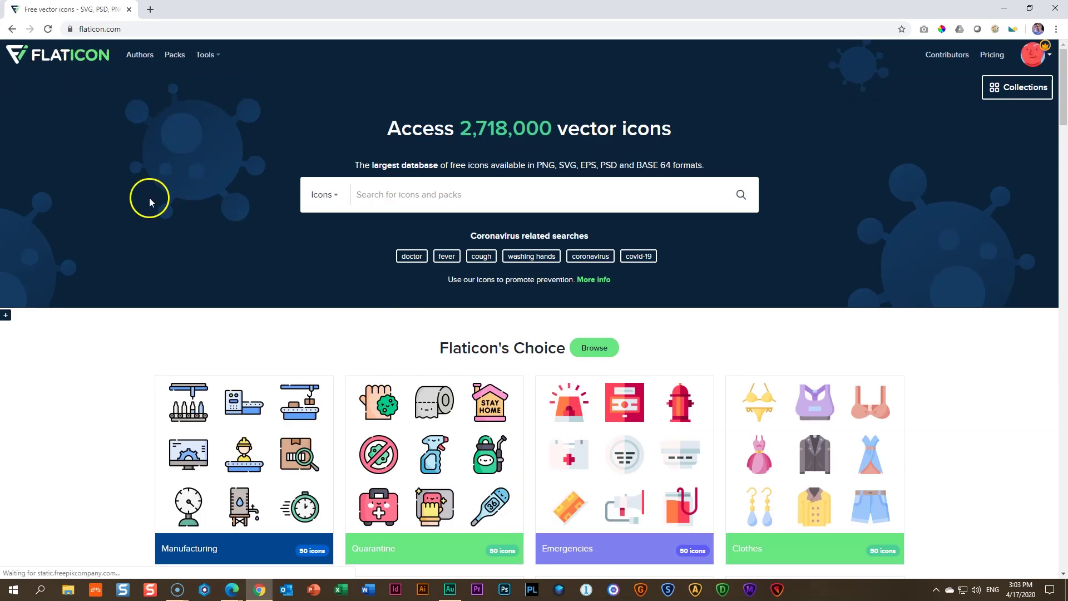
Search Flaticon for 'interior design' icons and browse the results
text(it)
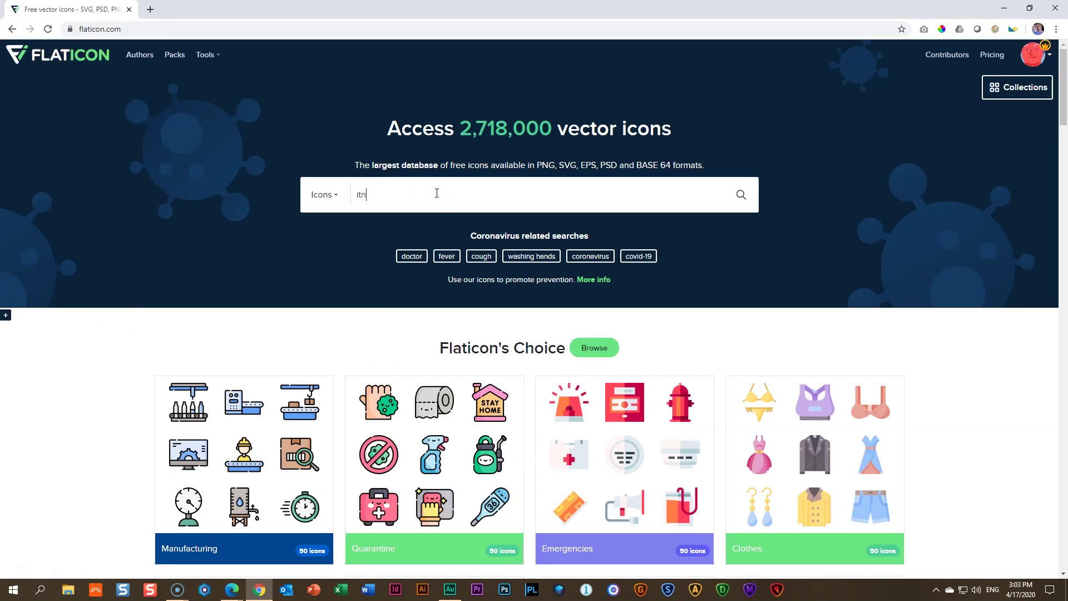
key(BackSpace)
text(nteri)
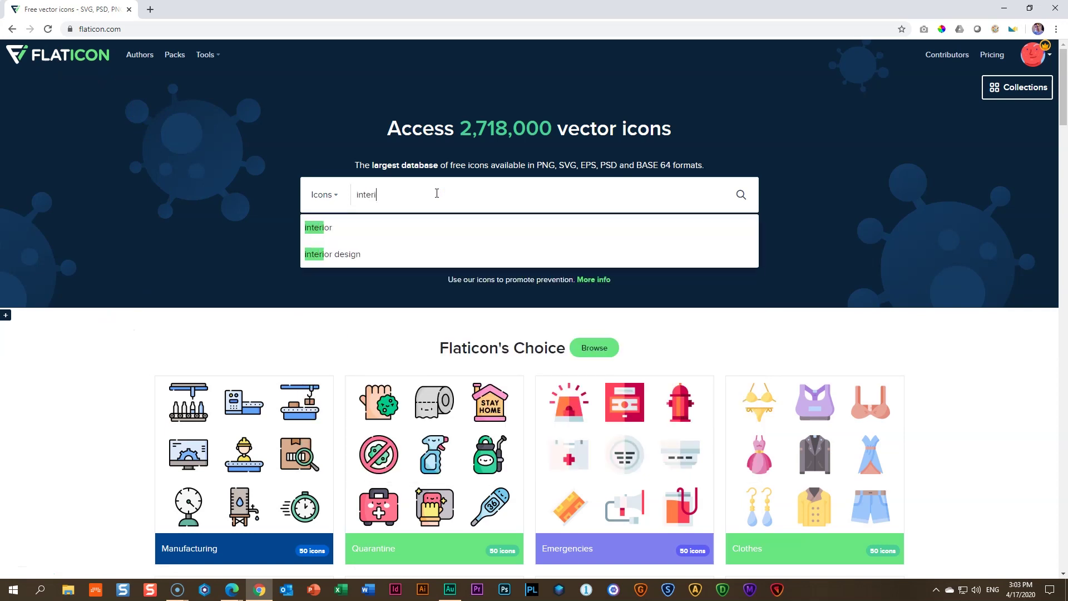
text(or design)
key(Return)
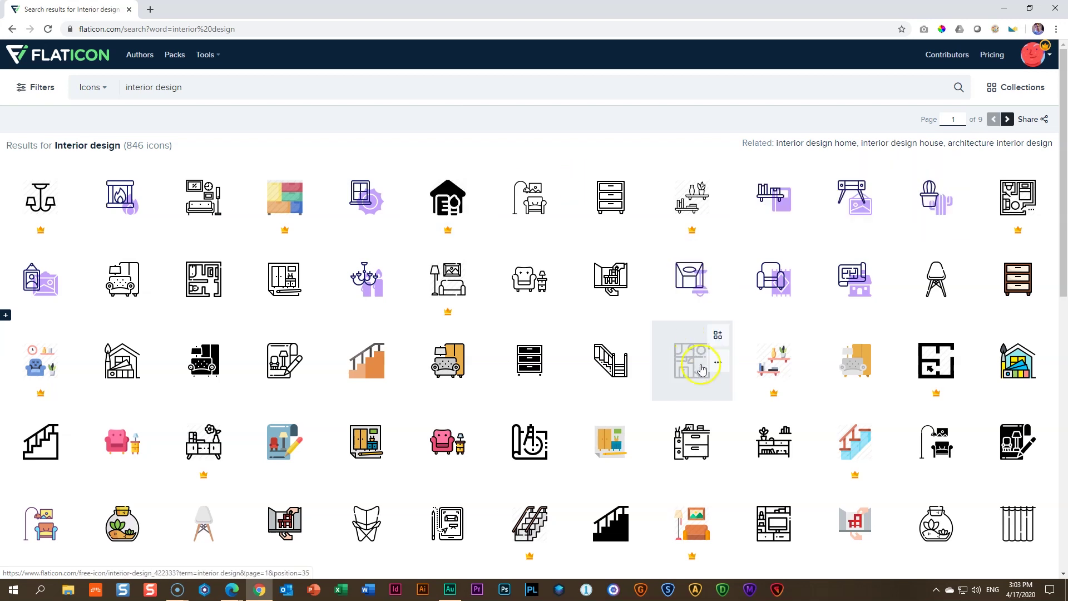
scroll(465, 310, down, 3)
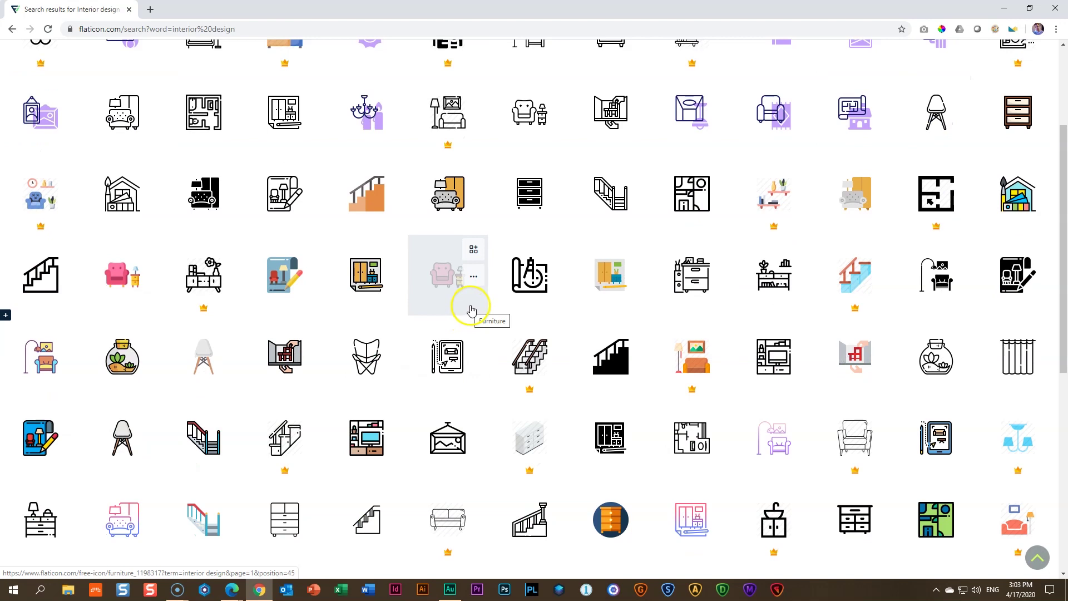
scroll(471, 309, down, 3)
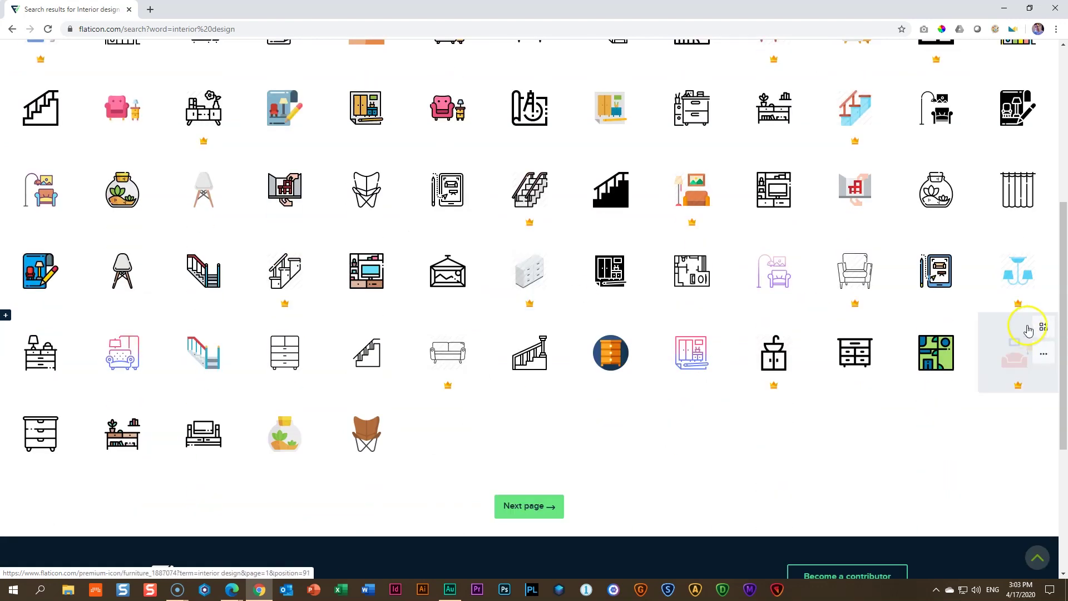
scroll(543, 310, up, 1)
scroll(543, 309, up, 4)
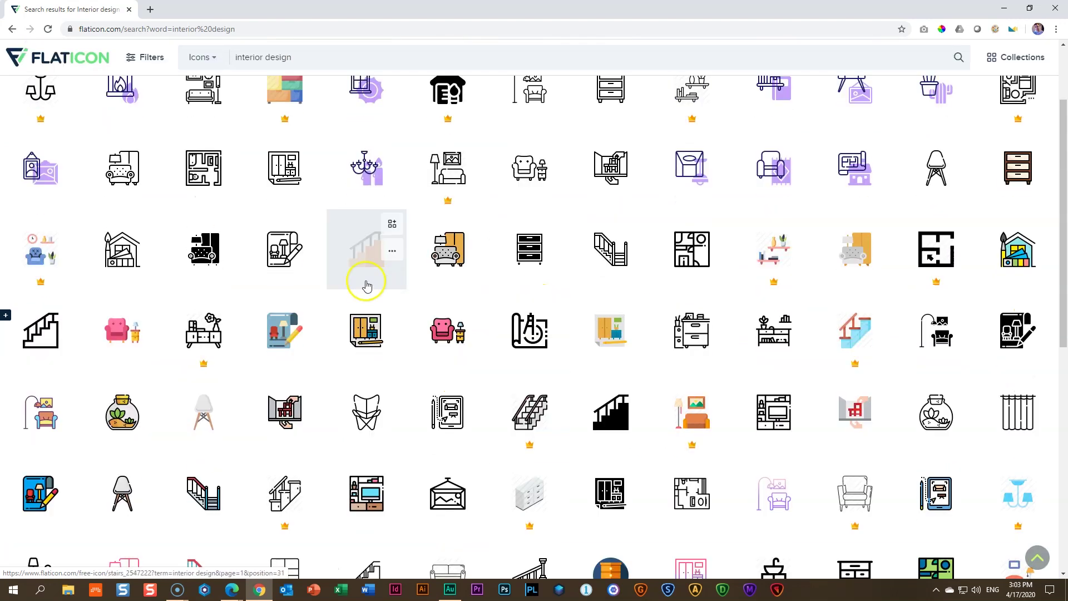
Download the orange flat Stairs icon as stairs.png and return to the Brizy editor
click(608, 420)
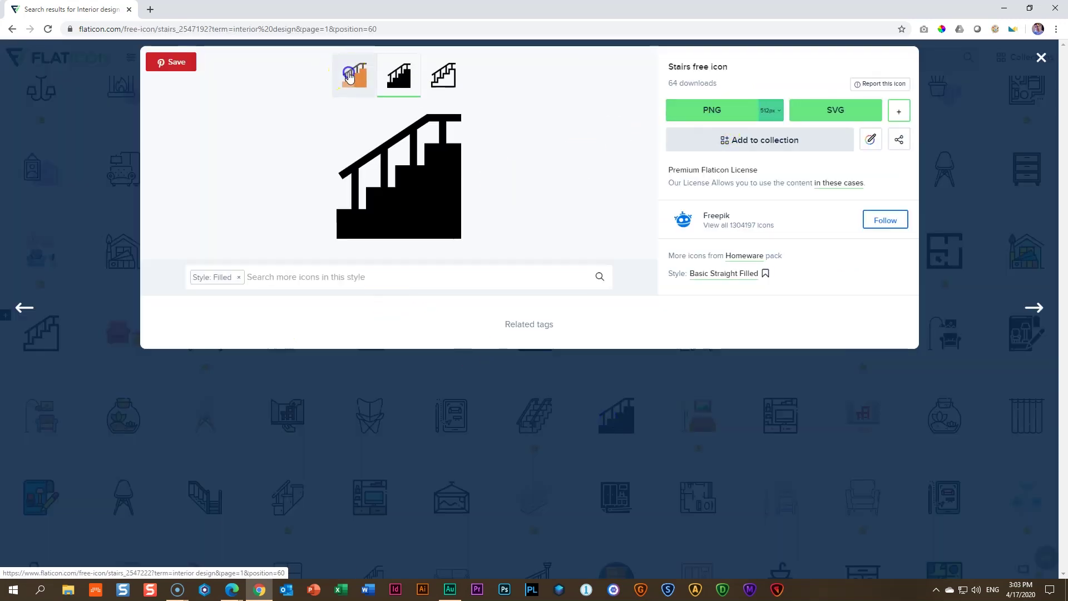
click(355, 87)
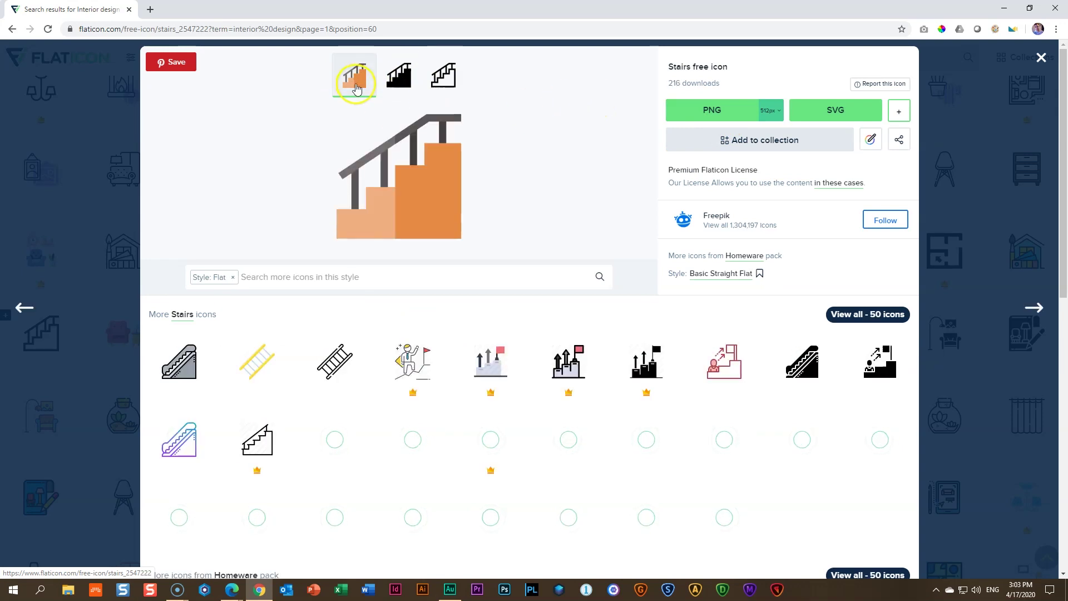
click(704, 113)
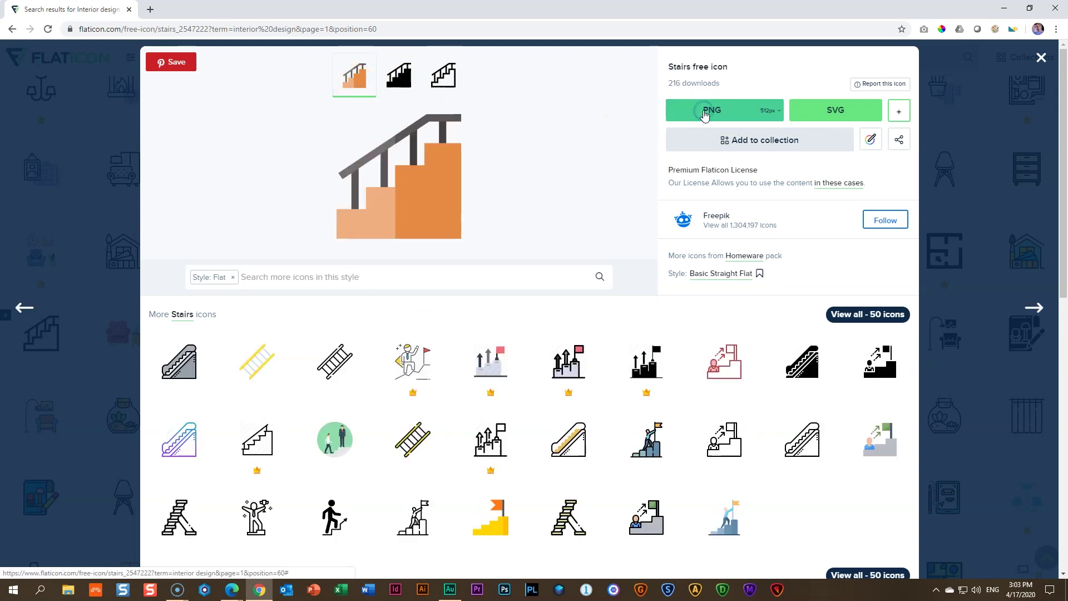
mouse_move(232, 590)
click(200, 551)
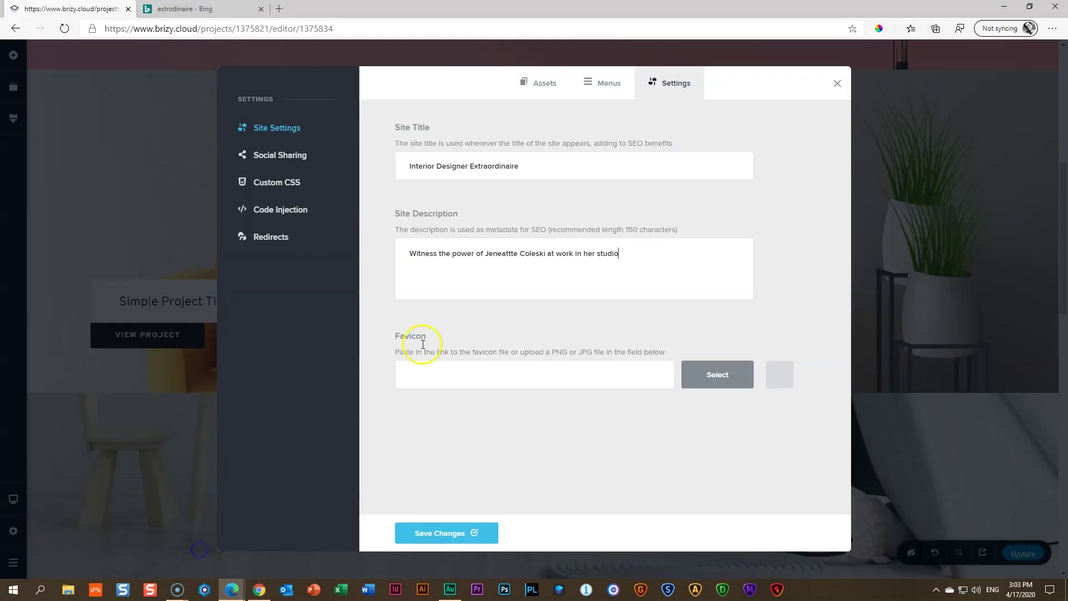
Set stairs.png from the Downloads folder as the site favicon
click(717, 375)
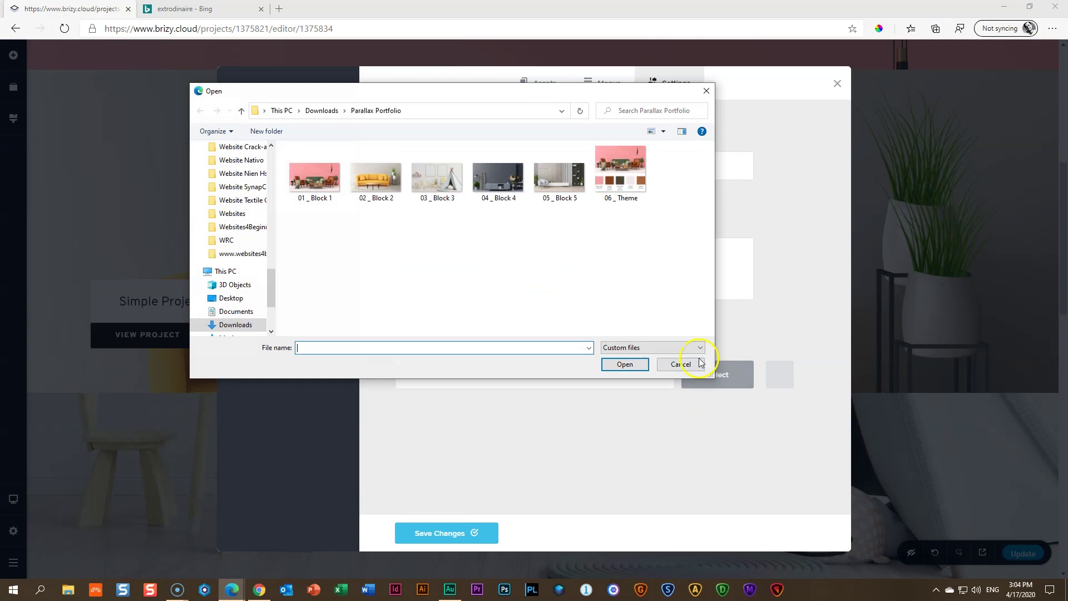
click(321, 110)
click(314, 193)
click(624, 364)
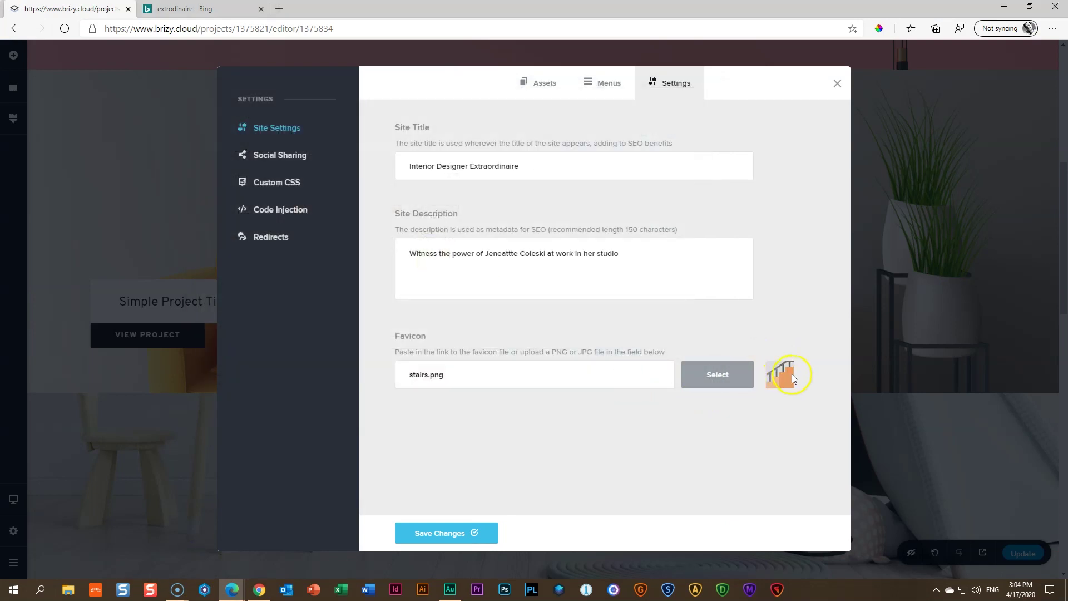
Save the site settings, close the dialog, and publish the changes with Update
click(448, 541)
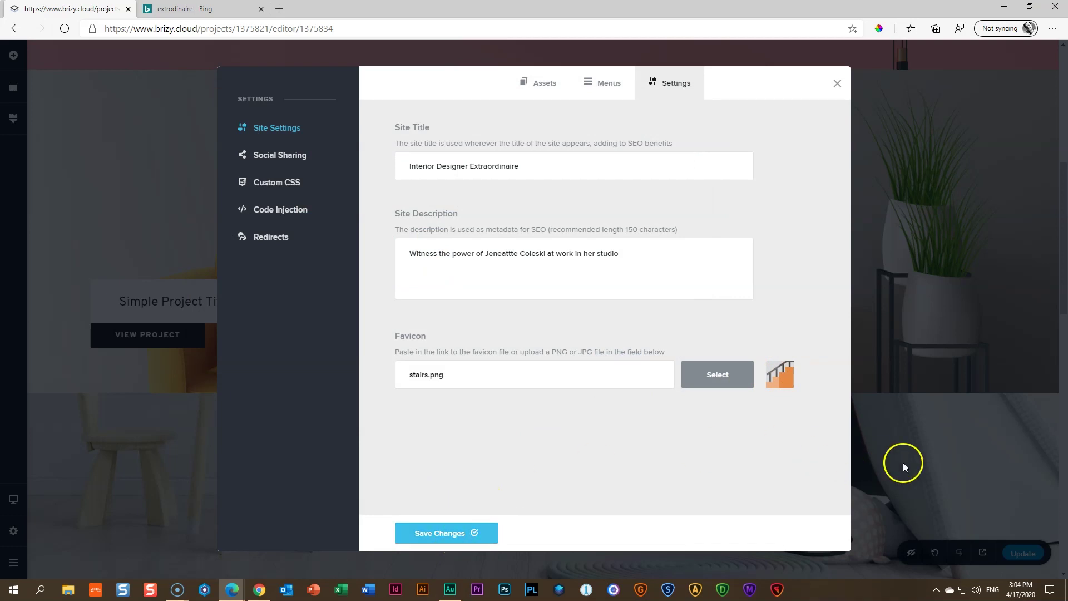
click(931, 433)
click(1011, 551)
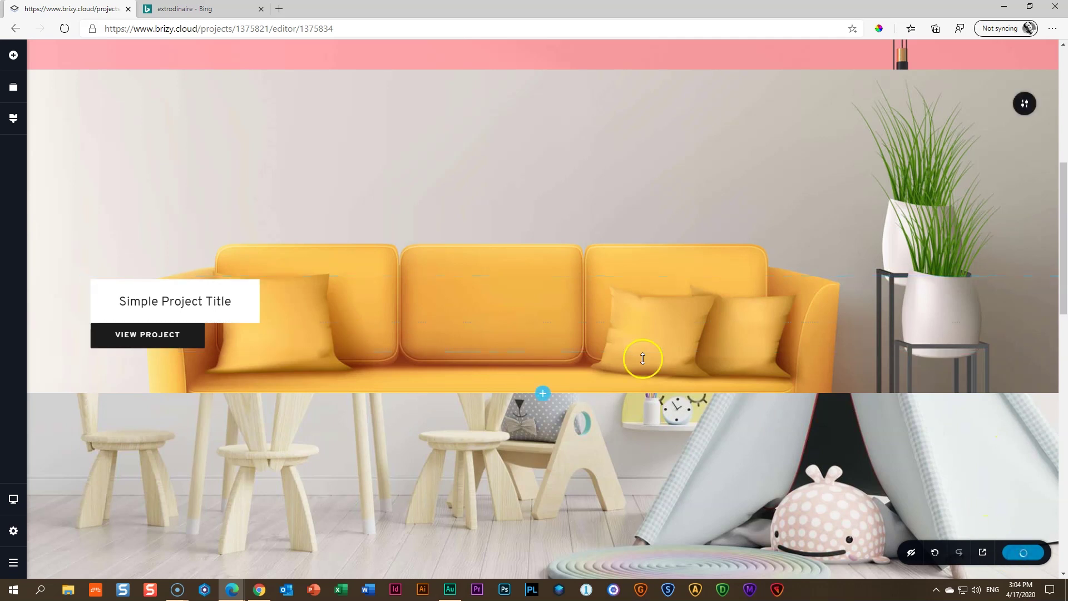
Preview the live home page to check the new title and stairs favicon, then return to the editor
click(982, 551)
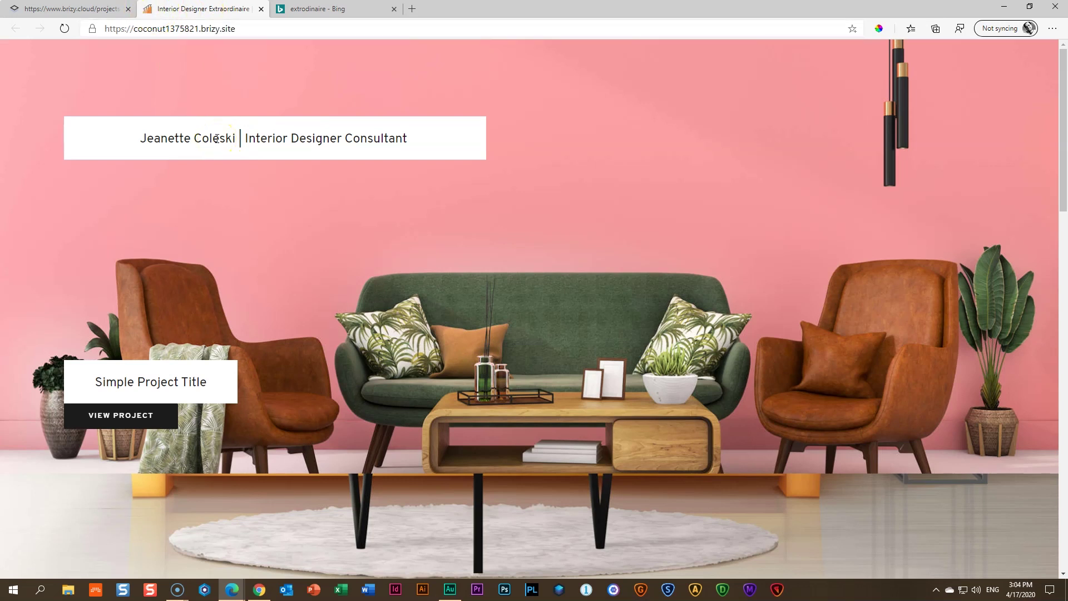
key(ctrl+shift+Tab)
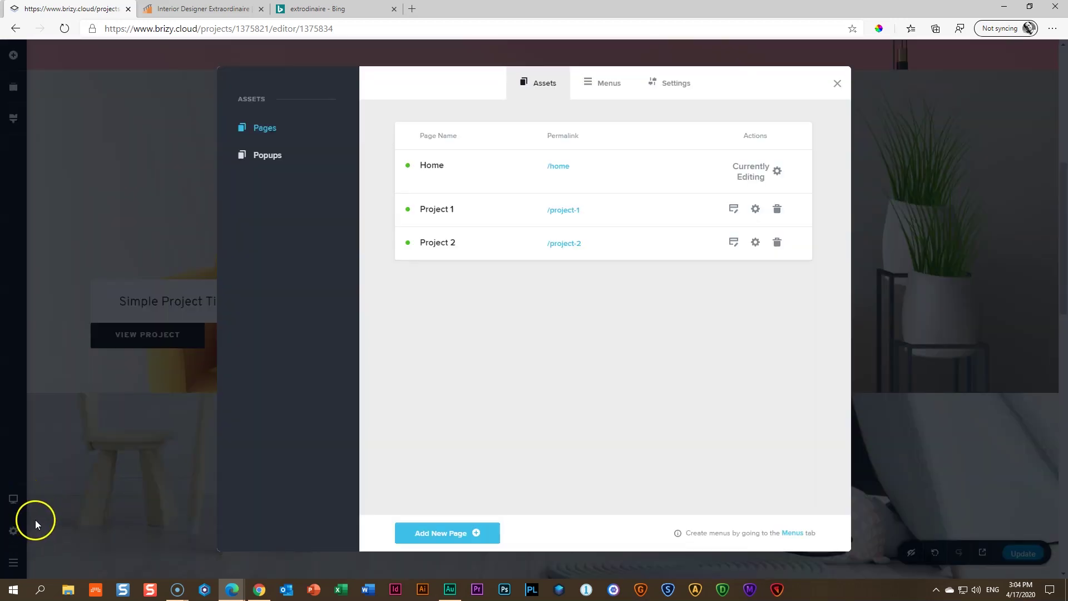
Review the Social Sharing status message and description fields in the site settings
click(669, 82)
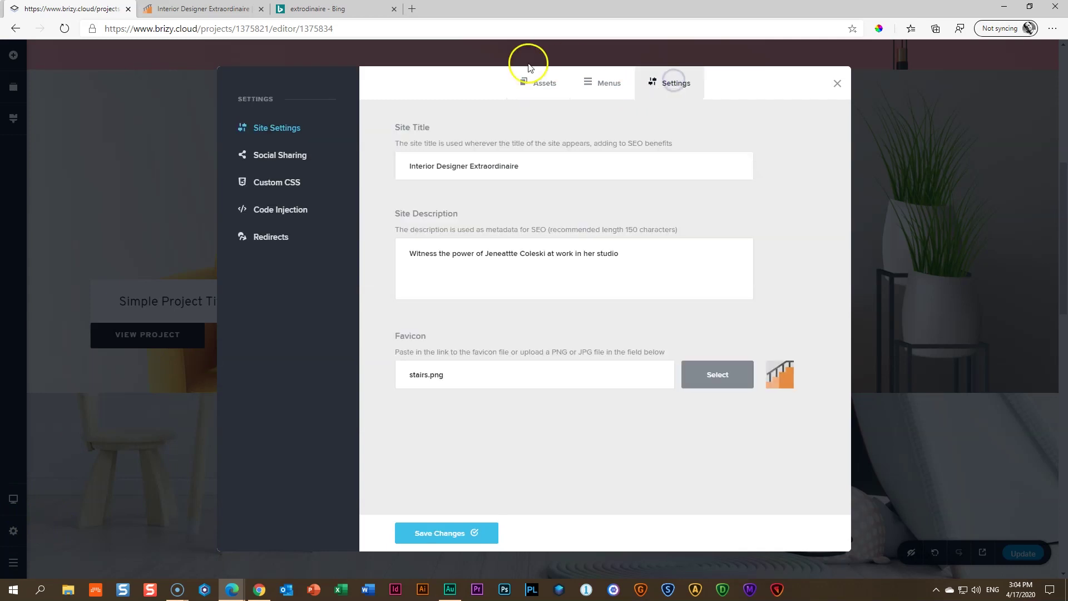
click(266, 161)
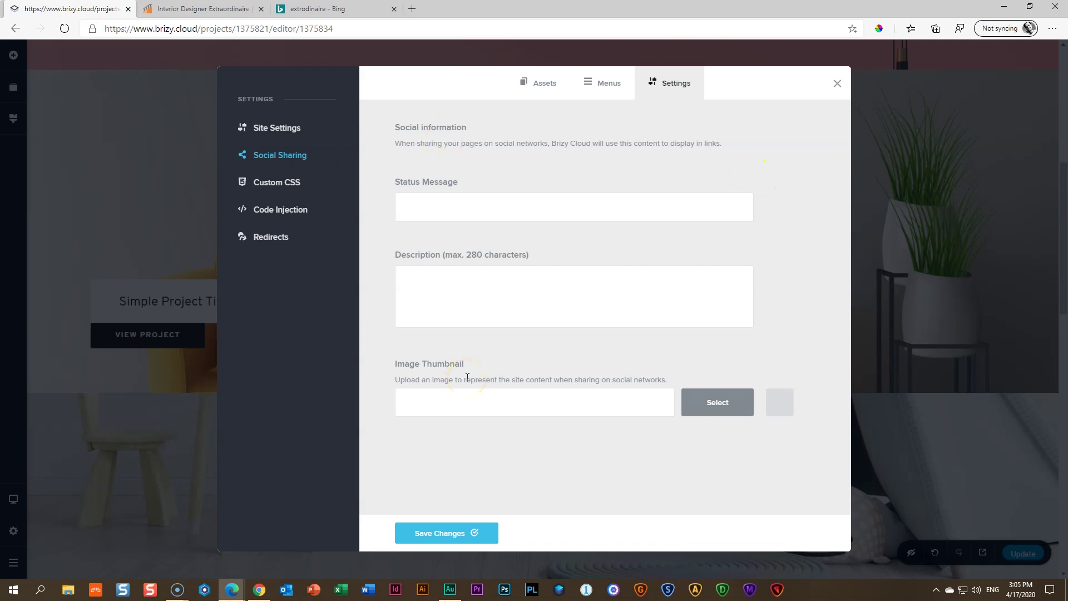
click(493, 203)
click(491, 296)
Close site settings, publish the edits with Update, and go to the projects dashboard
click(837, 84)
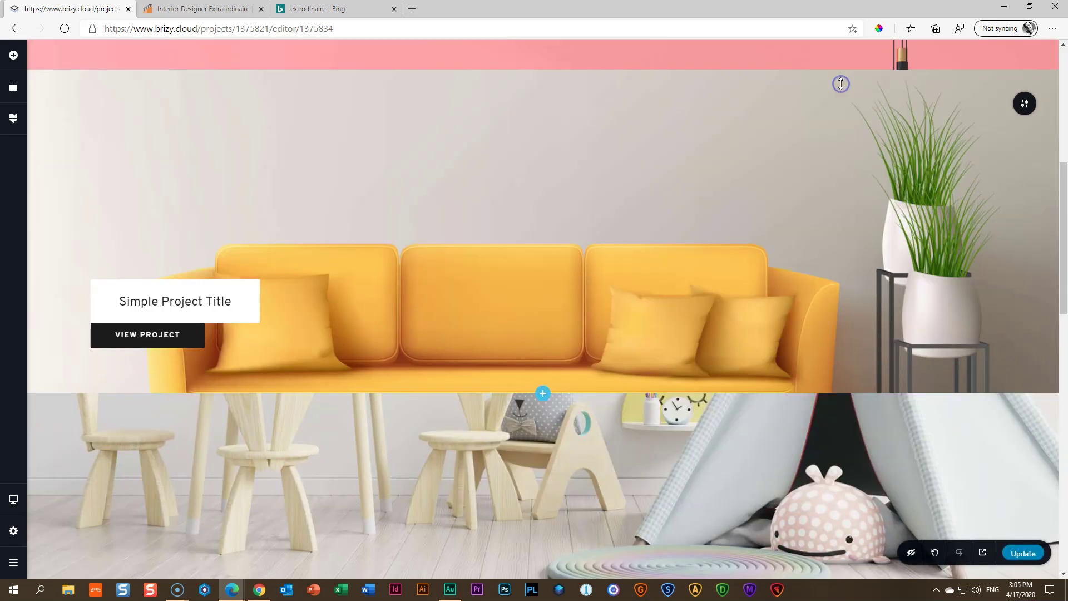
click(1026, 555)
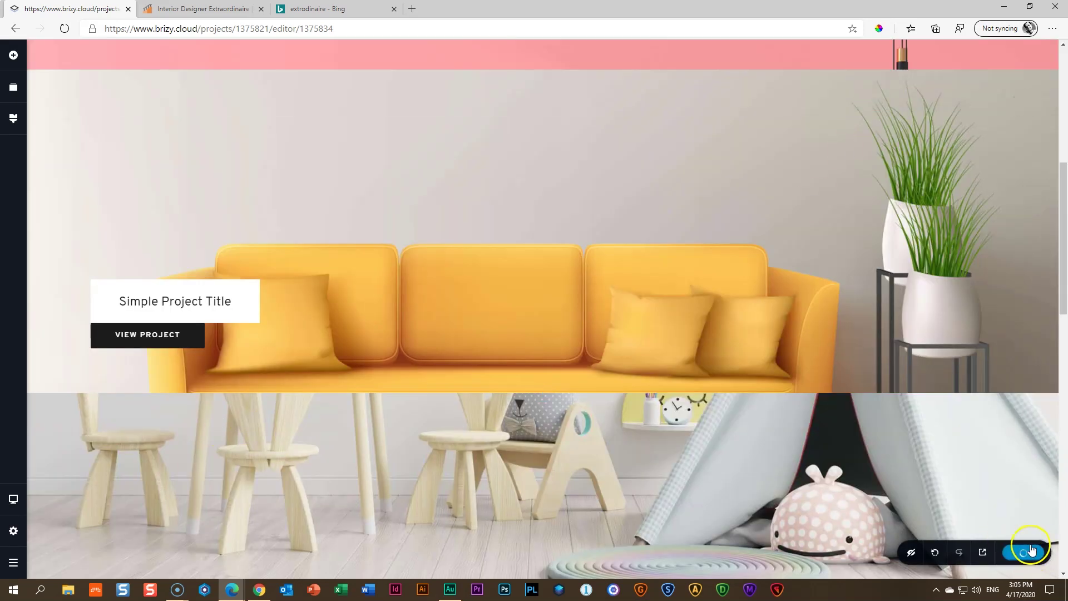
click(15, 566)
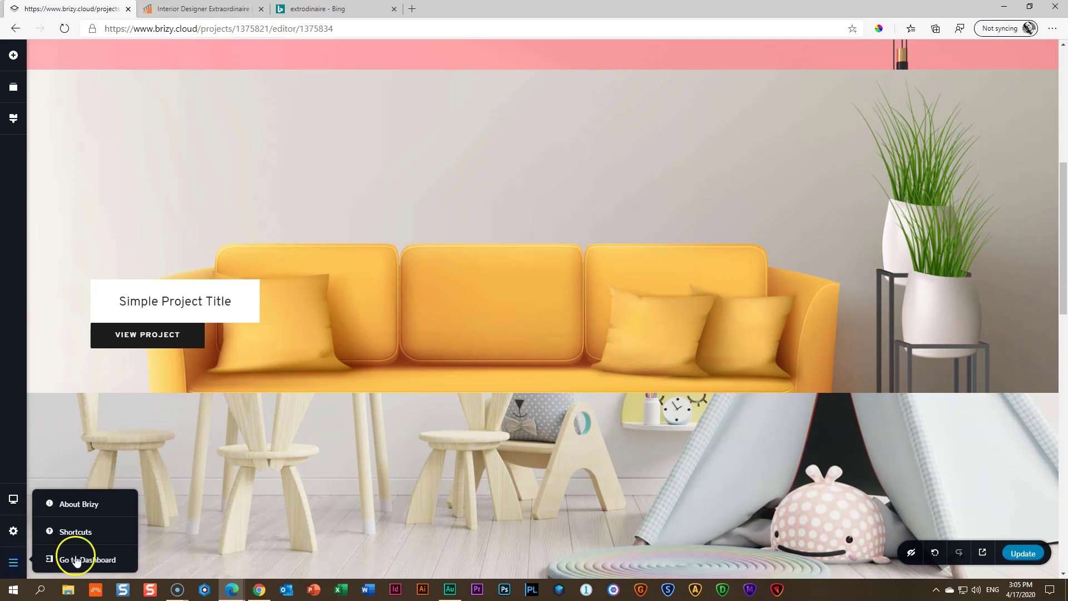
click(79, 560)
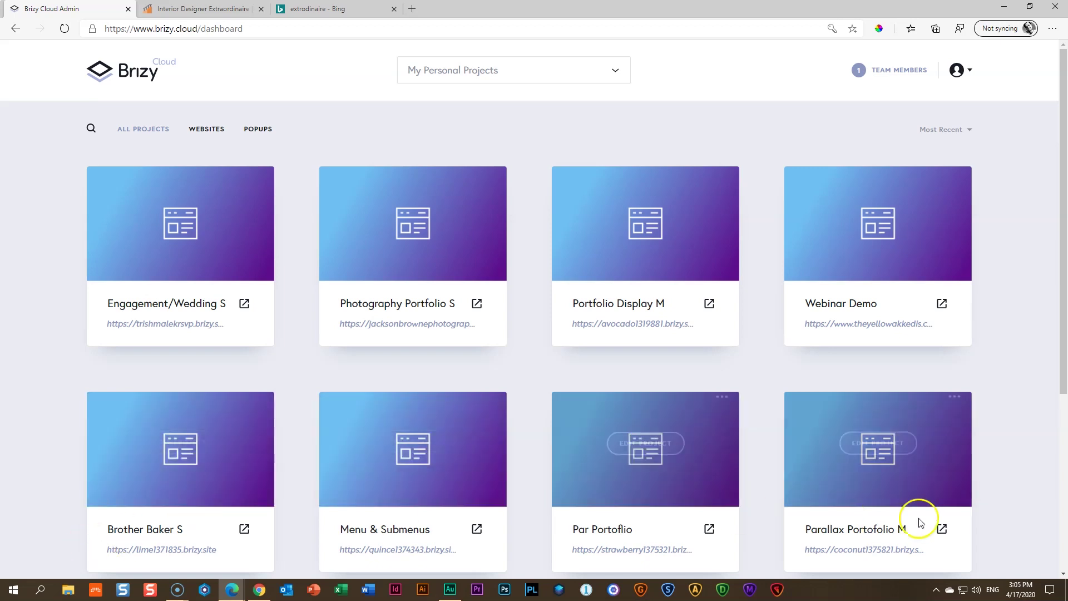
scroll(919, 522, down, 4)
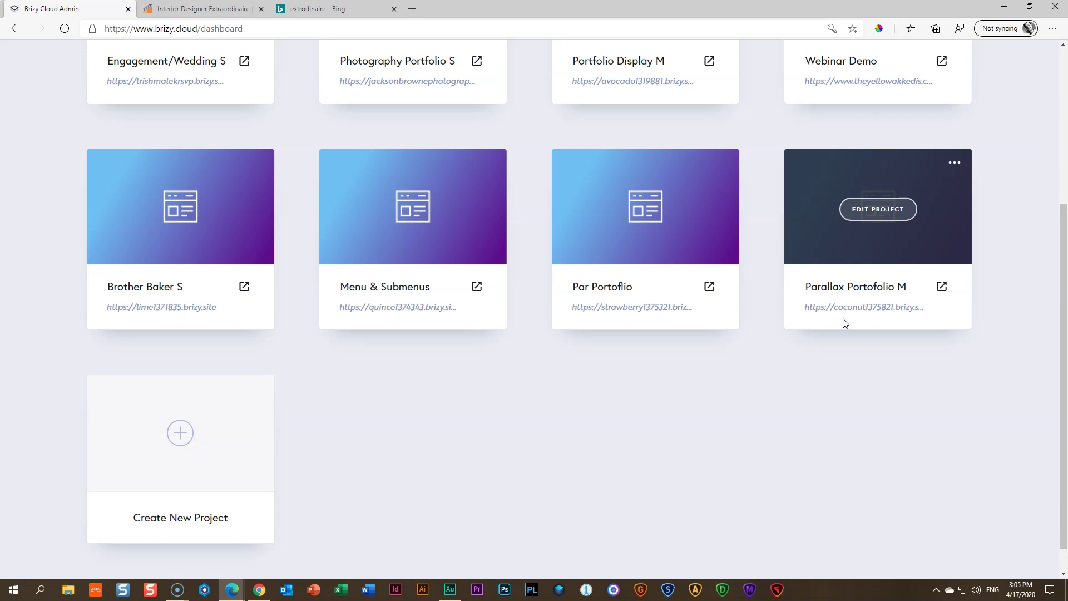
Publish Parallax Portofolio M on a free .brizy.site subdomain named after the designer
click(848, 308)
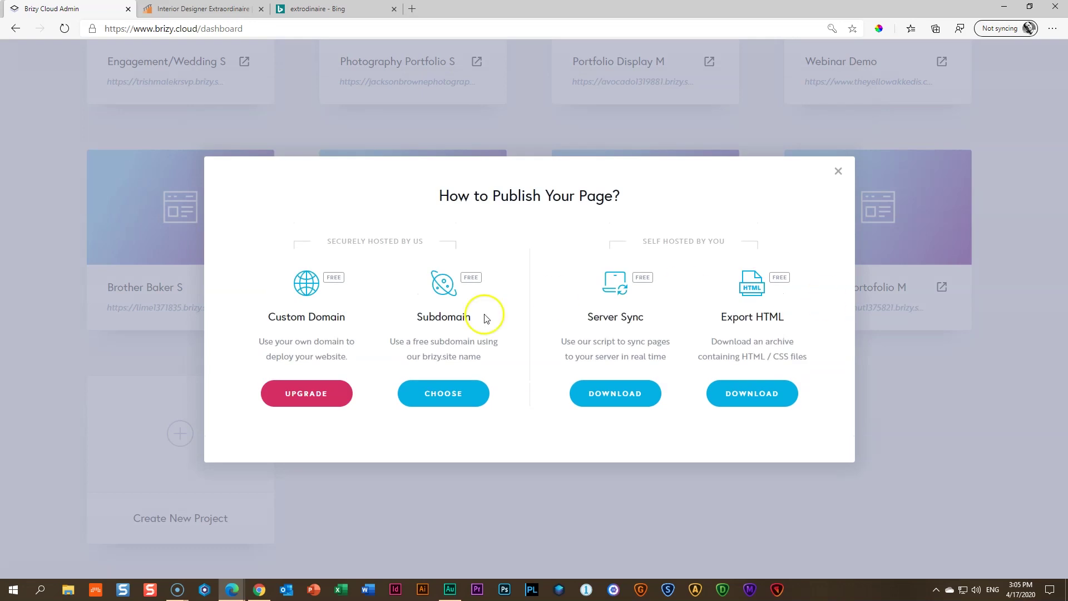
click(453, 395)
double_click(565, 314)
click(423, 306)
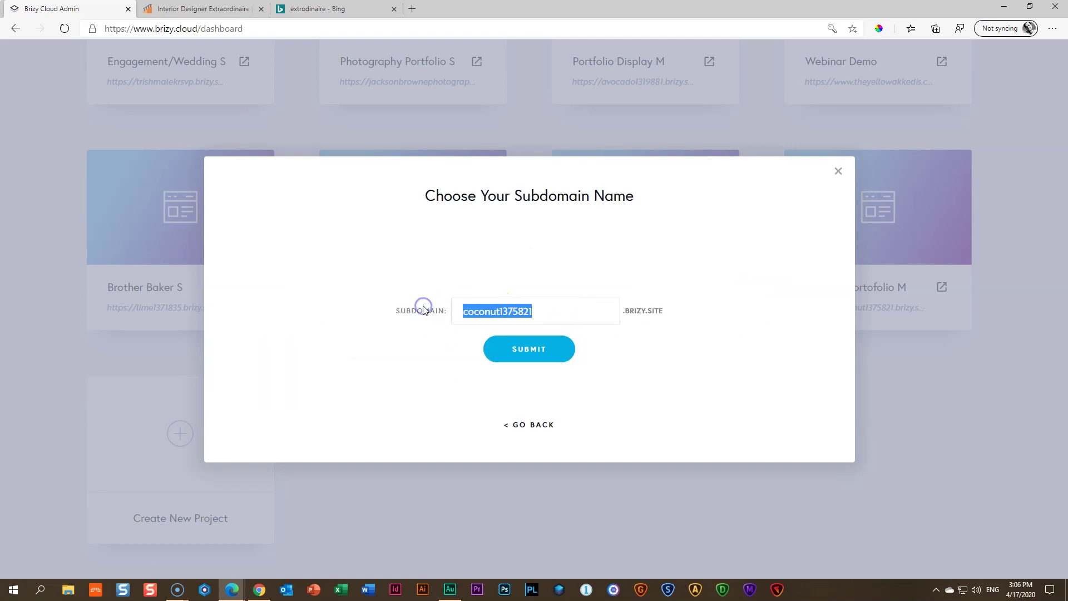
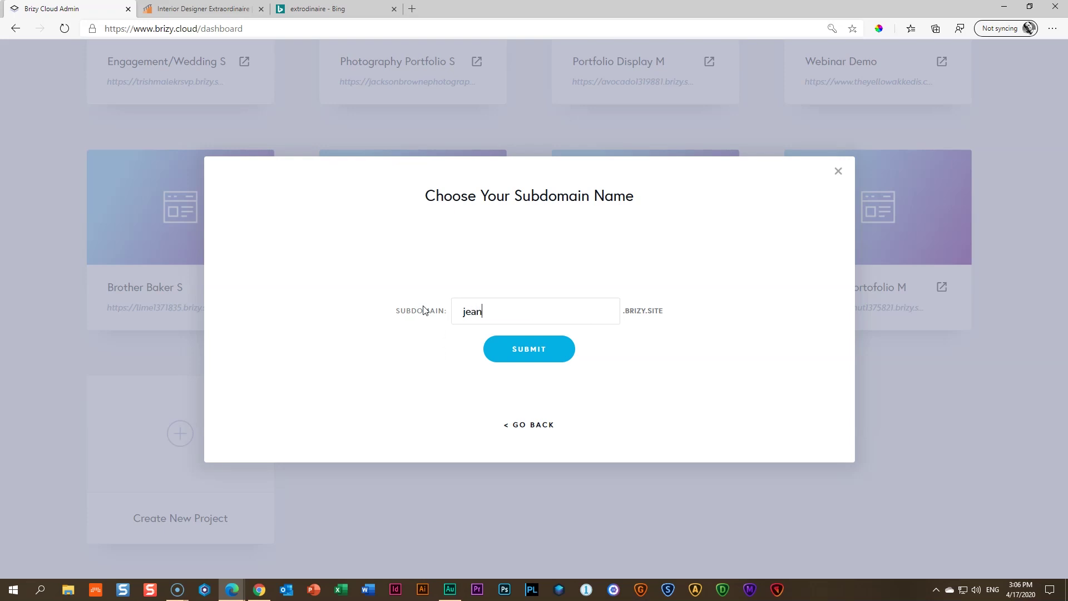
click(508, 349)
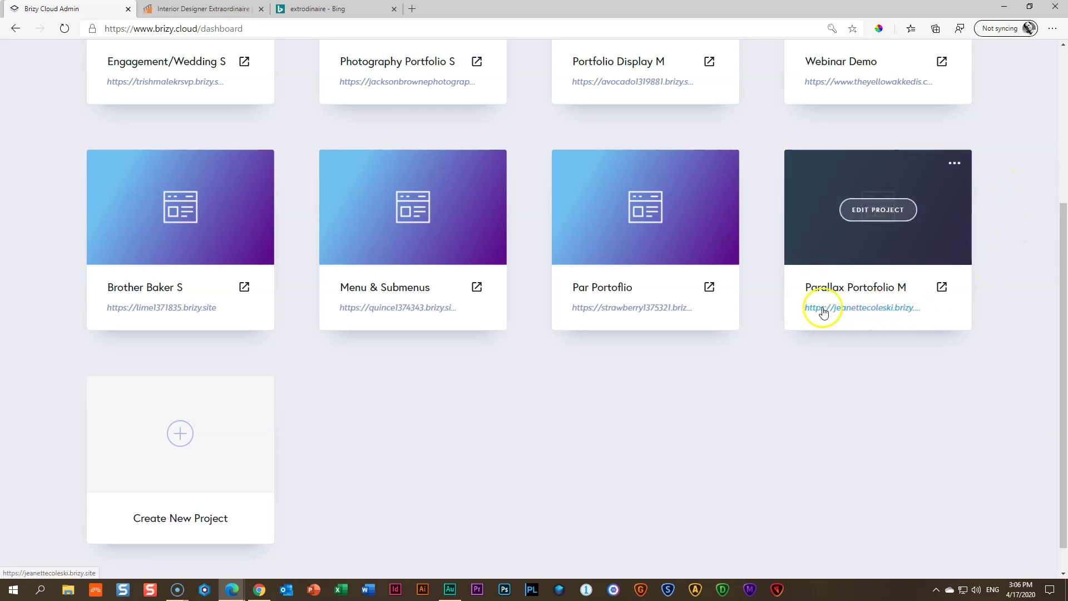
Open the published site live in Edge, copy its .brizy.site address, and switch to Blisk
click(941, 288)
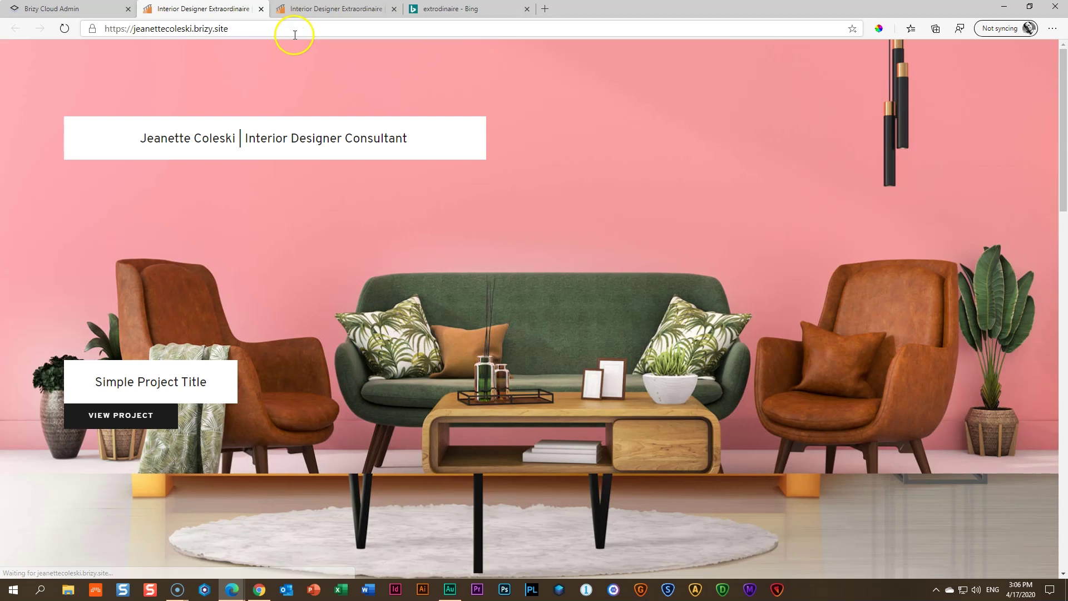
click(254, 30)
key(ctrl+c)
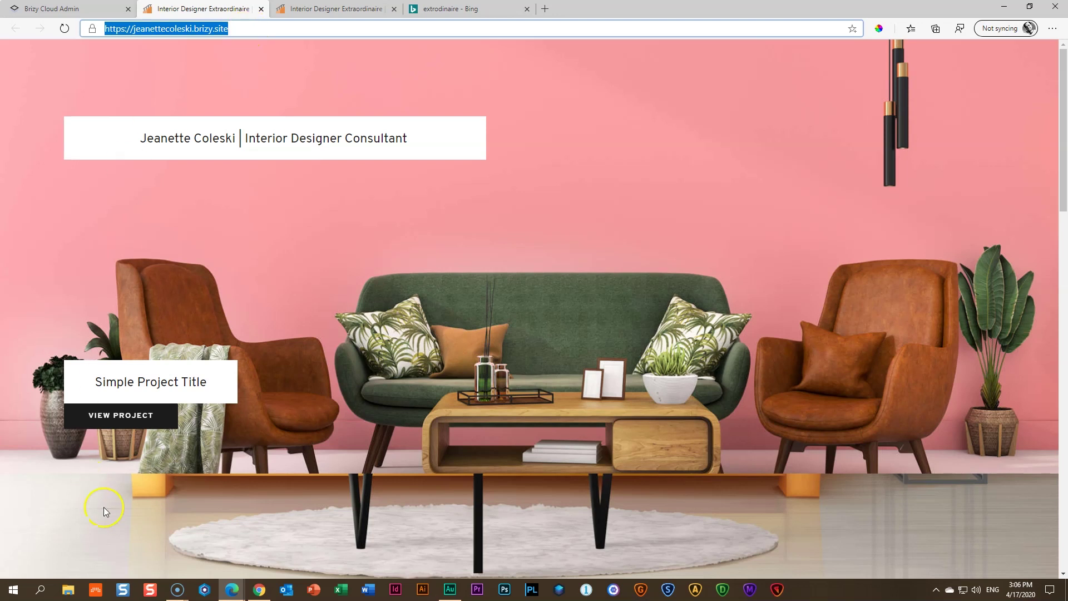
click(204, 591)
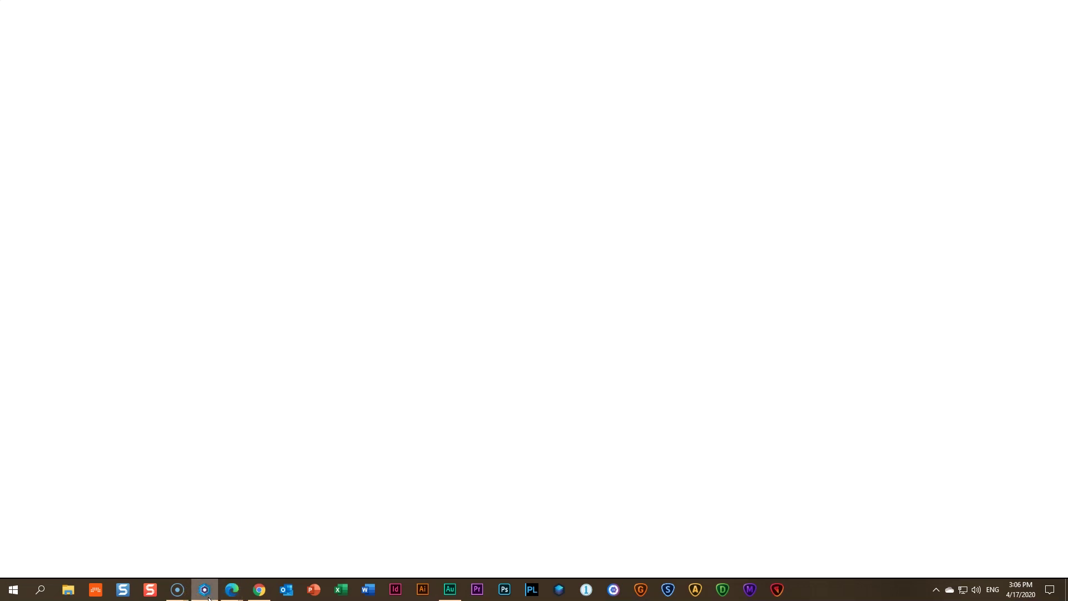
Load the live portfolio from the copied address and browse its home page
key(ctrl+v)
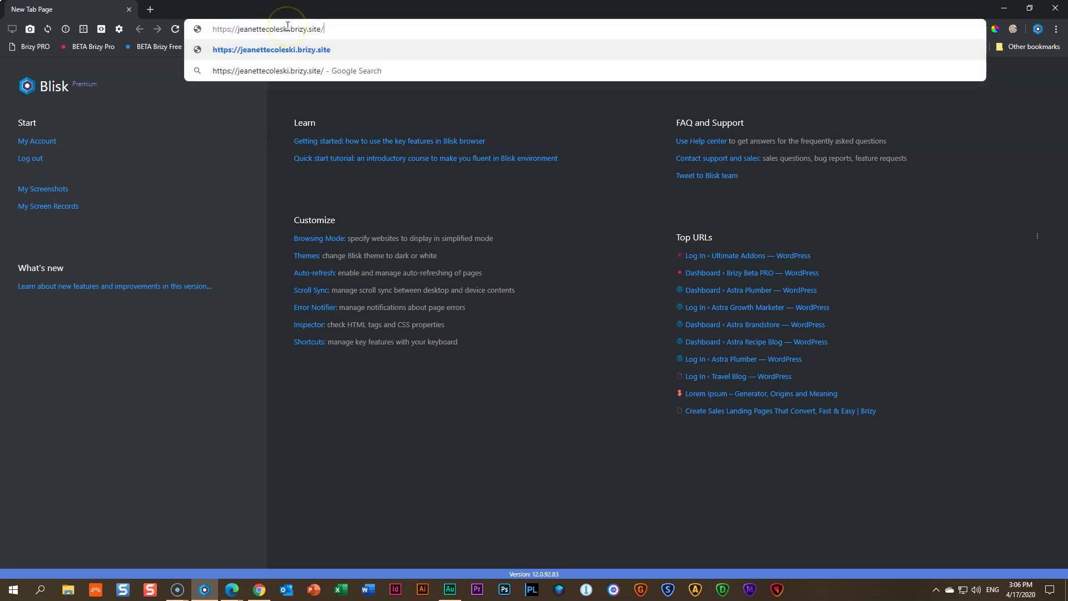
key(Return)
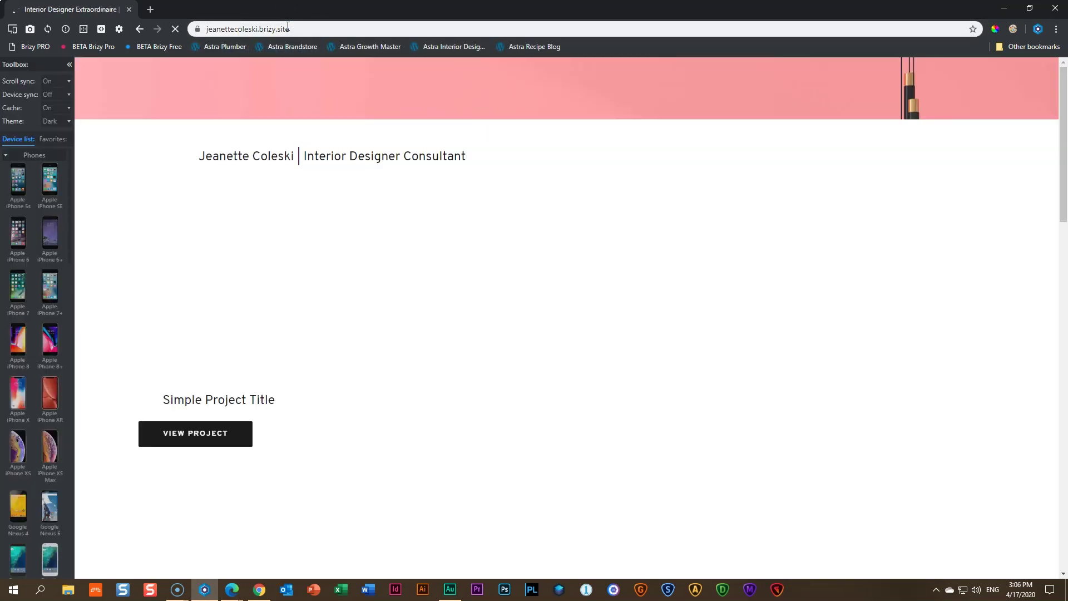
scroll(349, 136, down, 7)
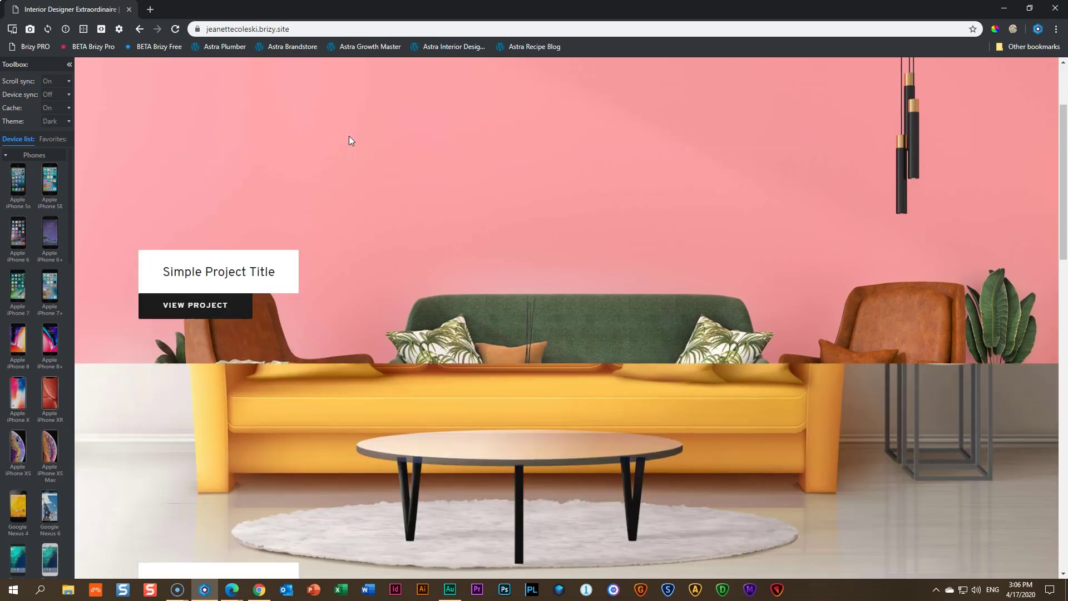
scroll(349, 136, down, 6)
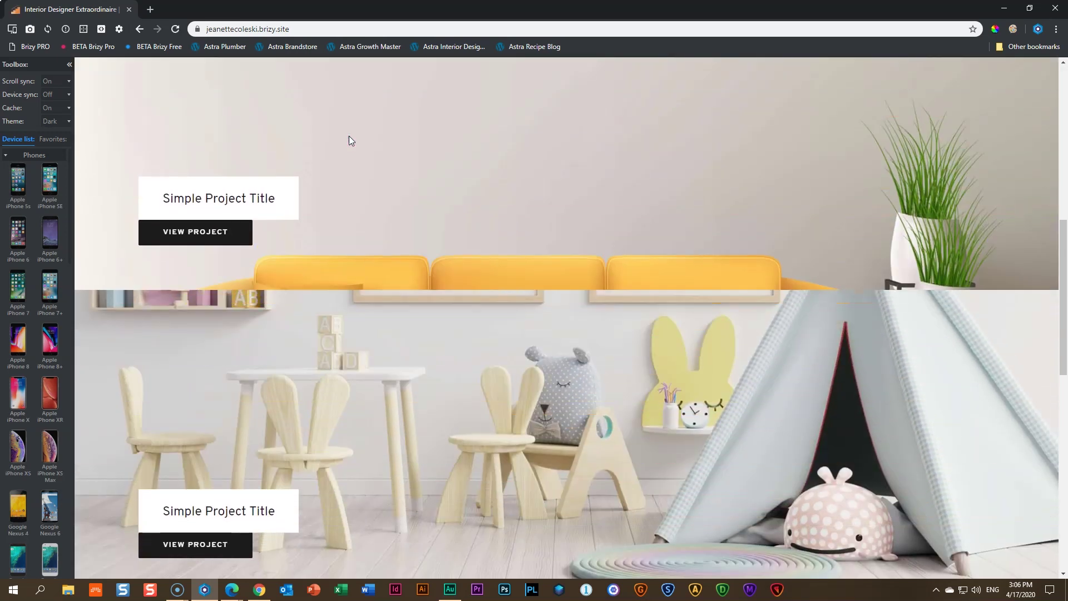
scroll(349, 140, down, 8)
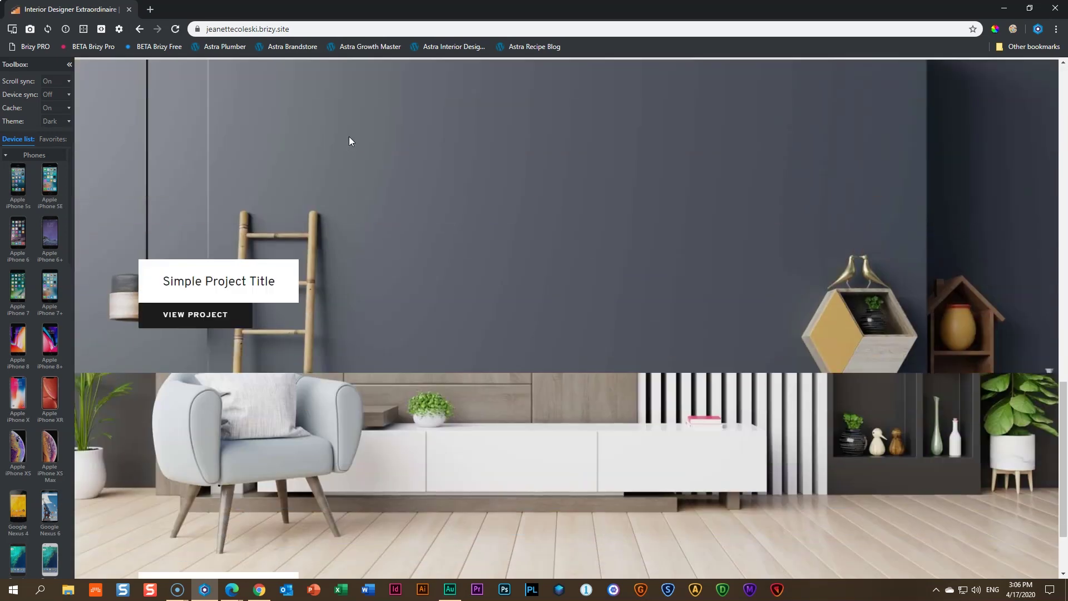
scroll(350, 139, up, 15)
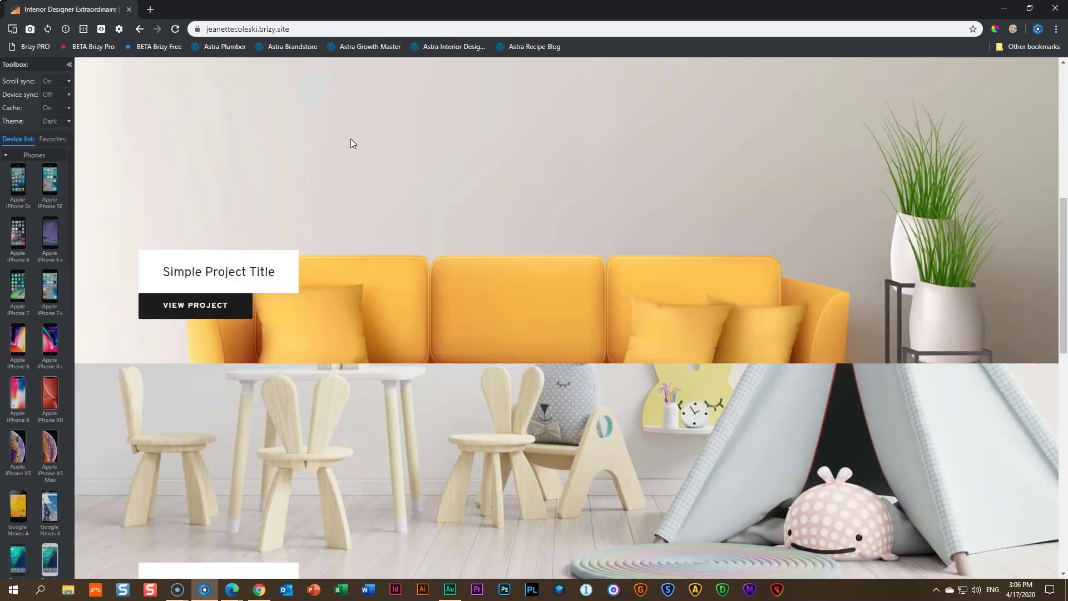
scroll(351, 139, up, 2)
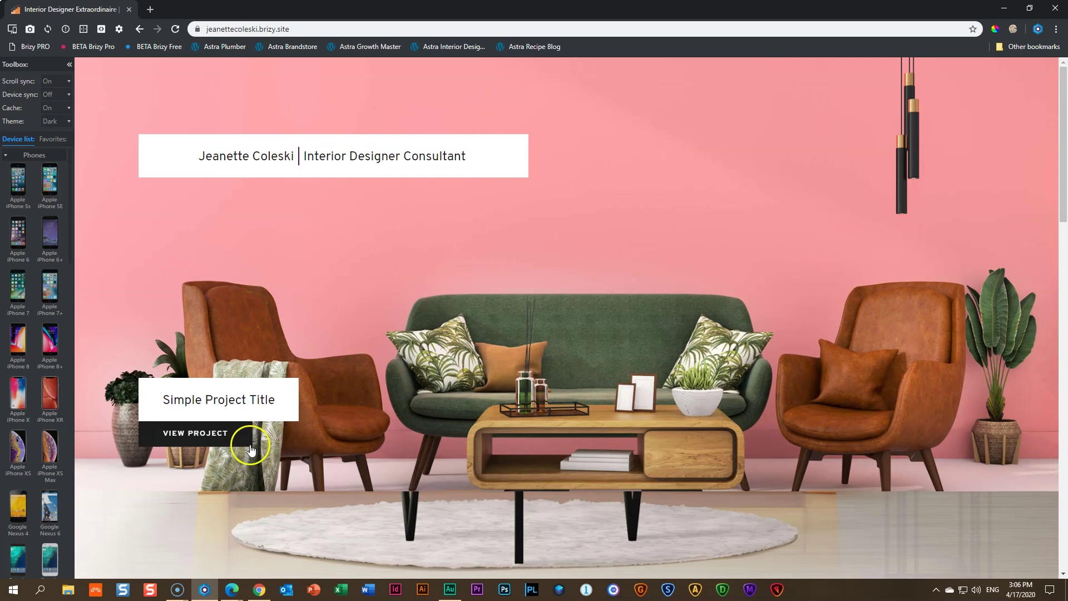
Review the Finding Your Space project page top to bottom, then return home
click(223, 433)
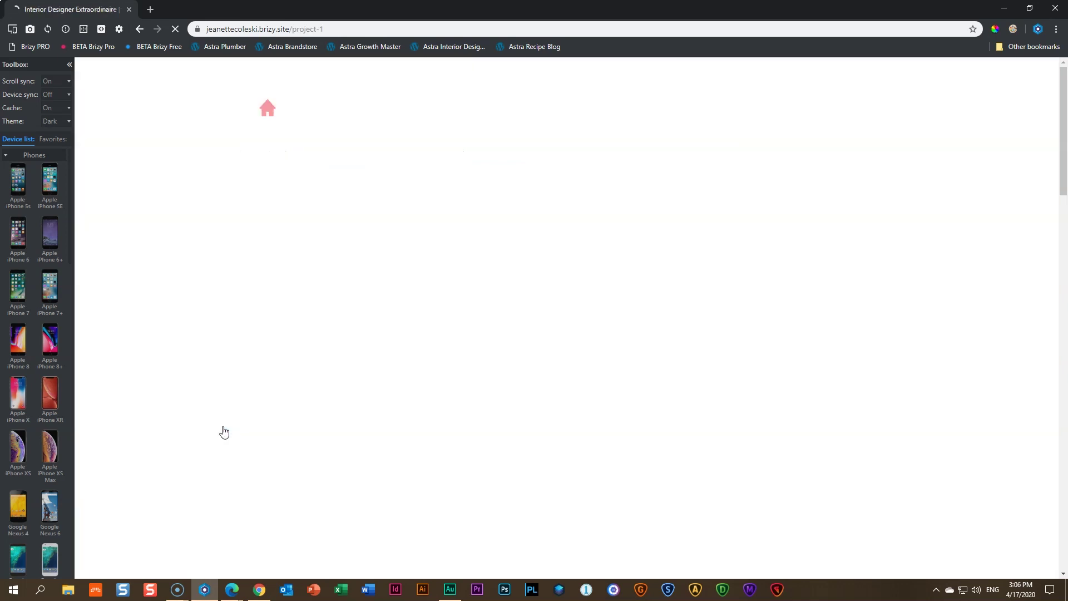
scroll(347, 405, down, 5)
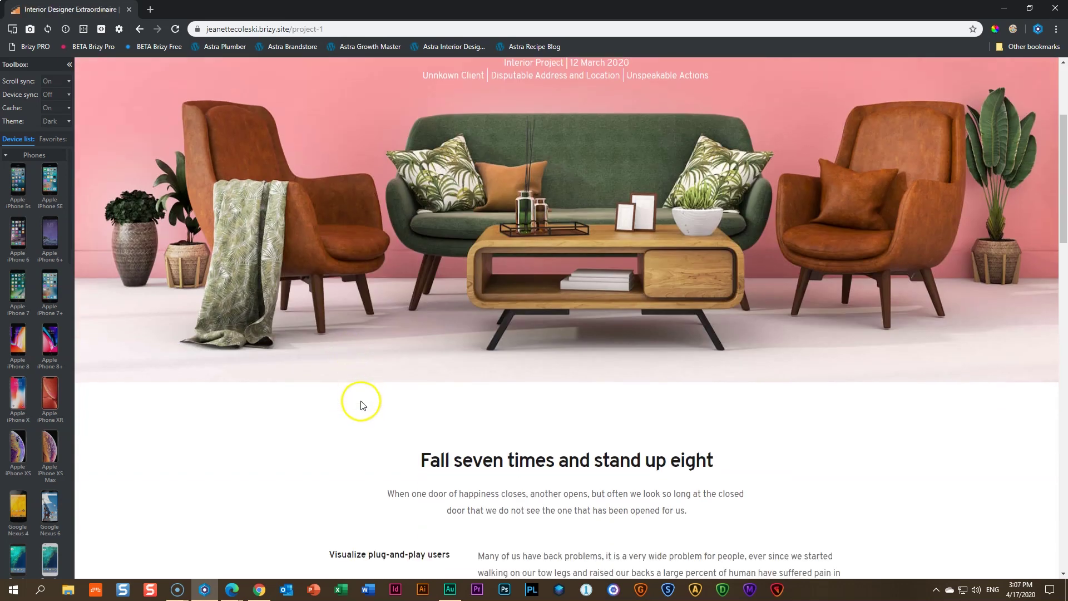
scroll(362, 405, down, 9)
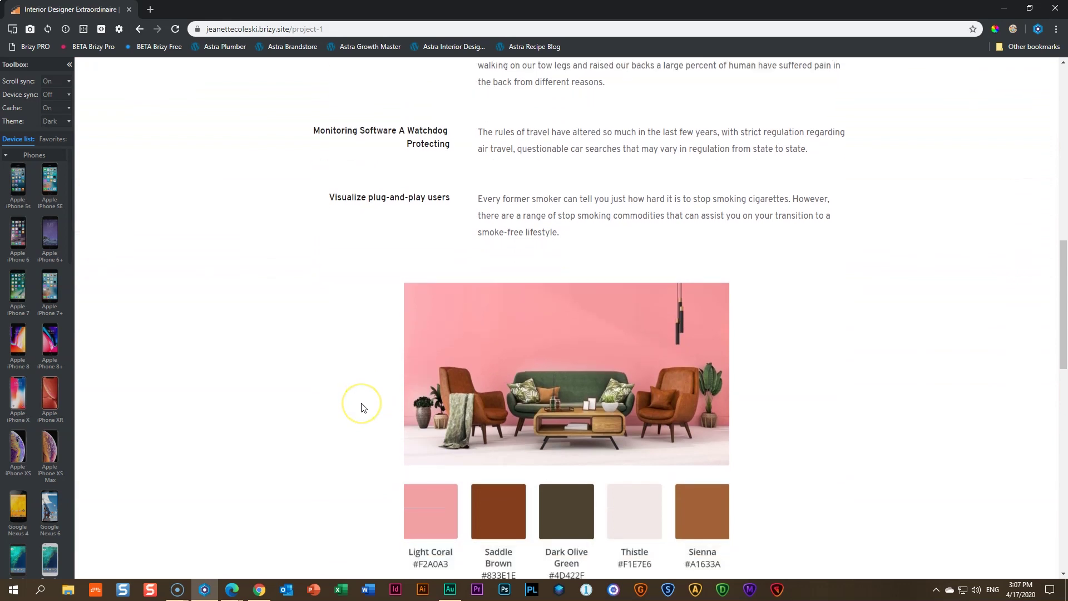
scroll(362, 407, down, 10)
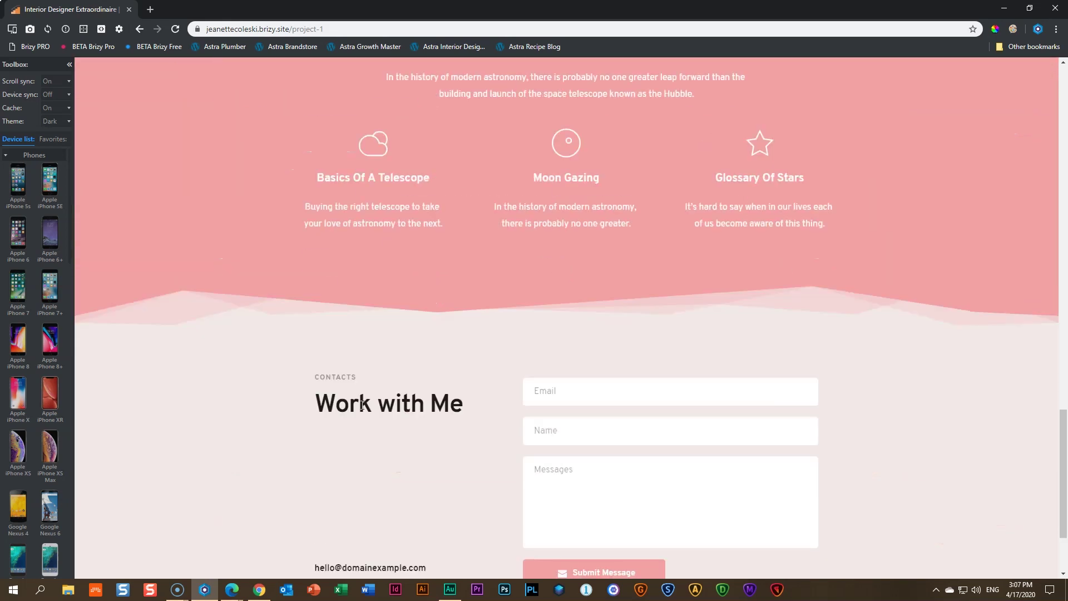
scroll(365, 412, up, 19)
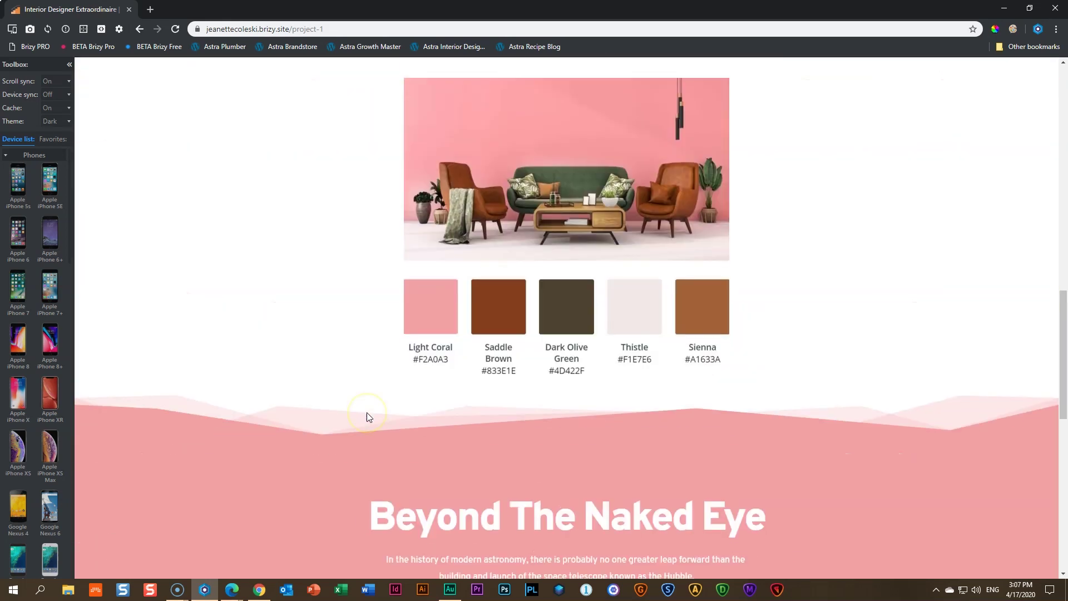
scroll(366, 417, up, 10)
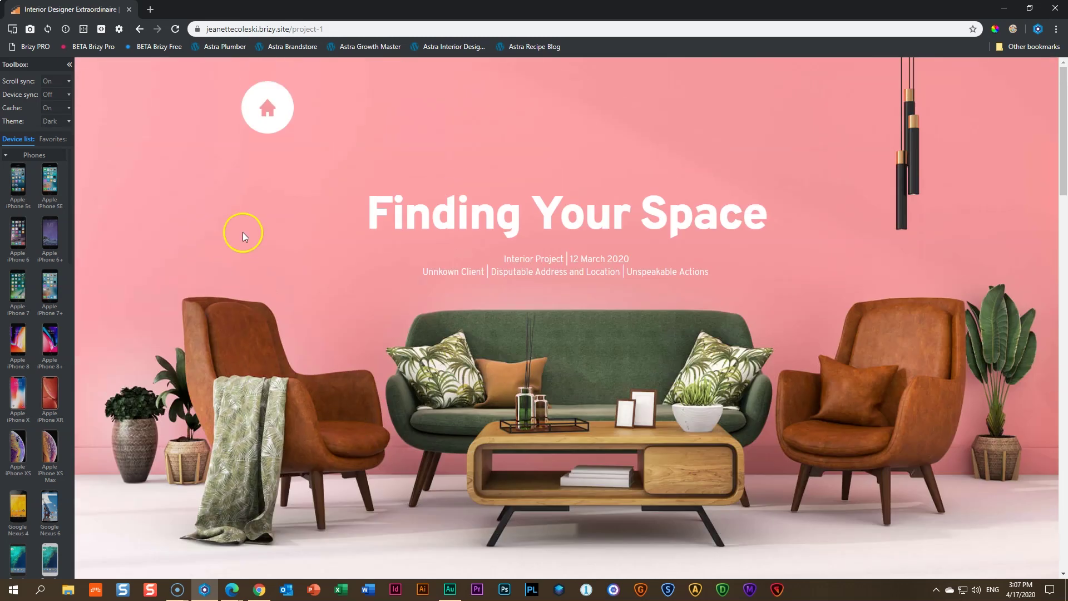
click(270, 109)
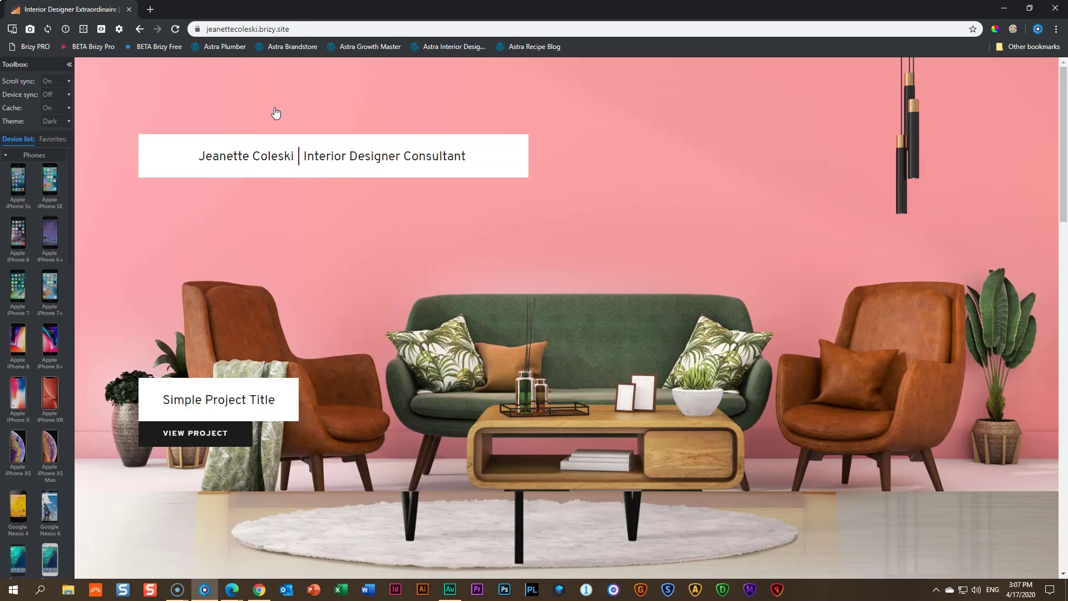
scroll(300, 187, down, 7)
Open the yellow-sofa Your Relaxing Zone project at /project-2 on the live site
click(207, 363)
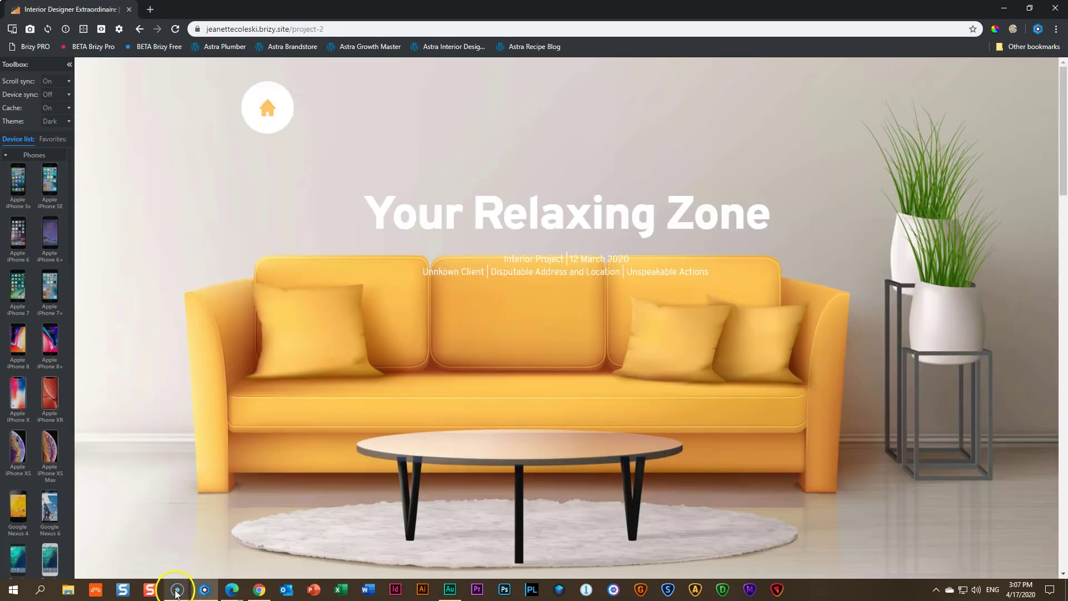
mouse_move(177, 593)
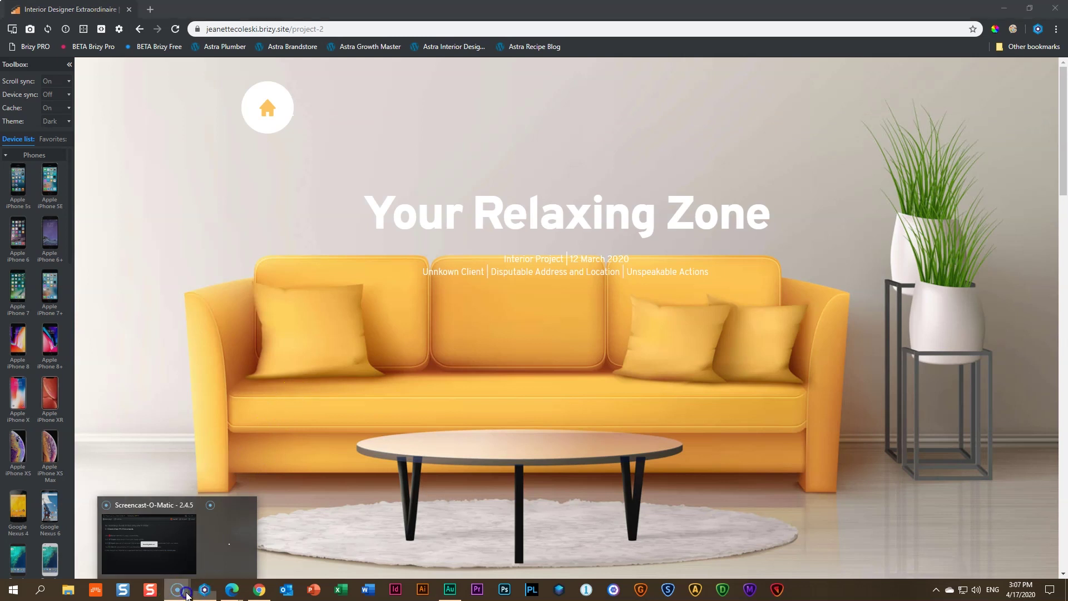
click(302, 351)
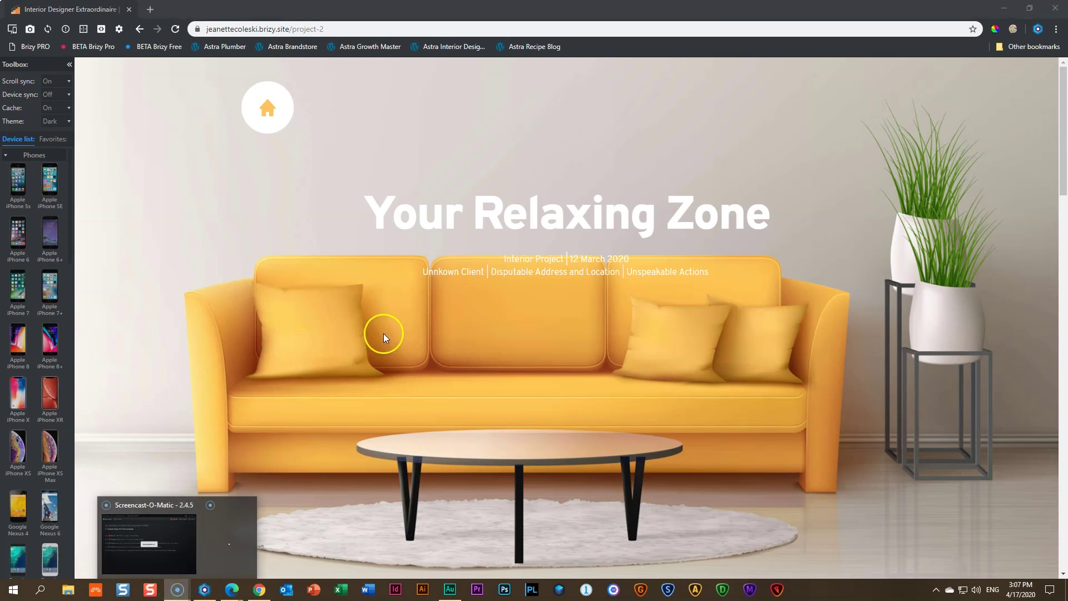
scroll(383, 332, down, 2)
scroll(382, 333, up, 2)
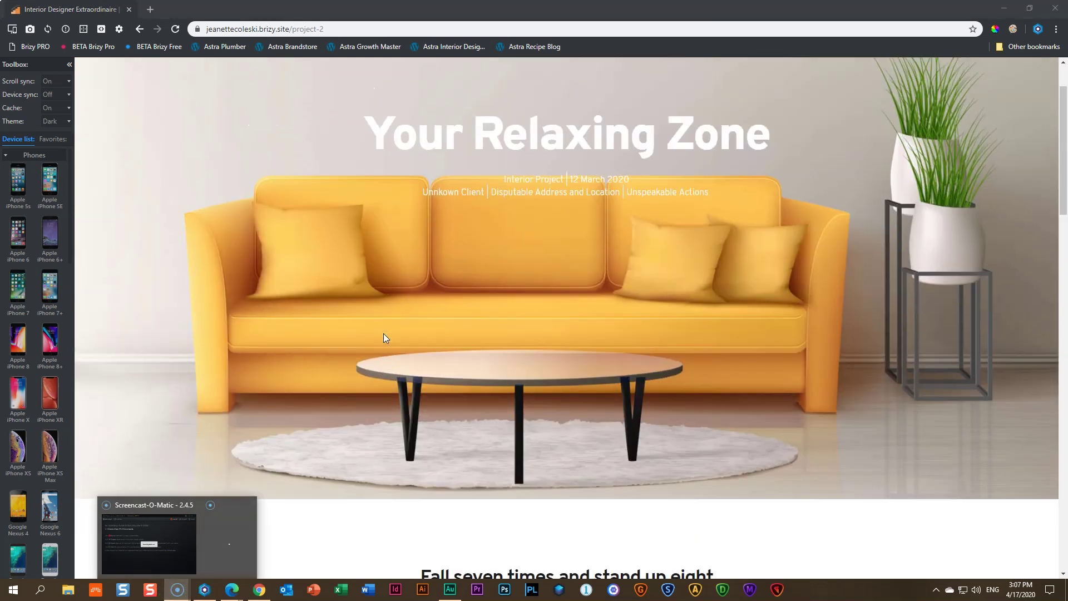
click(383, 334)
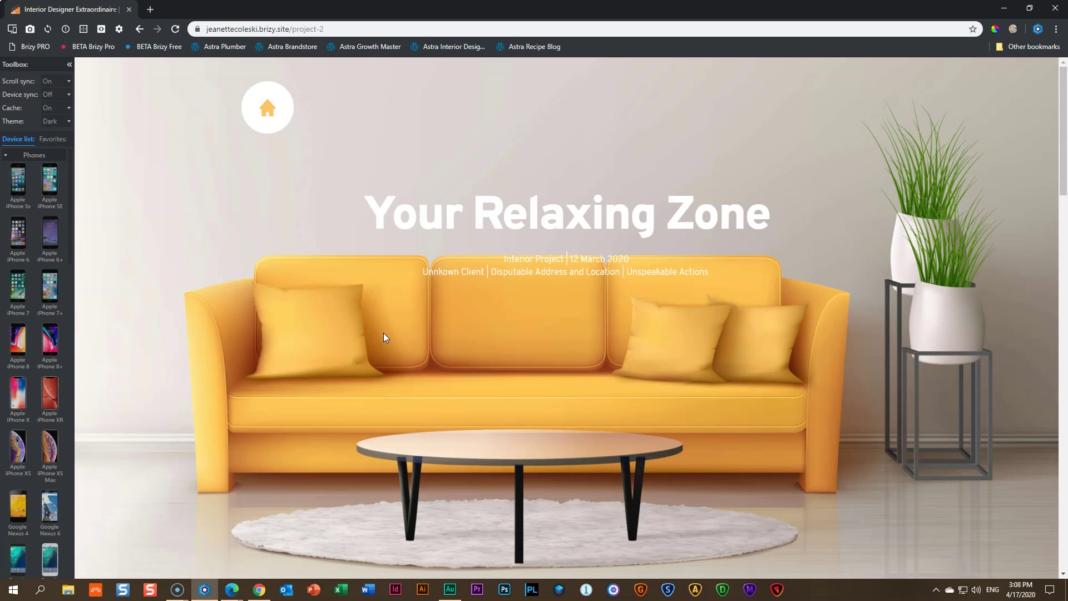
Glance over the /project-2 page and return to the pink-wall home page
scroll(436, 353, down, 8)
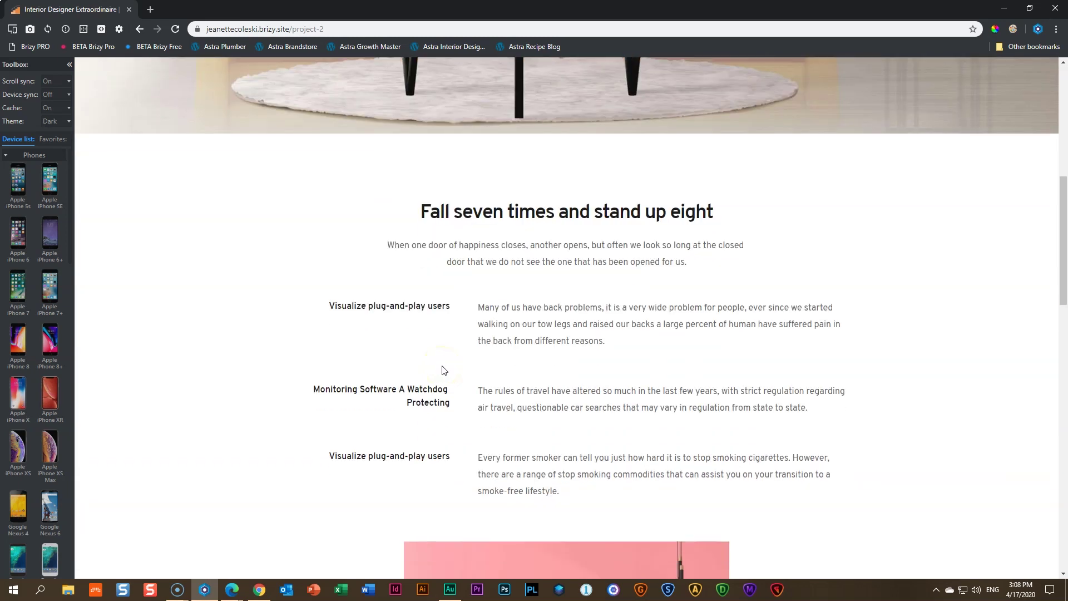
scroll(442, 367, up, 8)
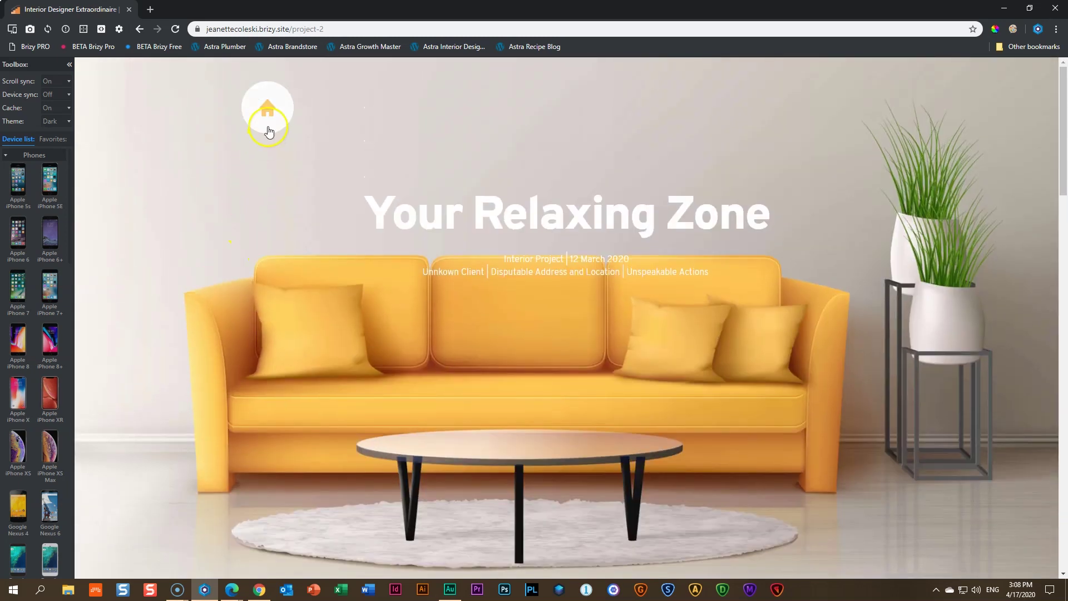
click(268, 131)
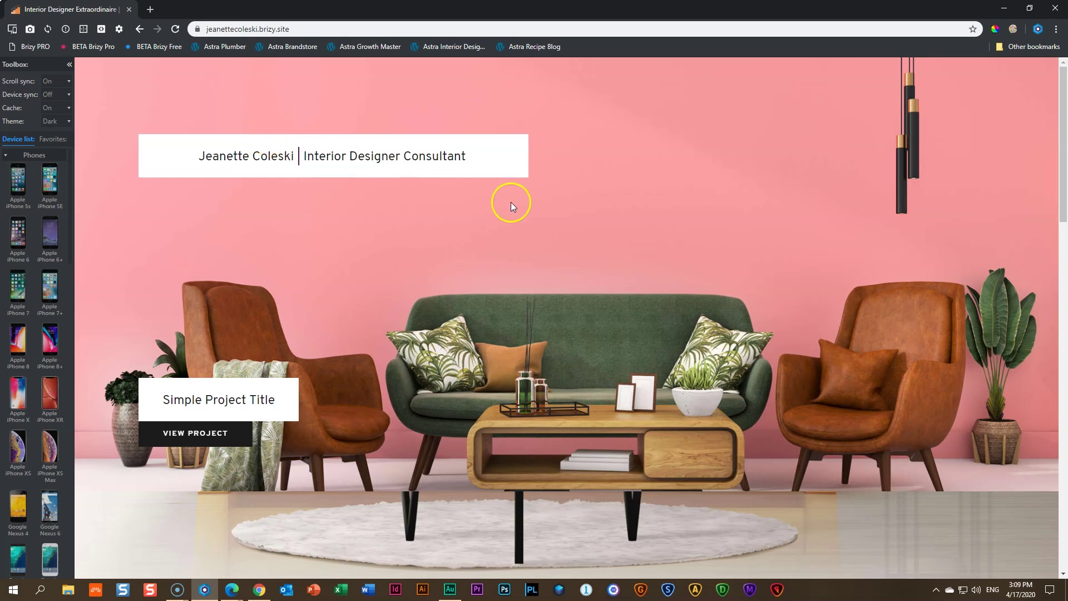
Browse the home page and open the Finding Your Space project (/project-1)
scroll(513, 207, down, 1)
scroll(514, 210, down, 1)
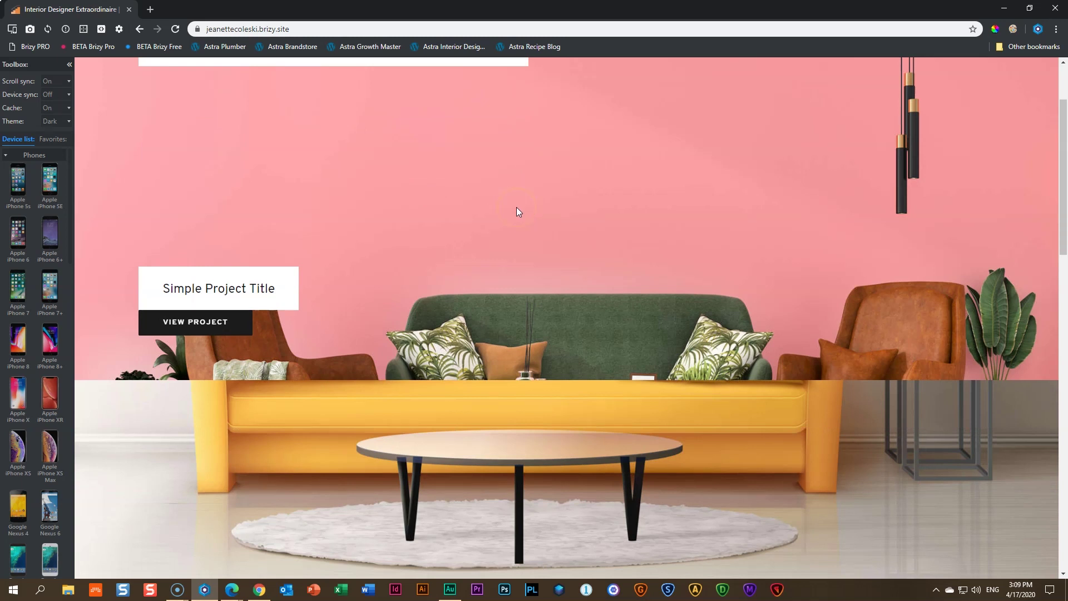
scroll(516, 211, down, 3)
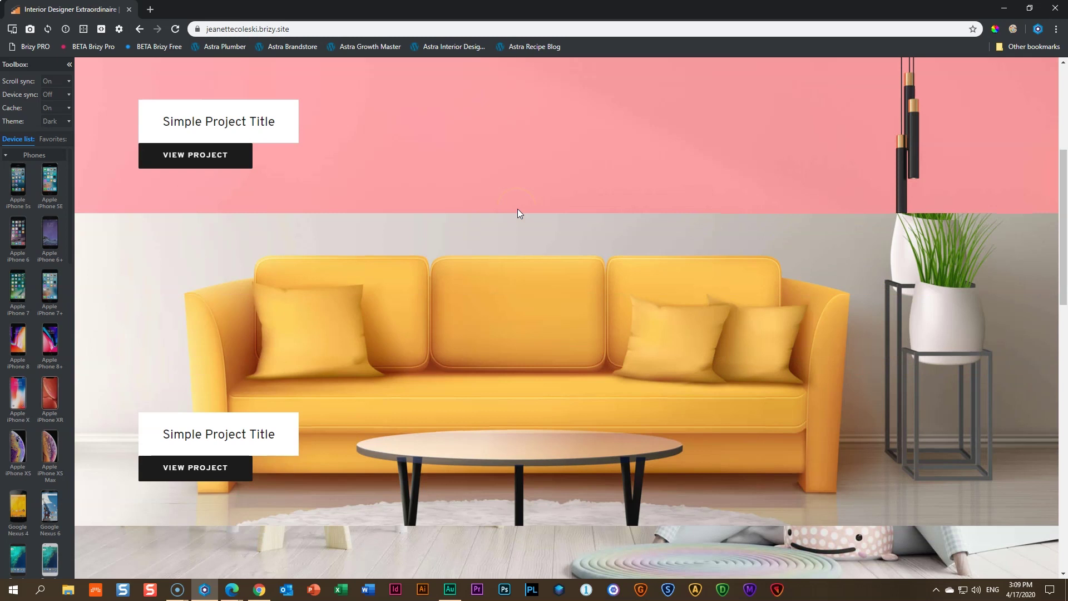
scroll(517, 208, up, 5)
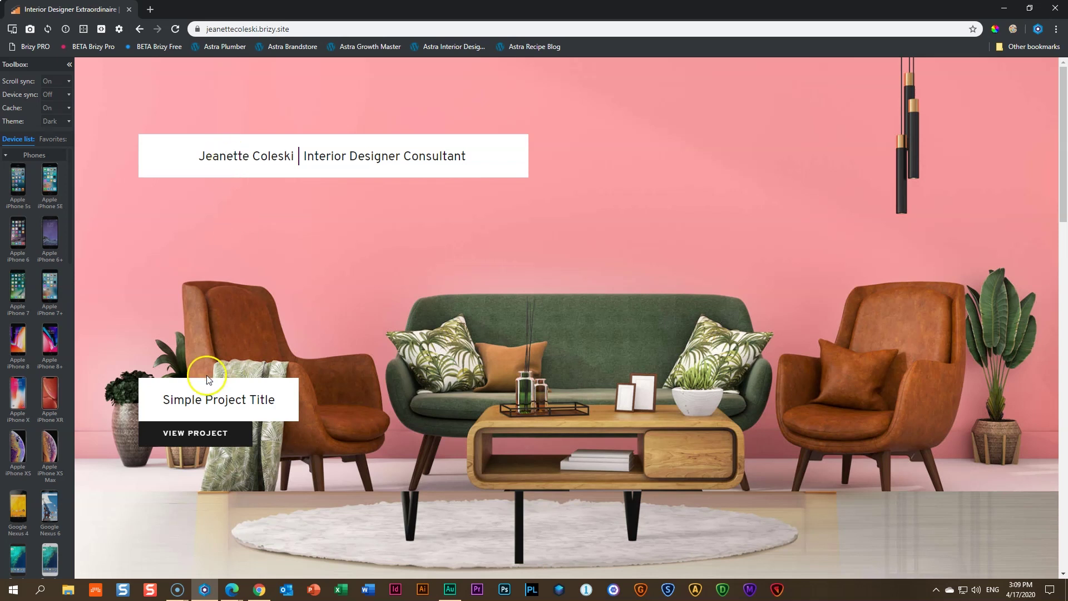
click(198, 436)
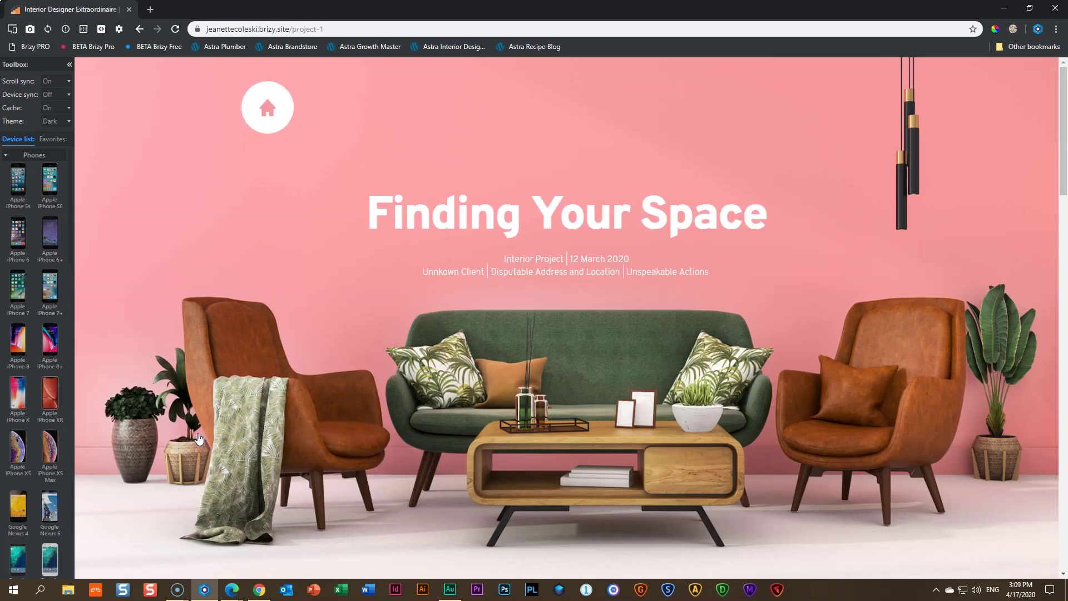
Scroll /project-1 past Fall seven times down to the Light Coral-to-Sienna colour palette
scroll(236, 424, down, 3)
scroll(238, 424, up, 3)
scroll(238, 429, down, 3)
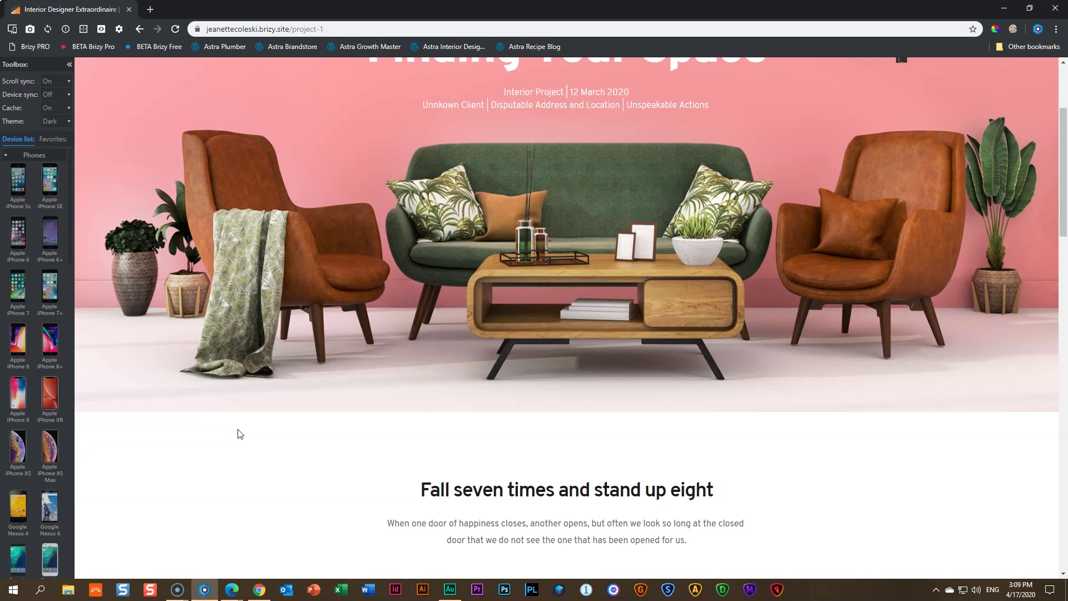
scroll(239, 434, down, 6)
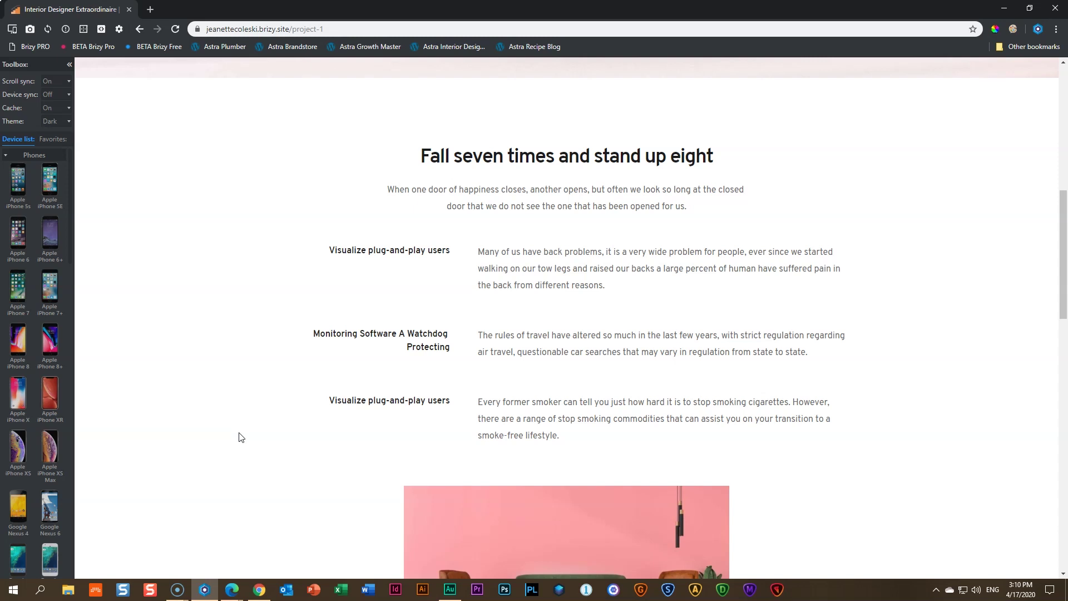
scroll(236, 439, down, 5)
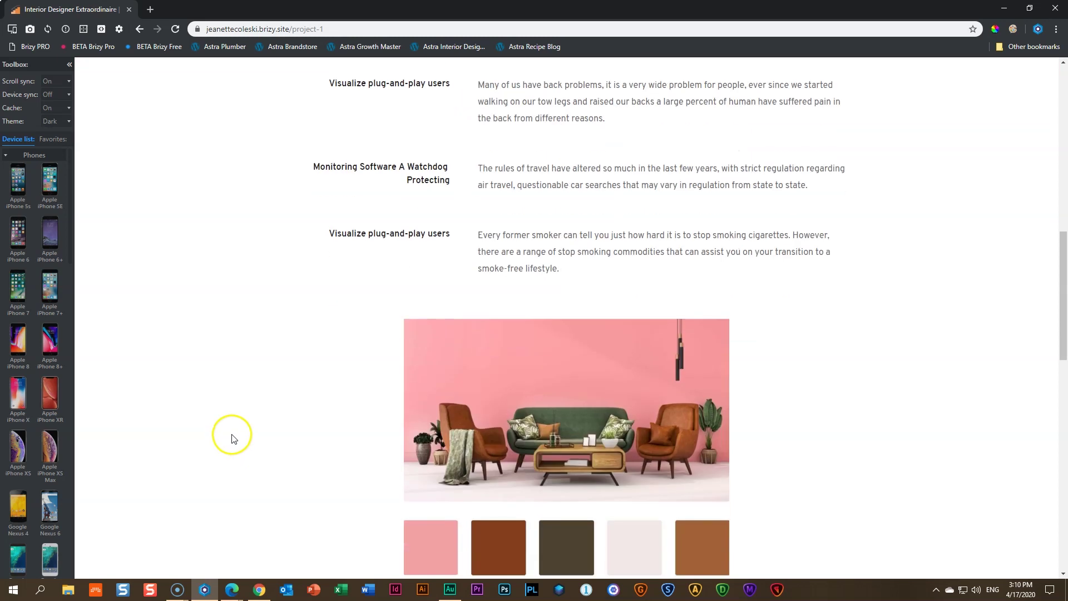
scroll(252, 438, down, 3)
scroll(252, 439, up, 9)
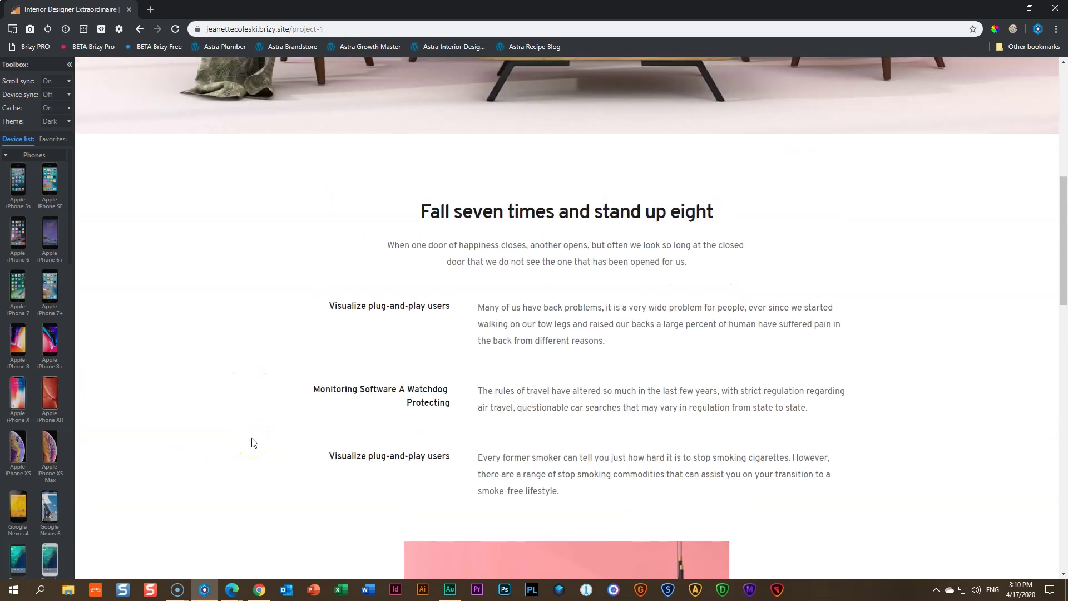
scroll(253, 444, down, 4)
scroll(251, 444, down, 3)
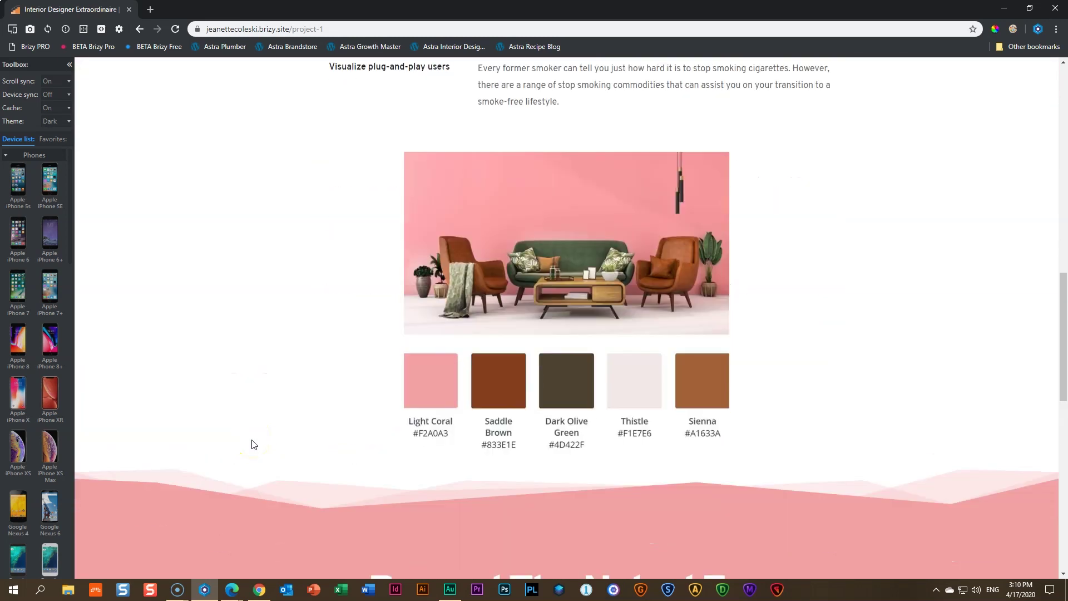